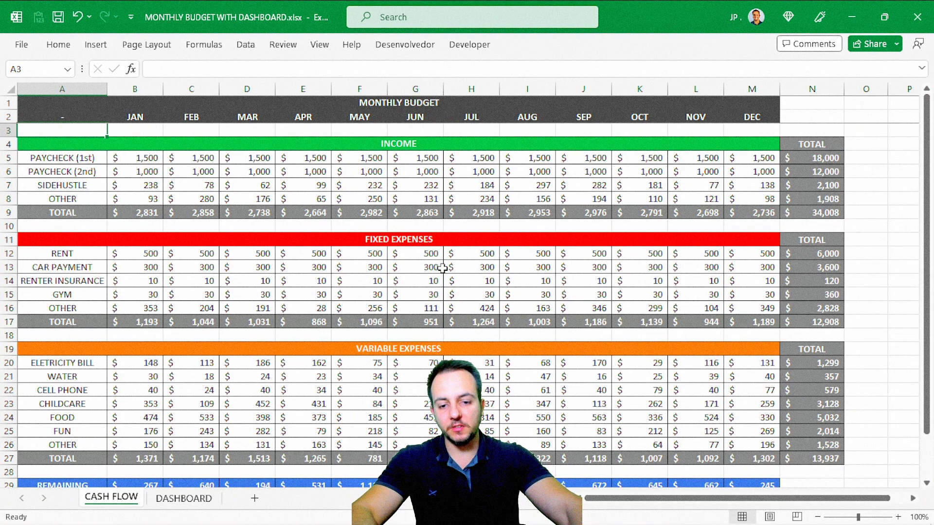
Examine the finished budget example on the CASH FLOW and DASHBOARD sheets.
{"action": "scroll", "coordinate": [442, 268], "scroll_direction": "down", "scroll_amount": 1}
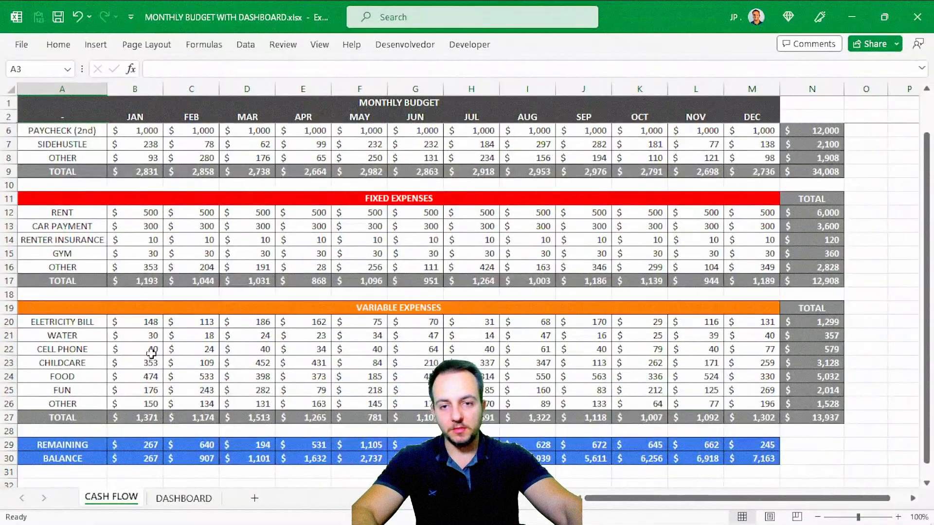
{"action": "scroll", "coordinate": [150, 354], "scroll_direction": "up", "scroll_amount": 1}
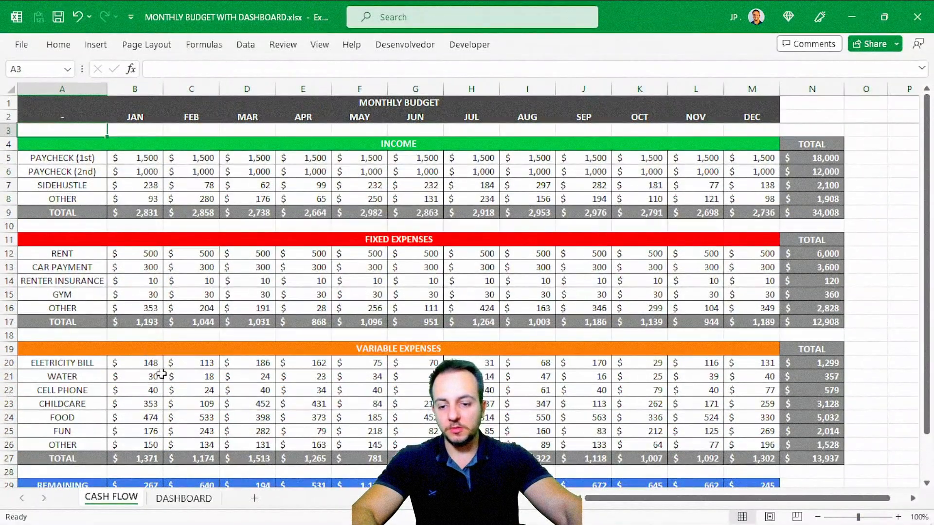
{"action": "key", "text": "ctrl+Page_Down"}
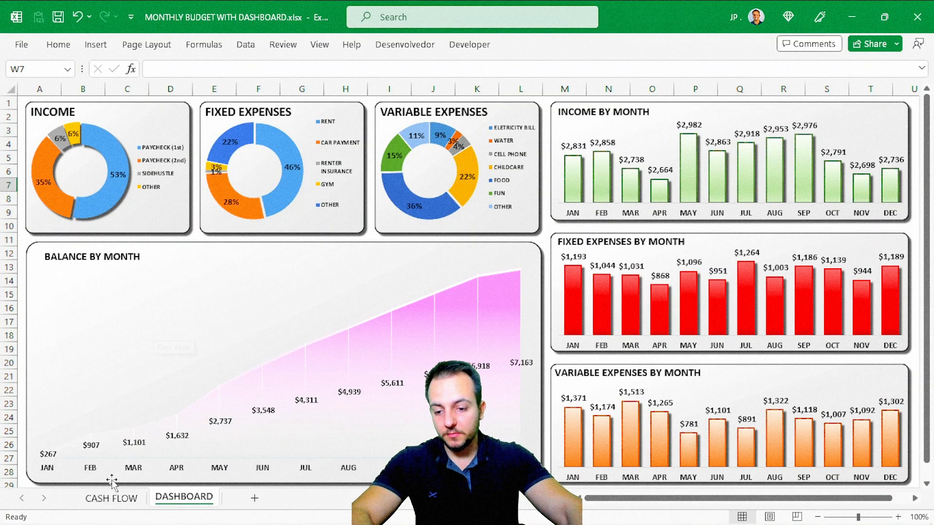
{"action": "left_click", "coordinate": [113, 497]}
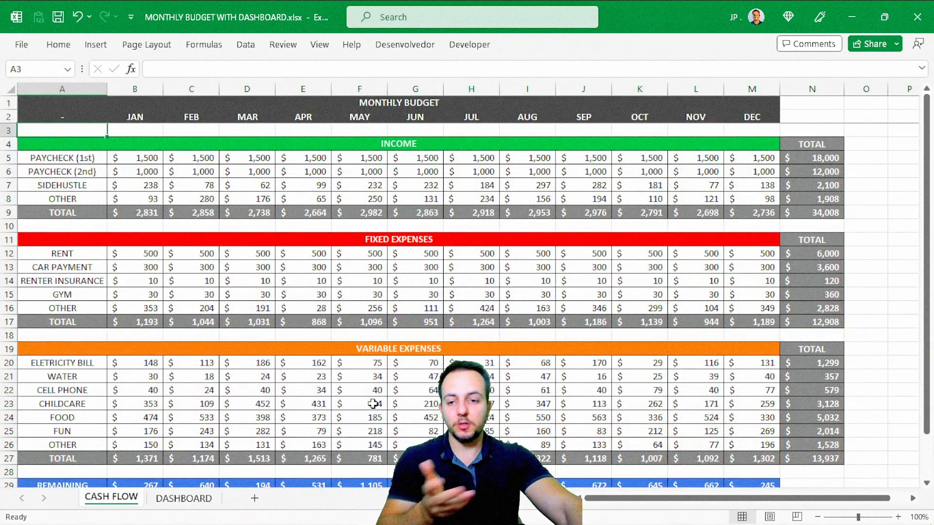
{"action": "scroll", "coordinate": [383, 402], "scroll_direction": "down", "scroll_amount": 2}
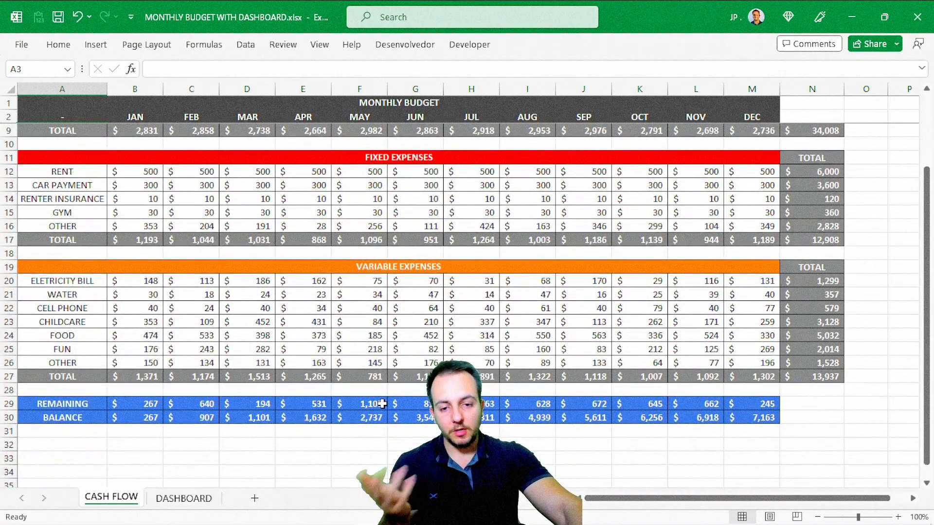
{"action": "scroll", "coordinate": [382, 403], "scroll_direction": "up", "scroll_amount": 2}
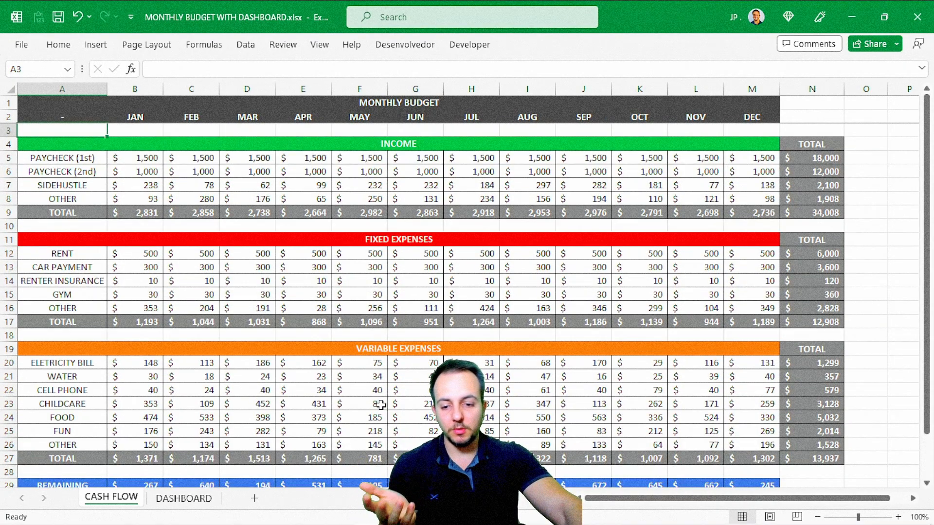
{"action": "left_click", "coordinate": [184, 496]}
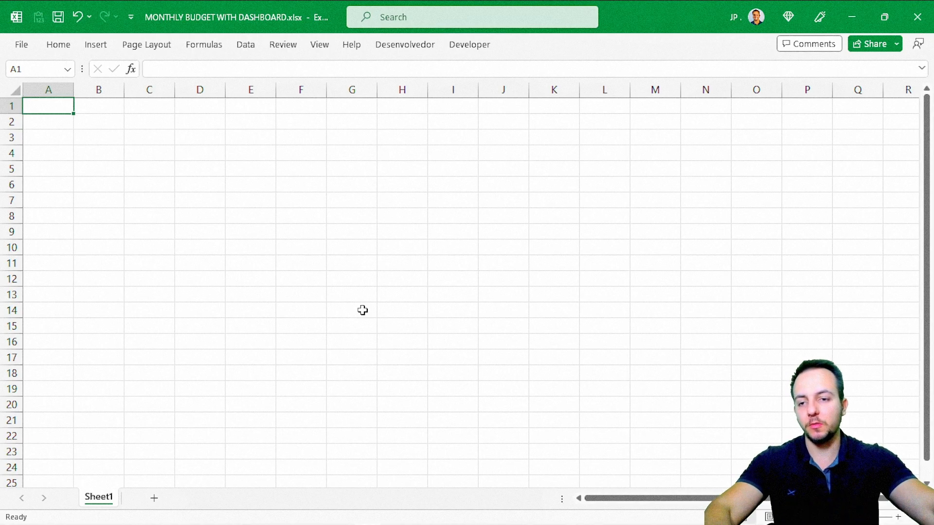
Enter the title MONTHLY BUDGET in cell A1 and the first month heading JAN in cell B2.
{"action": "scroll", "coordinate": [56, 121], "scroll_direction": "up", "scroll_amount": 1}
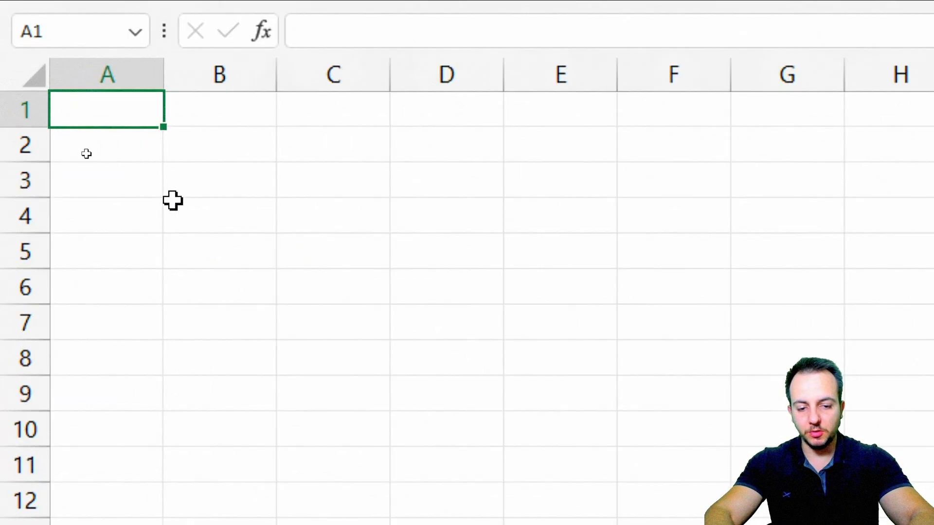
{"action": "type", "text": "MONTHLY BUDGET"}
{"action": "key", "text": "Return"}
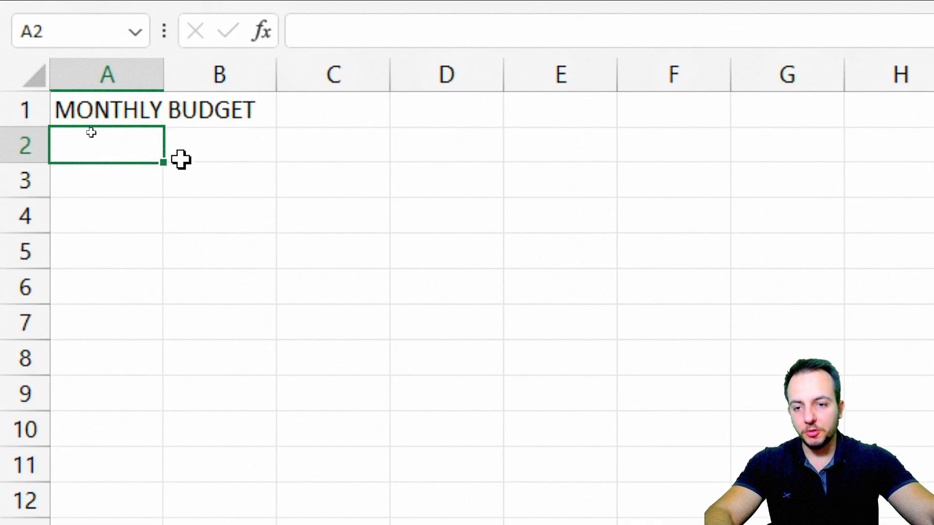
{"action": "left_click", "coordinate": [246, 87]}
{"action": "left_click", "coordinate": [222, 142]}
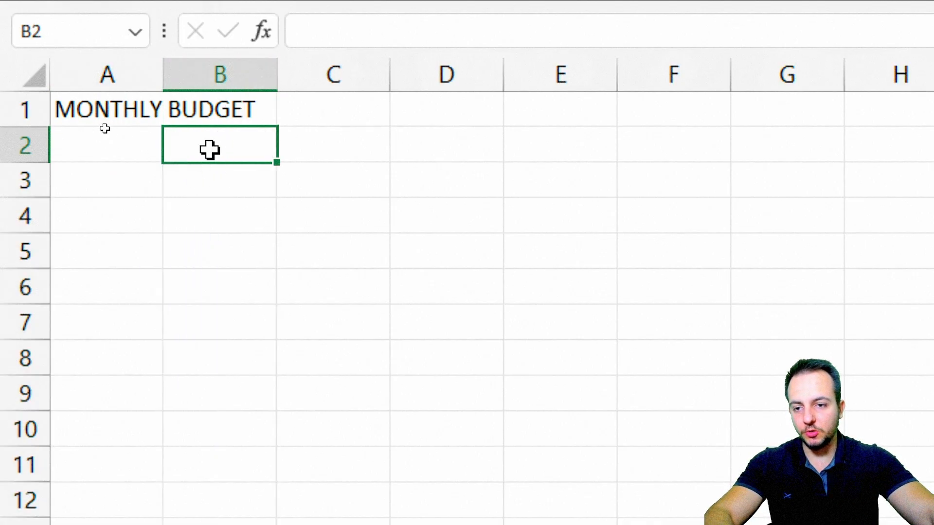
{"action": "type", "text": "JAN"}
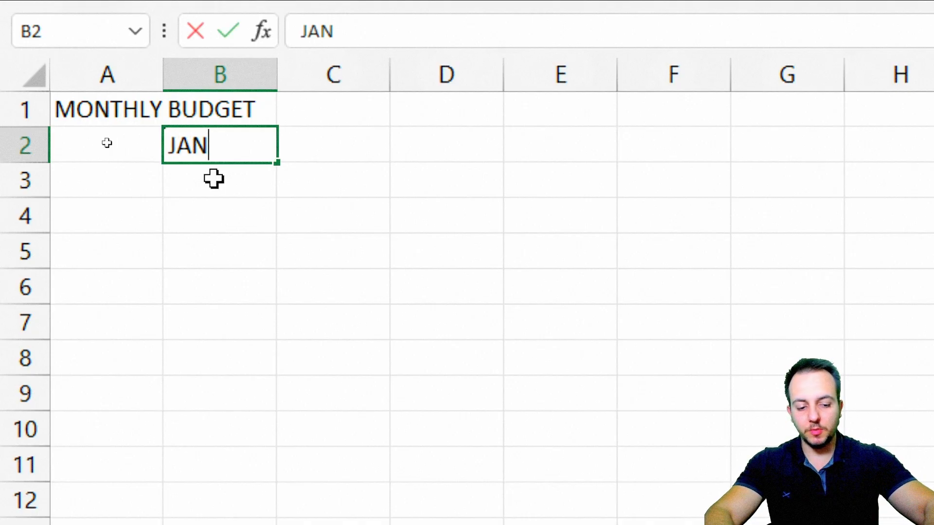
{"action": "key", "text": "Return"}
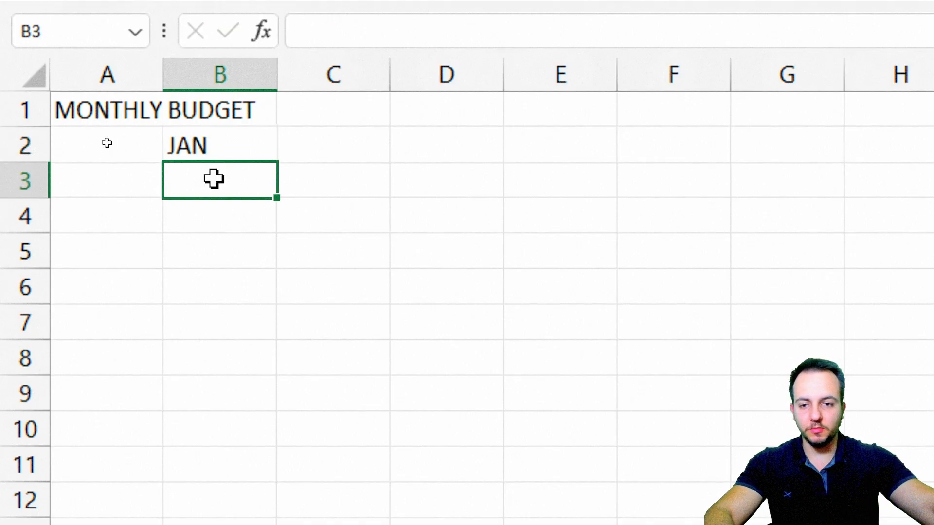
{"action": "left_click", "coordinate": [235, 141]}
{"action": "left_click", "coordinate": [316, 158]}
{"action": "type", "text": "FEB"}
{"action": "key", "text": "Tab"}
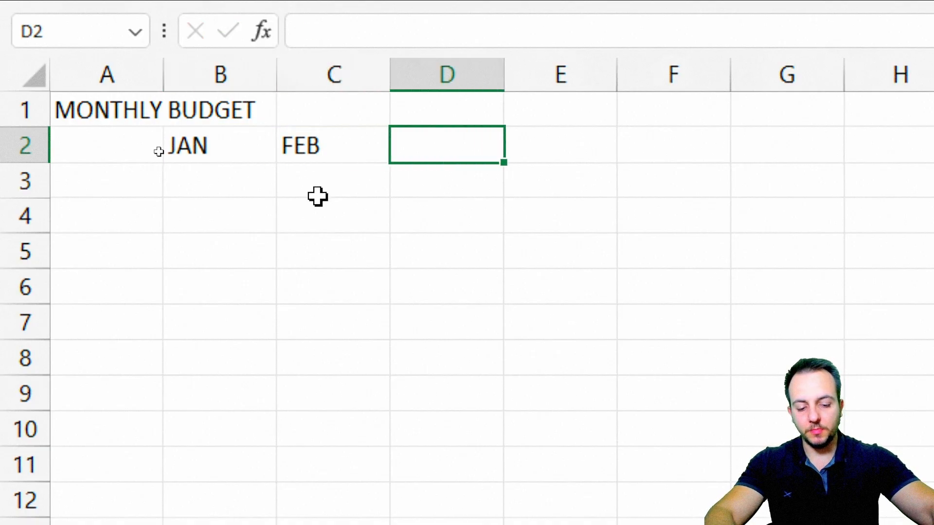
{"action": "key", "text": "ctrl+z"}
Autofill the month headings from JAN in B2 across row 2 through DEC in M2.
{"action": "left_click", "coordinate": [253, 157]}
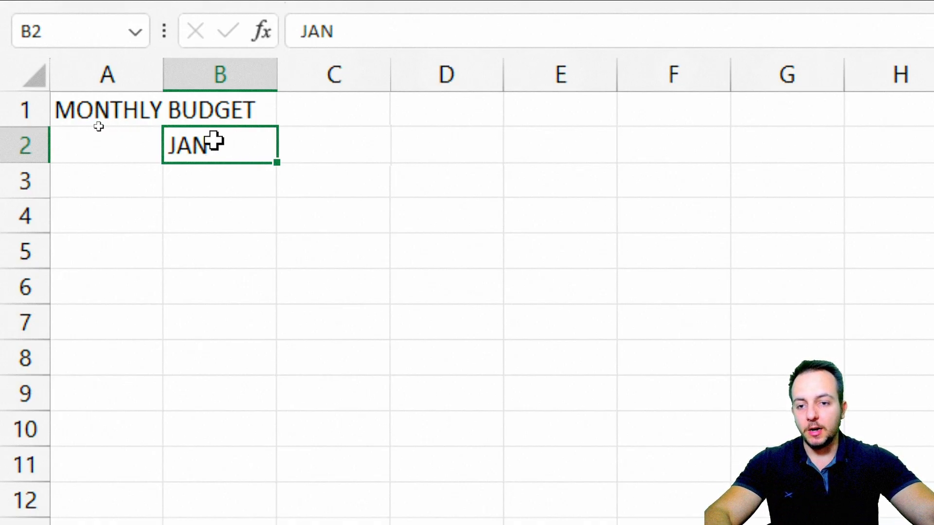
{"action": "left_click_drag", "start_coordinate": [277, 161], "coordinate": [933, 156]}
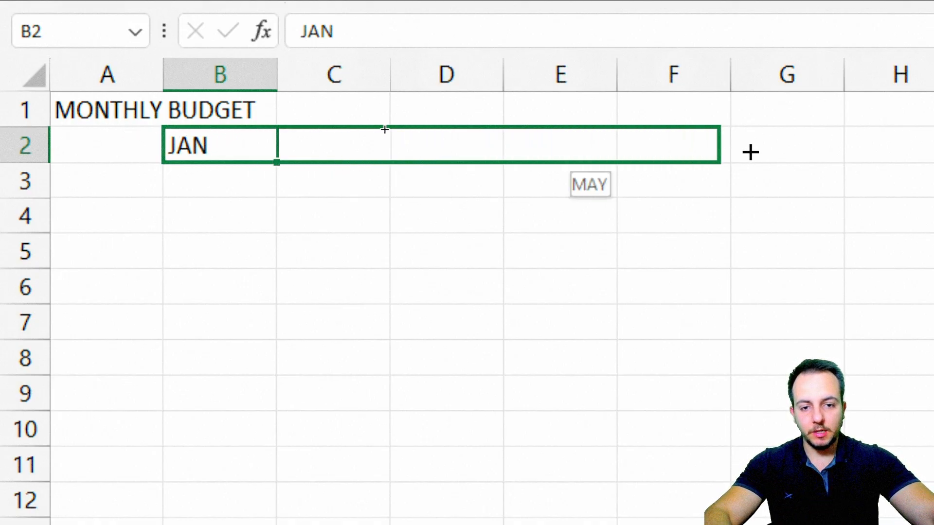
{"action": "left_click_drag", "start_coordinate": [816, 156], "coordinate": [933, 180]}
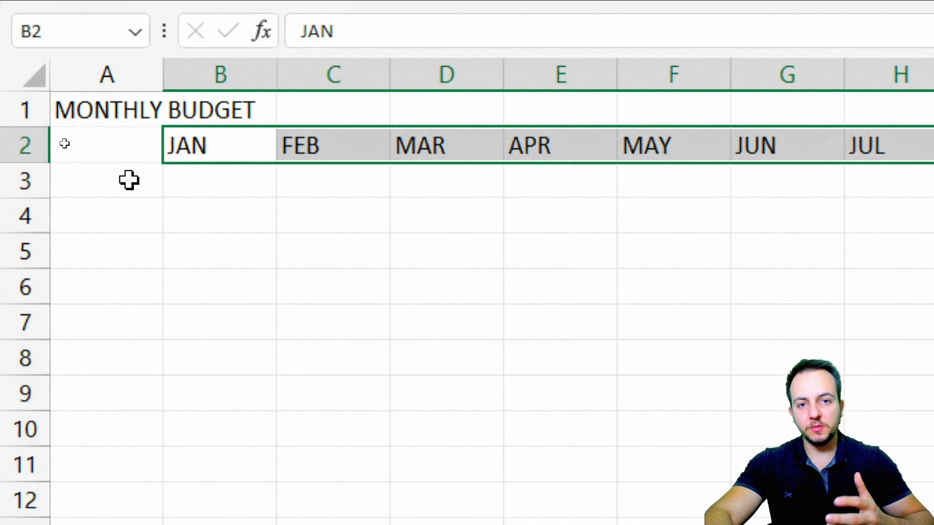
Merge and center the MONTHLY BUDGET title across cells A1 to M1.
{"action": "left_click", "coordinate": [106, 111]}
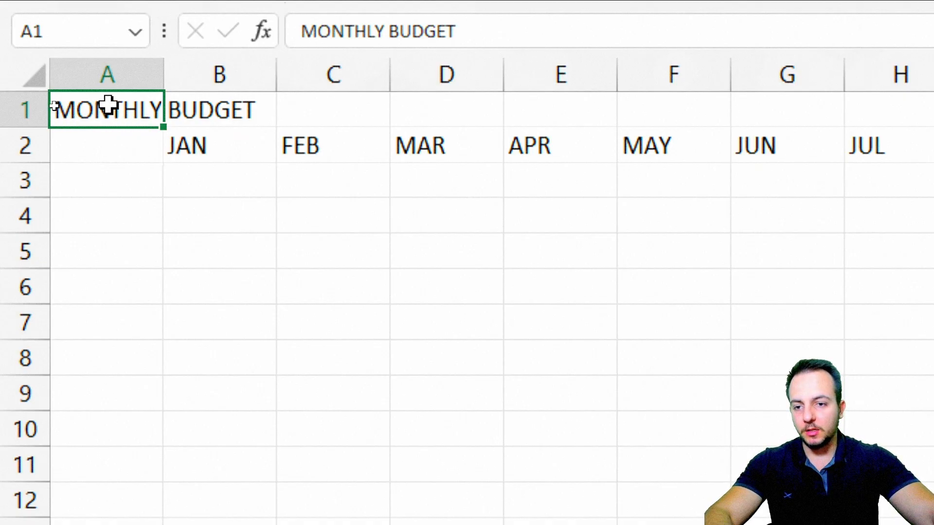
{"action": "left_click_drag", "start_coordinate": [108, 105], "coordinate": [933, 118]}
{"action": "left_click_drag", "start_coordinate": [818, 118], "coordinate": [933, 126]}
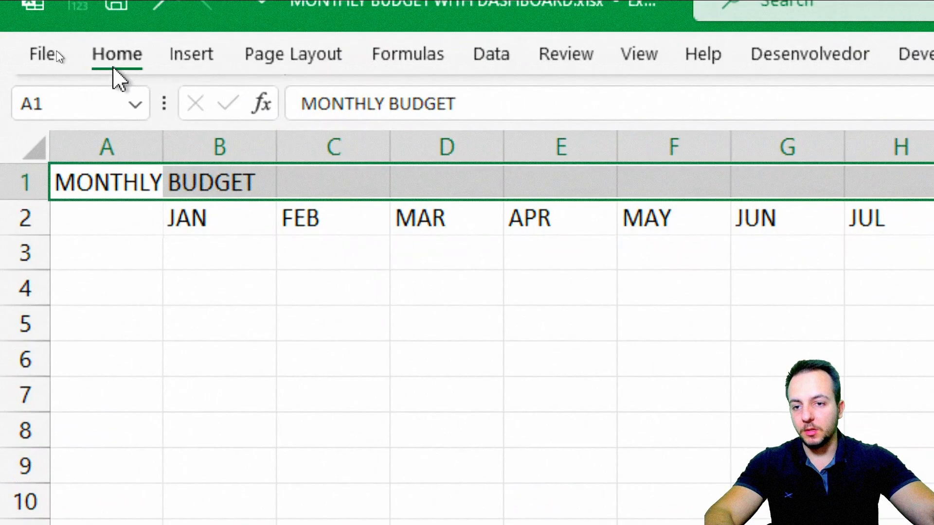
{"action": "left_click", "coordinate": [57, 49]}
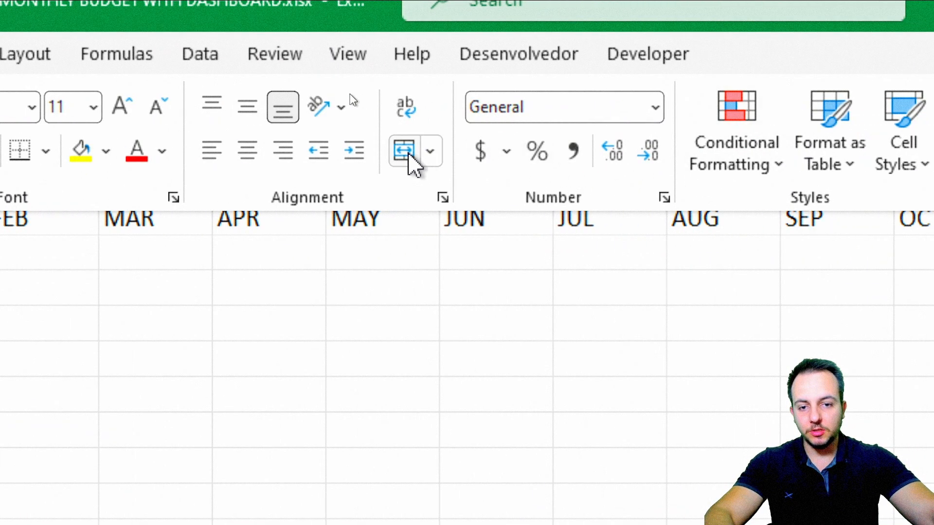
{"action": "left_click", "coordinate": [408, 155]}
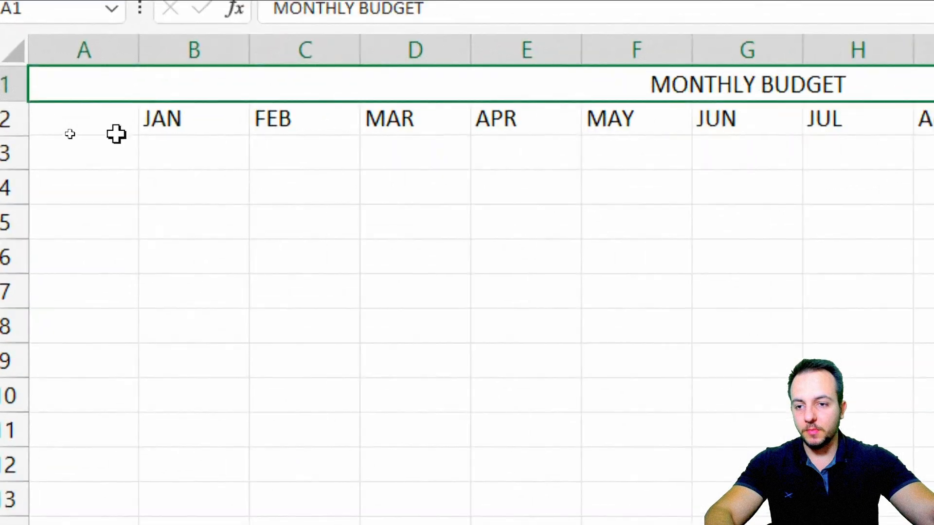
Enter a hyphen (-) as the placeholder heading in cell A2.
{"action": "left_click_drag", "start_coordinate": [45, 129], "coordinate": [87, 122]}
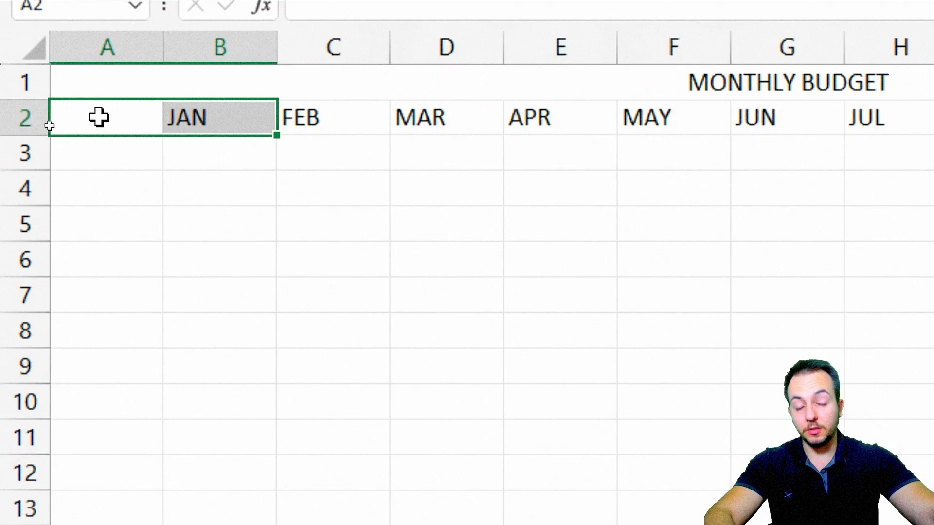
{"action": "left_click", "coordinate": [100, 116]}
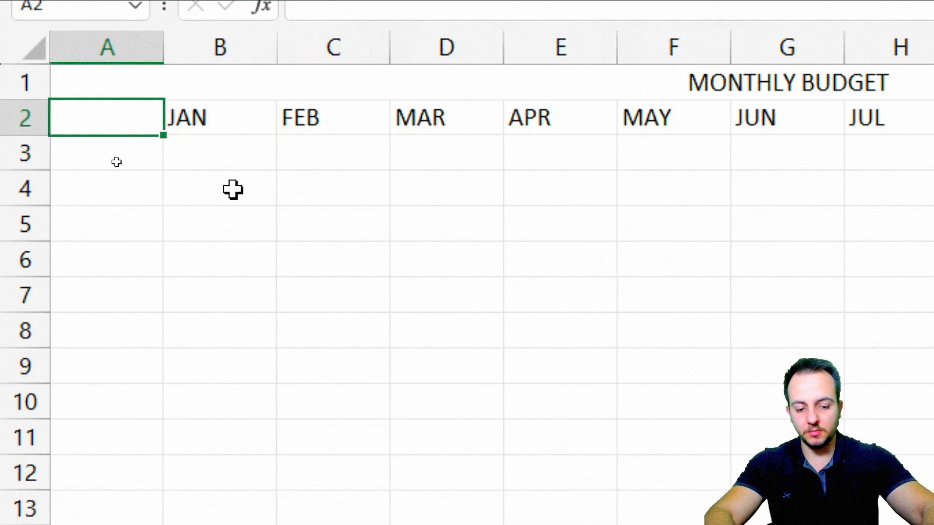
{"action": "type", "text": "-"}
{"action": "key", "text": "Return"}
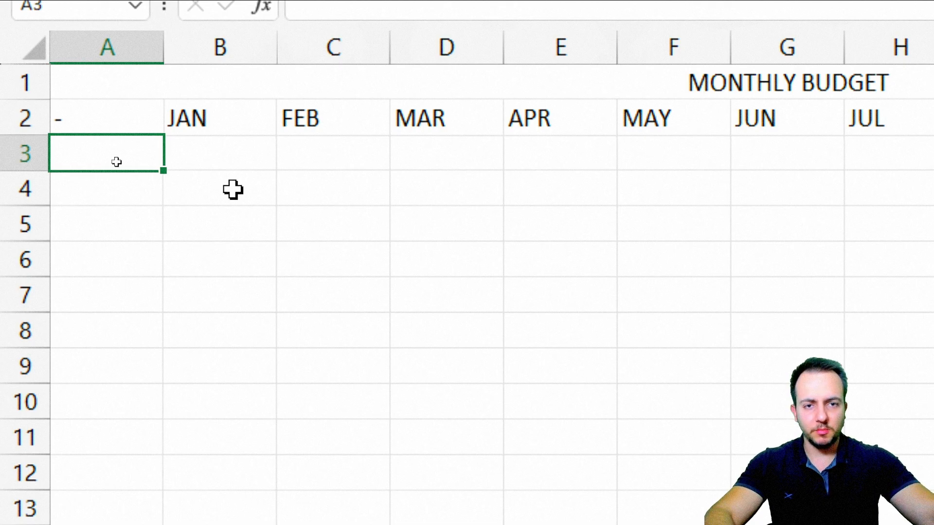
Center the header range A1:M2 both vertically and horizontally and make its text bold.
{"action": "left_click", "coordinate": [648, 82]}
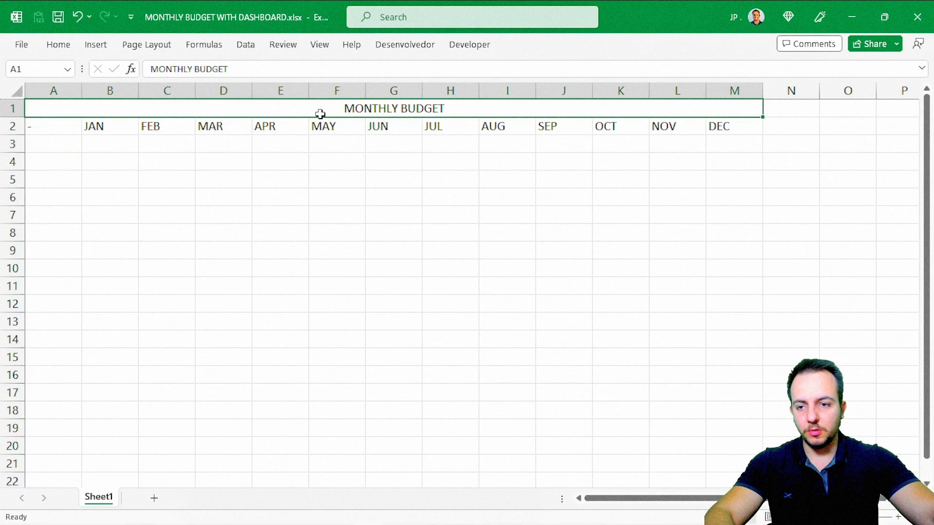
{"action": "left_click_drag", "start_coordinate": [320, 114], "coordinate": [299, 151]}
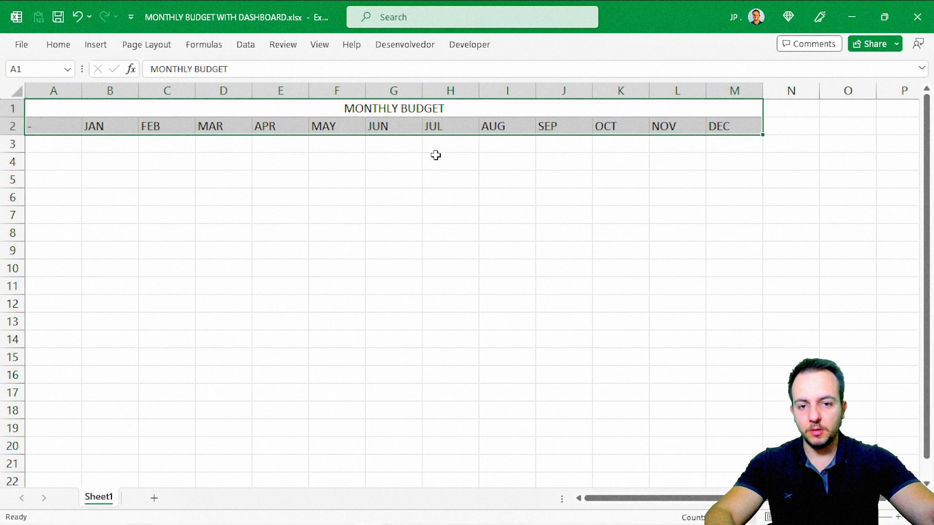
{"action": "scroll", "coordinate": [243, 160], "scroll_direction": "up", "scroll_amount": 1}
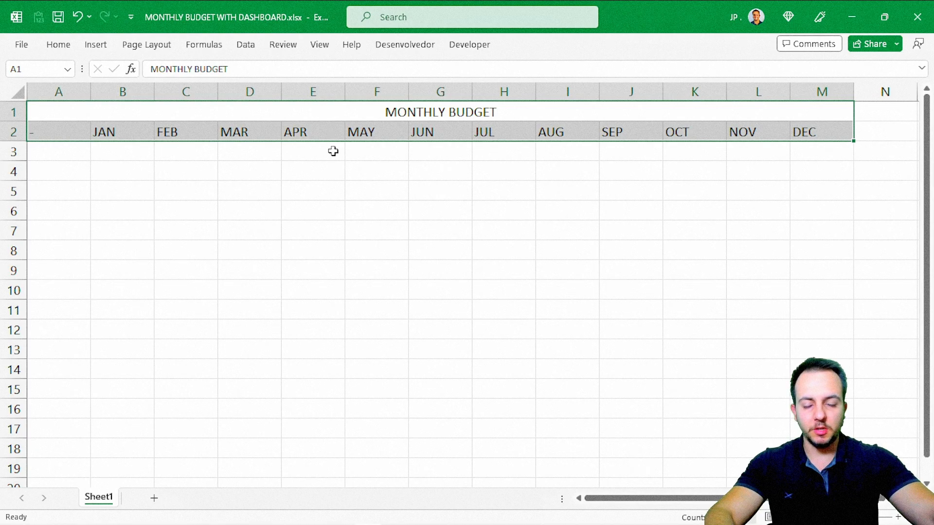
{"action": "left_click", "coordinate": [52, 49]}
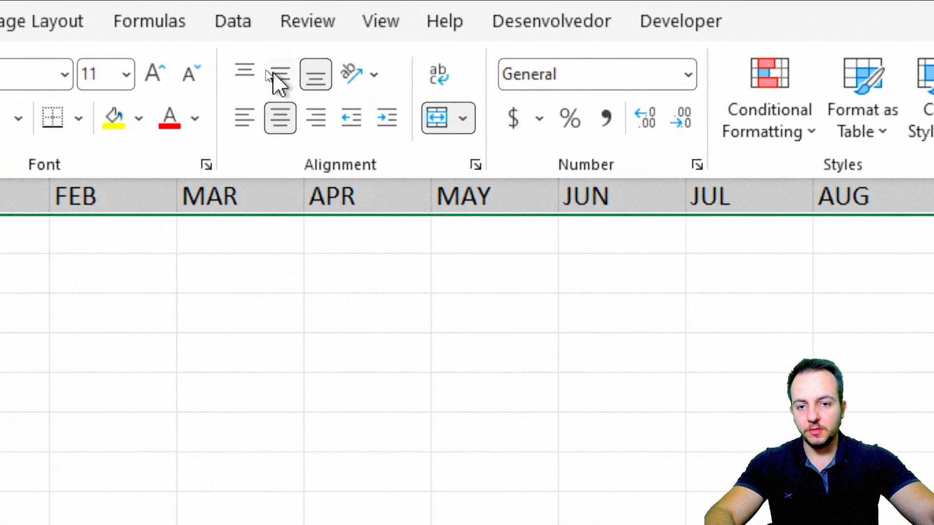
{"action": "left_click", "coordinate": [279, 77]}
{"action": "left_click", "coordinate": [290, 124]}
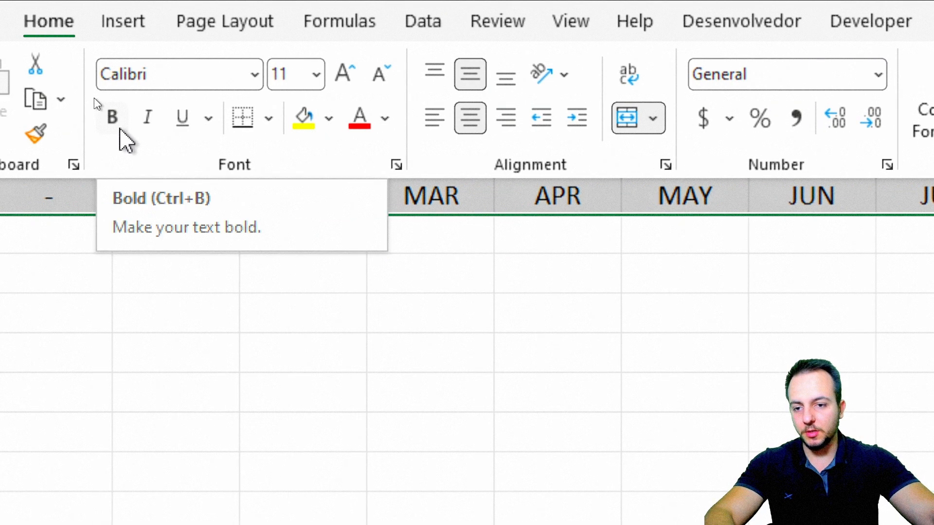
{"action": "left_click", "coordinate": [120, 127]}
Give the header range A1:M2 a dark gray fill and a white font color.
{"action": "left_click", "coordinate": [331, 120]}
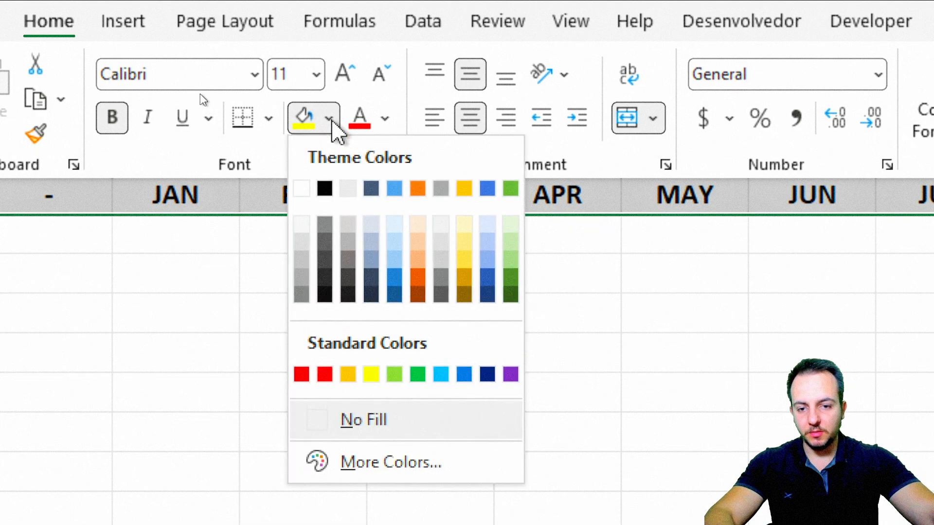
{"action": "left_click", "coordinate": [324, 260]}
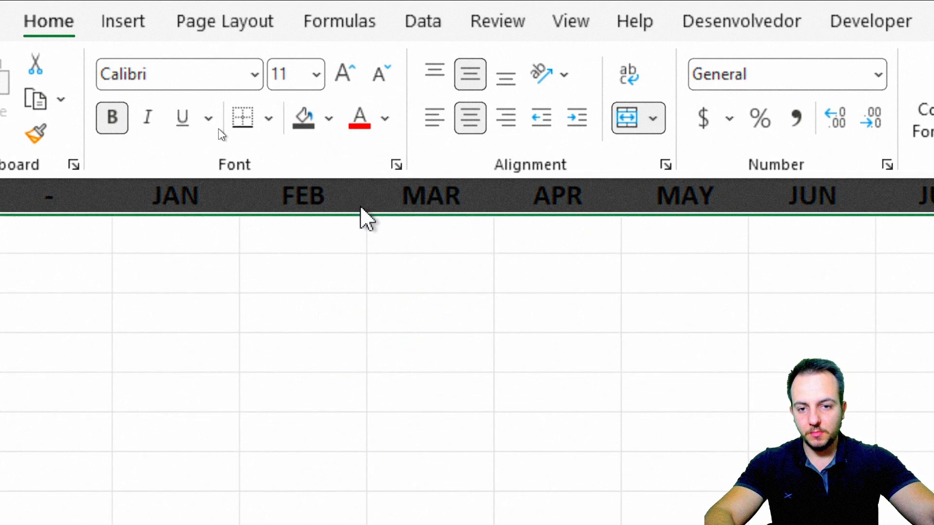
{"action": "left_click", "coordinate": [383, 126]}
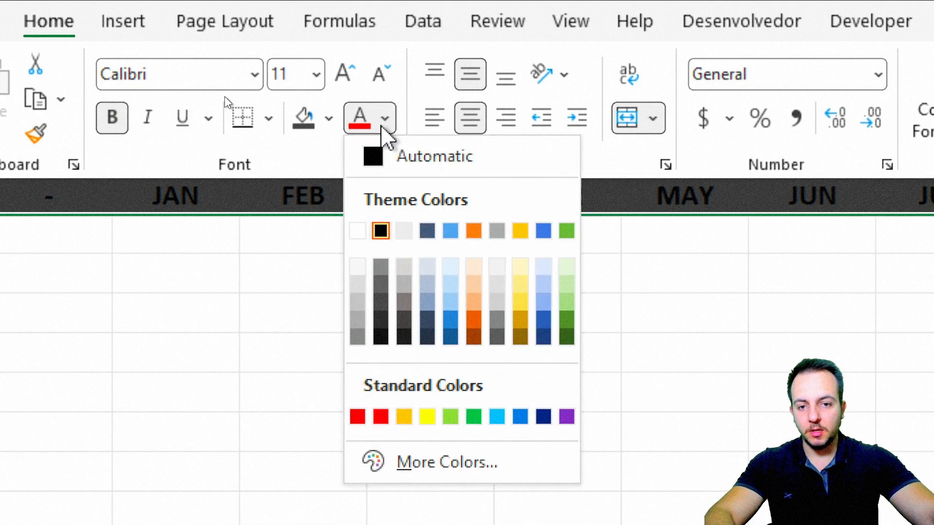
{"action": "left_click", "coordinate": [357, 230]}
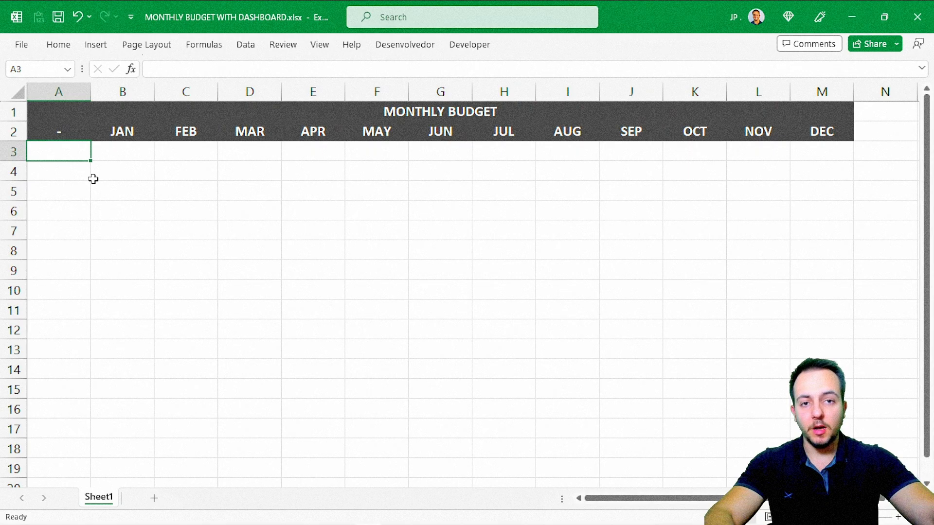
Enter the section heading INCOME in cell A4.
{"action": "left_click", "coordinate": [81, 175]}
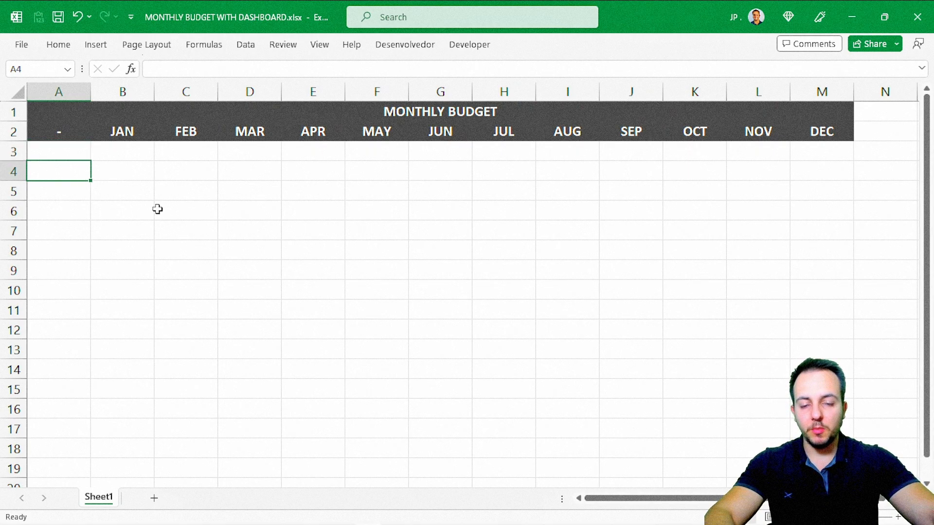
{"action": "scroll", "coordinate": [194, 256], "scroll_direction": "down", "scroll_amount": 1, "text": "ctrl"}
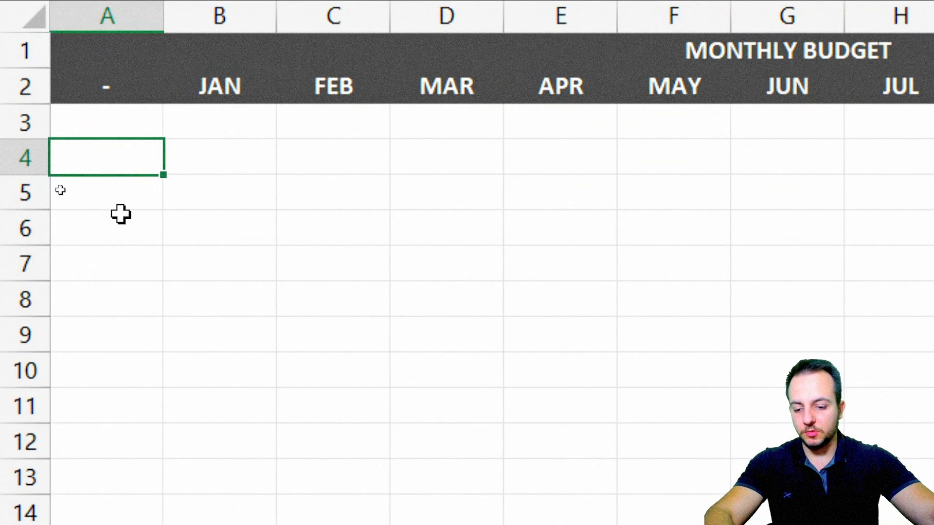
{"action": "type", "text": "INCOME"}
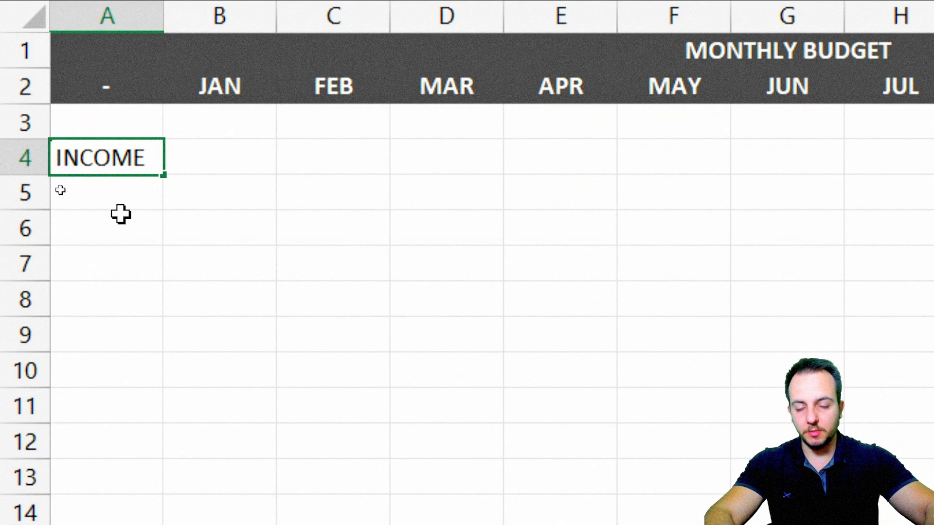
{"action": "key", "text": "Return"}
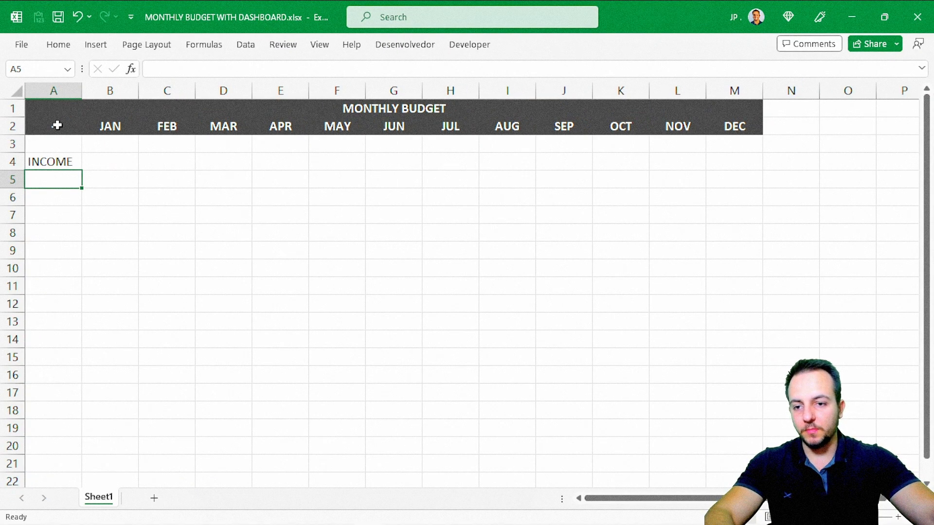
Merge and center the INCOME heading across A4:M4, align it to the vertical middle and make it bold.
{"action": "left_click_drag", "start_coordinate": [38, 159], "coordinate": [729, 166]}
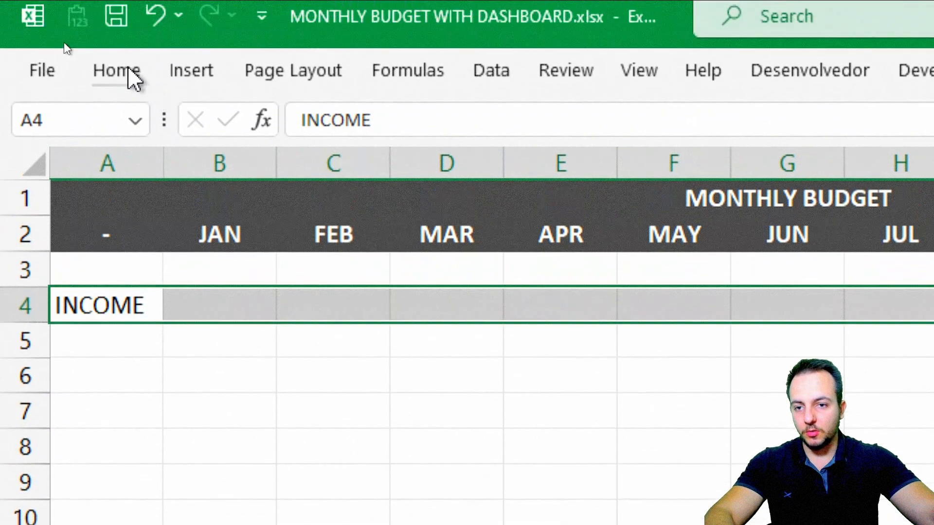
{"action": "left_click", "coordinate": [128, 71]}
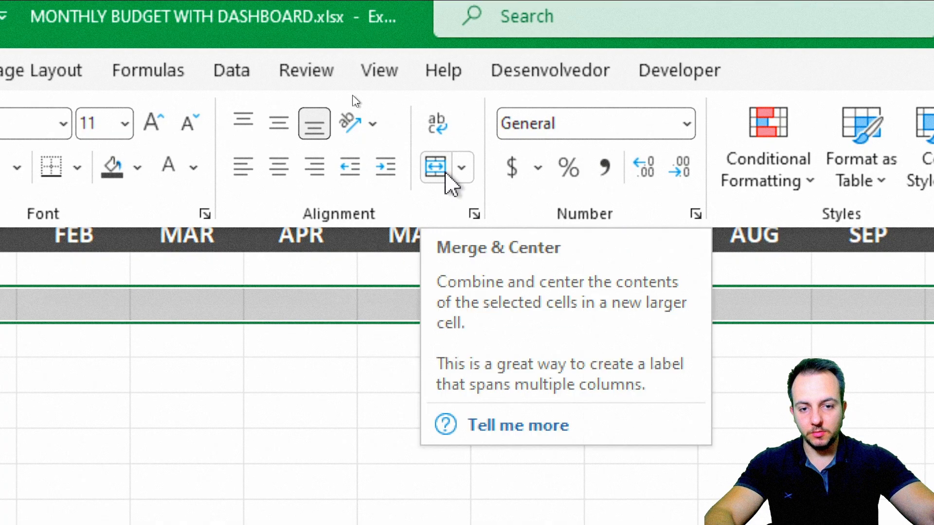
{"action": "left_click", "coordinate": [447, 175]}
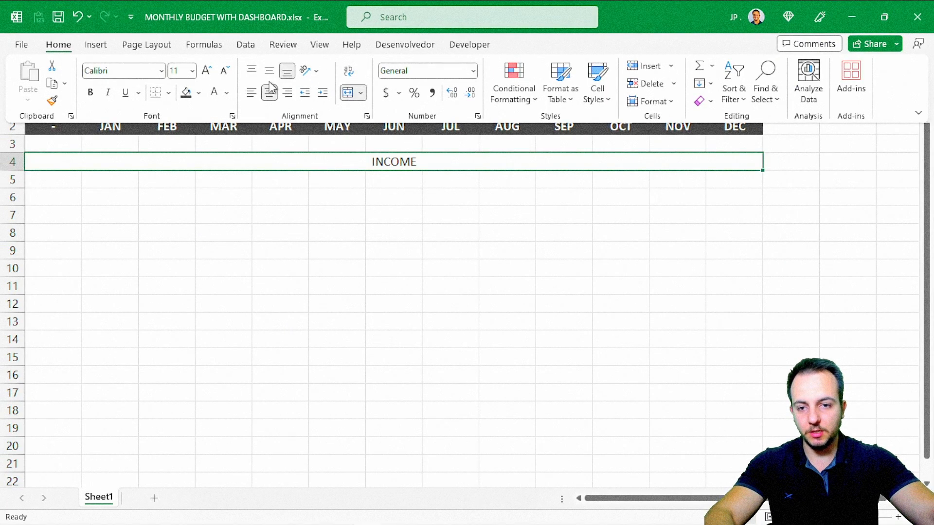
{"action": "left_click", "coordinate": [267, 74]}
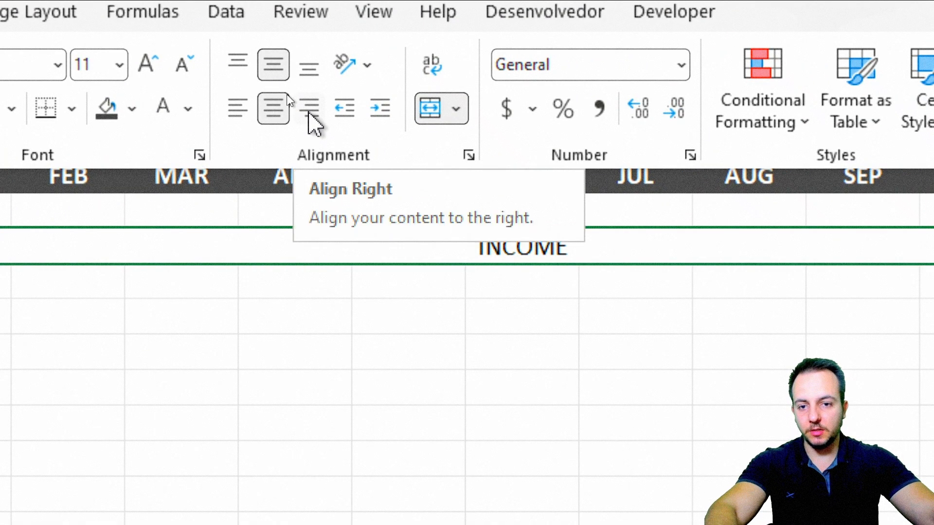
{"action": "left_click", "coordinate": [309, 109]}
{"action": "left_click", "coordinate": [275, 110]}
{"action": "left_click", "coordinate": [141, 111]}
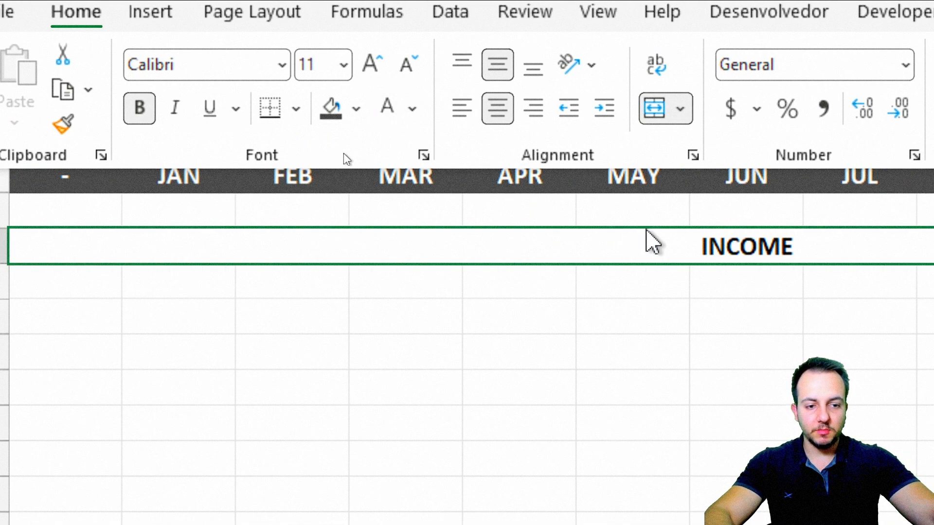
Give the merged INCOME heading a standard green fill and a white font color.
{"action": "left_click", "coordinate": [356, 109]}
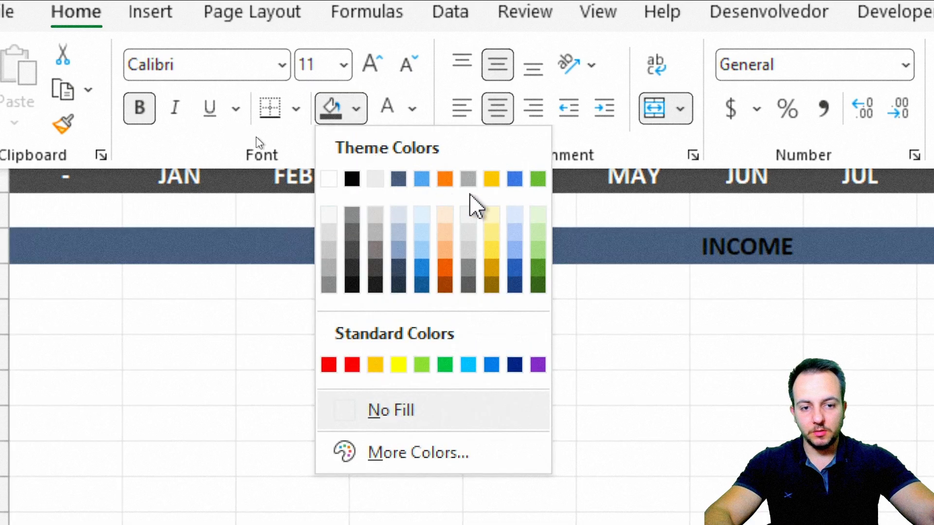
{"action": "left_click", "coordinate": [445, 365]}
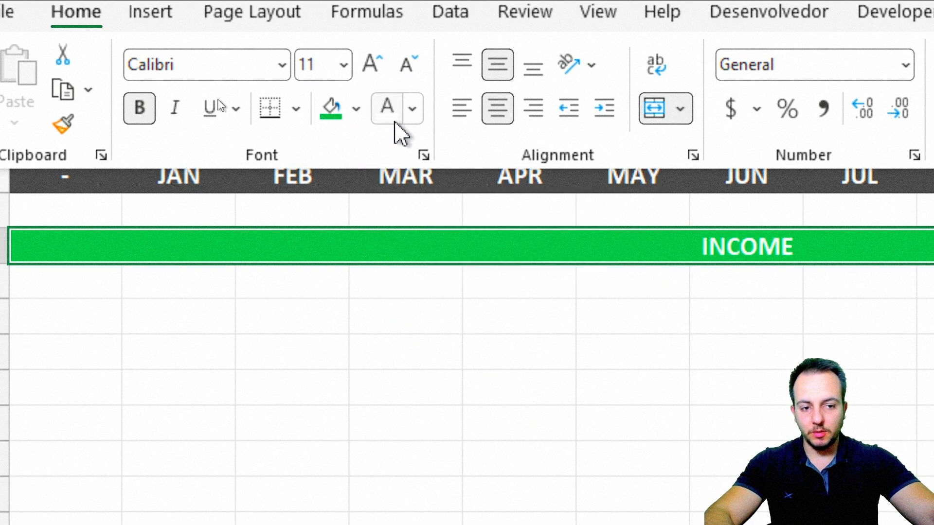
{"action": "left_click", "coordinate": [316, 289]}
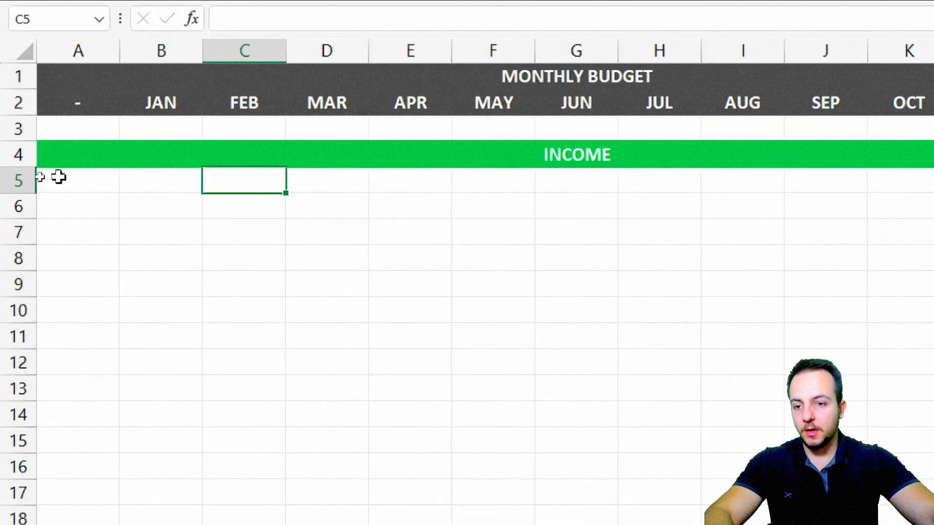
Enter the income label "PAYCHECK (1st)" in cell A5.
{"action": "left_click_drag", "start_coordinate": [80, 179], "coordinate": [63, 281]}
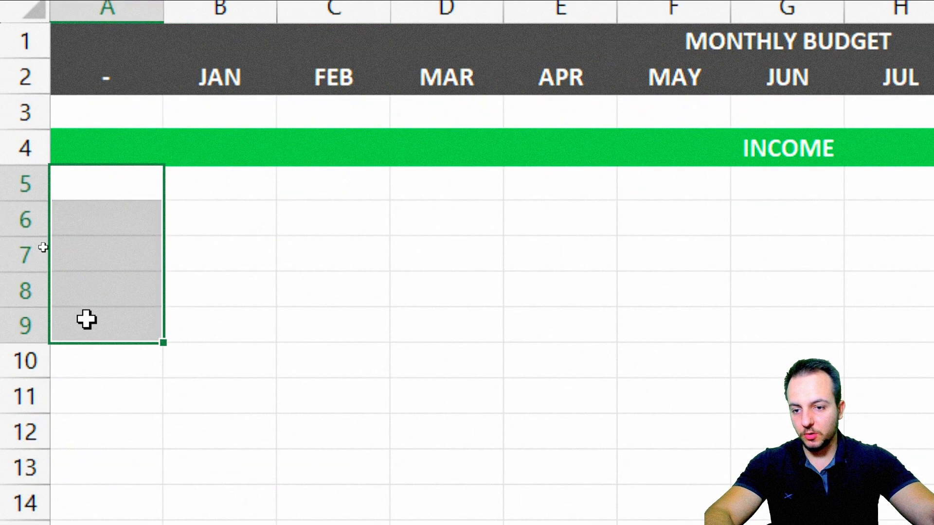
{"action": "left_click", "coordinate": [116, 194]}
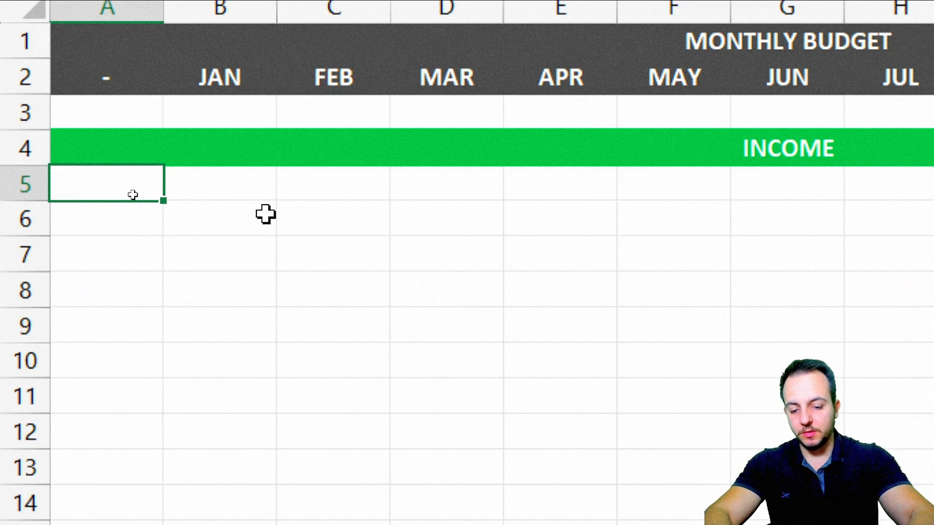
{"action": "type", "text": "PAYCHECK"}
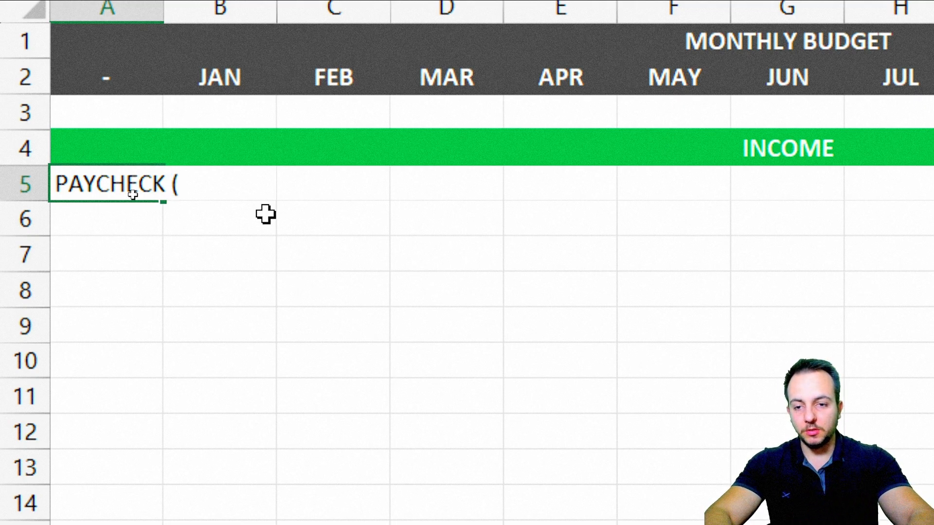
{"action": "type", "text": "(1st"}
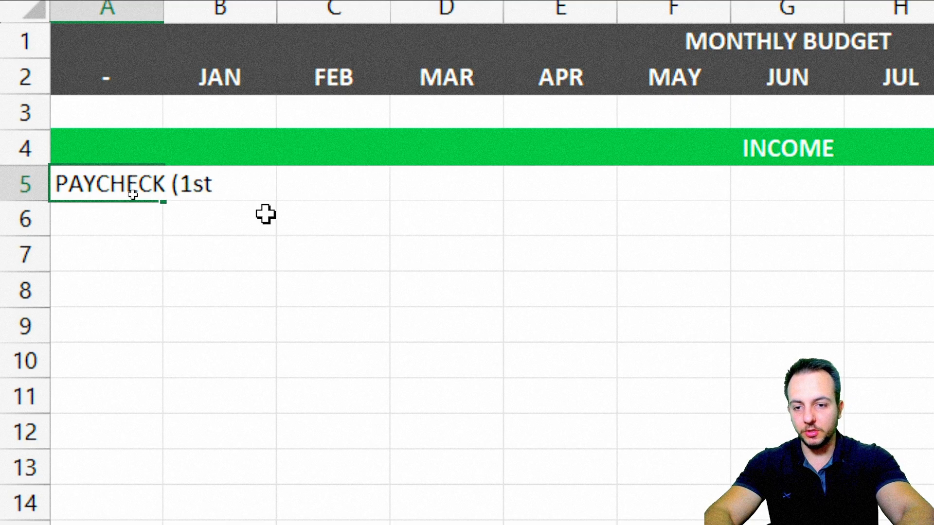
{"action": "type", "text": ")"}
{"action": "key", "text": "Return"}
Copy the paycheck label down into A6 and edit it to read "PAYCHECK (2nd)".
{"action": "key", "text": "ctrl+d"}
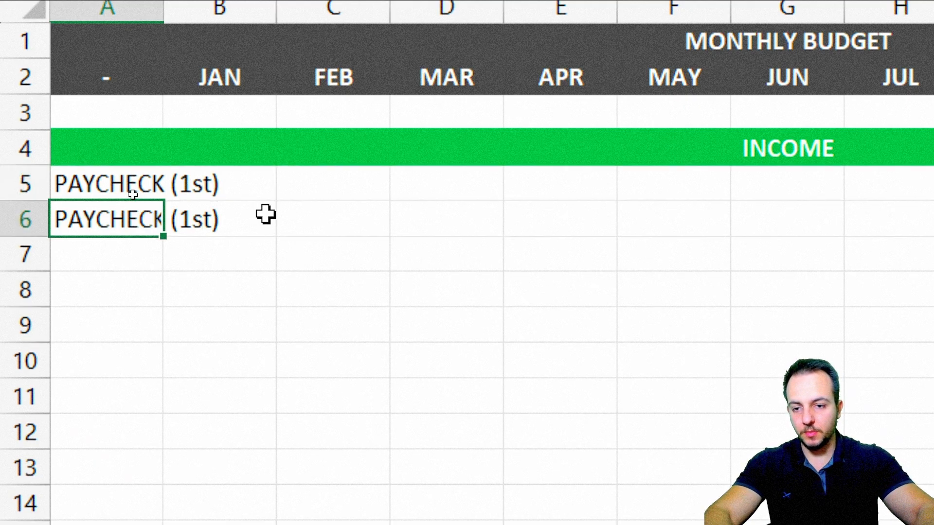
{"action": "key", "text": "F2"}
{"action": "key", "text": "Left"}
{"action": "key", "text": "shift+Left"}
{"action": "key", "text": "shift+Left"}
{"action": "key", "text": "shift+Left"}
{"action": "key", "text": "BackSpace"}
{"action": "type", "text": "2nd"}
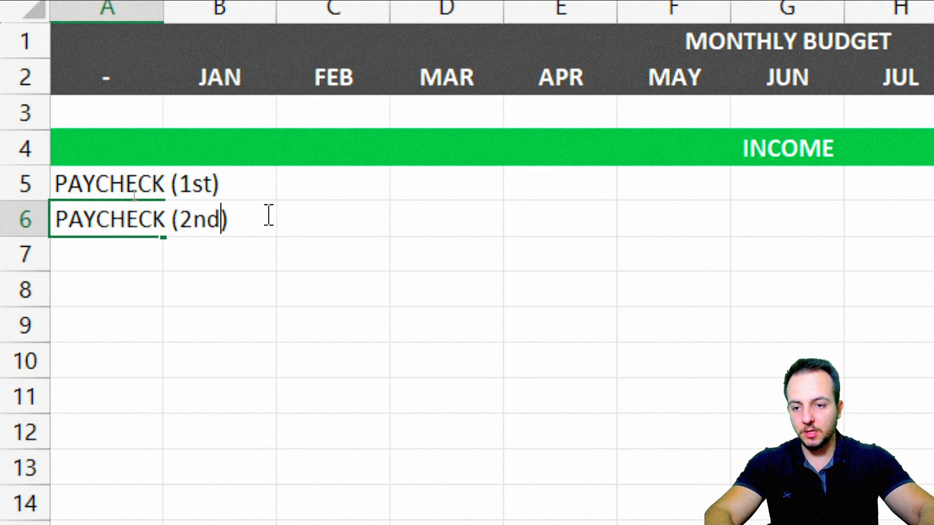
{"action": "key", "text": "Return"}
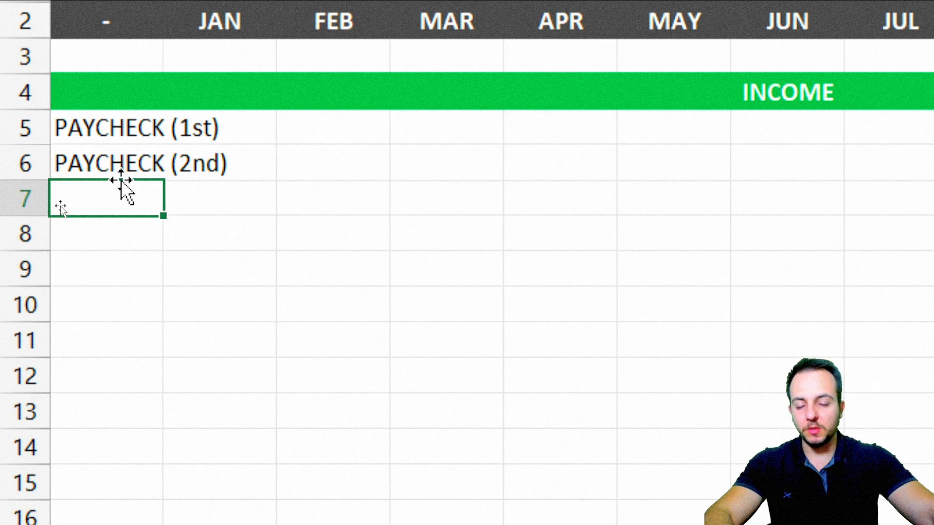
Enter the remaining income labels SIDEHUSTLE, OTHER and TOTAL in cells A7 to A9.
{"action": "type", "text": "SIDEHUSTLE"}
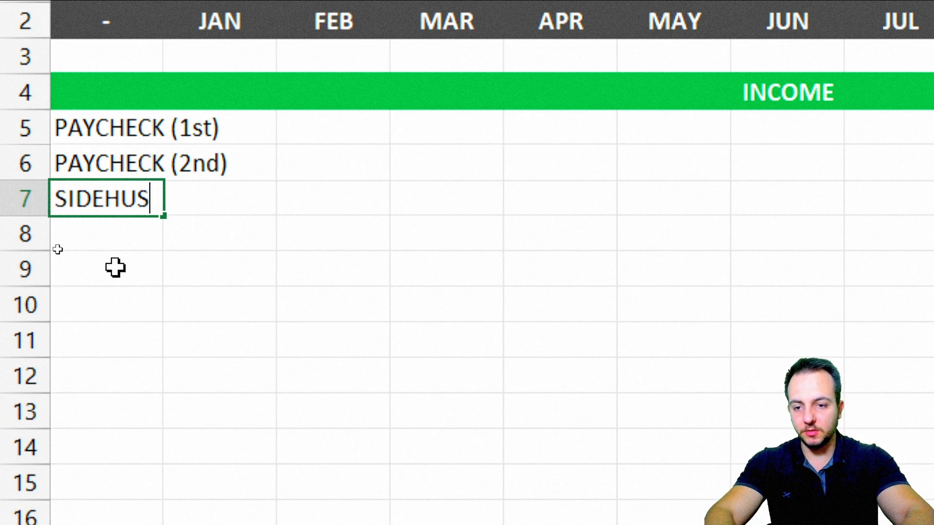
{"action": "key", "text": "Return"}
{"action": "type", "text": "OTHER"}
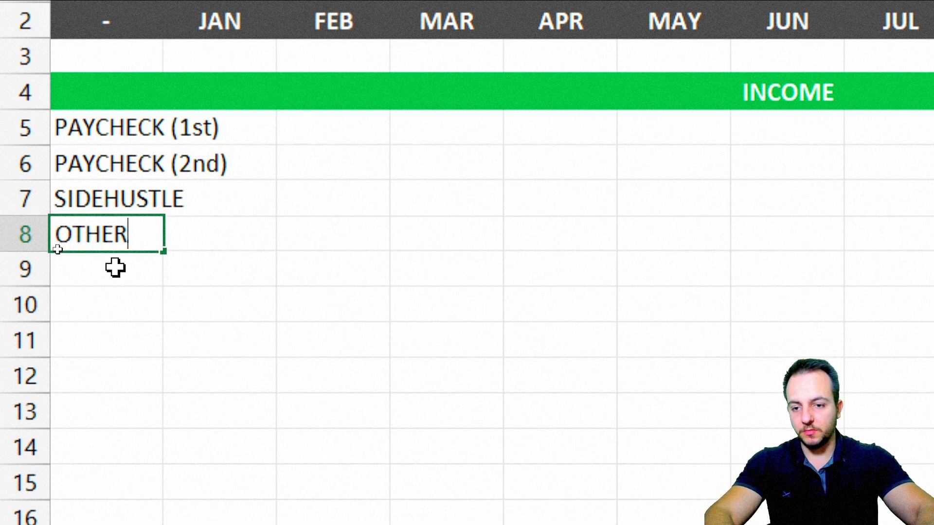
{"action": "key", "text": "Return"}
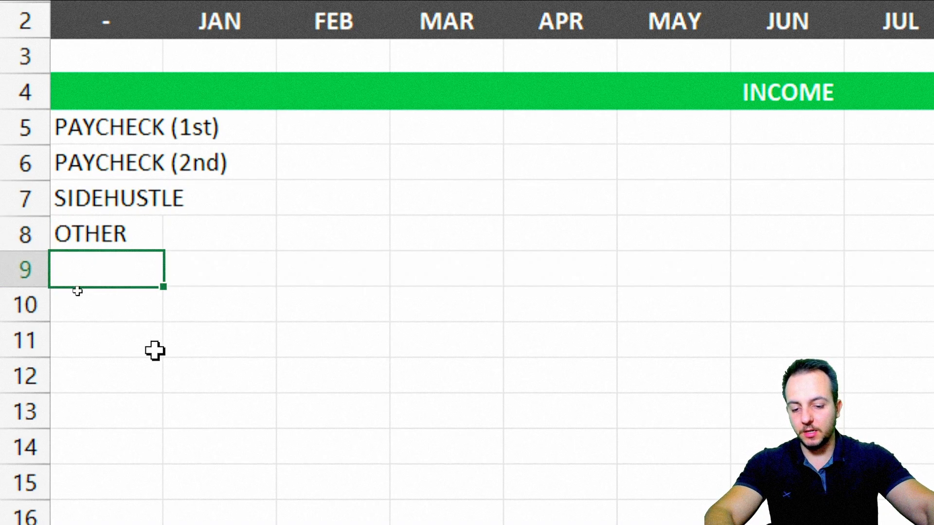
{"action": "type", "text": "TOTAL"}
{"action": "key", "text": "Return"}
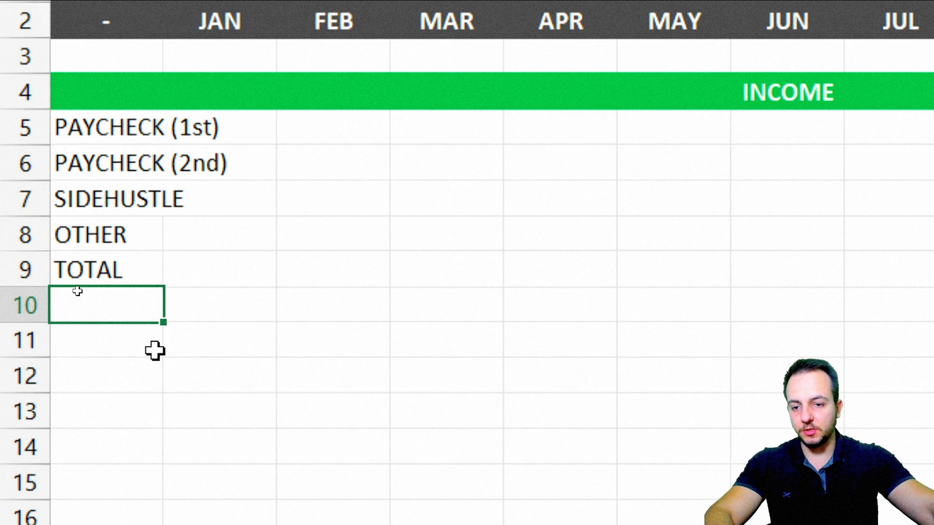
{"action": "mouse_move", "coordinate": [166, 114]}
{"action": "left_mouse_down"}
{"action": "mouse_move", "coordinate": [275, 253]}
{"action": "mouse_move", "coordinate": [391, 290]}
{"action": "left_mouse_up"}
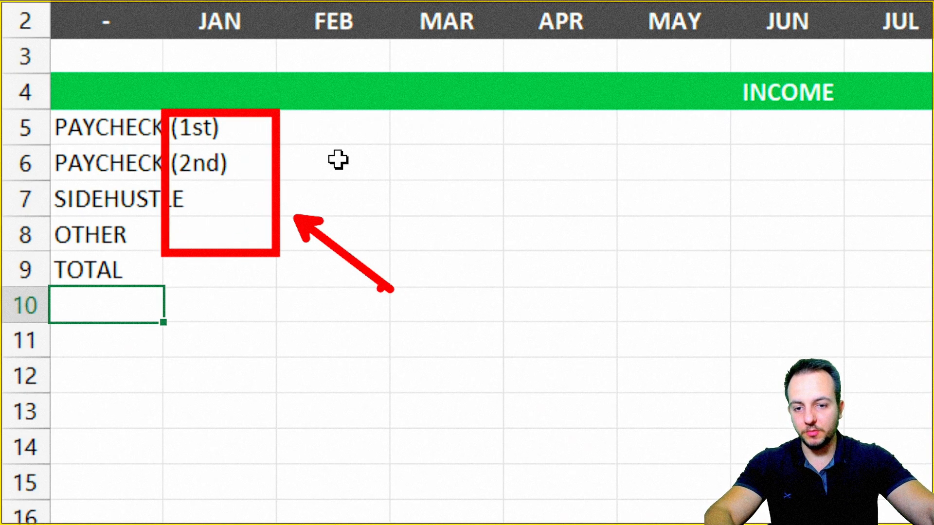
{"action": "key", "text": "Escape"}
{"action": "left_click", "coordinate": [201, 272]}
{"action": "left_click", "coordinate": [74, 269]}
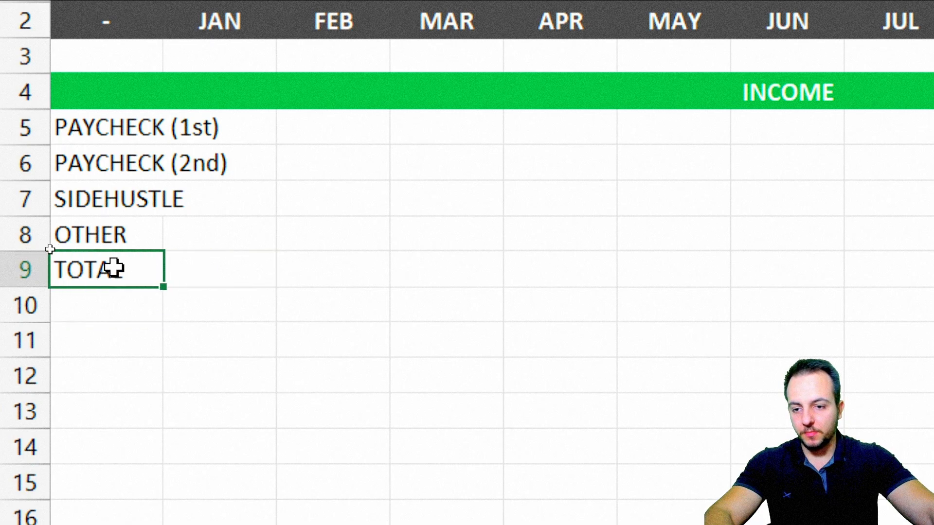
{"action": "left_click", "coordinate": [205, 269]}
{"action": "type", "text": "="}
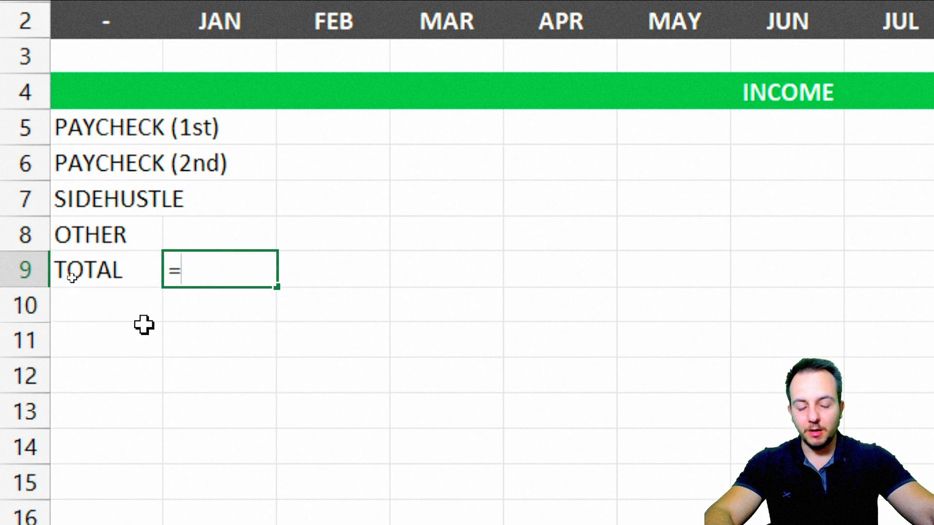
{"action": "left_click", "coordinate": [258, 121]}
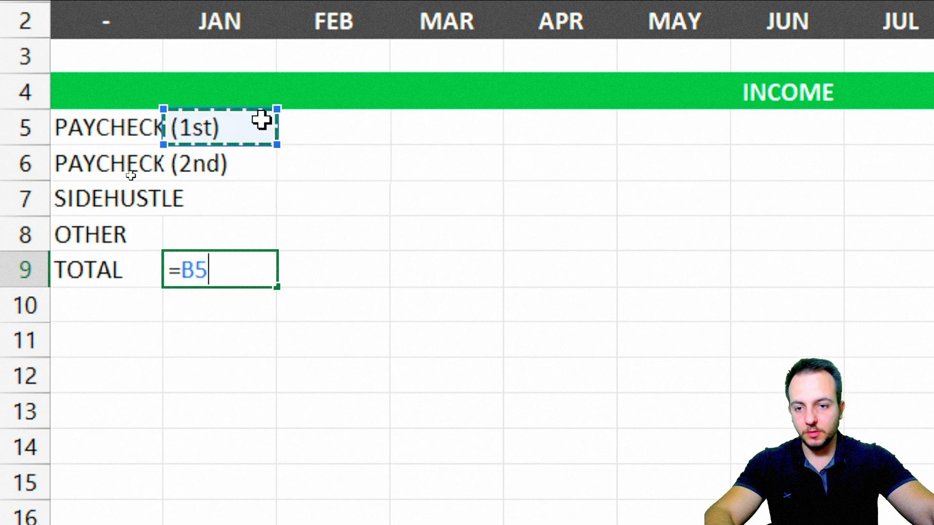
{"action": "type", "text": "+"}
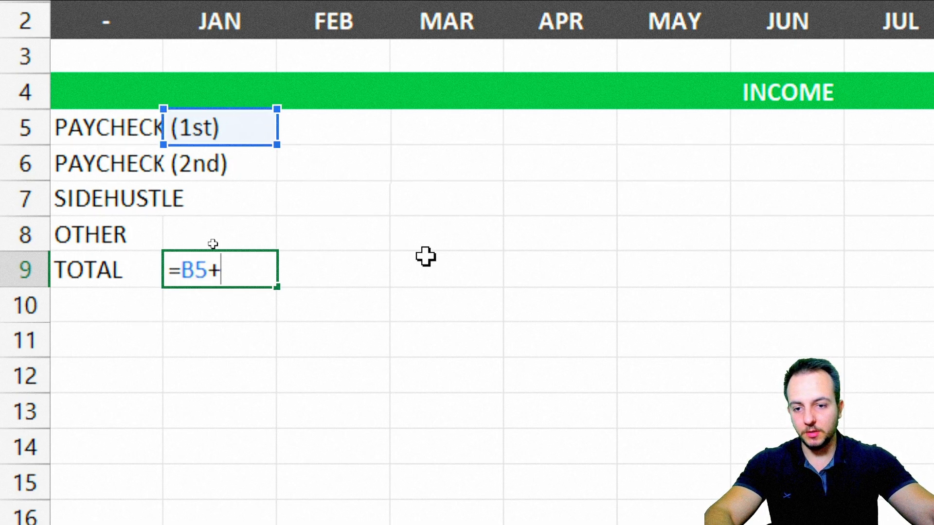
{"action": "left_click", "coordinate": [228, 155]}
{"action": "type", "text": "+"}
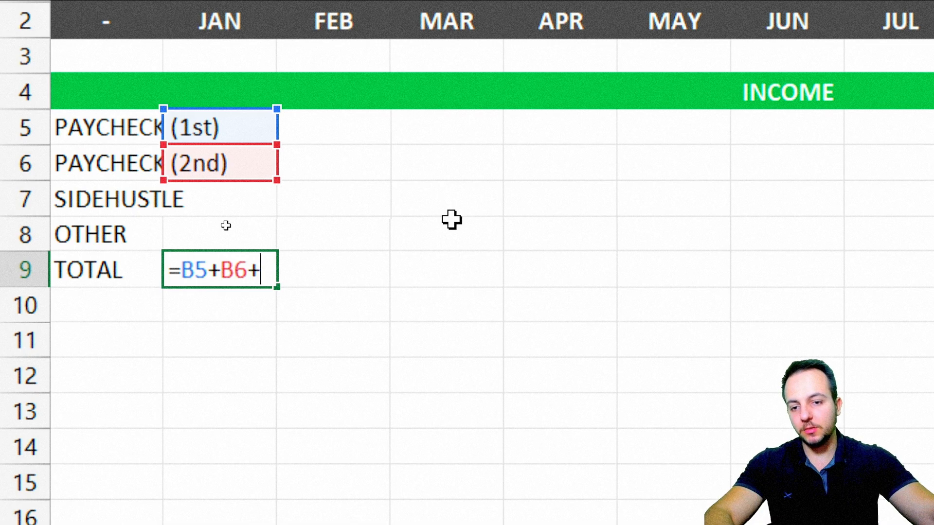
{"action": "left_click", "coordinate": [221, 200]}
{"action": "key", "text": "Escape"}
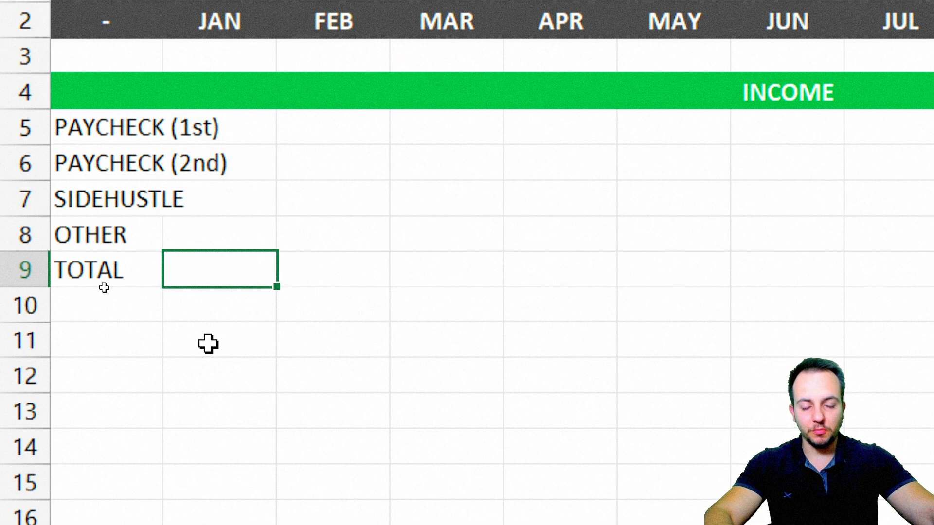
Enter a SUM formula in cell B9 that totals the January income cells B5 to B8.
{"action": "type", "text": "=SUM"}
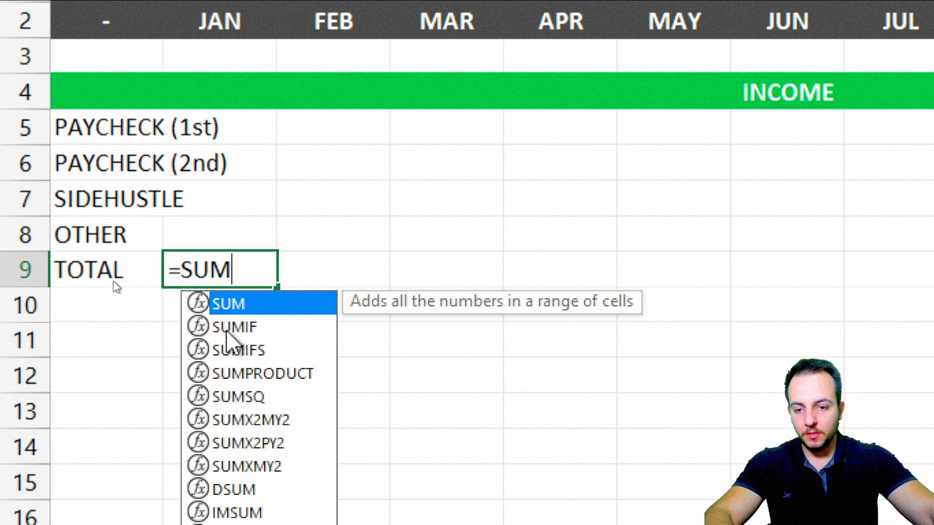
{"action": "double_click", "coordinate": [224, 304]}
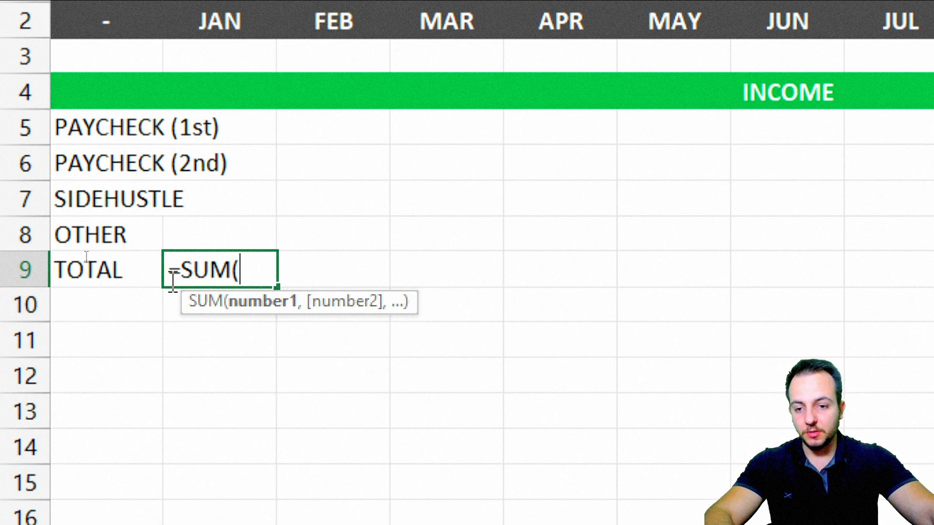
{"action": "left_click_drag", "start_coordinate": [237, 241], "coordinate": [246, 131]}
{"action": "type", "text": ")"}
{"action": "key", "text": "Return"}
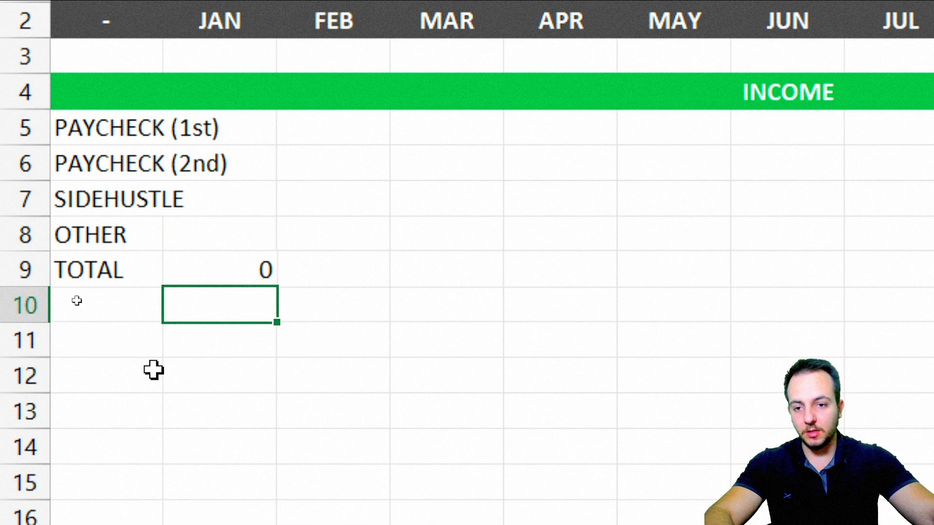
{"action": "left_click", "coordinate": [250, 132]}
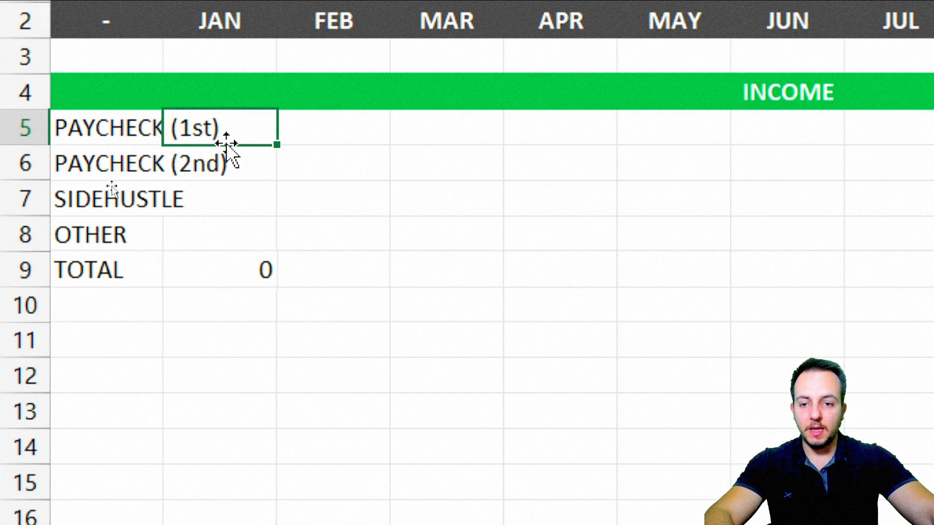
{"action": "left_click", "coordinate": [121, 132]}
{"action": "key", "text": "shift+space"}
{"action": "left_click", "coordinate": [122, 157]}
{"action": "left_click", "coordinate": [222, 133]}
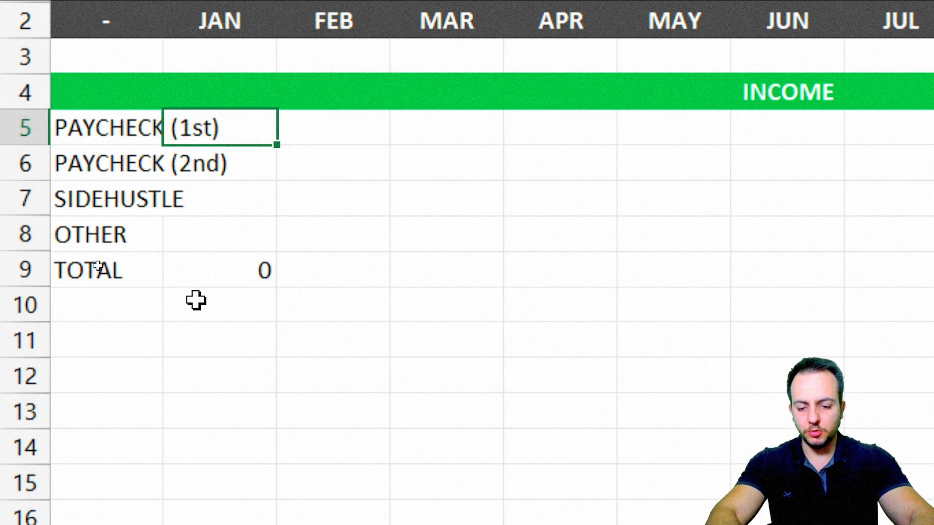
Enter the January income amounts 1500, 1000, 300 and 10 in cells B5 to B8.
{"action": "type", "text": "1500"}
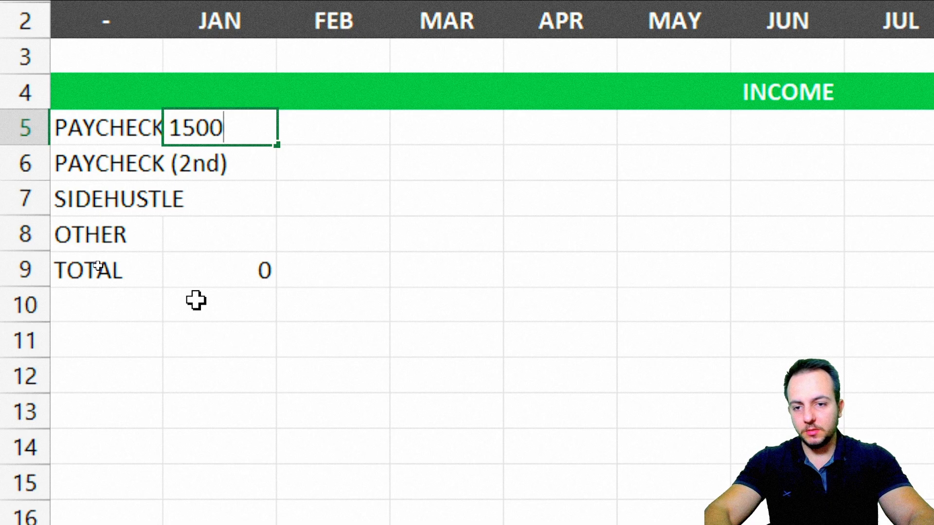
{"action": "key", "text": "Return"}
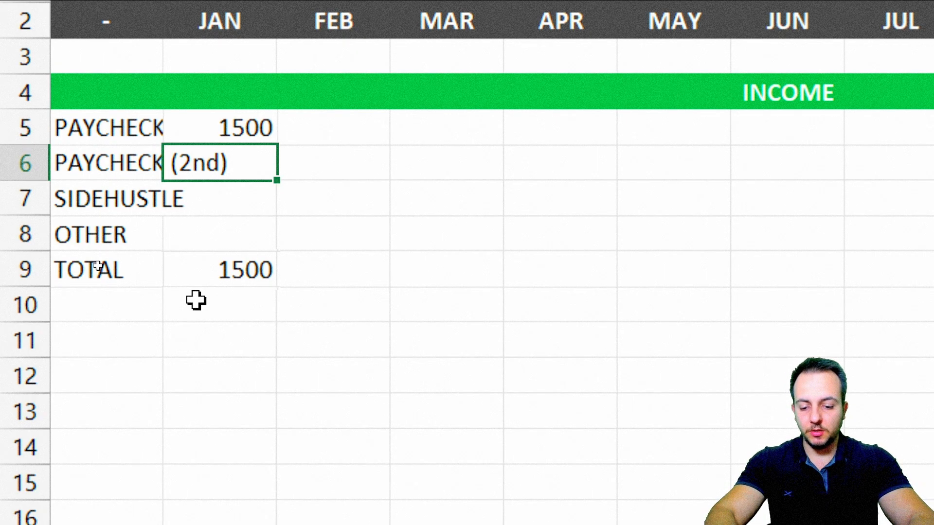
{"action": "type", "text": "1000"}
{"action": "key", "text": "Return"}
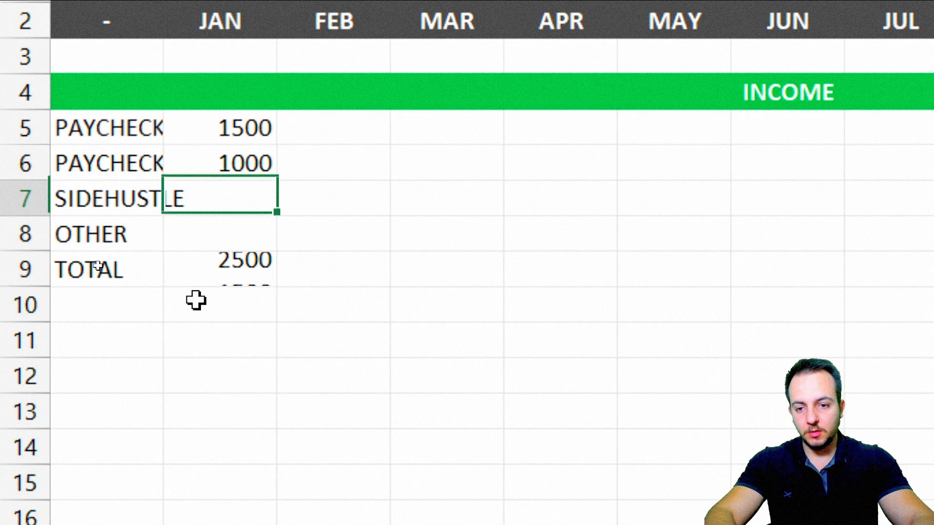
{"action": "double_click", "coordinate": [232, 267]}
{"action": "key", "text": "Escape"}
{"action": "left_click", "coordinate": [221, 200]}
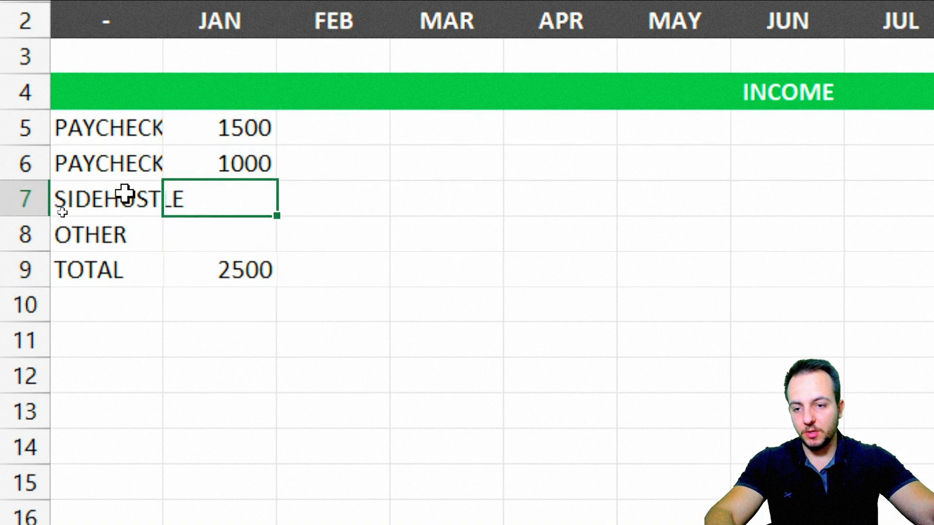
{"action": "type", "text": "300"}
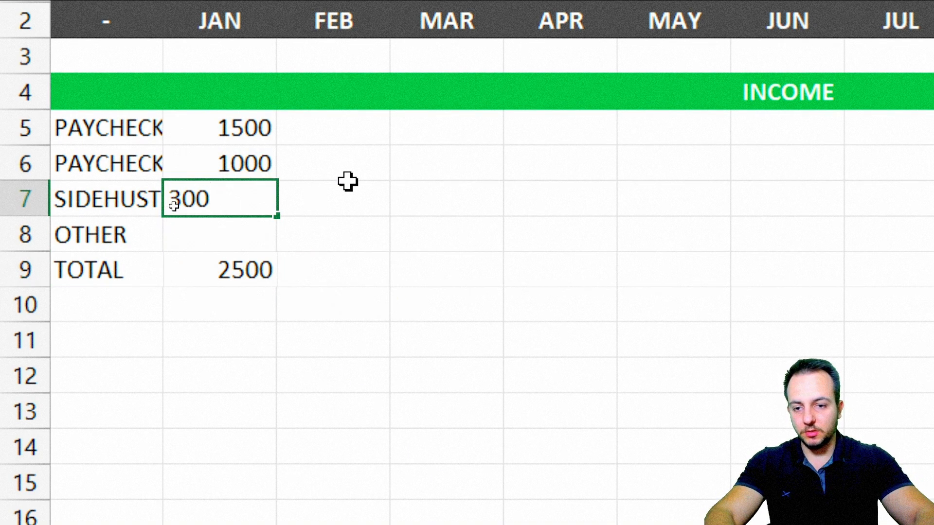
{"action": "key", "text": "Return"}
{"action": "type", "text": "10"}
{"action": "key", "text": "Return"}
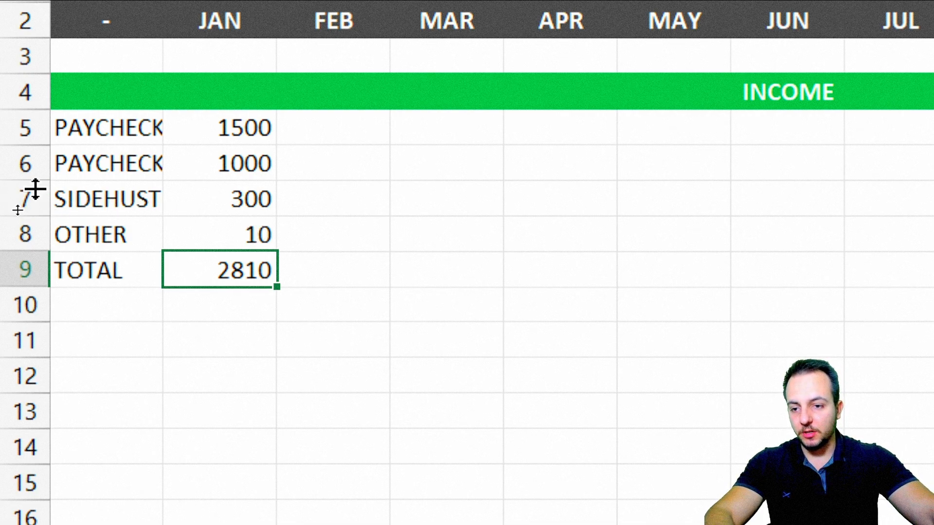
Insert a blank row above the SIDEHUSTLE row and check the range in the January total's SUM formula.
{"action": "left_click", "coordinate": [22, 202]}
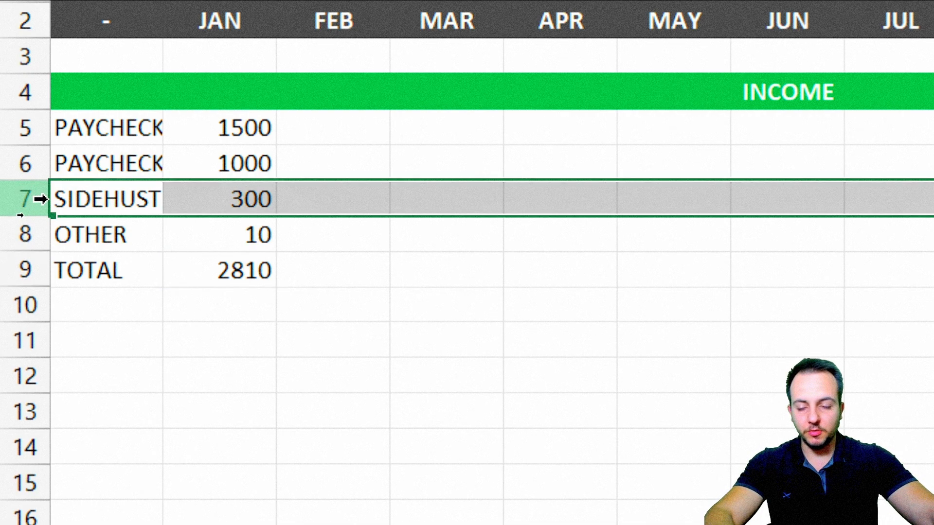
{"action": "right_click", "coordinate": [23, 199]}
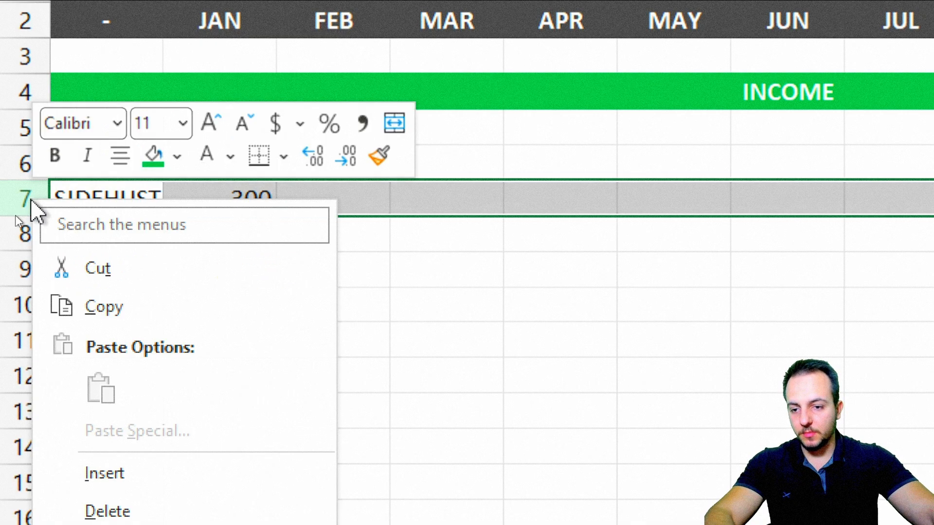
{"action": "left_click", "coordinate": [123, 461]}
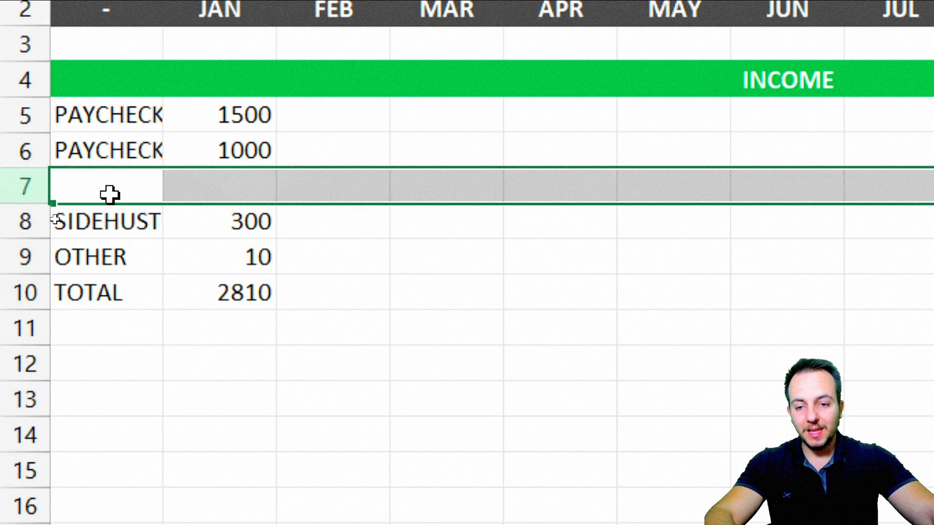
{"action": "left_click", "coordinate": [238, 296]}
{"action": "double_click", "coordinate": [257, 291]}
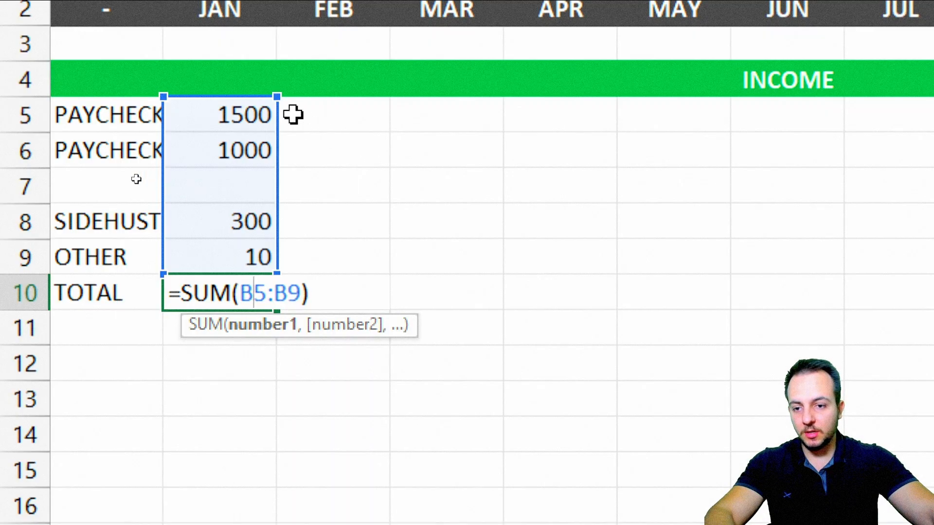
Label the inserted row 7 "PAYCHECK (3rd)" and enter 1000 as its January amount.
{"action": "left_click", "coordinate": [92, 184]}
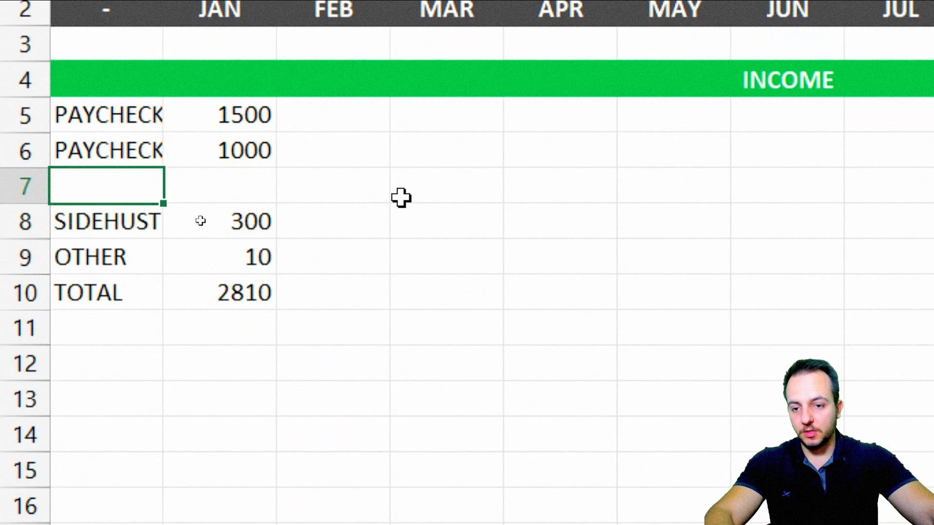
{"action": "type", "text": "PAY"}
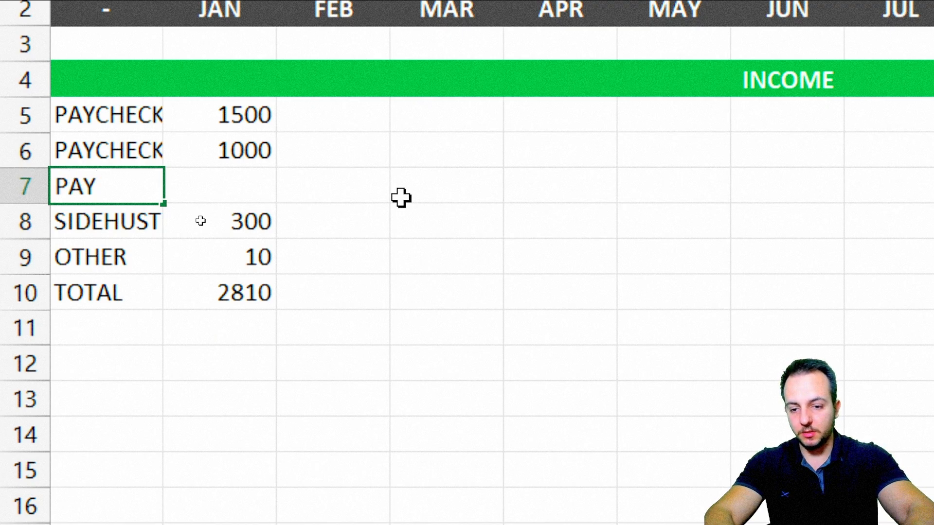
{"action": "type", "text": "CHECK (3"}
{"action": "type", "text": "rd)"}
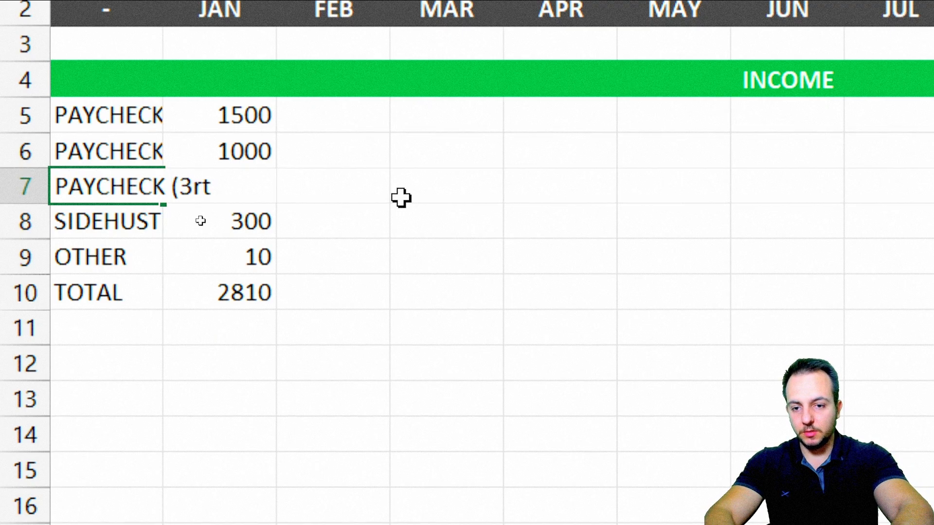
{"action": "key", "text": "Return"}
{"action": "left_click", "coordinate": [265, 192]}
{"action": "type", "text": "1000"}
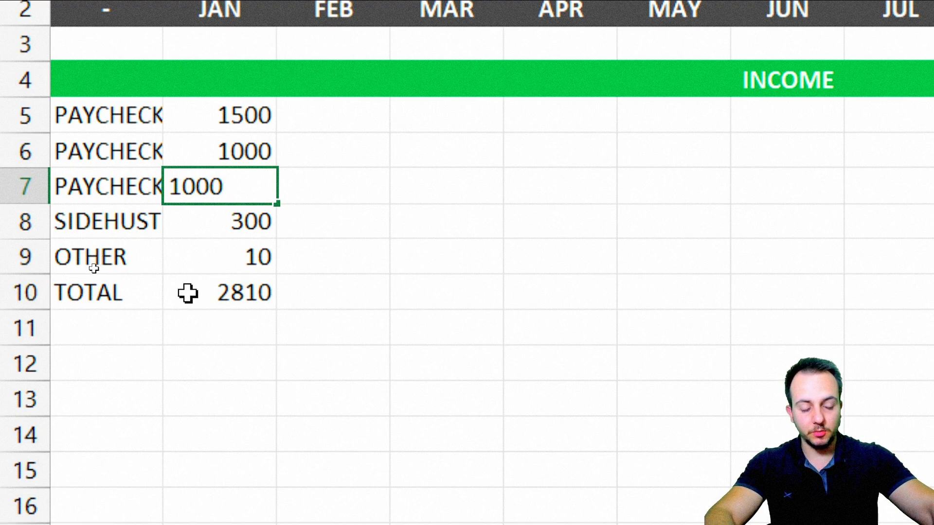
{"action": "key", "text": "Return"}
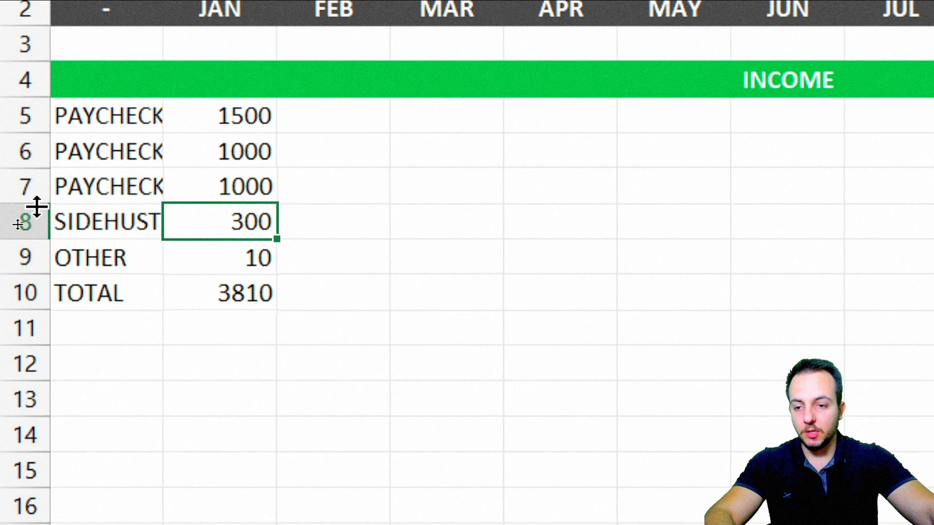
Delete the third paycheck row and check the SUM formula in the January total cell.
{"action": "left_click", "coordinate": [23, 185]}
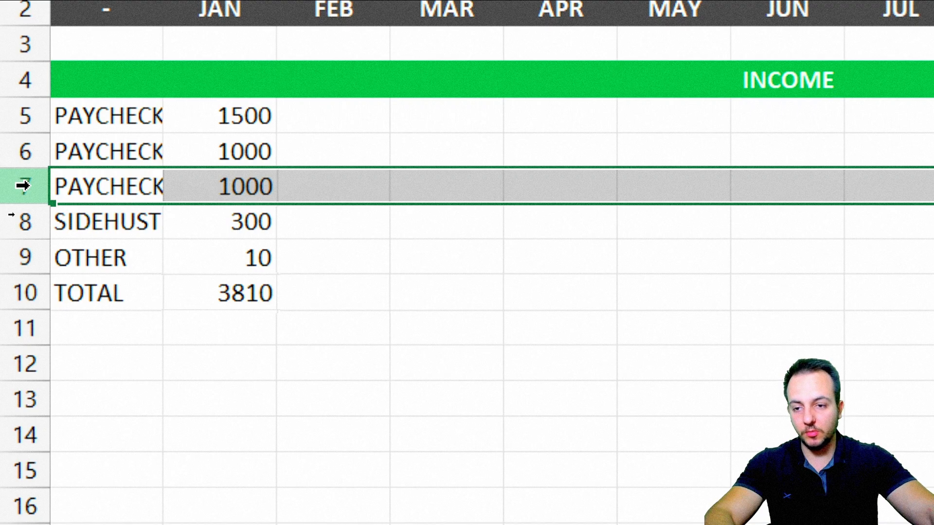
{"action": "right_click", "coordinate": [23, 186]}
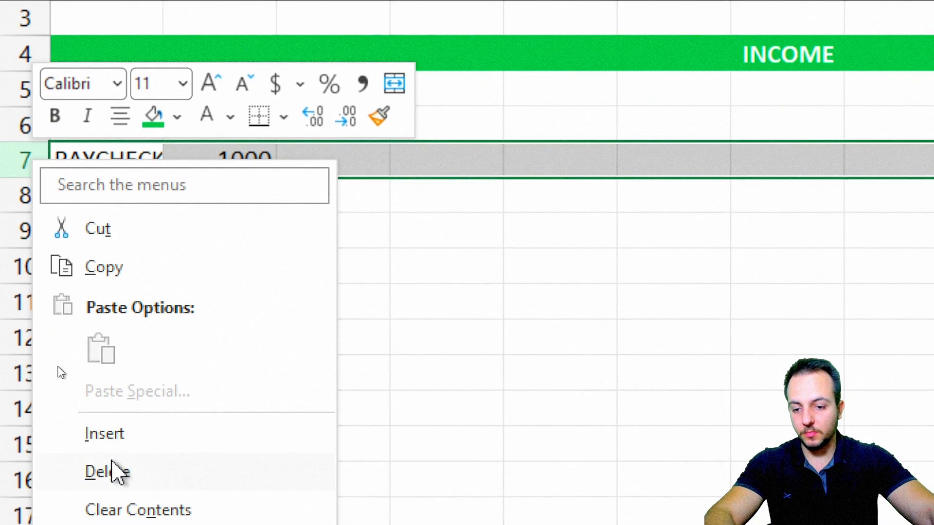
{"action": "left_click", "coordinate": [115, 499]}
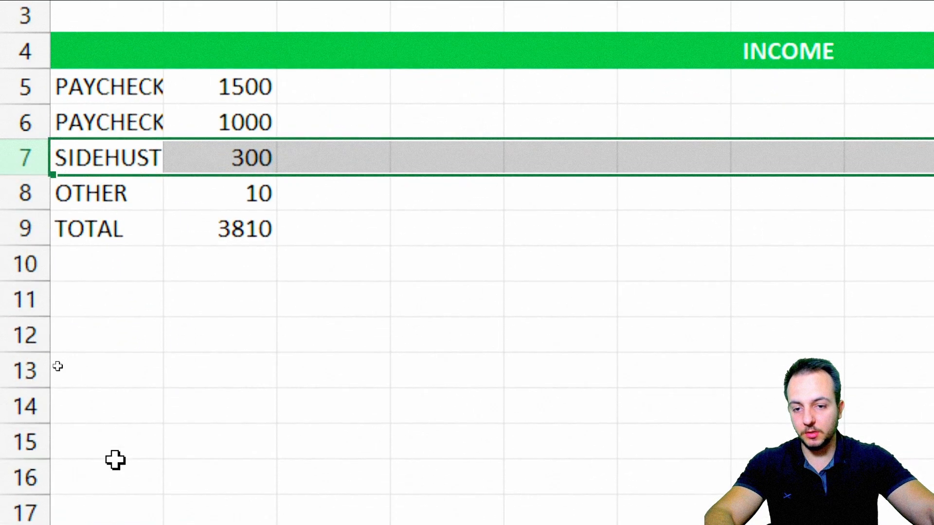
{"action": "left_click", "coordinate": [224, 221]}
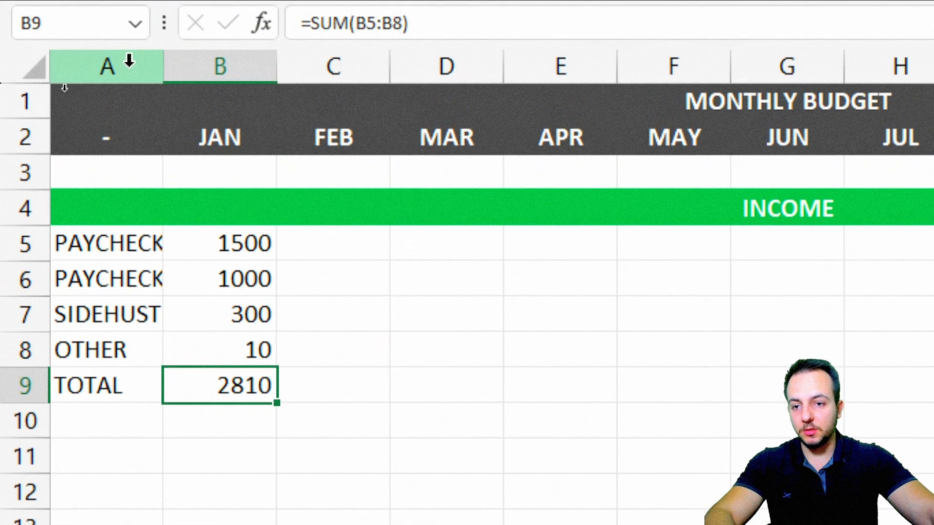
Autofit the width of column A to its income labels.
{"action": "left_click", "coordinate": [129, 58]}
{"action": "left_click", "coordinate": [187, 59]}
{"action": "left_click", "coordinate": [150, 250]}
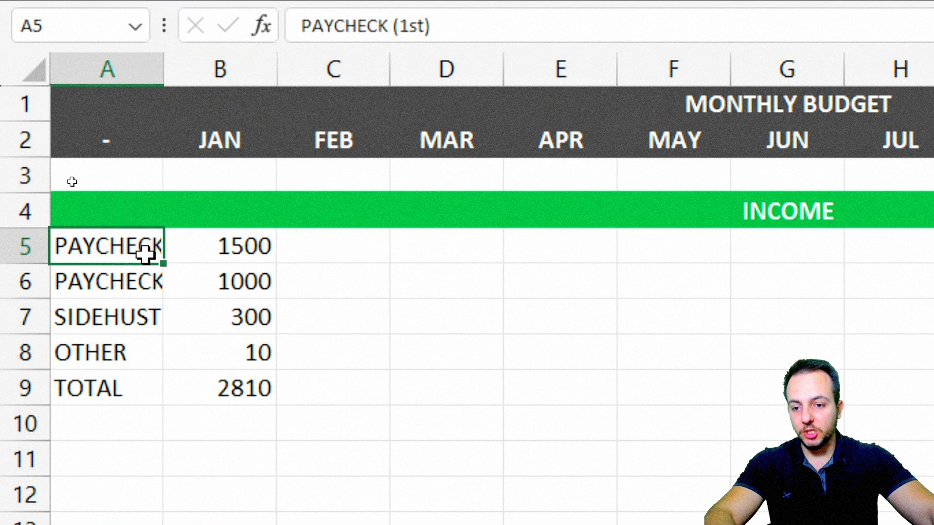
{"action": "left_click_drag", "start_coordinate": [160, 73], "coordinate": [402, 72]}
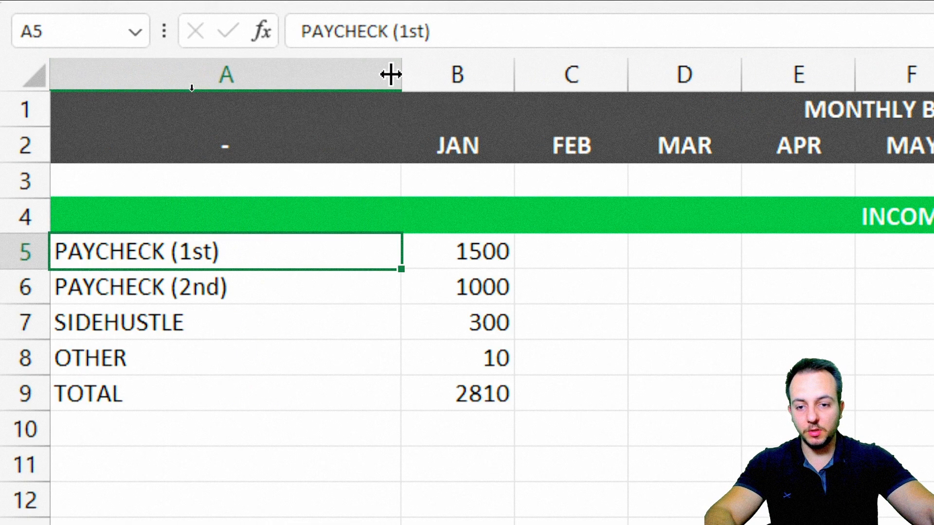
{"action": "key", "text": "ctrl+z"}
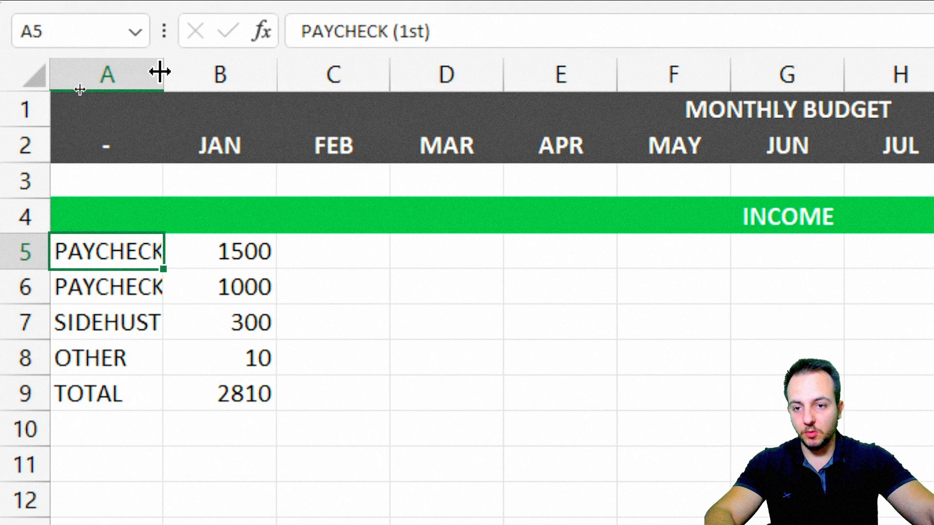
{"action": "double_click", "coordinate": [162, 71]}
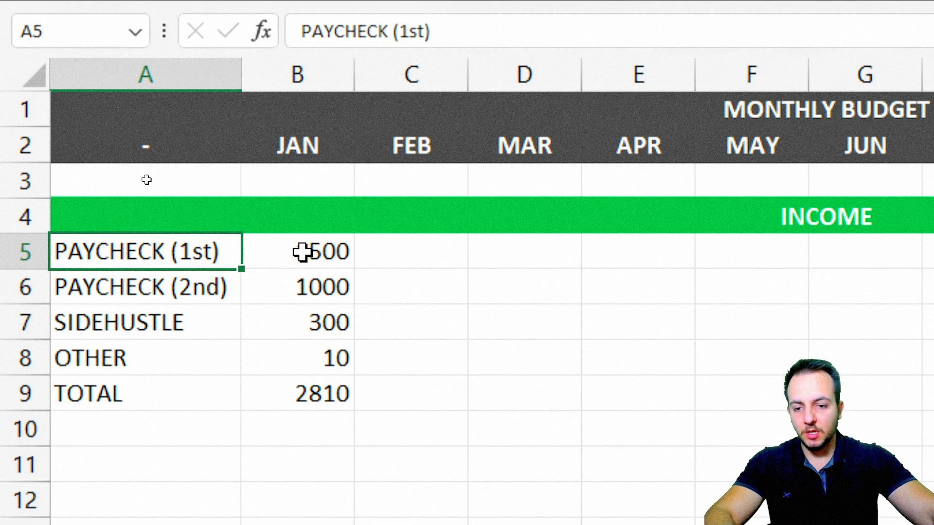
Apply all borders to the income block A4:M9 and center its contents horizontally.
{"action": "left_click_drag", "start_coordinate": [181, 259], "coordinate": [165, 384]}
{"action": "left_click", "coordinate": [262, 430]}
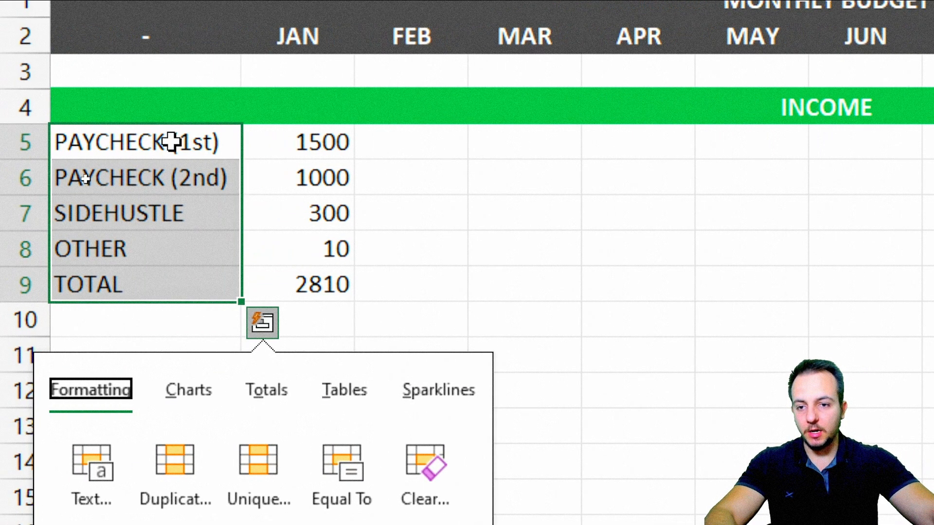
{"action": "left_click", "coordinate": [276, 103]}
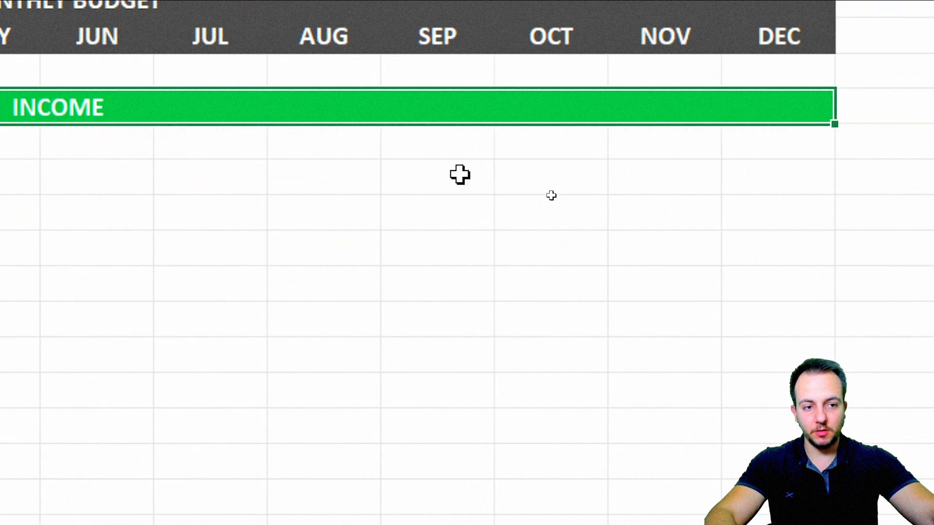
{"action": "left_click_drag", "start_coordinate": [219, 96], "coordinate": [212, 292]}
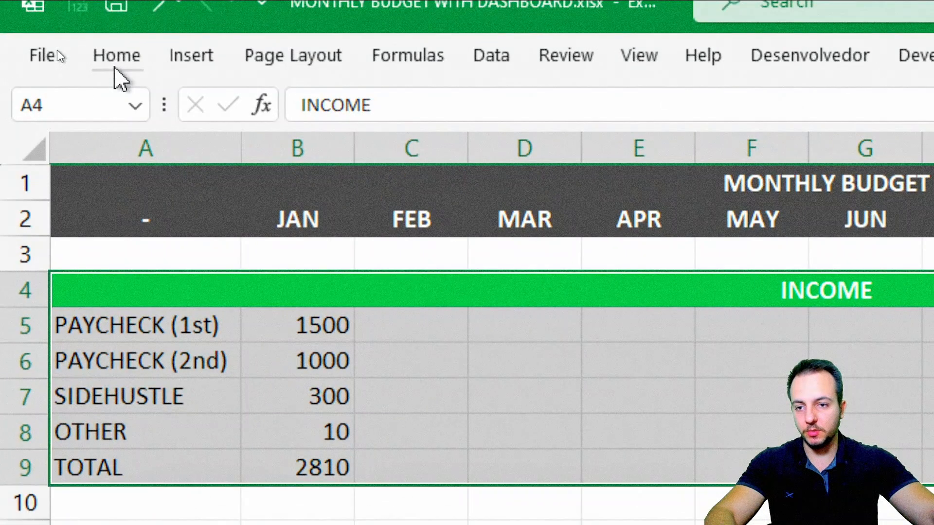
{"action": "left_click", "coordinate": [57, 49]}
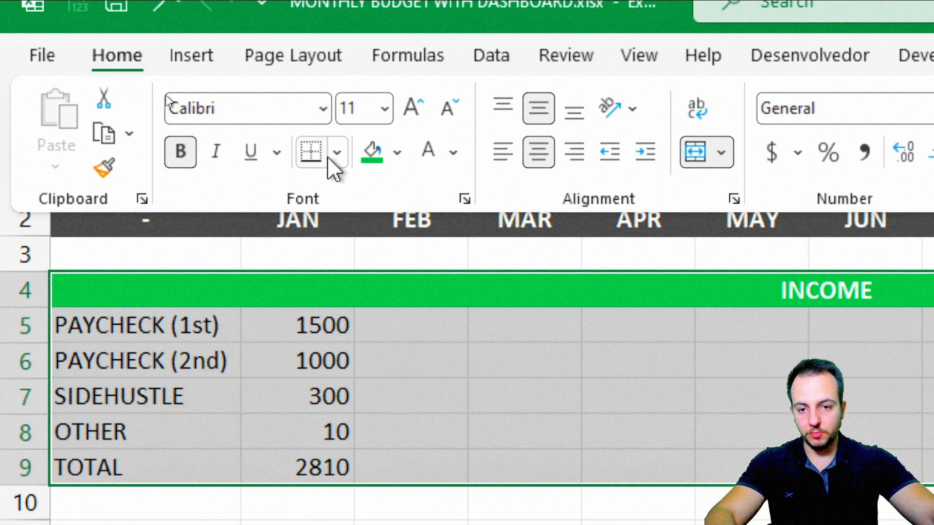
{"action": "left_click", "coordinate": [337, 152]}
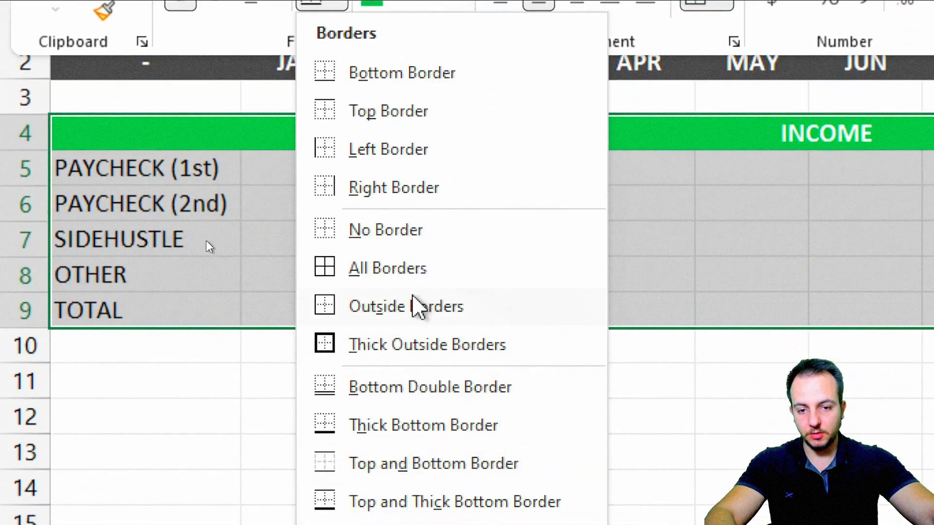
{"action": "left_click", "coordinate": [422, 271]}
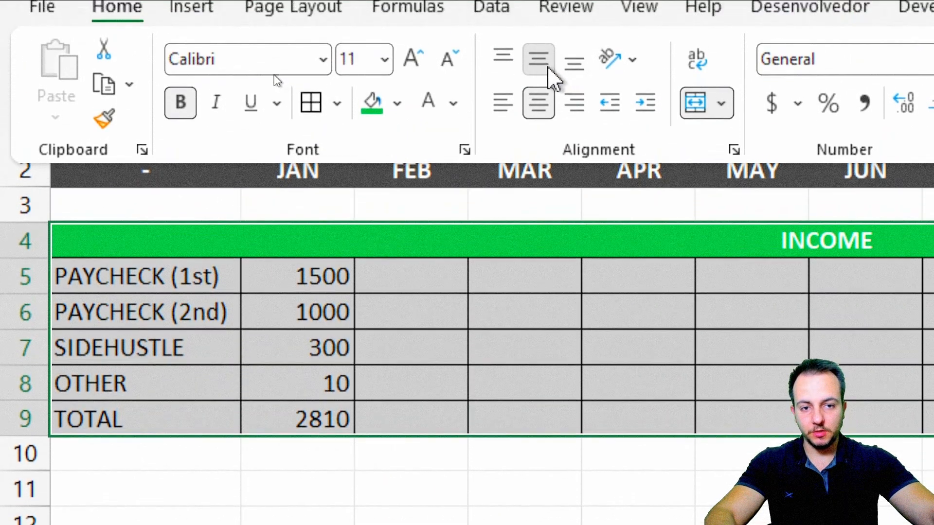
{"action": "left_click", "coordinate": [539, 34]}
{"action": "left_click", "coordinate": [537, 103]}
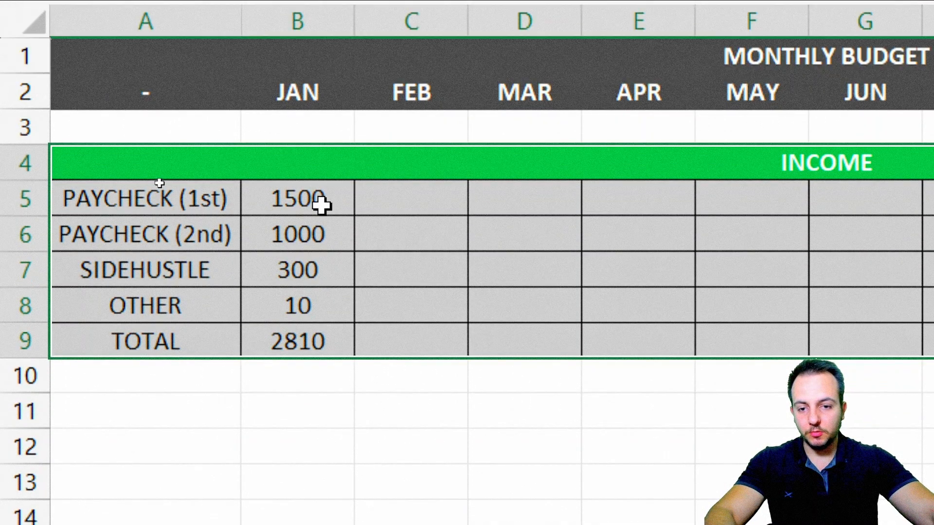
Format the income amount cells B5:M9 with the dollar Accounting number format.
{"action": "left_click_drag", "start_coordinate": [321, 206], "coordinate": [933, 327]}
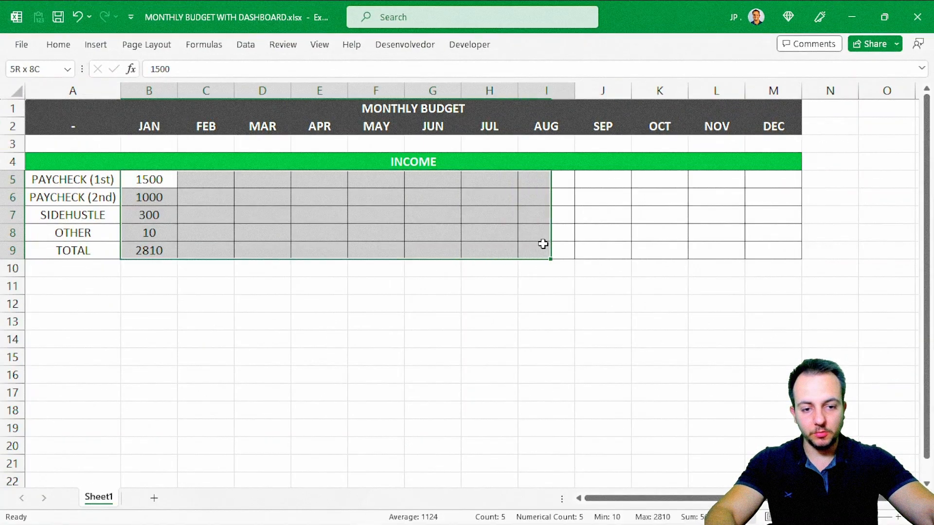
{"action": "left_click_drag", "start_coordinate": [542, 244], "coordinate": [767, 249]}
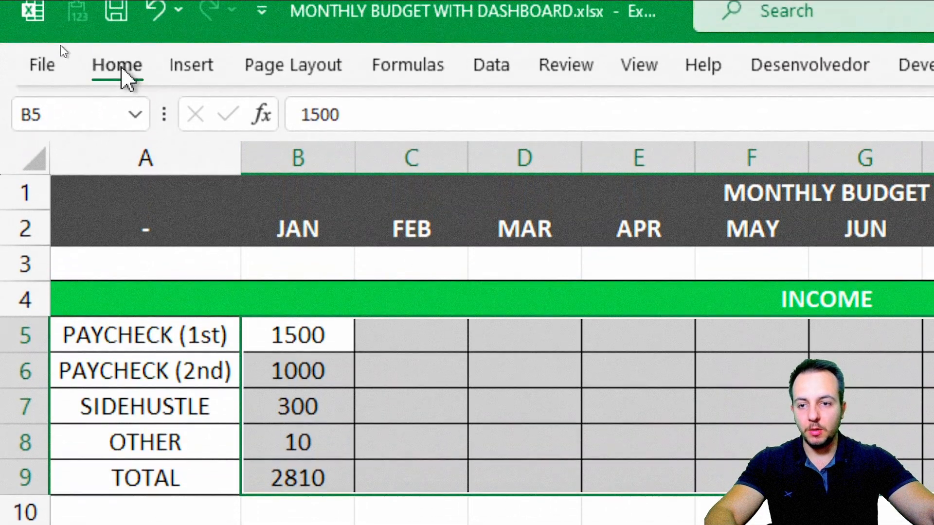
{"action": "left_click", "coordinate": [122, 68]}
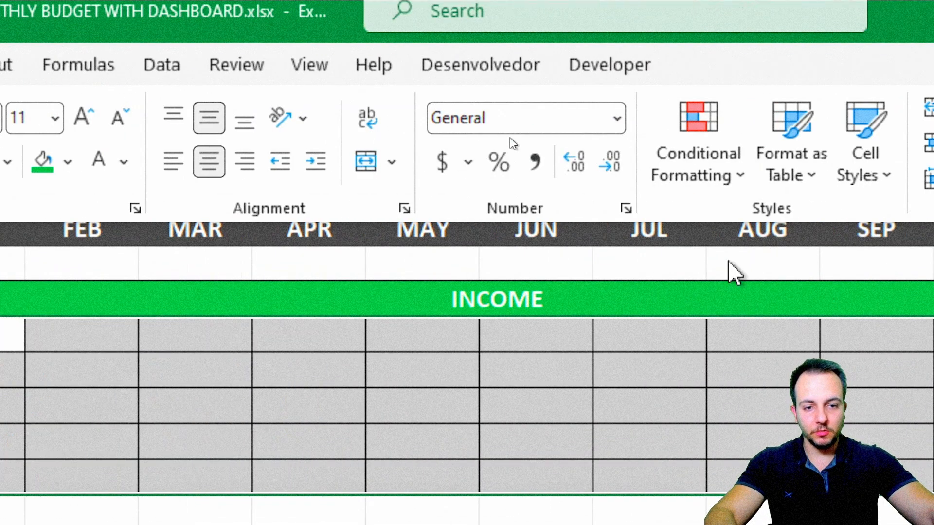
{"action": "left_click", "coordinate": [442, 163]}
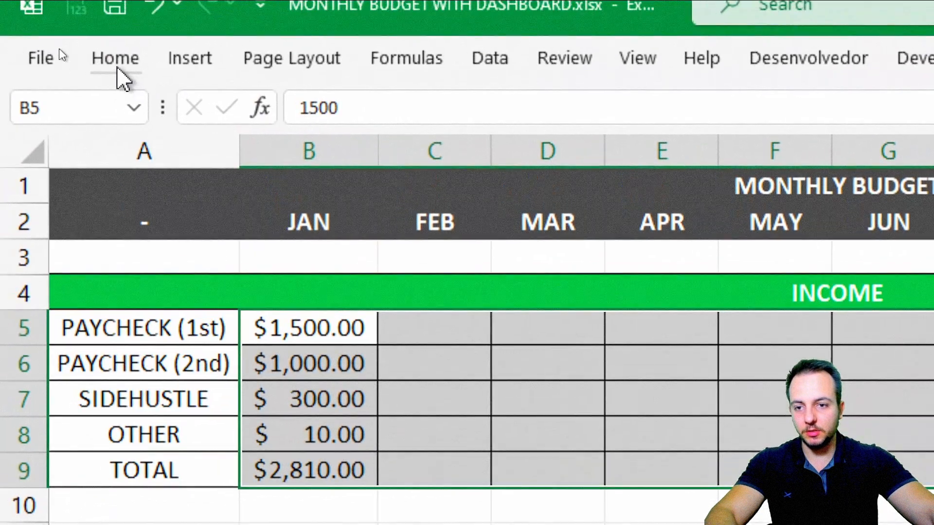
Remove the decimal places from the income amounts in B5:M9.
{"action": "left_click", "coordinate": [119, 69]}
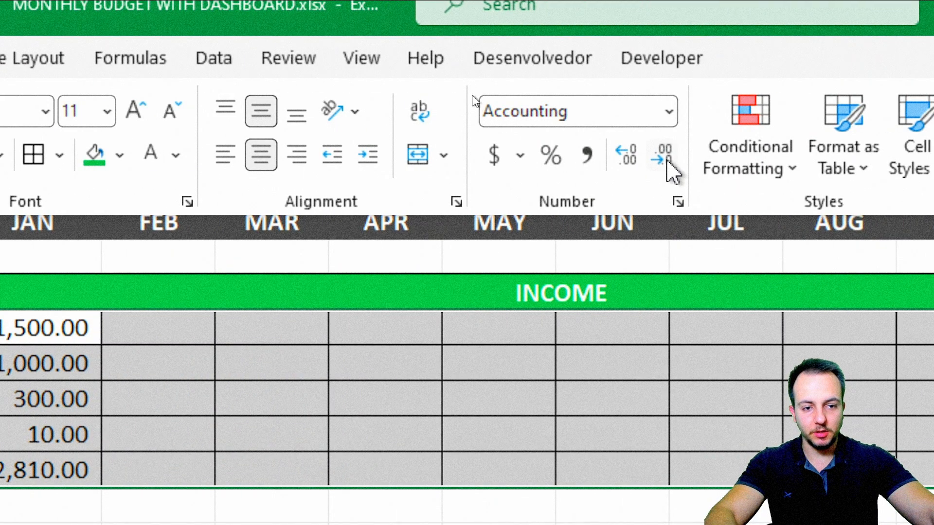
{"action": "left_click", "coordinate": [664, 160]}
{"action": "left_click", "coordinate": [664, 161]}
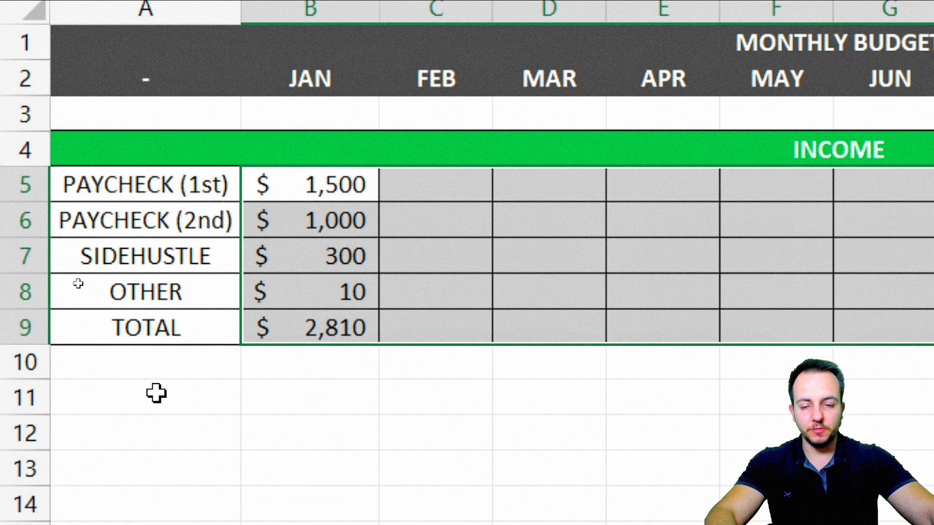
{"action": "left_click", "coordinate": [212, 392]}
Fill the January total formula in B9 across to December and check the February total's formula.
{"action": "left_click", "coordinate": [312, 325]}
{"action": "double_click", "coordinate": [316, 323]}
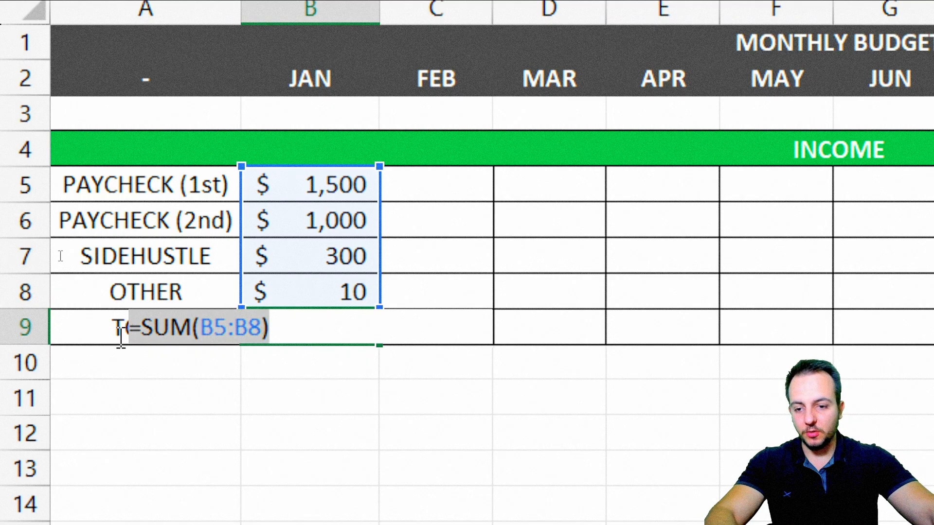
{"action": "key", "text": "ctrl+Return"}
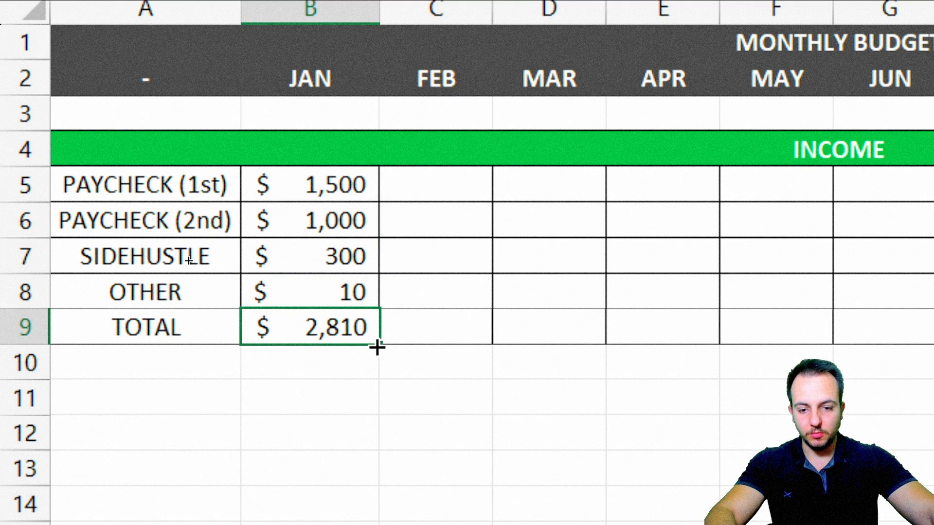
{"action": "left_click_drag", "start_coordinate": [378, 346], "coordinate": [815, 340]}
{"action": "scroll", "coordinate": [455, 359], "scroll_direction": "left", "scroll_amount": 4}
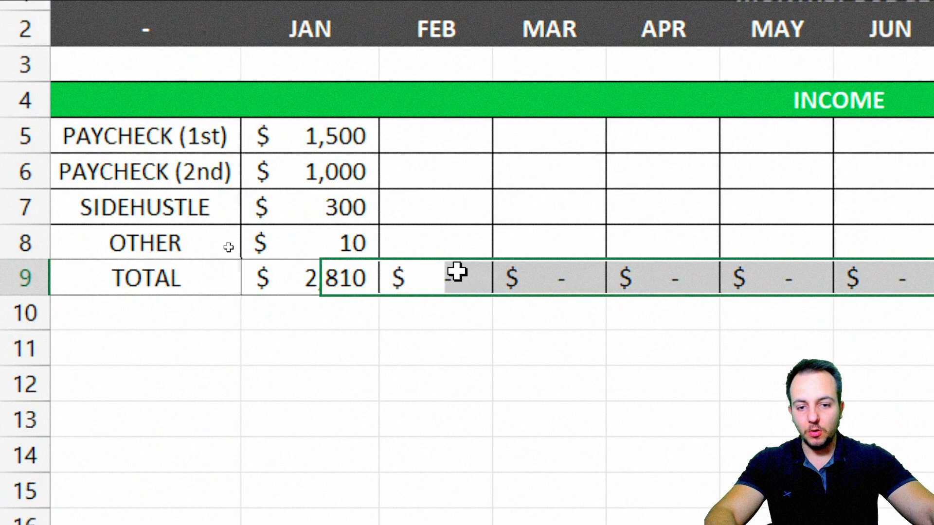
{"action": "double_click", "coordinate": [456, 272]}
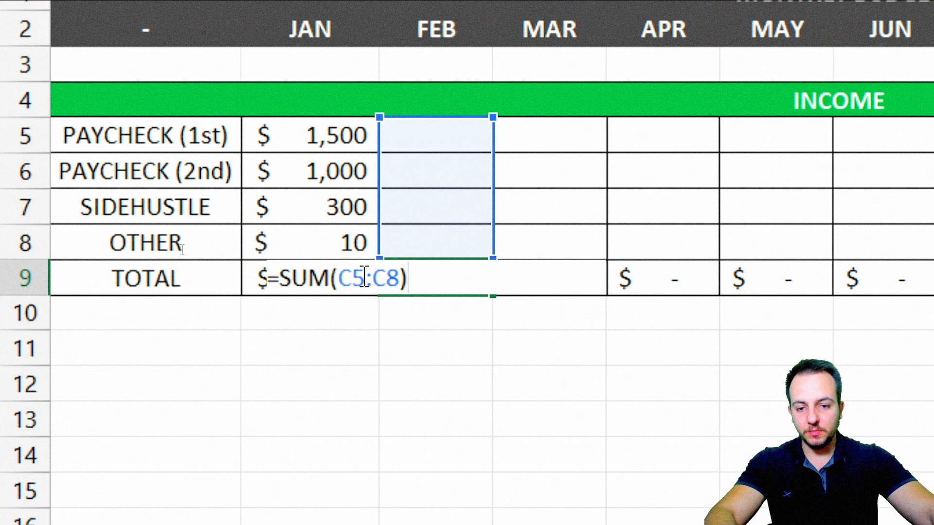
{"action": "key", "text": "Escape"}
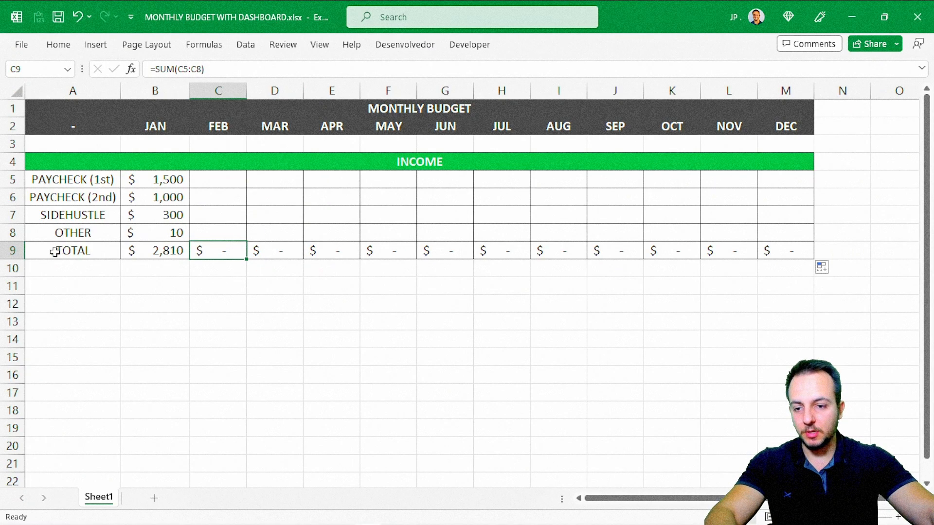
Format the income total row A9:M9 with bold white text and a dark gray fill.
{"action": "left_click_drag", "start_coordinate": [75, 250], "coordinate": [776, 246]}
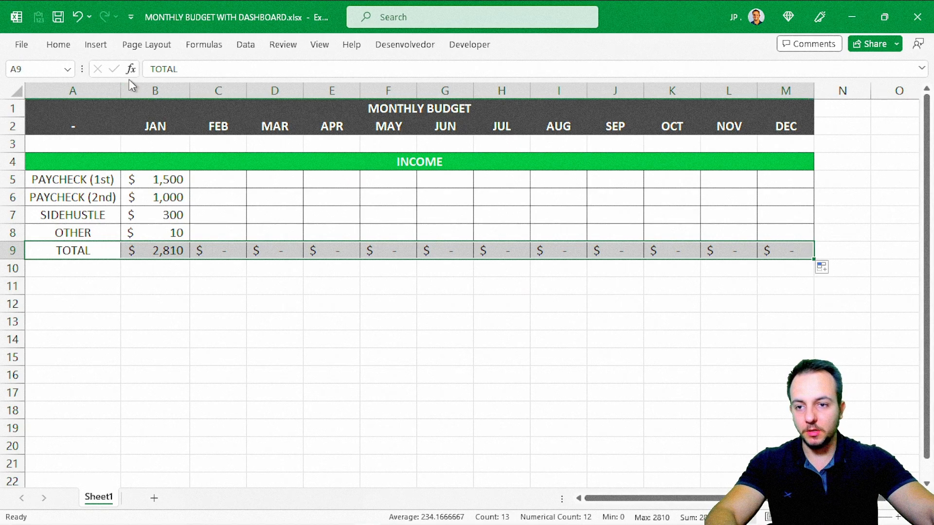
{"action": "left_click", "coordinate": [69, 46]}
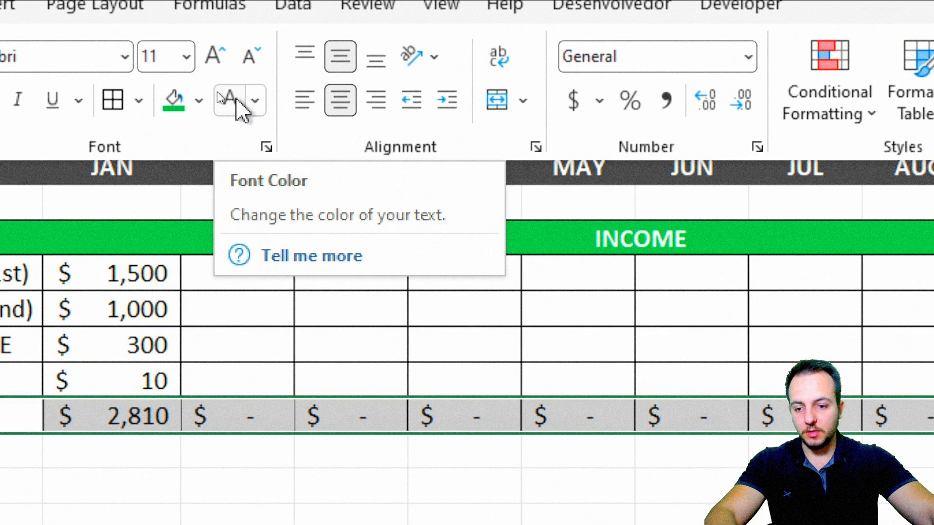
{"action": "left_click", "coordinate": [237, 100]}
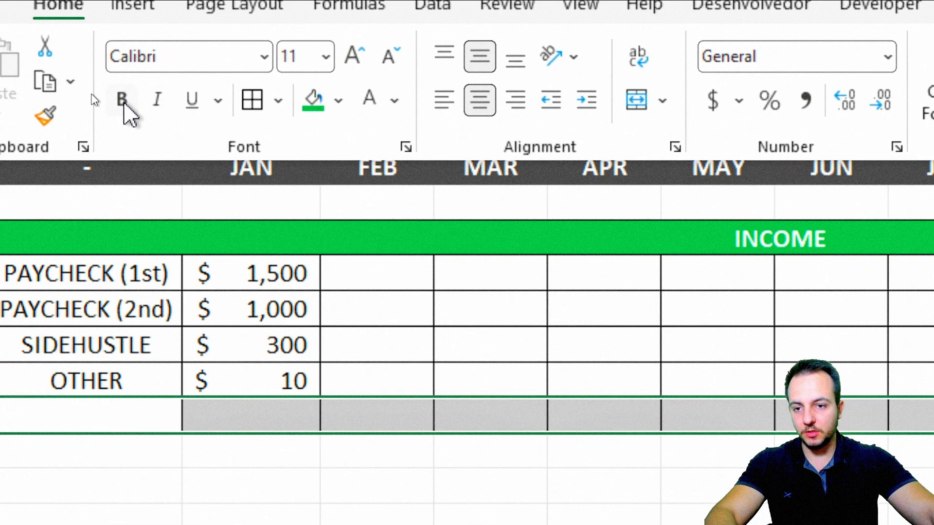
{"action": "left_click", "coordinate": [122, 101]}
{"action": "left_click", "coordinate": [338, 101]}
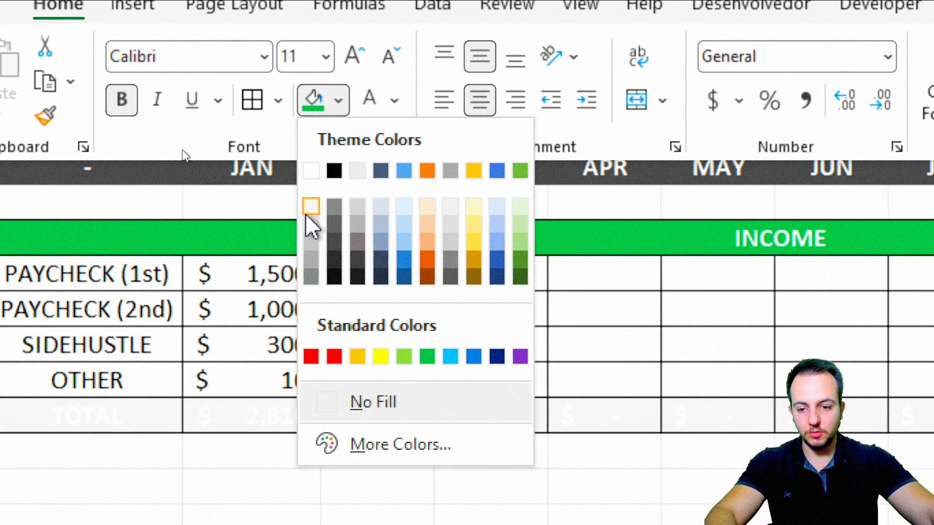
{"action": "left_click", "coordinate": [311, 276]}
{"action": "left_click", "coordinate": [88, 445]}
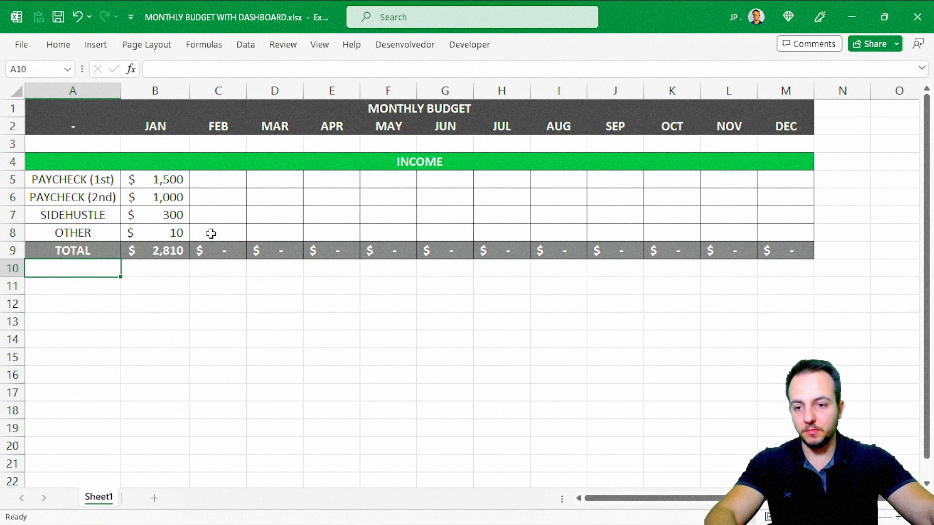
Copy the whole income block A4:M9 and paste it starting at cell A11.
{"action": "left_click", "coordinate": [87, 286]}
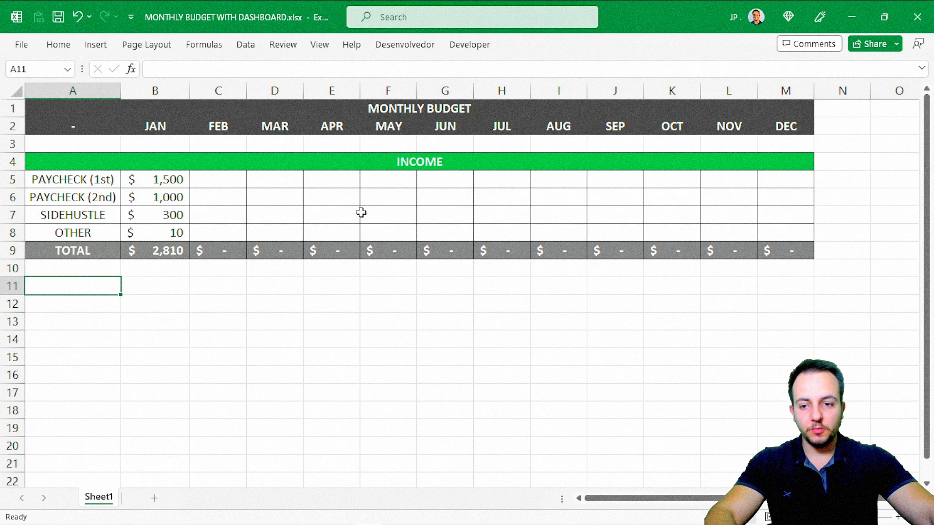
{"action": "left_click", "coordinate": [390, 161]}
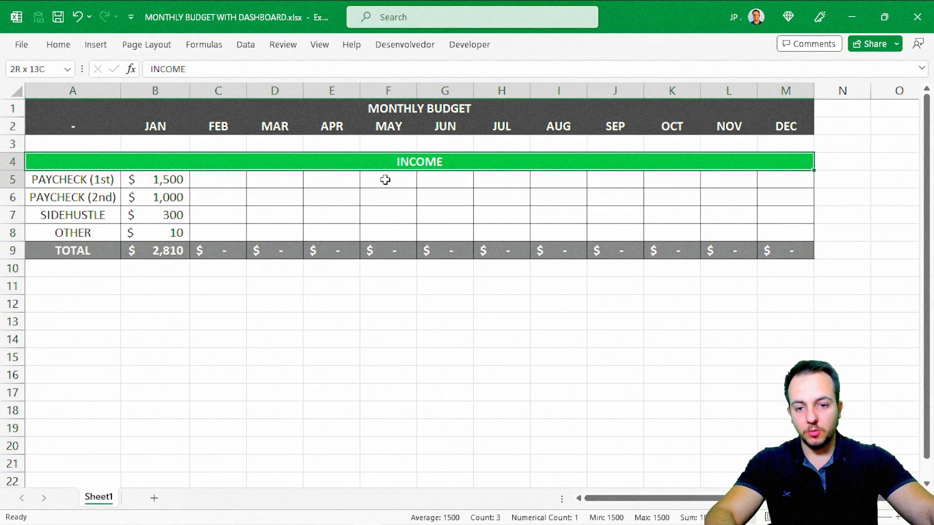
{"action": "left_click_drag", "start_coordinate": [386, 172], "coordinate": [376, 248]}
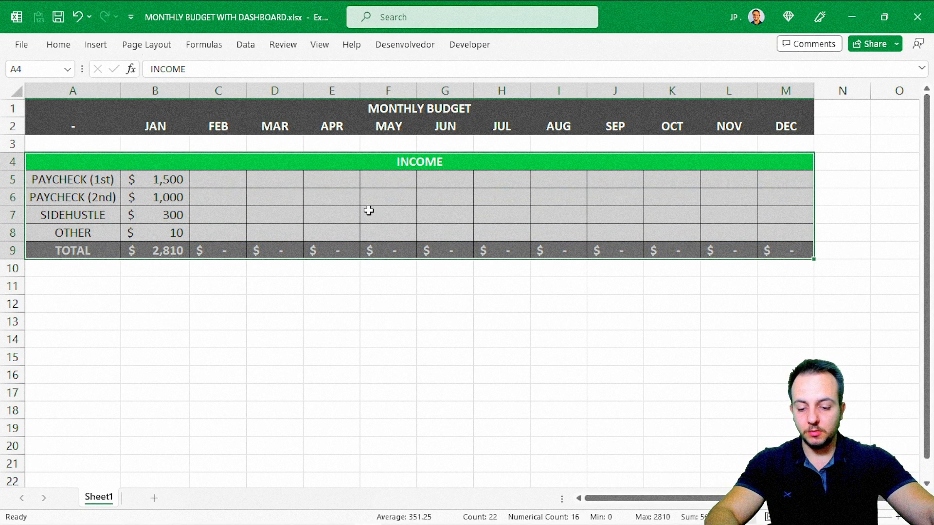
{"action": "key", "text": "ctrl+c"}
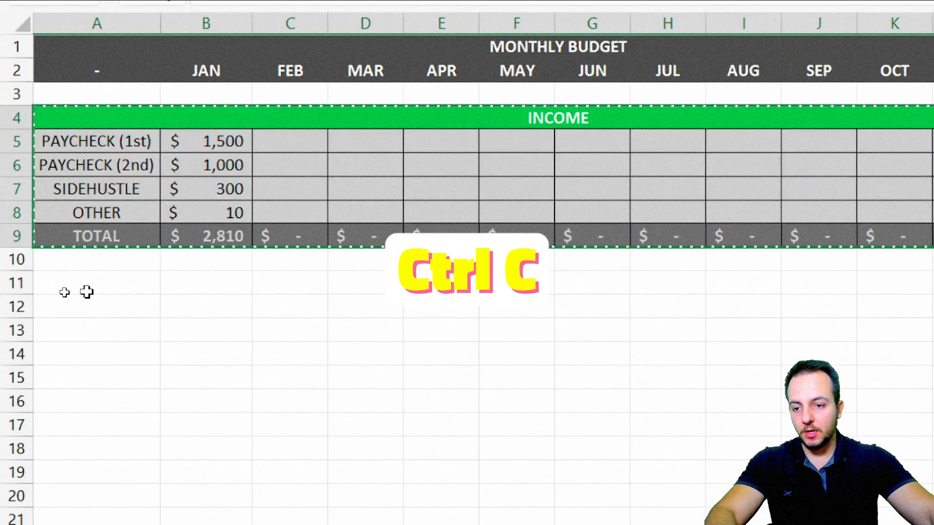
{"action": "left_click", "coordinate": [66, 287]}
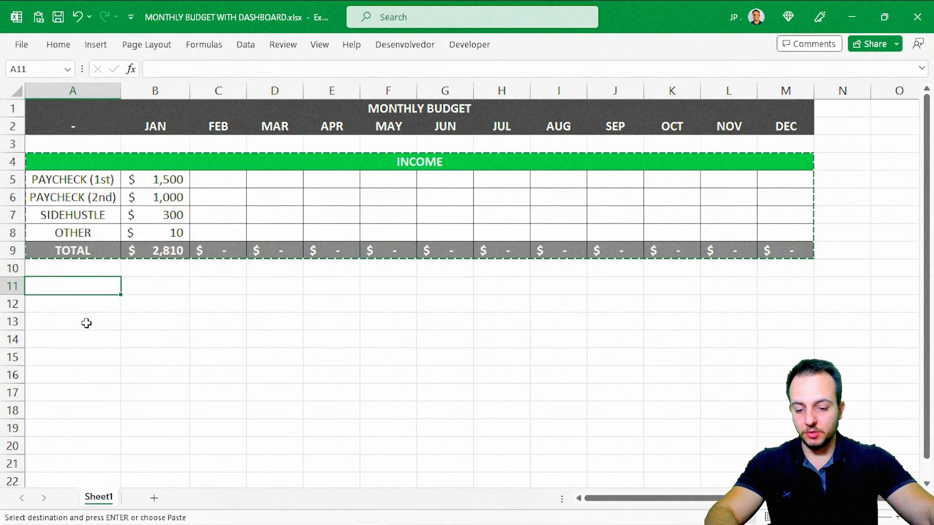
{"action": "key", "text": "ctrl+v"}
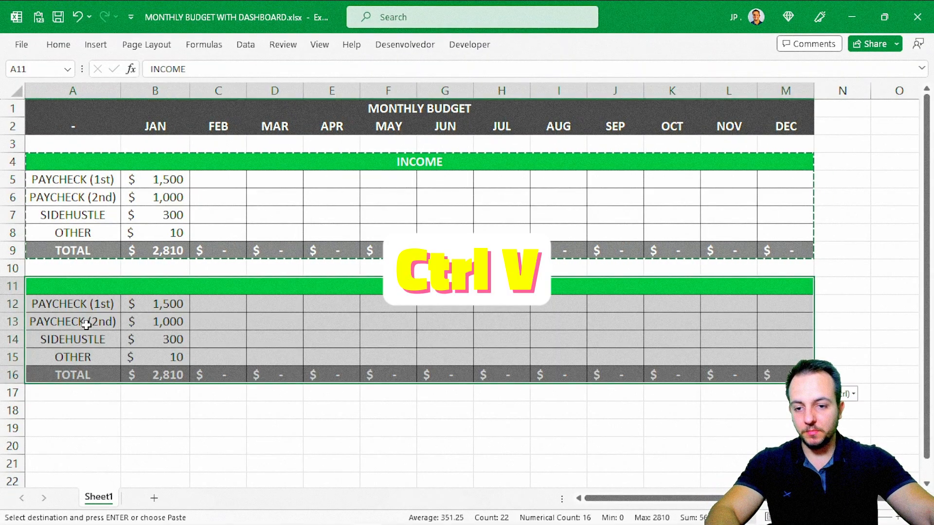
{"action": "key", "text": "Escape"}
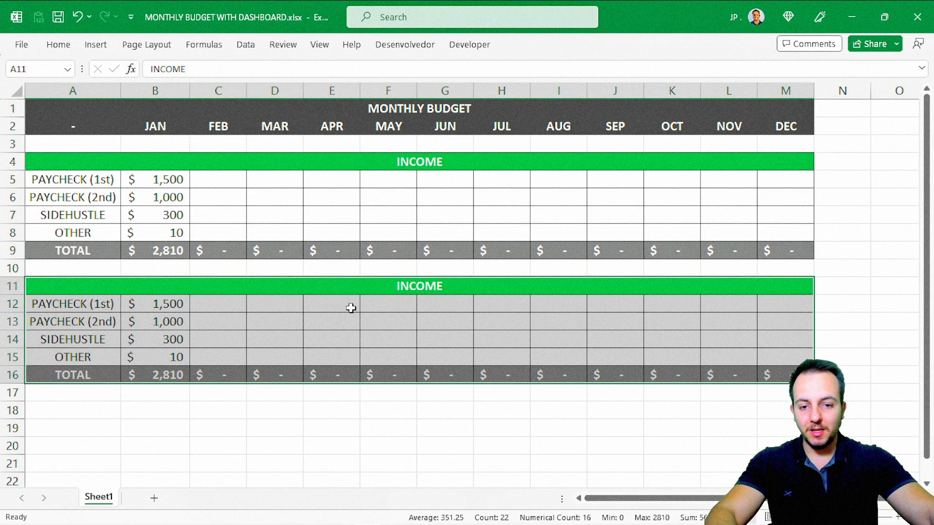
Retitle the copied block's header in row 11 as FIXED EXPENSES.
{"action": "left_click", "coordinate": [461, 290]}
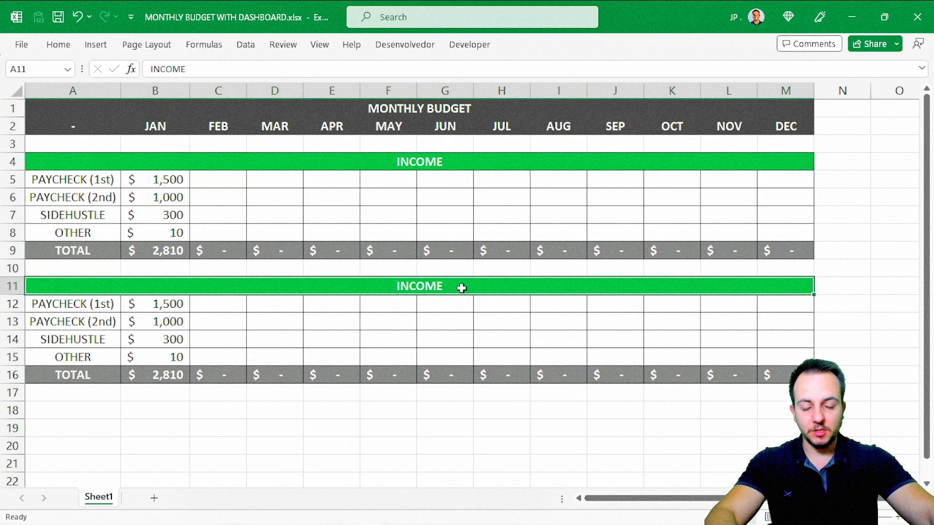
{"action": "type", "text": "EXPENSES"}
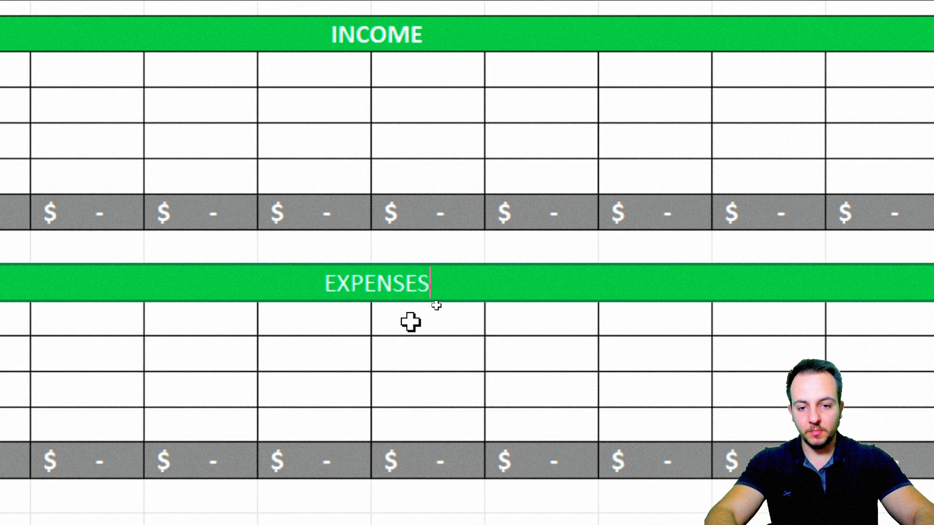
{"action": "key", "text": "BackSpace"}
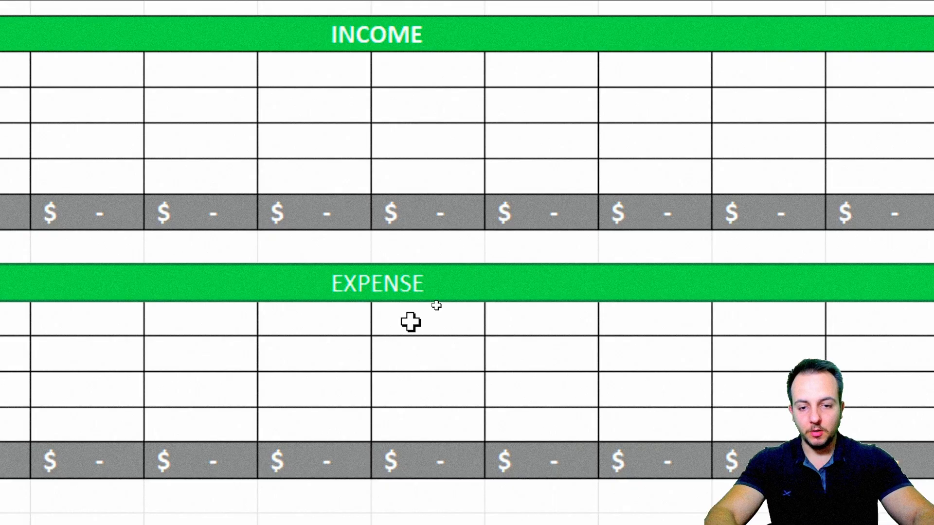
{"action": "key", "text": "ctrl+Return"}
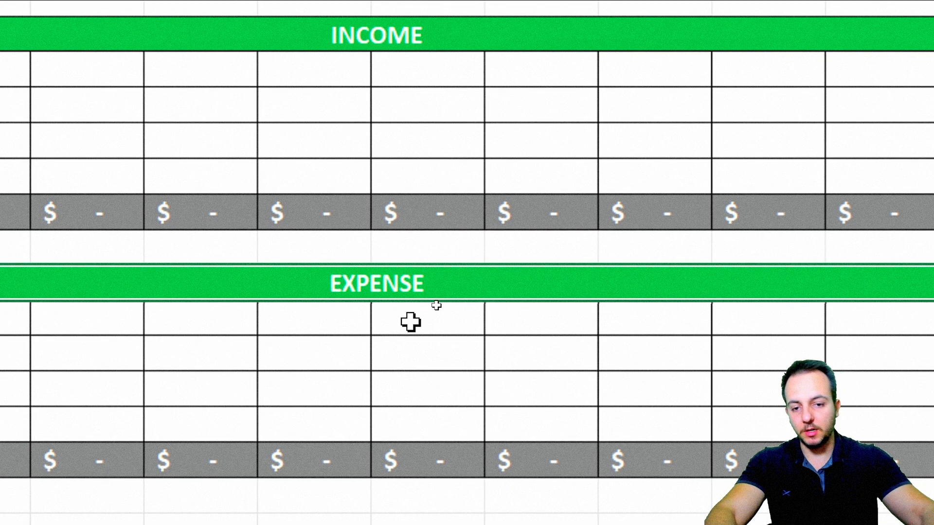
{"action": "double_click", "coordinate": [361, 282]}
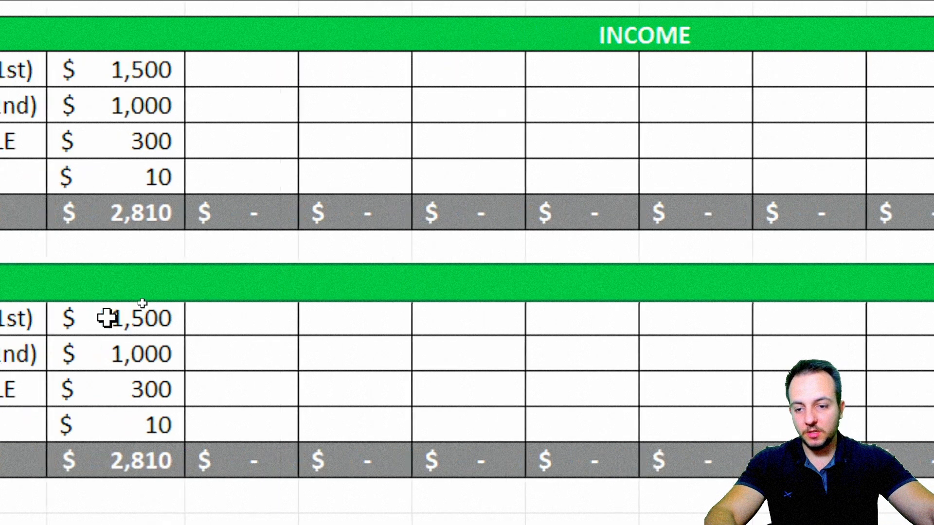
{"action": "left_click", "coordinate": [78, 283]}
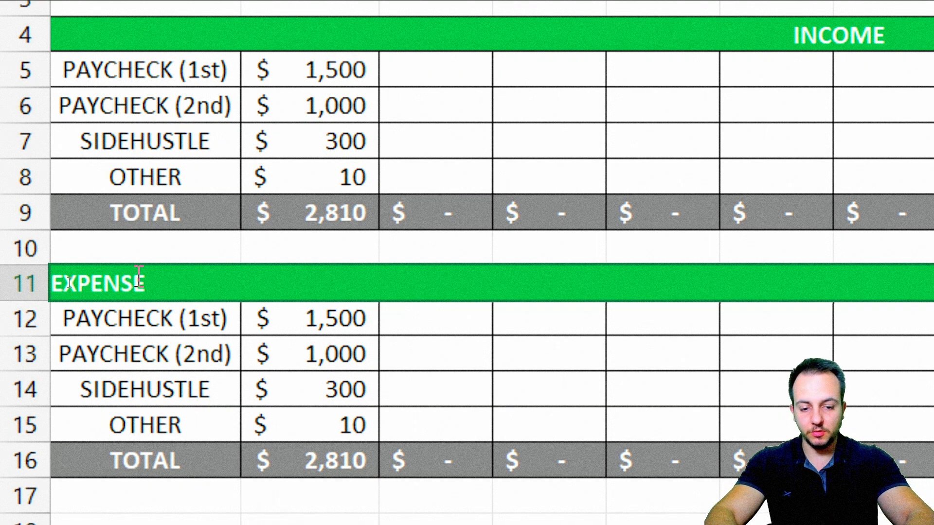
{"action": "type", "text": "FIXED"}
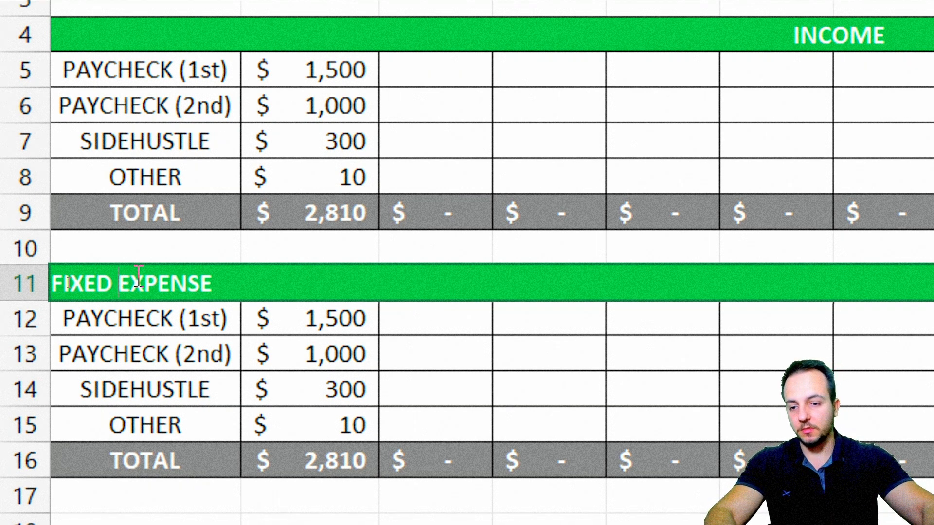
{"action": "key", "text": "Return"}
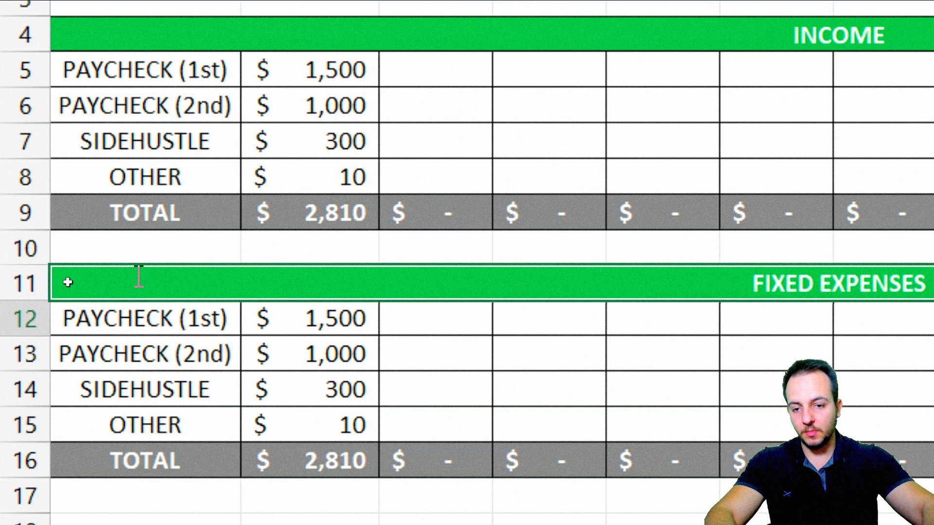
Change the fill color of the FIXED EXPENSES header to standard red.
{"action": "left_click", "coordinate": [445, 273]}
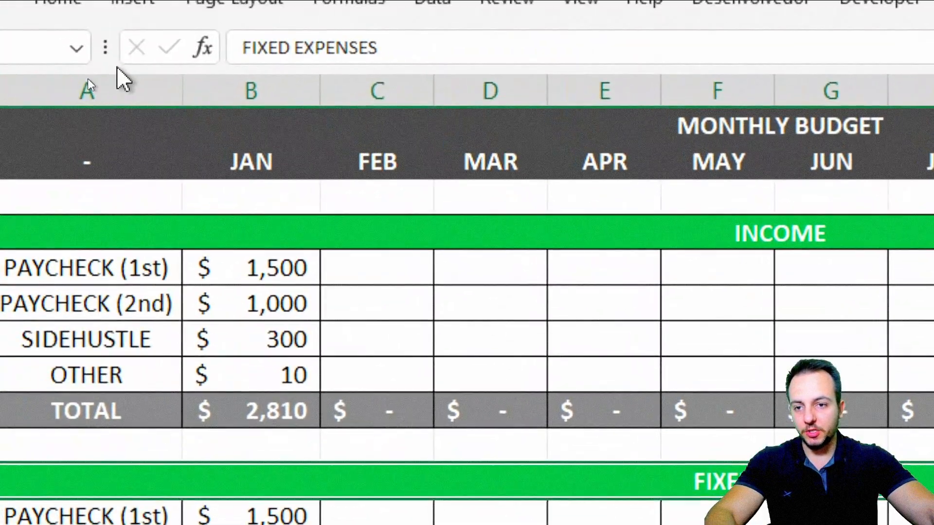
{"action": "left_click", "coordinate": [71, 7]}
{"action": "left_click", "coordinate": [342, 96]}
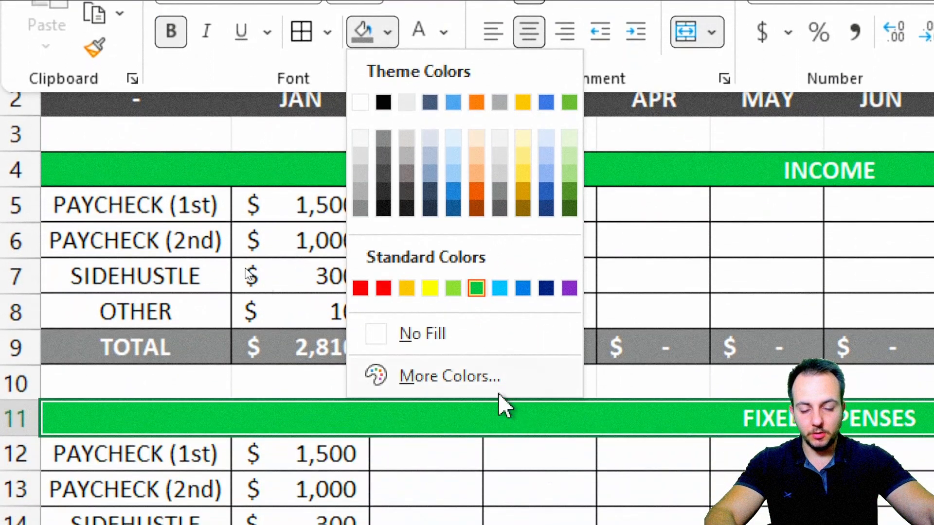
{"action": "left_click", "coordinate": [388, 289]}
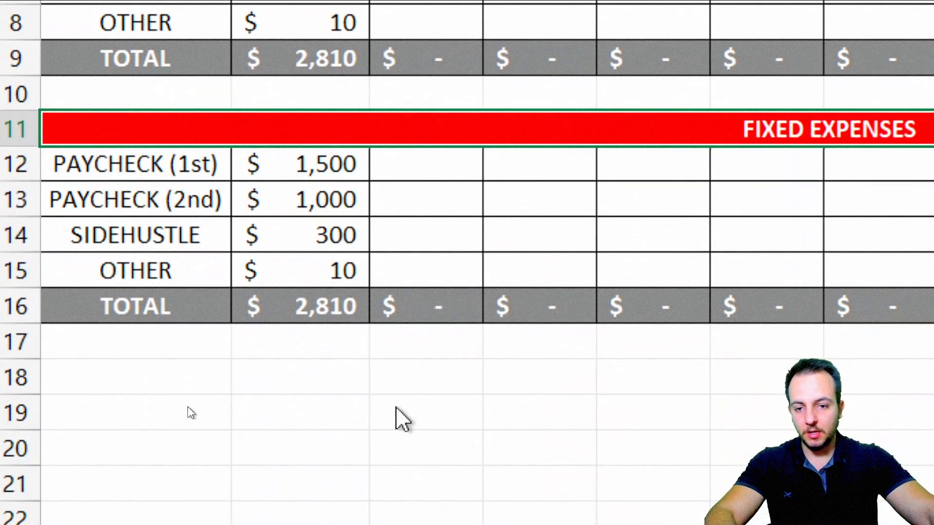
Label the first fixed expense row RENT and clear the copied January amounts in B12:B15.
{"action": "left_click", "coordinate": [173, 169]}
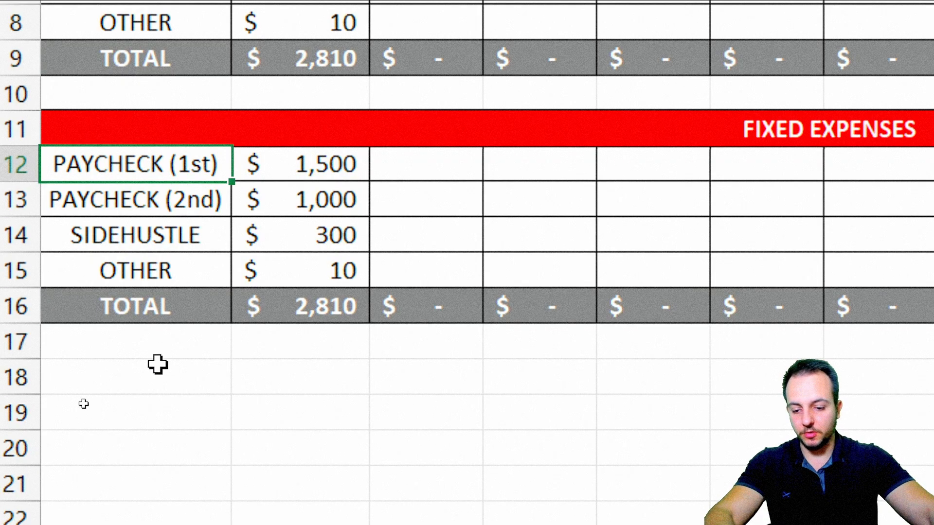
{"action": "type", "text": "RENT"}
{"action": "key", "text": "Return"}
{"action": "left_click_drag", "start_coordinate": [335, 165], "coordinate": [338, 272]}
{"action": "key", "text": "Delete"}
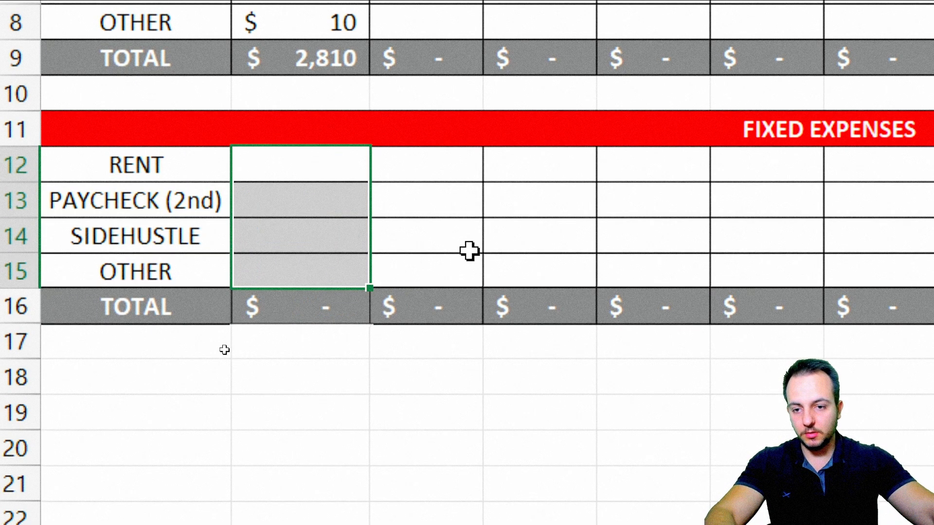
Replace the labels in A13 and A14 with CAR PAYMENT and RENTER INSURANCE.
{"action": "left_click", "coordinate": [194, 202]}
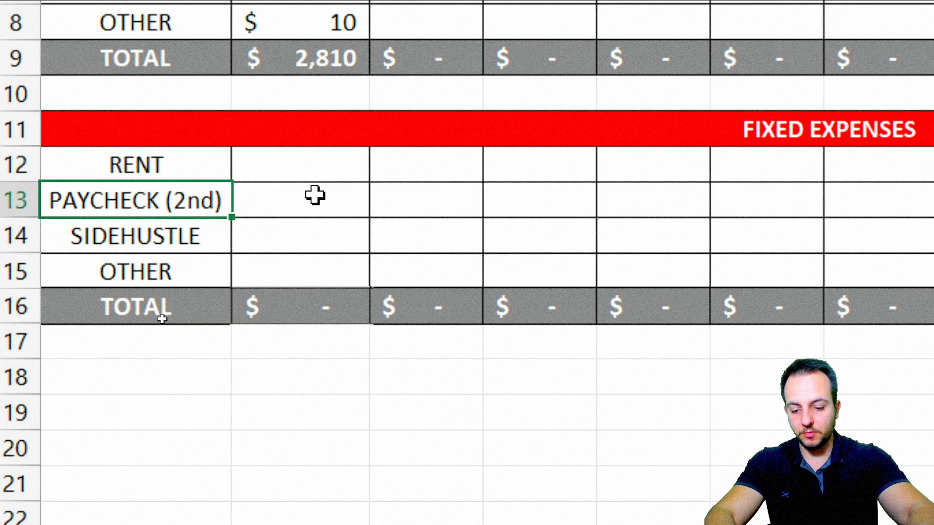
{"action": "type", "text": "AR PAYMENT"}
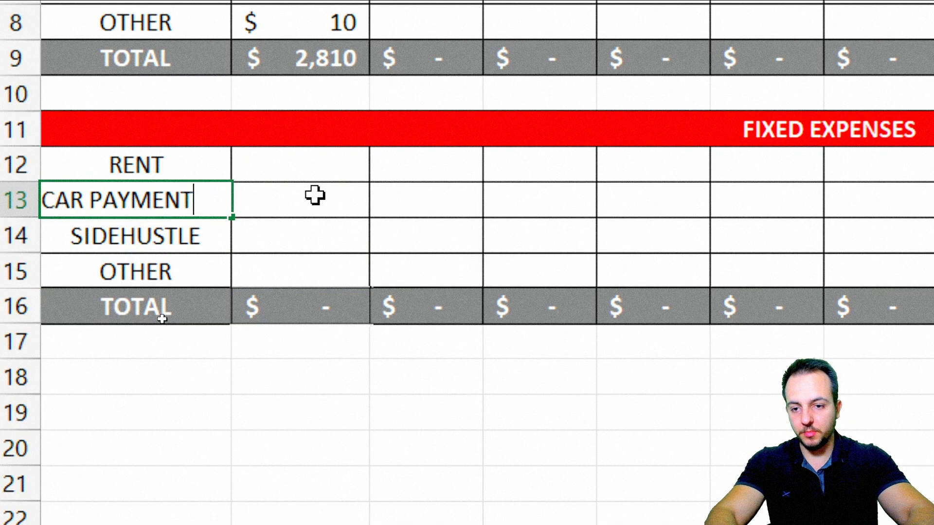
{"action": "key", "text": "Return"}
{"action": "type", "text": "RENTER INSURANCE"}
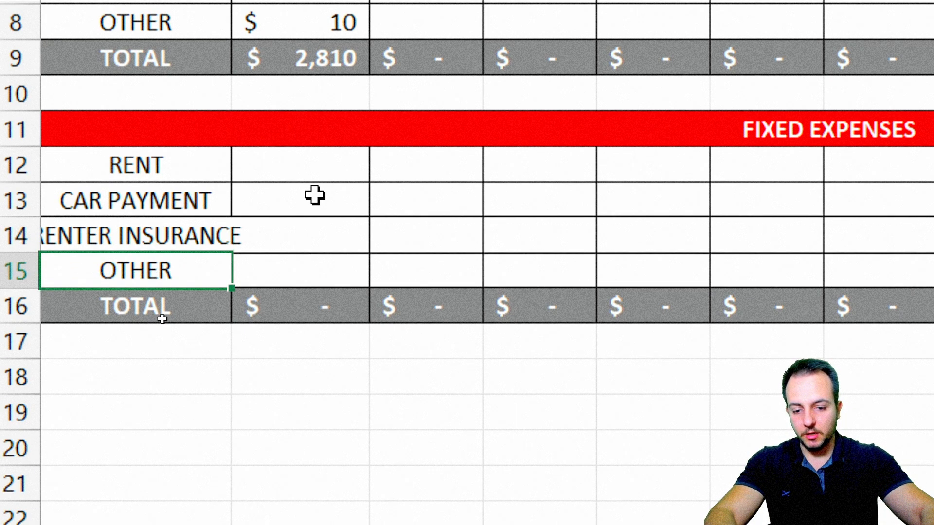
Label A15 as GYM and insert a new row labelled OTHER above the fixed expenses TOTAL row.
{"action": "type", "text": "GYM"}
{"action": "key", "text": "Return"}
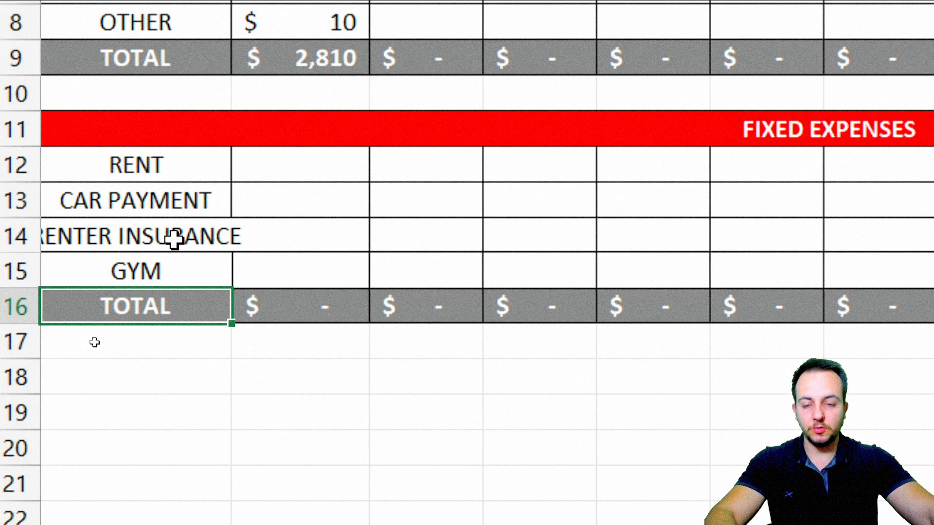
{"action": "left_click", "coordinate": [17, 276]}
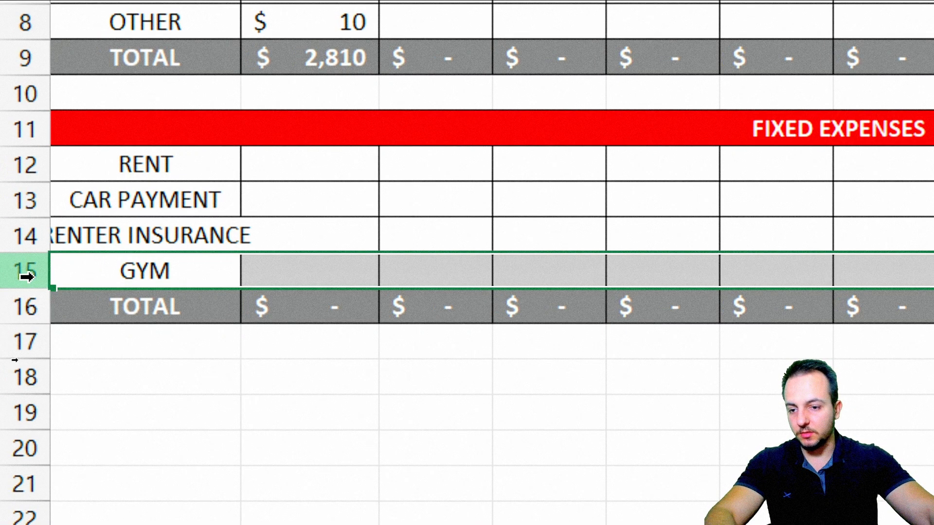
{"action": "left_click", "coordinate": [25, 305]}
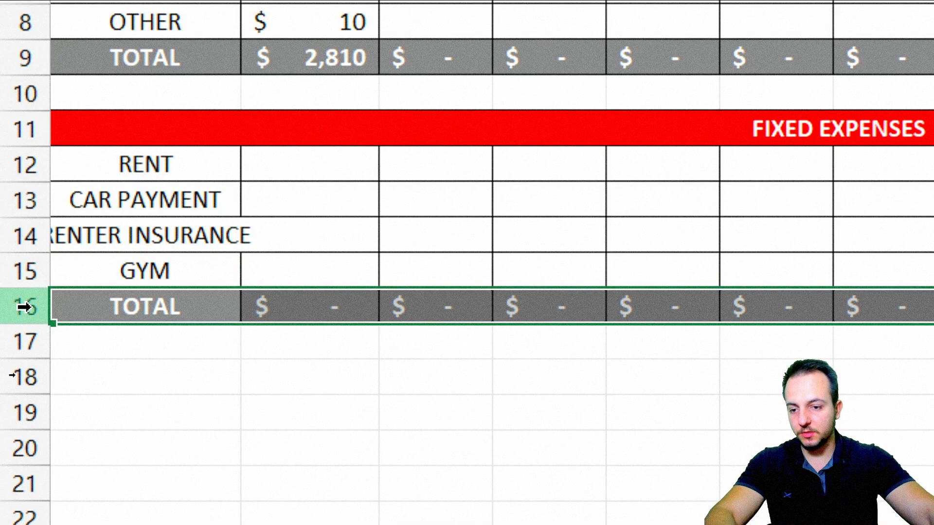
{"action": "right_click", "coordinate": [27, 307]}
{"action": "left_click", "coordinate": [134, 61]}
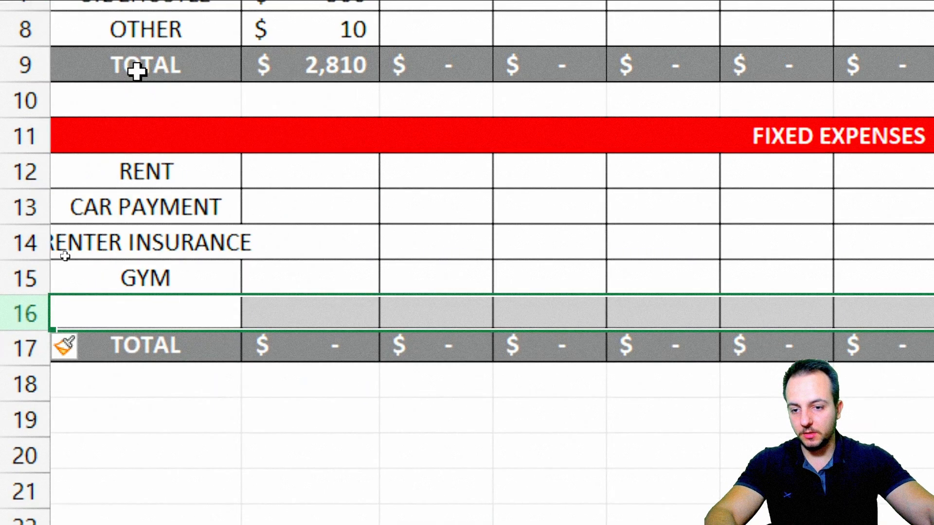
{"action": "type", "text": "OTHER"}
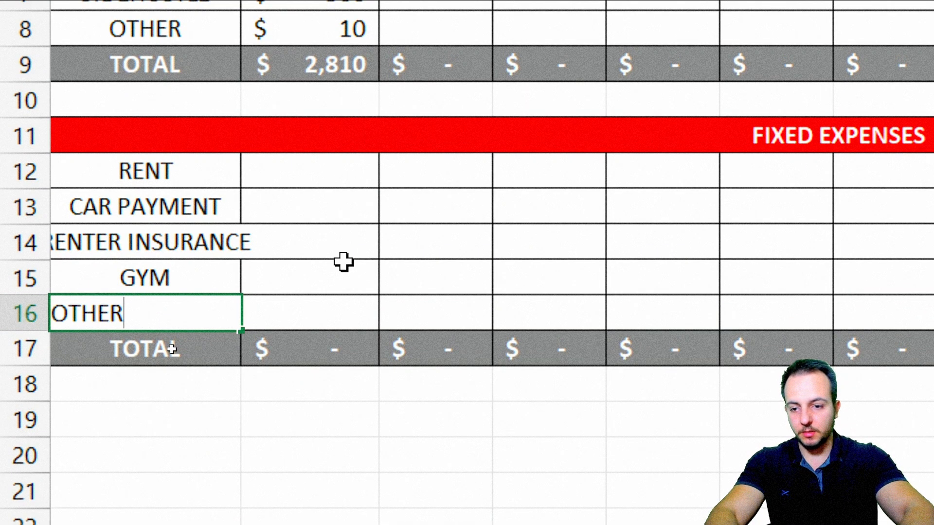
{"action": "key", "text": "Return"}
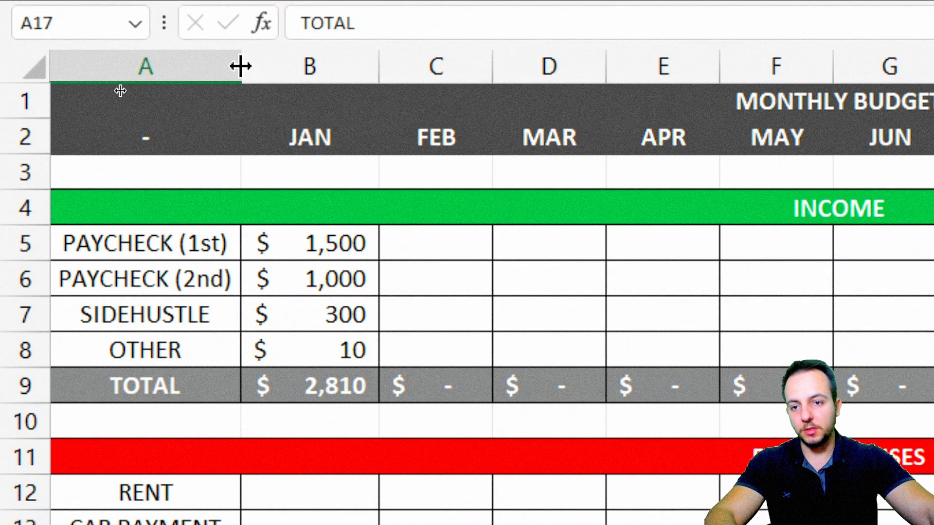
Autofit column A and enter the January fixed expenses 500, 300, 10, 30 and 15 in B12:B16.
{"action": "double_click", "coordinate": [242, 67]}
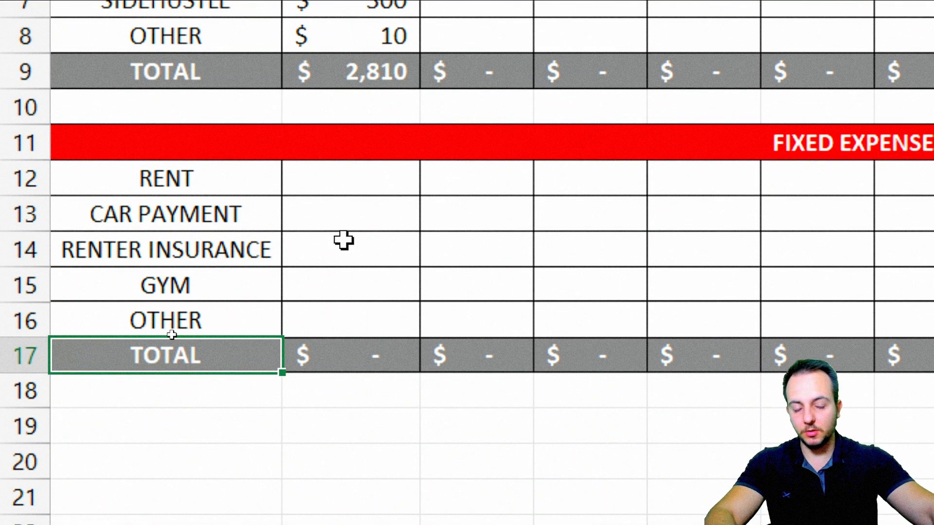
{"action": "left_click", "coordinate": [322, 187]}
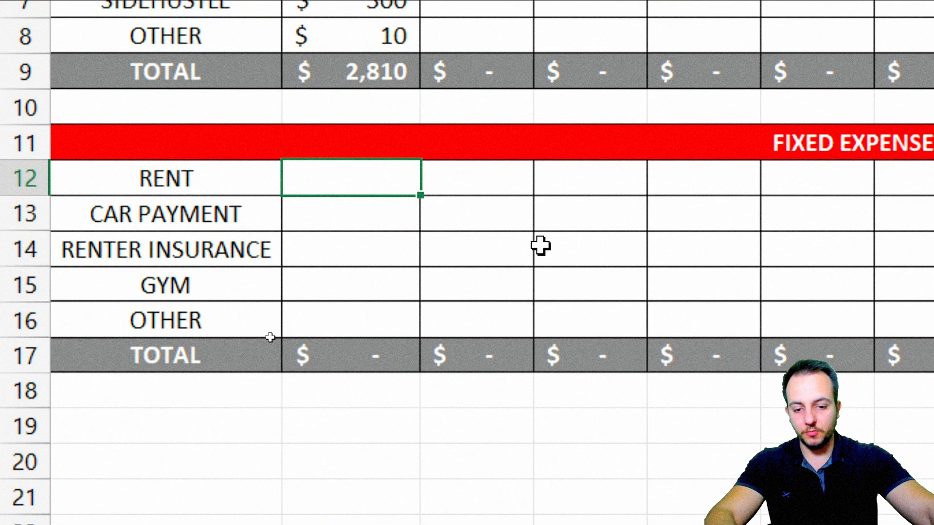
{"action": "type", "text": "500"}
{"action": "key", "text": "Return"}
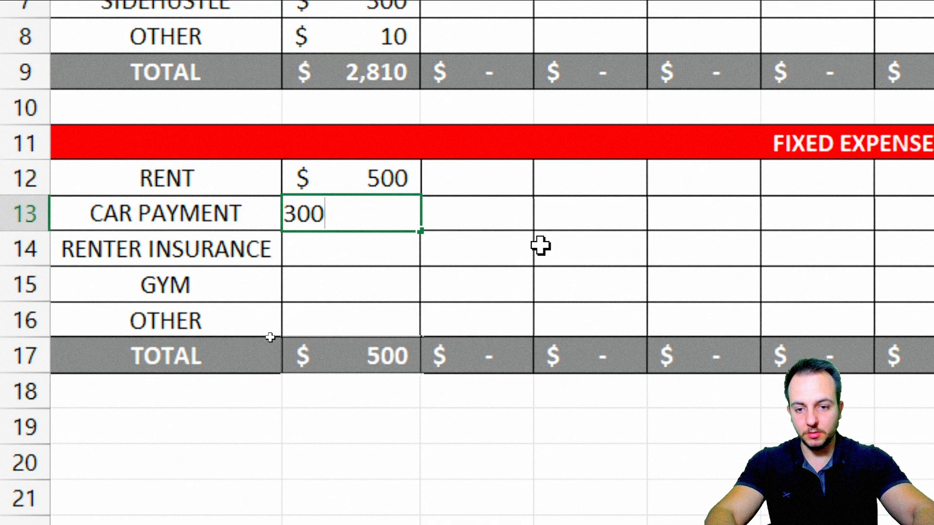
{"action": "key", "text": "Return"}
{"action": "type", "text": "10"}
{"action": "key", "text": "Return"}
{"action": "type", "text": "30"}
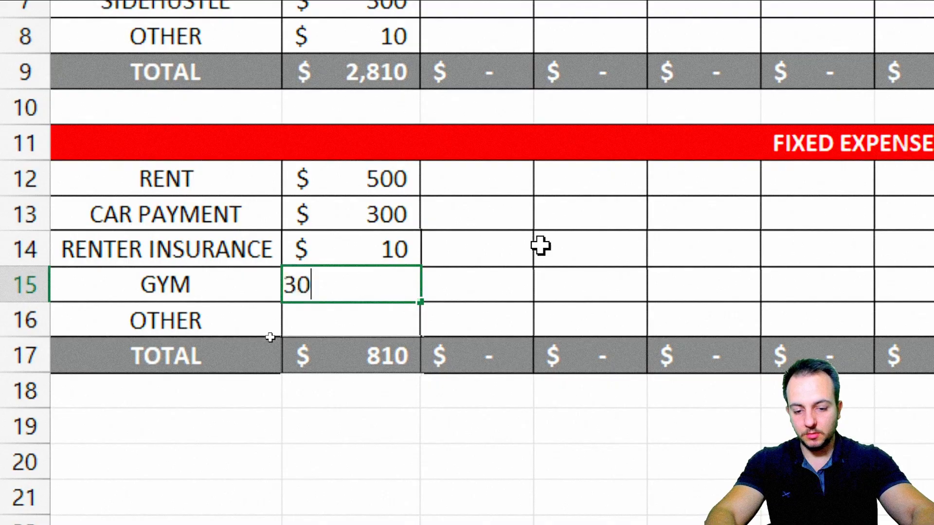
{"action": "key", "text": "Return"}
{"action": "type", "text": "15"}
{"action": "key", "text": "Return"}
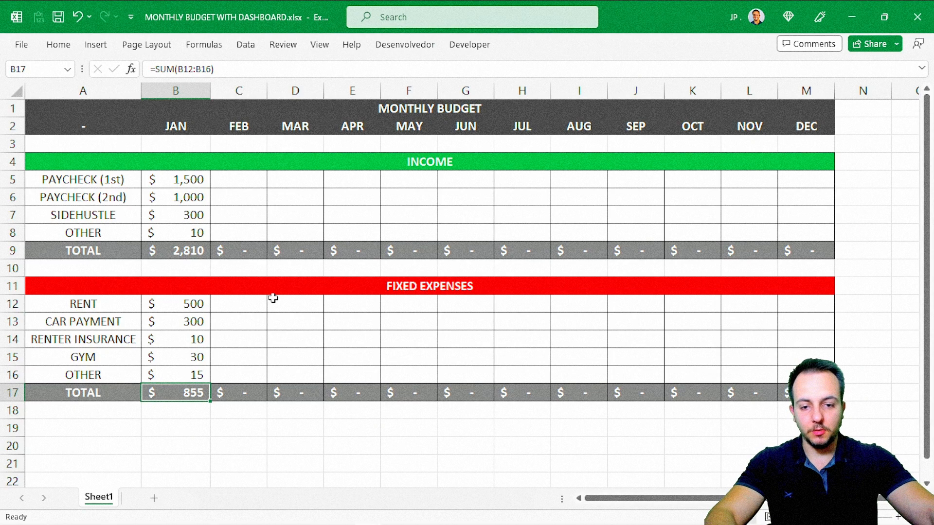
Copy the FIXED EXPENSES block, from its header through its TOTAL row, and paste it starting at A19.
{"action": "scroll", "coordinate": [263, 287], "scroll_direction": "down", "scroll_amount": 3}
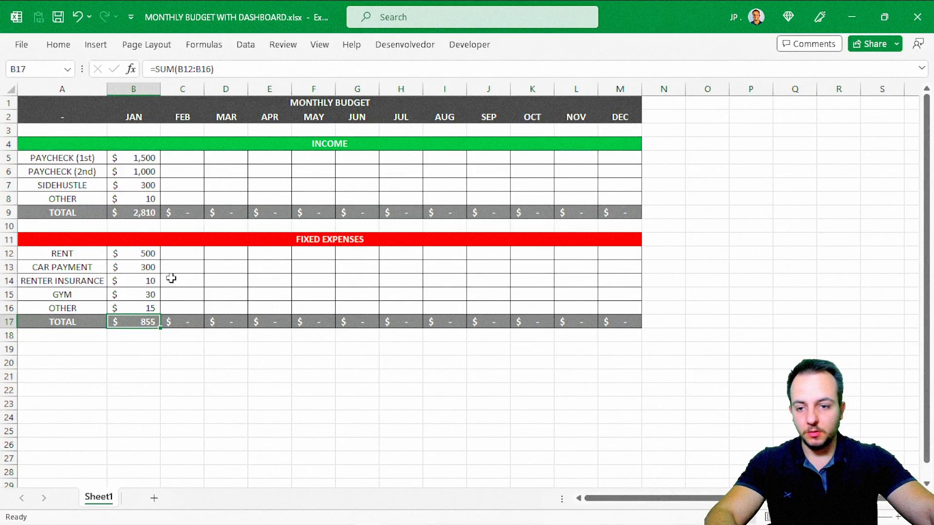
{"action": "left_click_drag", "start_coordinate": [183, 241], "coordinate": [181, 321]}
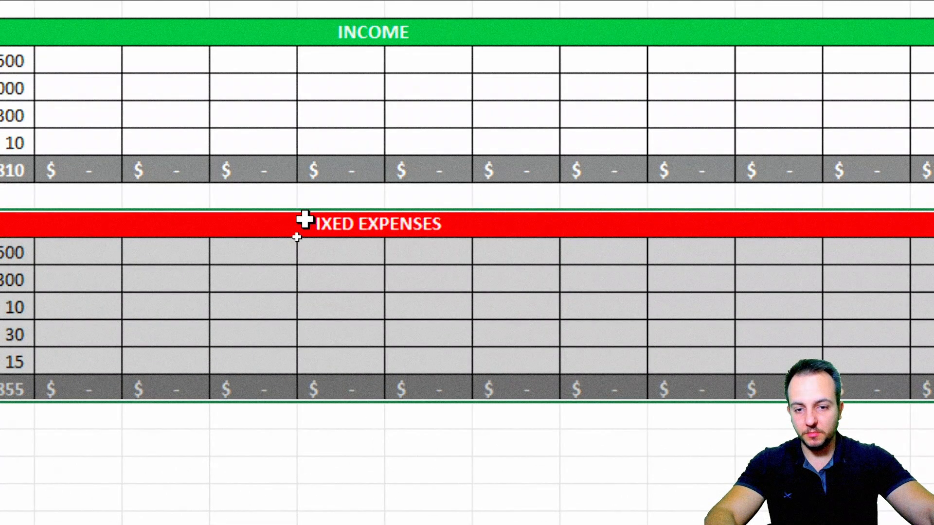
{"action": "left_click_drag", "start_coordinate": [305, 219], "coordinate": [272, 384]}
{"action": "key", "text": "ctrl+c"}
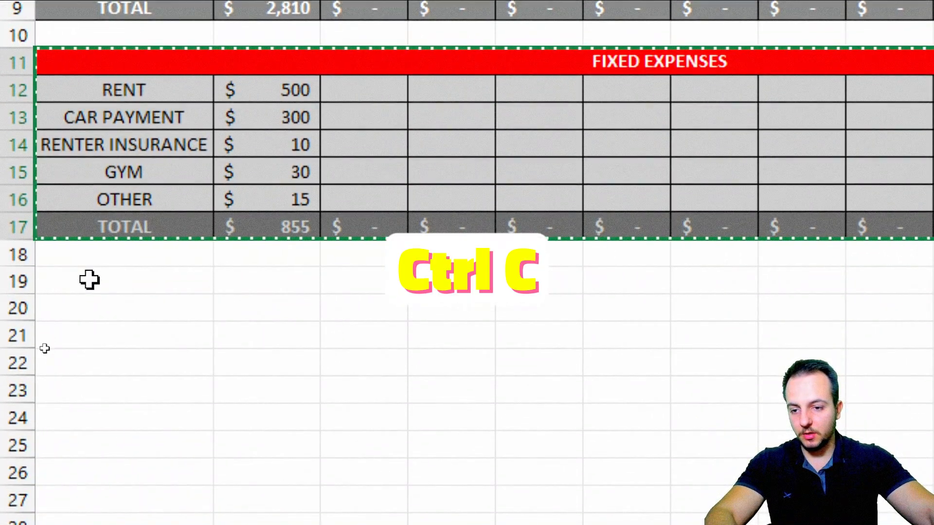
{"action": "left_click", "coordinate": [80, 430]}
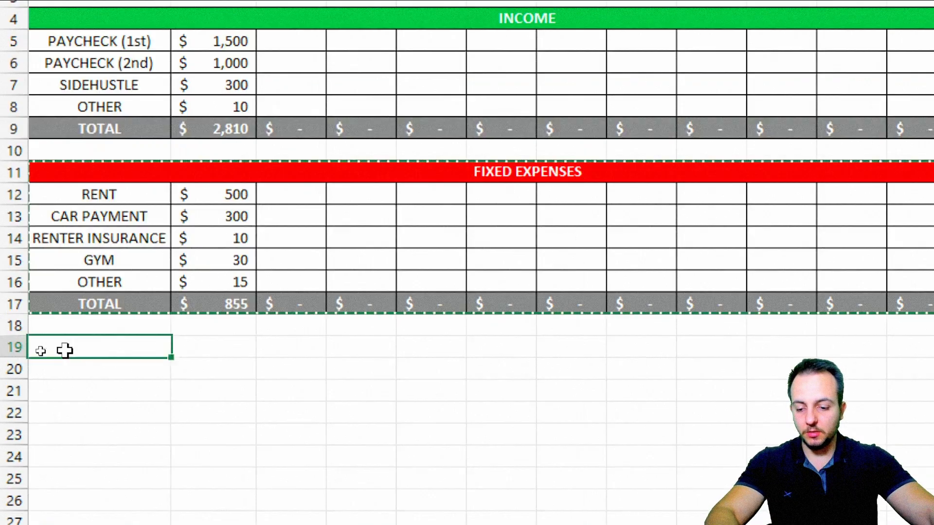
{"action": "key", "text": "ctrl+v"}
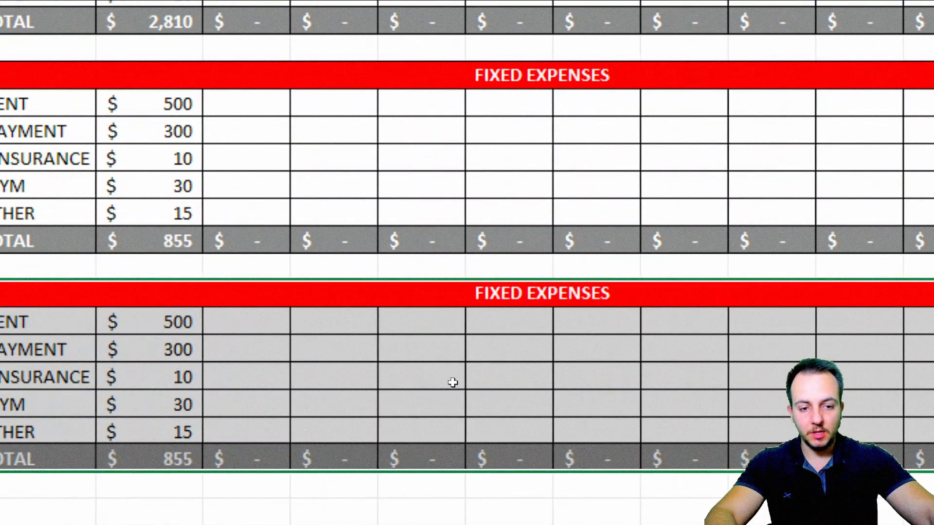
Retitle the copied block's header in row 19 as VARIABLE EXPENSES.
{"action": "double_click", "coordinate": [503, 299]}
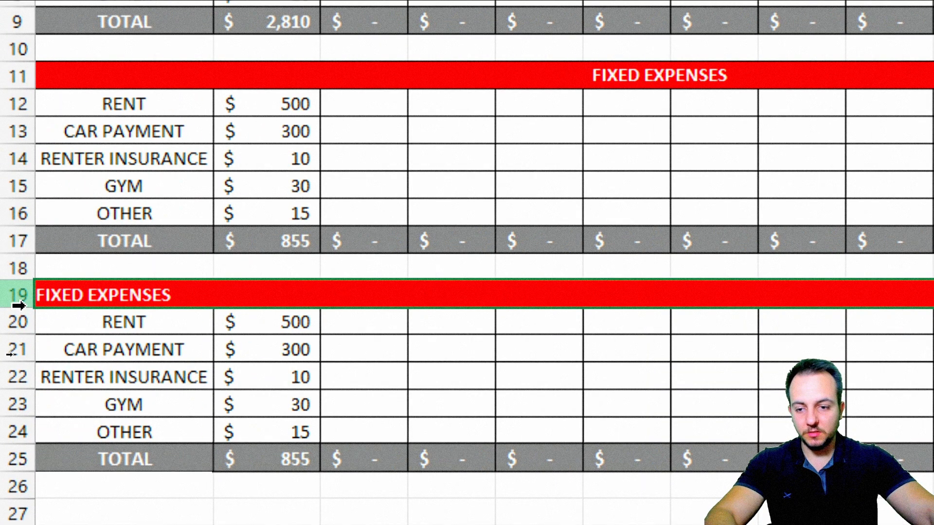
{"action": "double_click", "coordinate": [67, 300]}
{"action": "type", "text": "VARIABLE"}
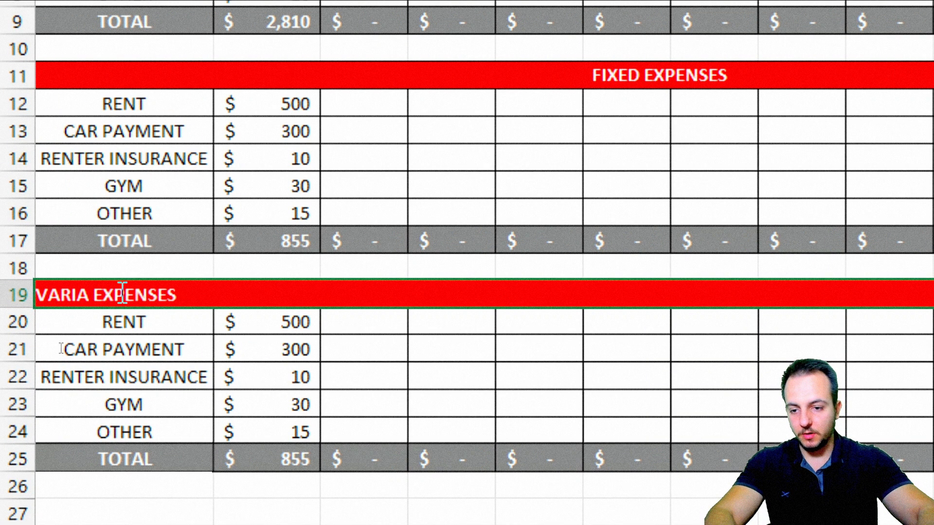
{"action": "key", "text": "Return"}
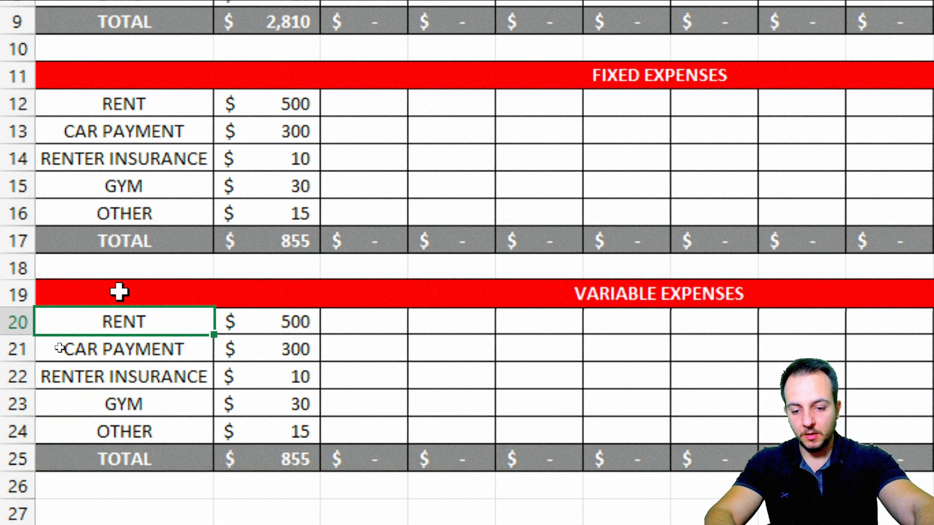
Change the fill color of the VARIABLE EXPENSES header to Orange, Accent 2.
{"action": "left_click", "coordinate": [538, 297]}
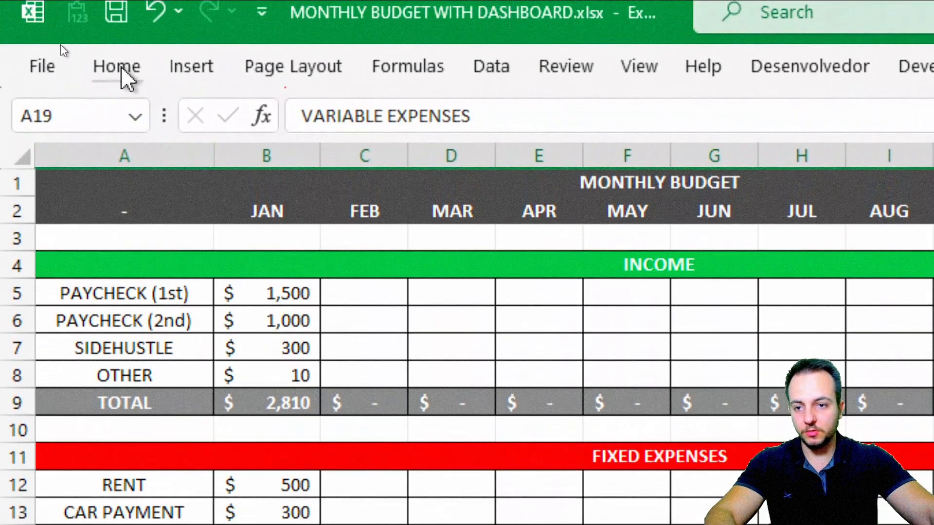
{"action": "left_click", "coordinate": [122, 3]}
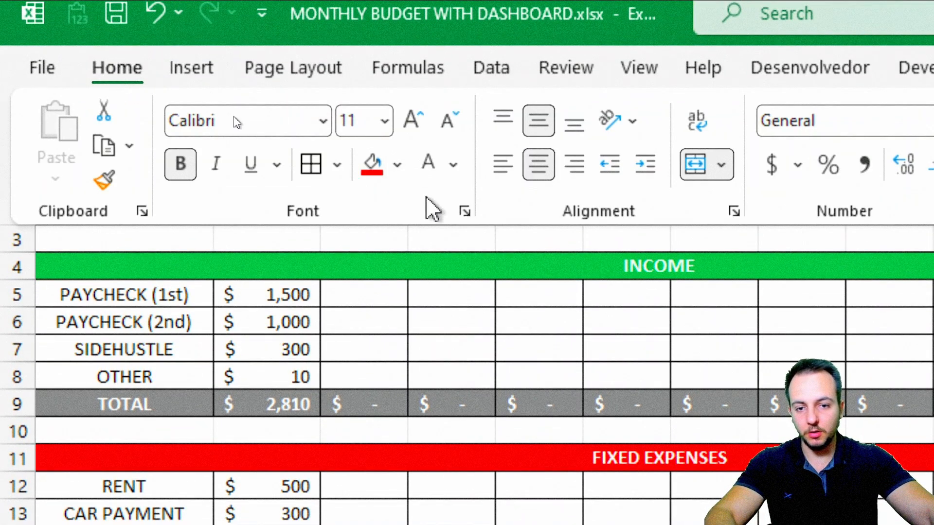
{"action": "left_click", "coordinate": [397, 165]}
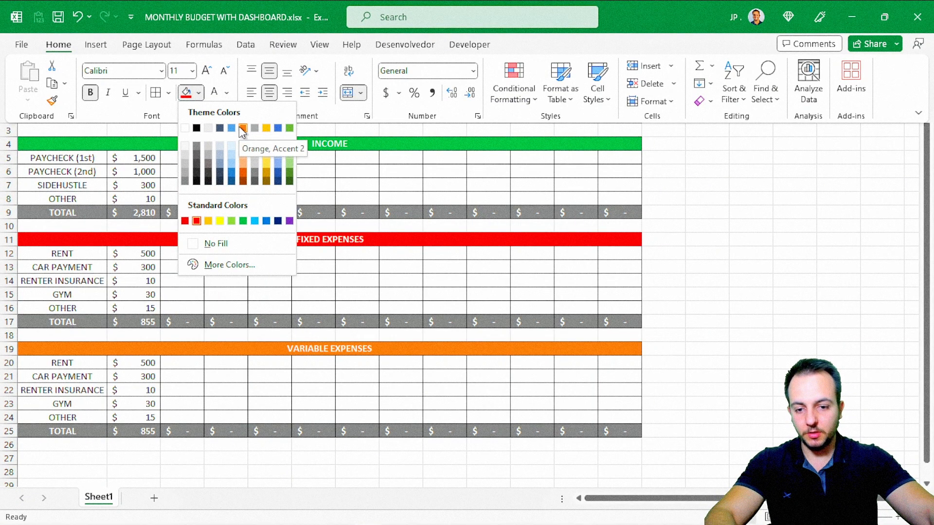
{"action": "left_click", "coordinate": [243, 127]}
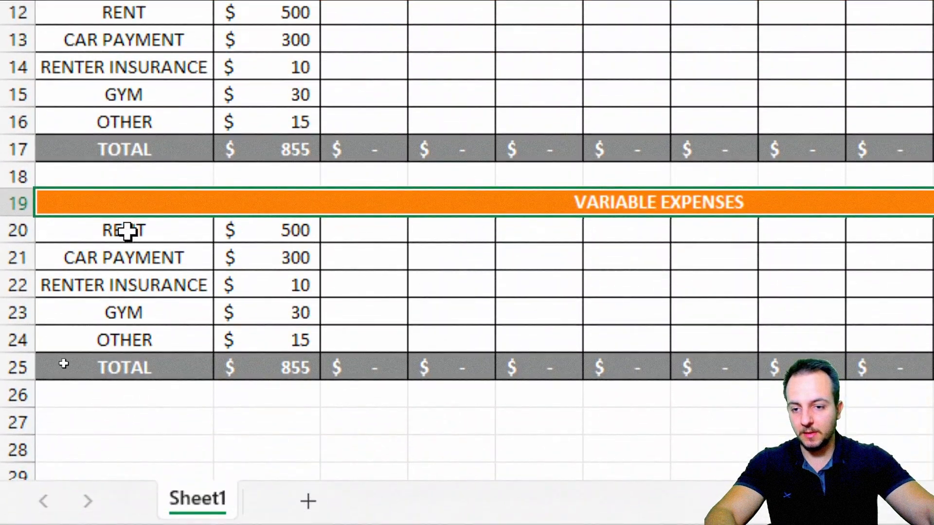
Replace the first variable expense label in A20 with ELETRICITY BILL.
{"action": "left_click", "coordinate": [130, 241]}
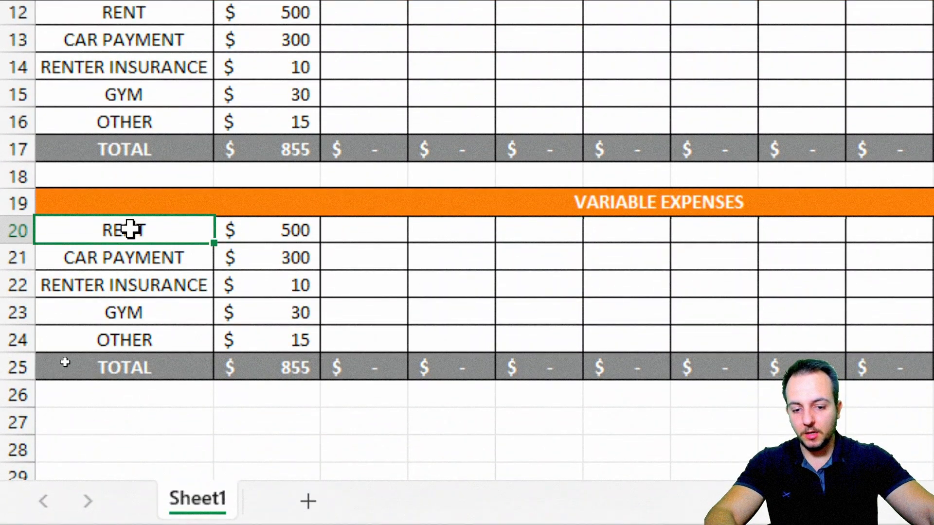
{"action": "type", "text": "ELETRICI"}
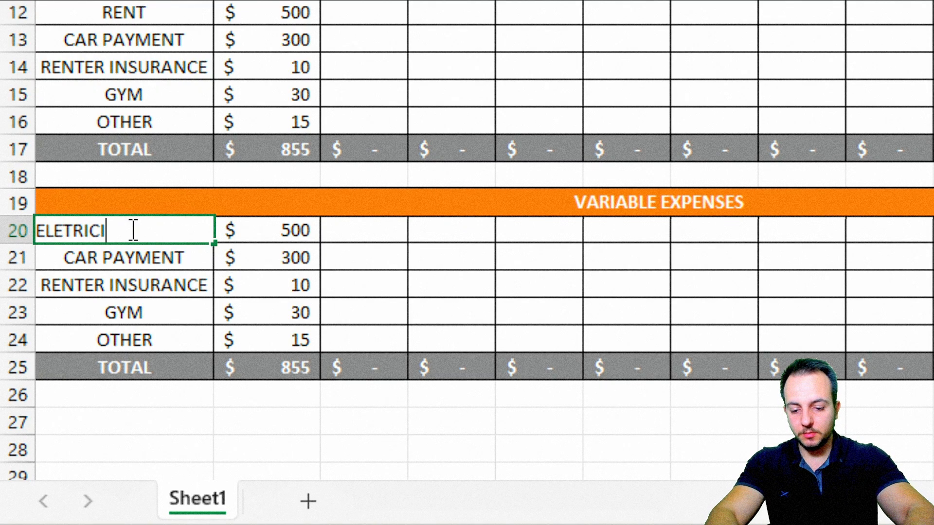
{"action": "type", "text": "TY BILL"}
{"action": "key", "text": "Return"}
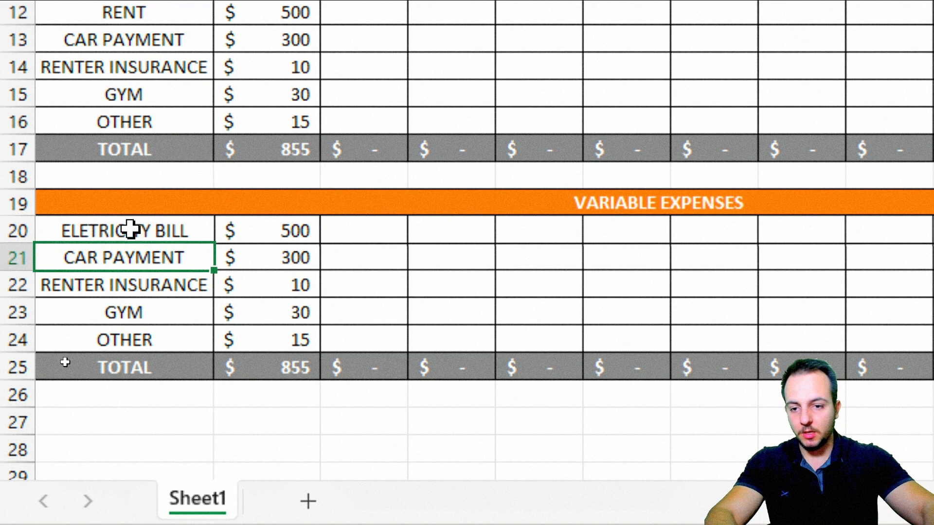
Clear the copied January amounts in B20:B24 and the leftover labels in A21:A24.
{"action": "left_click_drag", "start_coordinate": [294, 232], "coordinate": [316, 338]}
{"action": "key", "text": "Delete"}
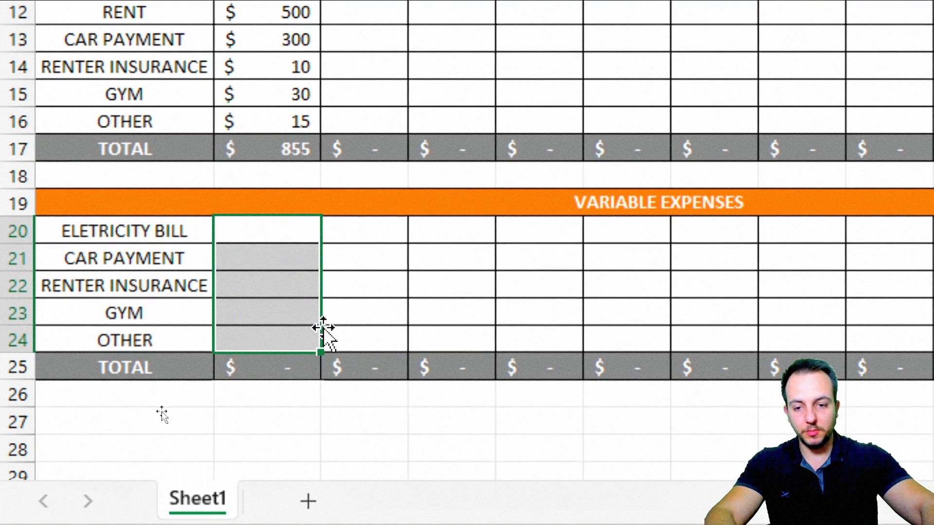
{"action": "key", "text": "Left"}
{"action": "key", "text": "Down"}
{"action": "key", "text": "shift+Down"}
{"action": "key", "text": "shift+Down"}
{"action": "key", "text": "shift+Down"}
{"action": "key", "text": "Delete"}
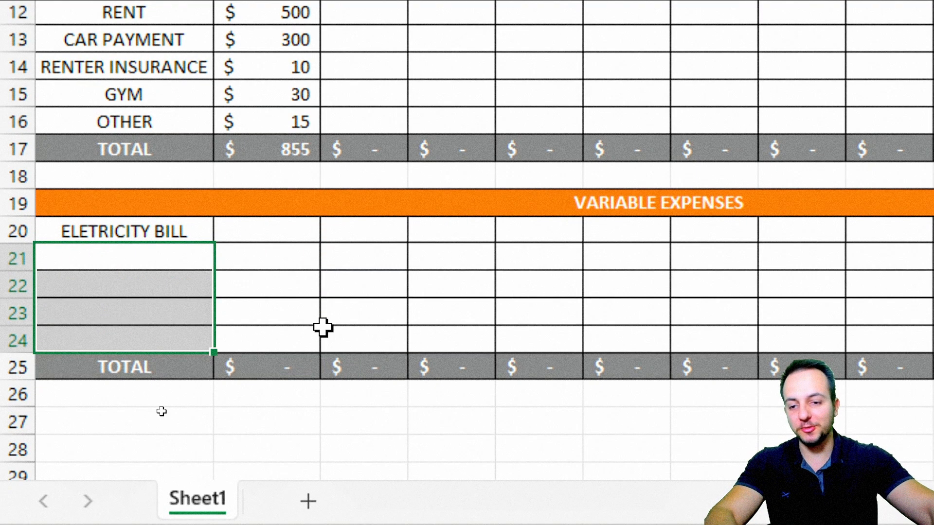
Review the variable expense labels in A20:A26 and their January amounts in B20:B26.
{"action": "left_click_drag", "start_coordinate": [165, 223], "coordinate": [148, 345]}
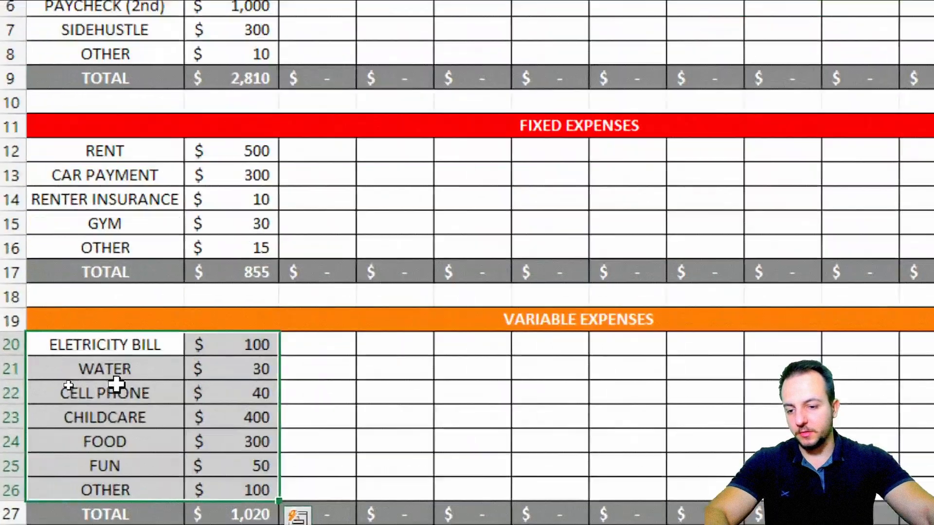
{"action": "key", "text": "ctrl+q"}
{"action": "key", "text": "Escape"}
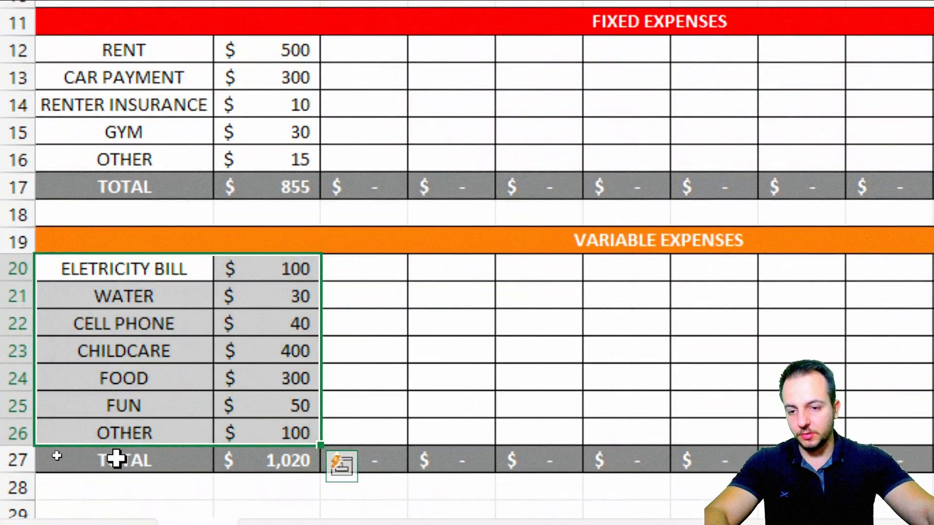
{"action": "left_click_drag", "start_coordinate": [146, 281], "coordinate": [145, 428]}
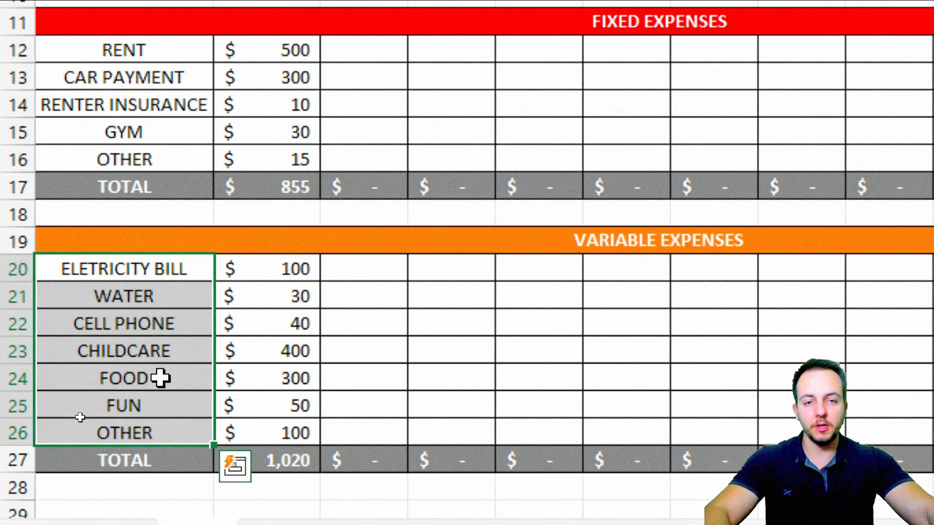
{"action": "left_click_drag", "start_coordinate": [229, 271], "coordinate": [267, 428]}
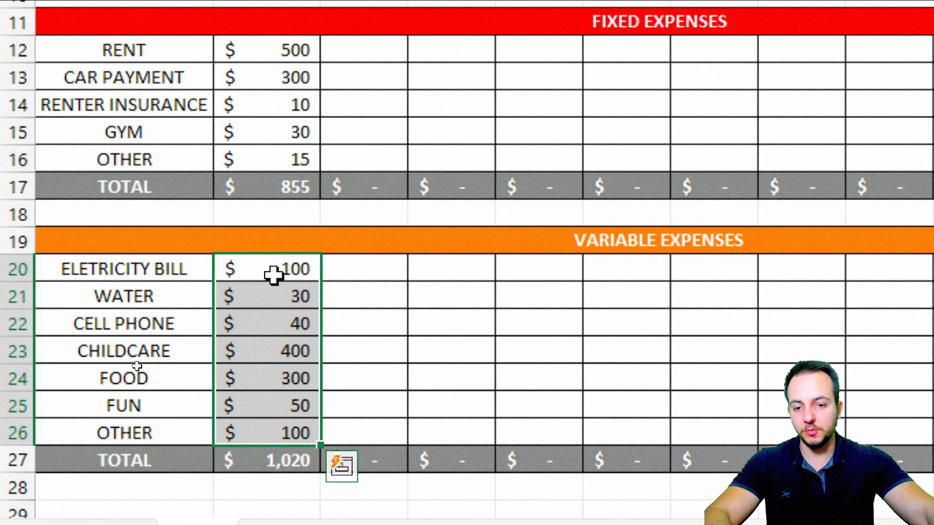
Enter the labels REMAINING in A29 and BALANCE in A30, leaving one empty row below the variable expenses total.
{"action": "scroll", "coordinate": [124, 304], "scroll_direction": "down", "scroll_amount": 1}
{"action": "scroll", "coordinate": [124, 304], "scroll_direction": "down", "scroll_amount": 2}
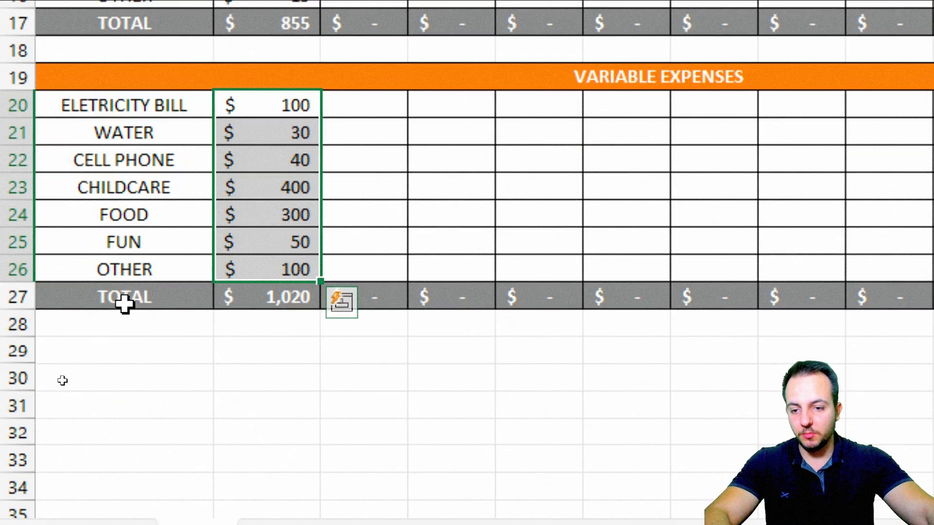
{"action": "left_click", "coordinate": [115, 244]}
{"action": "key", "text": "shift+space"}
{"action": "left_click", "coordinate": [85, 271]}
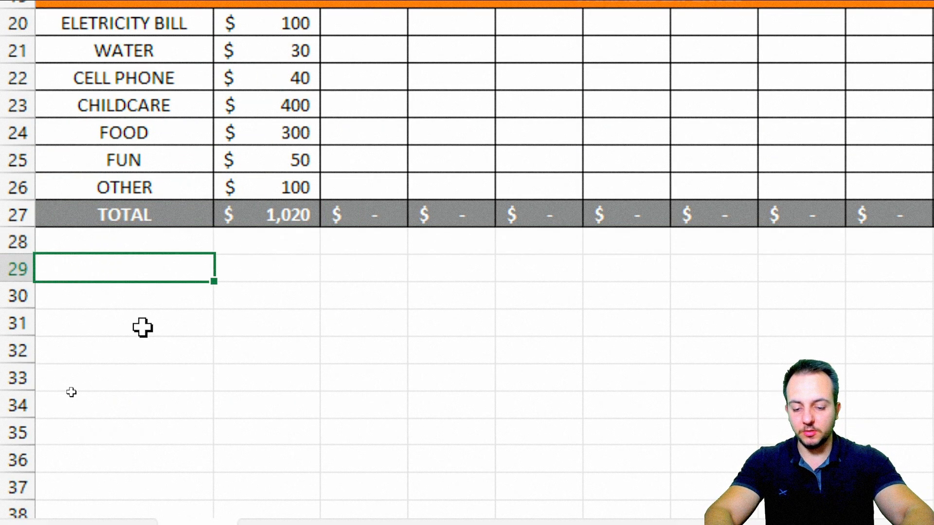
{"action": "type", "text": "REMAINING"}
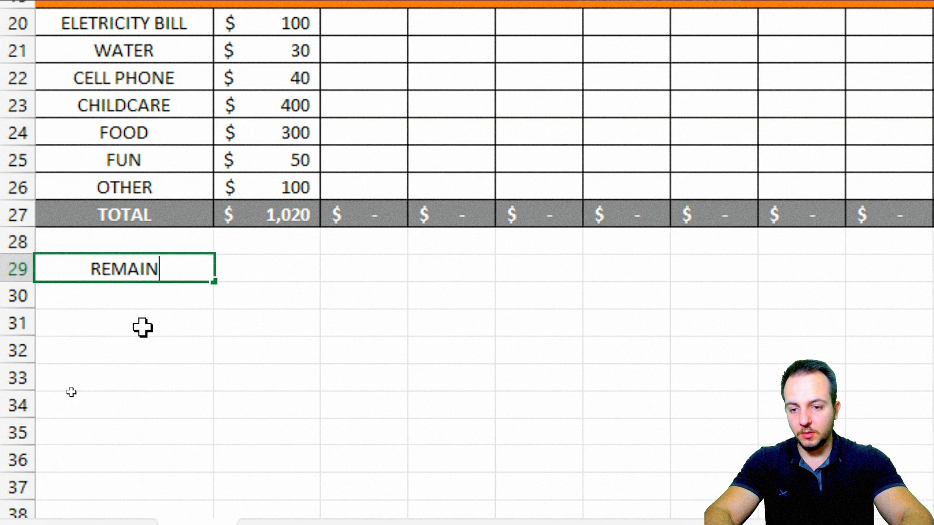
{"action": "key", "text": "Return"}
{"action": "type", "text": "BALANCE"}
{"action": "key", "text": "Return"}
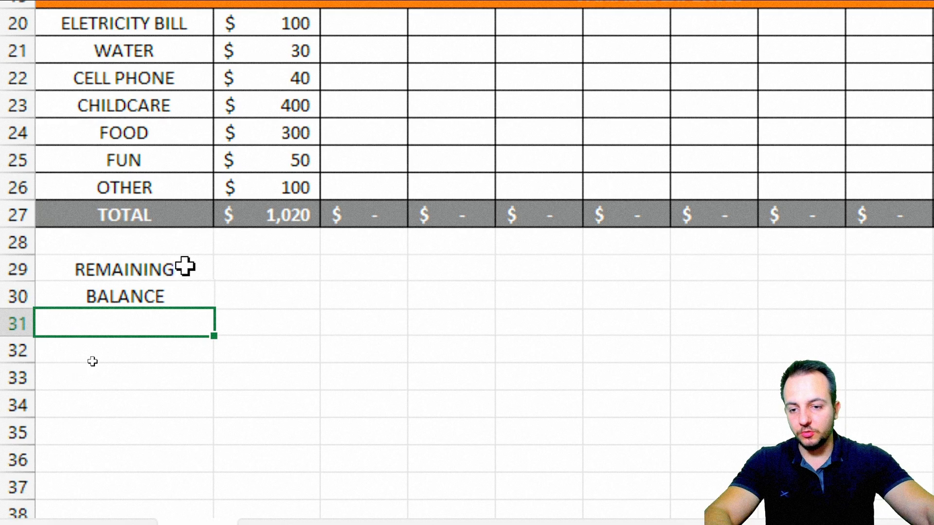
Format the REMAINING and BALANCE rows, A29:M30, with middle alignment, a blue fill, bold white text and borders around every cell.
{"action": "left_click_drag", "start_coordinate": [185, 266], "coordinate": [183, 296]}
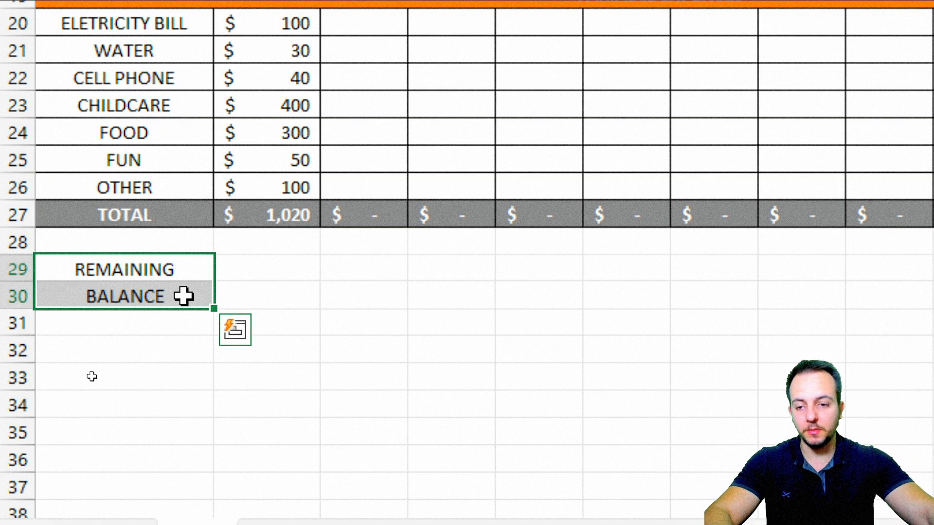
{"action": "mouse_move", "coordinate": [141, 271]}
{"action": "left_mouse_down"}
{"action": "mouse_move", "coordinate": [217, 304]}
{"action": "mouse_move", "coordinate": [758, 294]}
{"action": "mouse_move", "coordinate": [933, 302]}
{"action": "mouse_move", "coordinate": [933, 293]}
{"action": "left_mouse_up"}
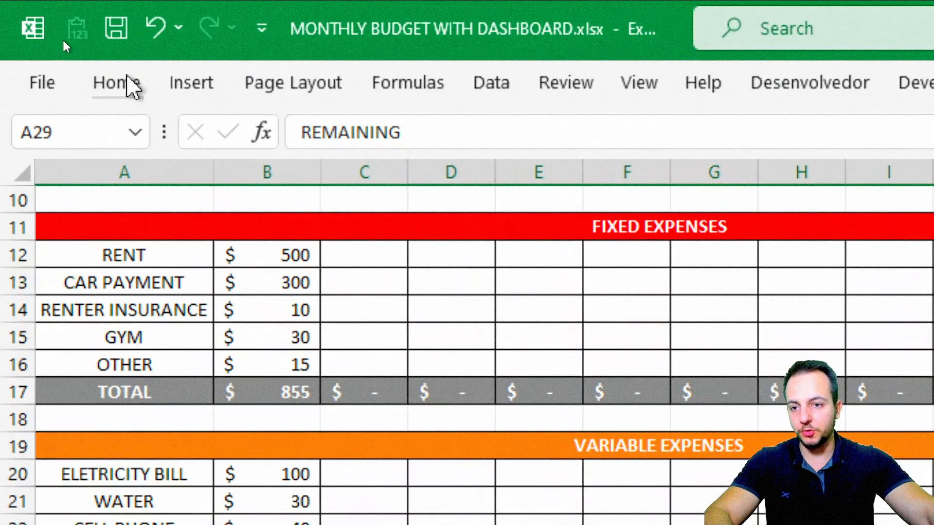
{"action": "left_click", "coordinate": [65, 45]}
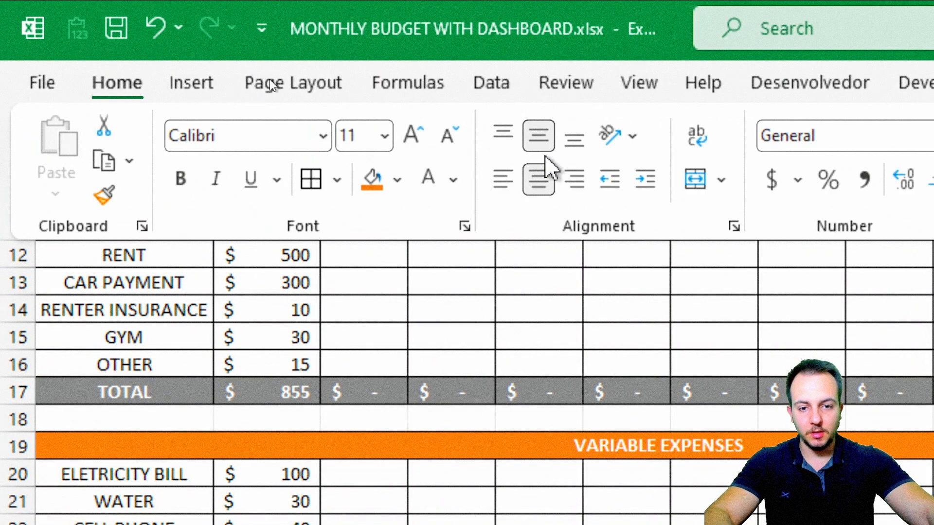
{"action": "left_click", "coordinate": [574, 140]}
{"action": "left_click", "coordinate": [541, 142]}
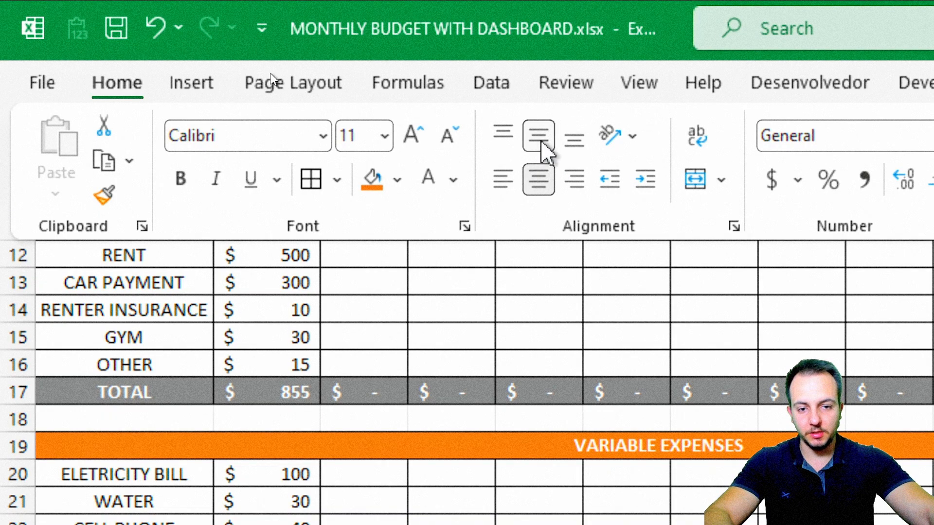
{"action": "left_click", "coordinate": [396, 180]}
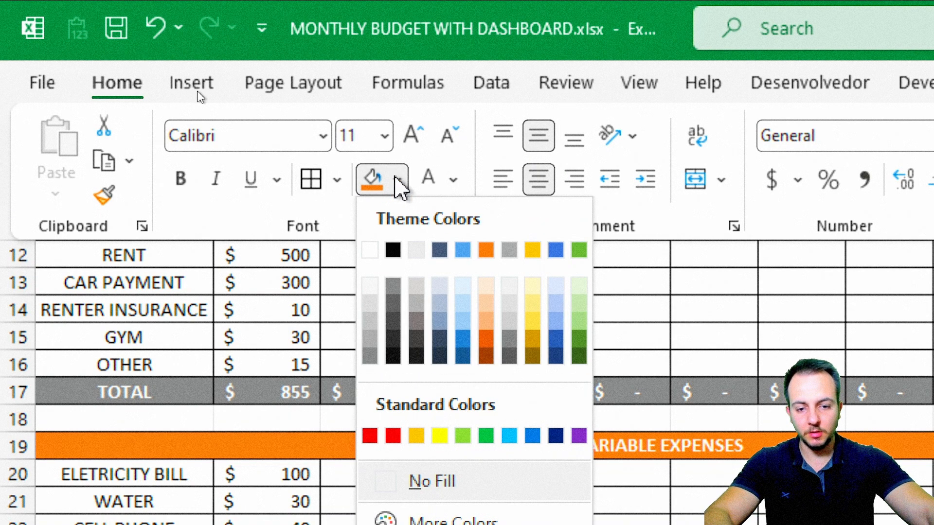
{"action": "left_click", "coordinate": [555, 250]}
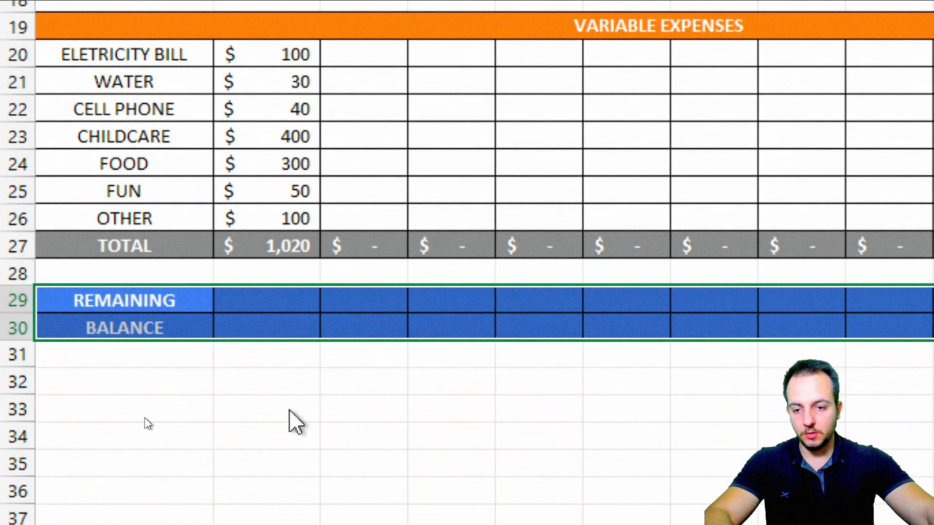
{"action": "left_click", "coordinate": [190, 360]}
Enter =B9-B17-B27 in B29 to subtract January's fixed and variable expense totals from the income total.
{"action": "left_click", "coordinate": [253, 303]}
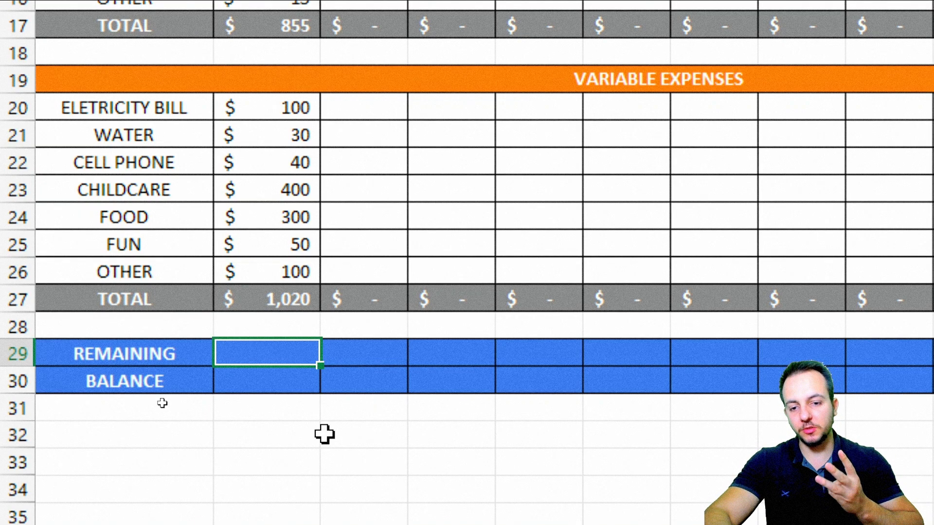
{"action": "type", "text": "="}
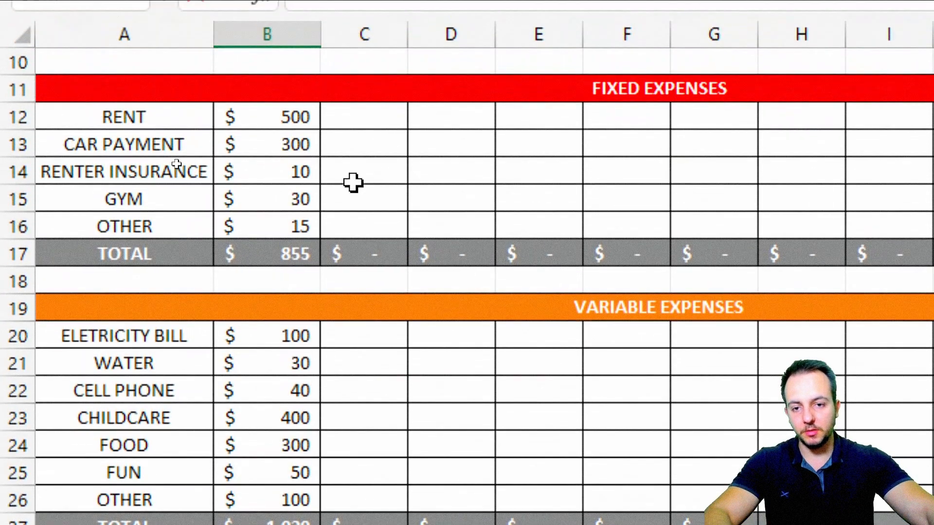
{"action": "scroll", "coordinate": [354, 185], "scroll_direction": "up", "scroll_amount": 2}
{"action": "left_click", "coordinate": [271, 191]}
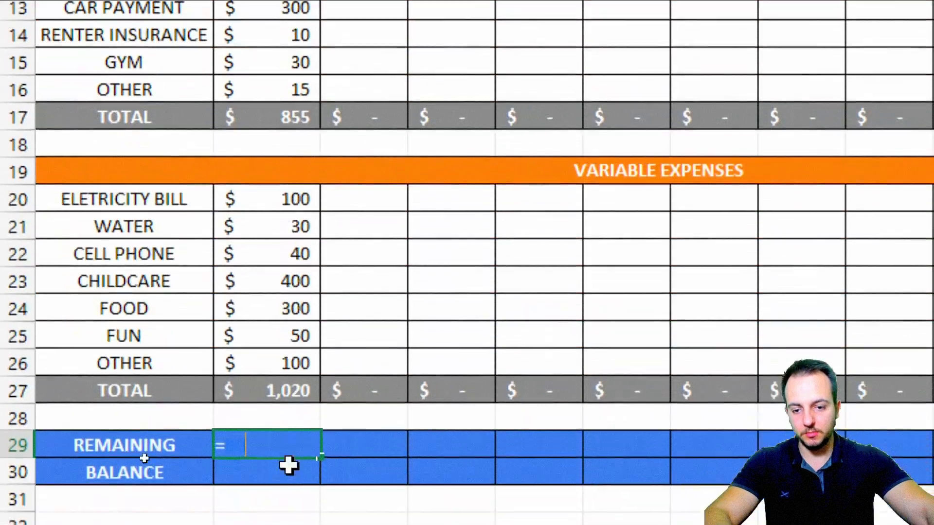
{"action": "type", "text": "-"}
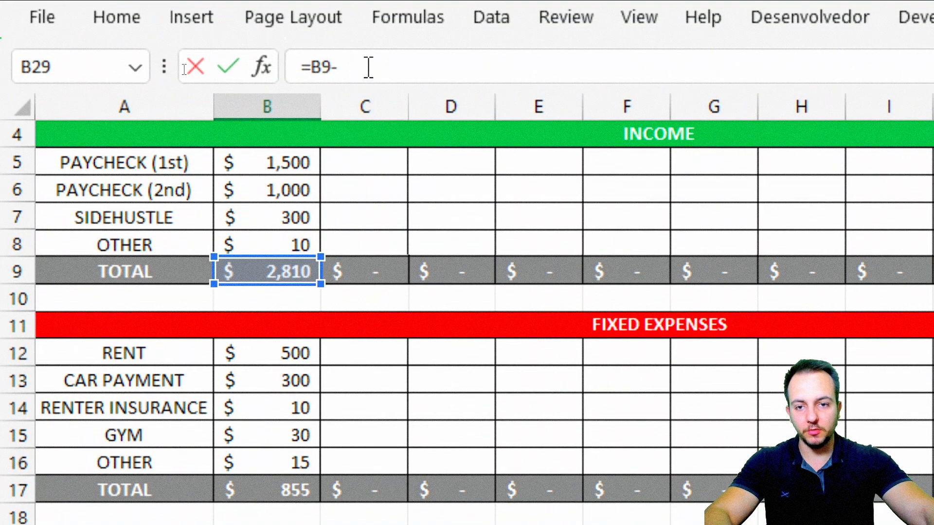
{"action": "left_click", "coordinate": [368, 67]}
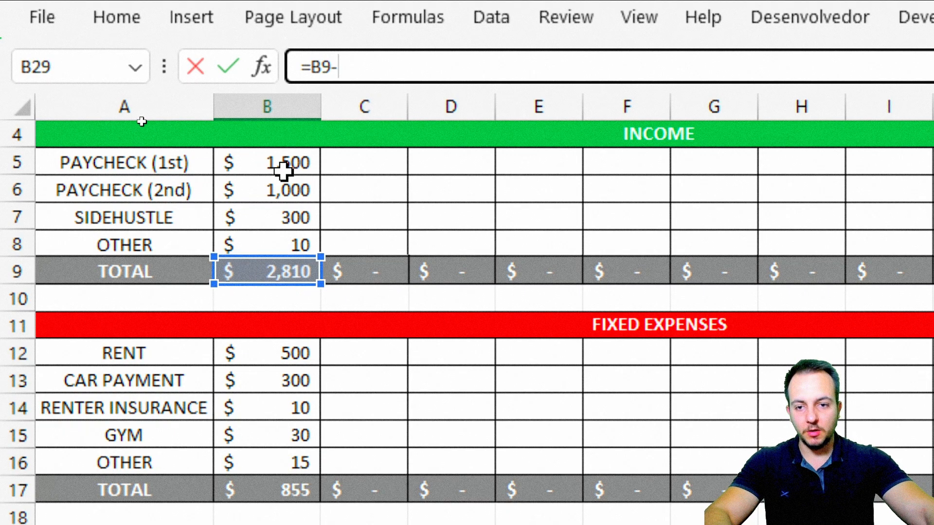
{"action": "scroll", "coordinate": [279, 165], "scroll_direction": "up", "scroll_amount": 1}
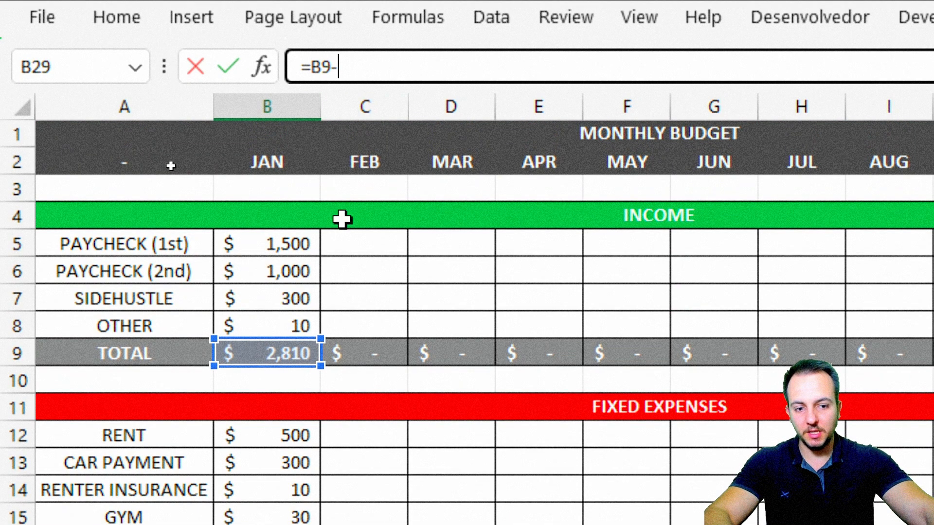
{"action": "scroll", "coordinate": [345, 292], "scroll_direction": "down", "scroll_amount": 3}
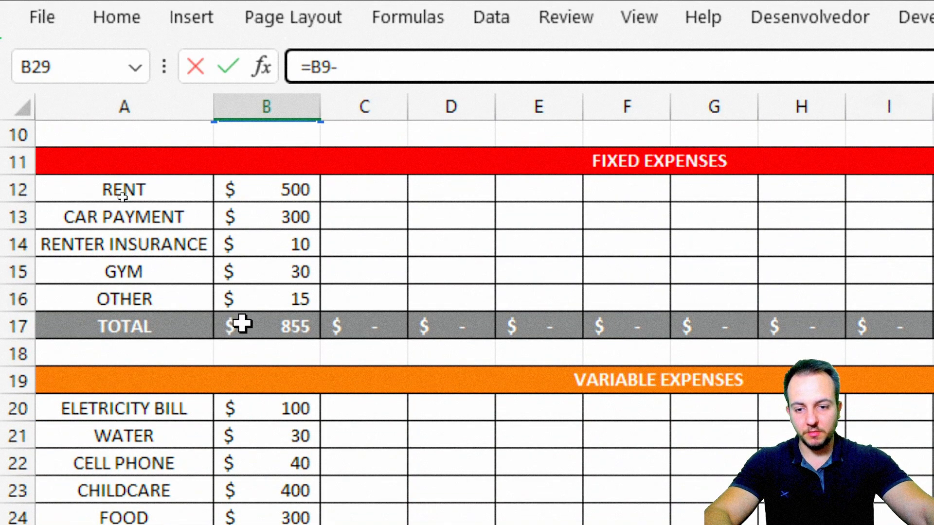
{"action": "left_click", "coordinate": [242, 323]}
{"action": "type", "text": "-"}
{"action": "scroll", "coordinate": [338, 220], "scroll_direction": "down", "scroll_amount": 3}
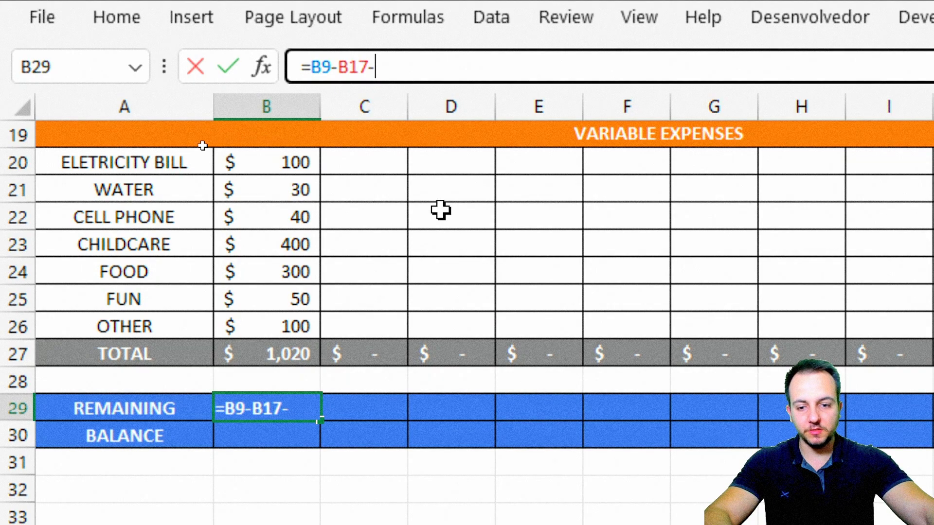
{"action": "left_click", "coordinate": [253, 354]}
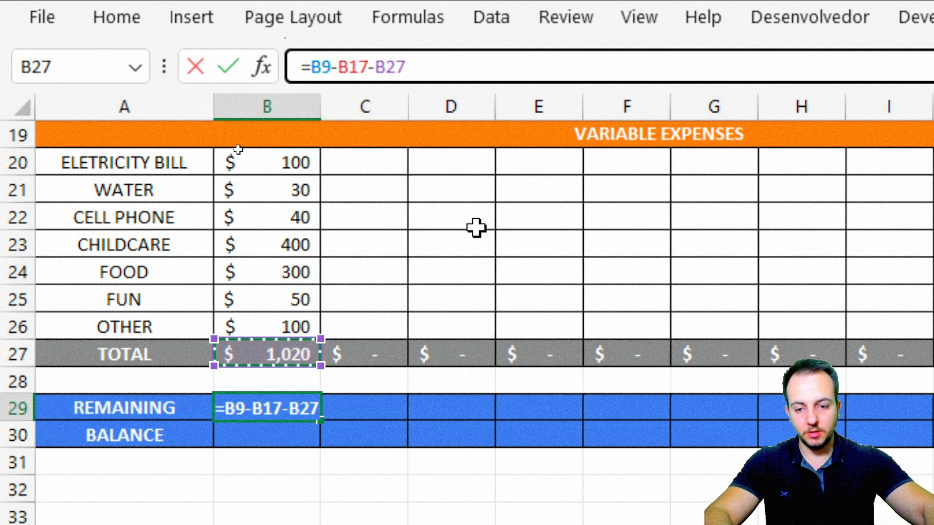
{"action": "key", "text": "Return"}
Fill the January remaining formula in B29 across the REMAINING row to December in M29.
{"action": "scroll", "coordinate": [354, 415], "scroll_direction": "down", "scroll_amount": 1}
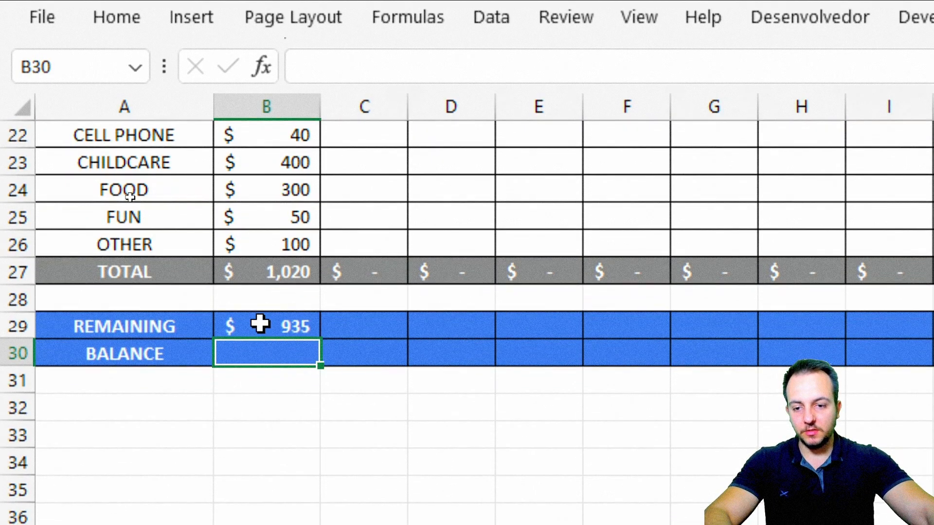
{"action": "left_click", "coordinate": [260, 323]}
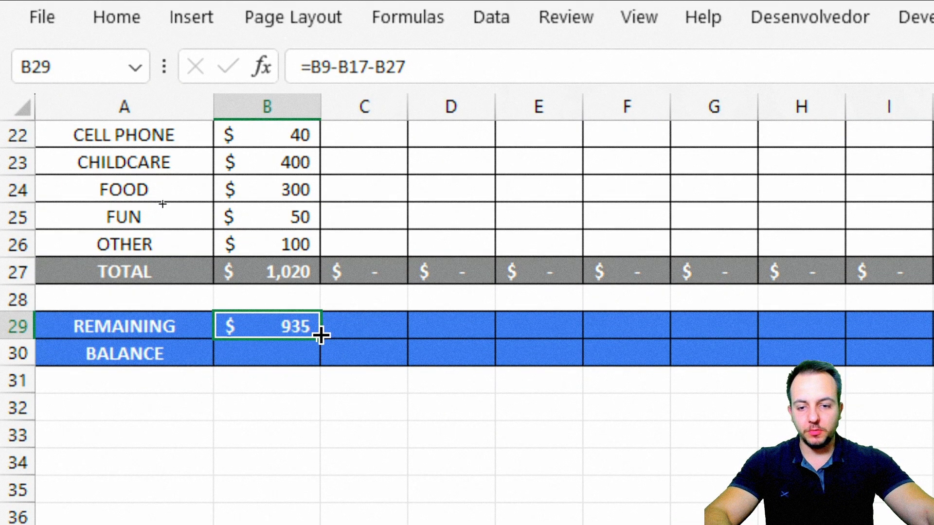
{"action": "left_click", "coordinate": [305, 105]}
{"action": "left_click", "coordinate": [446, 99]}
{"action": "left_click", "coordinate": [293, 331]}
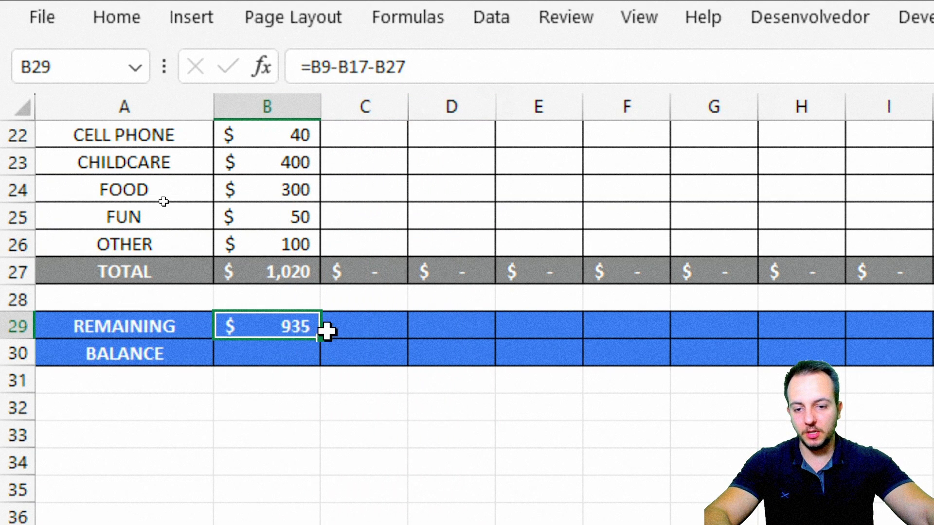
{"action": "left_click_drag", "start_coordinate": [324, 340], "coordinate": [933, 350]}
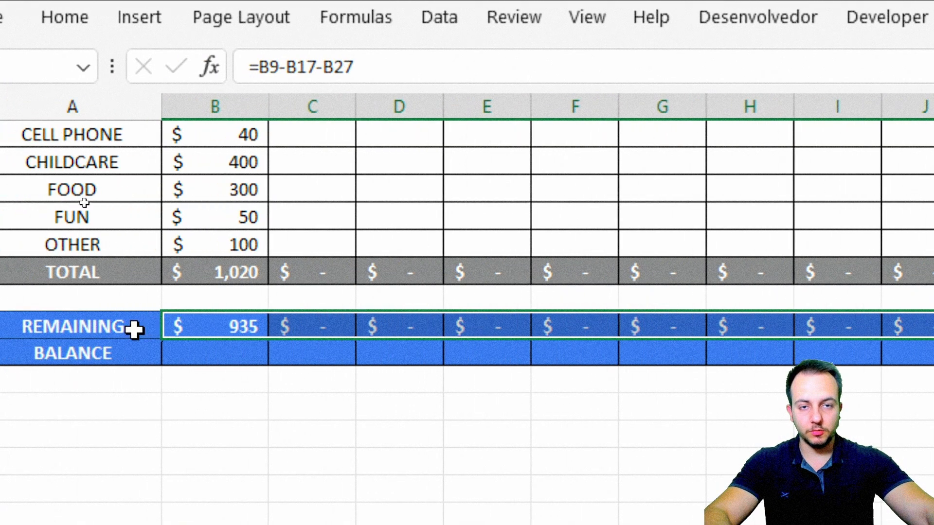
Review the whole budget sheet, from the title and month header rows through all sections to the BALANCE row.
{"action": "left_click", "coordinate": [214, 351]}
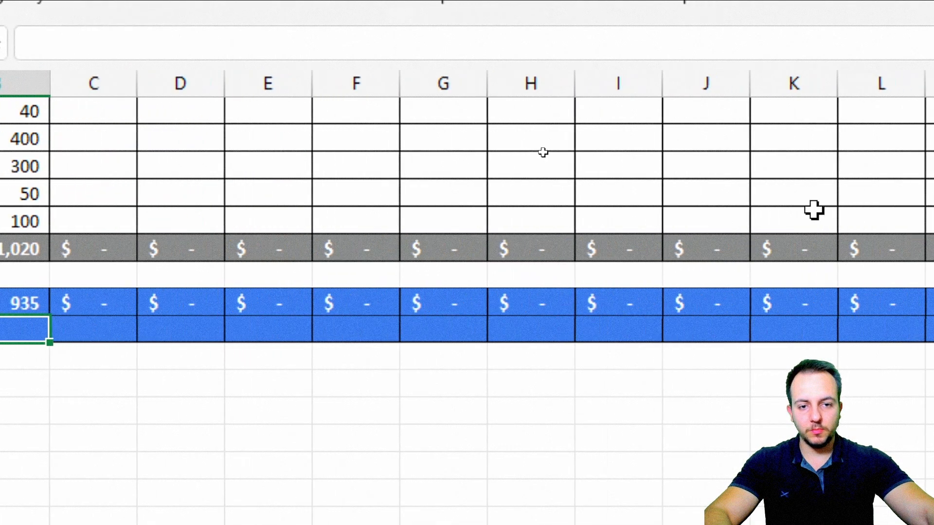
{"action": "left_click", "coordinate": [524, 81]}
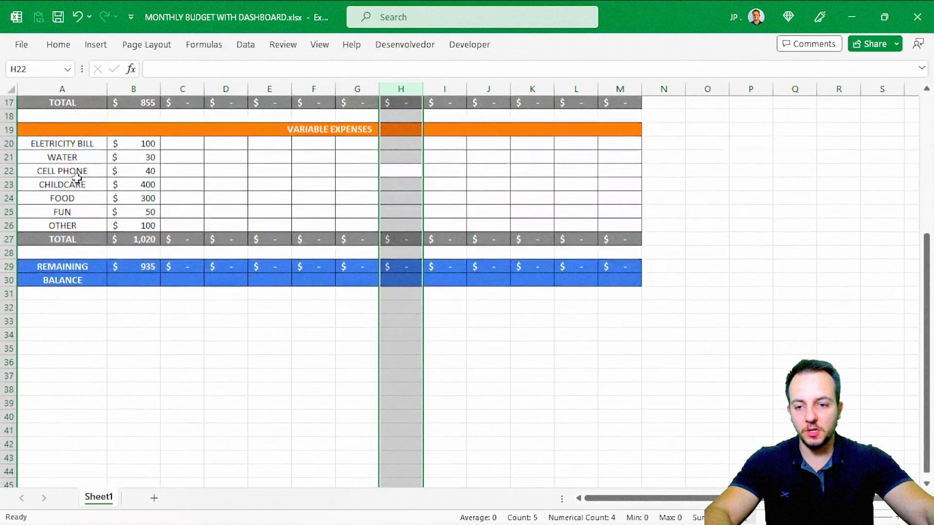
{"action": "scroll", "coordinate": [77, 178], "scroll_direction": "up", "scroll_amount": 5}
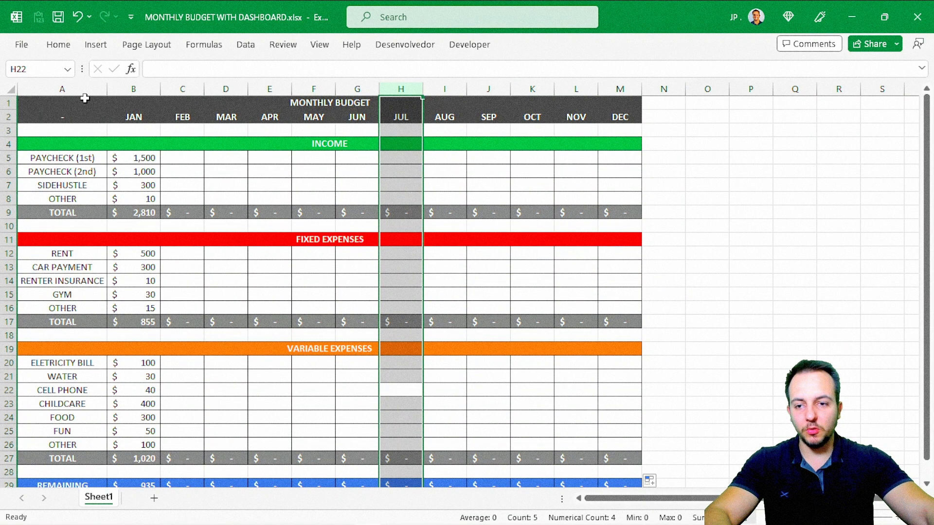
{"action": "left_click_drag", "start_coordinate": [85, 98], "coordinate": [78, 113]}
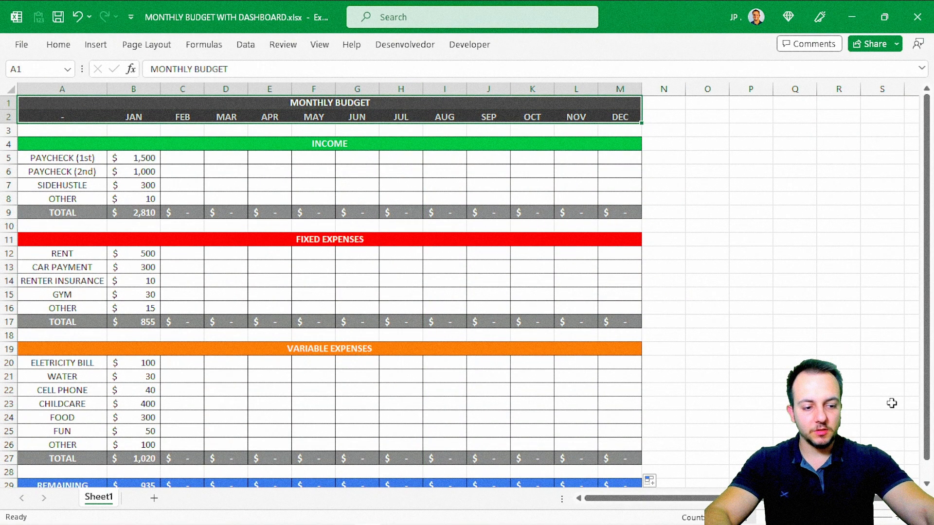
{"action": "scroll", "coordinate": [925, 486], "scroll_direction": "down", "scroll_amount": 3}
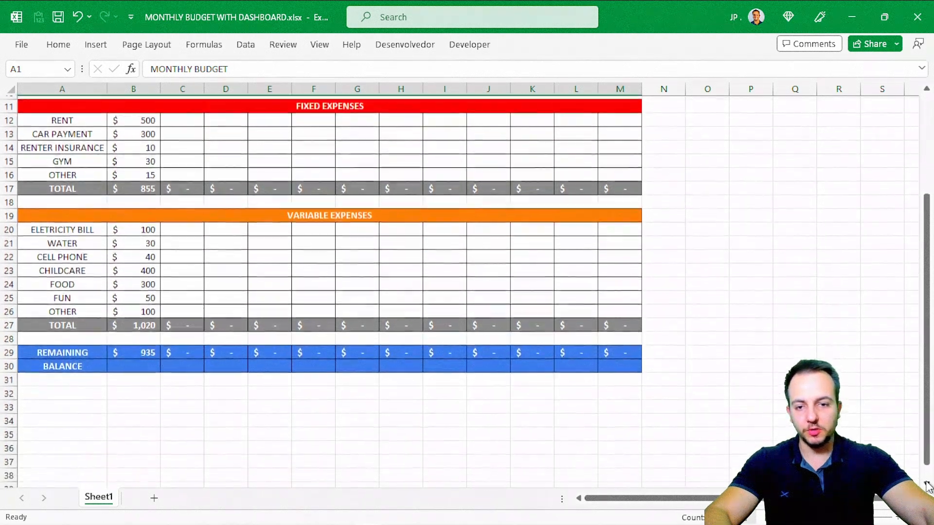
{"action": "left_click_drag", "start_coordinate": [927, 241], "coordinate": [921, 127]}
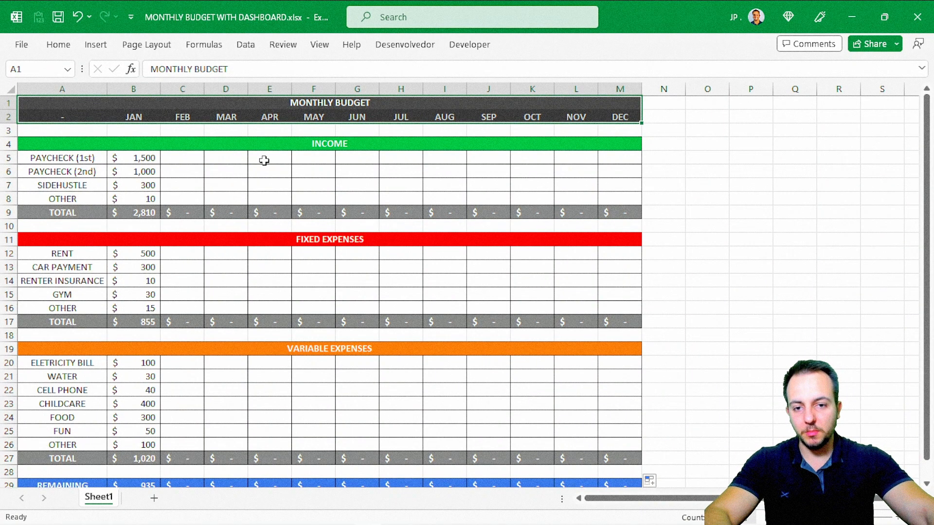
Select cell A3, directly below the month header row.
{"action": "scroll", "coordinate": [236, 199], "scroll_direction": "down", "scroll_amount": 4}
{"action": "scroll", "coordinate": [228, 201], "scroll_direction": "up", "scroll_amount": 4}
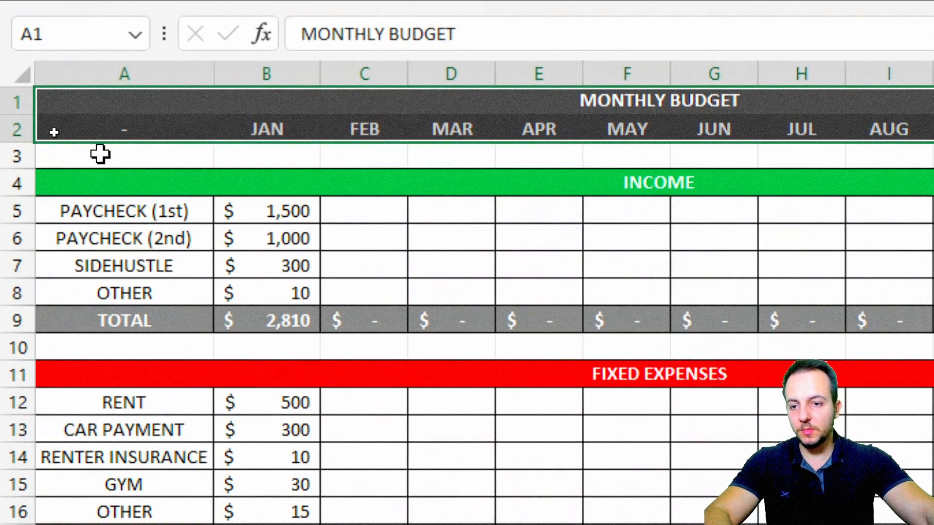
{"action": "left_click", "coordinate": [50, 128]}
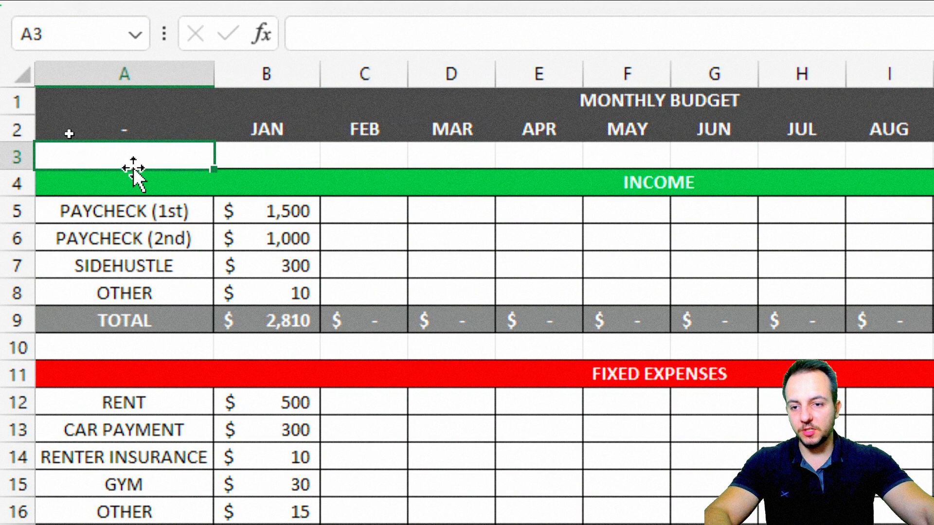
{"action": "key", "text": "ctrl+2"}
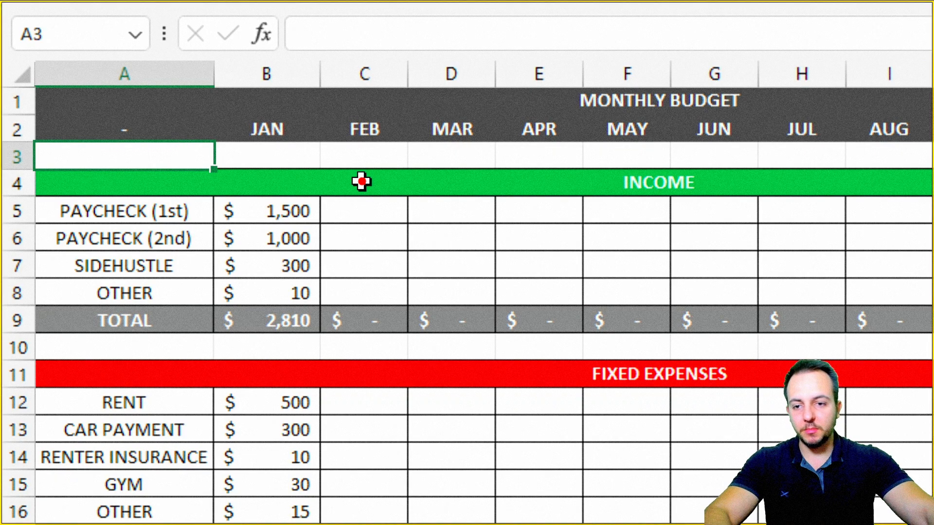
{"action": "mouse_move", "coordinate": [34, 138]}
{"action": "left_mouse_down"}
{"action": "mouse_move", "coordinate": [215, 173]}
{"action": "mouse_move", "coordinate": [222, 157]}
{"action": "left_mouse_up"}
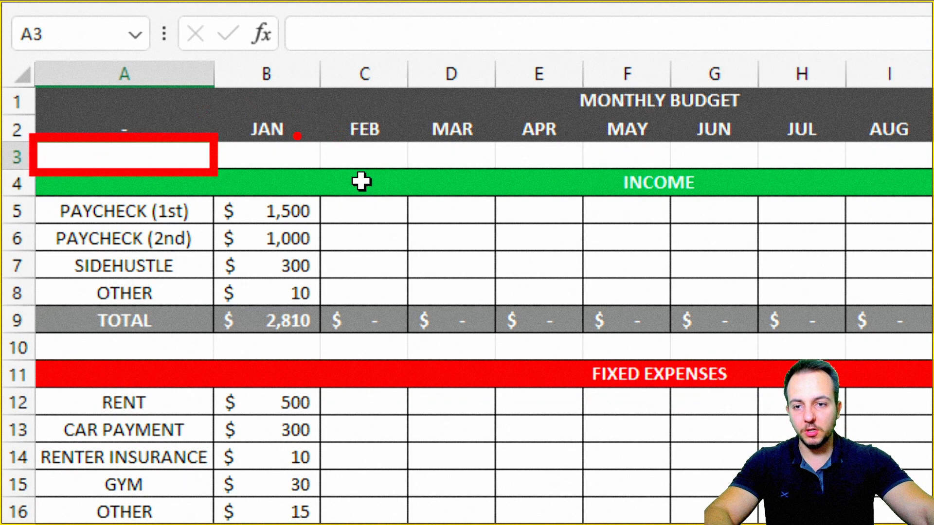
{"action": "left_click_drag", "start_coordinate": [157, 68], "coordinate": [157, 127]}
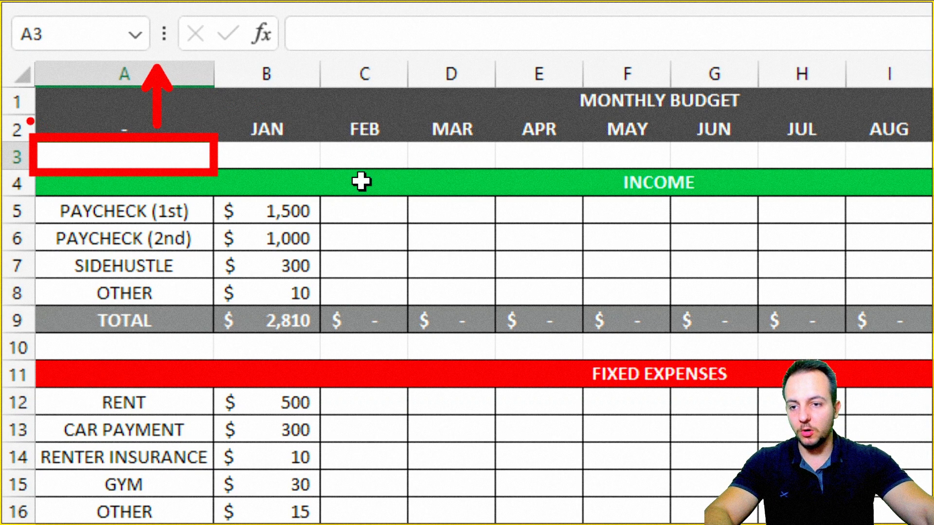
{"action": "left_click_drag", "start_coordinate": [13, 117], "coordinate": [85, 116]}
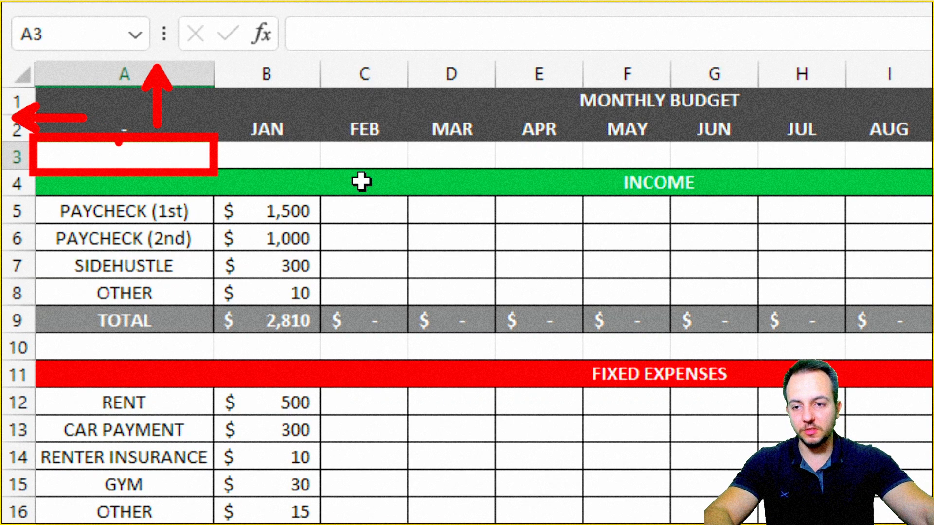
Freeze the panes above row 3 so the title and month header rows stay in view.
{"action": "left_click_drag", "start_coordinate": [77, 155], "coordinate": [188, 155]}
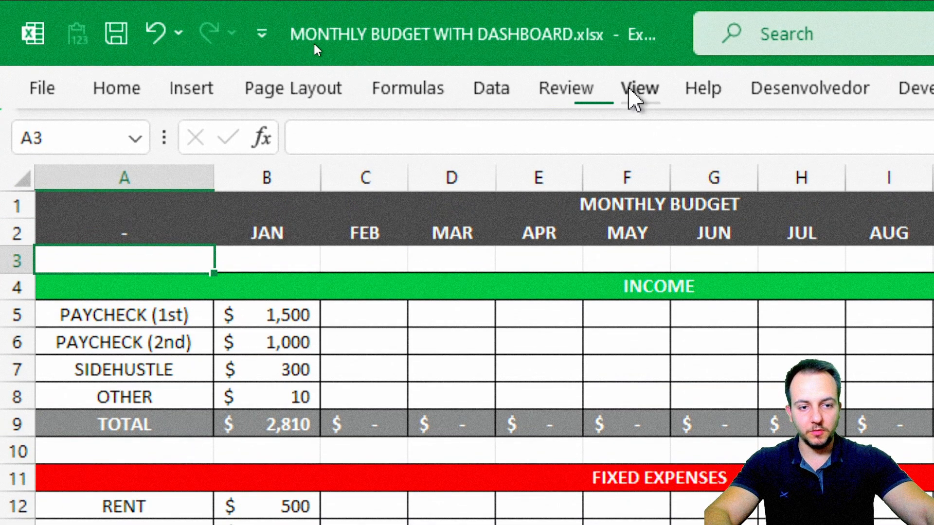
{"action": "left_click", "coordinate": [634, 90]}
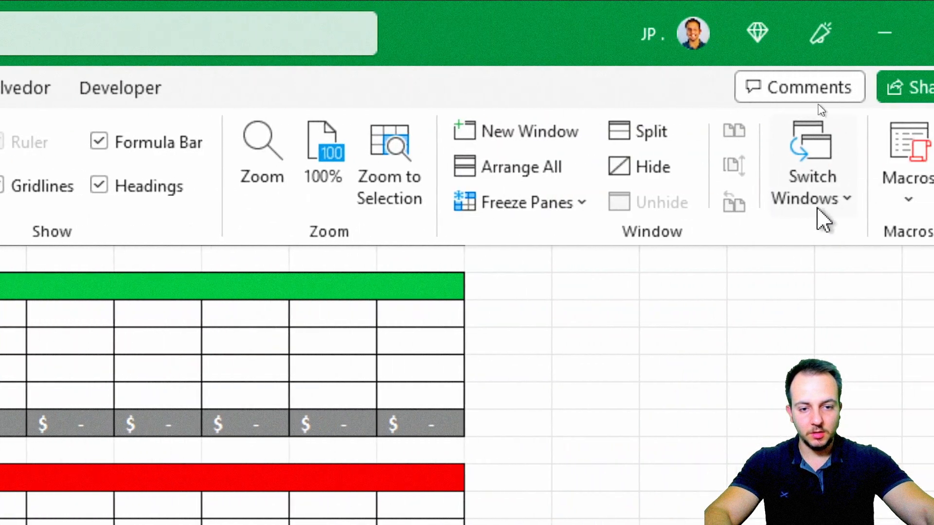
{"action": "left_click", "coordinate": [559, 213]}
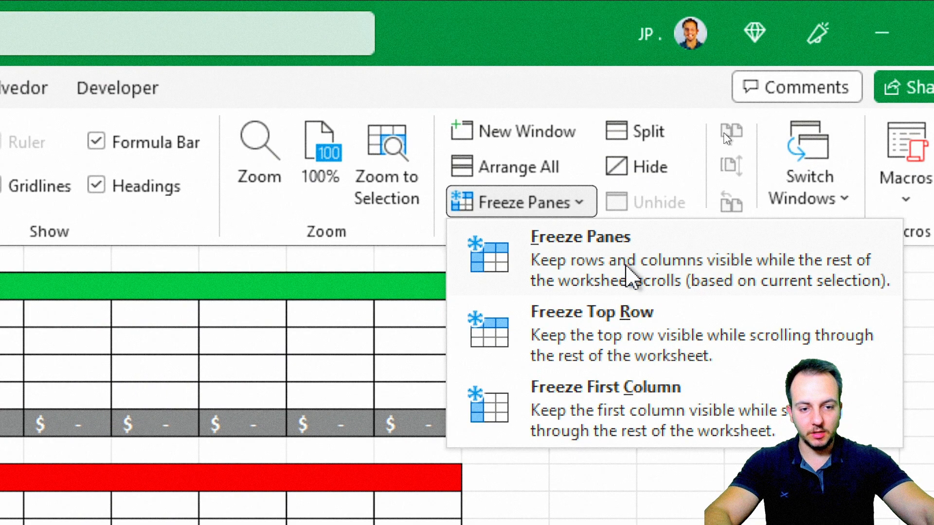
{"action": "left_click", "coordinate": [581, 276]}
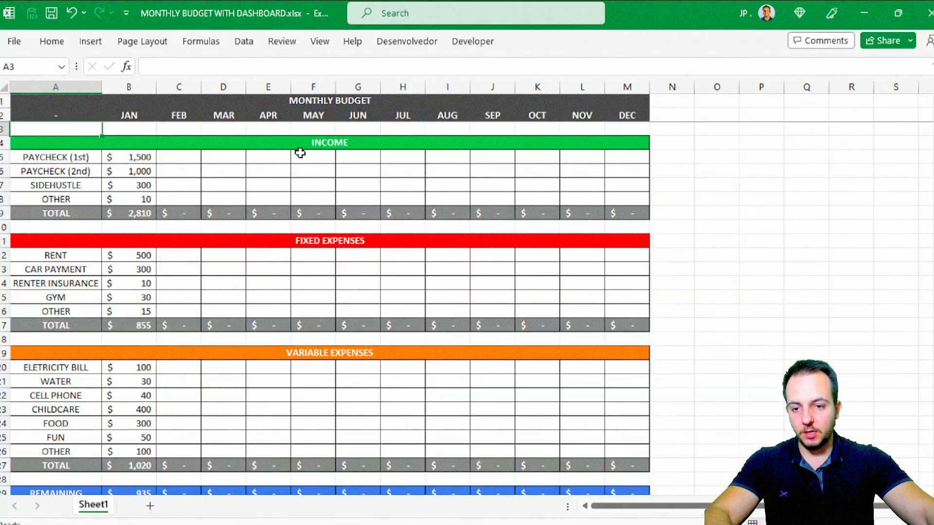
Enter =B29 in B30 so January's balance takes the January remaining amount.
{"action": "scroll", "coordinate": [595, 221], "scroll_direction": "down", "scroll_amount": 6}
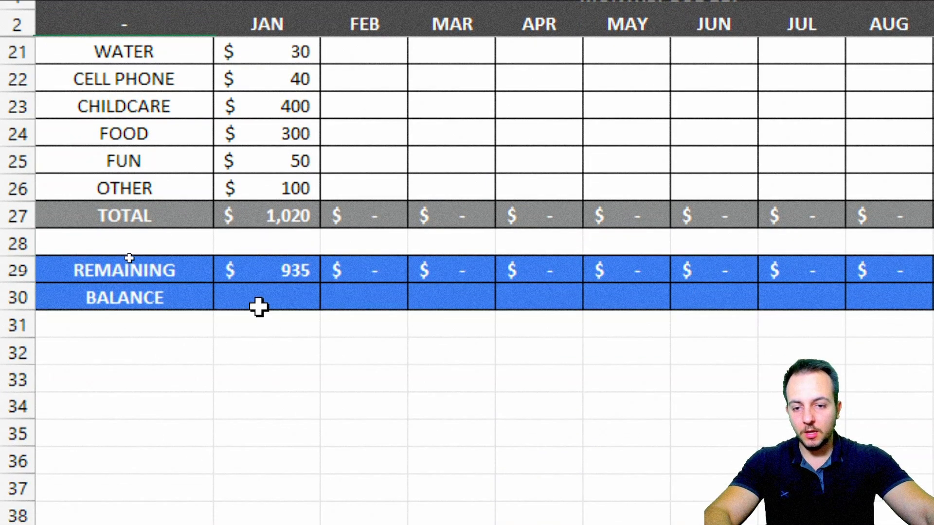
{"action": "left_click", "coordinate": [204, 395]}
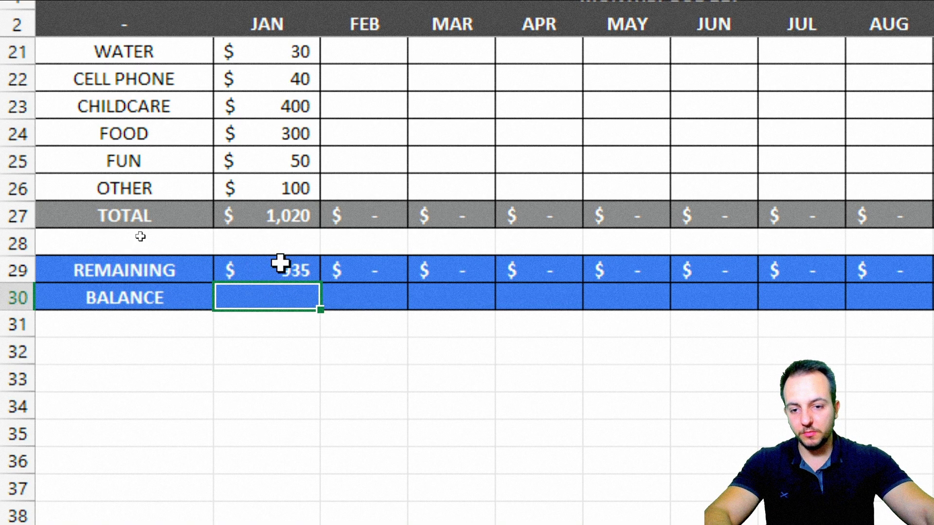
{"action": "left_click_drag", "start_coordinate": [269, 270], "coordinate": [262, 350]}
{"action": "left_click", "coordinate": [284, 302]}
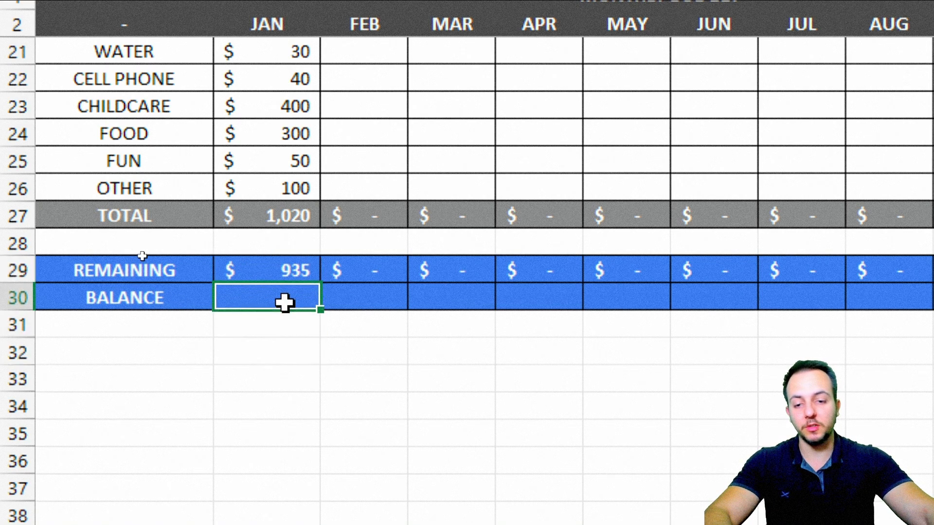
{"action": "left_click_drag", "start_coordinate": [275, 252], "coordinate": [271, 375]}
{"action": "left_click", "coordinate": [287, 298]}
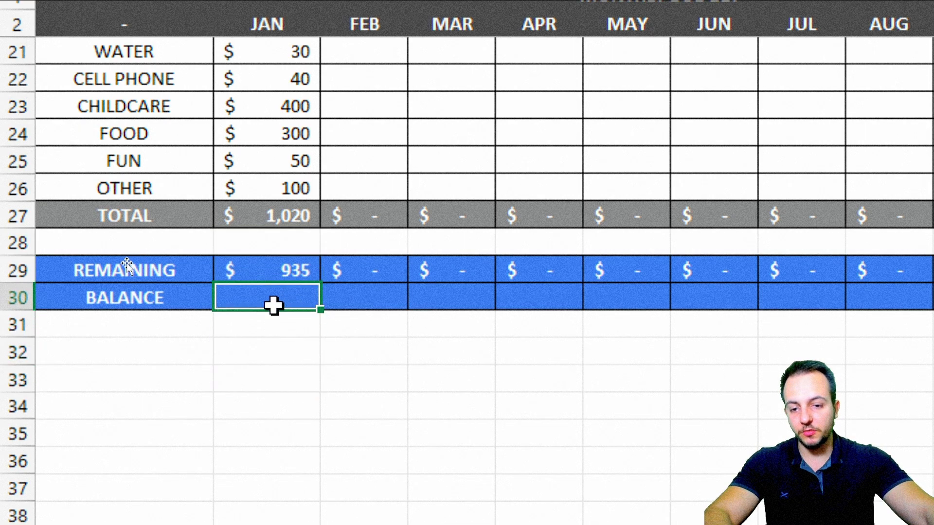
{"action": "type", "text": "="}
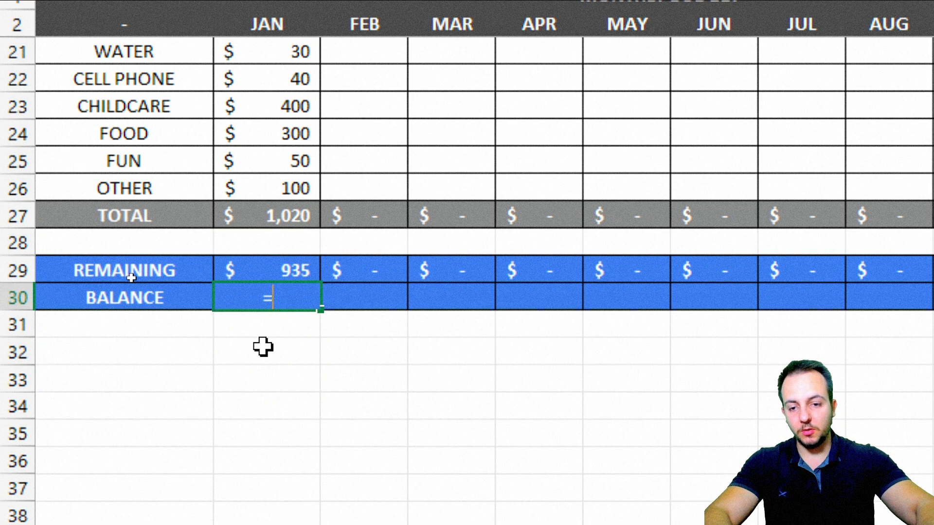
{"action": "left_click", "coordinate": [240, 269]}
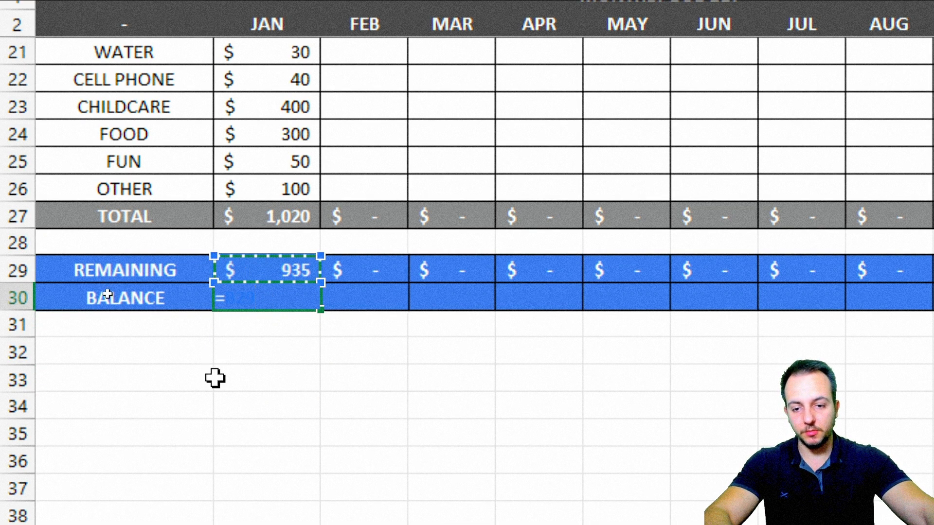
{"action": "key", "text": "Return"}
Enter =B30+C29 in C30 for February's balance and fill it across the BALANCE row to December in M30.
{"action": "left_click_drag", "start_coordinate": [330, 294], "coordinate": [813, 301]}
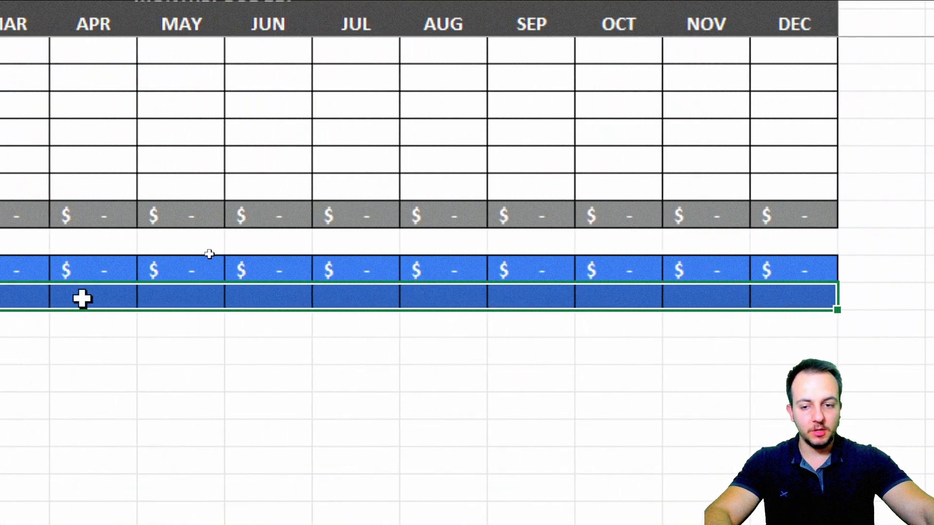
{"action": "left_click", "coordinate": [344, 298]}
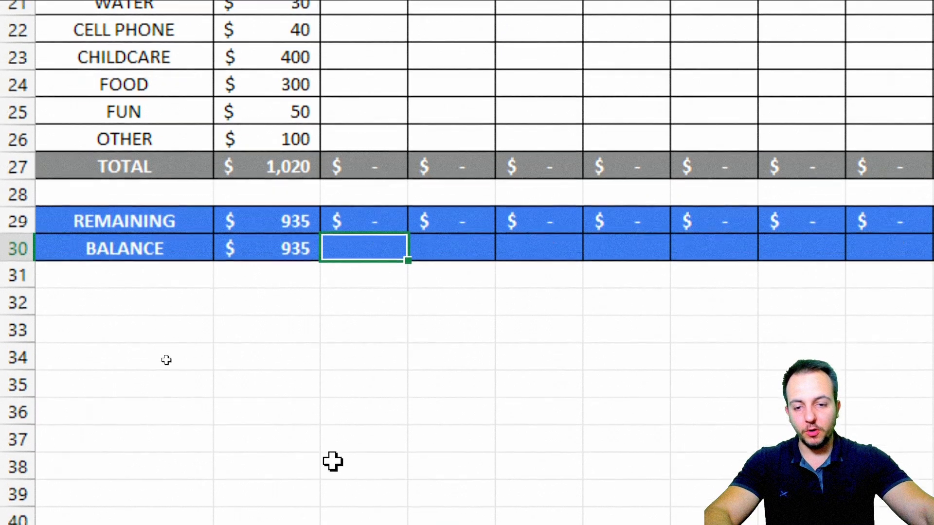
{"action": "type", "text": "="}
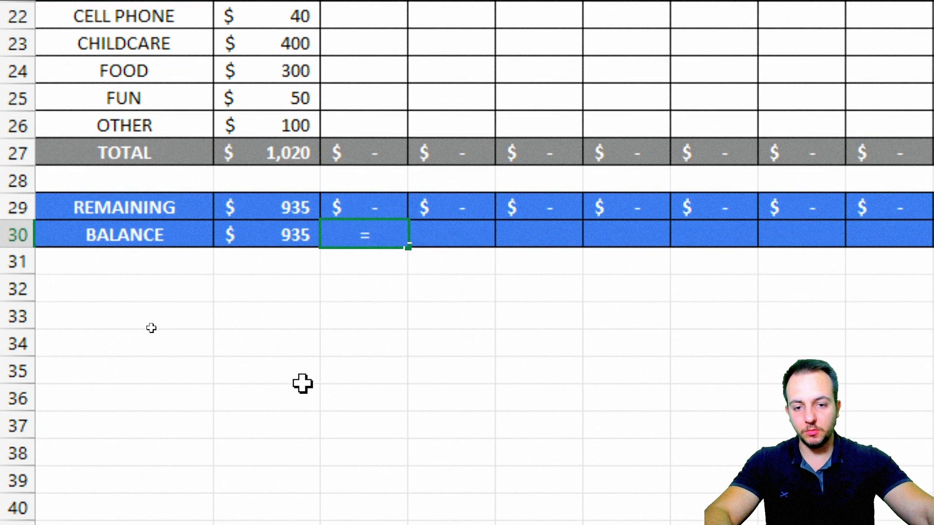
{"action": "left_click", "coordinate": [266, 232]}
{"action": "type", "text": "+"}
{"action": "left_click", "coordinate": [367, 203]}
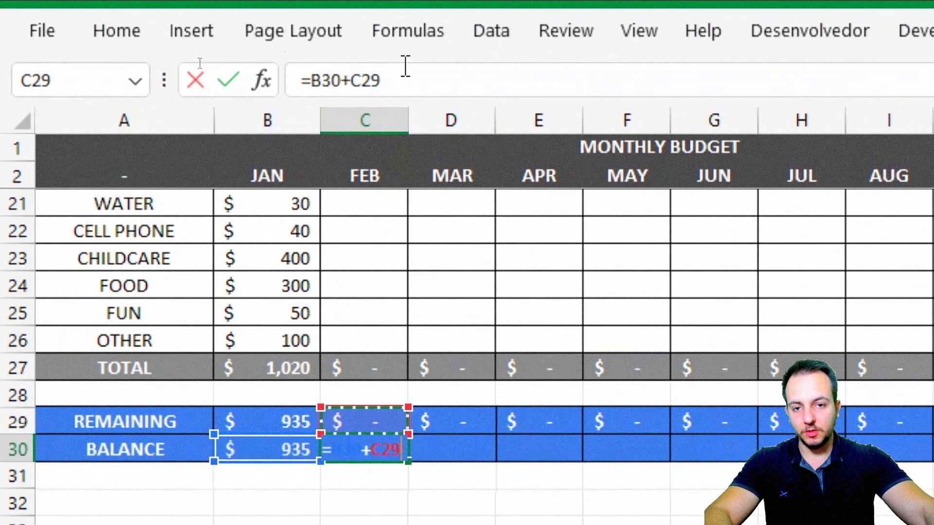
{"action": "scroll", "coordinate": [413, 67], "scroll_direction": "down", "scroll_amount": 2}
{"action": "left_click", "coordinate": [437, 85]}
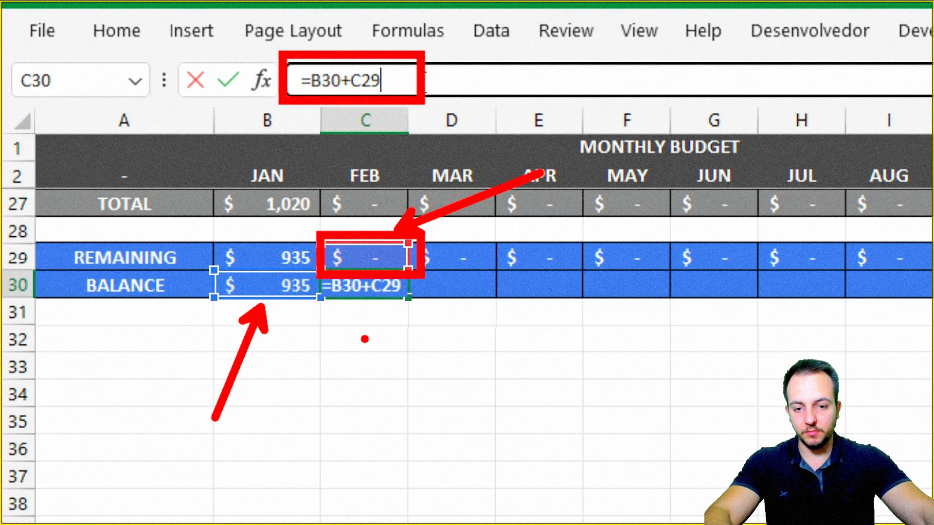
{"action": "key", "text": "Return"}
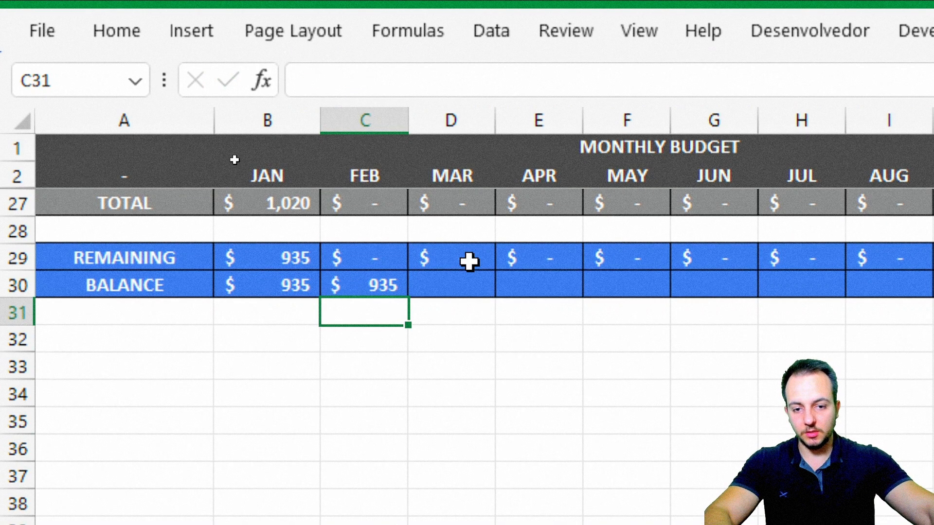
{"action": "left_click", "coordinate": [368, 282]}
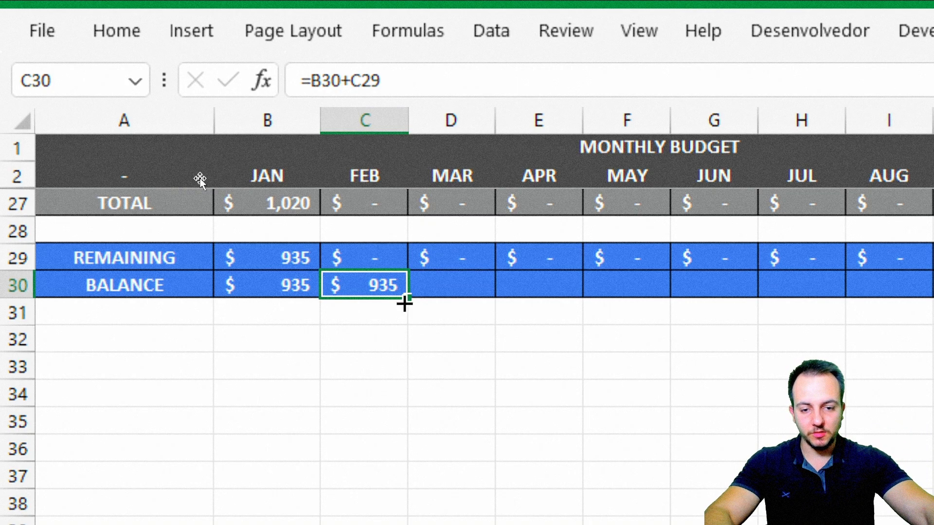
{"action": "left_click_drag", "start_coordinate": [404, 301], "coordinate": [933, 284]}
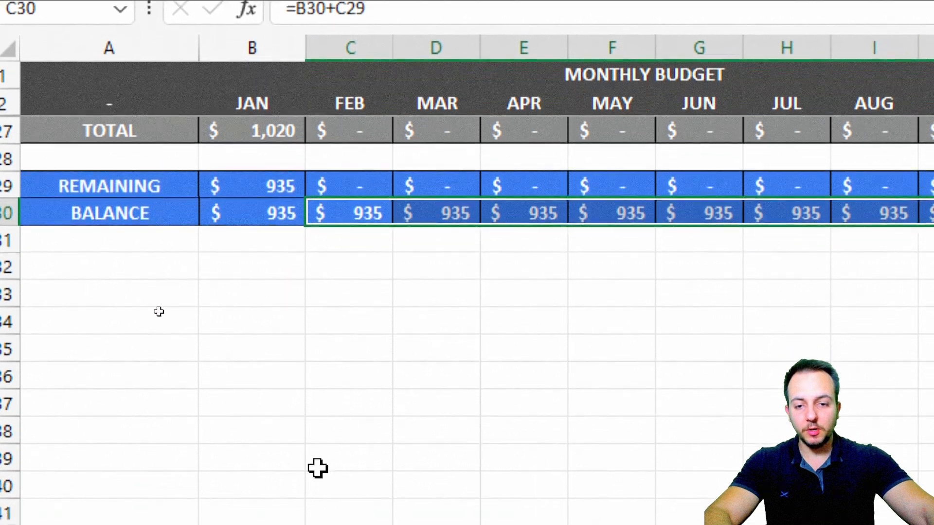
Review the BALANCE row across the months and the whole budget sheet from the income section down.
{"action": "left_click", "coordinate": [242, 396]}
{"action": "left_click", "coordinate": [252, 322]}
{"action": "left_click_drag", "start_coordinate": [264, 214], "coordinate": [669, 222]}
{"action": "left_click_drag", "start_coordinate": [683, 167], "coordinate": [933, 165]}
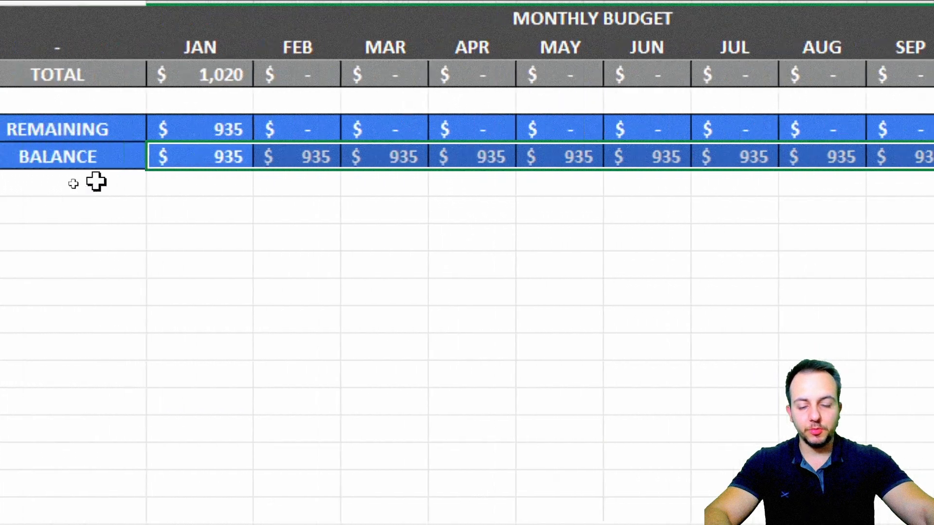
{"action": "left_click", "coordinate": [335, 266]}
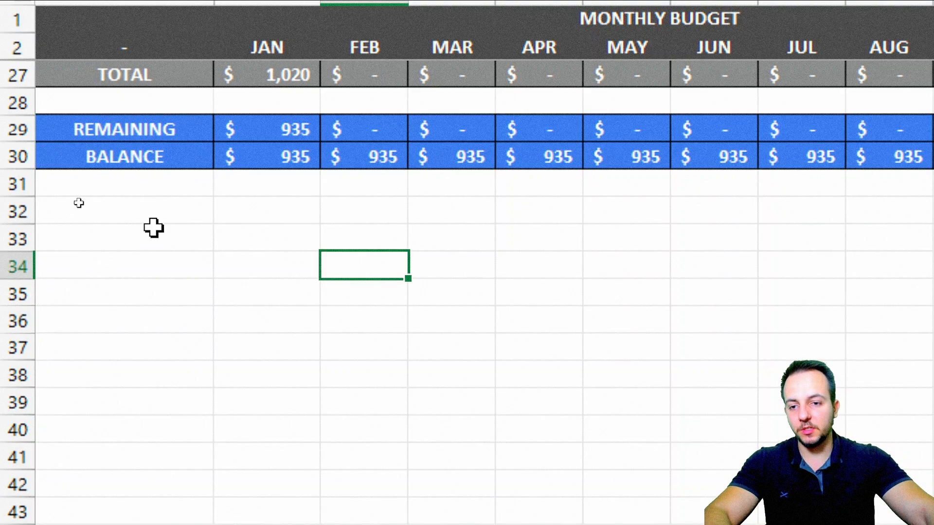
{"action": "left_click_drag", "start_coordinate": [146, 158], "coordinate": [535, 157]}
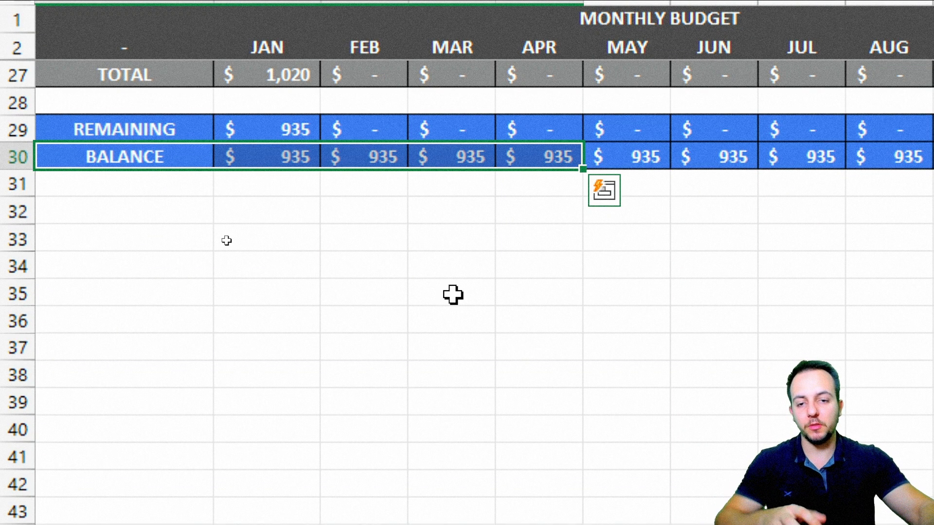
{"action": "scroll", "coordinate": [453, 295], "scroll_direction": "up", "scroll_amount": 8}
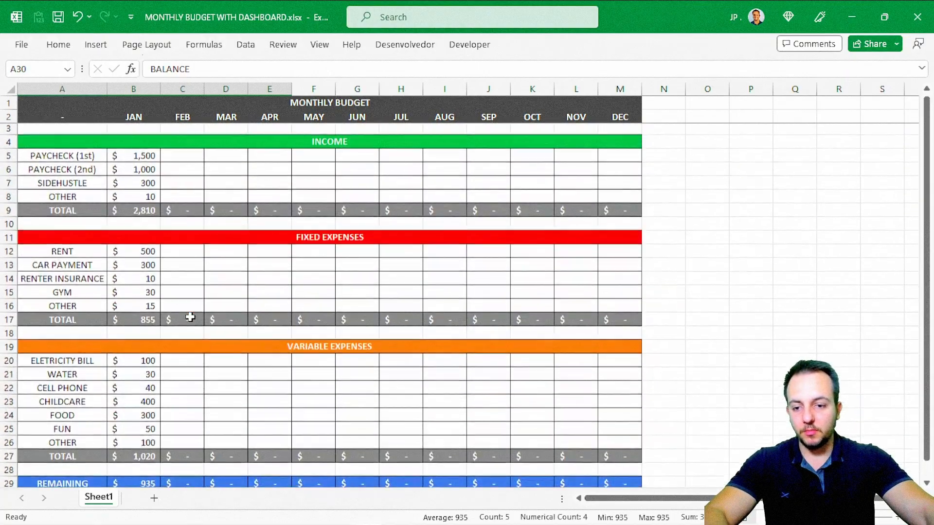
{"action": "left_click", "coordinate": [178, 161]}
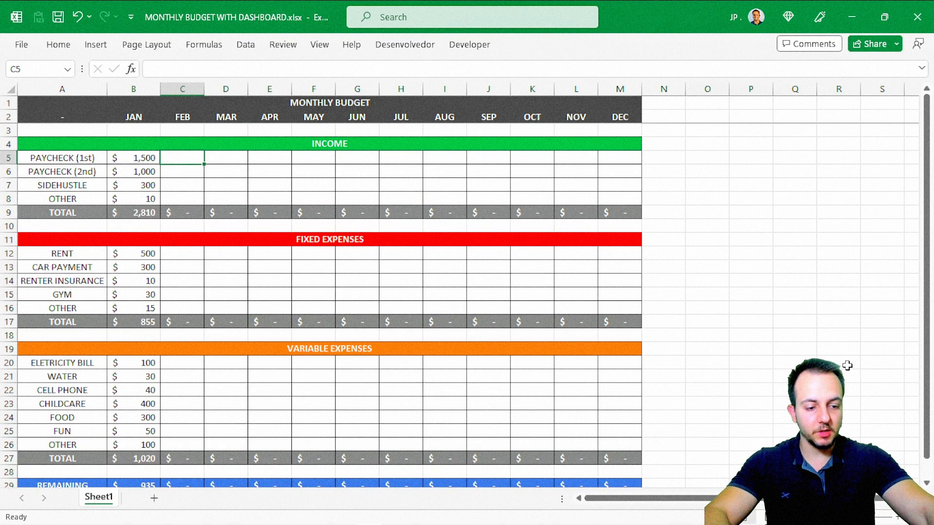
{"action": "scroll", "coordinate": [927, 488], "scroll_direction": "down", "scroll_amount": 3}
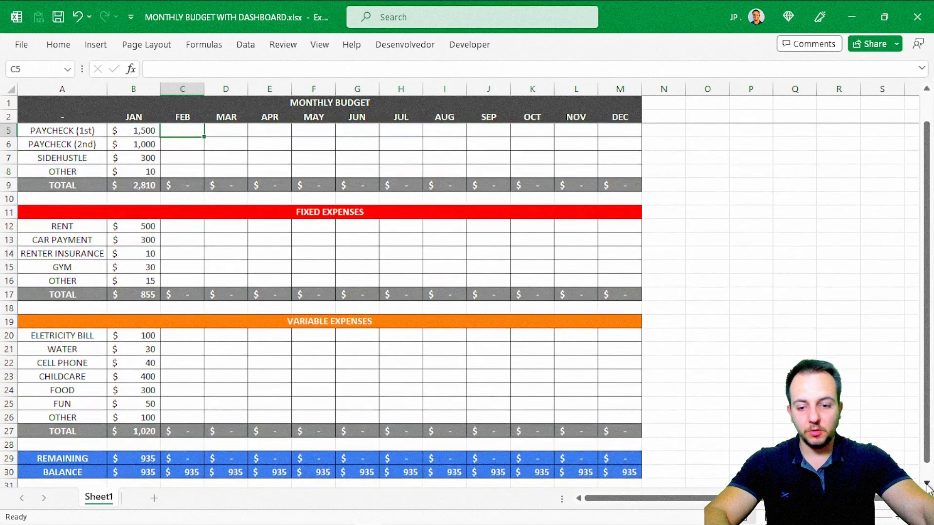
{"action": "left_click_drag", "start_coordinate": [927, 440], "coordinate": [928, 401]}
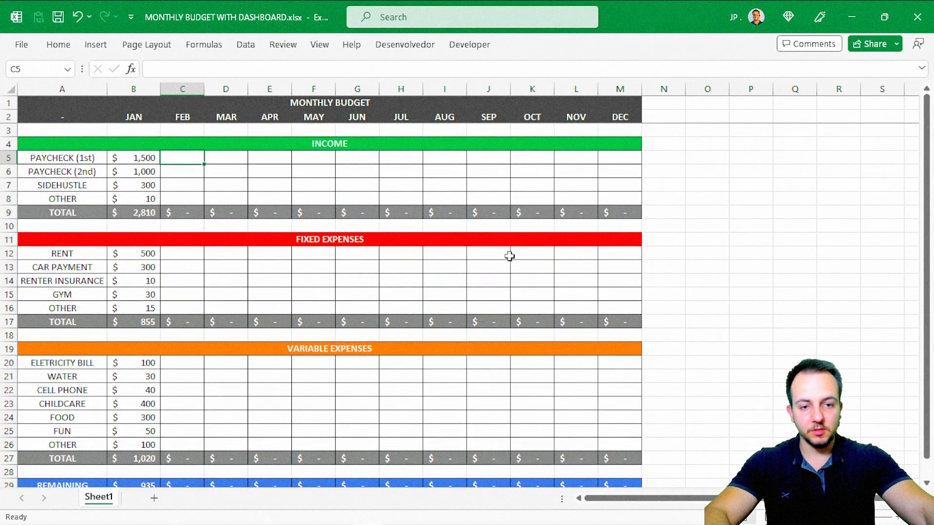
{"action": "left_click_drag", "start_coordinate": [134, 88], "coordinate": [620, 89]}
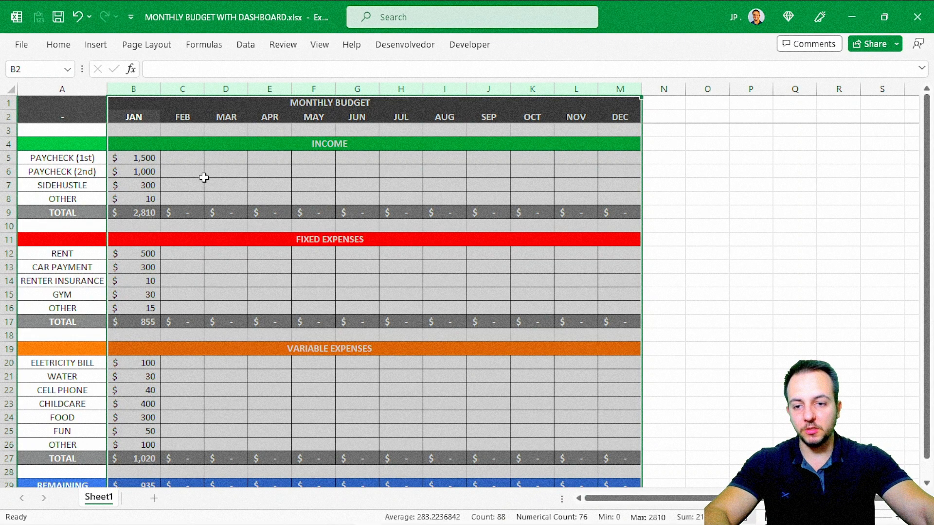
{"action": "left_click", "coordinate": [181, 162]}
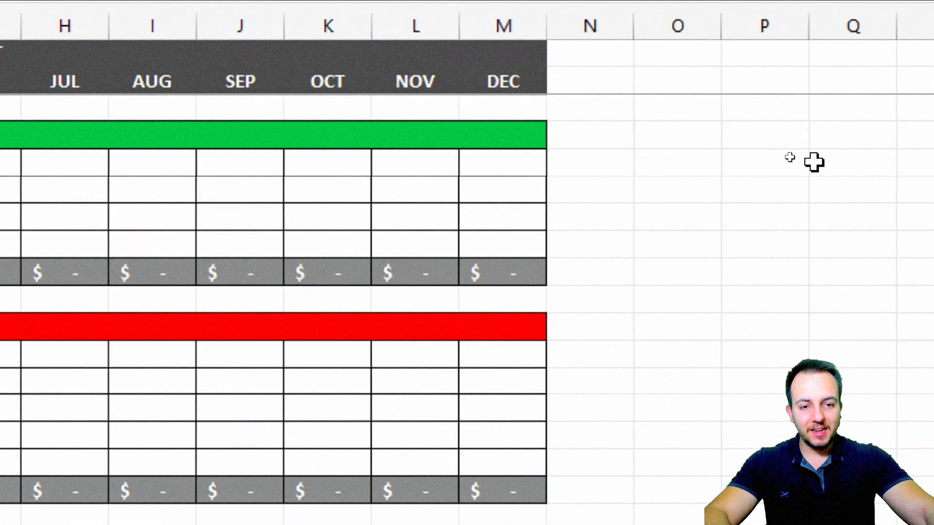
Enter the heading TOTAL in N4, beside the INCOME header after the December column.
{"action": "left_click", "coordinate": [667, 88]}
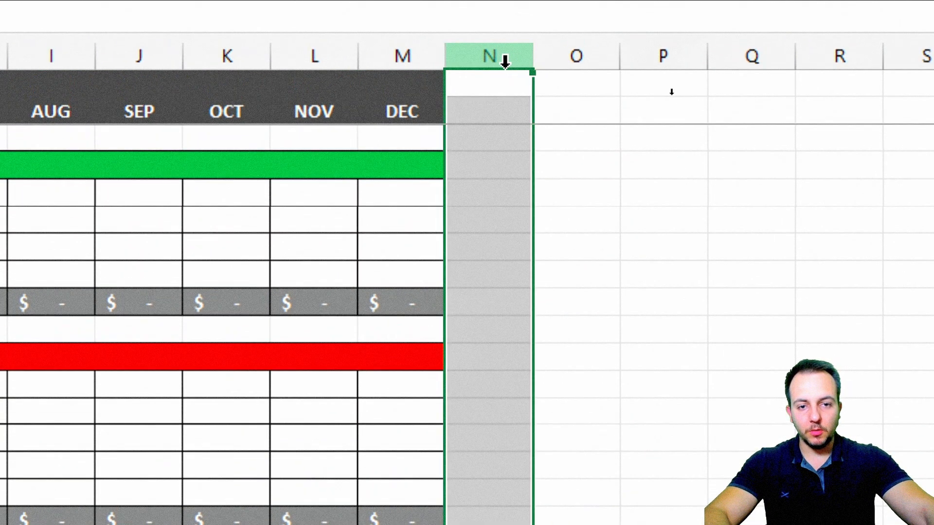
{"action": "left_click", "coordinate": [421, 55]}
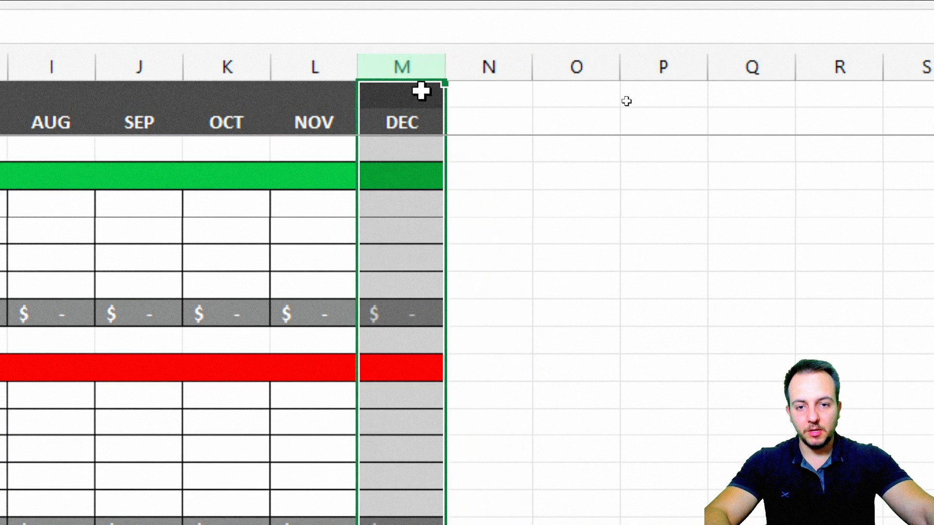
{"action": "left_click", "coordinate": [494, 181]}
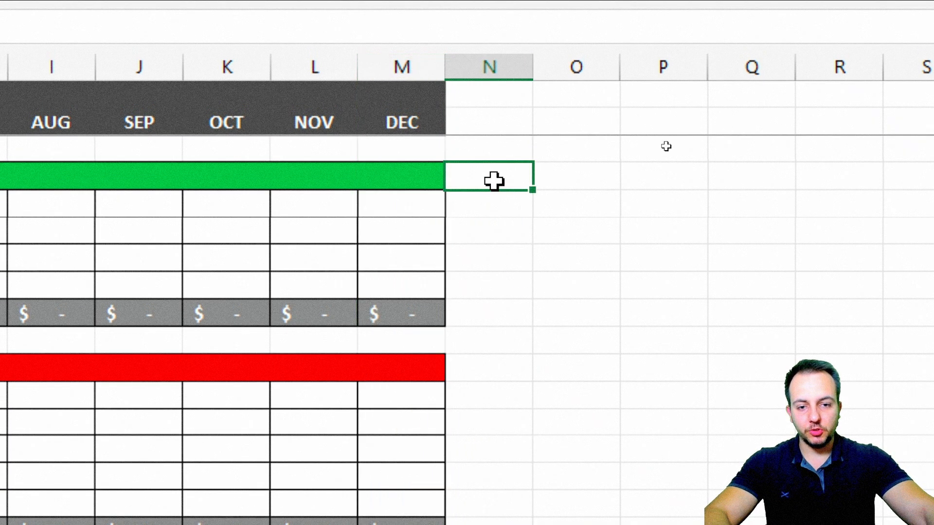
{"action": "type", "text": "TO"}
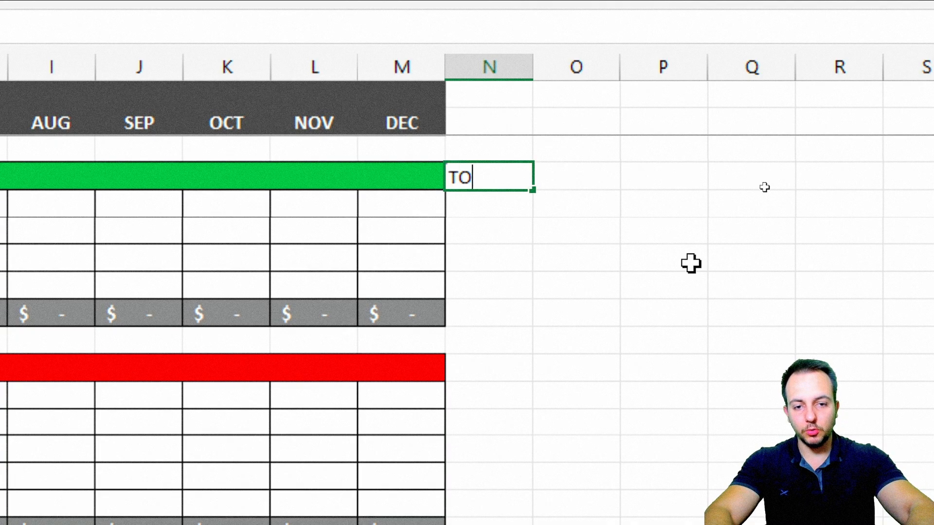
{"action": "type", "text": "TAL"}
{"action": "key", "text": "Return"}
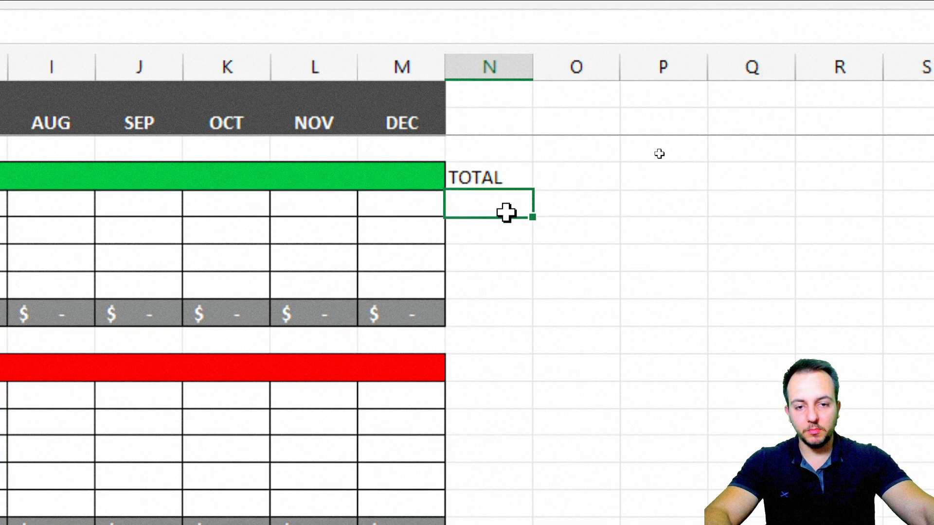
{"action": "left_click_drag", "start_coordinate": [521, 176], "coordinate": [489, 314]}
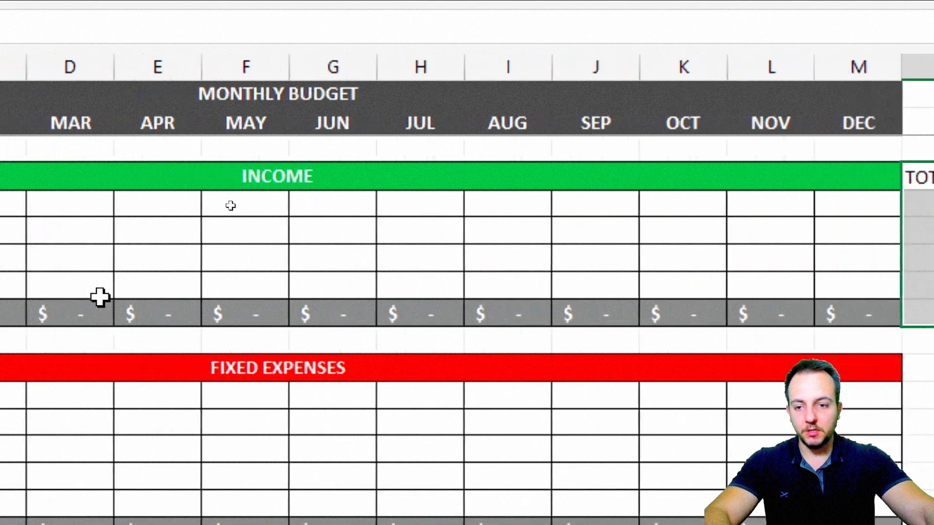
{"action": "left_click", "coordinate": [265, 418]}
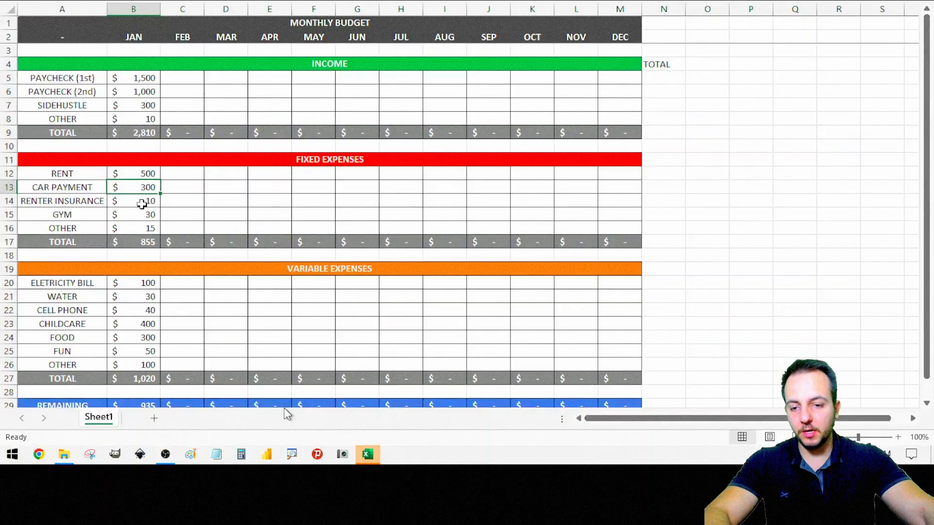
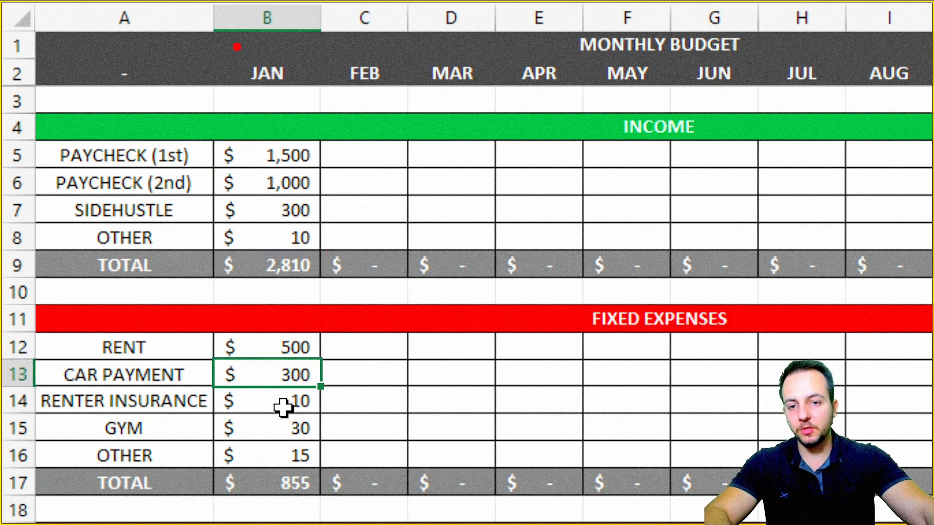
{"action": "left_click_drag", "start_coordinate": [201, 240], "coordinate": [327, 294]}
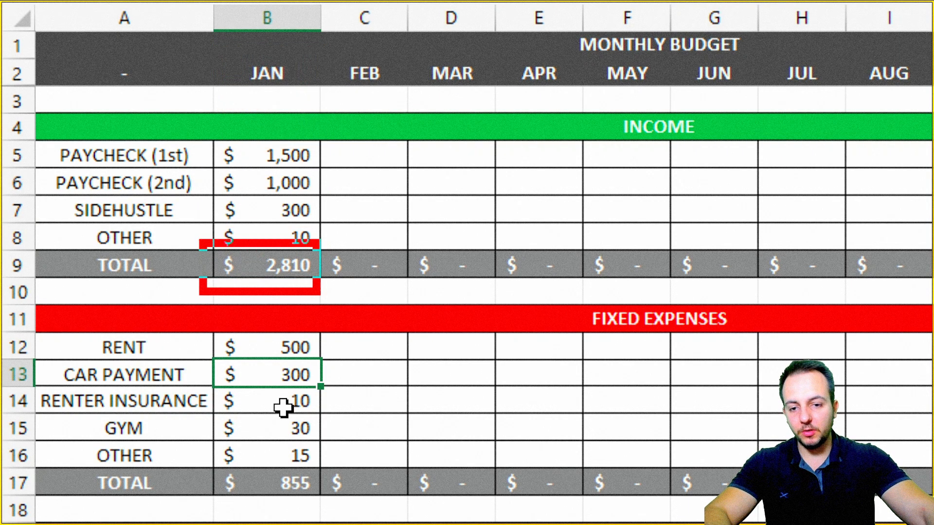
{"action": "left_click_drag", "start_coordinate": [205, 44], "coordinate": [322, 100]}
{"action": "key", "text": "Escape"}
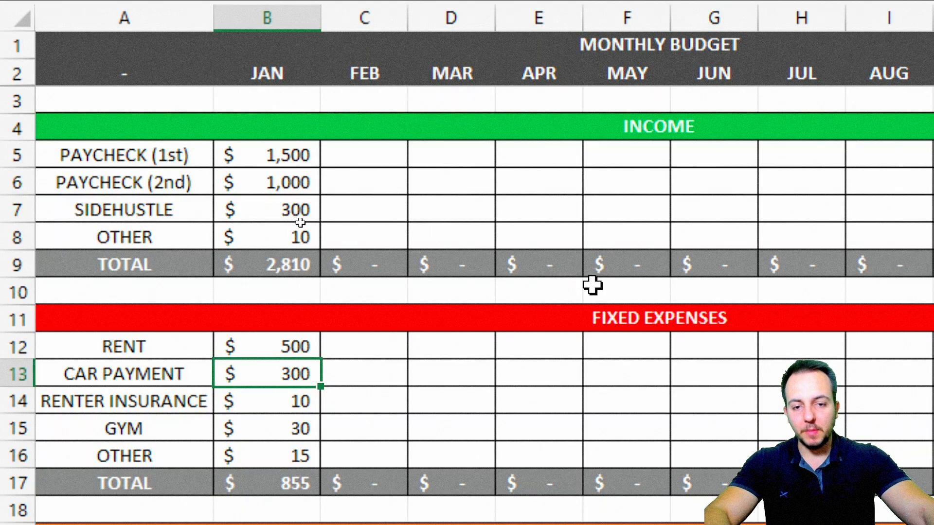
{"action": "key", "text": "ctrl+2"}
{"action": "mouse_move", "coordinate": [587, 112]}
{"action": "left_mouse_down"}
{"action": "mouse_move", "coordinate": [679, 244]}
{"action": "mouse_move", "coordinate": [679, 279]}
{"action": "left_mouse_up"}
{"action": "left_click_drag", "start_coordinate": [699, 202], "coordinate": [783, 155]}
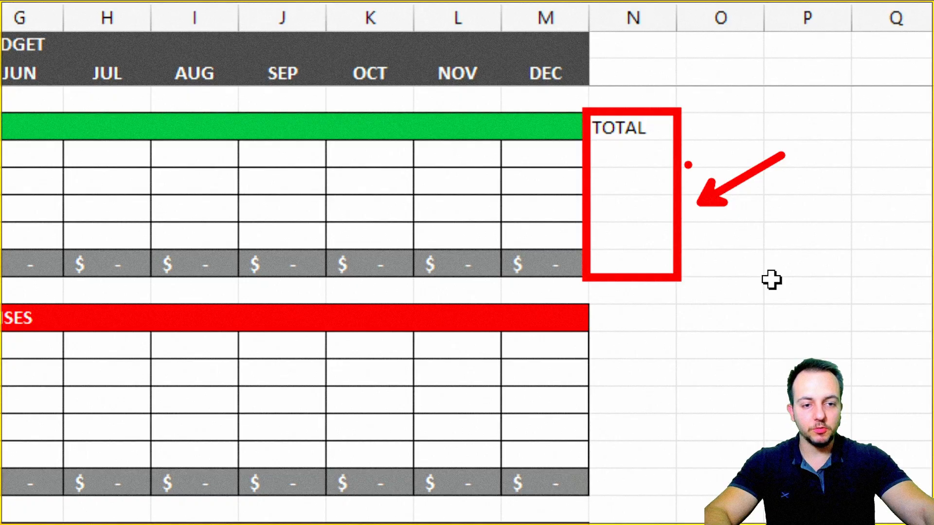
{"action": "key", "text": "Escape"}
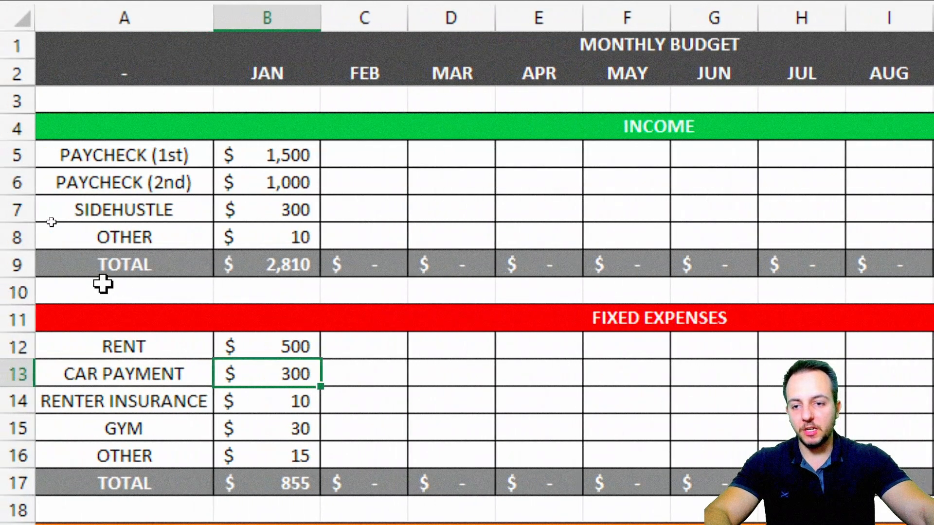
{"action": "key", "text": "ctrl+2"}
{"action": "left_click_drag", "start_coordinate": [37, 125], "coordinate": [206, 171]}
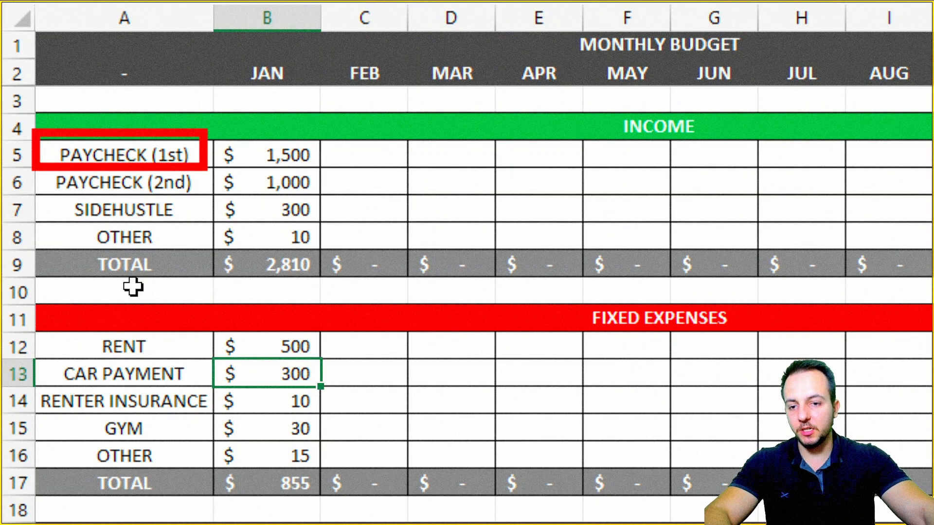
{"action": "key", "text": "e"}
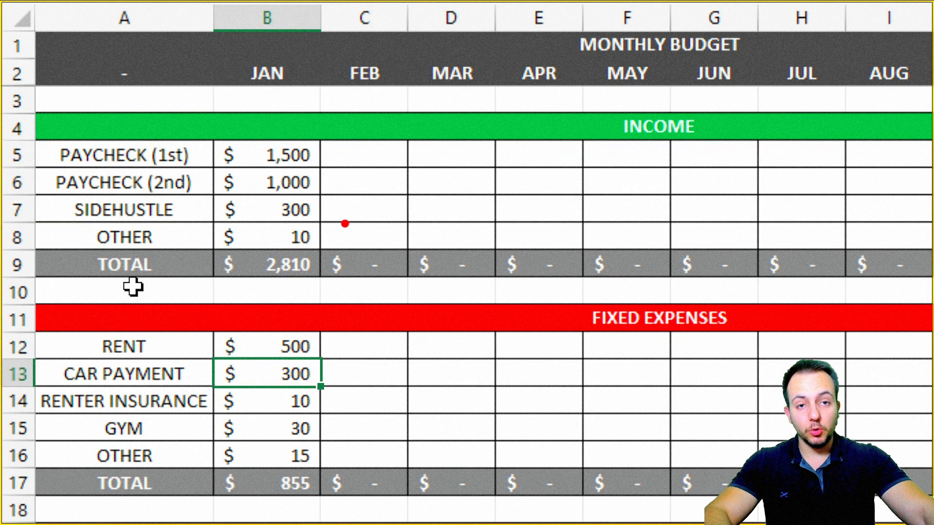
{"action": "left_click_drag", "start_coordinate": [59, 191], "coordinate": [200, 227]}
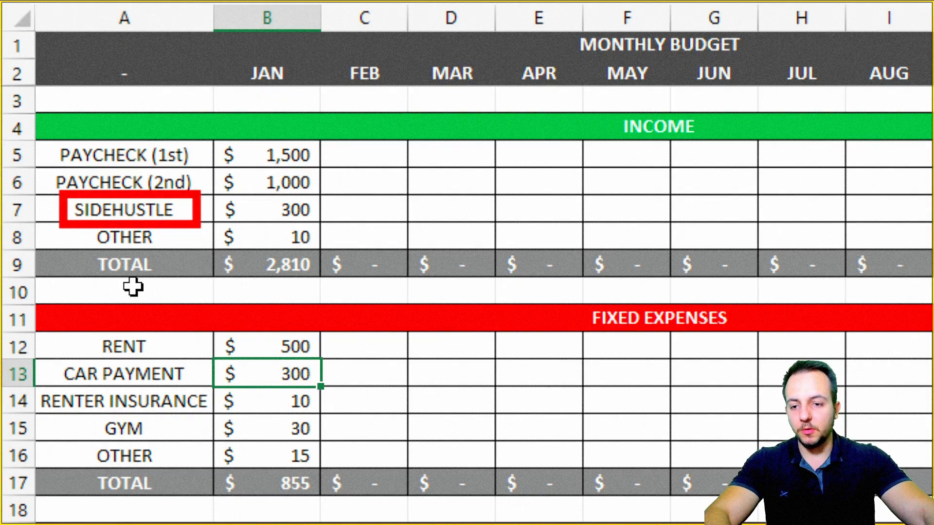
{"action": "key", "text": "Escape"}
{"action": "scroll", "coordinate": [598, 287], "scroll_direction": "right", "scroll_amount": 3}
{"action": "left_click", "coordinate": [643, 120]}
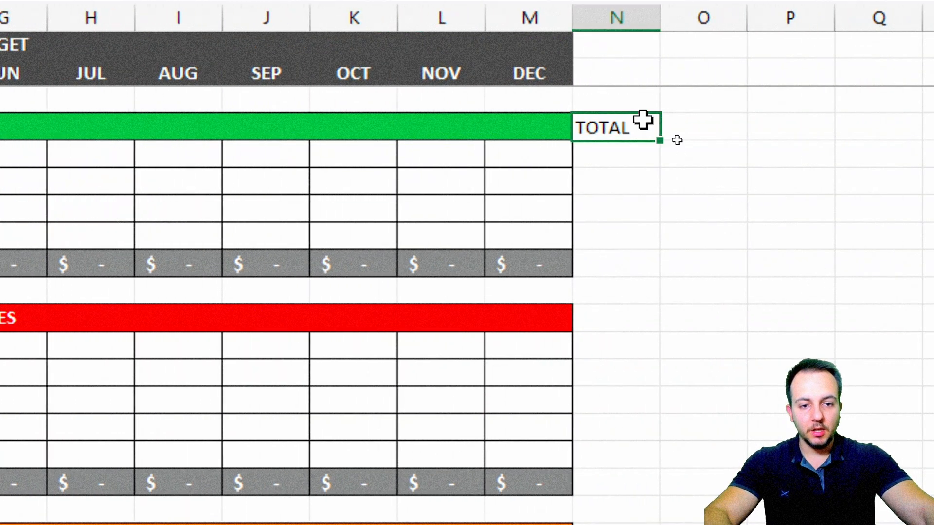
{"action": "left_click_drag", "start_coordinate": [621, 139], "coordinate": [620, 252]}
{"action": "scroll", "coordinate": [26, 151], "scroll_direction": "left", "scroll_amount": 3}
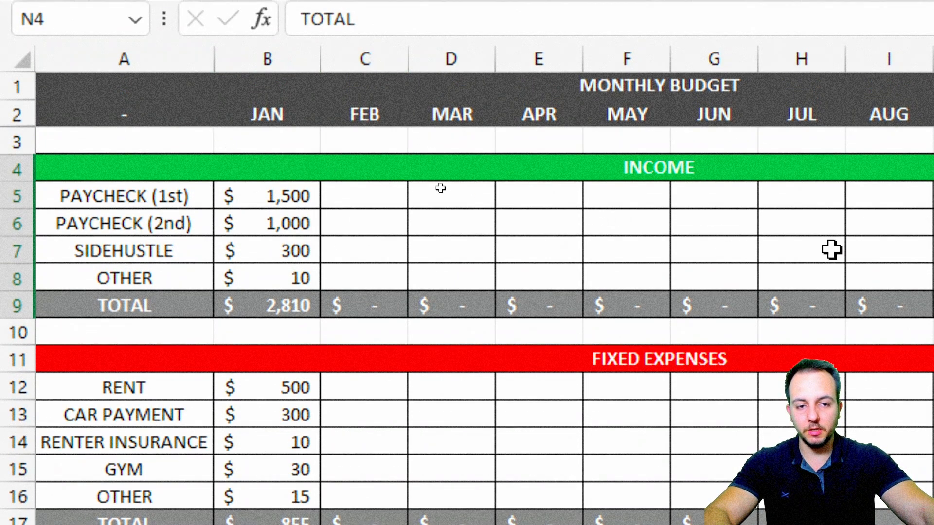
Enter =SUM(B5:M5) in N5 to total the first paycheck across all twelve months.
{"action": "left_click", "coordinate": [531, 192]}
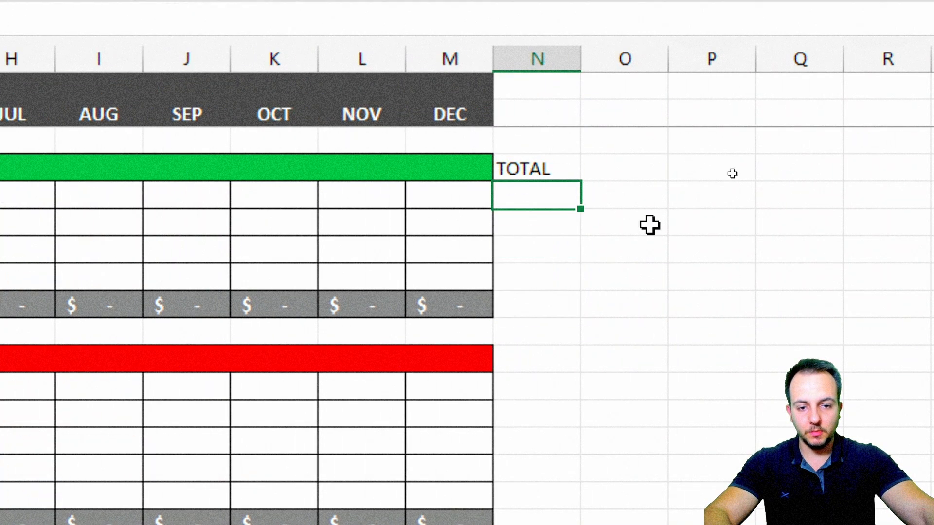
{"action": "type", "text": "=SUM"}
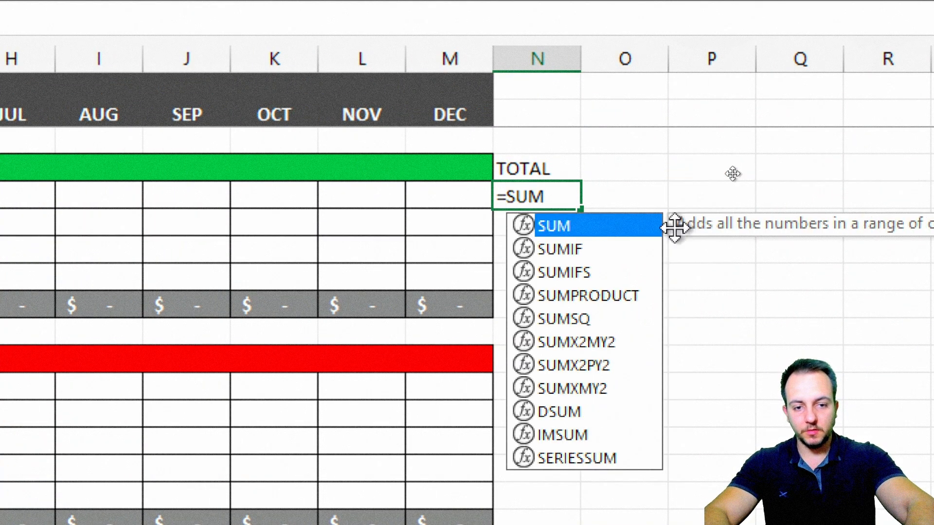
{"action": "double_click", "coordinate": [587, 229]}
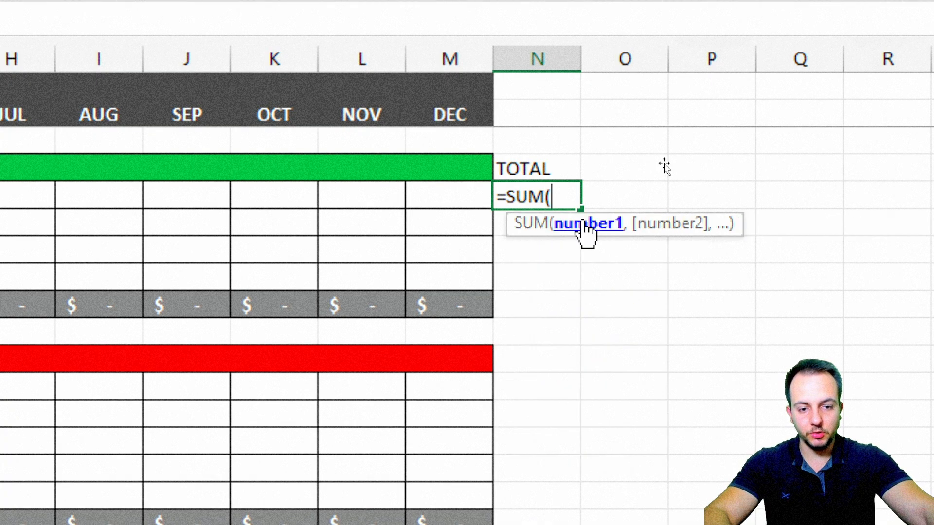
{"action": "left_click_drag", "start_coordinate": [456, 196], "coordinate": [0, 208]}
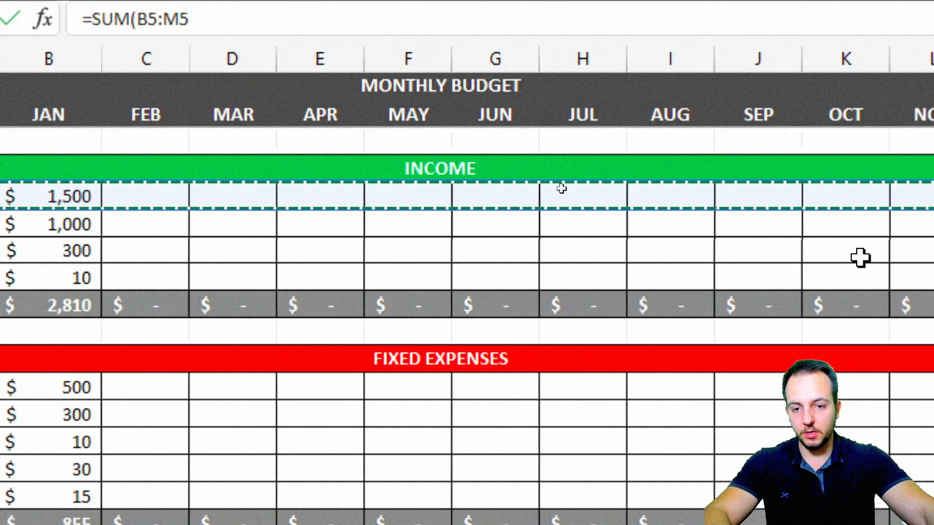
{"action": "key", "text": "Return"}
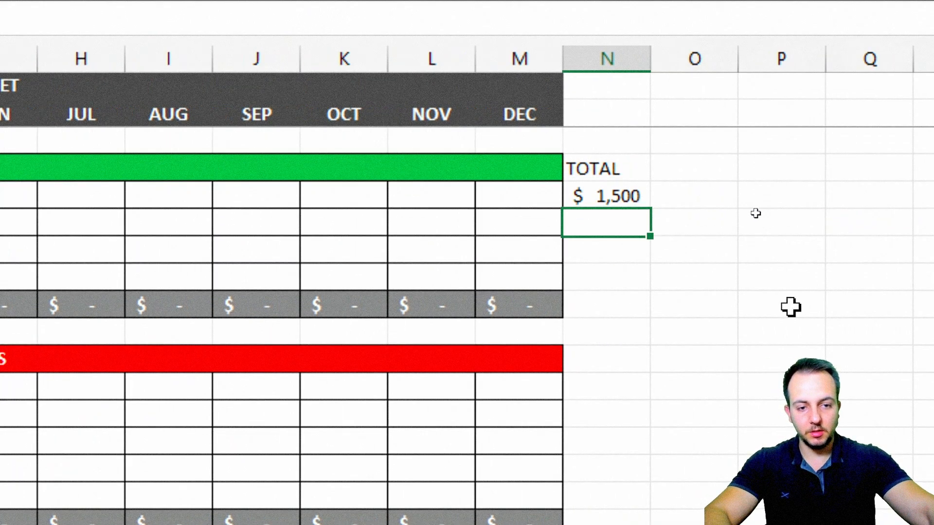
Fill the yearly sum formula from N5 down through the income TOTAL row in N9.
{"action": "left_click", "coordinate": [615, 198]}
{"action": "left_click_drag", "start_coordinate": [652, 209], "coordinate": [605, 331]}
{"action": "left_click", "coordinate": [602, 300]}
{"action": "left_click_drag", "start_coordinate": [616, 298], "coordinate": [236, 306]}
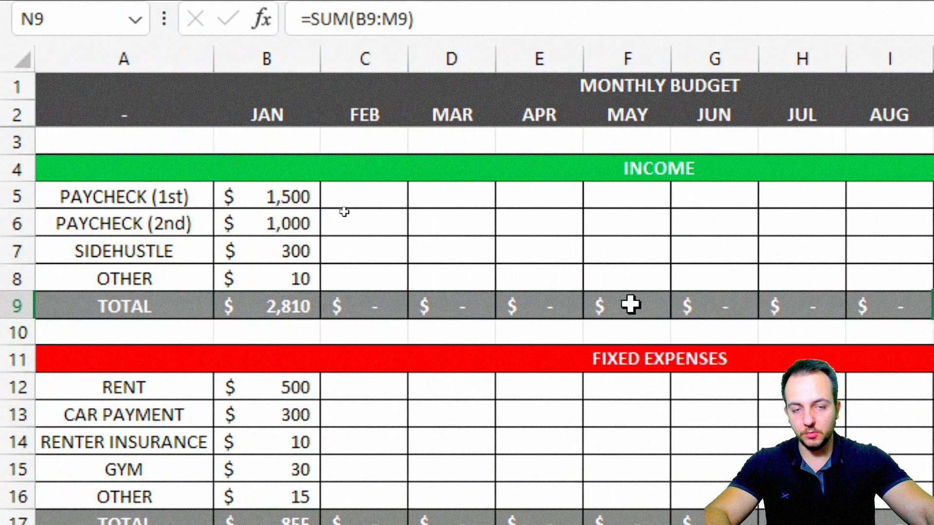
Format N4:N9 with bold, centred white text, a dark grey fill and borders, and widen column N.
{"action": "left_click_drag", "start_coordinate": [567, 180], "coordinate": [516, 297]}
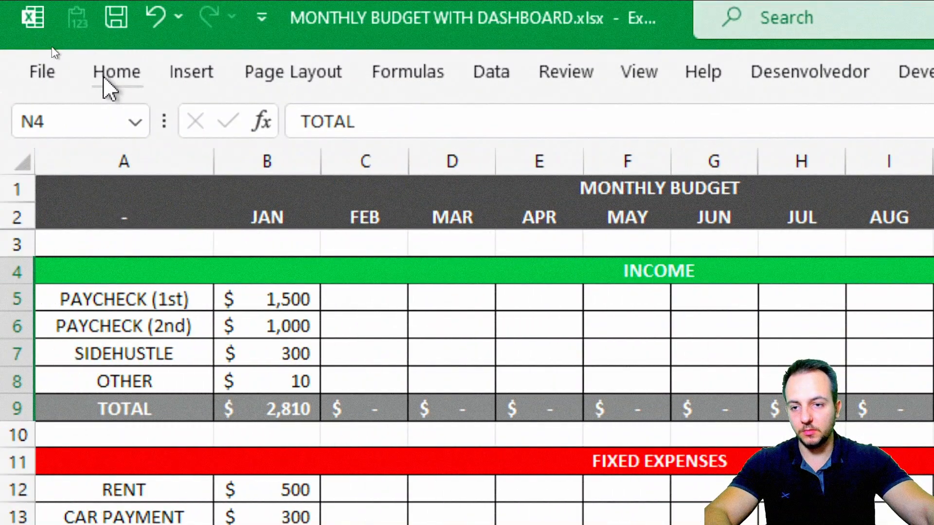
{"action": "left_click", "coordinate": [103, 75]}
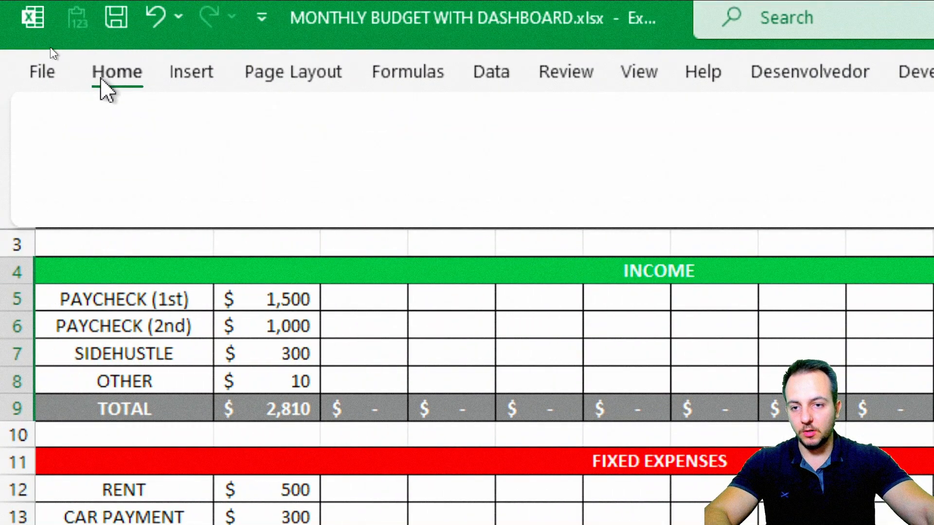
{"action": "left_click", "coordinate": [182, 170]}
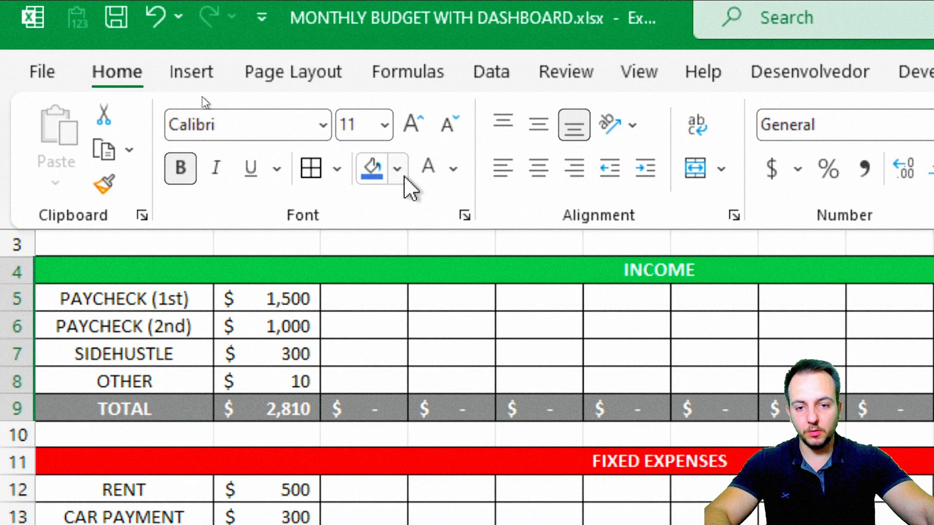
{"action": "left_click", "coordinate": [403, 177]}
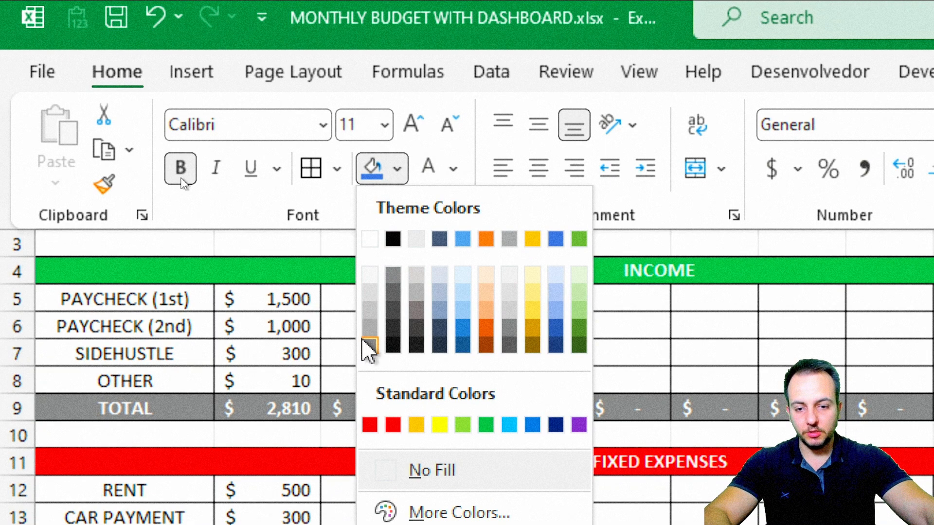
{"action": "left_click", "coordinate": [366, 346]}
{"action": "left_click", "coordinate": [539, 171]}
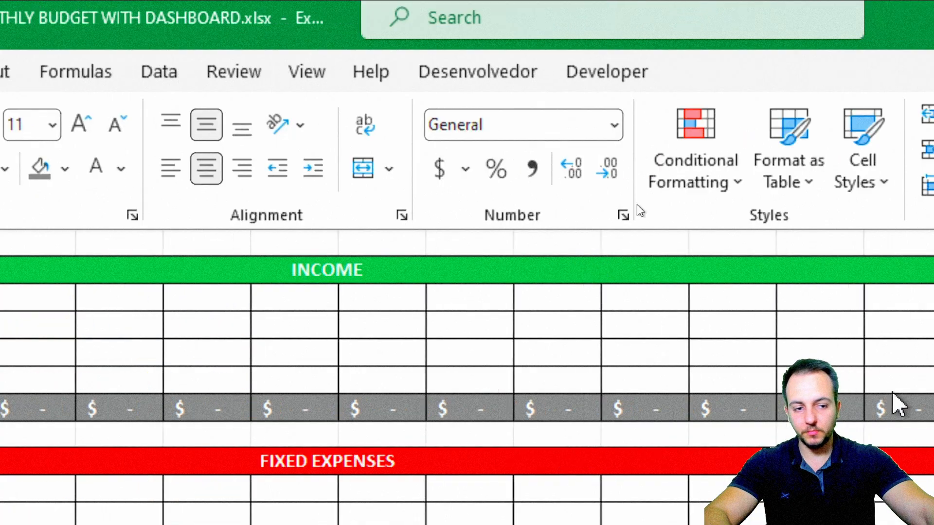
{"action": "left_click", "coordinate": [826, 403]}
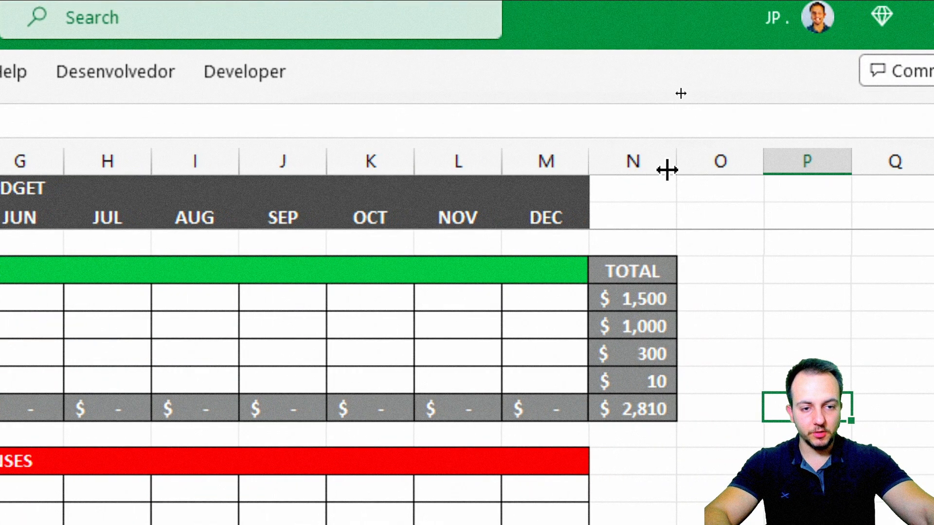
{"action": "left_click_drag", "start_coordinate": [667, 170], "coordinate": [670, 171]}
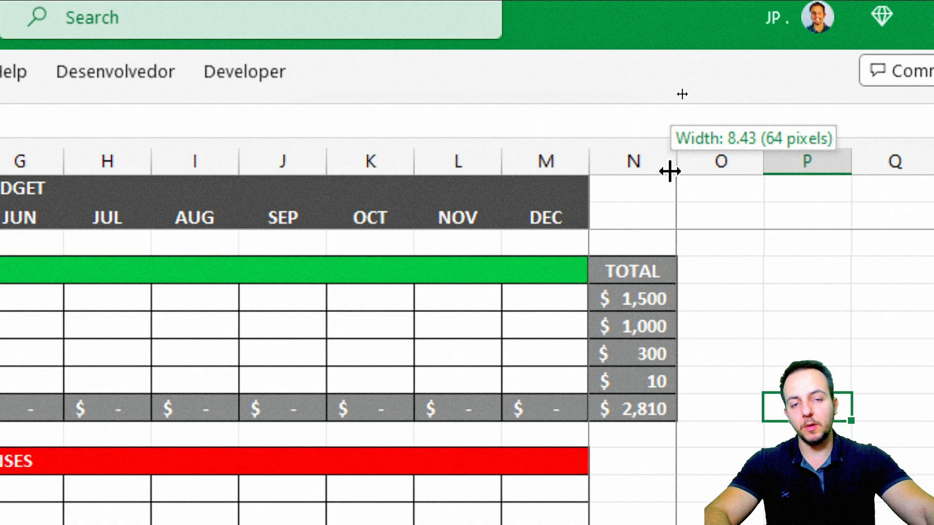
{"action": "left_click_drag", "start_coordinate": [670, 170], "coordinate": [711, 176]}
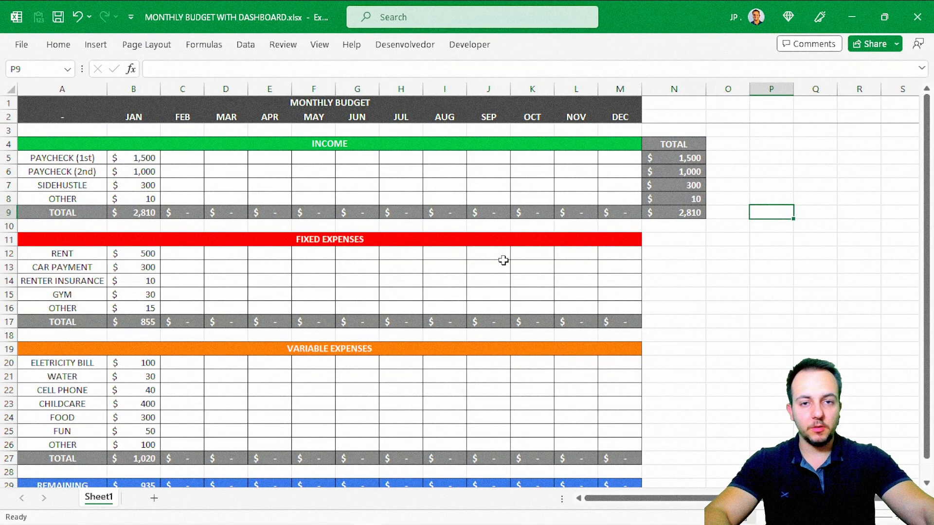
Copy the yearly total block N4:N9 to N11 beside FIXED EXPENSES and to N19 beside VARIABLE EXPENSES.
{"action": "left_click_drag", "start_coordinate": [659, 144], "coordinate": [671, 212]}
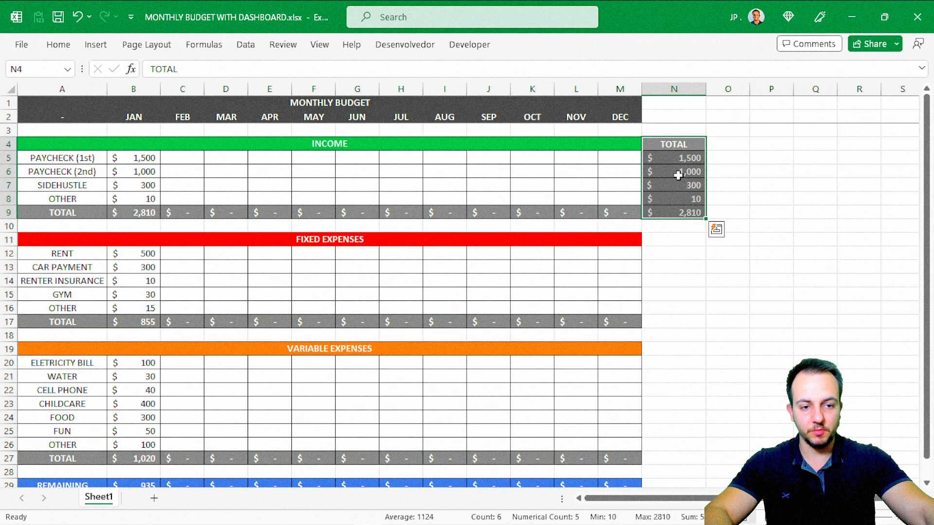
{"action": "key", "text": "ctrl+c"}
{"action": "left_click", "coordinate": [664, 240]}
{"action": "key", "text": "ctrl+v"}
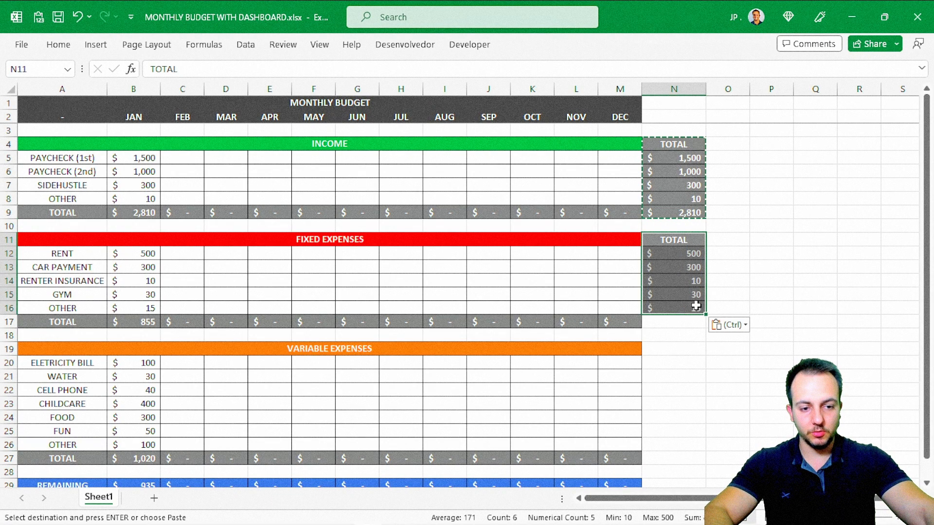
{"action": "left_click", "coordinate": [675, 355]}
{"action": "key", "text": "ctrl+v"}
{"action": "left_click", "coordinate": [753, 334]}
{"action": "key", "text": "ctrl"}
Fill the fixed expenses yearly total formula from N16 down to the TOTAL row in N17.
{"action": "left_click", "coordinate": [681, 308]}
{"action": "left_click", "coordinate": [682, 308]}
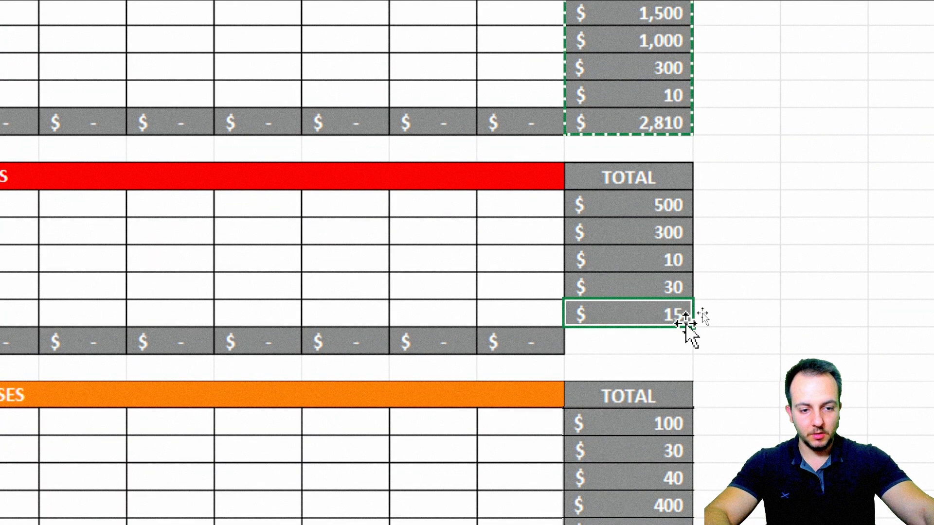
{"action": "left_click_drag", "start_coordinate": [692, 322], "coordinate": [673, 346]}
{"action": "left_click_drag", "start_coordinate": [603, 335], "coordinate": [630, 184]}
{"action": "key", "text": "shift+space"}
{"action": "left_click", "coordinate": [656, 223]}
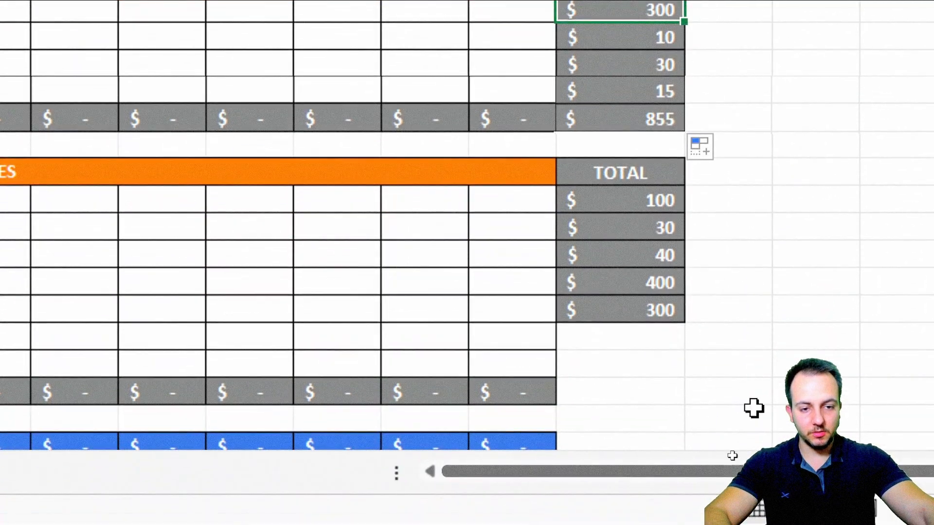
Fill the variable expenses yearly total formula from N24 down through the TOTAL row in N27.
{"action": "left_click", "coordinate": [659, 384]}
{"action": "left_click_drag", "start_coordinate": [691, 324], "coordinate": [652, 393]}
{"action": "left_click", "coordinate": [614, 166]}
{"action": "left_click", "coordinate": [250, 265]}
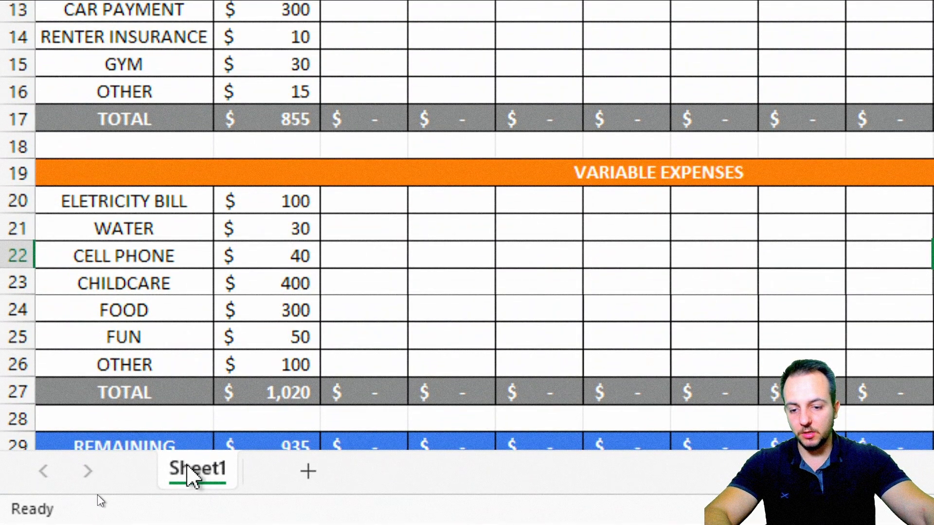
Rename the budget worksheet from Sheet1 to CASH FLOW.
{"action": "right_click", "coordinate": [198, 471]}
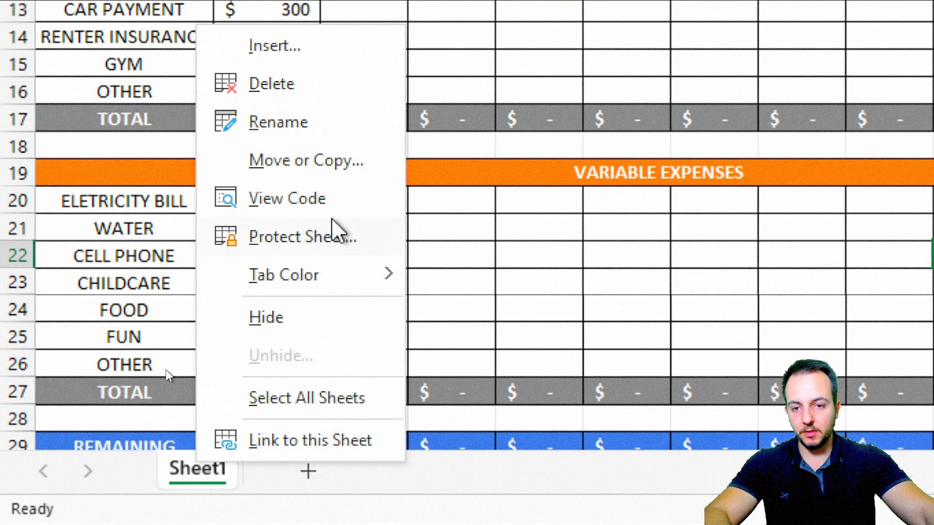
{"action": "left_click", "coordinate": [331, 124]}
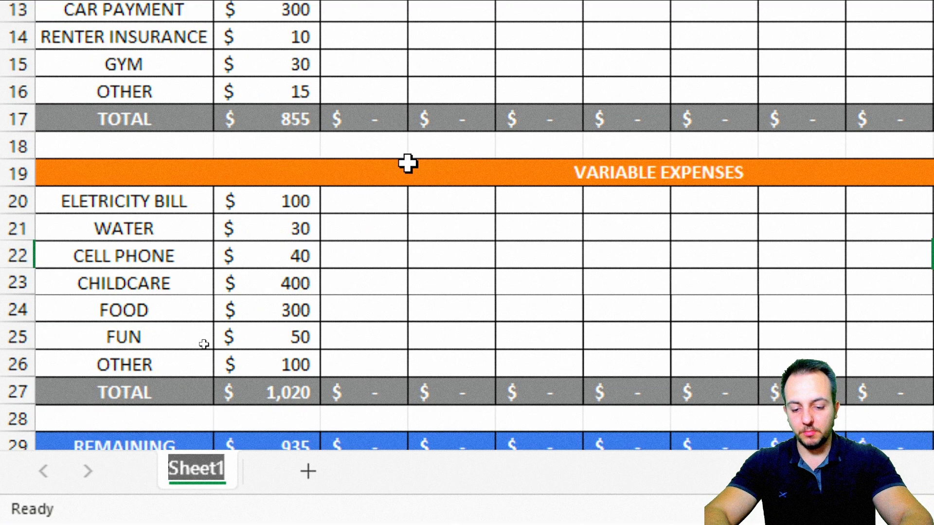
{"action": "type", "text": "CASHFLOW"}
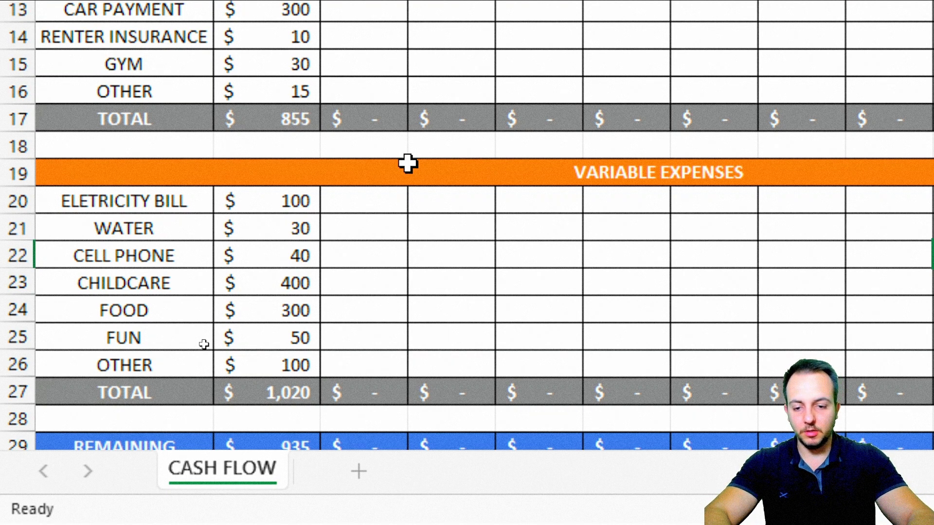
{"action": "key", "text": "Return"}
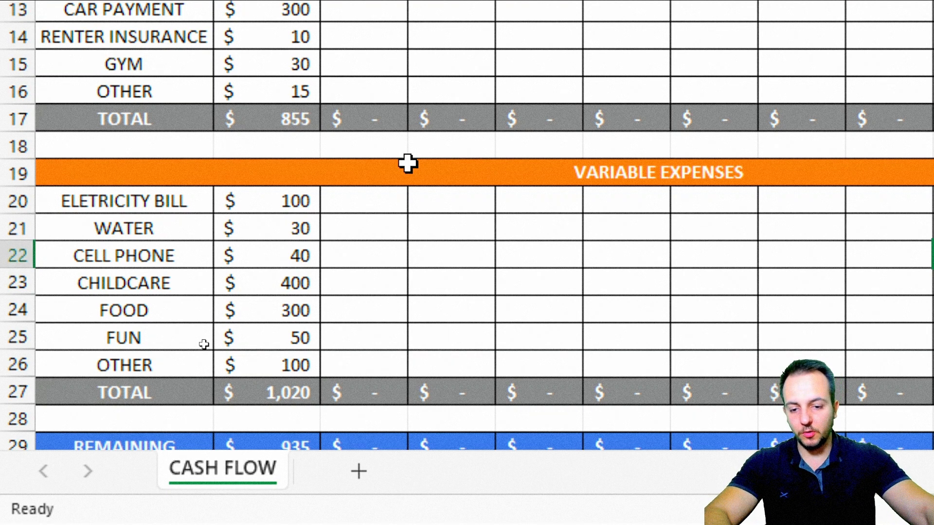
Add a new worksheet after CASH FLOW and name it DASHBOARD.
{"action": "left_click", "coordinate": [358, 471]}
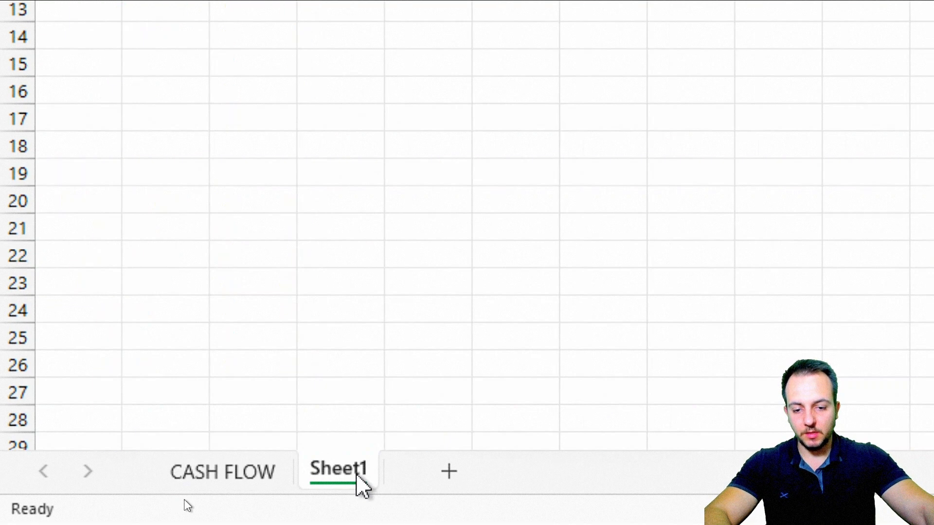
{"action": "double_click", "coordinate": [349, 476]}
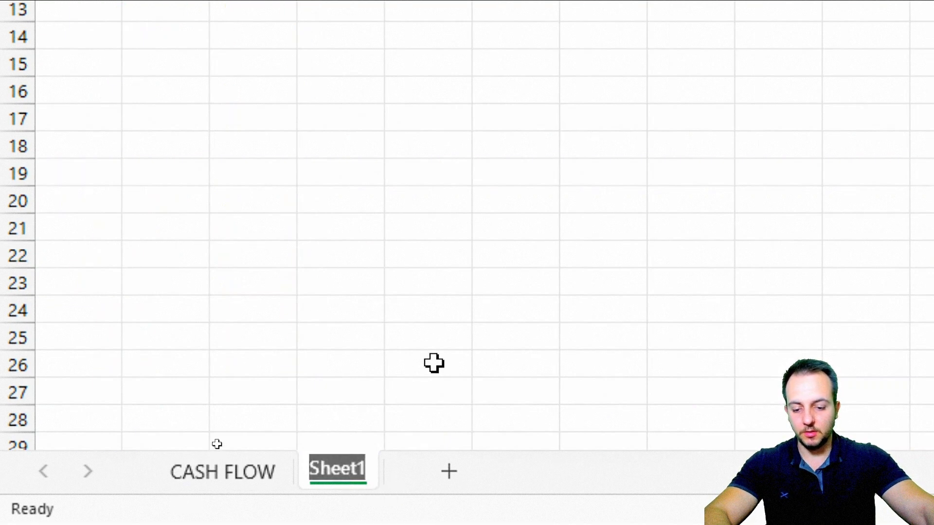
{"action": "type", "text": "DASHBOARD"}
{"action": "key", "text": "Return"}
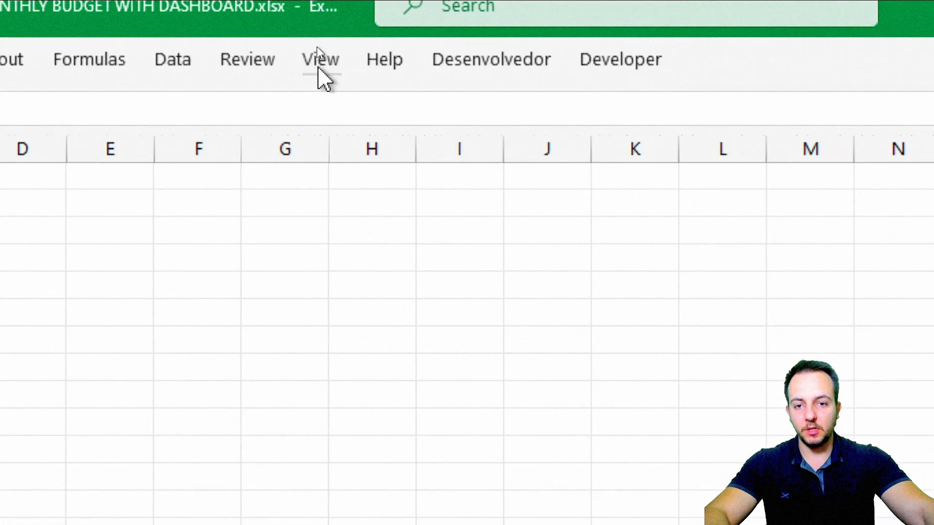
Hide the gridlines on the DASHBOARD sheet.
{"action": "left_click", "coordinate": [319, 44]}
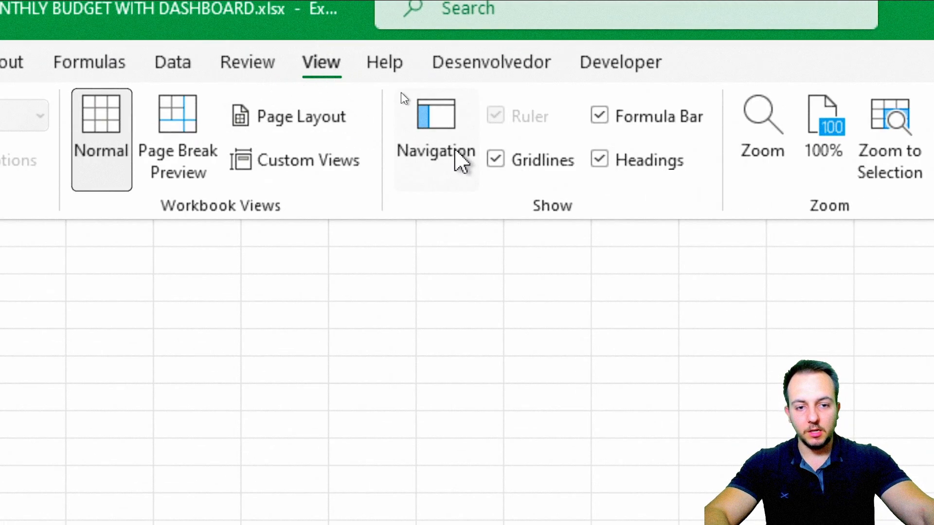
{"action": "left_click", "coordinate": [541, 163]}
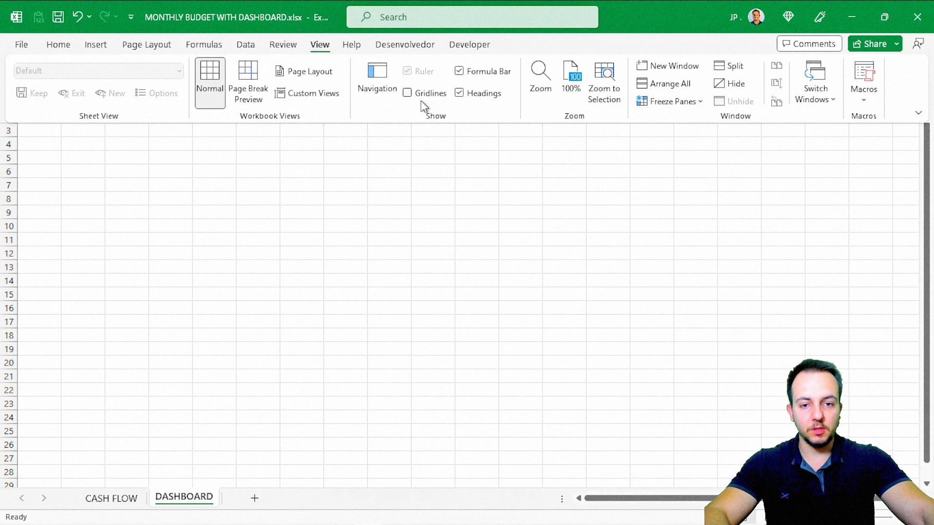
{"action": "left_click", "coordinate": [410, 205]}
{"action": "key", "text": "ctrl+2"}
{"action": "left_click_drag", "start_coordinate": [267, 186], "coordinate": [267, 283]}
{"action": "left_click_drag", "start_coordinate": [319, 186], "coordinate": [307, 280]}
{"action": "left_click_drag", "start_coordinate": [235, 250], "coordinate": [372, 238]}
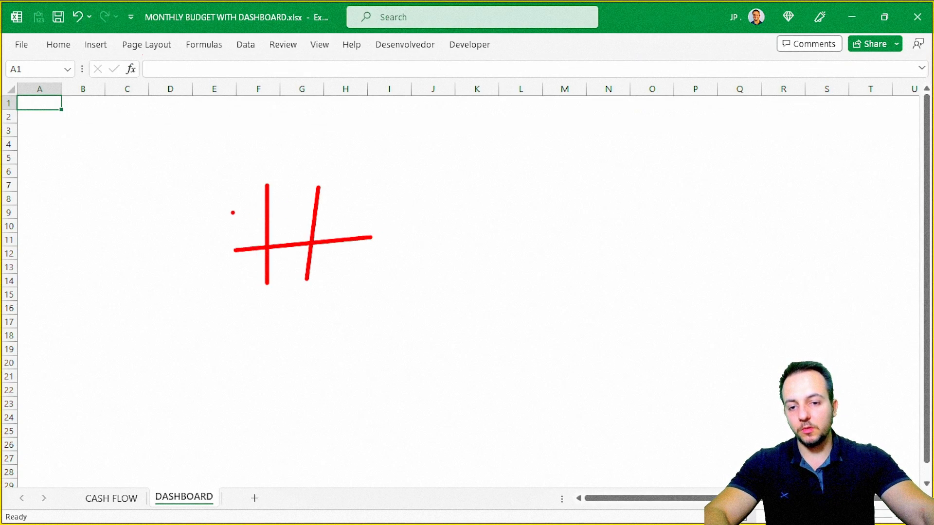
{"action": "left_click_drag", "start_coordinate": [231, 212], "coordinate": [339, 212]}
{"action": "mouse_move", "coordinate": [89, 154]}
{"action": "left_mouse_down"}
{"action": "mouse_move", "coordinate": [152, 308]}
{"action": "mouse_move", "coordinate": [707, 389]}
{"action": "left_mouse_up"}
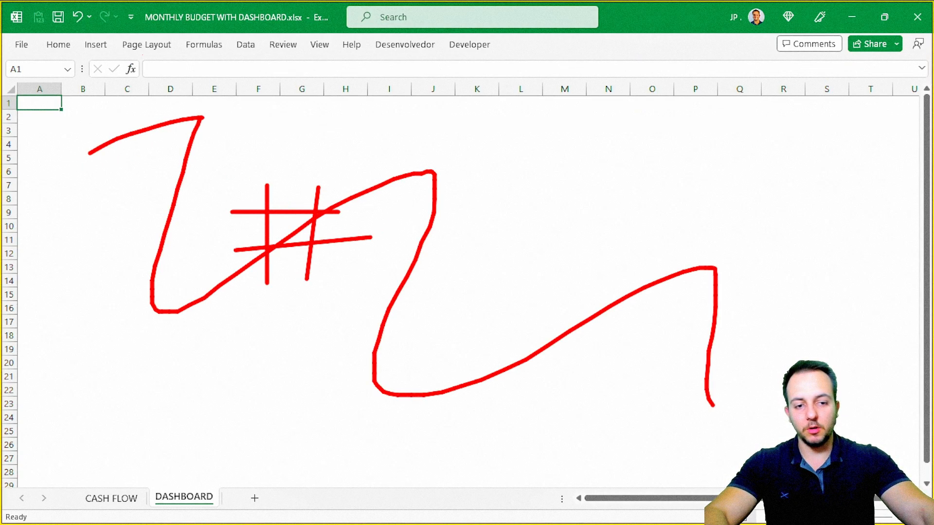
{"action": "key", "text": "Escape"}
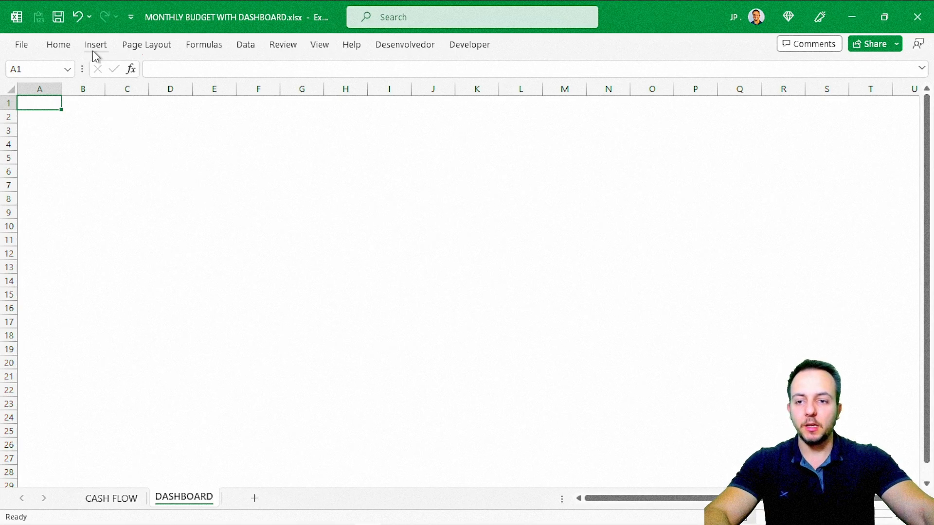
Draw a rounded rectangle about 1.54" high and 2.35" wide over A1:D8 on the DASHBOARD sheet.
{"action": "left_click", "coordinate": [95, 53]}
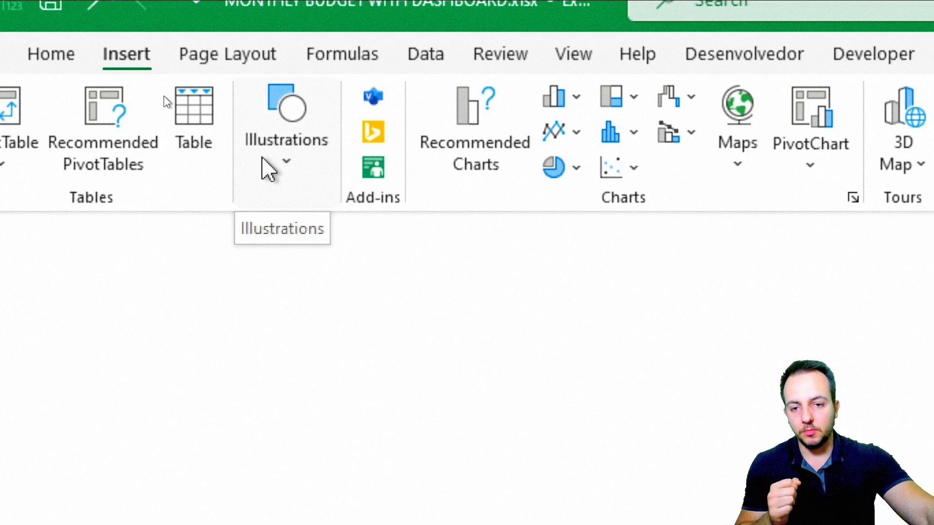
{"action": "left_click", "coordinate": [268, 170]}
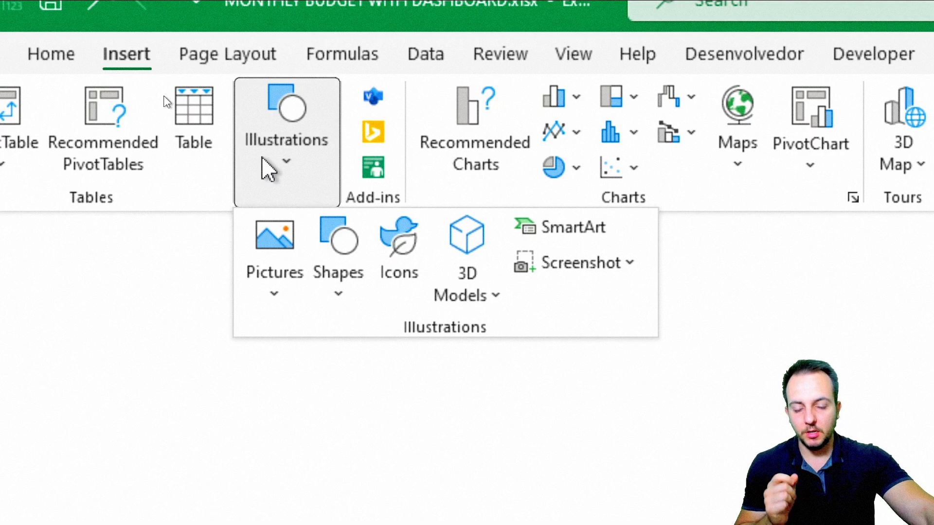
{"action": "left_click", "coordinate": [343, 275]}
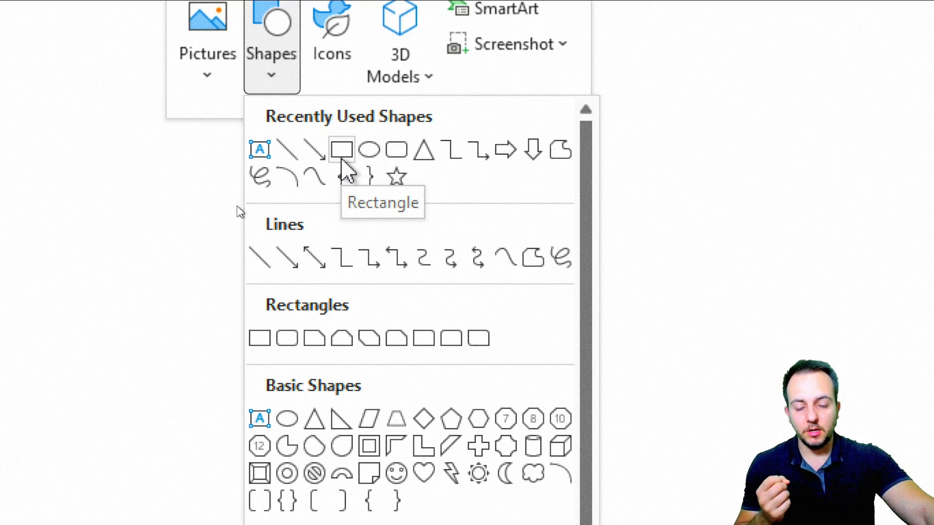
{"action": "left_click", "coordinate": [401, 151]}
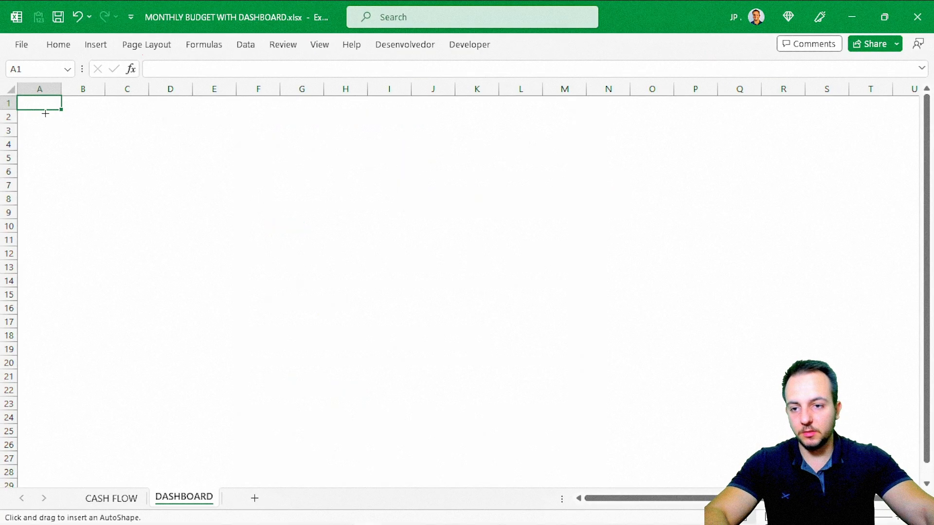
{"action": "left_click_drag", "start_coordinate": [32, 102], "coordinate": [188, 204]}
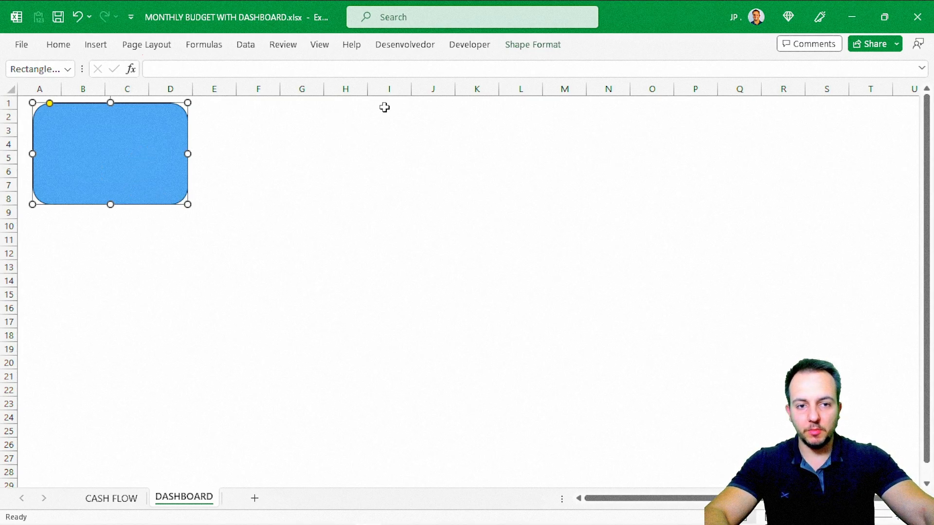
Increase the rounded rectangle's height and width so it spans A1:D10, and nudge it closer to the sheet's upper-left corner.
{"action": "left_click", "coordinate": [516, 44]}
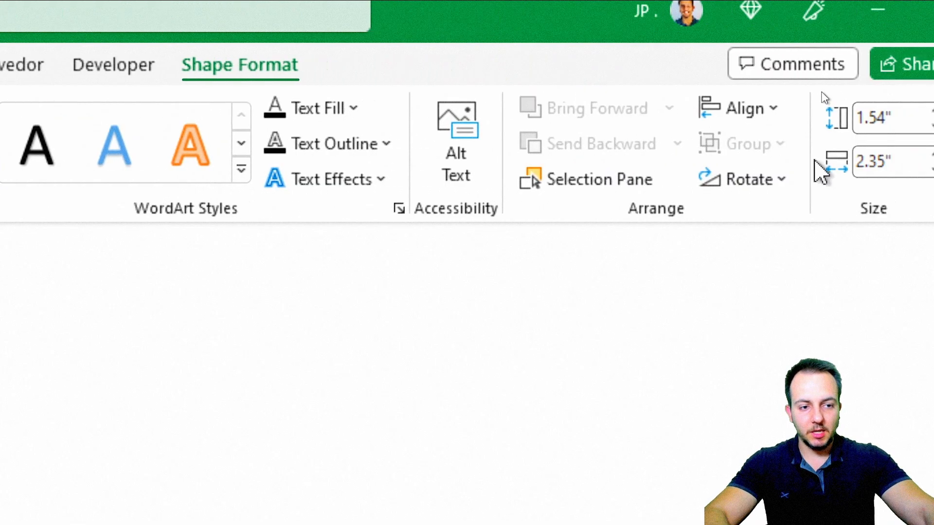
{"action": "left_click", "coordinate": [827, 111]}
{"action": "left_click", "coordinate": [827, 112]}
{"action": "left_click", "coordinate": [826, 112]}
{"action": "left_click", "coordinate": [826, 112]}
{"action": "left_click", "coordinate": [826, 112]}
{"action": "left_click", "coordinate": [827, 155]}
{"action": "left_click", "coordinate": [827, 156]}
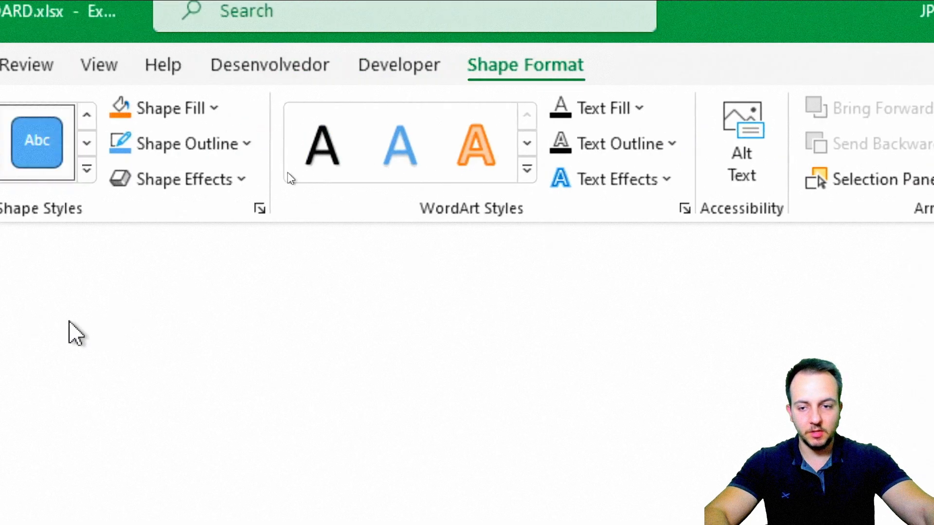
{"action": "left_click", "coordinate": [112, 349]}
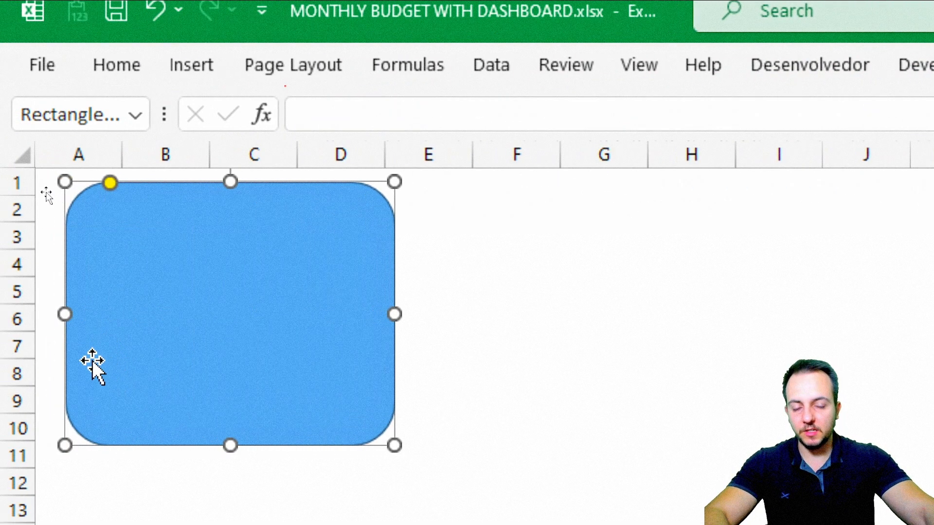
{"action": "left_click_drag", "start_coordinate": [236, 284], "coordinate": [221, 281]}
{"action": "key", "text": "ctrl+2"}
{"action": "mouse_move", "coordinate": [128, 96]}
{"action": "left_mouse_down"}
{"action": "mouse_move", "coordinate": [89, 138]}
{"action": "mouse_move", "coordinate": [129, 97]}
{"action": "left_mouse_up"}
{"action": "left_click_drag", "start_coordinate": [123, 149], "coordinate": [203, 238]}
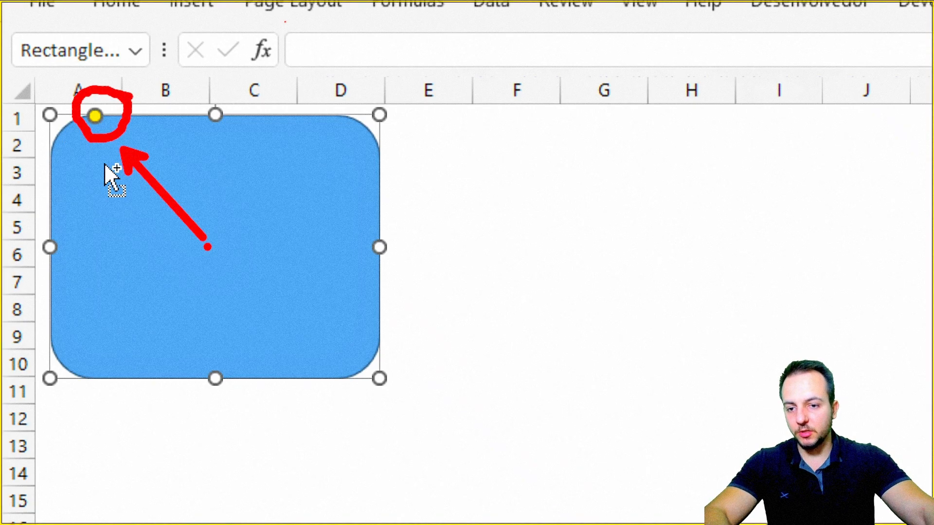
{"action": "key", "text": "Escape"}
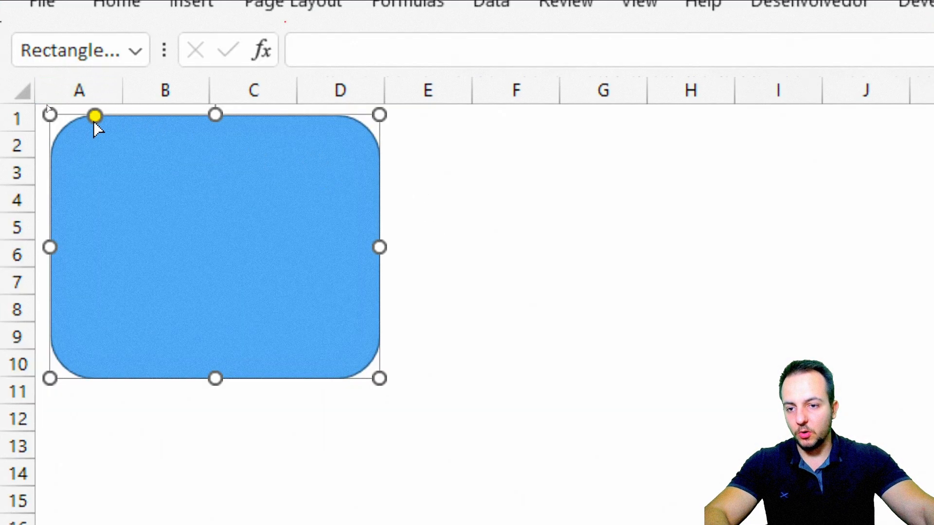
Adjust the rounded rectangle's corners, trying full rounding and settling on only slightly rounded ones.
{"action": "left_click_drag", "start_coordinate": [95, 117], "coordinate": [302, 146]}
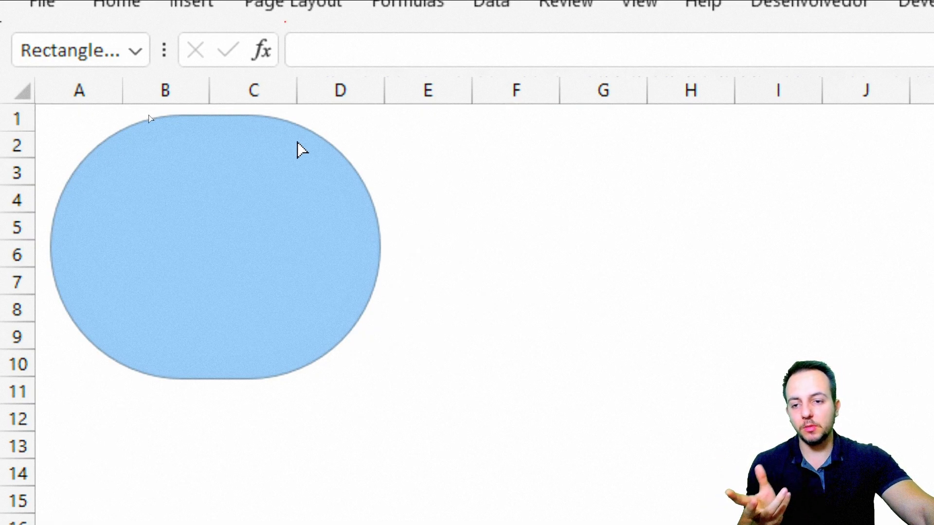
{"action": "left_click_drag", "start_coordinate": [149, 118], "coordinate": [1, 118]}
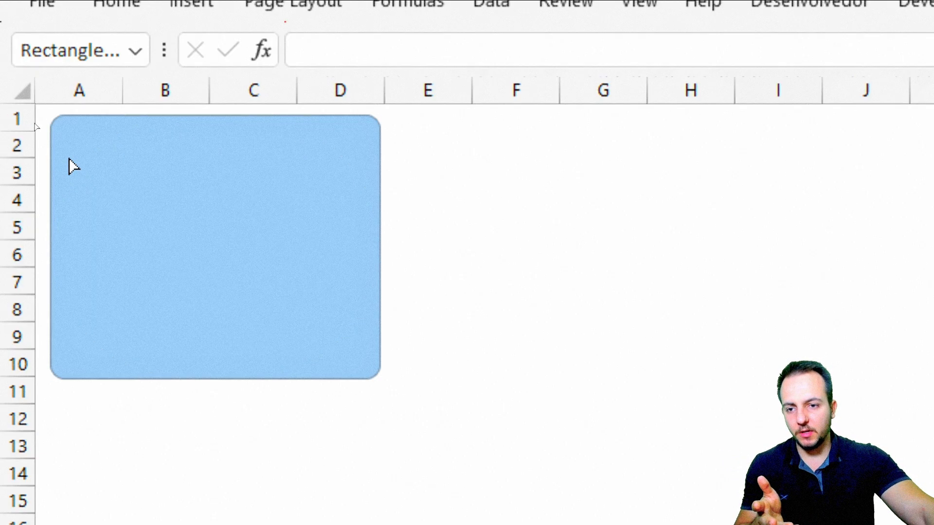
{"action": "left_click", "coordinate": [653, 249]}
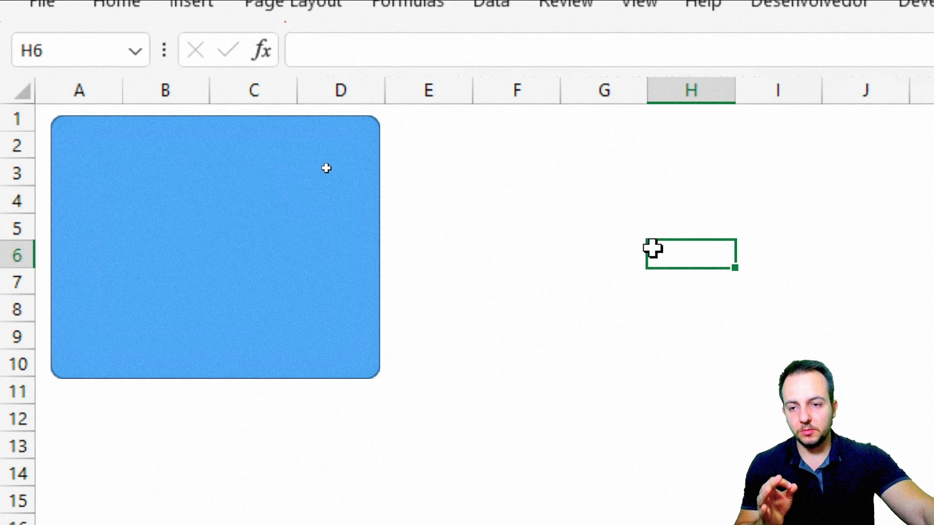
Give the rounded rectangle a black outline and a white fill.
{"action": "left_click", "coordinate": [337, 273]}
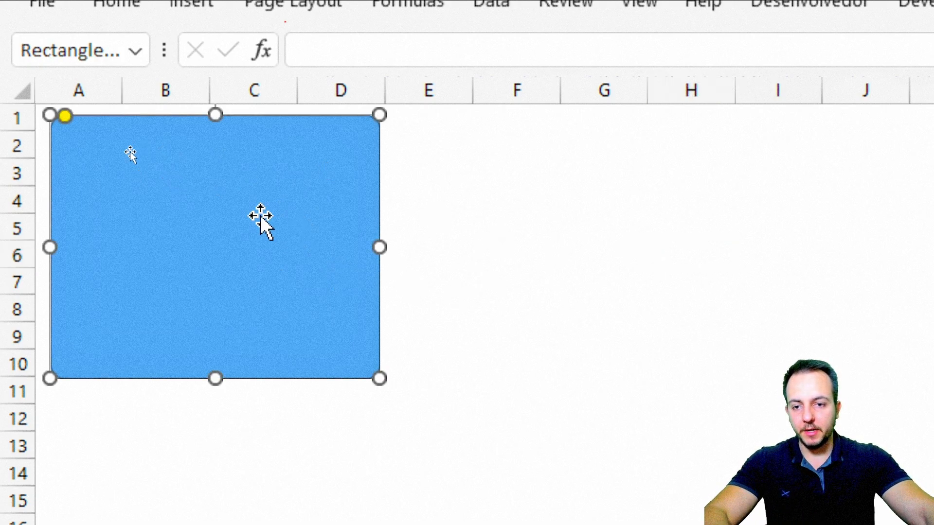
{"action": "left_click", "coordinate": [751, 75]}
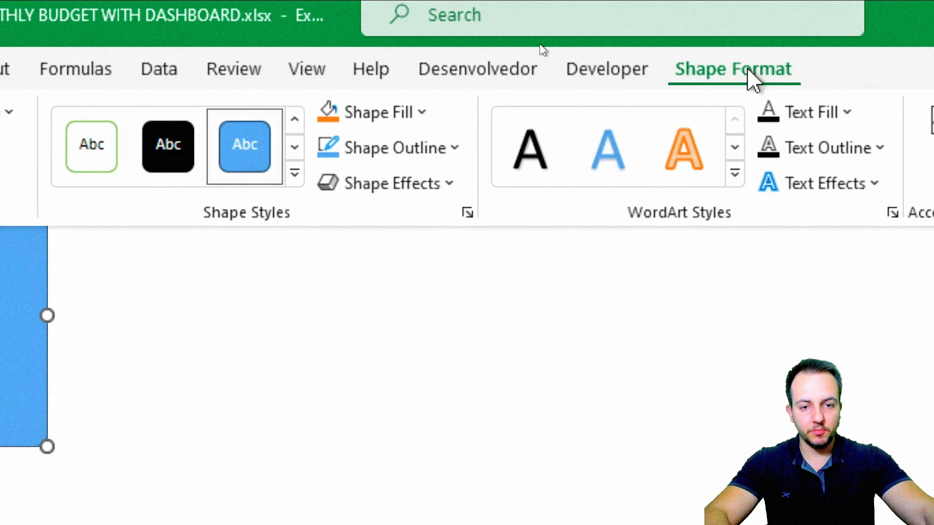
{"action": "left_click", "coordinate": [423, 152]}
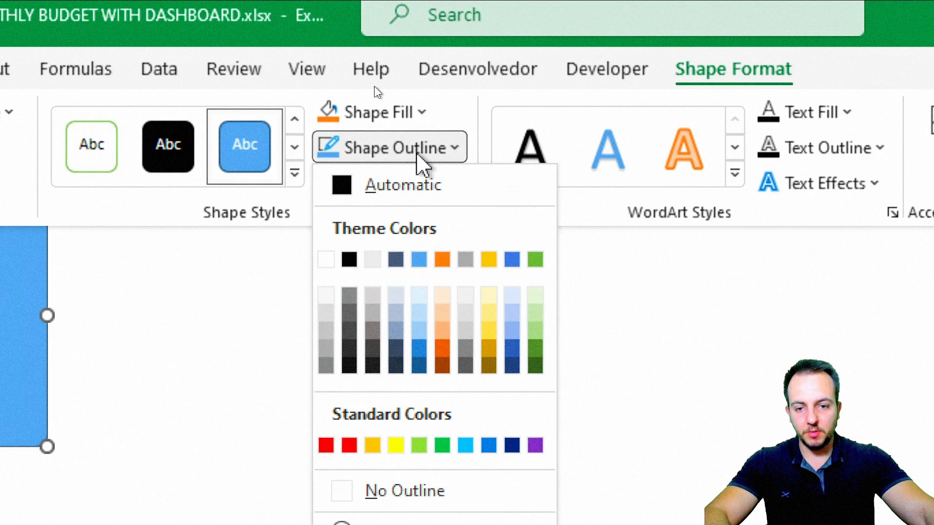
{"action": "left_click", "coordinate": [348, 259]}
{"action": "left_click", "coordinate": [387, 114]}
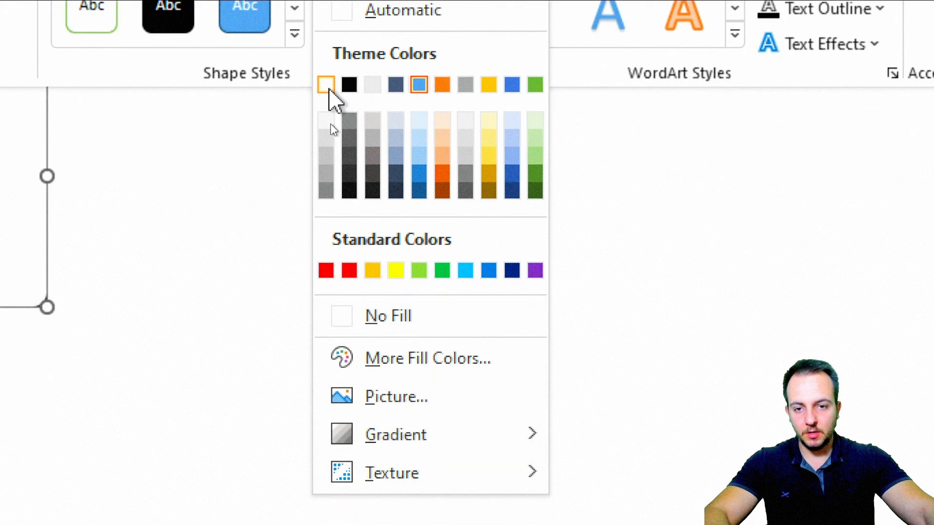
{"action": "left_click", "coordinate": [326, 85]}
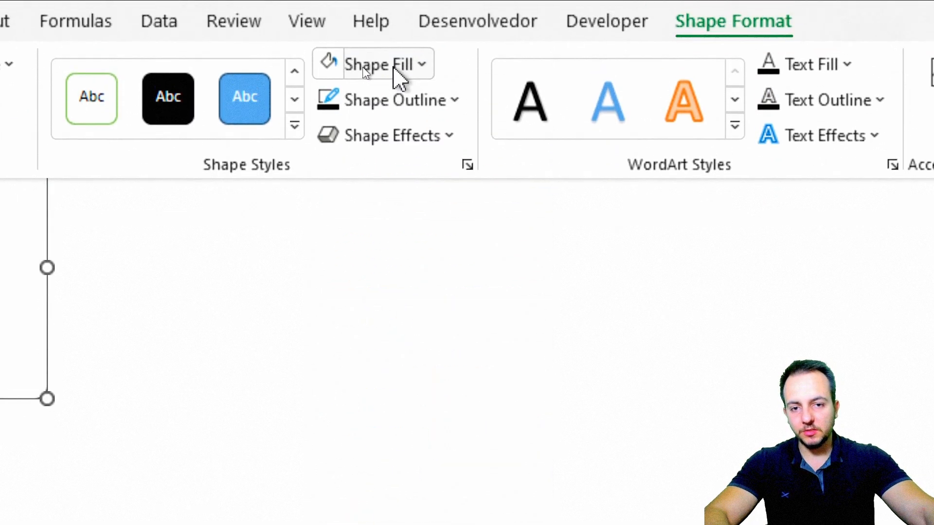
Apply a diagonal gradient variation to the rectangle, running from white at its upper-left corner to gray at its lower-right.
{"action": "left_click", "coordinate": [364, 65]}
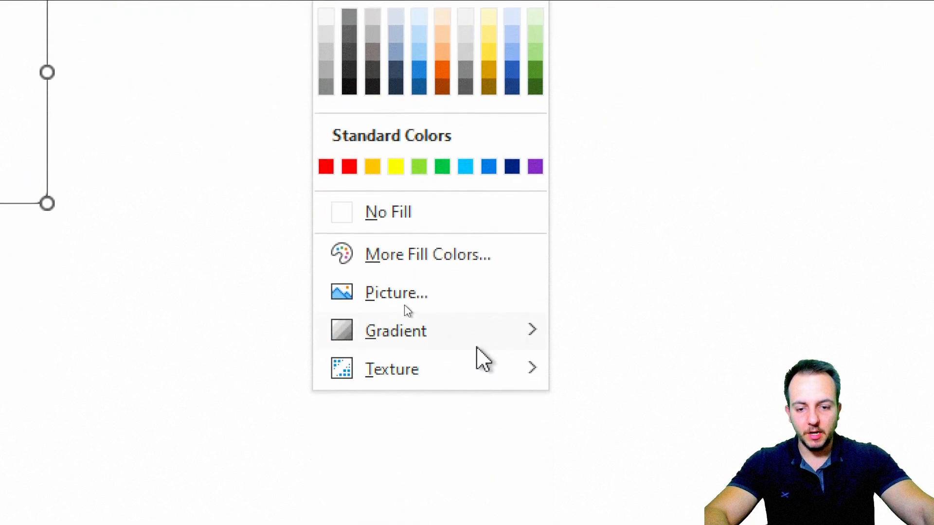
{"action": "mouse_move", "coordinate": [481, 523]}
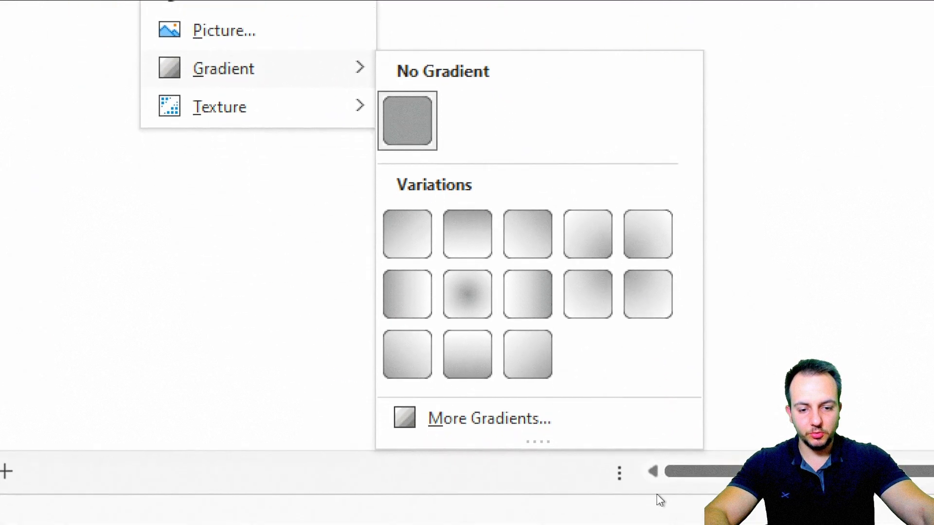
{"action": "left_click", "coordinate": [547, 369]}
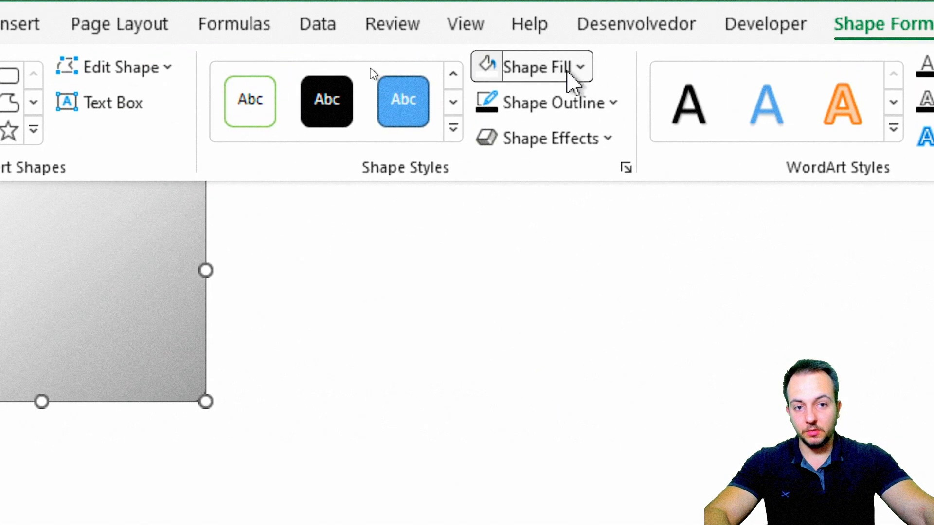
Open the rectangle's detailed gradient settings and widen the Format Shape pane.
{"action": "left_click", "coordinate": [568, 68]}
{"action": "mouse_move", "coordinate": [632, 524]}
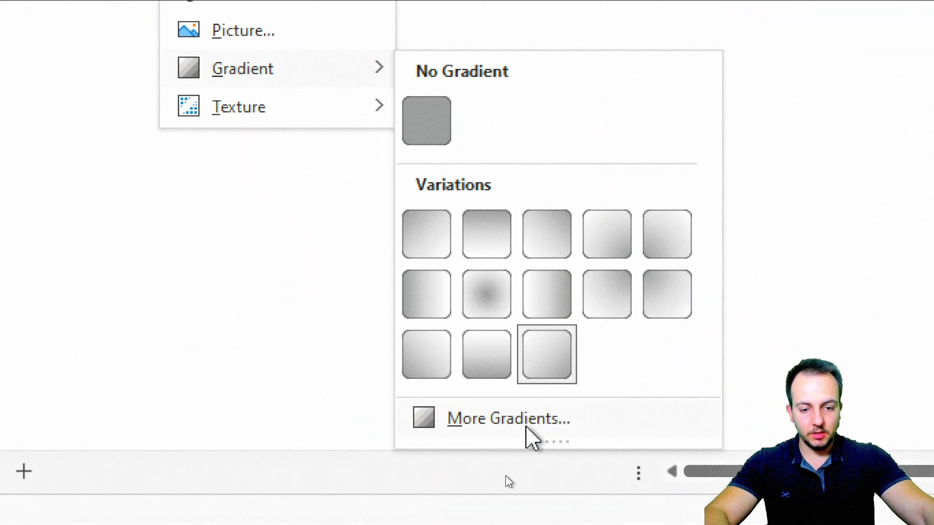
{"action": "left_click", "coordinate": [526, 424]}
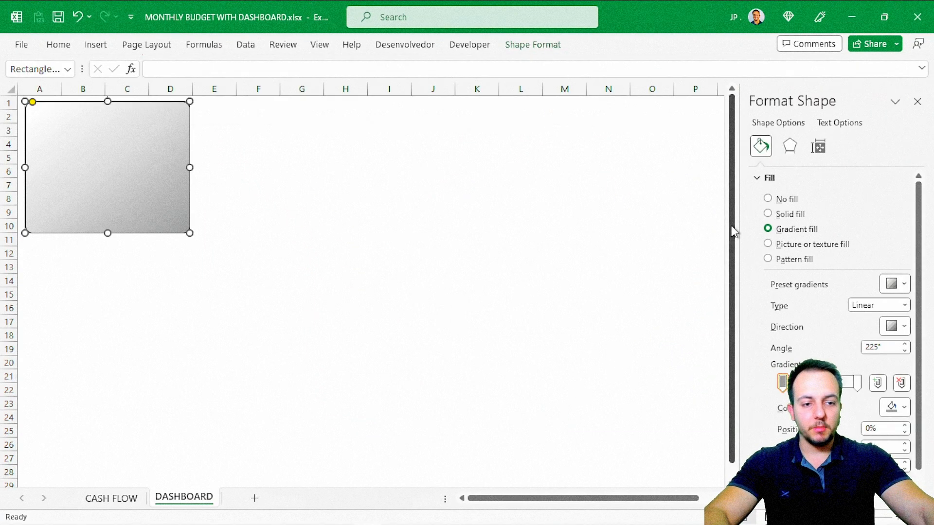
{"action": "left_click_drag", "start_coordinate": [701, 217], "coordinate": [582, 224]}
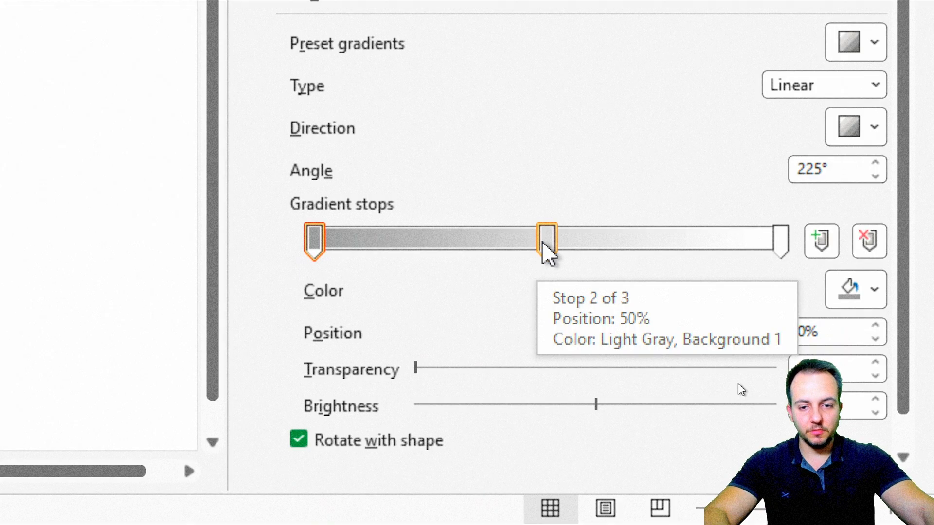
Set the brightness of the middle gradient stop, at position 50%, to 50%.
{"action": "left_click", "coordinate": [546, 244]}
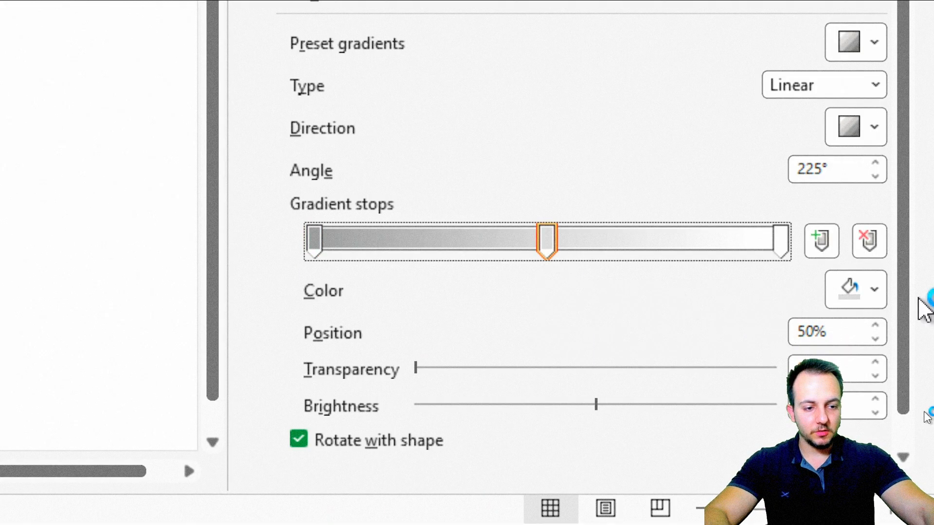
{"action": "scroll", "coordinate": [913, 340], "scroll_direction": "down", "scroll_amount": 2}
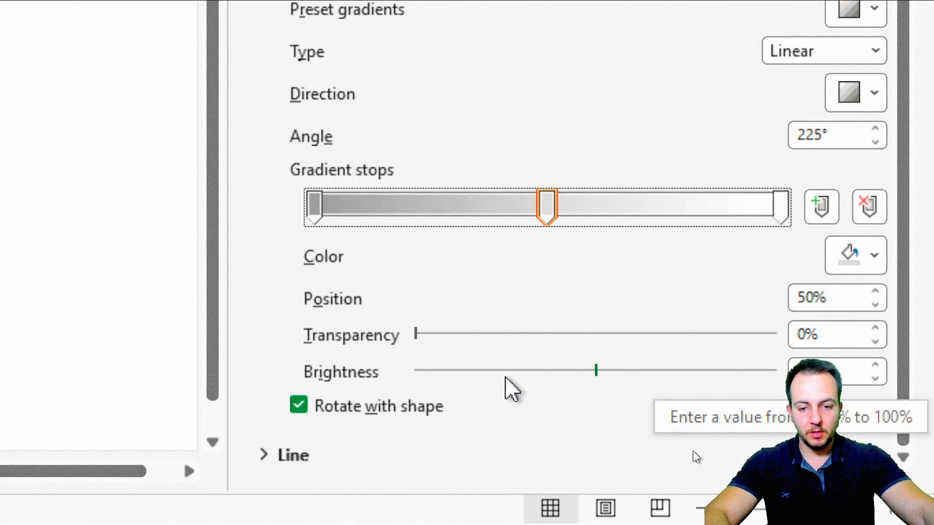
{"action": "left_click", "coordinate": [845, 369]}
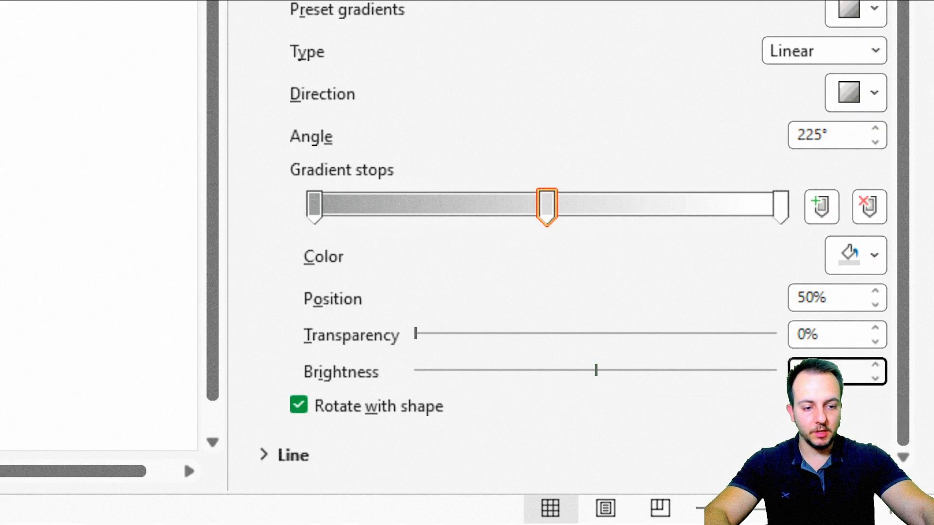
{"action": "type", "text": "45"}
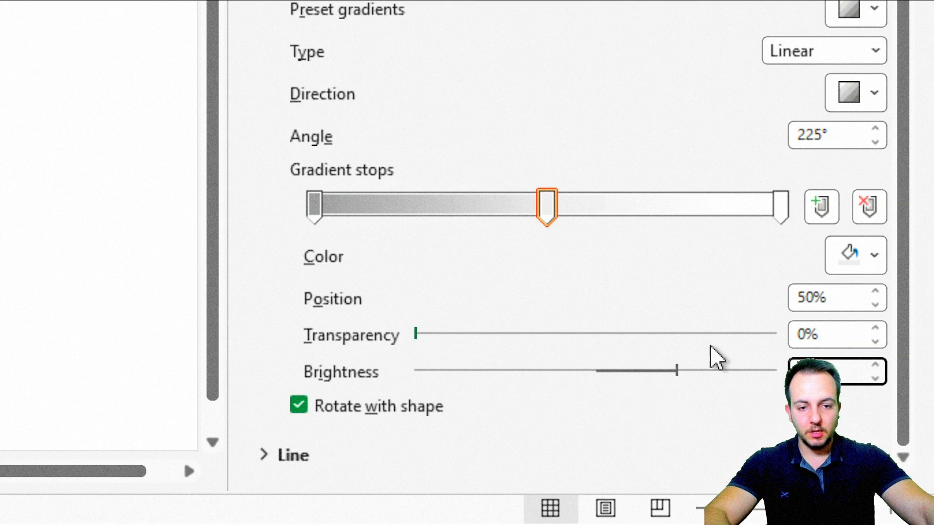
{"action": "left_click", "coordinate": [874, 368]}
{"action": "left_click", "coordinate": [873, 369]}
{"action": "left_click", "coordinate": [873, 369]}
{"action": "left_click", "coordinate": [873, 368]}
{"action": "left_click", "coordinate": [873, 368]}
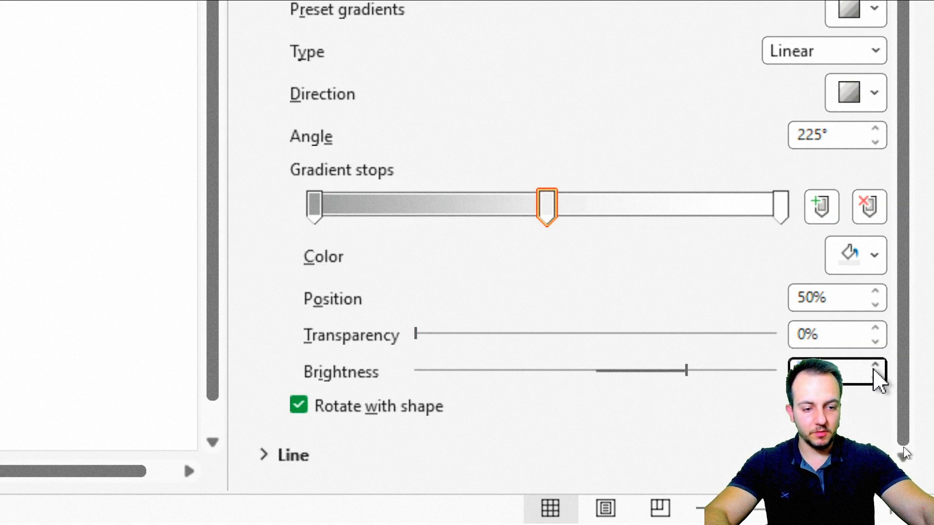
Raise the brightness of the gradient stop at position 0% to lighten the card's gray end, and close the Format Shape pane.
{"action": "left_click", "coordinate": [314, 214]}
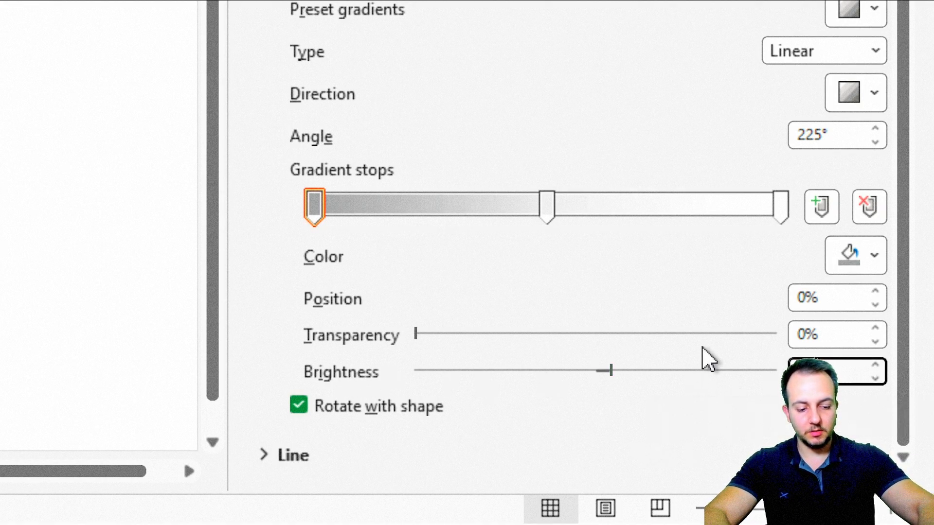
{"action": "left_click", "coordinate": [749, 371]}
{"action": "key", "text": "BackSpace"}
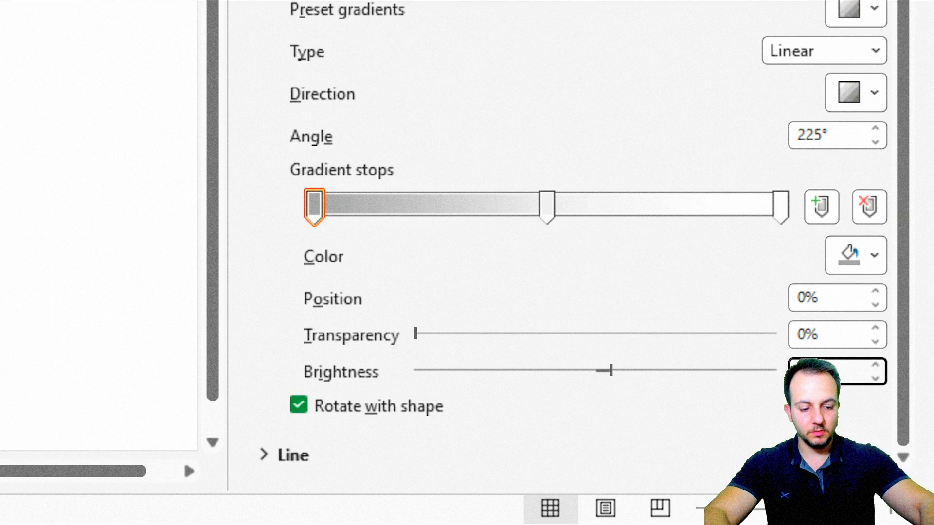
{"action": "type", "text": "5"}
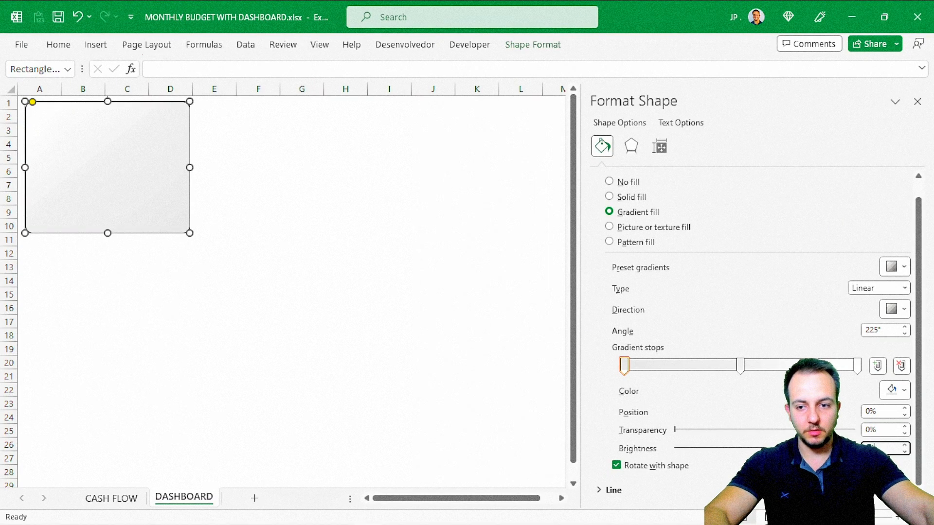
{"action": "left_click", "coordinate": [917, 101]}
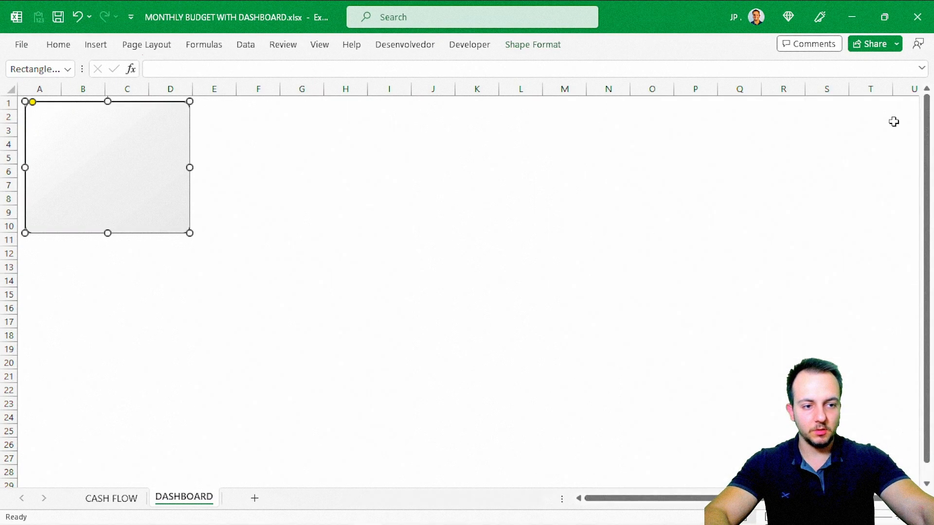
{"action": "left_click", "coordinate": [608, 212]}
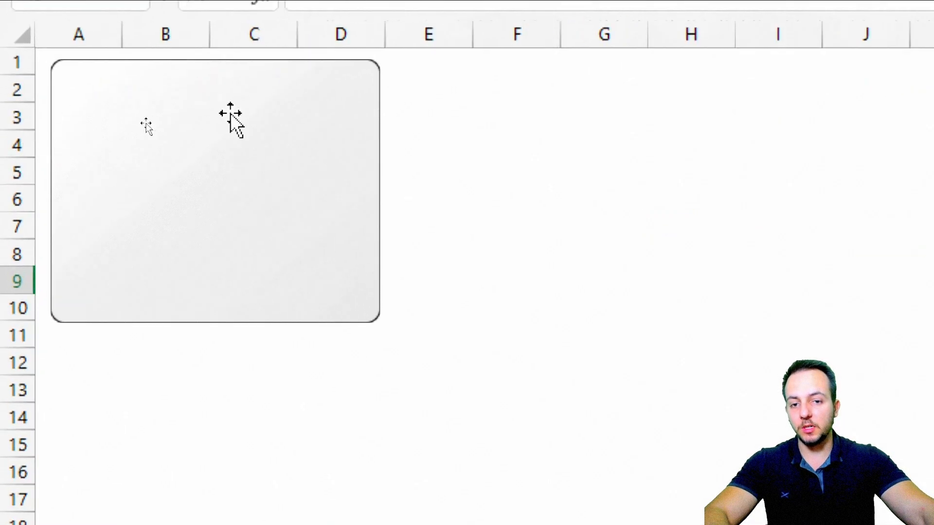
Apply the outer shadow preset offset to the lower right to the rounded rectangle.
{"action": "left_click", "coordinate": [184, 110]}
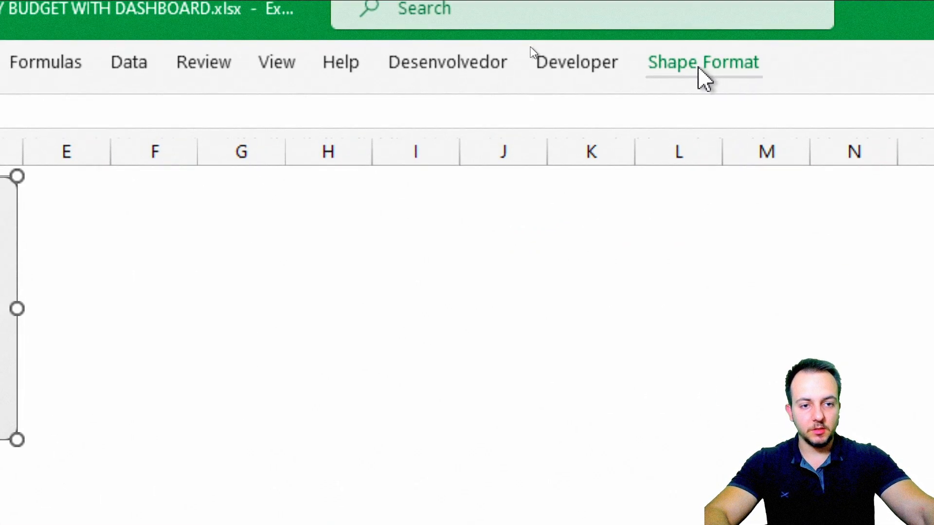
{"action": "left_click", "coordinate": [699, 68]}
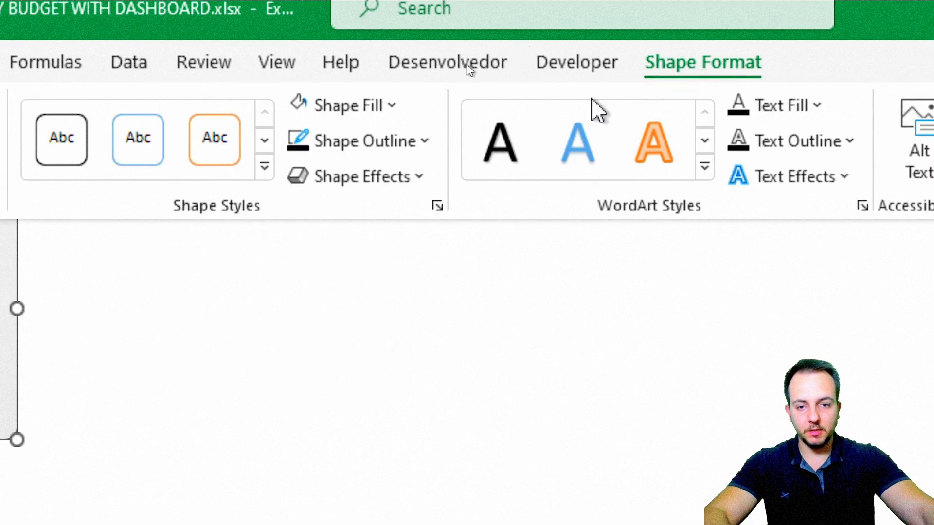
{"action": "left_click", "coordinate": [341, 181]}
{"action": "mouse_move", "coordinate": [385, 300]}
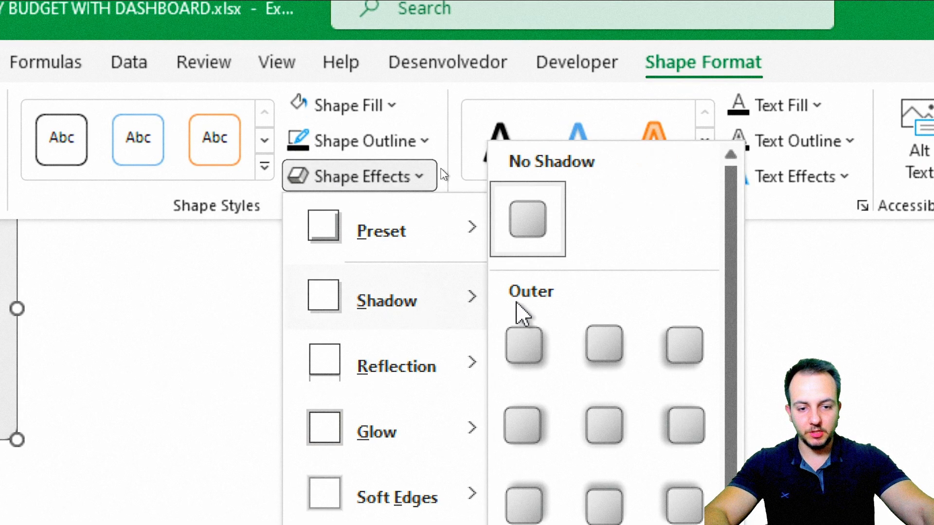
{"action": "left_click", "coordinate": [525, 343]}
Customize the card's shadow with 35% transparency, 2 pt blur and 4 pt distance, and close the shadow settings.
{"action": "left_click", "coordinate": [412, 179]}
{"action": "mouse_move", "coordinate": [406, 300]}
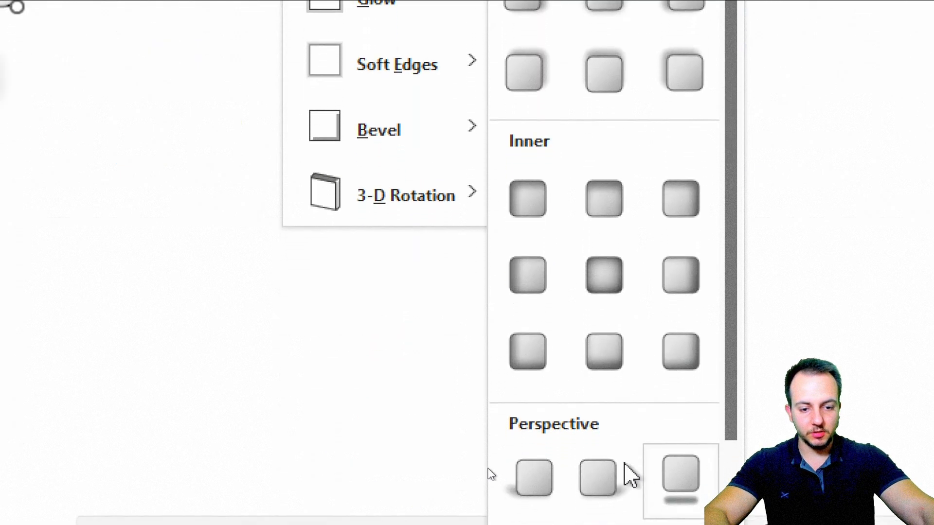
{"action": "left_click", "coordinate": [594, 487]}
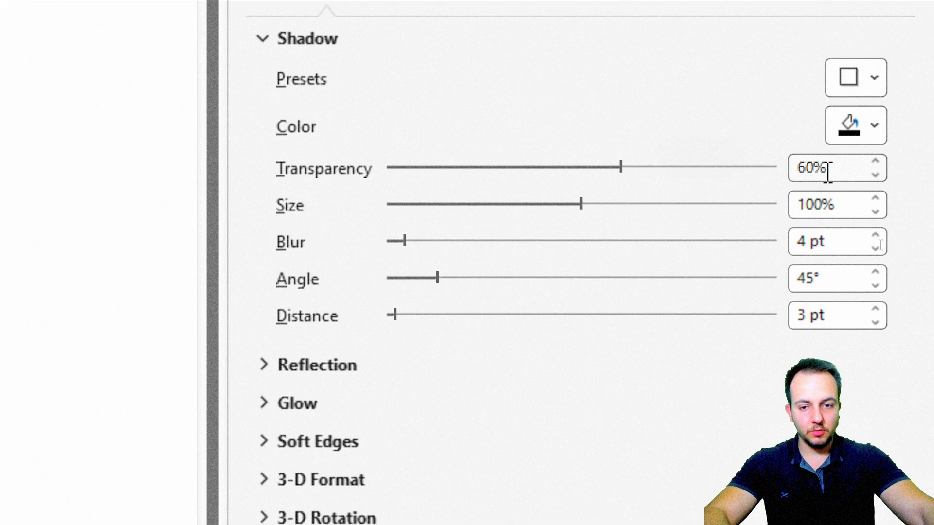
{"action": "double_click", "coordinate": [827, 171]}
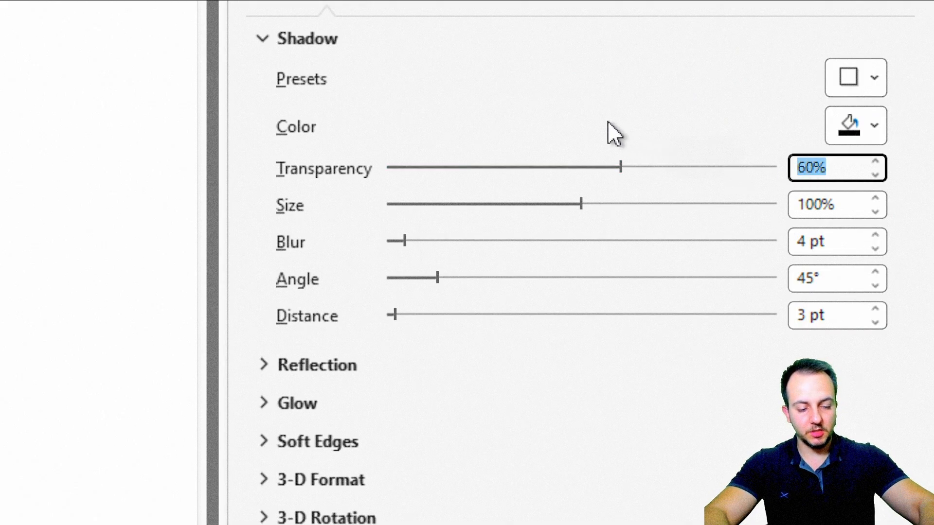
{"action": "type", "text": "35"}
{"action": "left_click", "coordinate": [875, 249]}
{"action": "left_click", "coordinate": [874, 249]}
{"action": "left_click", "coordinate": [875, 309]}
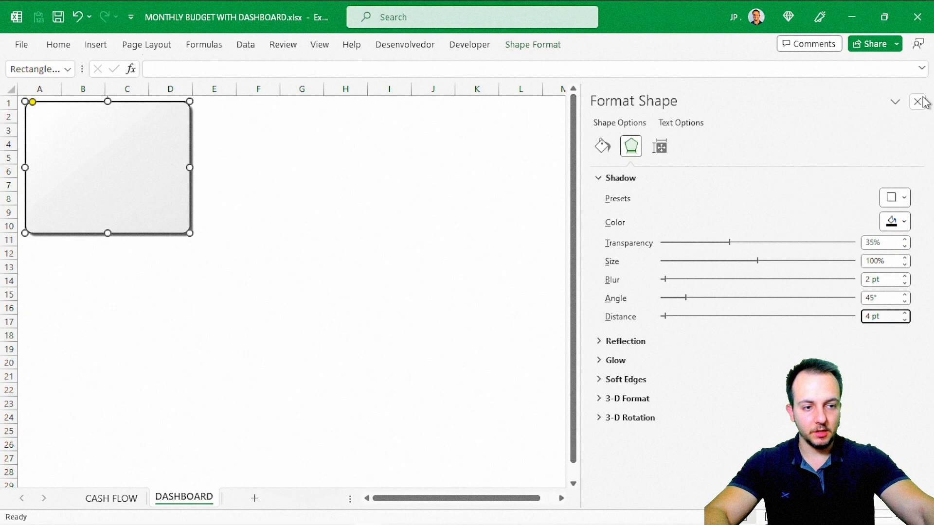
{"action": "left_click", "coordinate": [922, 102]}
{"action": "left_click", "coordinate": [608, 171]}
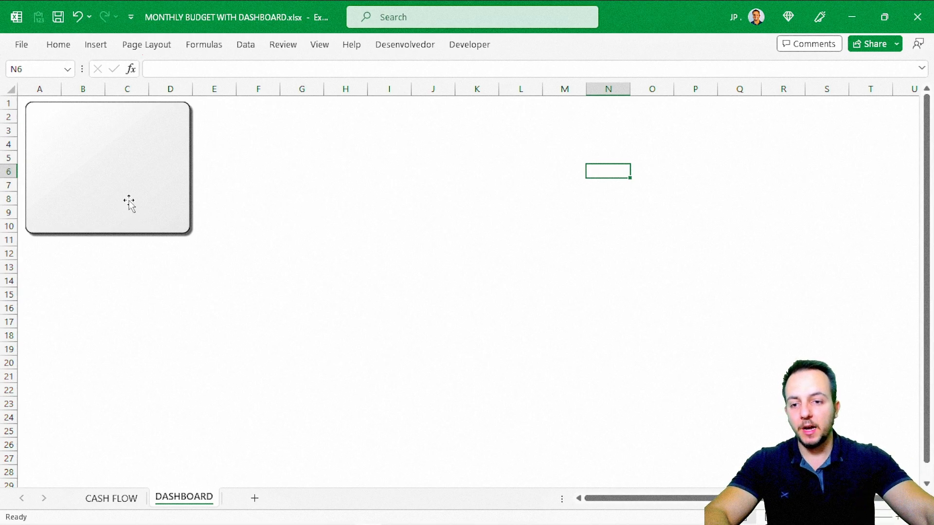
Duplicate the card twice to form an aligned row across columns A to L, and nudge the middle card right to even the gaps.
{"action": "left_click", "coordinate": [129, 183]}
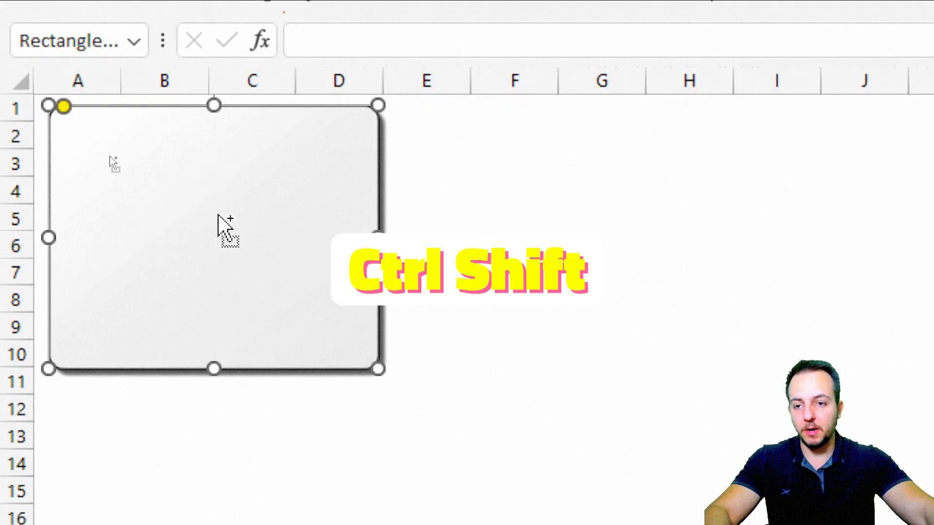
{"action": "left_click_drag", "start_coordinate": [169, 217], "coordinate": [852, 251]}
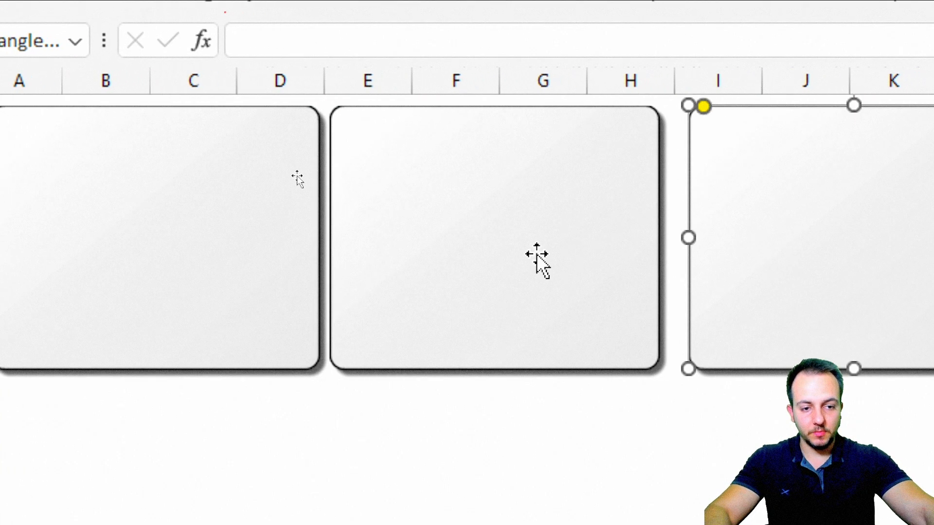
{"action": "left_click", "coordinate": [517, 187]}
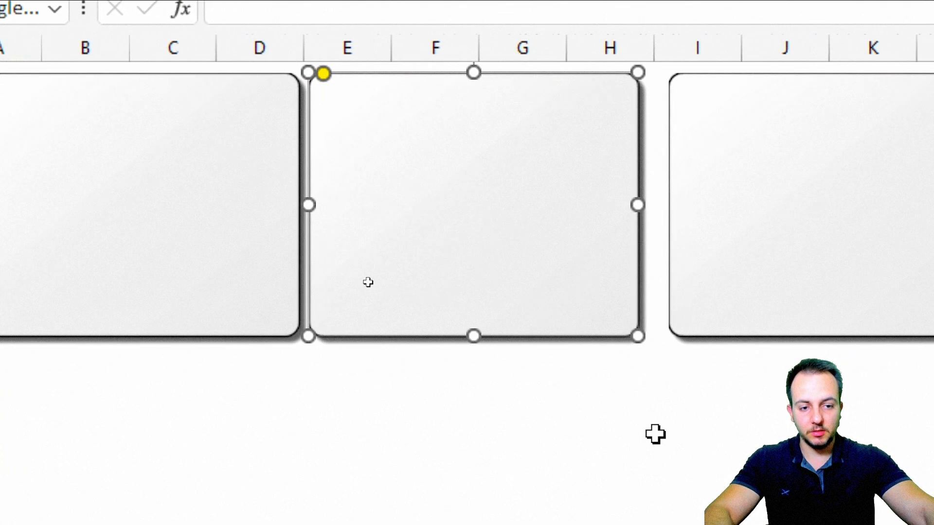
{"action": "key", "text": "Right"}
{"action": "key", "text": "Right"}
{"action": "key", "text": "Right"}
{"action": "key", "text": "Right"}
{"action": "key", "text": "Right"}
{"action": "key", "text": "Right"}
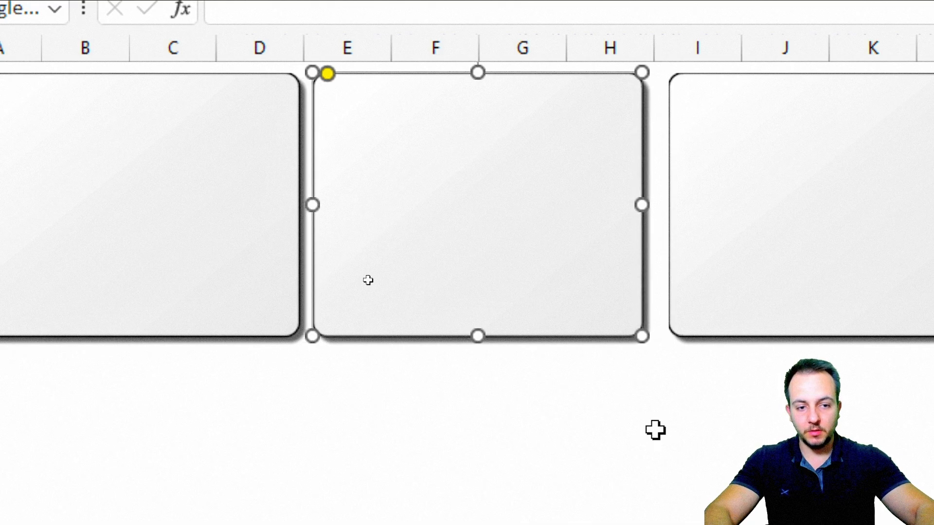
{"action": "key", "text": "Right"}
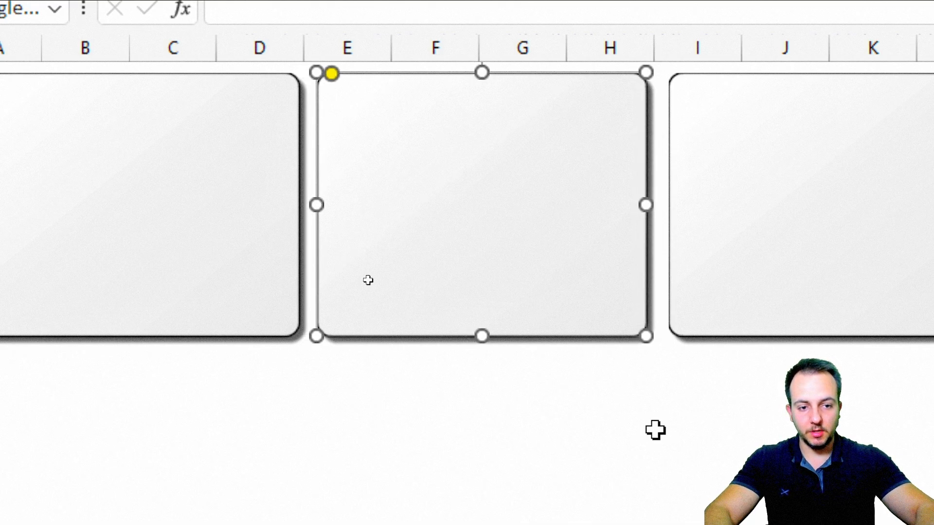
{"action": "key", "text": "Right"}
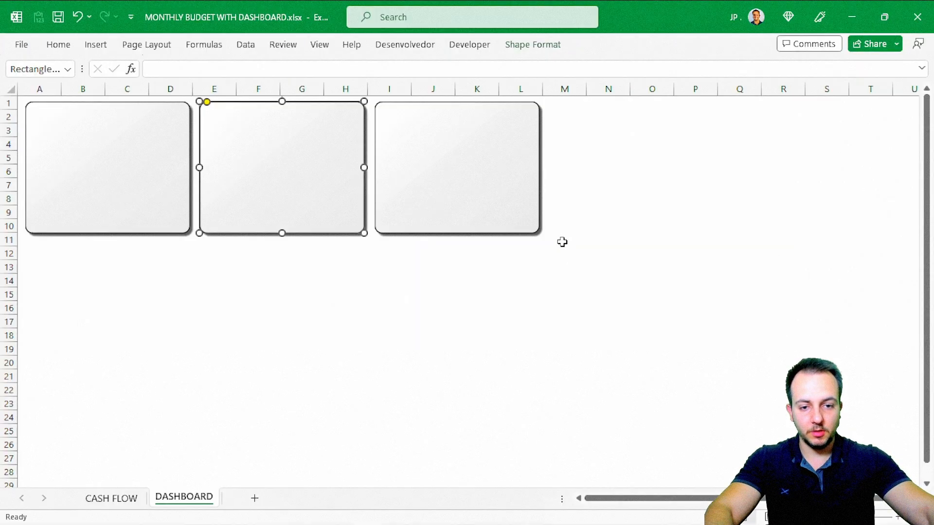
{"action": "left_click", "coordinate": [530, 267]}
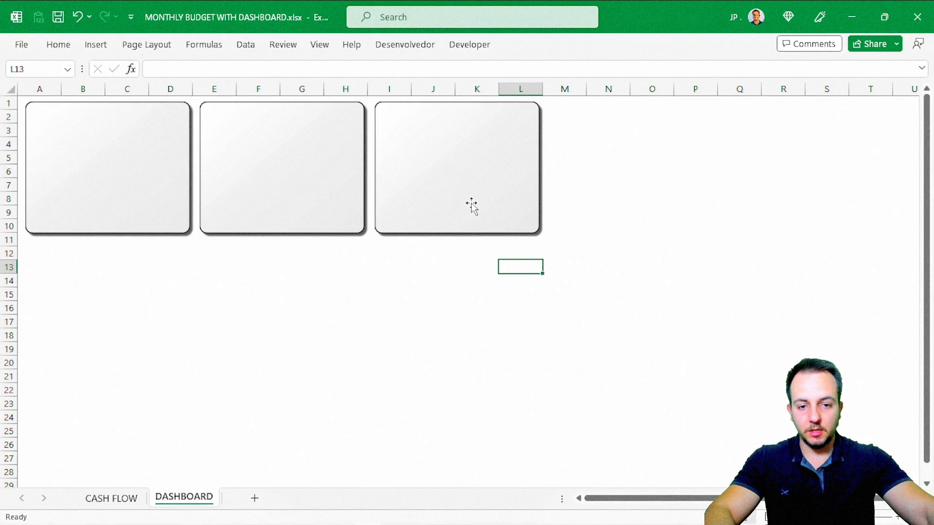
Complete the layout with resized card copies: three wide ones stacked over columns M to T and one large card over A to L, rows 11 to 28.
{"action": "left_click_drag", "start_coordinate": [471, 204], "coordinate": [631, 203]}
{"action": "left_click_drag", "start_coordinate": [715, 167], "coordinate": [907, 165]}
{"action": "left_click_drag", "start_coordinate": [761, 158], "coordinate": [384, 396]}
{"action": "left_click_drag", "start_coordinate": [185, 417], "coordinate": [25, 431]}
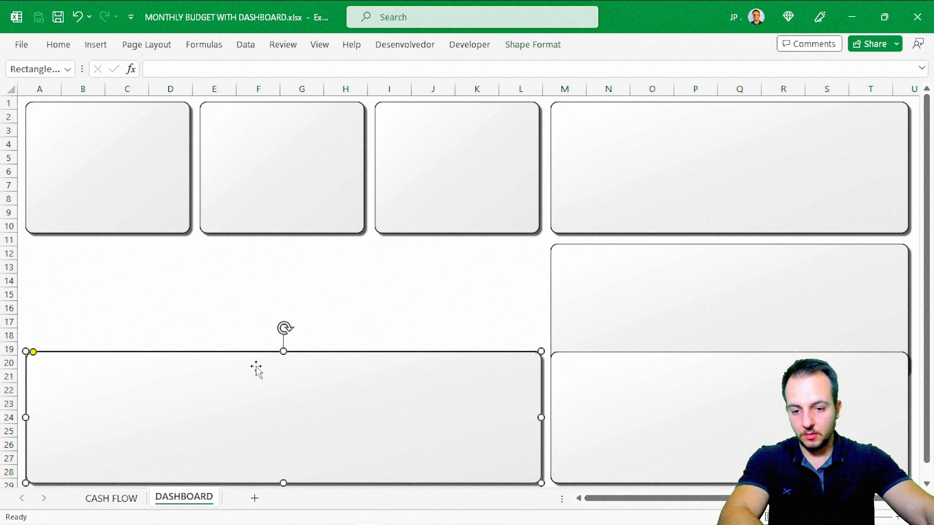
{"action": "left_click_drag", "start_coordinate": [282, 352], "coordinate": [340, 242]}
{"action": "left_click", "coordinate": [608, 269]}
{"action": "left_click", "coordinate": [664, 188]}
{"action": "left_click", "coordinate": [630, 287]}
{"action": "left_click", "coordinate": [614, 391]}
{"action": "left_click", "coordinate": [639, 306]}
{"action": "left_click", "coordinate": [645, 399]}
{"action": "left_click", "coordinate": [663, 305]}
Set the height of the three stacked cards over columns M to T to 1.8" together.
{"action": "left_click", "coordinate": [680, 190]}
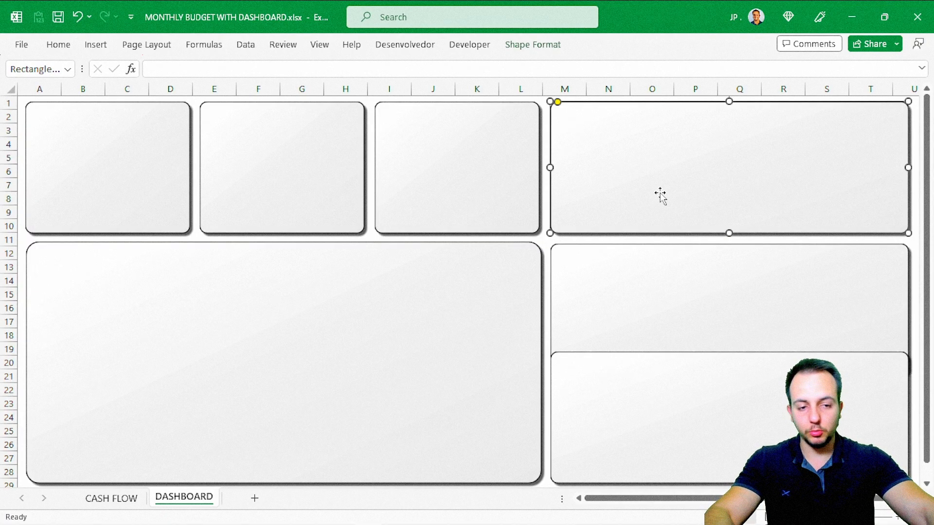
{"action": "left_click", "coordinate": [654, 273], "text": "ctrl"}
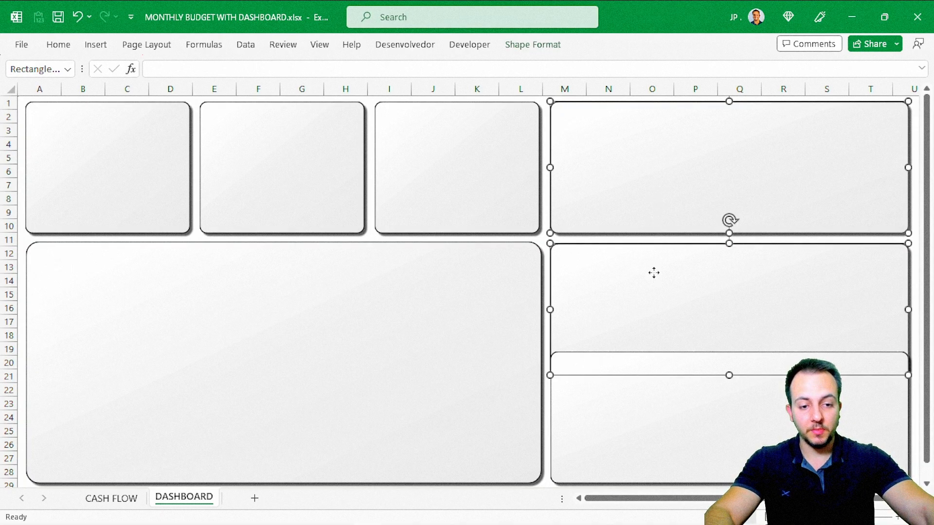
{"action": "left_click", "coordinate": [637, 404], "text": "ctrl"}
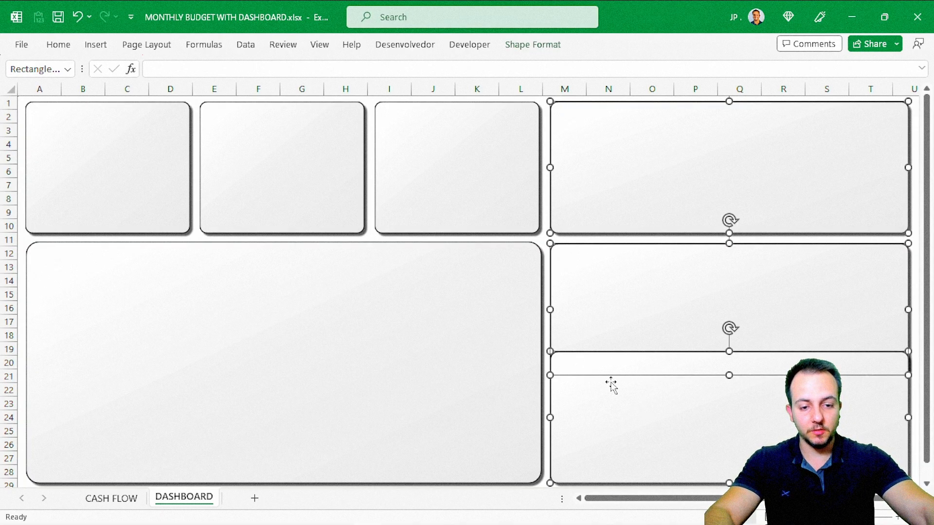
{"action": "left_click", "coordinate": [545, 44]}
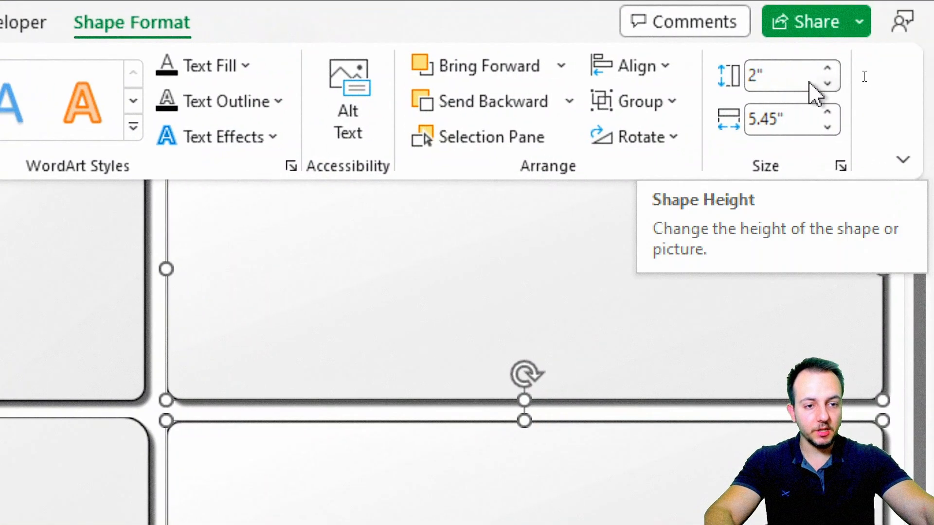
{"action": "left_click", "coordinate": [827, 84]}
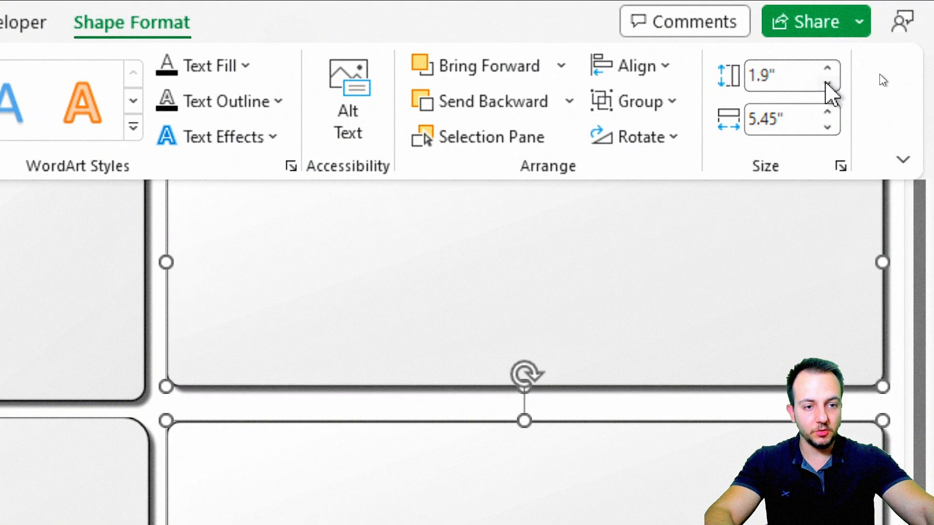
{"action": "left_click", "coordinate": [826, 84]}
{"action": "left_click", "coordinate": [827, 83]}
{"action": "left_click", "coordinate": [827, 84]}
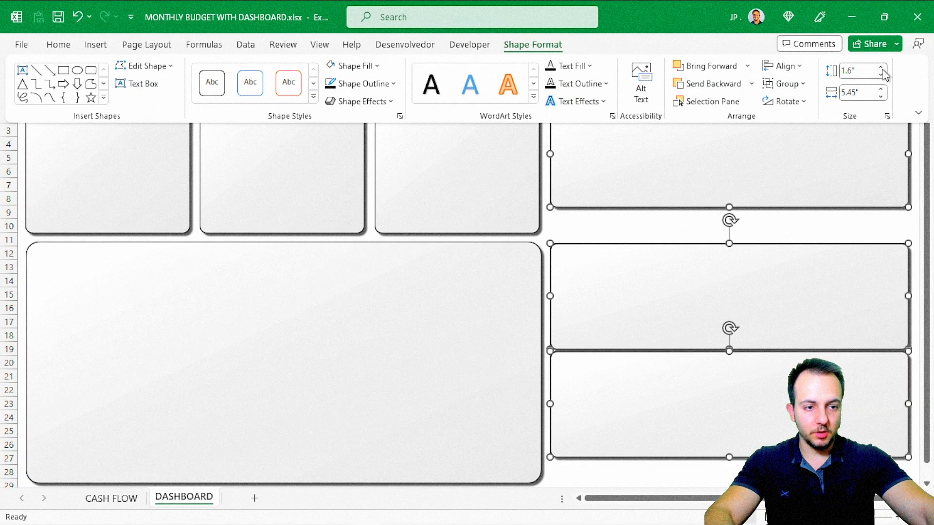
{"action": "left_click", "coordinate": [881, 68]}
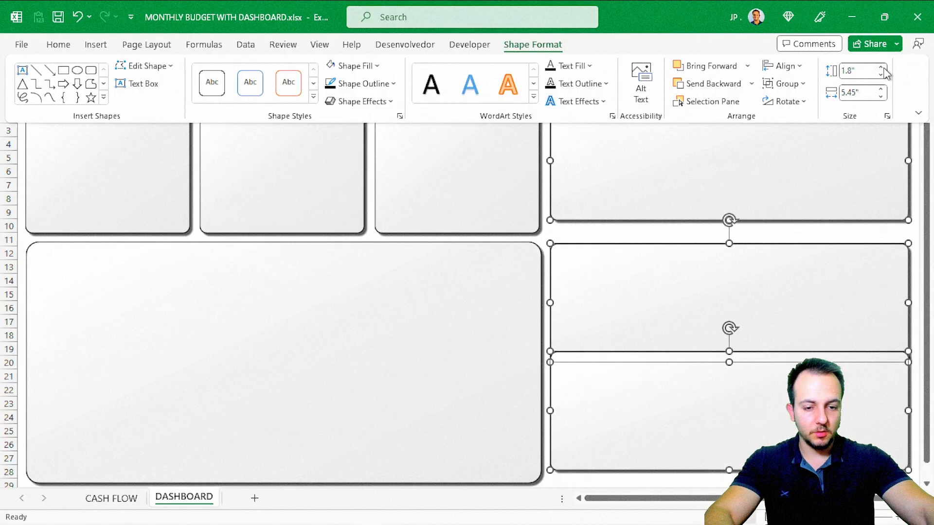
{"action": "left_click", "coordinate": [823, 243]}
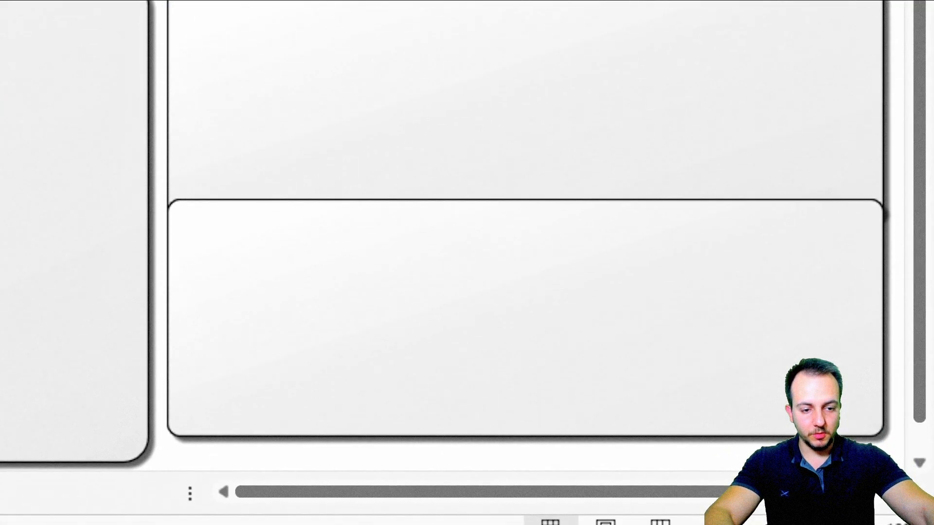
Nudge the lowest card over columns M to T down until its lower edge aligns with that of the large card.
{"action": "left_click", "coordinate": [577, 408]}
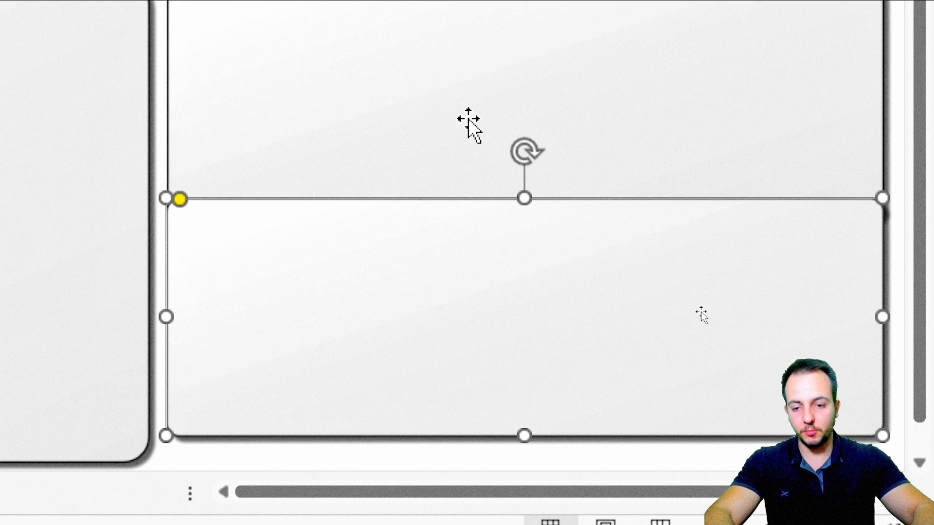
{"action": "key", "text": "Down"}
{"action": "key", "text": "Down"}
{"action": "key", "text": "Down"}
{"action": "key", "text": "Down"}
{"action": "key", "text": "Down"}
{"action": "key", "text": "Down"}
{"action": "key", "text": "Down"}
{"action": "key", "text": "Down"}
{"action": "key", "text": "Down"}
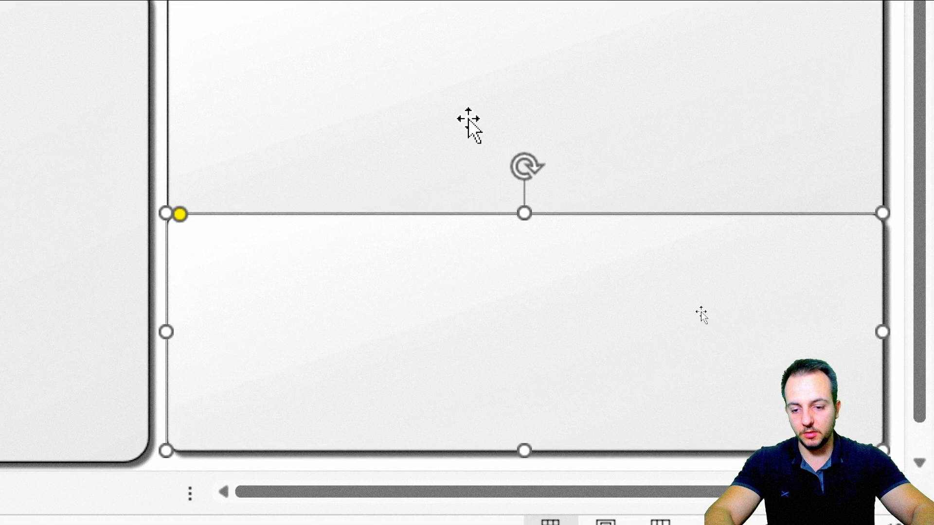
{"action": "key", "text": "Down"}
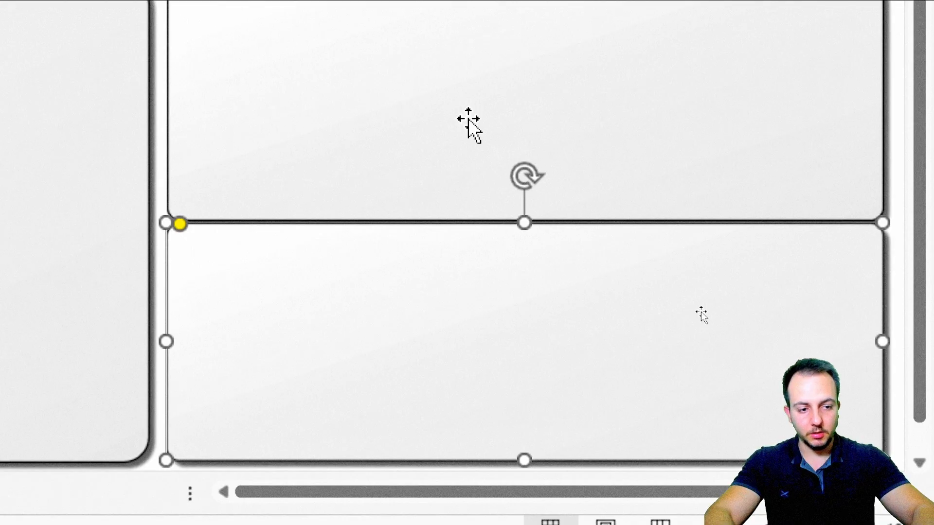
Nudge the middle card over columns M to T up until its gaps to the cards above and below are equal.
{"action": "left_click", "coordinate": [398, 127]}
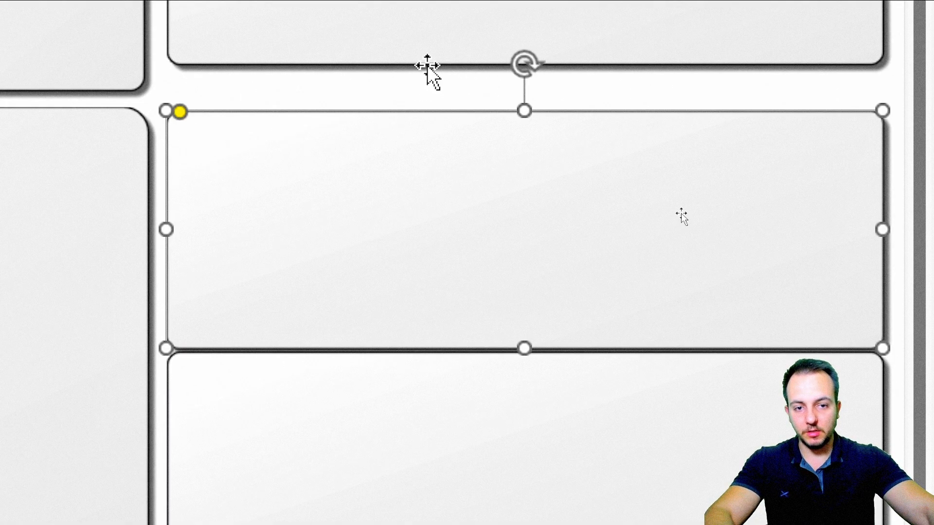
{"action": "key", "text": "Up"}
{"action": "key", "text": "Up"}
{"action": "key", "text": "Up"}
{"action": "key", "text": "Up"}
{"action": "key", "text": "Up"}
{"action": "key", "text": "Up"}
{"action": "key", "text": "Up"}
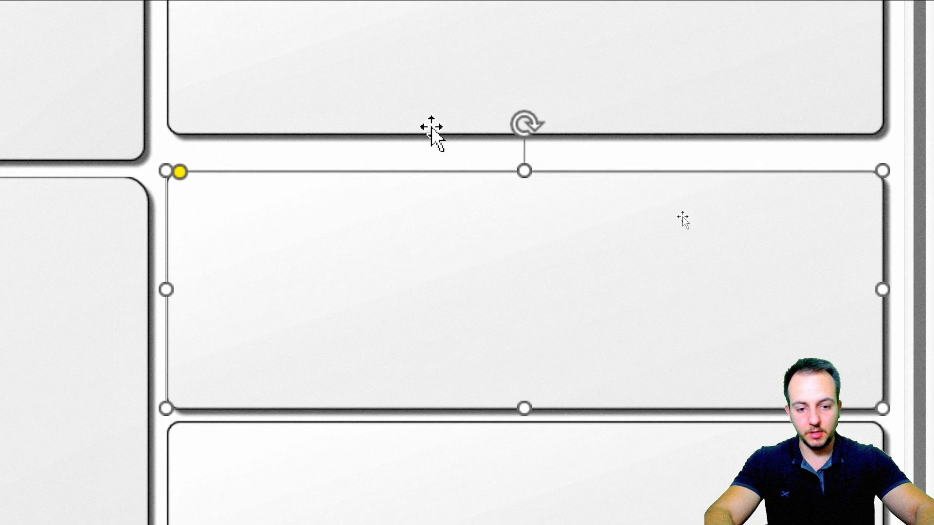
{"action": "key", "text": "Up"}
{"action": "key", "text": "Up"}
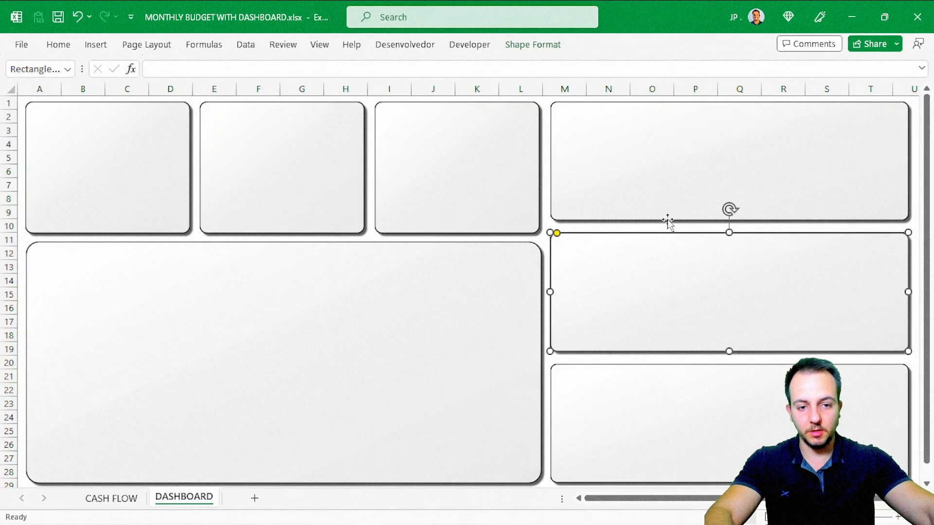
{"action": "key", "text": "Escape"}
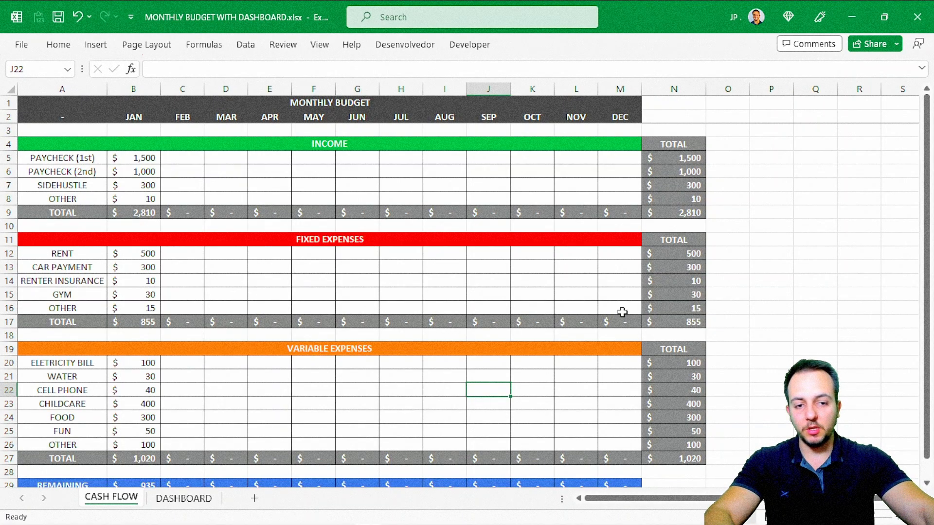
{"action": "scroll", "coordinate": [583, 321], "scroll_direction": "down", "scroll_amount": 2}
{"action": "scroll", "coordinate": [437, 340], "scroll_direction": "up", "scroll_amount": 2}
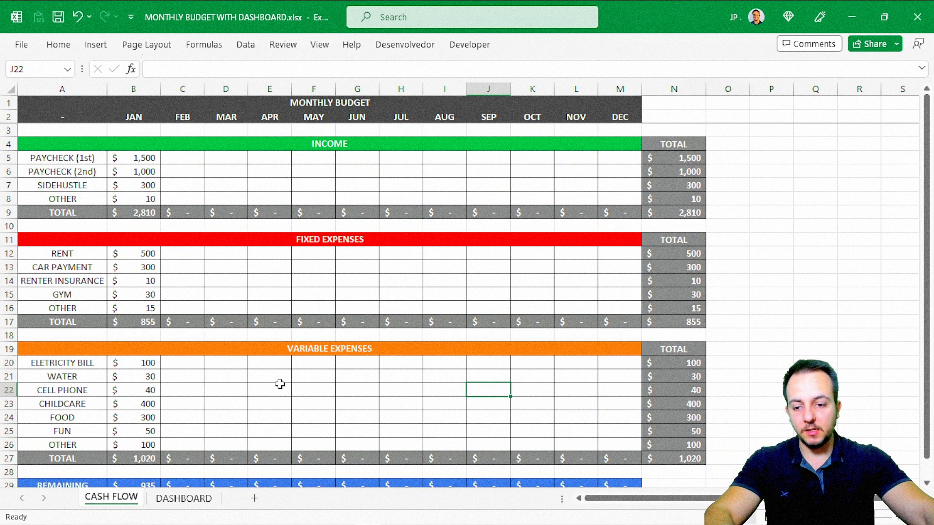
{"action": "left_click", "coordinate": [190, 501]}
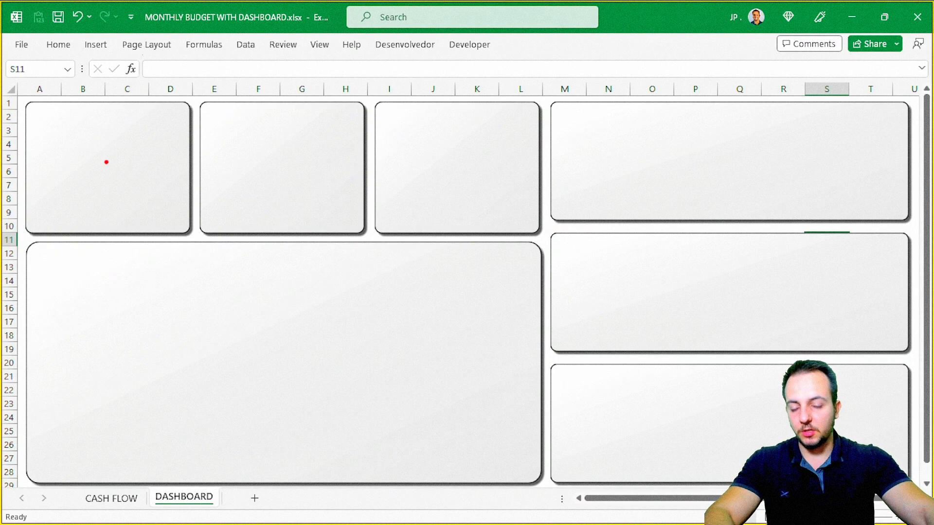
{"action": "left_click_drag", "start_coordinate": [112, 123], "coordinate": [120, 115]}
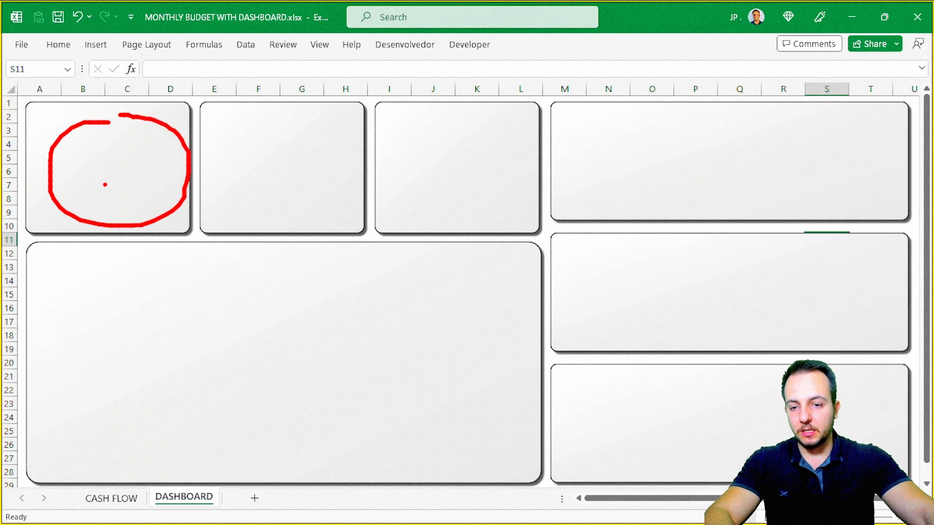
{"action": "mouse_move", "coordinate": [276, 129]}
{"action": "left_mouse_down"}
{"action": "mouse_move", "coordinate": [343, 210]}
{"action": "mouse_move", "coordinate": [281, 132]}
{"action": "left_mouse_up"}
{"action": "mouse_move", "coordinate": [459, 140]}
{"action": "left_mouse_down"}
{"action": "mouse_move", "coordinate": [417, 195]}
{"action": "mouse_move", "coordinate": [464, 134]}
{"action": "left_mouse_up"}
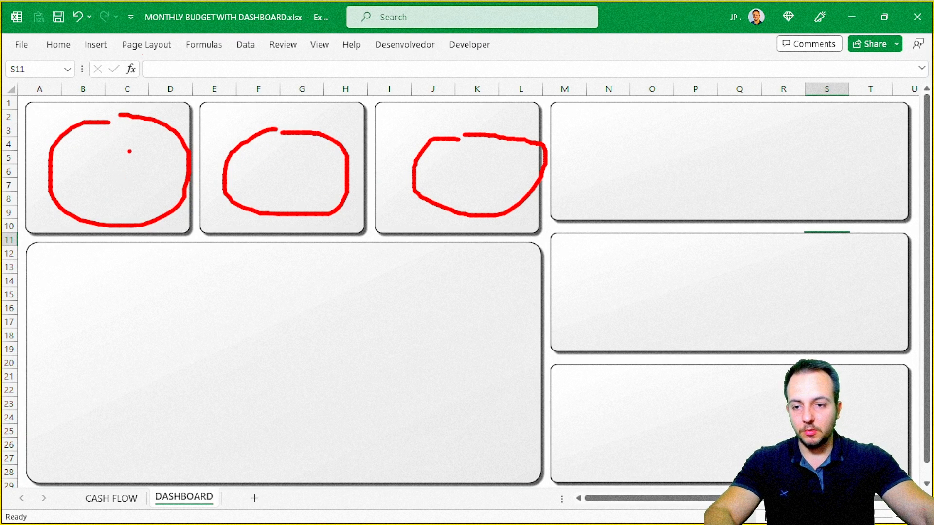
{"action": "left_click_drag", "start_coordinate": [110, 158], "coordinate": [109, 198]}
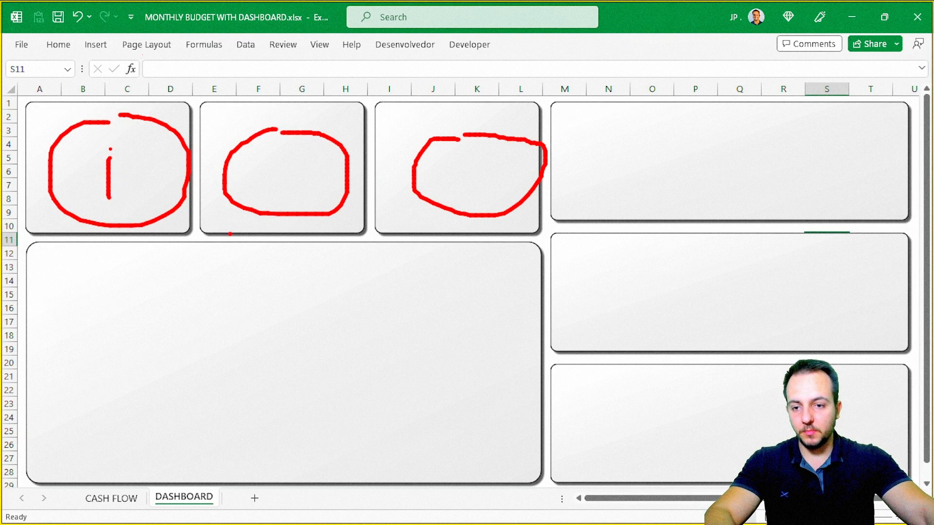
{"action": "mouse_move", "coordinate": [281, 158]}
{"action": "left_mouse_down"}
{"action": "mouse_move", "coordinate": [295, 191]}
{"action": "mouse_move", "coordinate": [283, 177]}
{"action": "left_mouse_up"}
{"action": "left_click_drag", "start_coordinate": [476, 160], "coordinate": [481, 196]}
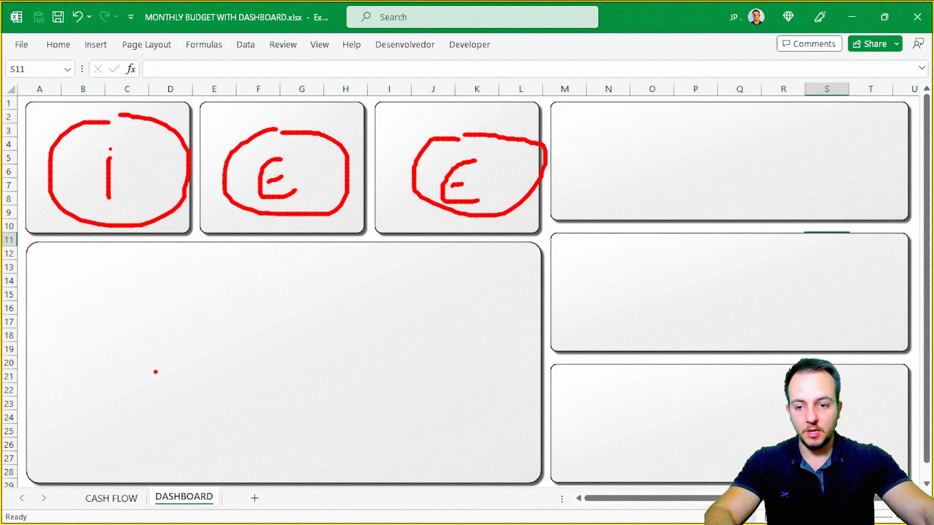
{"action": "left_click_drag", "start_coordinate": [25, 246], "coordinate": [542, 482]}
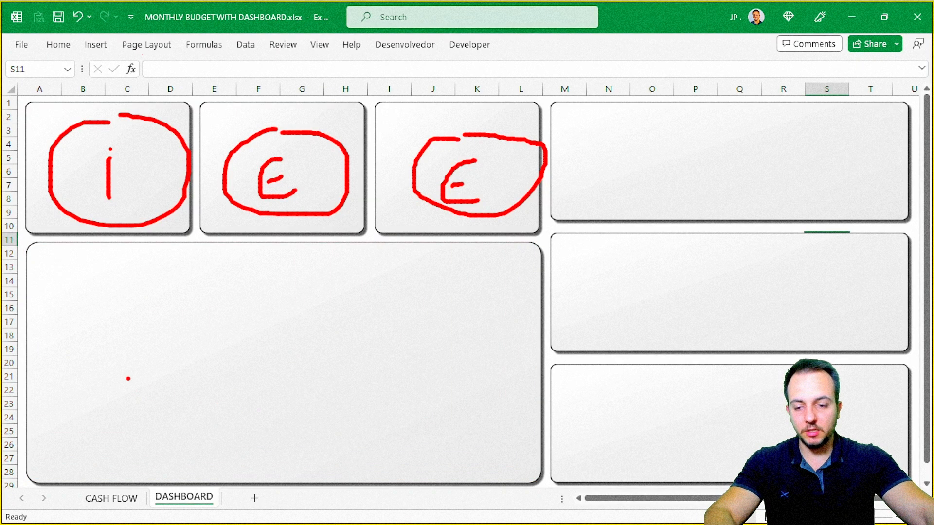
{"action": "mouse_move", "coordinate": [44, 397]}
{"action": "left_mouse_down"}
{"action": "mouse_move", "coordinate": [138, 401]}
{"action": "mouse_move", "coordinate": [269, 329]}
{"action": "mouse_move", "coordinate": [402, 272]}
{"action": "mouse_move", "coordinate": [472, 259]}
{"action": "left_mouse_up"}
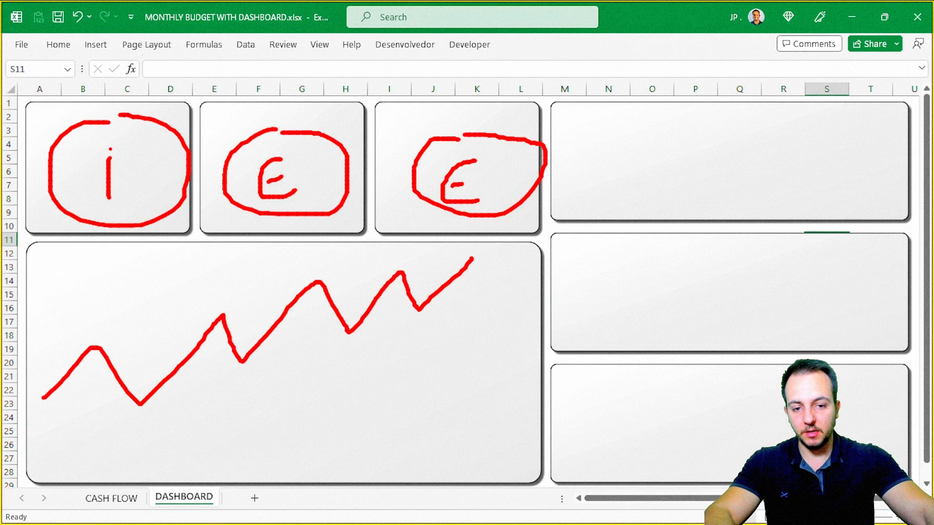
{"action": "left_click_drag", "start_coordinate": [683, 129], "coordinate": [775, 178]}
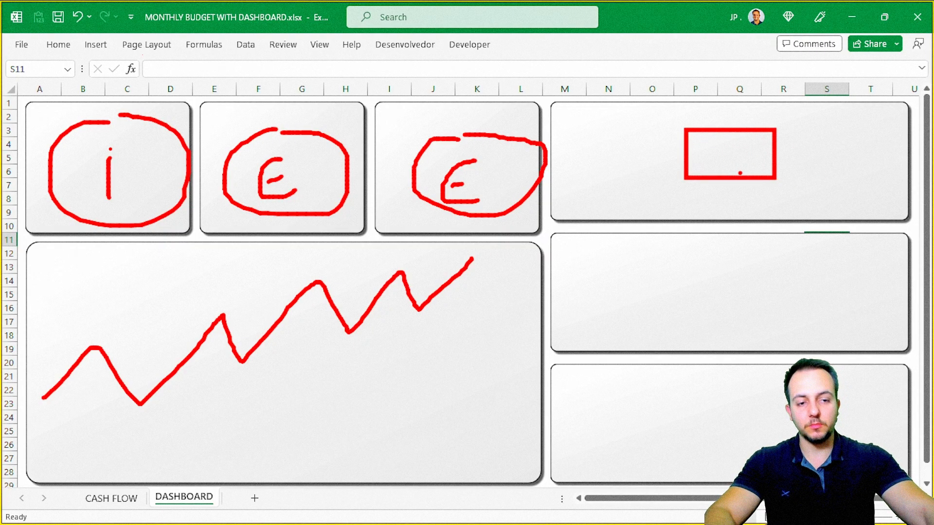
{"action": "key", "text": "ctrl+z"}
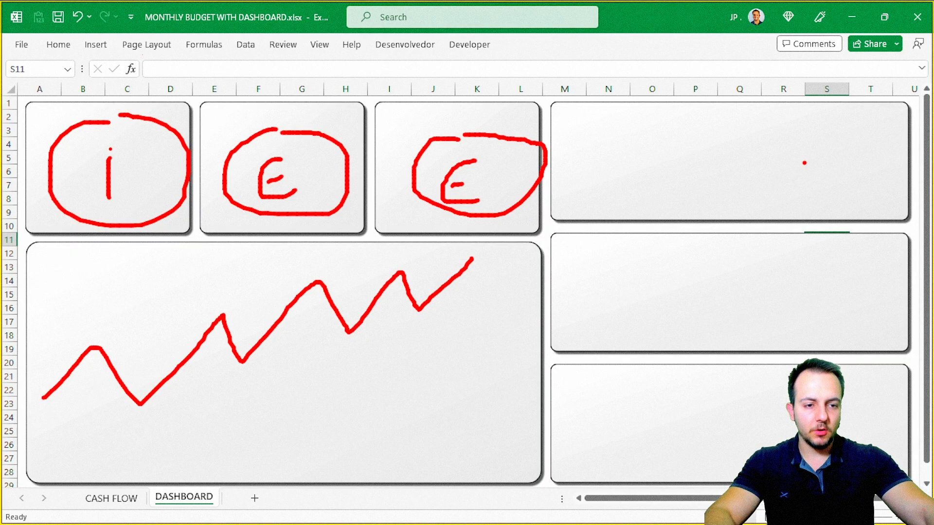
{"action": "left_click_drag", "start_coordinate": [592, 145], "coordinate": [620, 197]}
{"action": "left_click_drag", "start_coordinate": [632, 149], "coordinate": [691, 198]}
{"action": "left_click_drag", "start_coordinate": [709, 158], "coordinate": [737, 191]}
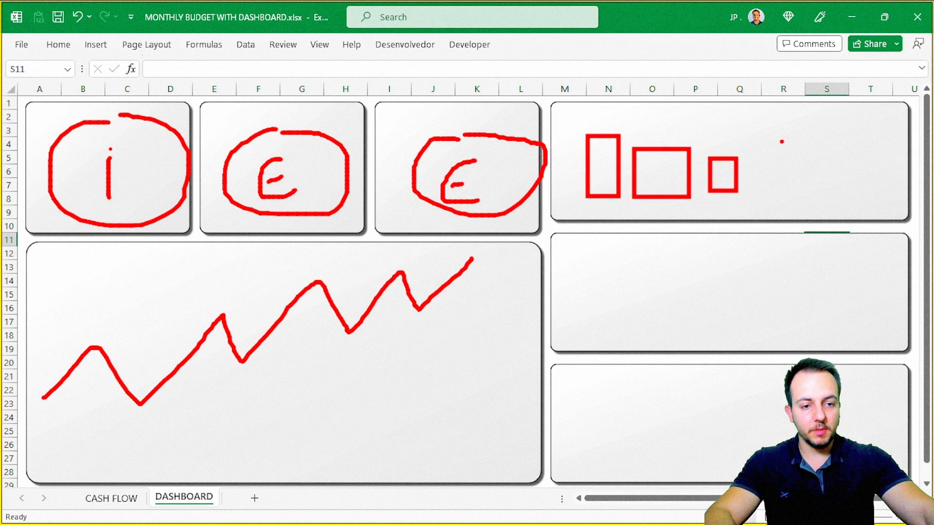
{"action": "left_click_drag", "start_coordinate": [780, 134], "coordinate": [817, 193]}
{"action": "left_click_drag", "start_coordinate": [843, 151], "coordinate": [872, 195]}
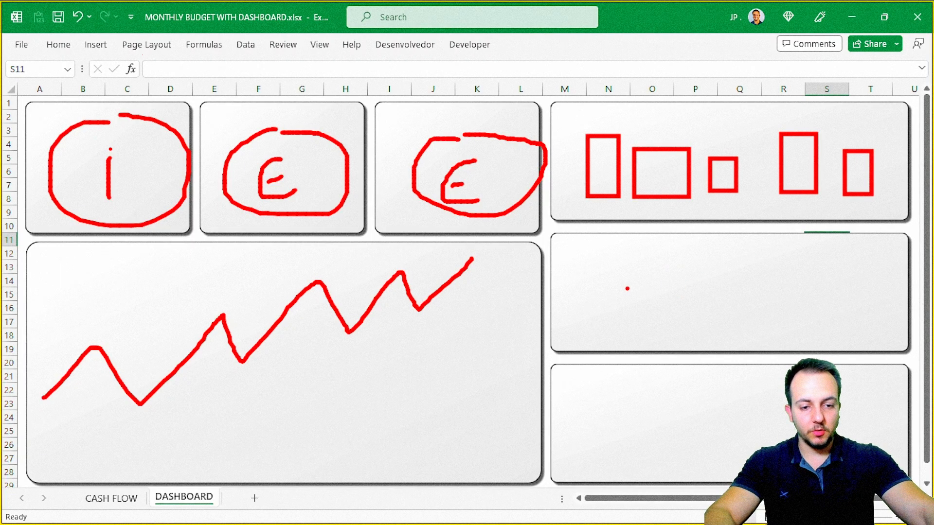
{"action": "mouse_move", "coordinate": [587, 267]}
{"action": "left_mouse_down"}
{"action": "mouse_move", "coordinate": [648, 309]}
{"action": "mouse_move", "coordinate": [713, 319]}
{"action": "left_mouse_up"}
{"action": "left_click_drag", "start_coordinate": [732, 270], "coordinate": [760, 327]}
{"action": "left_click_drag", "start_coordinate": [768, 278], "coordinate": [817, 326]}
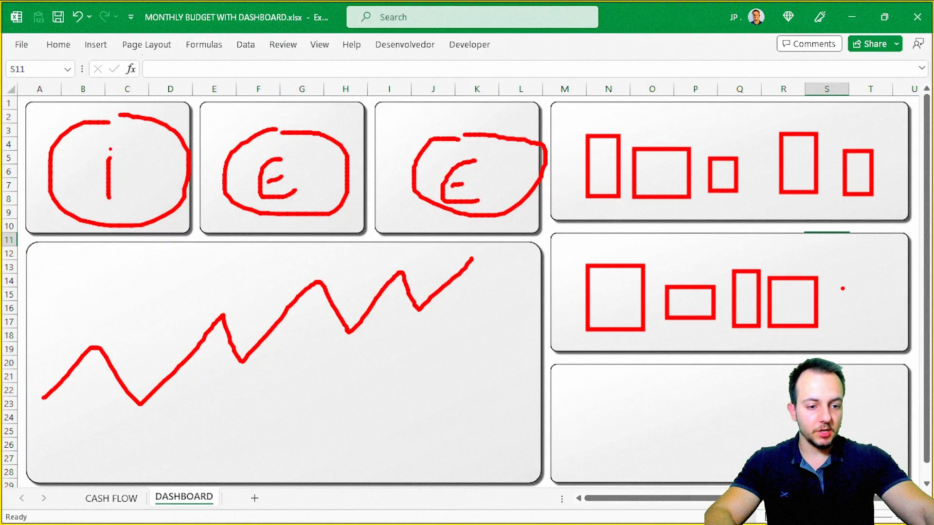
{"action": "left_click_drag", "start_coordinate": [839, 289], "coordinate": [837, 334]}
{"action": "left_click_drag", "start_coordinate": [579, 385], "coordinate": [652, 452]}
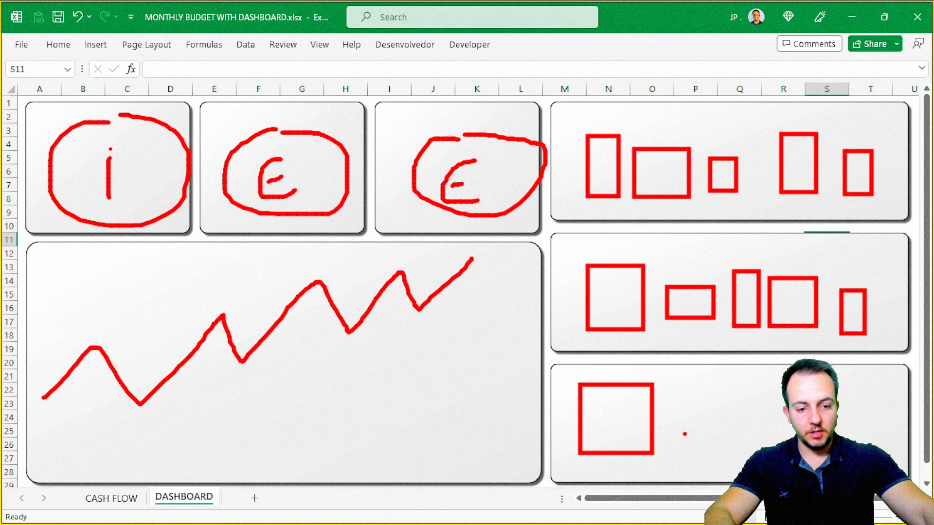
{"action": "left_click_drag", "start_coordinate": [672, 418], "coordinate": [714, 458]}
{"action": "left_click_drag", "start_coordinate": [743, 398], "coordinate": [760, 452]}
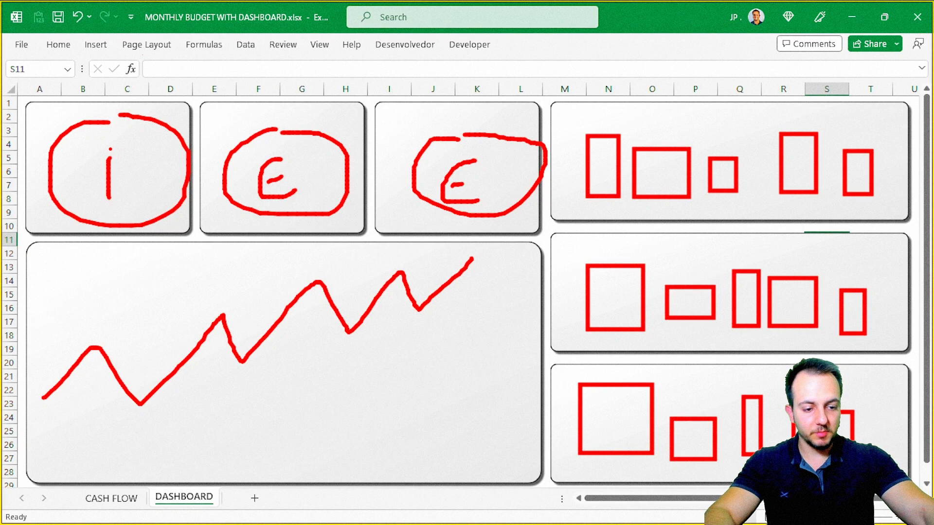
{"action": "left_click_drag", "start_coordinate": [566, 318], "coordinate": [445, 318]}
{"action": "left_click_drag", "start_coordinate": [553, 406], "coordinate": [461, 407]}
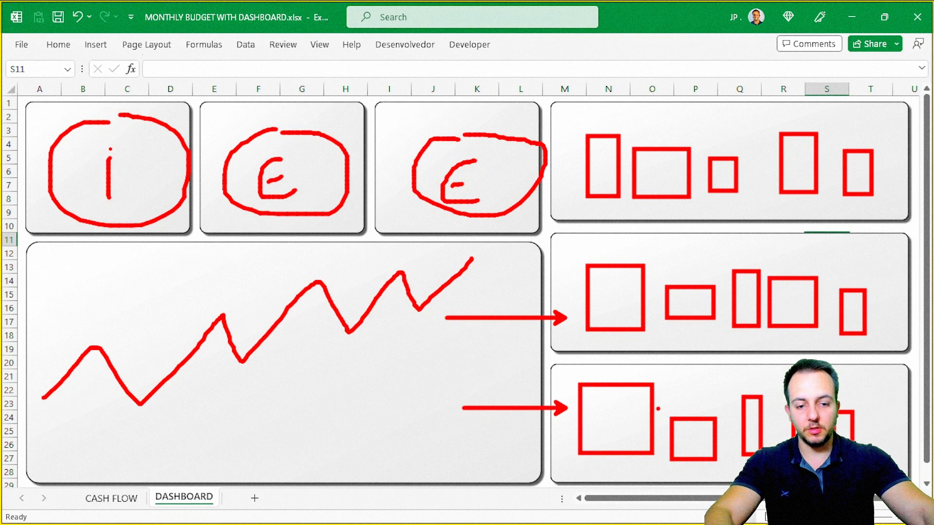
{"action": "key", "text": "Escape"}
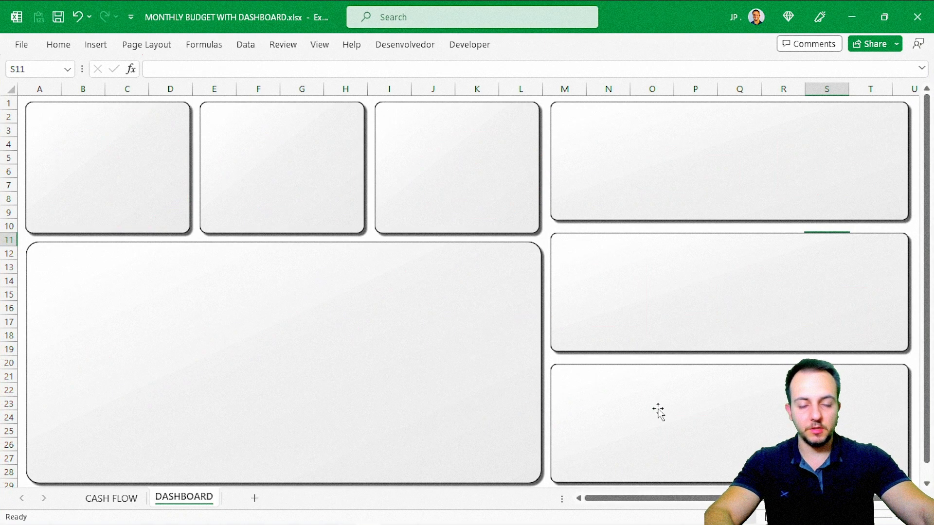
Review the monthly entry ranges of the income, fixed expenses and variable expenses tables on the CASH FLOW sheet.
{"action": "left_click", "coordinate": [136, 501]}
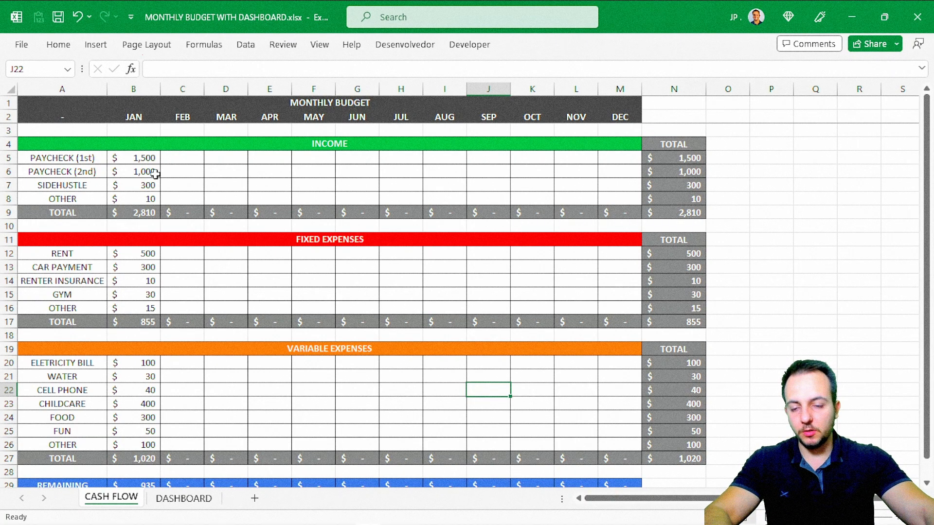
{"action": "left_click_drag", "start_coordinate": [148, 155], "coordinate": [627, 207]}
{"action": "left_click_drag", "start_coordinate": [141, 253], "coordinate": [627, 311]}
{"action": "left_click_drag", "start_coordinate": [160, 359], "coordinate": [635, 449]}
{"action": "scroll", "coordinate": [441, 399], "scroll_direction": "down", "scroll_amount": 1}
{"action": "scroll", "coordinate": [402, 389], "scroll_direction": "up", "scroll_amount": 1}
{"action": "left_click", "coordinate": [146, 158]}
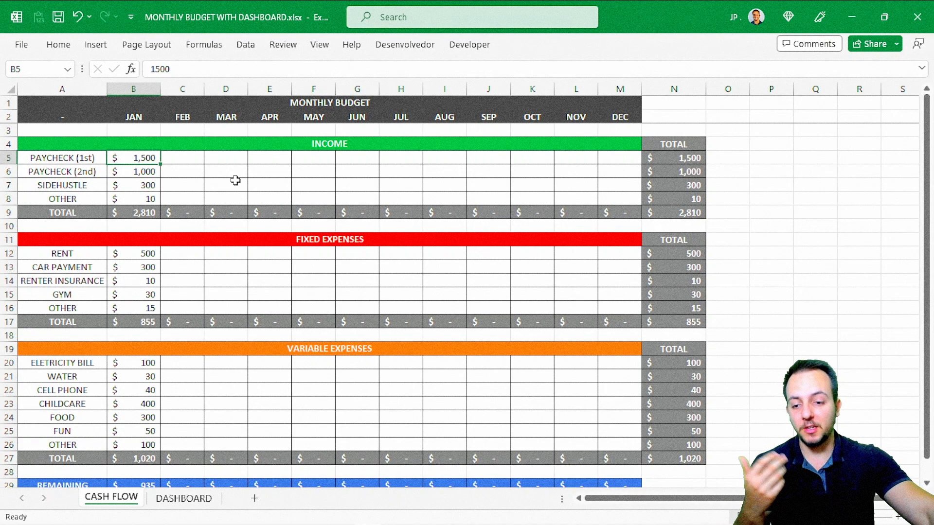
{"action": "left_click_drag", "start_coordinate": [176, 159], "coordinate": [612, 196]}
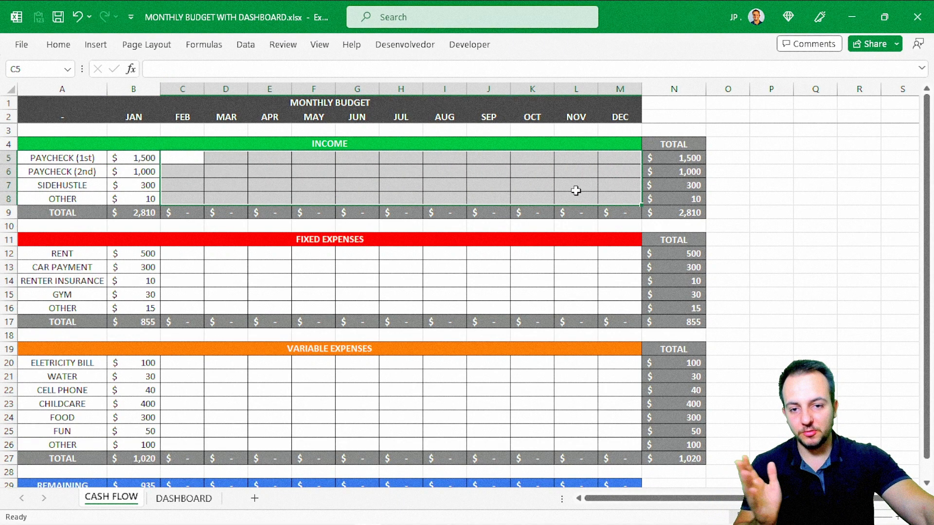
{"action": "left_click", "coordinate": [201, 160]}
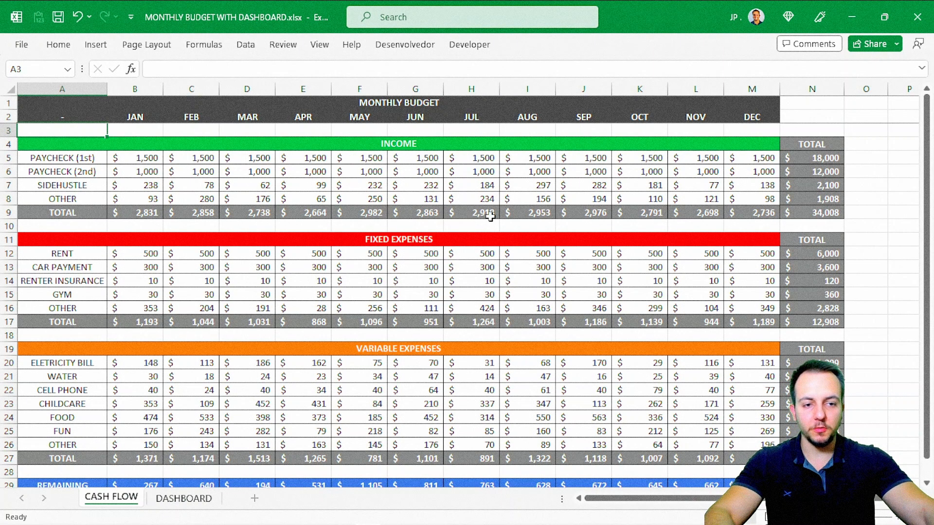
Examine the REMAINING and BALANCE rows month by month beneath the variable expenses table on the CASH FLOW sheet.
{"action": "scroll", "coordinate": [271, 277], "scroll_direction": "down", "scroll_amount": 5}
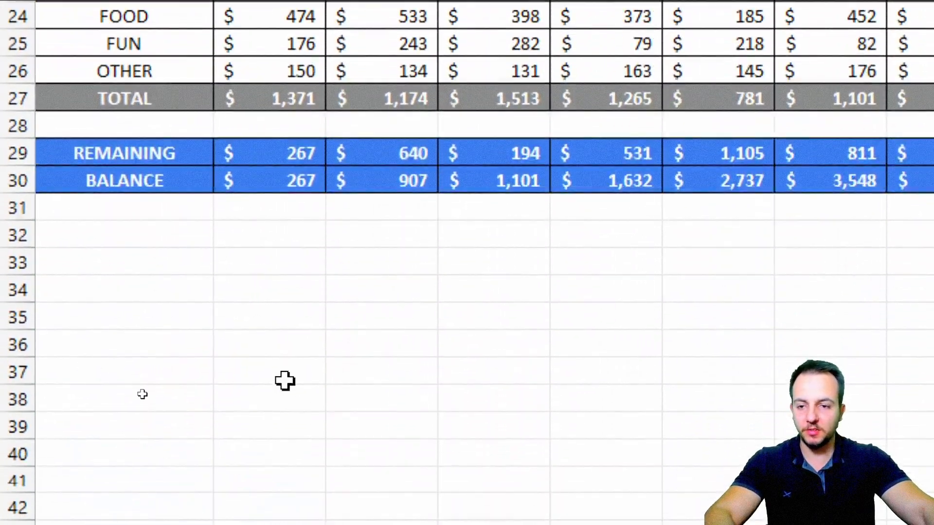
{"action": "left_click_drag", "start_coordinate": [265, 214], "coordinate": [190, 291]}
{"action": "left_click_drag", "start_coordinate": [393, 216], "coordinate": [303, 331]}
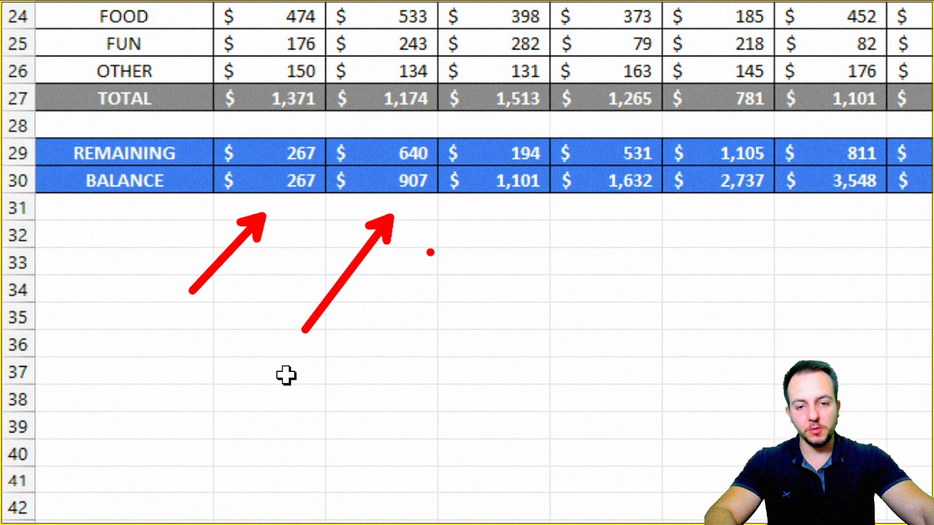
{"action": "left_click_drag", "start_coordinate": [503, 215], "coordinate": [459, 283]}
{"action": "left_click_drag", "start_coordinate": [618, 215], "coordinate": [545, 321]}
{"action": "left_click_drag", "start_coordinate": [742, 202], "coordinate": [672, 311]}
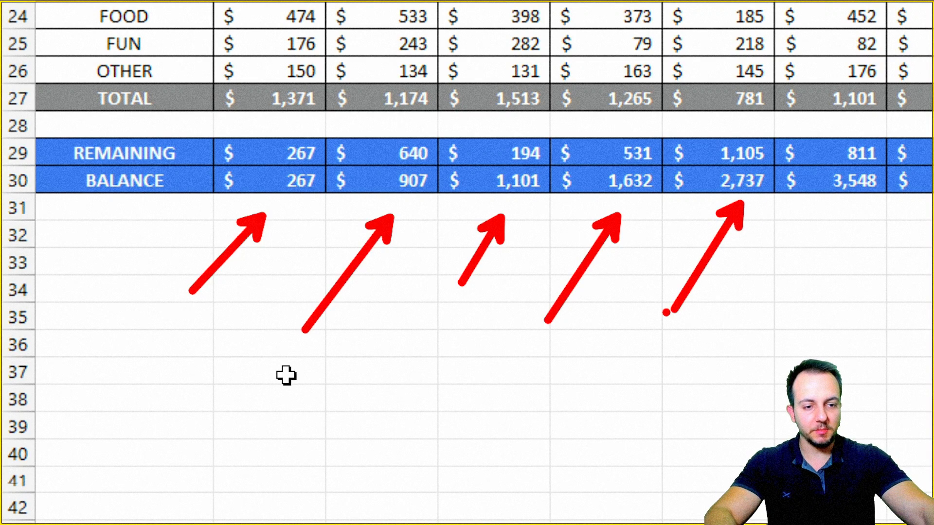
{"action": "left_click_drag", "start_coordinate": [839, 214], "coordinate": [774, 300]}
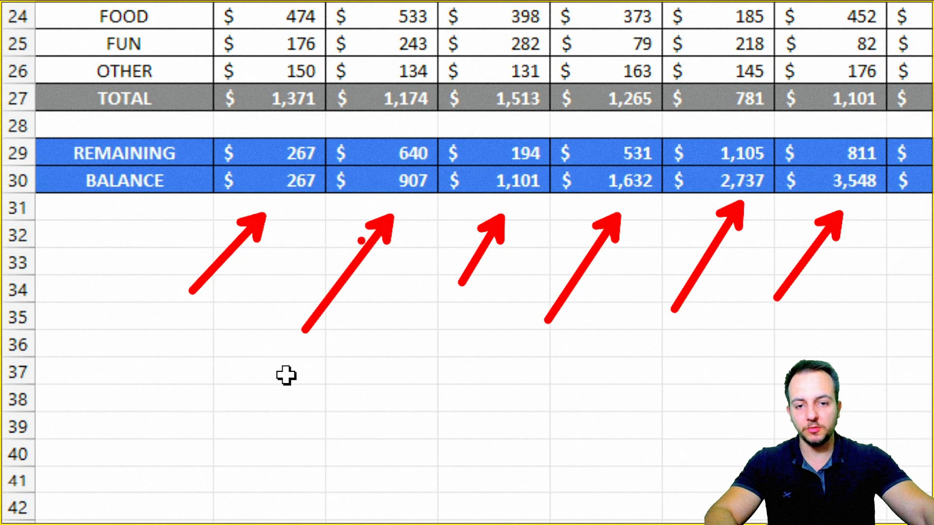
{"action": "key", "text": "ctrl+z"}
{"action": "key", "text": "ctrl+z"}
{"action": "key", "text": "ctrl+z"}
{"action": "key", "text": "ctrl+z"}
{"action": "key", "text": "ctrl+z"}
{"action": "key", "text": "ctrl+z"}
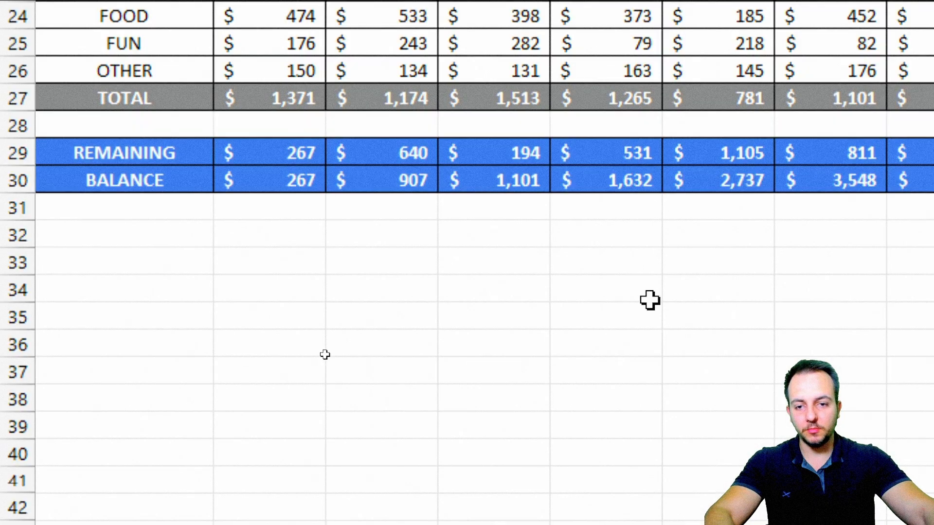
{"action": "scroll", "coordinate": [651, 300], "scroll_direction": "up", "scroll_amount": 2}
{"action": "scroll", "coordinate": [649, 300], "scroll_direction": "down", "scroll_amount": 3}
{"action": "key", "text": "ctrl+2"}
{"action": "mouse_move", "coordinate": [216, 14]}
{"action": "left_mouse_down"}
{"action": "mouse_move", "coordinate": [334, 291]}
{"action": "mouse_move", "coordinate": [325, 305]}
{"action": "left_mouse_up"}
{"action": "left_click_drag", "start_coordinate": [324, 19], "coordinate": [439, 305]}
{"action": "key", "text": "ctrl+z"}
{"action": "key", "text": "ctrl+z"}
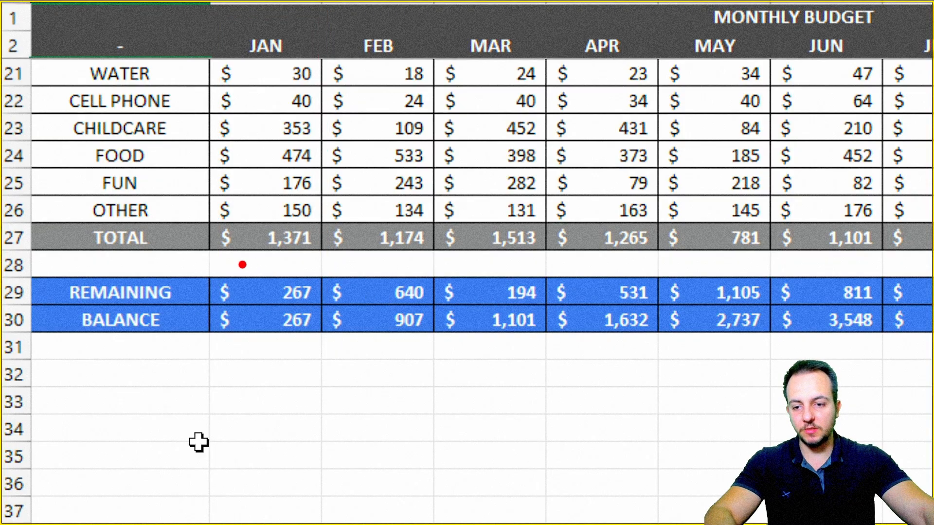
{"action": "left_click_drag", "start_coordinate": [198, 266], "coordinate": [323, 310]}
{"action": "left_click_drag", "start_coordinate": [318, 265], "coordinate": [436, 309]}
{"action": "left_click_drag", "start_coordinate": [432, 264], "coordinate": [550, 314]}
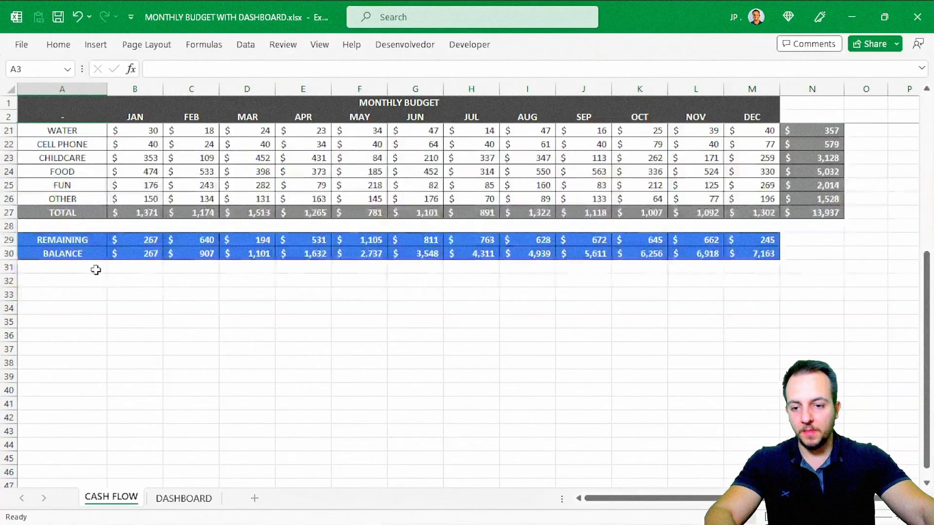
{"action": "scroll", "coordinate": [96, 270], "scroll_direction": "up", "scroll_amount": 6}
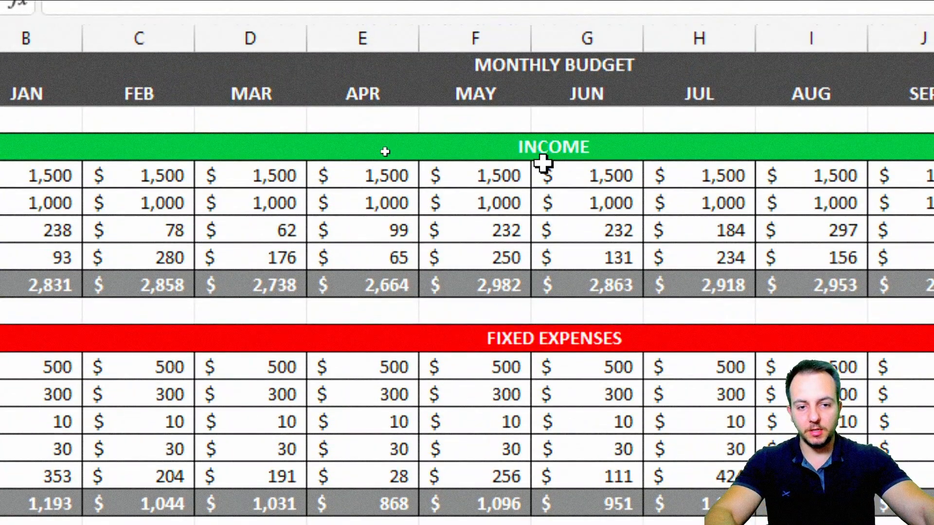
Insert a doughnut chart from the income category names in A5:A8 and their yearly totals in N5:N8.
{"action": "left_click", "coordinate": [115, 179]}
{"action": "left_click", "coordinate": [193, 203]}
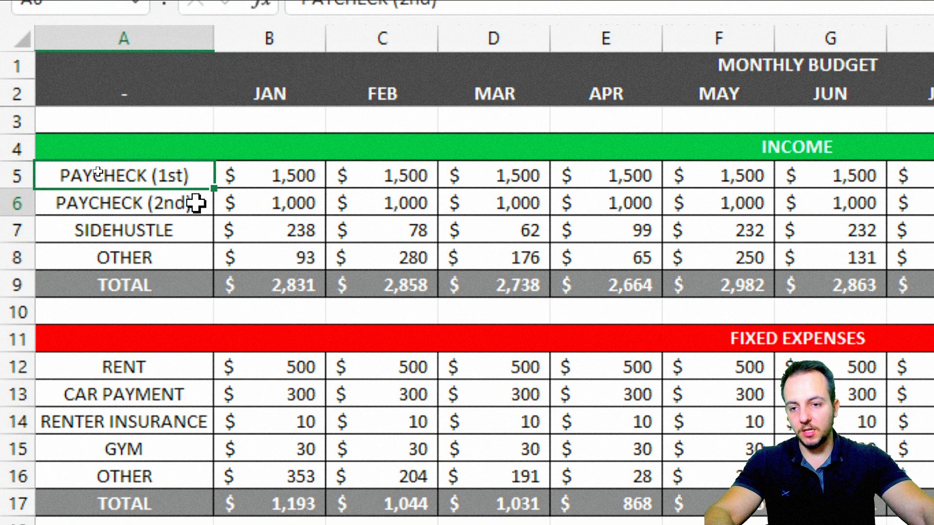
{"action": "left_click", "coordinate": [200, 230]}
{"action": "left_click", "coordinate": [154, 248]}
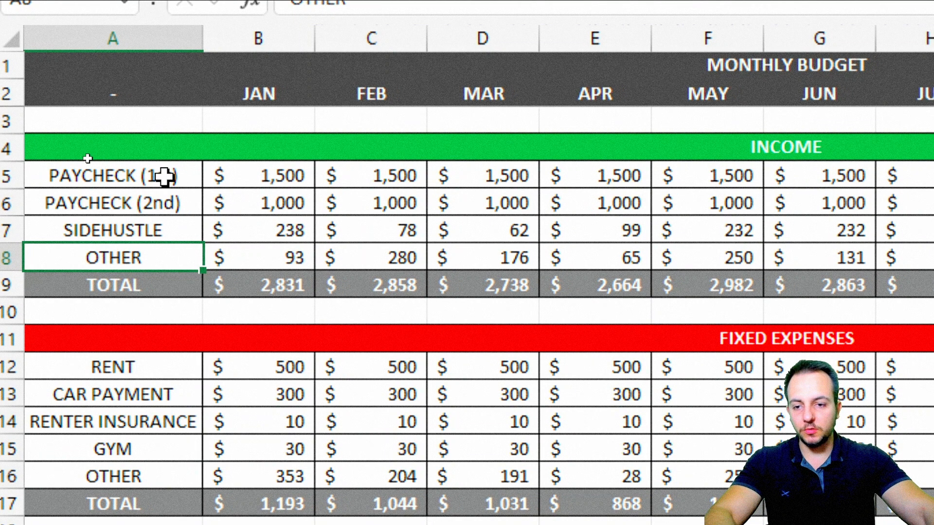
{"action": "left_click_drag", "start_coordinate": [163, 179], "coordinate": [135, 260]}
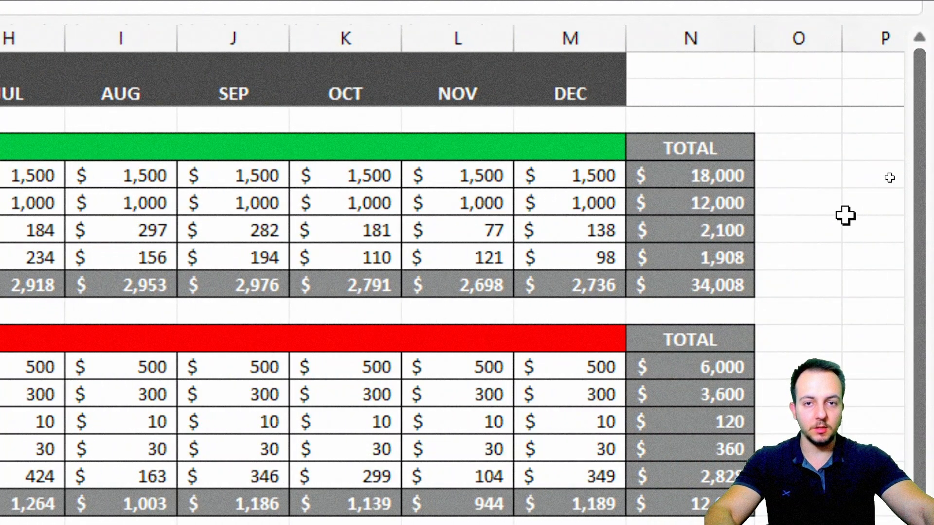
{"action": "left_click", "coordinate": [670, 175]}
{"action": "left_click_drag", "start_coordinate": [670, 175], "coordinate": [642, 254]}
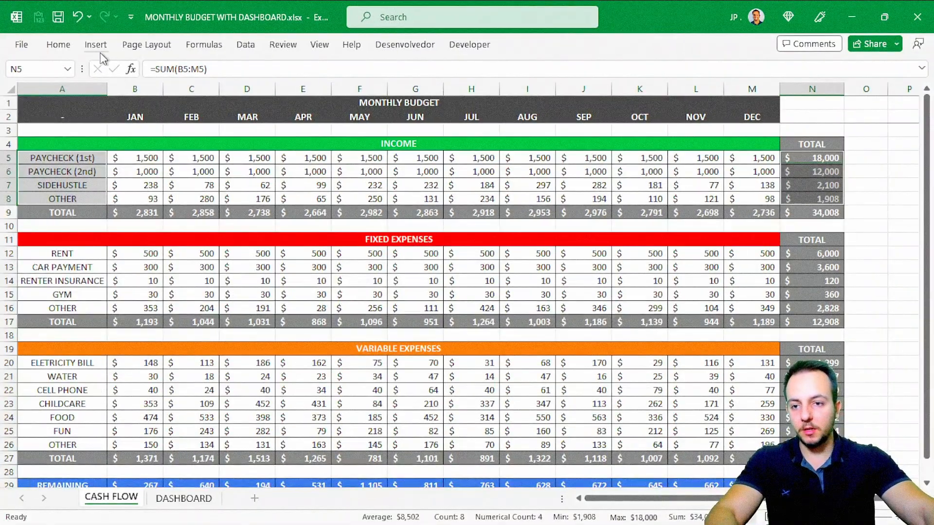
{"action": "left_click", "coordinate": [96, 42]}
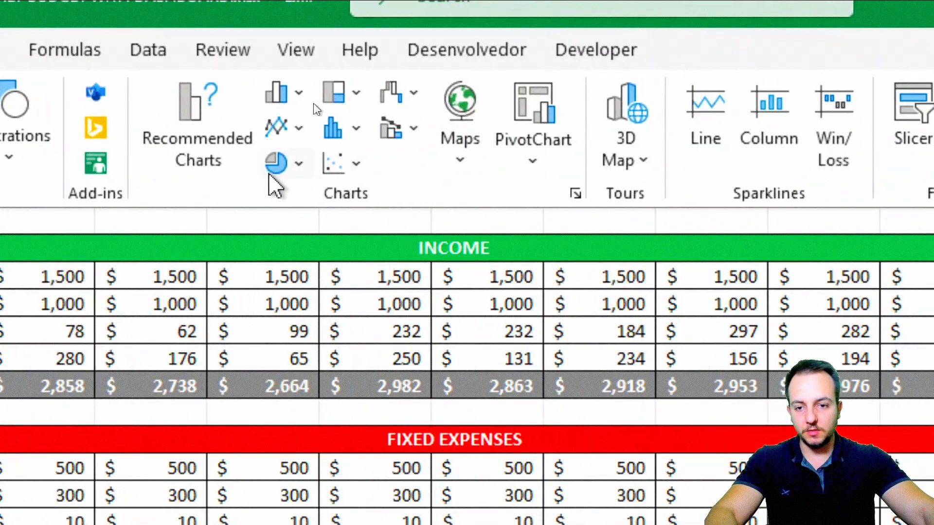
{"action": "left_click", "coordinate": [297, 164]}
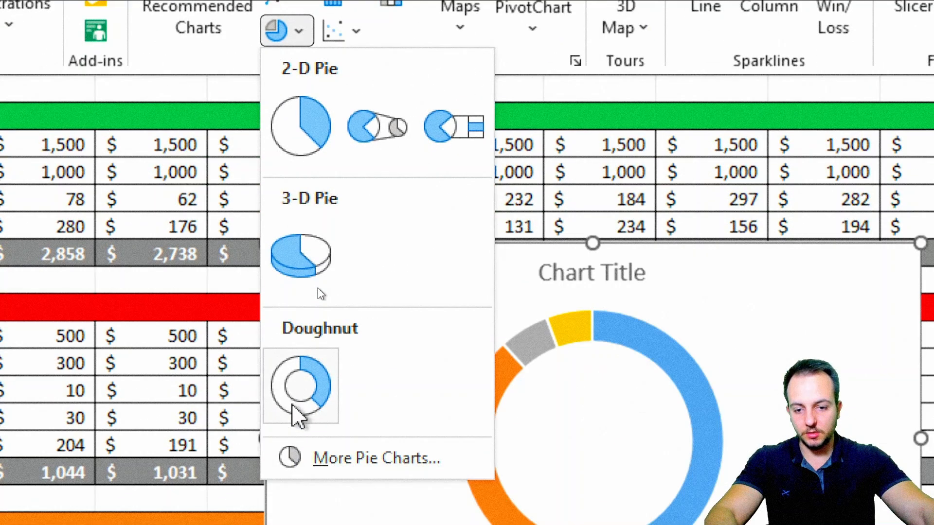
{"action": "left_click", "coordinate": [297, 394]}
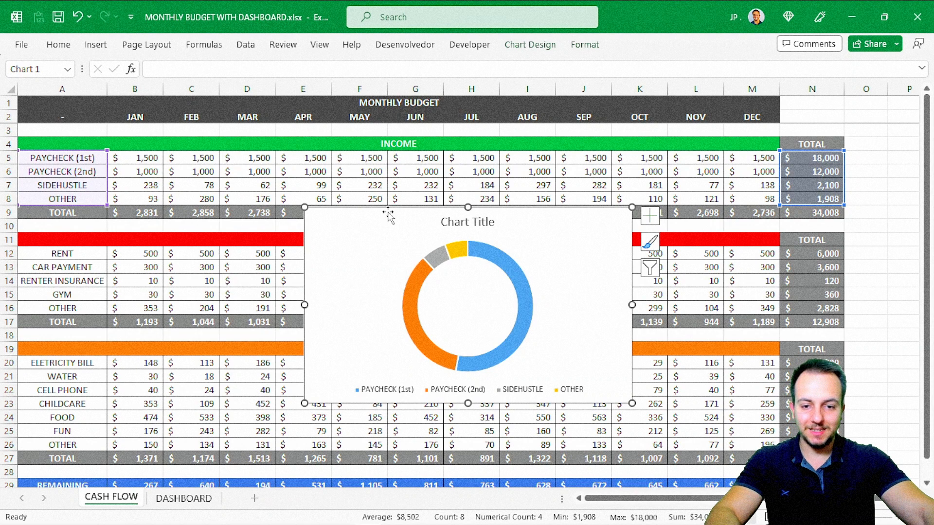
Cut the income doughnut chart from the CASH FLOW sheet and paste it into the DASHBOARD sheet.
{"action": "key", "text": "Delete"}
{"action": "left_click", "coordinate": [90, 156]}
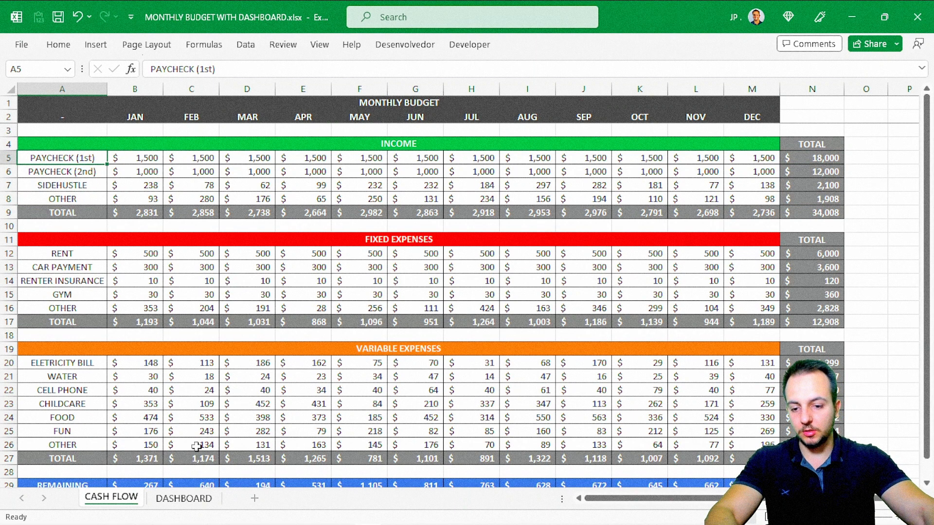
{"action": "left_click", "coordinate": [183, 497]}
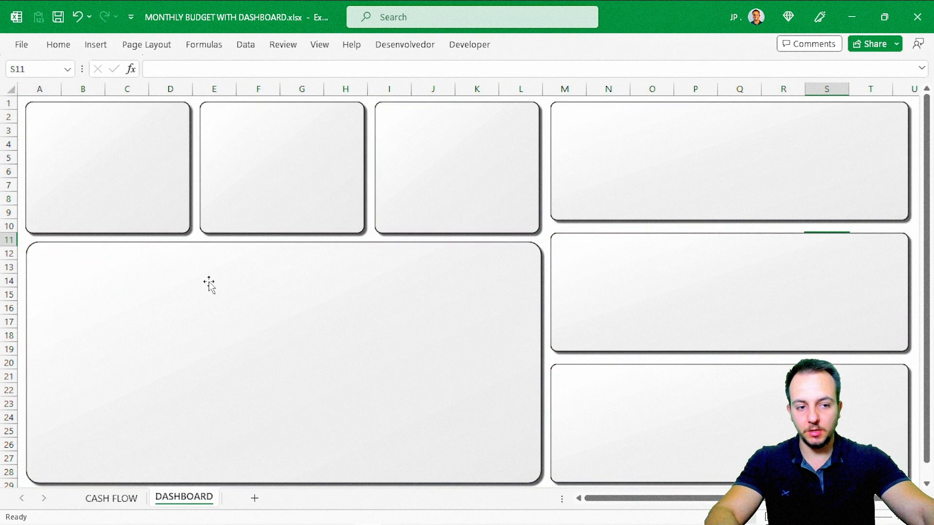
{"action": "key", "text": "ctrl+v"}
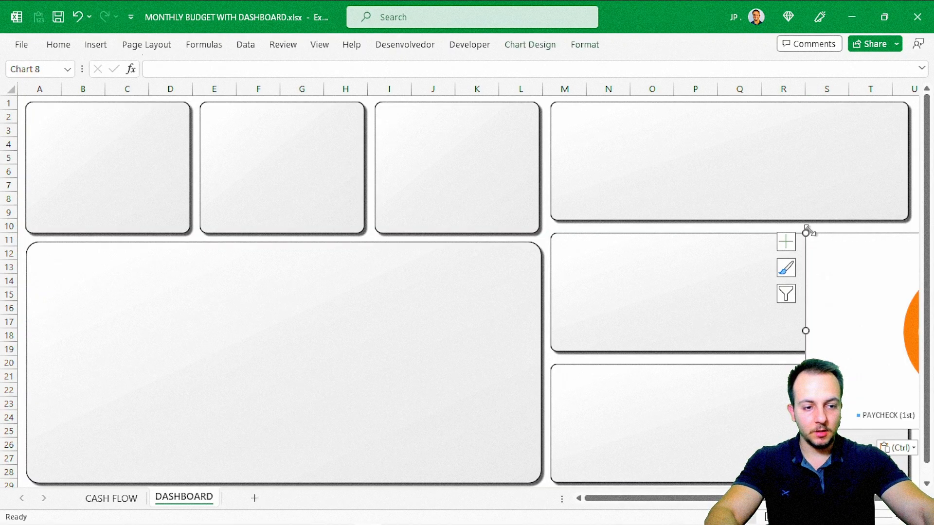
Place the doughnut chart over the first card at columns A to D and shrink it to about the card's size.
{"action": "left_click_drag", "start_coordinate": [834, 239], "coordinate": [56, 100]}
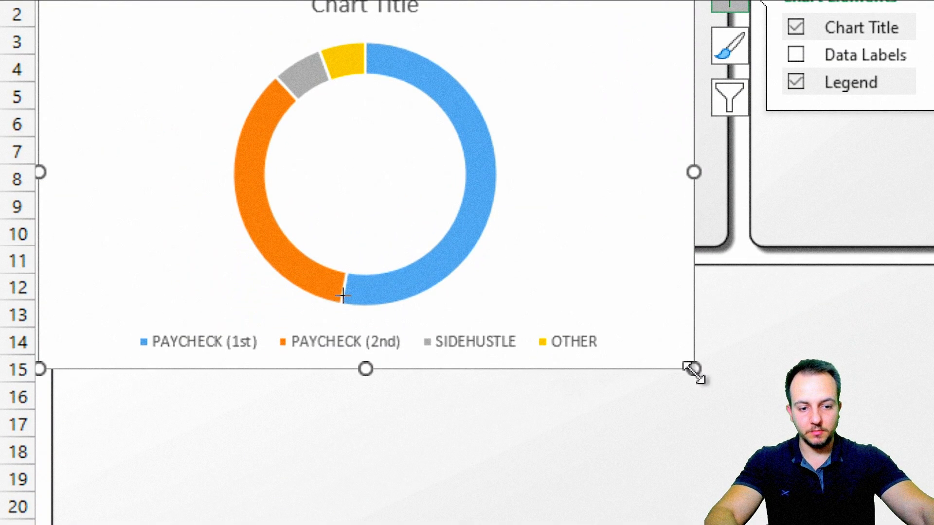
{"action": "left_click_drag", "start_coordinate": [694, 482], "coordinate": [282, 319]}
{"action": "left_click_drag", "start_coordinate": [281, 305], "coordinate": [389, 359]}
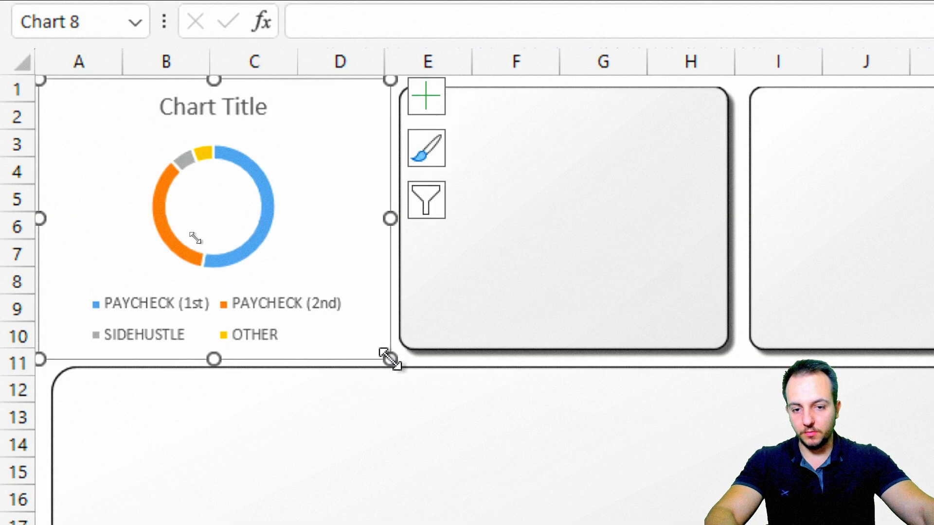
Set the doughnut's chart title to Centered Overlay and move it into the middle of the ring.
{"action": "left_click", "coordinate": [244, 117]}
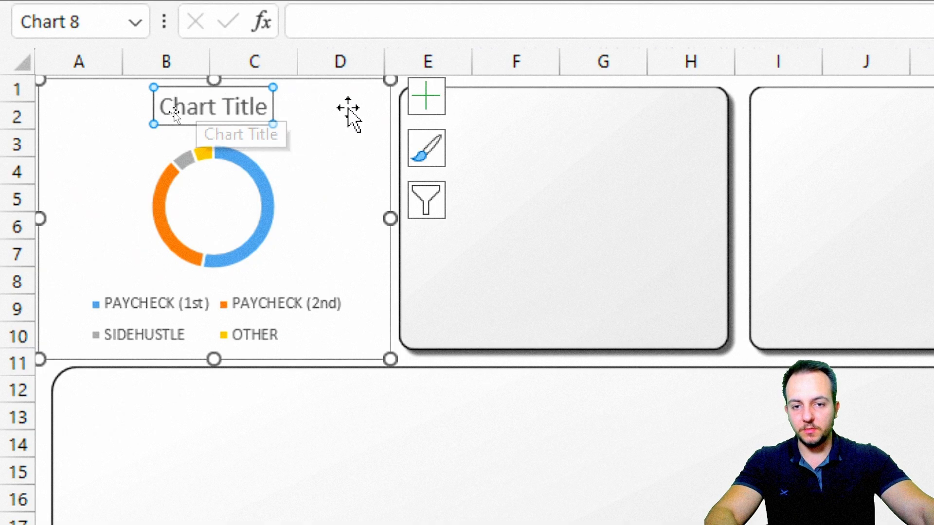
{"action": "left_click", "coordinate": [372, 108]}
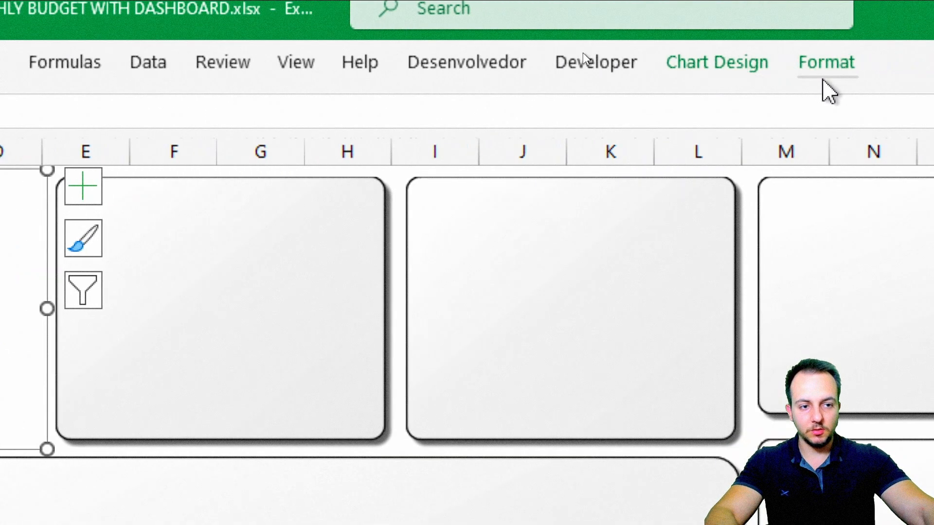
{"action": "left_click", "coordinate": [715, 63]}
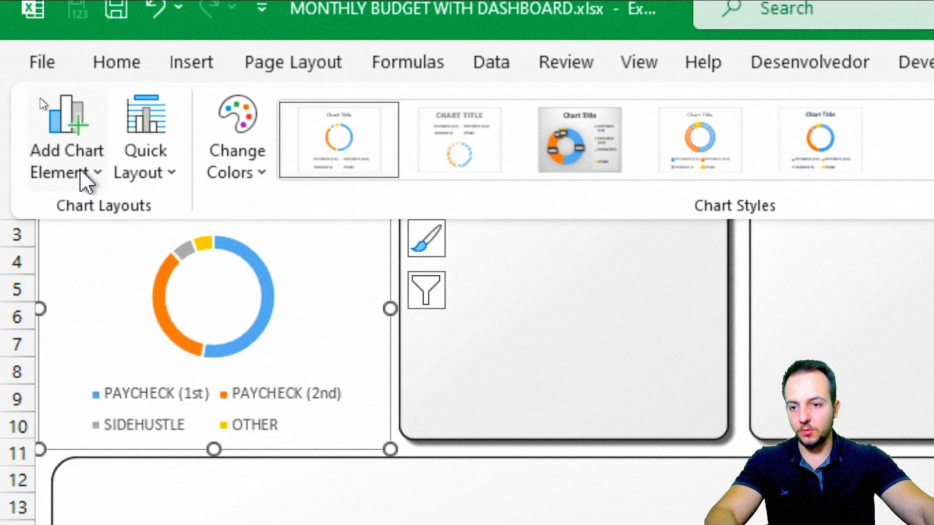
{"action": "left_click", "coordinate": [90, 173]}
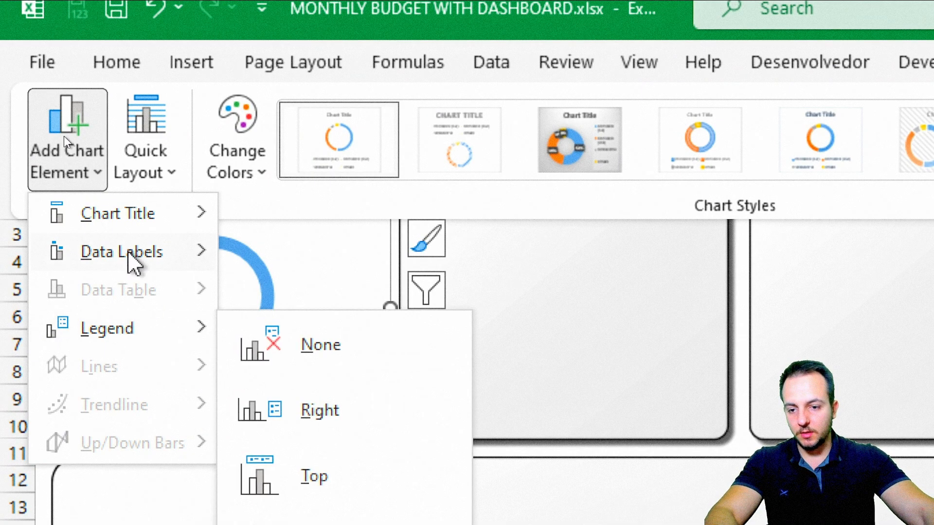
{"action": "mouse_move", "coordinate": [135, 230]}
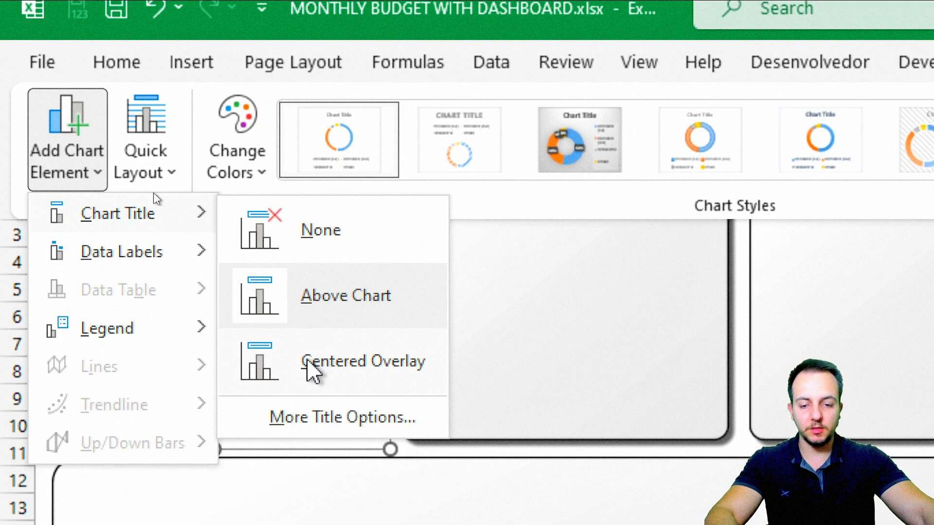
{"action": "left_click", "coordinate": [317, 383]}
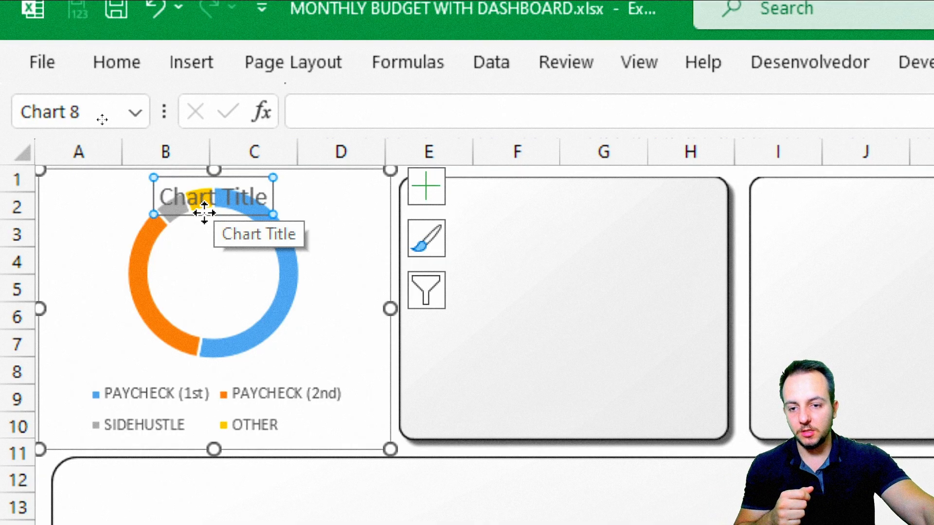
{"action": "left_click_drag", "start_coordinate": [184, 211], "coordinate": [188, 288]}
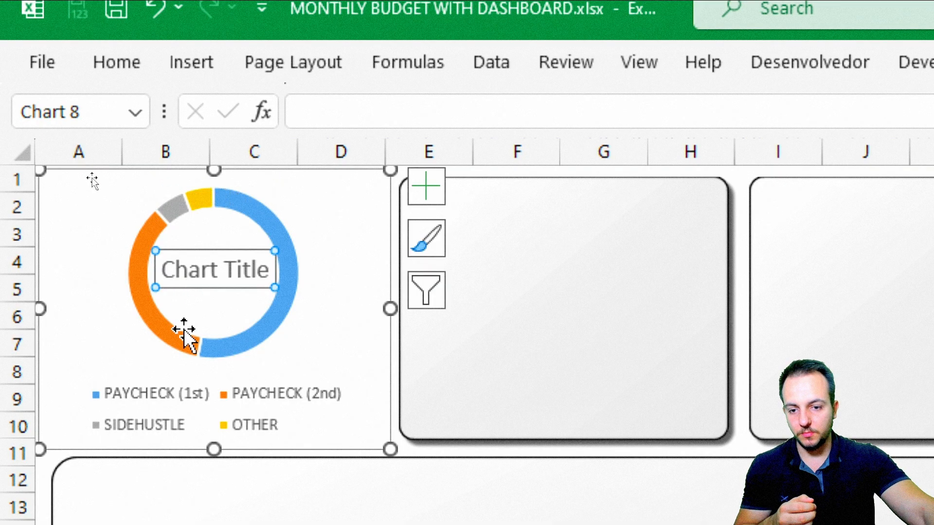
Change the doughnut's title text to INCOME, keep it centred inside the ring, and deselect the chart.
{"action": "triple_click", "coordinate": [213, 272]}
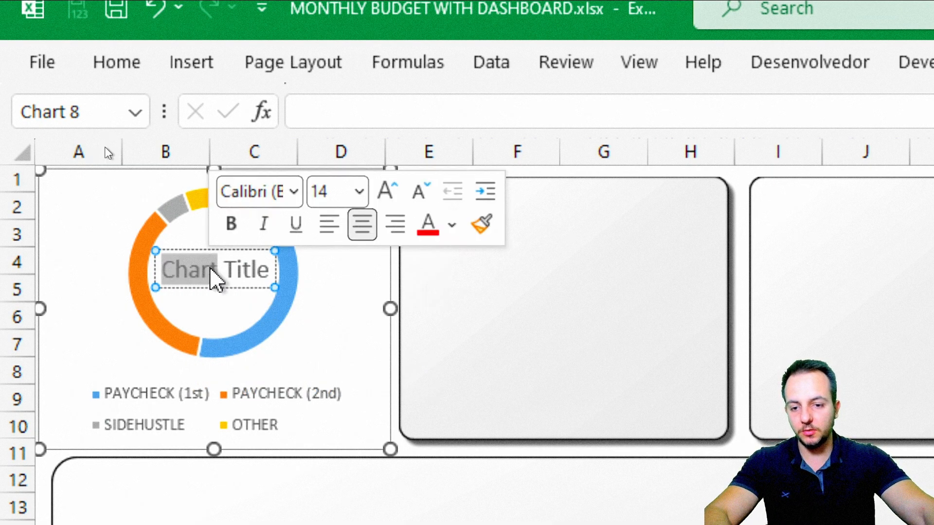
{"action": "type", "text": "INCOME"}
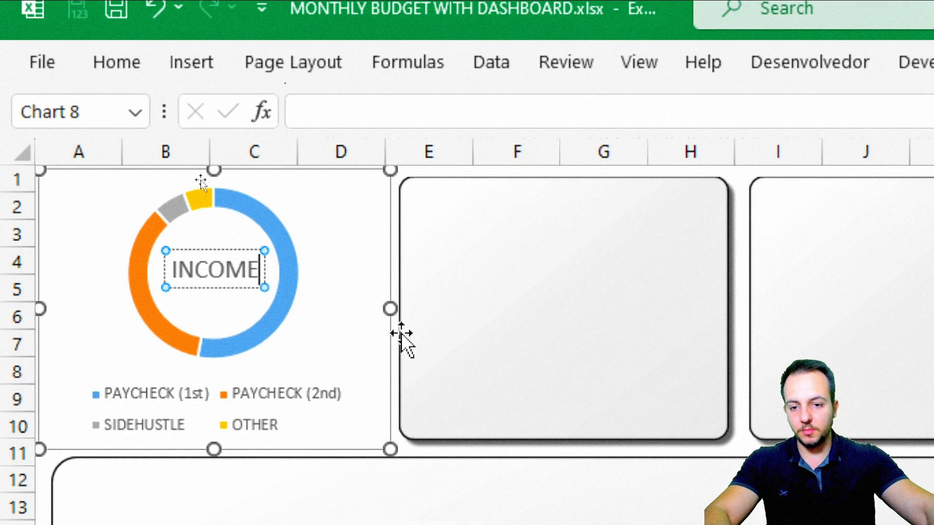
{"action": "left_click_drag", "start_coordinate": [171, 287], "coordinate": [180, 288]}
{"action": "key", "text": "Escape"}
{"action": "key", "text": "Escape"}
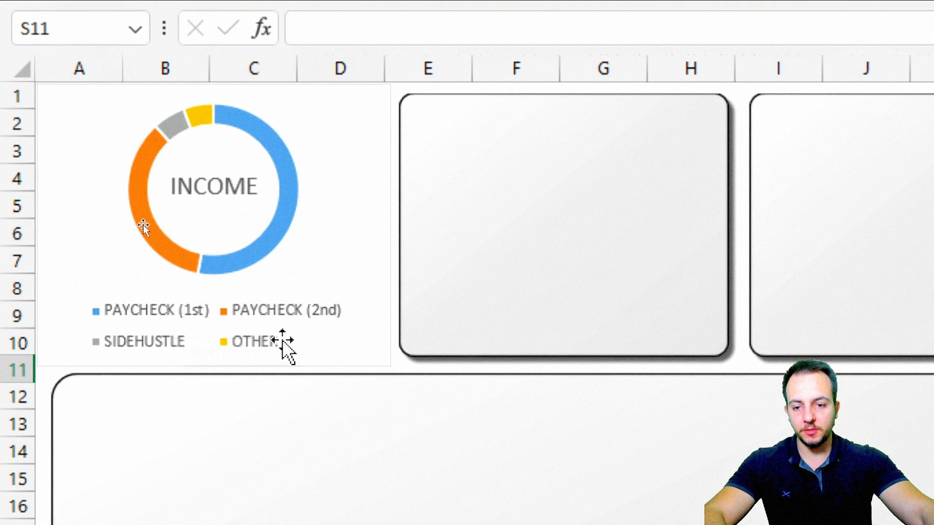
Place the legend of the INCOME doughnut chart on the right side of the chart.
{"action": "left_click", "coordinate": [359, 291]}
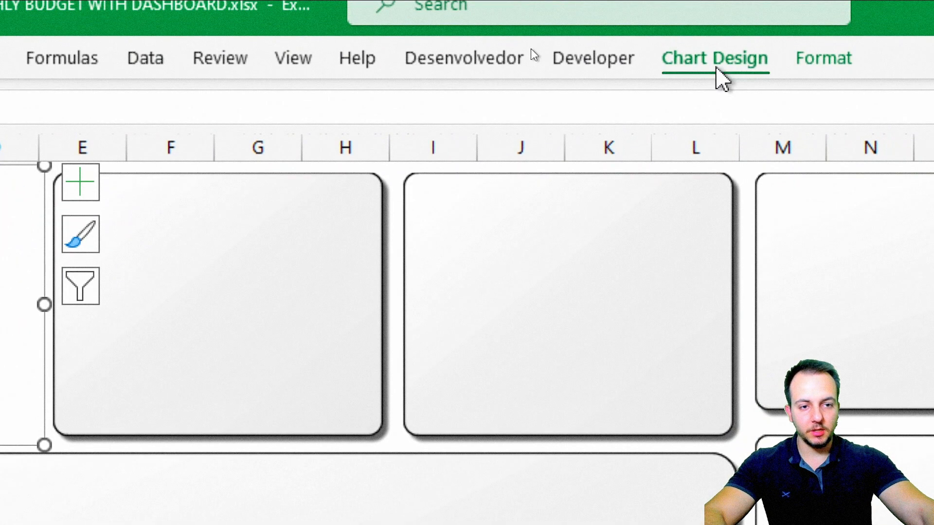
{"action": "left_click", "coordinate": [733, 26]}
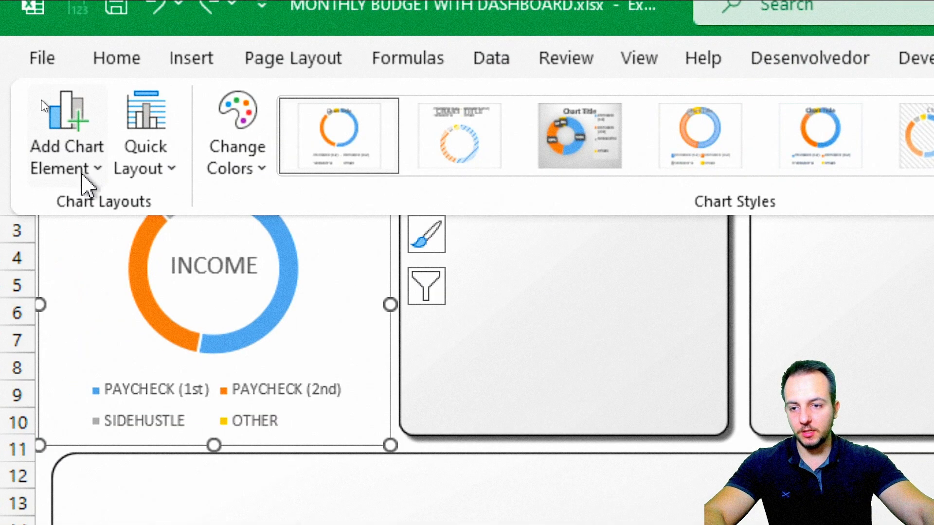
{"action": "left_click", "coordinate": [84, 171]}
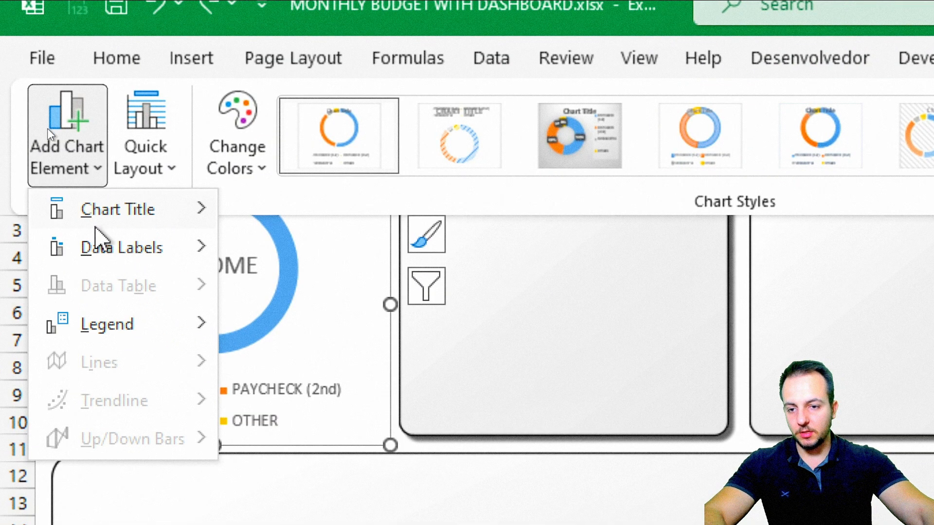
{"action": "mouse_move", "coordinate": [95, 226]}
{"action": "mouse_move", "coordinate": [114, 339]}
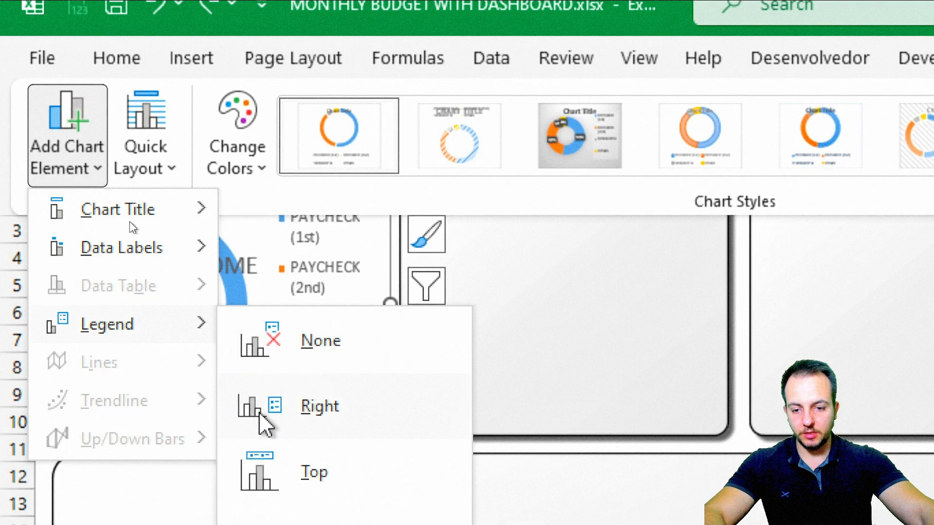
{"action": "left_click", "coordinate": [292, 415]}
Show data labels on the INCOME doughnut chart.
{"action": "left_click", "coordinate": [92, 166]}
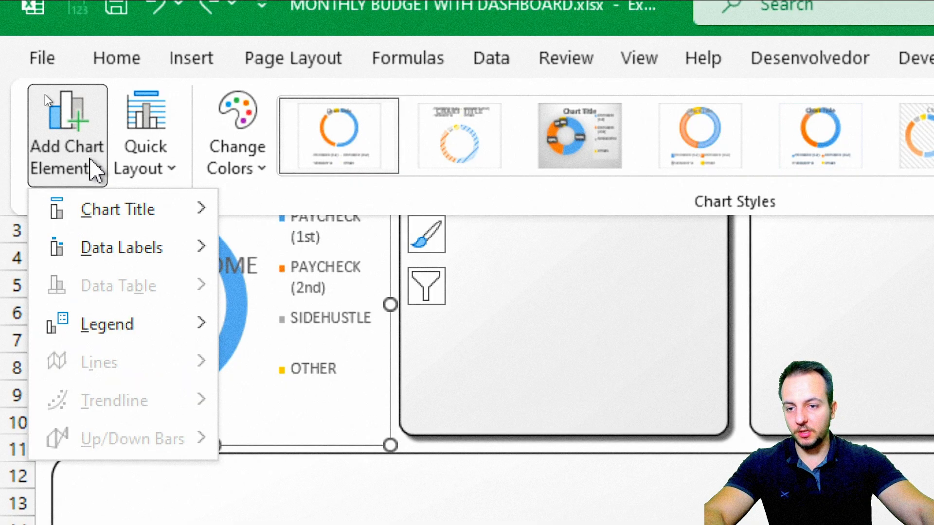
{"action": "mouse_move", "coordinate": [125, 267]}
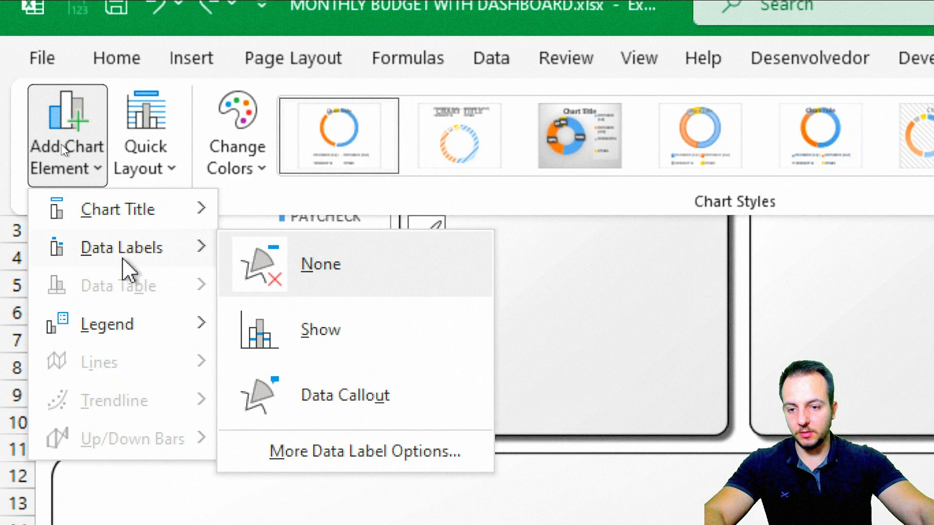
{"action": "left_click", "coordinate": [325, 333]}
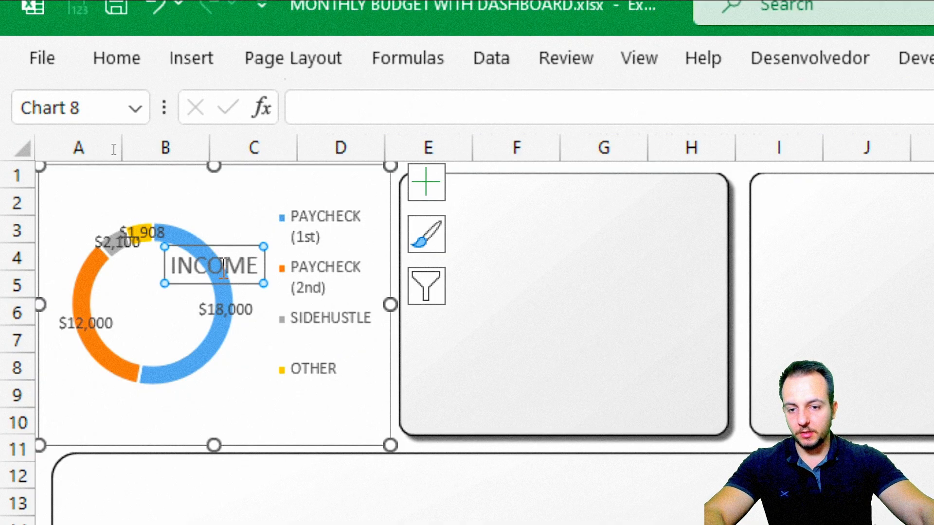
Move the INCOME title above the doughnut and set the chart title position to Centered Overlay.
{"action": "left_click_drag", "start_coordinate": [245, 285], "coordinate": [241, 247]}
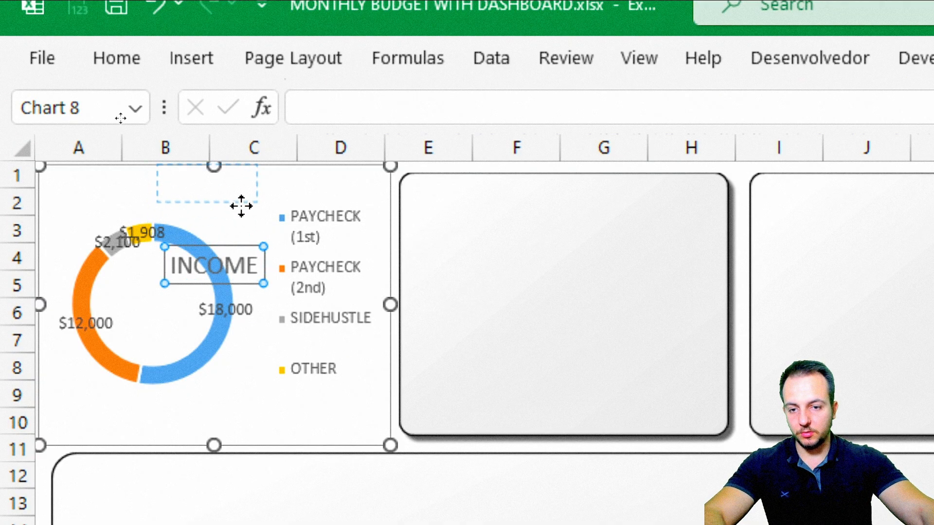
{"action": "left_click_drag", "start_coordinate": [255, 214], "coordinate": [244, 209]}
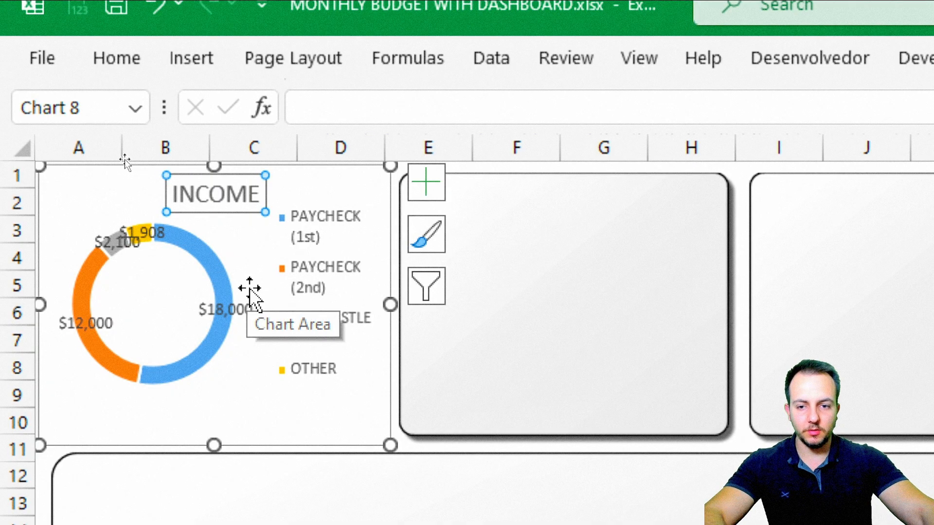
{"action": "left_click", "coordinate": [769, 75]}
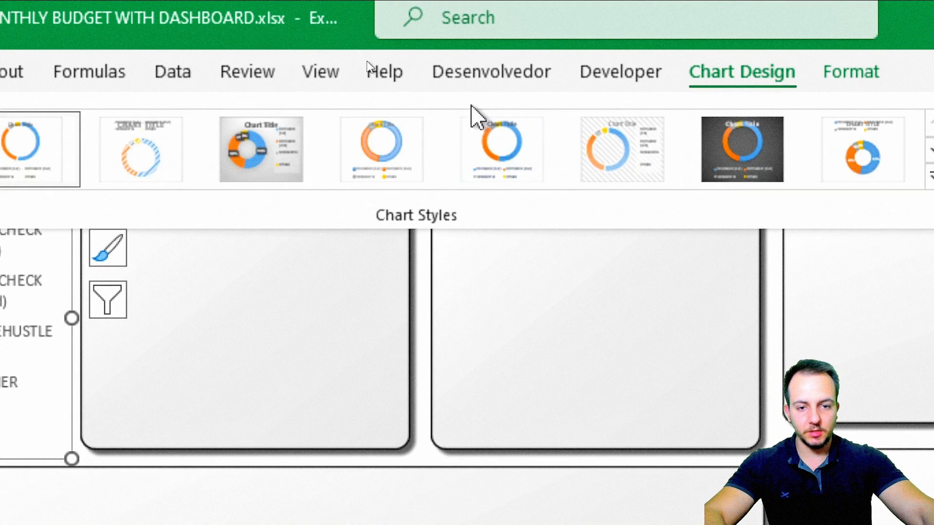
{"action": "left_click", "coordinate": [66, 160]}
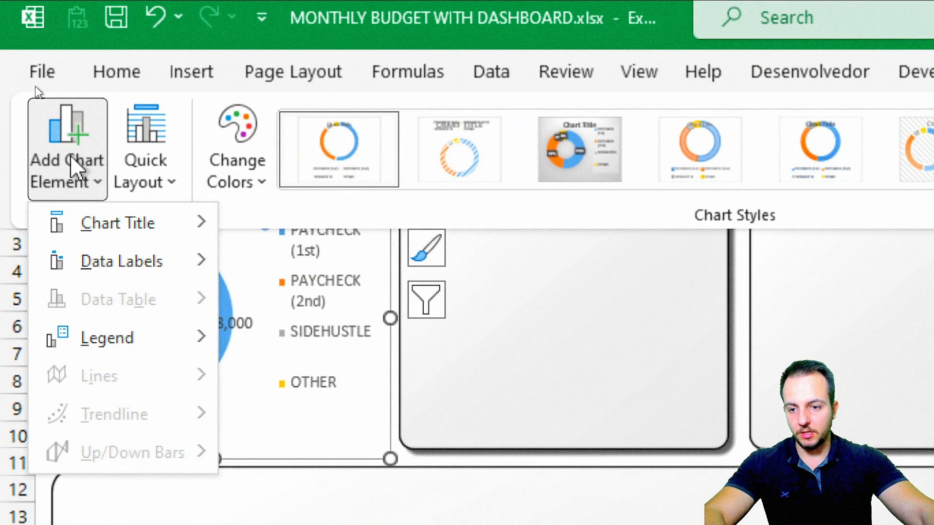
{"action": "mouse_move", "coordinate": [148, 230]}
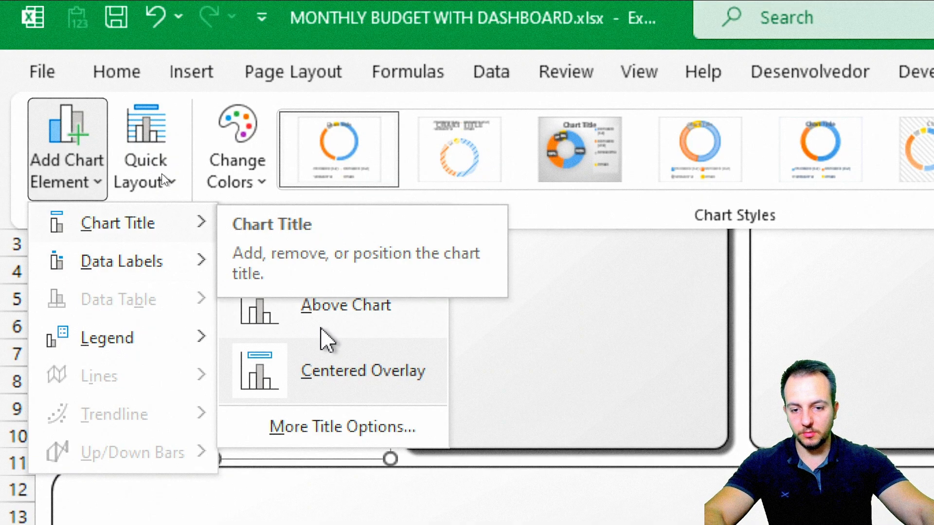
{"action": "left_click", "coordinate": [358, 371]}
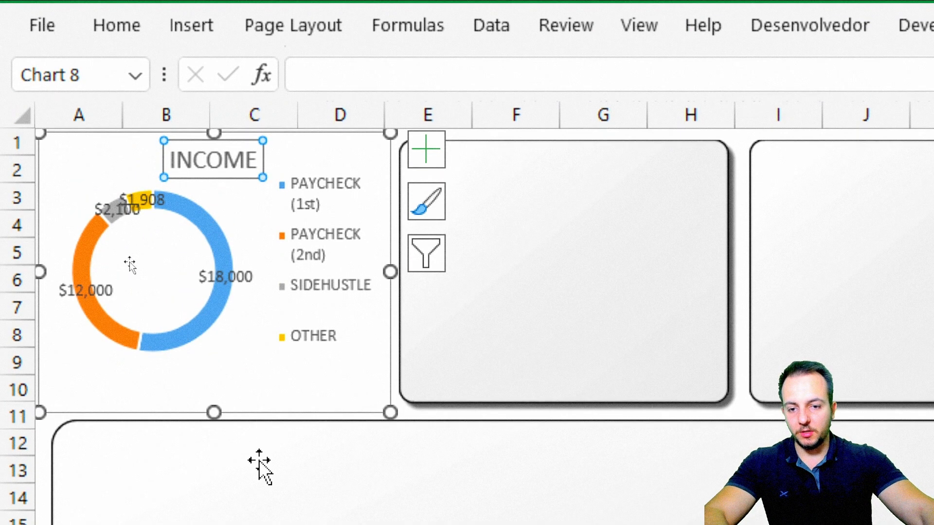
{"action": "key", "text": "ctrl+2"}
{"action": "left_click_drag", "start_coordinate": [185, 249], "coordinate": [263, 298]}
{"action": "left_click_drag", "start_coordinate": [70, 284], "coordinate": [148, 316]}
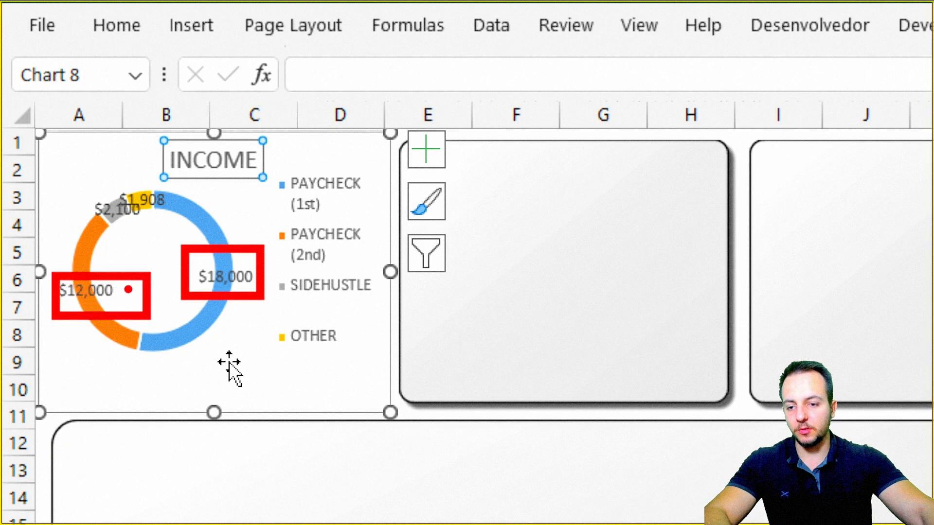
{"action": "left_click_drag", "start_coordinate": [82, 177], "coordinate": [194, 225]}
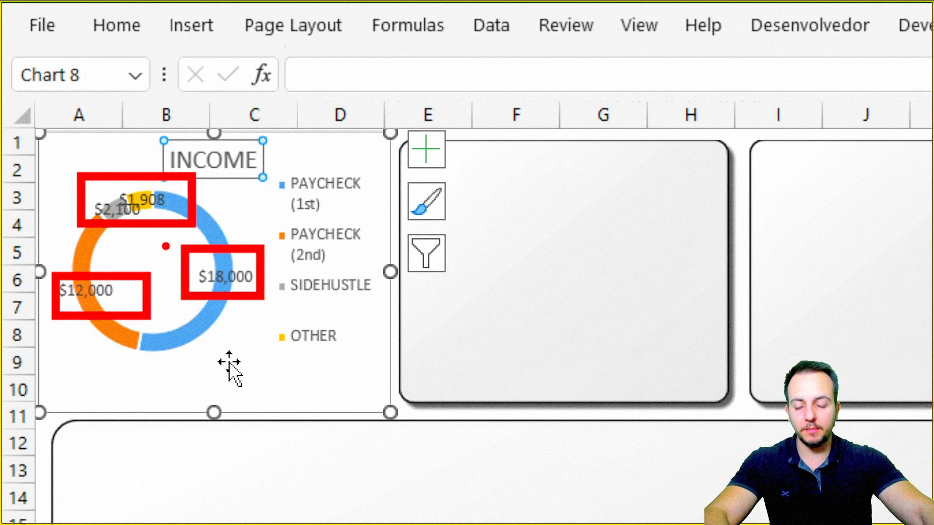
{"action": "key", "text": "Escape"}
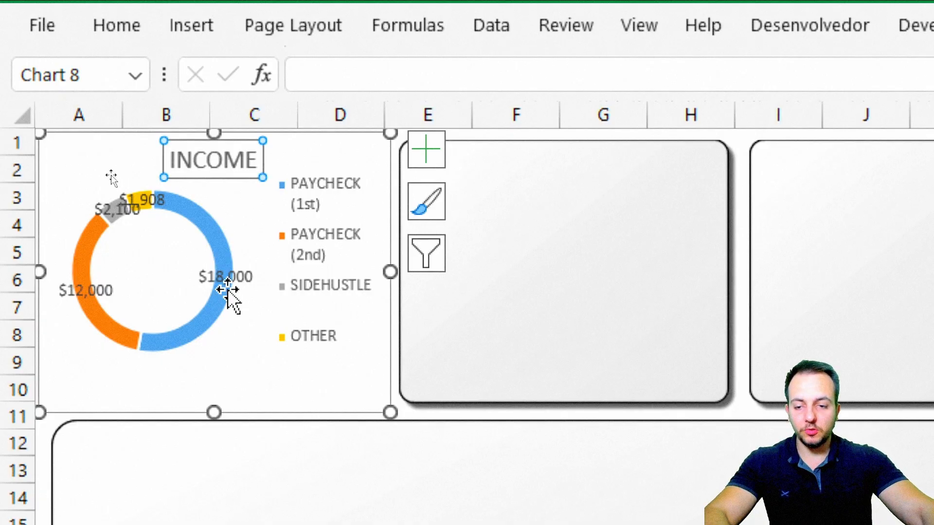
{"action": "key", "text": "ctrl+2"}
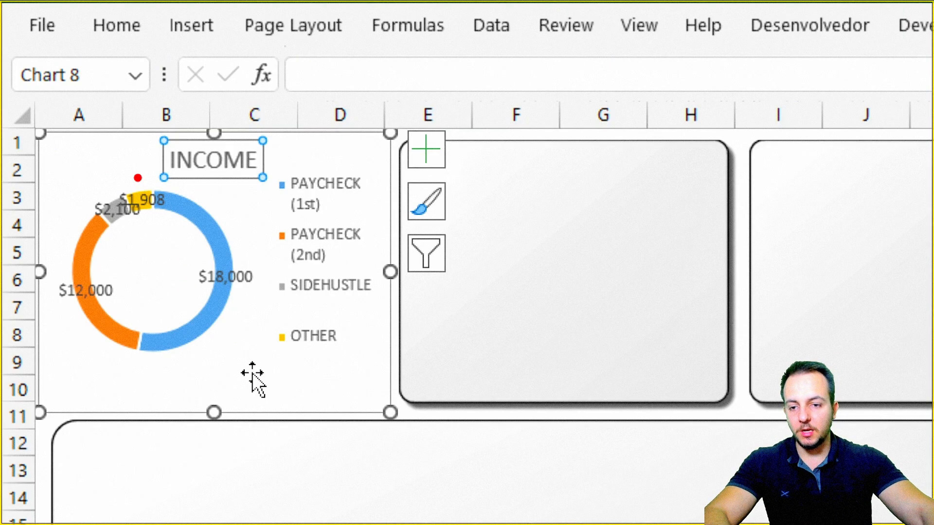
{"action": "mouse_move", "coordinate": [149, 213]}
{"action": "left_mouse_down"}
{"action": "mouse_move", "coordinate": [235, 362]}
{"action": "mouse_move", "coordinate": [384, 399]}
{"action": "left_mouse_up"}
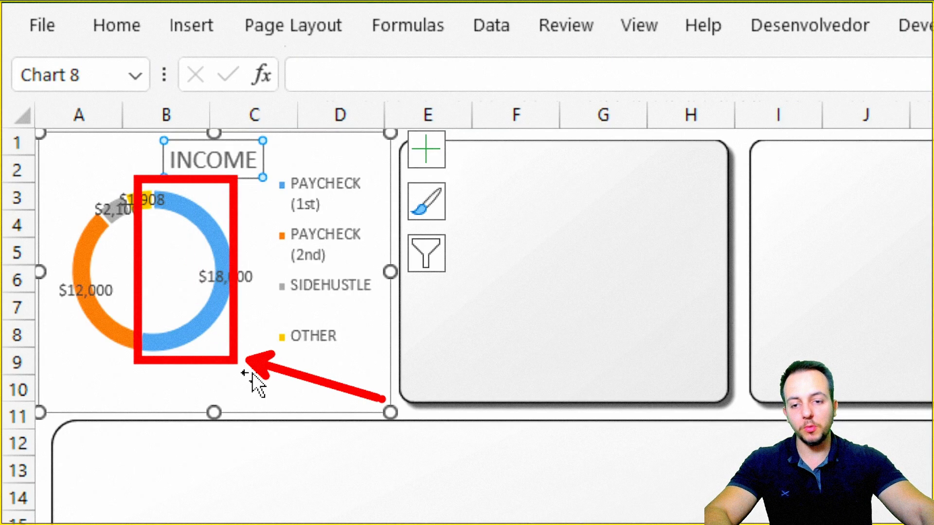
{"action": "key", "text": "e"}
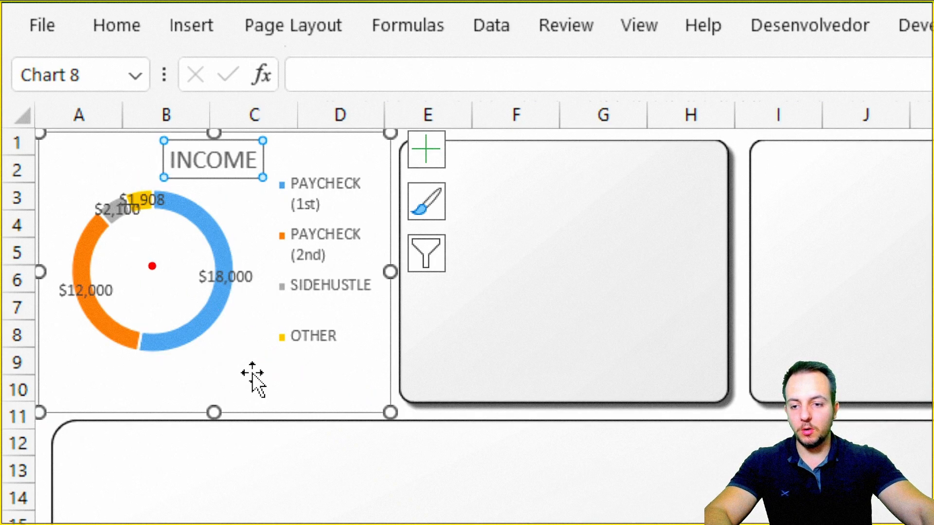
{"action": "left_click_drag", "start_coordinate": [53, 208], "coordinate": [143, 349]}
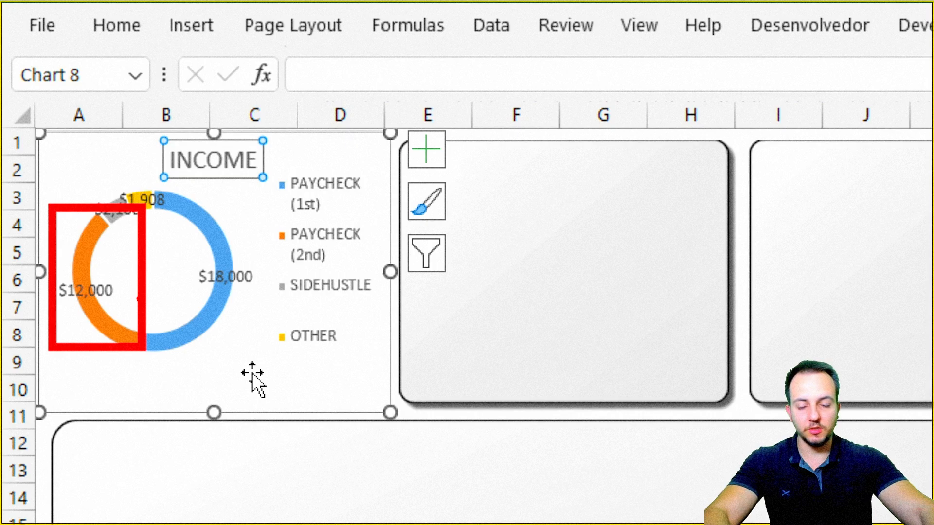
{"action": "left_click_drag", "start_coordinate": [257, 254], "coordinate": [191, 271]}
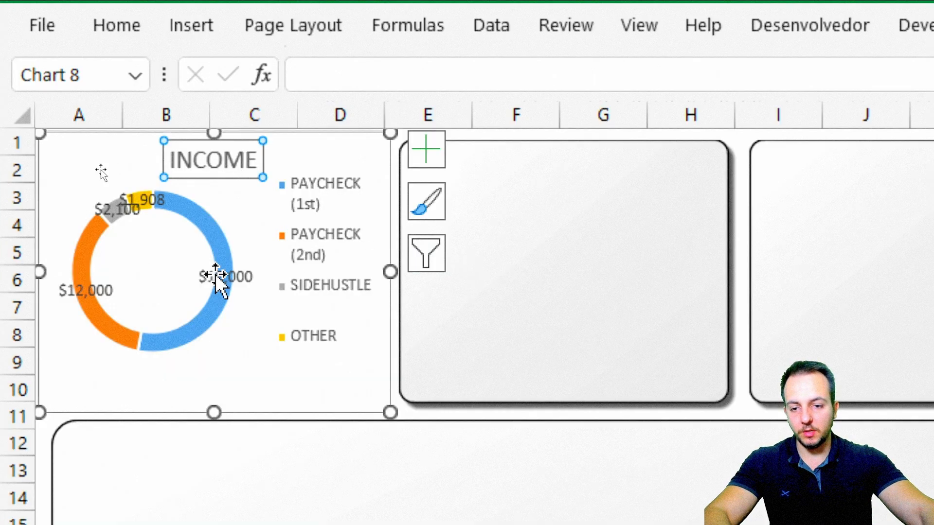
Make the doughnut's data labels show percentages instead of values.
{"action": "double_click", "coordinate": [216, 276]}
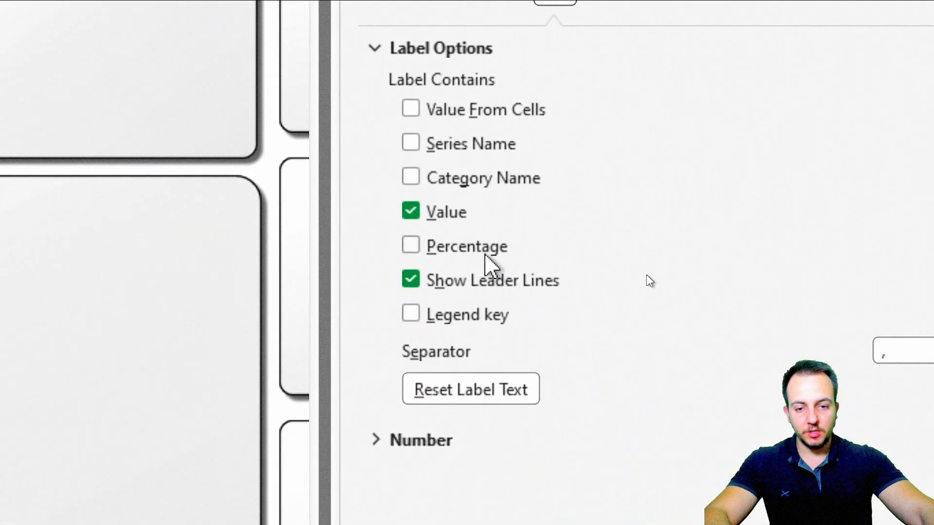
{"action": "left_click", "coordinate": [453, 254]}
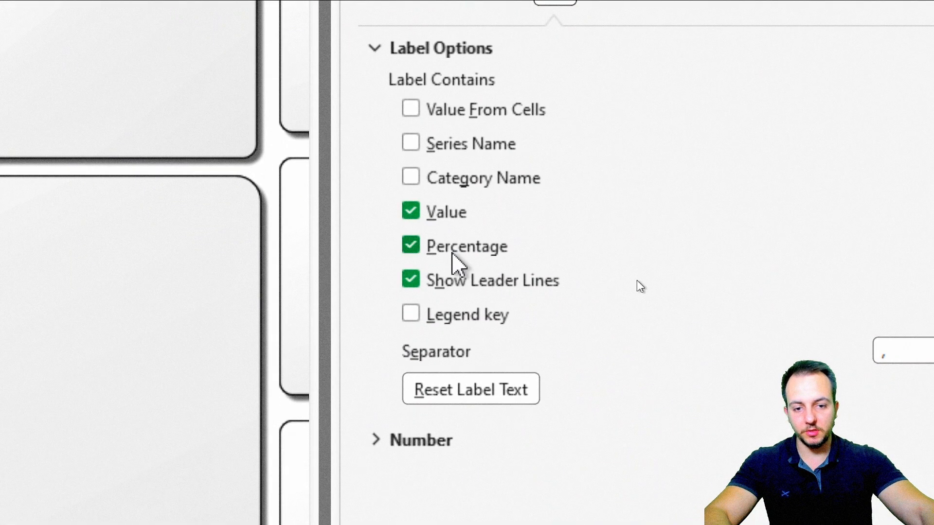
{"action": "left_click", "coordinate": [446, 285]}
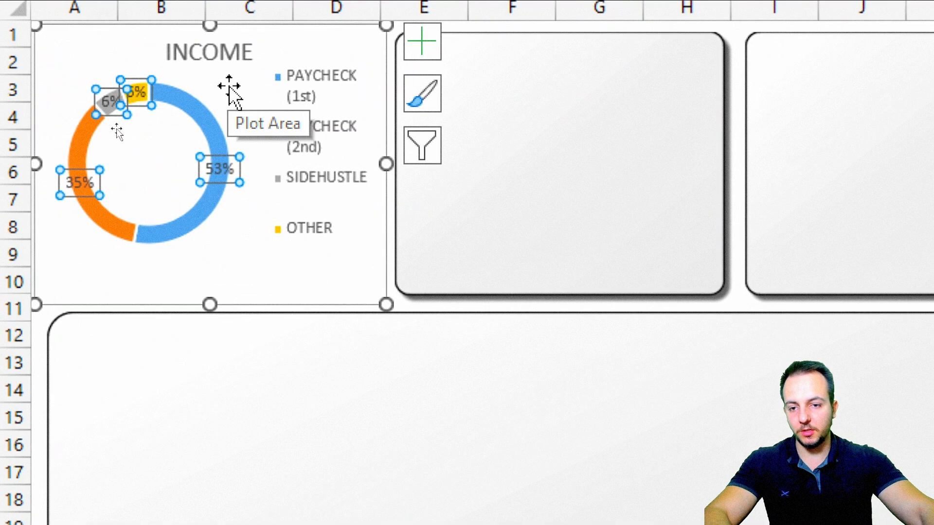
Set the doughnut series' explosion to 3% and its hole size to 55%.
{"action": "left_click", "coordinate": [205, 117]}
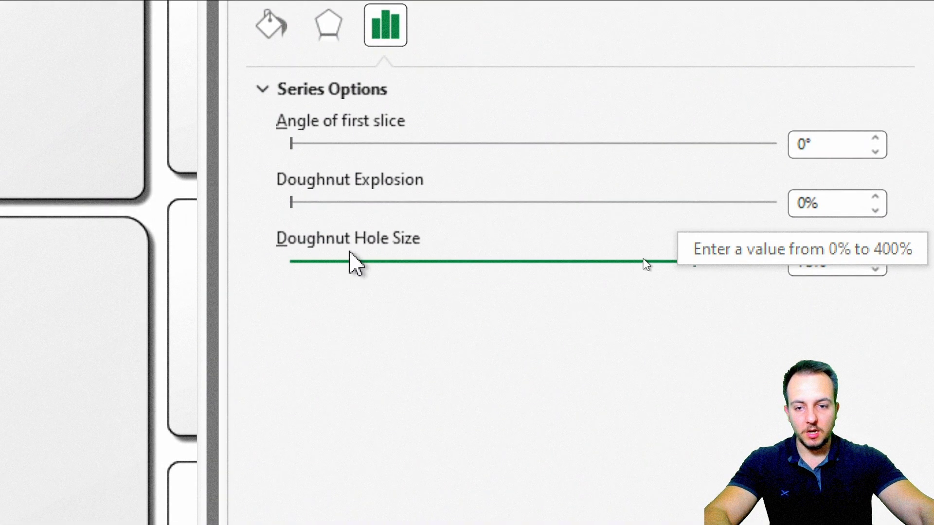
{"action": "left_click", "coordinate": [874, 269]}
{"action": "left_click", "coordinate": [871, 271]}
{"action": "left_click", "coordinate": [871, 272]}
{"action": "left_click", "coordinate": [870, 271]}
{"action": "left_click", "coordinate": [869, 271]}
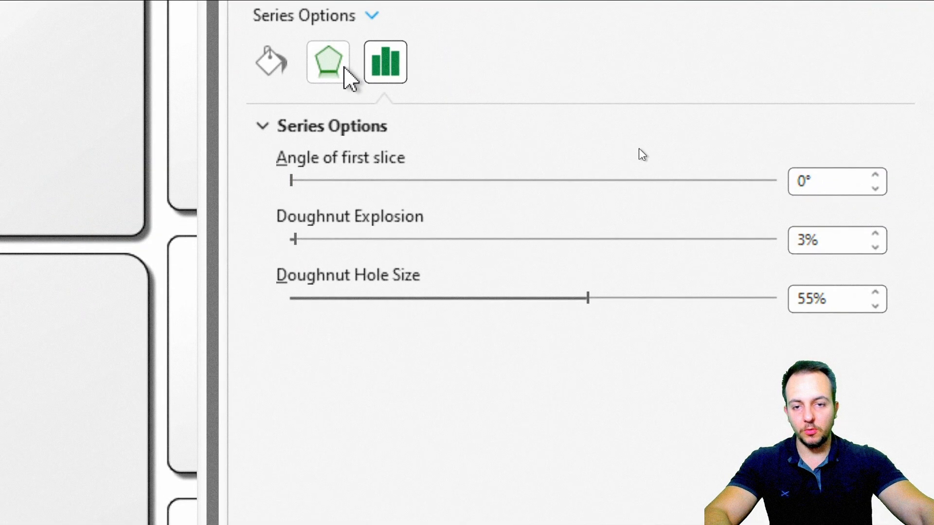
Apply a preset shadow to the doughnut series and set the shadow's transparency to 35%.
{"action": "left_click", "coordinate": [328, 66]}
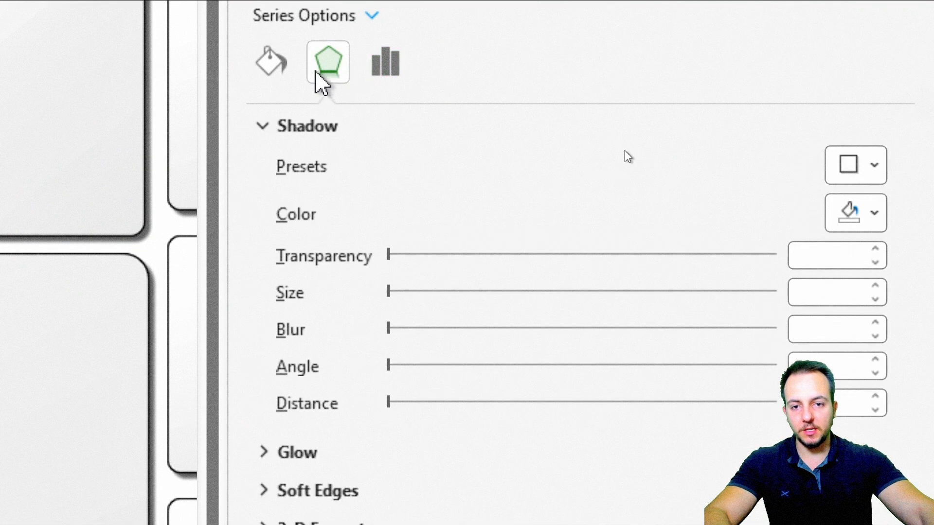
{"action": "left_click", "coordinate": [870, 175]}
{"action": "left_click", "coordinate": [710, 382]}
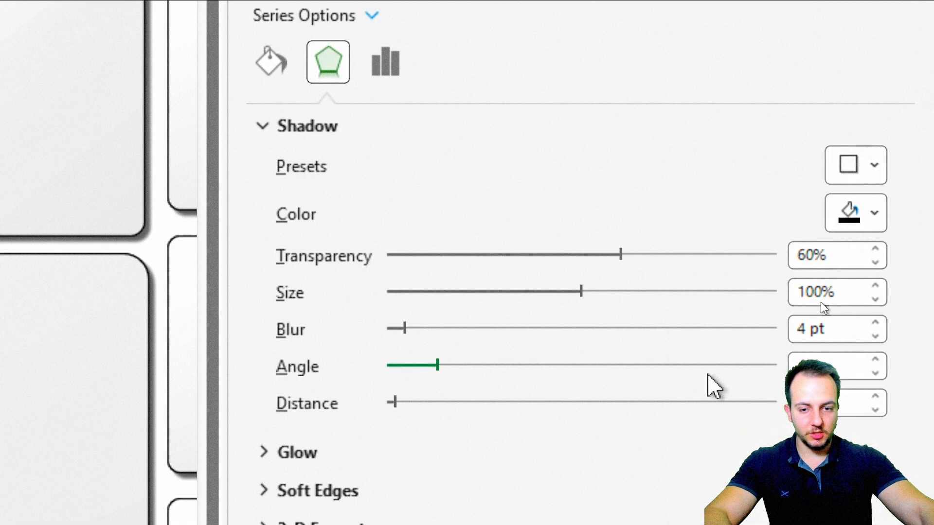
{"action": "double_click", "coordinate": [836, 255]}
{"action": "type", "text": "35"}
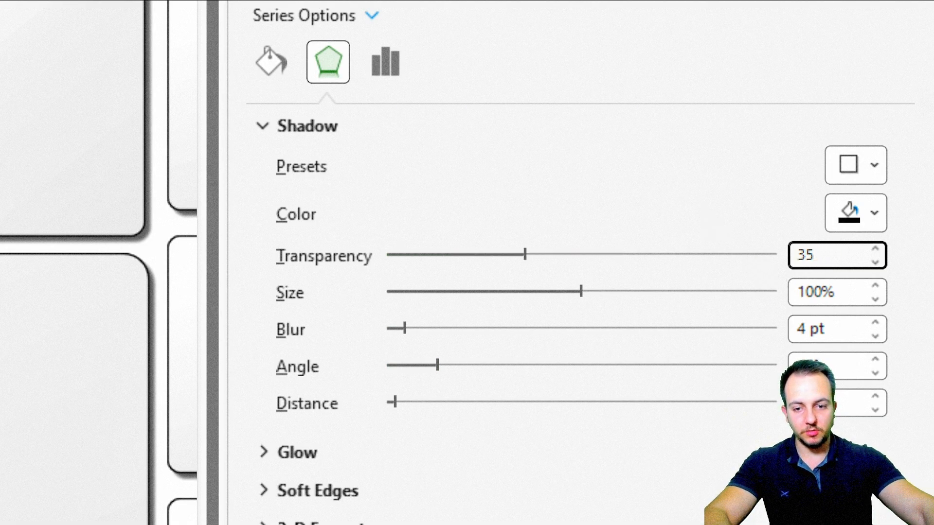
Set the doughnut shadow's blur to 2 pt and distance to 4 pt, then close the formatting options and deselect the chart.
{"action": "left_click", "coordinate": [875, 335]}
{"action": "left_click", "coordinate": [875, 335]}
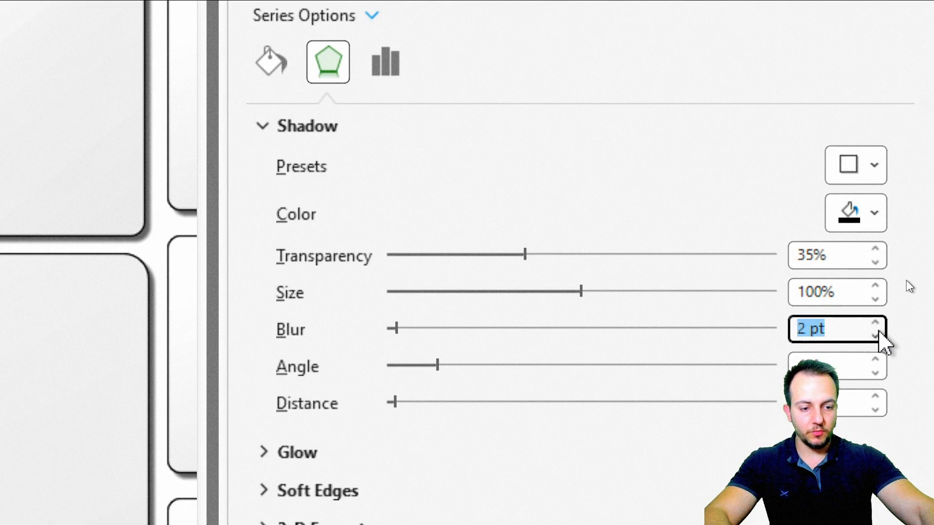
{"action": "left_click", "coordinate": [875, 397]}
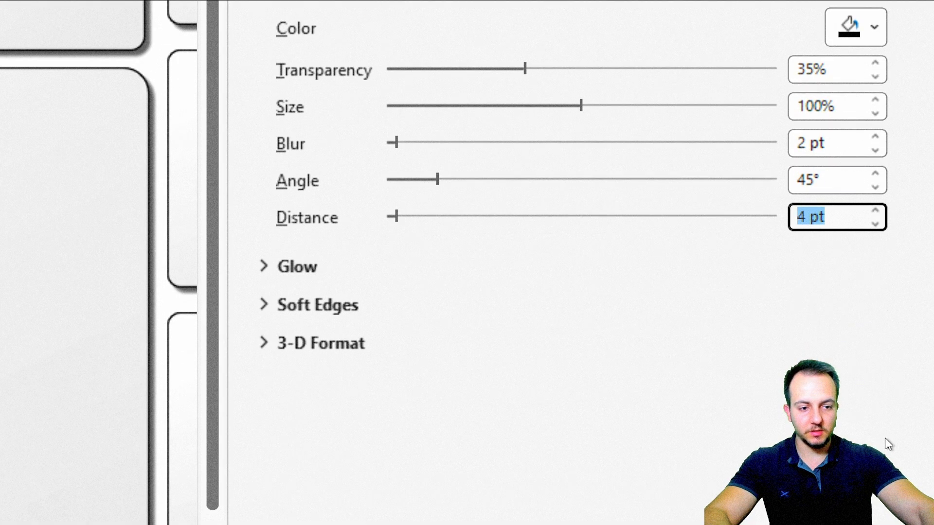
{"action": "left_click", "coordinate": [900, 54]}
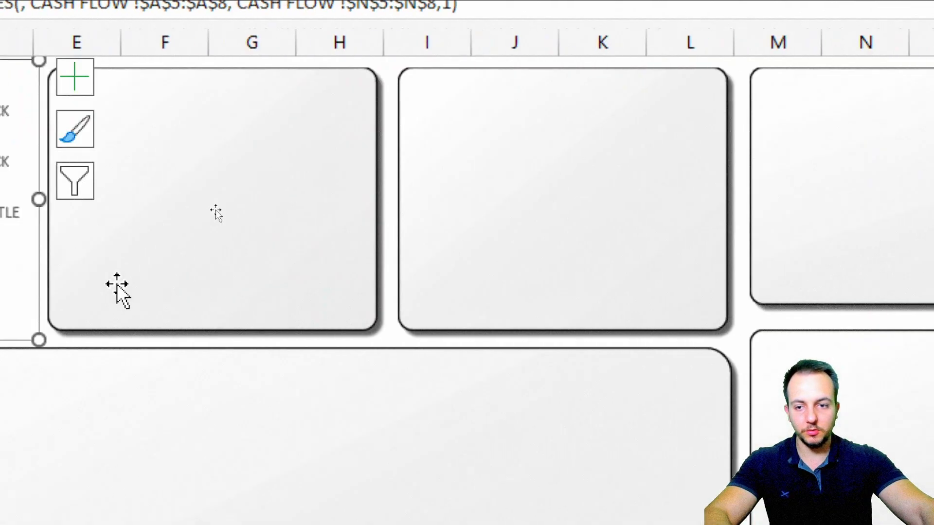
{"action": "left_click", "coordinate": [2, 458]}
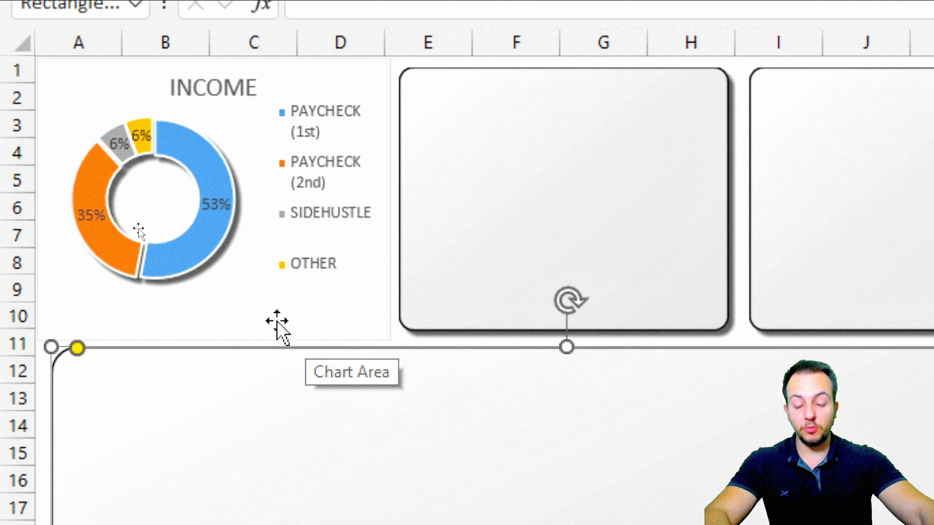
Remove the border lines from the doughnut series, then close the series formatting options and deselect the chart.
{"action": "left_click", "coordinate": [200, 253]}
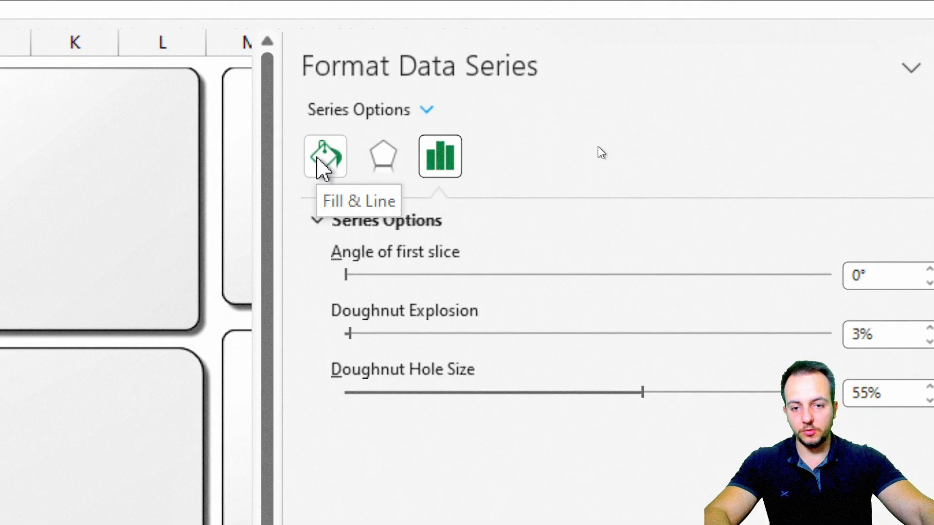
{"action": "left_click", "coordinate": [321, 163]}
{"action": "left_click", "coordinate": [342, 226]}
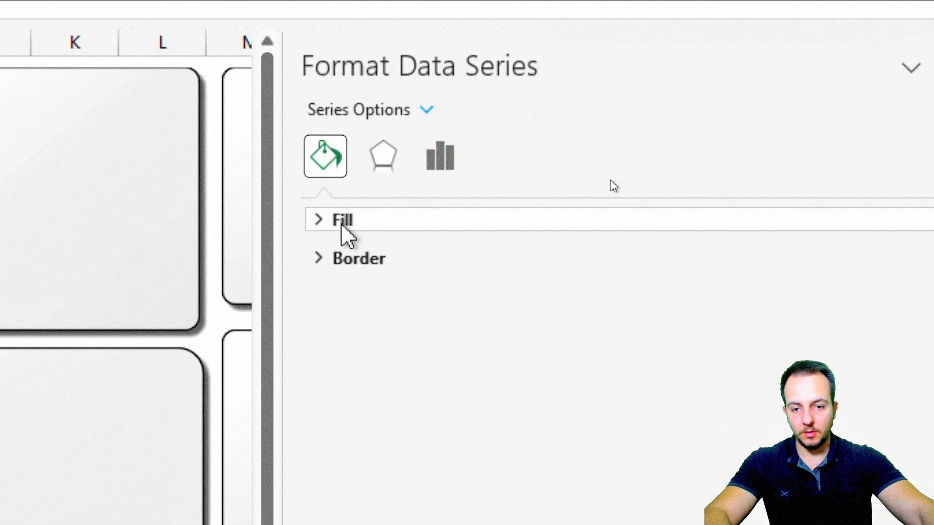
{"action": "left_click", "coordinate": [336, 261]}
{"action": "left_click", "coordinate": [359, 299]}
{"action": "left_click", "coordinate": [364, 252]}
{"action": "left_click", "coordinate": [900, 67]}
{"action": "left_click", "coordinate": [195, 393]}
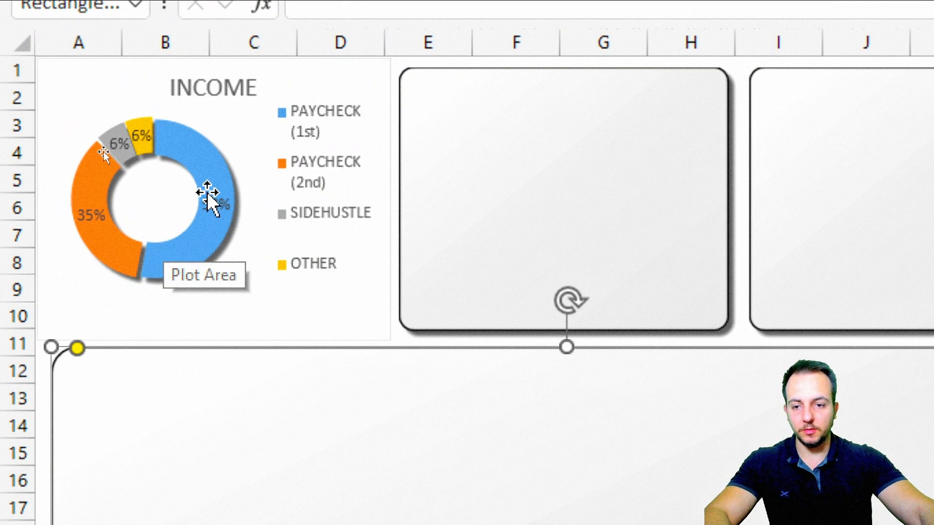
Remove the INCOME chart area's outline and fill so the rounded panel behind it shows through.
{"action": "left_click", "coordinate": [140, 184]}
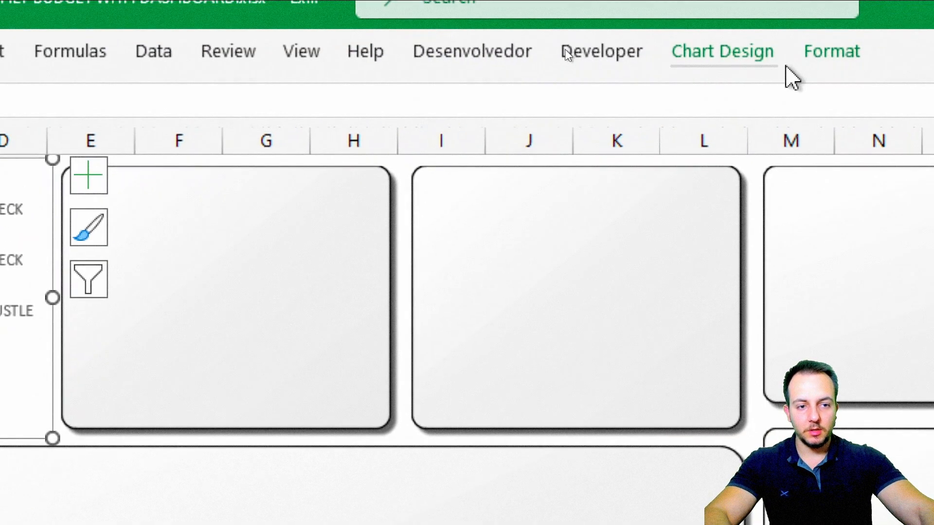
{"action": "left_click", "coordinate": [812, 71]}
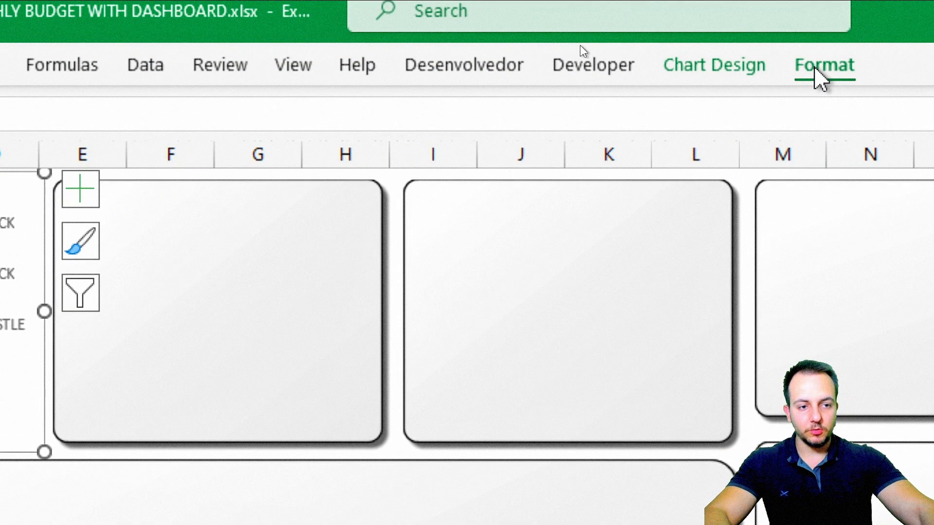
{"action": "left_click", "coordinate": [446, 146]}
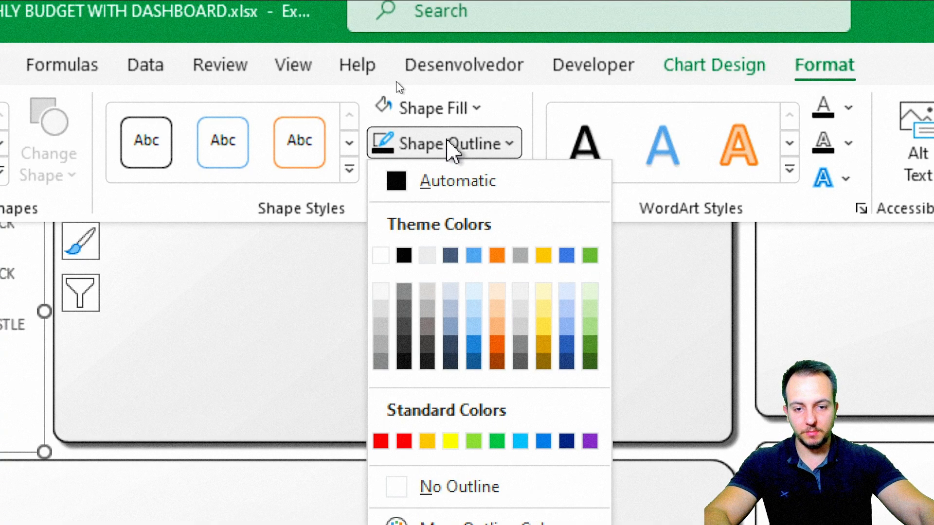
{"action": "left_click", "coordinate": [491, 431]}
{"action": "left_click", "coordinate": [457, 48]}
{"action": "left_click", "coordinate": [442, 409]}
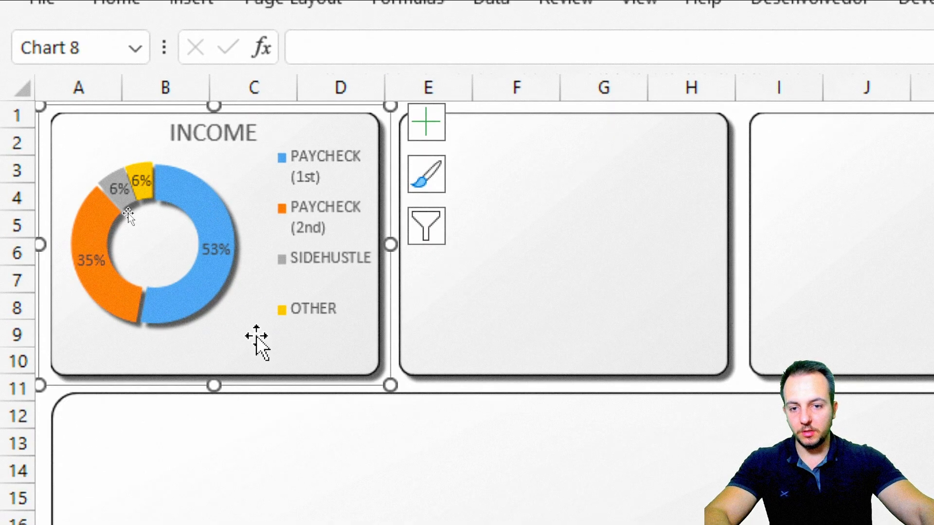
{"action": "left_click", "coordinate": [288, 442]}
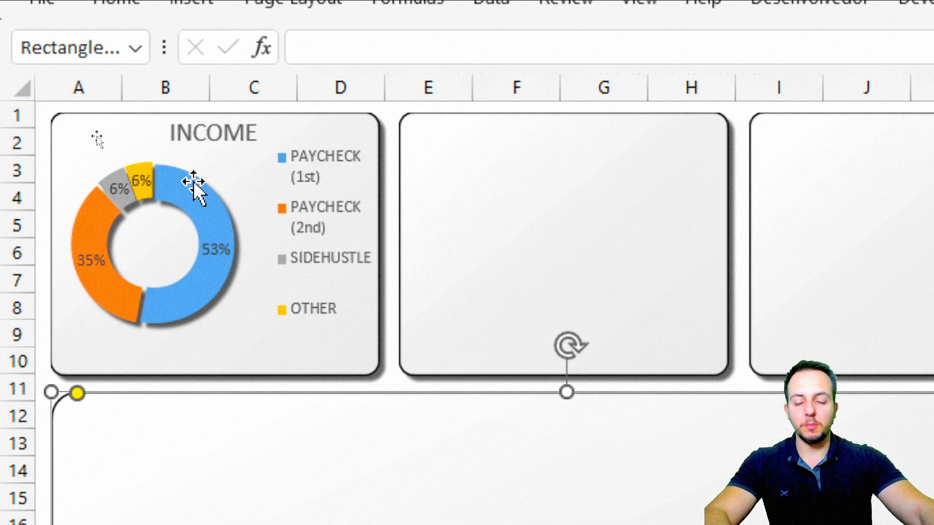
Enlarge the doughnut's plot area by pulling its lower-right and upper-left corners outward within the panel.
{"action": "left_click", "coordinate": [190, 306]}
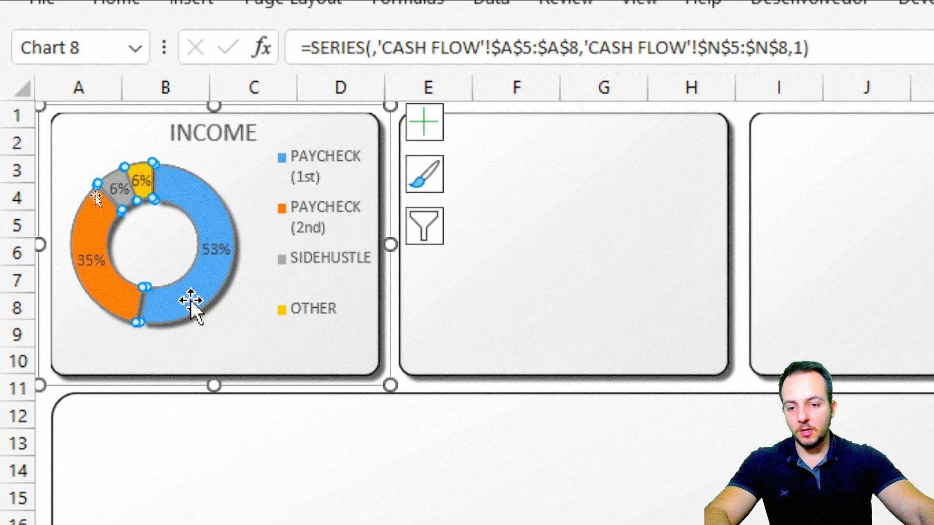
{"action": "left_click", "coordinate": [223, 315]}
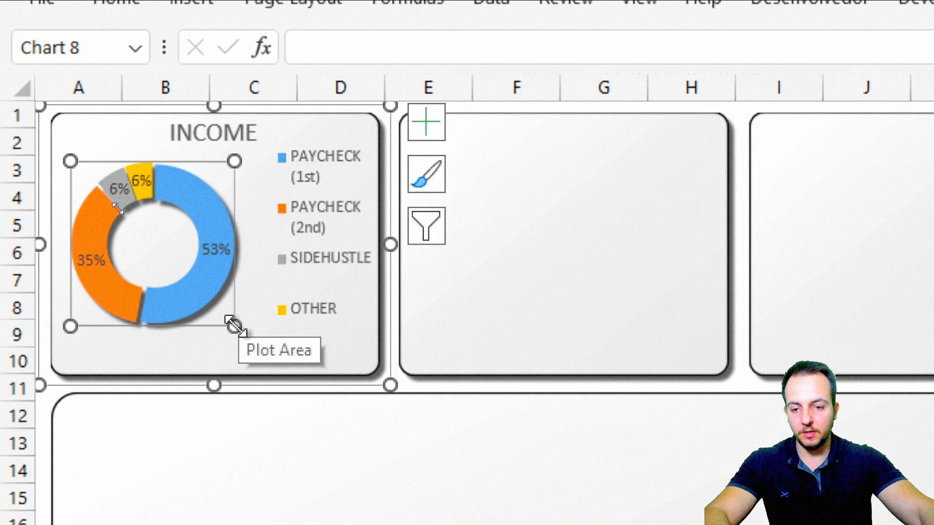
{"action": "left_click_drag", "start_coordinate": [235, 325], "coordinate": [241, 328]}
{"action": "left_click_drag", "start_coordinate": [246, 329], "coordinate": [258, 349]}
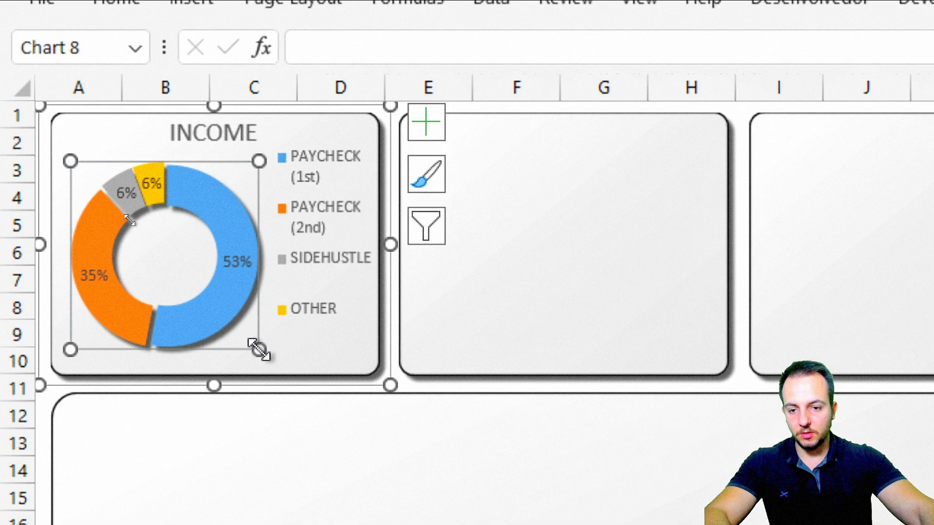
{"action": "left_click_drag", "start_coordinate": [71, 161], "coordinate": [64, 154]}
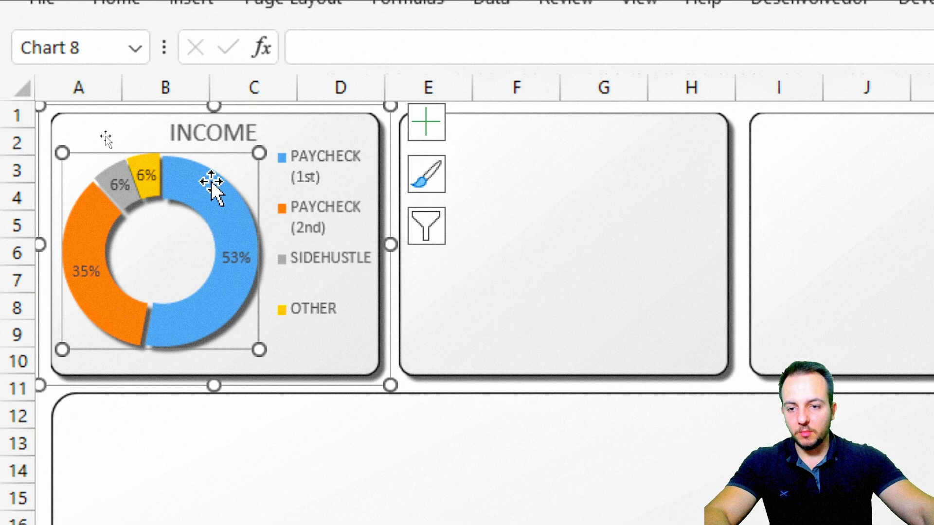
Make the doughnut's percentage labels bold, try white as their font colour and settle on black.
{"action": "left_click", "coordinate": [123, 181]}
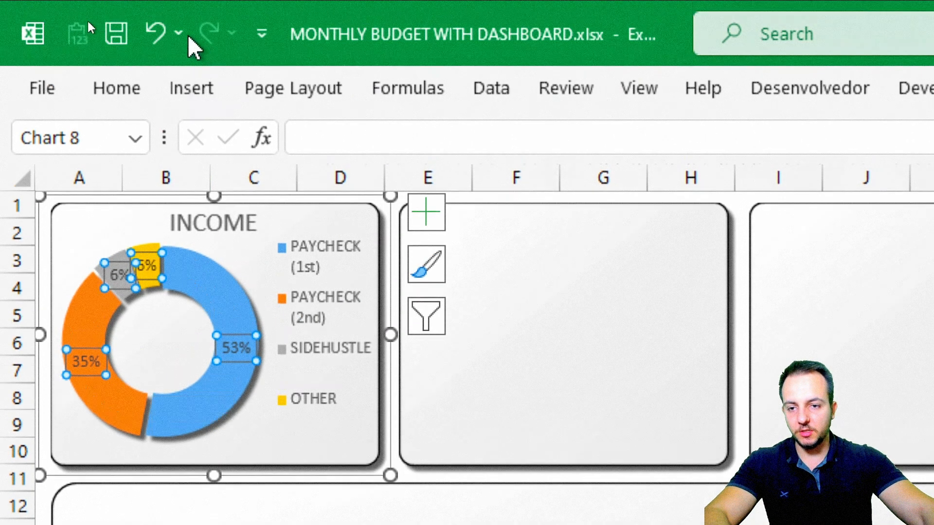
{"action": "left_click", "coordinate": [119, 90]}
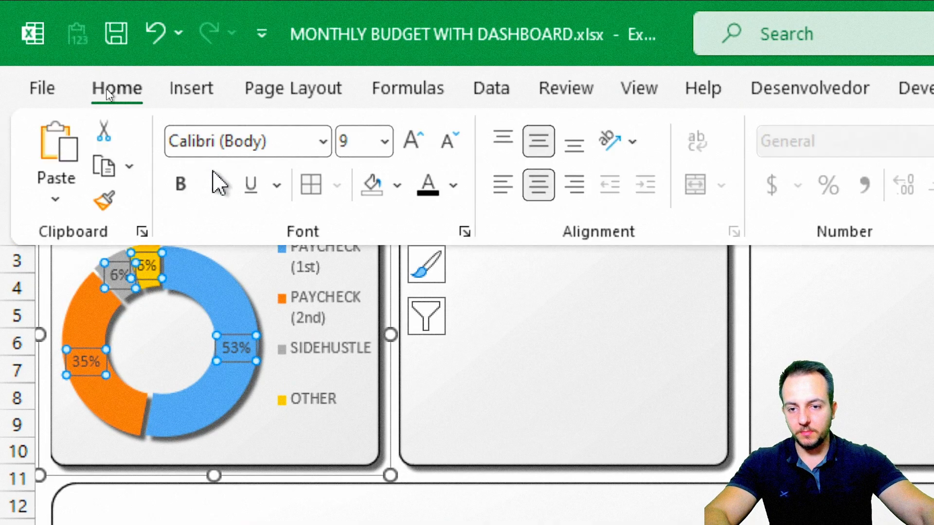
{"action": "left_click", "coordinate": [181, 185]}
{"action": "left_click", "coordinate": [438, 192]}
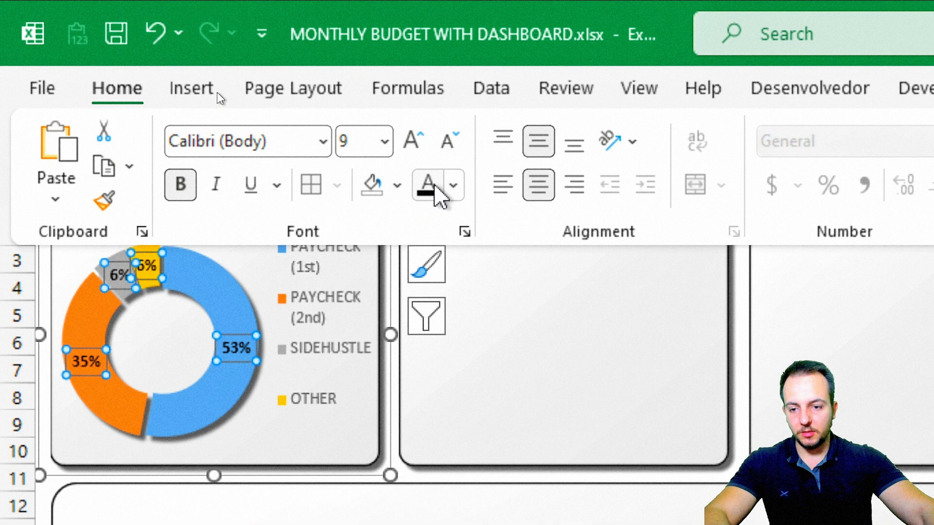
{"action": "left_click", "coordinate": [452, 186]}
{"action": "left_click", "coordinate": [428, 297]}
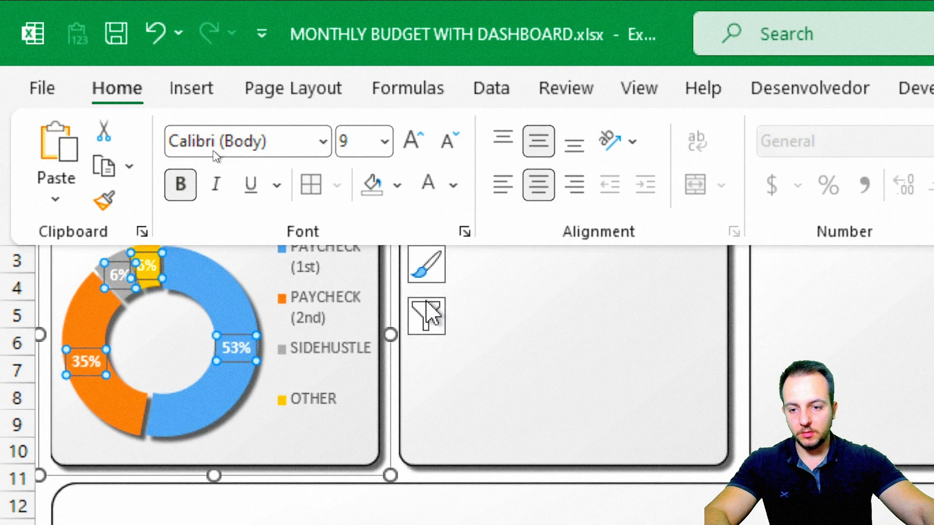
{"action": "left_click", "coordinate": [453, 186]}
{"action": "left_click", "coordinate": [450, 298]}
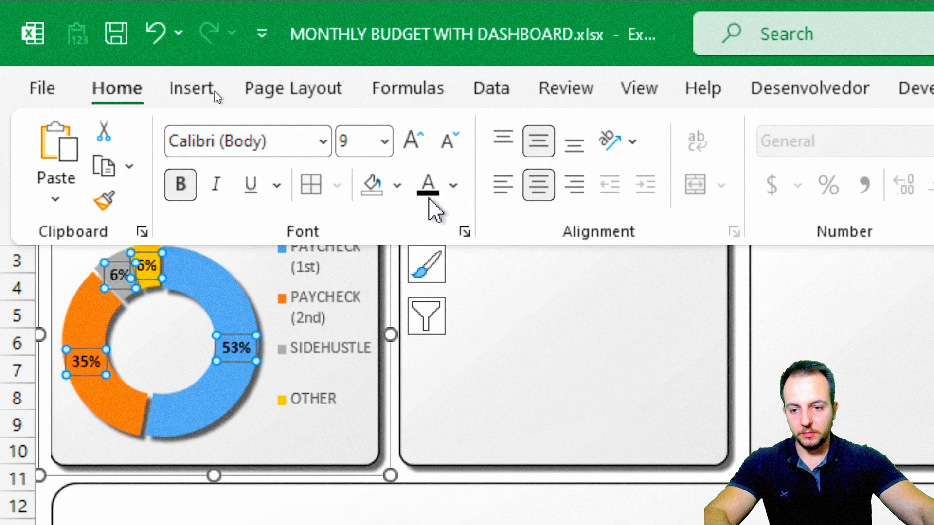
Increase the percentage labels' font size to 12.
{"action": "left_click", "coordinate": [414, 141]}
{"action": "left_click", "coordinate": [414, 141]}
{"action": "left_click", "coordinate": [413, 141]}
{"action": "left_click", "coordinate": [413, 141]}
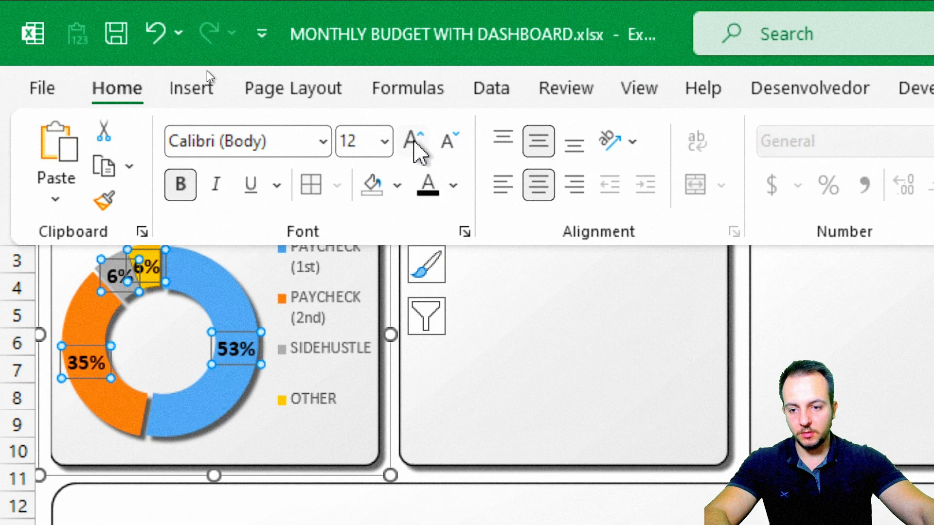
{"action": "left_click", "coordinate": [350, 319]}
Make all text in the INCOME chart bold and black, including the title and legend.
{"action": "left_click", "coordinate": [260, 228]}
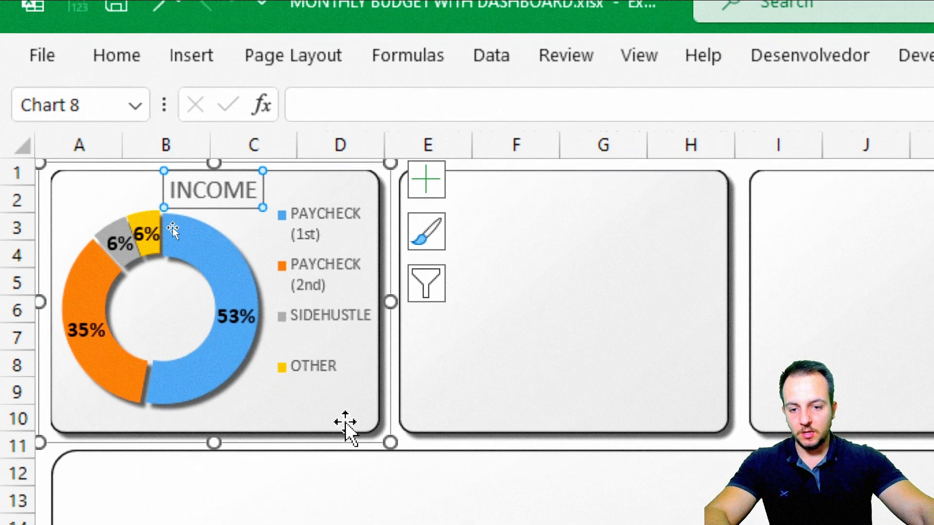
{"action": "left_click", "coordinate": [343, 454]}
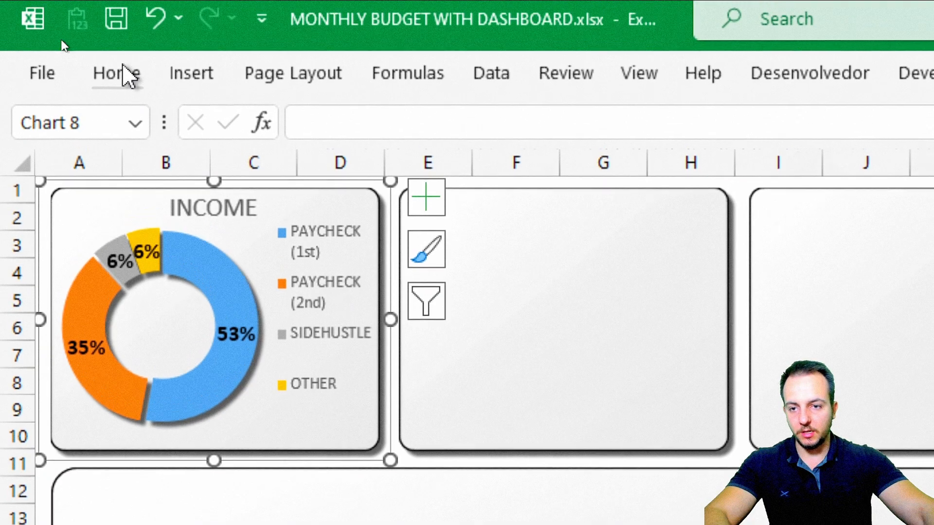
{"action": "left_click", "coordinate": [119, 56]}
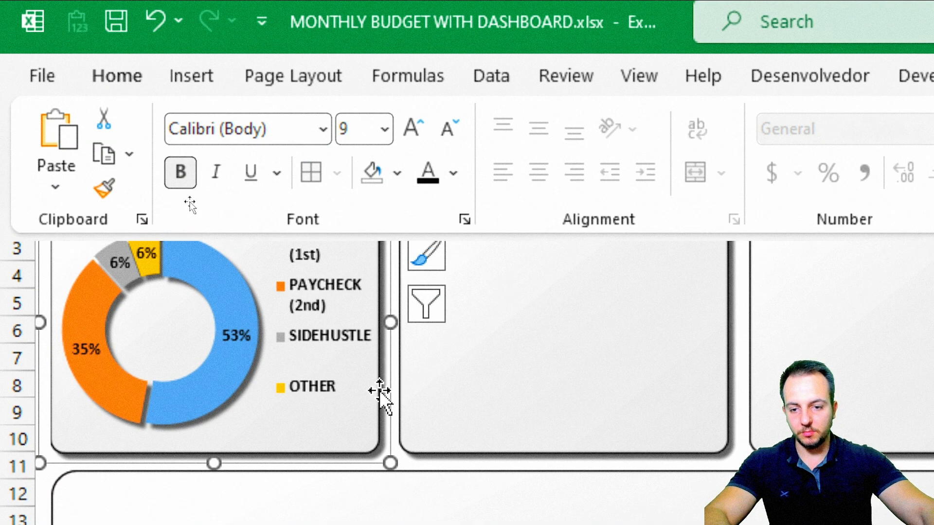
Enlarge the percentage labels' font four size steps to 12, then deselect the chart.
{"action": "left_click", "coordinate": [214, 339]}
{"action": "left_click", "coordinate": [223, 334]}
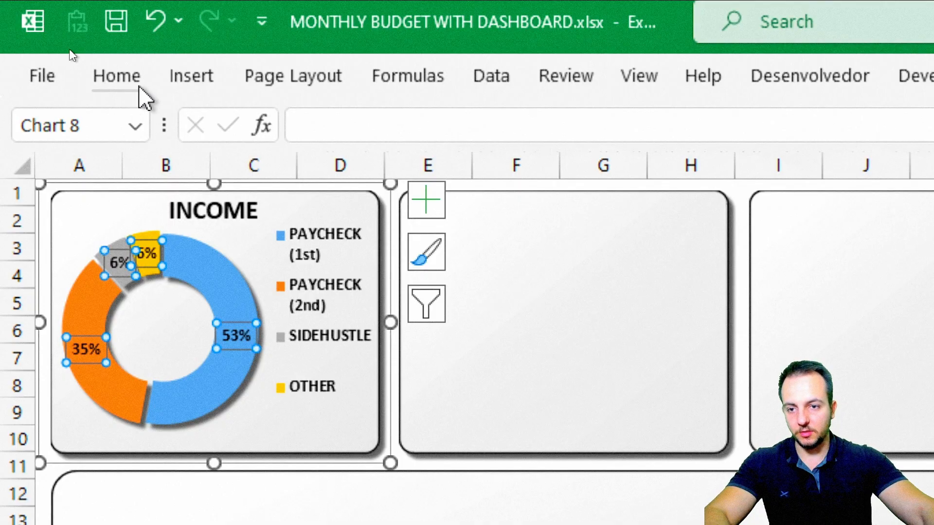
{"action": "left_click", "coordinate": [117, 90]}
{"action": "left_click", "coordinate": [414, 129]}
{"action": "left_click", "coordinate": [414, 129]}
{"action": "left_click", "coordinate": [415, 128]}
{"action": "left_click", "coordinate": [415, 127]}
{"action": "left_click", "coordinate": [327, 291]}
{"action": "left_click", "coordinate": [321, 292]}
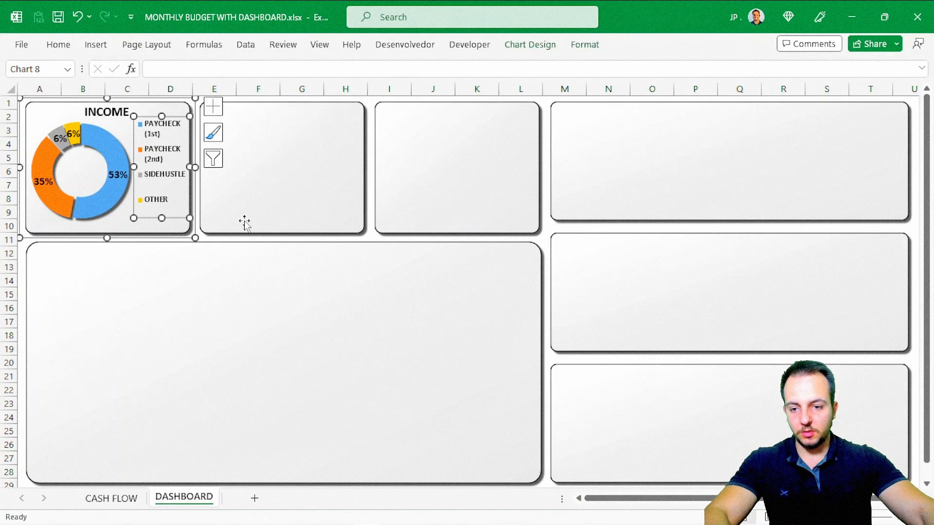
{"action": "key", "text": "Escape"}
{"action": "key", "text": "Escape"}
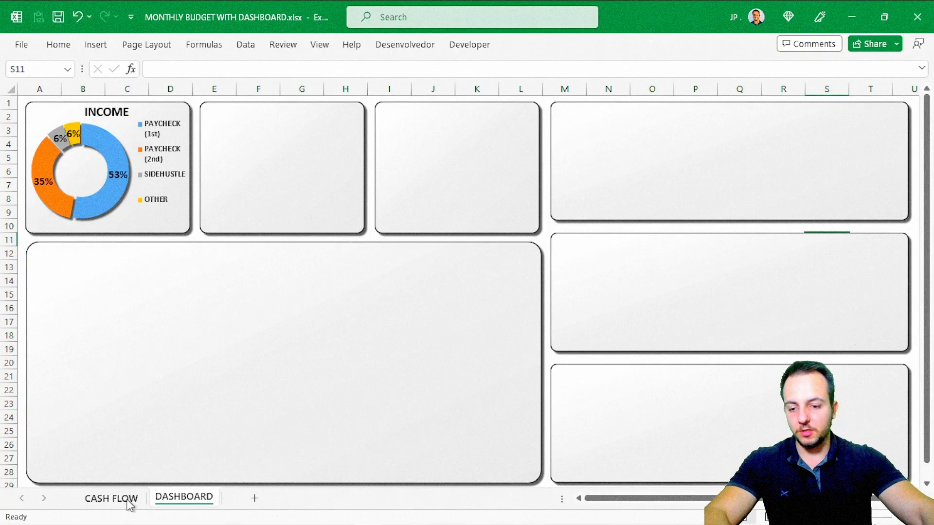
Highlight income rows 5 to 8 on the CASH FLOW sheet and return to the DASHBOARD sheet.
{"action": "left_click", "coordinate": [111, 499]}
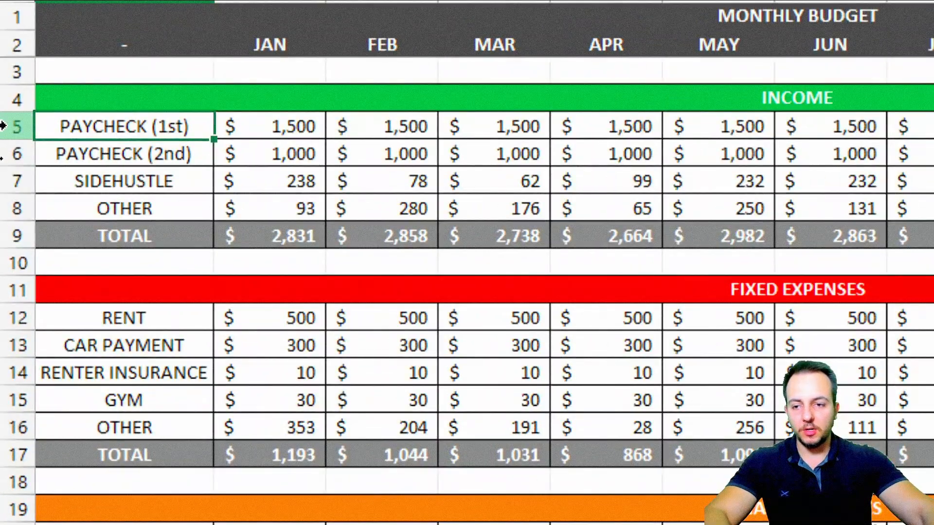
{"action": "left_click_drag", "start_coordinate": [6, 157], "coordinate": [8, 199]}
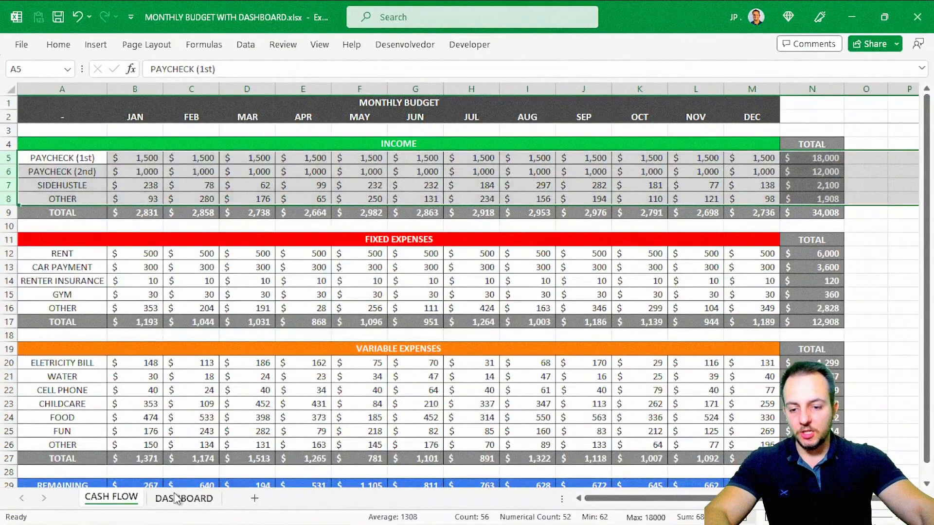
{"action": "left_click", "coordinate": [178, 498]}
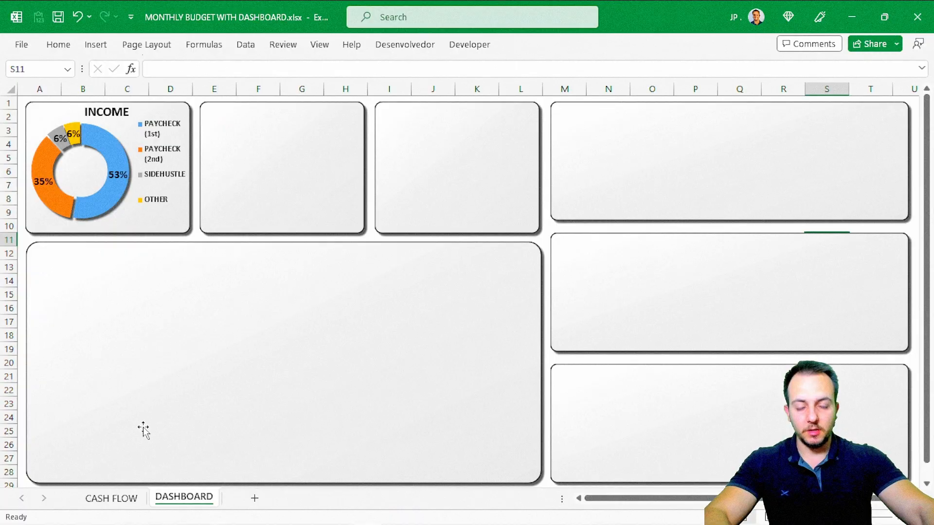
Go back to the CASH FLOW sheet and review the income categories and the monthly columns for JAN, FEB and MAR.
{"action": "left_click", "coordinate": [112, 498]}
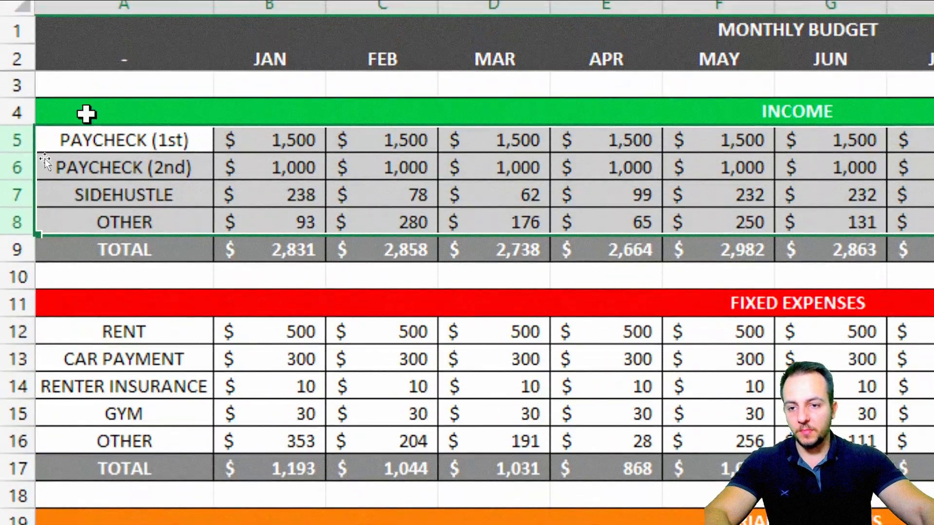
{"action": "left_click", "coordinate": [55, 156]}
{"action": "key", "text": "Down"}
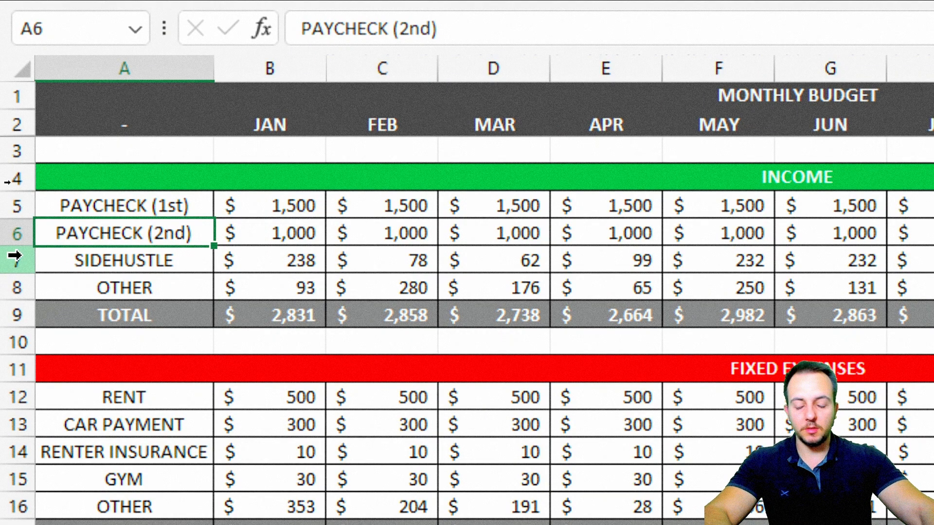
{"action": "left_click", "coordinate": [267, 68]}
{"action": "left_click", "coordinate": [168, 201]}
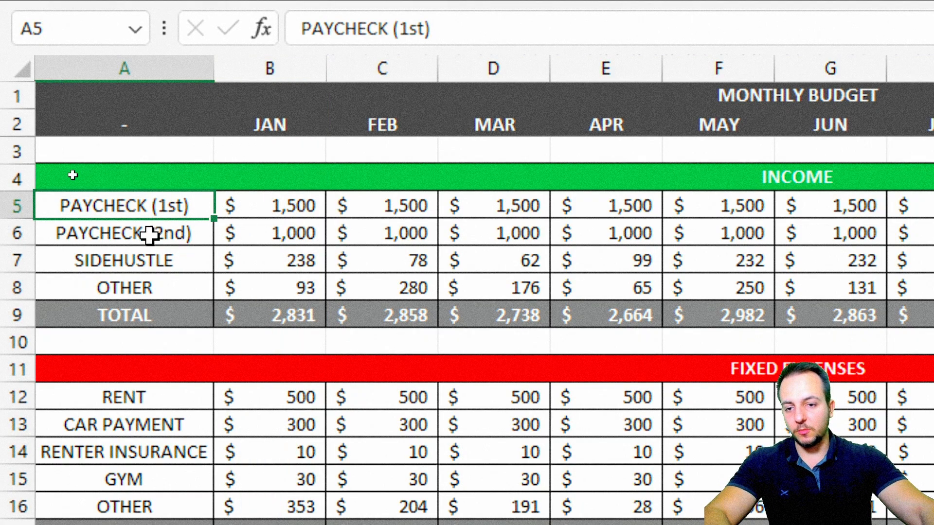
{"action": "left_click", "coordinate": [162, 228]}
{"action": "left_click", "coordinate": [397, 72]}
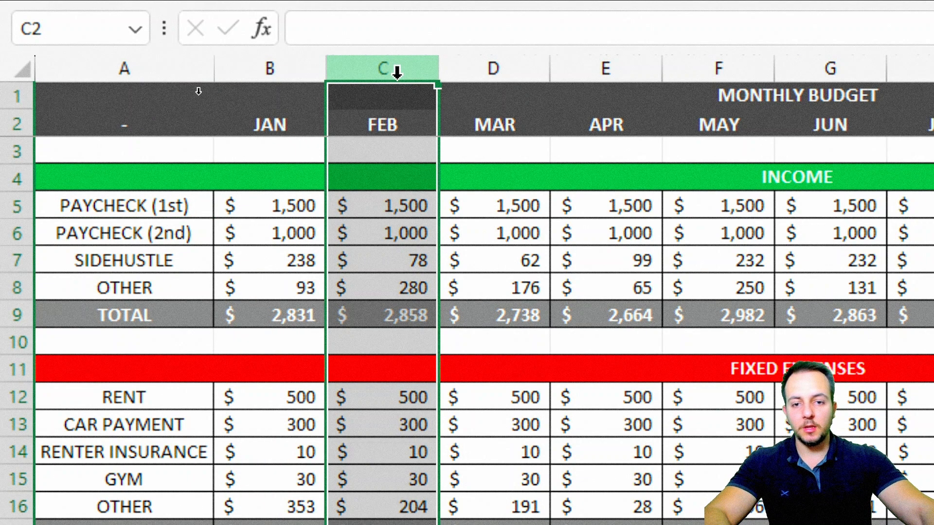
{"action": "left_click", "coordinate": [515, 71]}
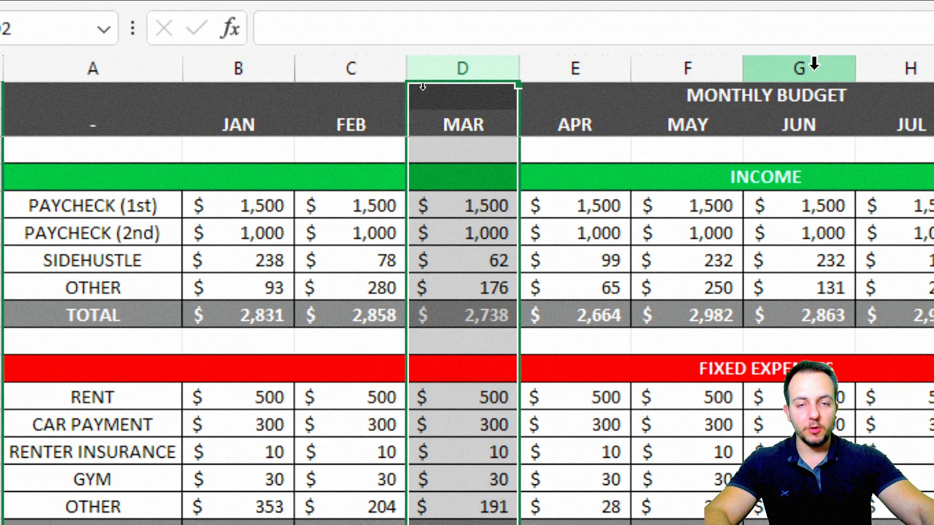
Insert a blank row above SIDEHUSTLE in the INCOME section of the CASH FLOW sheet.
{"action": "left_click", "coordinate": [65, 268]}
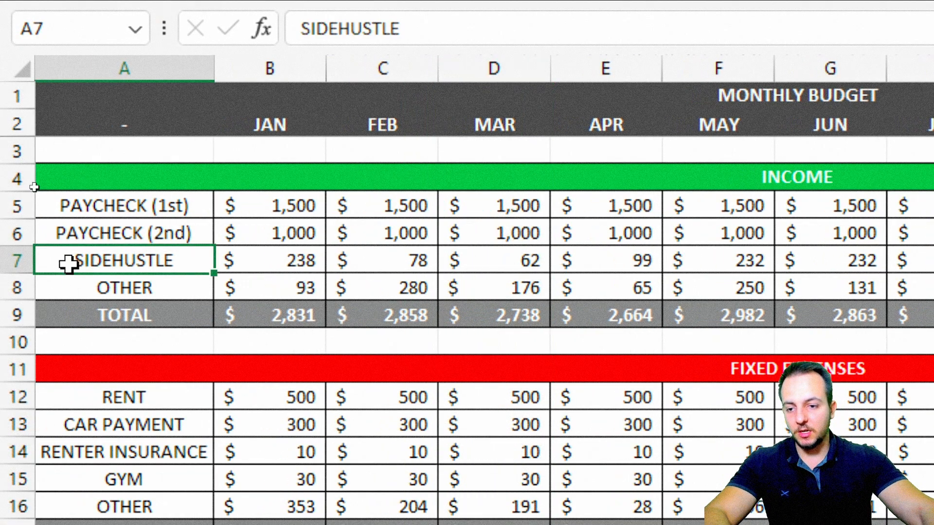
{"action": "left_click", "coordinate": [18, 260]}
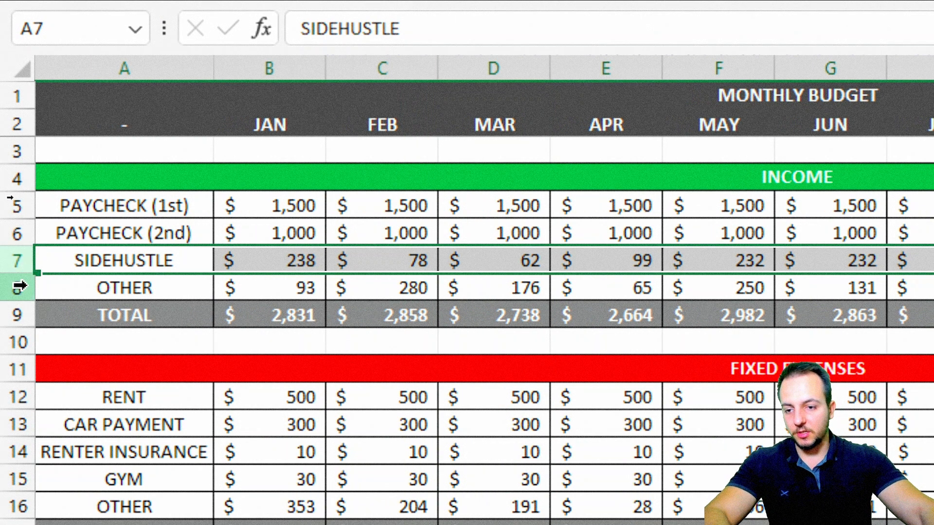
{"action": "right_click", "coordinate": [21, 257]}
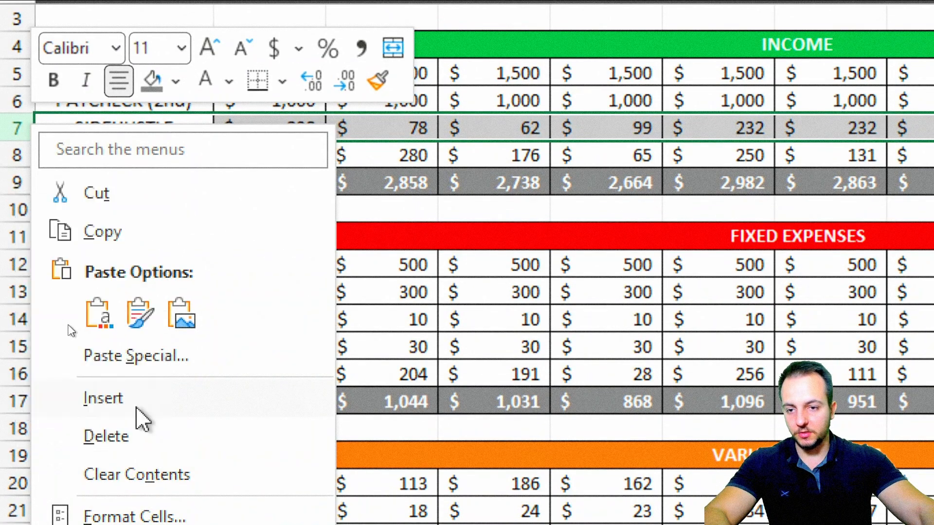
{"action": "left_click", "coordinate": [137, 409]}
Label the blank income row 7 as PAYCHECK (3rd).
{"action": "type", "text": "PAYCHECK (2nd)"}
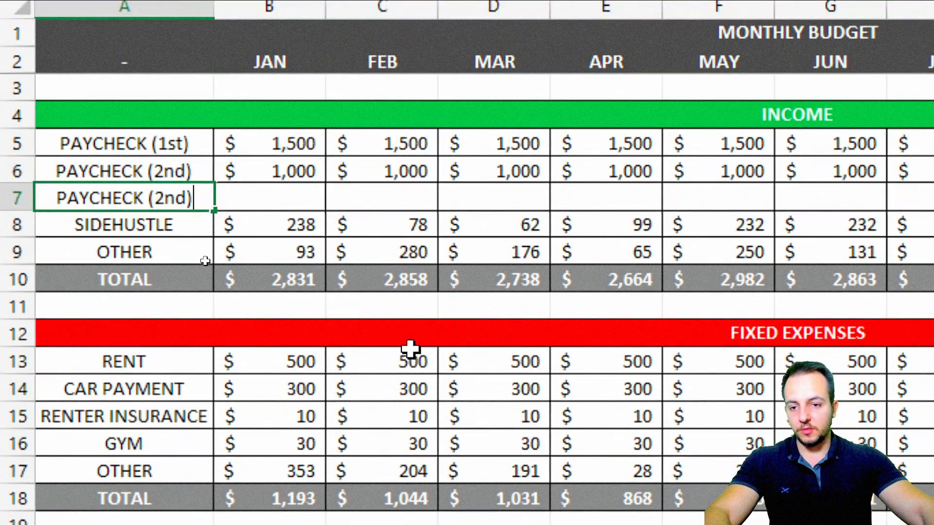
{"action": "key", "text": "Left"}
{"action": "key", "text": "shift+Left"}
{"action": "key", "text": "shift+Left"}
{"action": "key", "text": "shift+Left"}
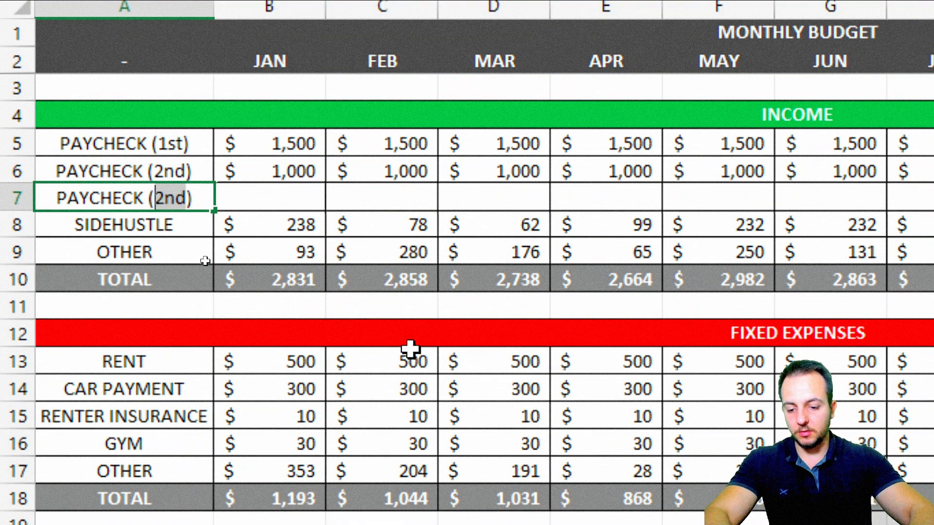
{"action": "type", "text": "3rd"}
{"action": "key", "text": "Tab"}
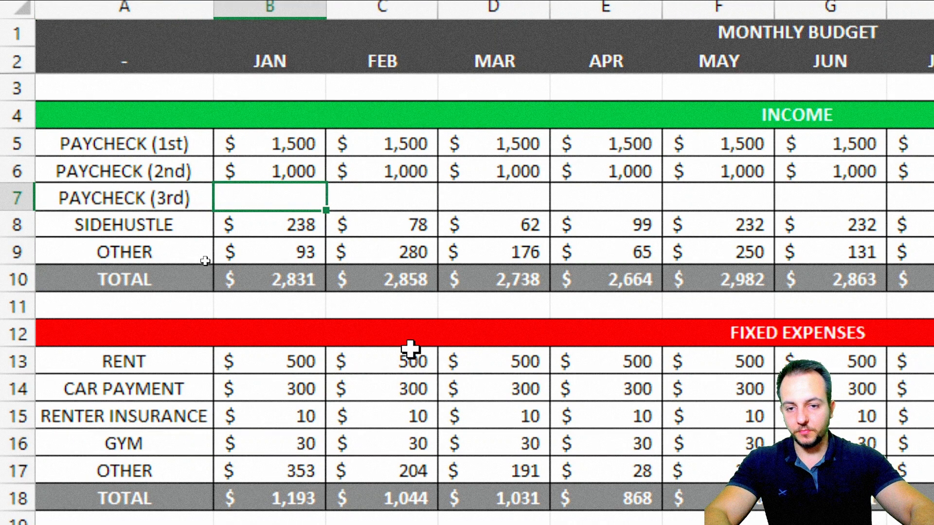
Enter 0 for JAN and 5000 for FEB in the PAYCHECK (3rd) row, and check the INCOME chart on the DASHBOARD sheet.
{"action": "key", "text": "Right"}
{"action": "key", "text": "Left"}
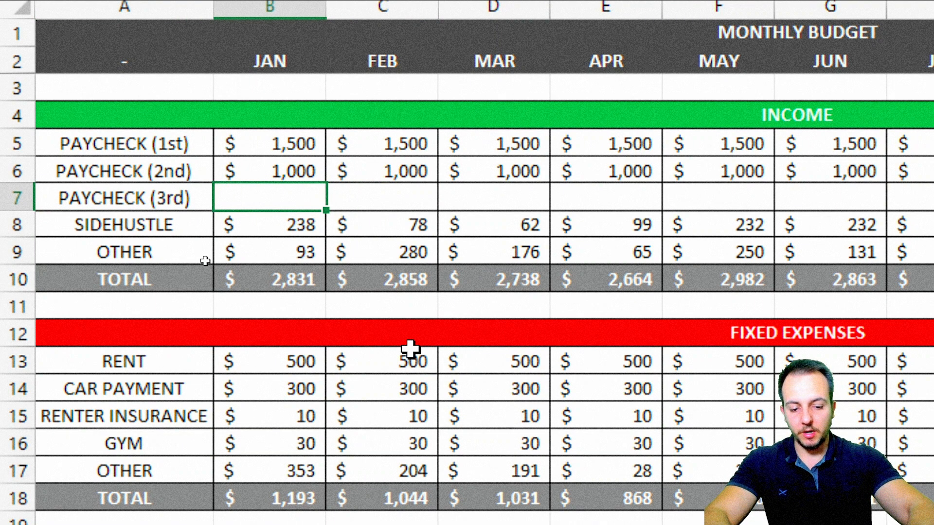
{"action": "type", "text": "0"}
{"action": "key", "text": "Tab"}
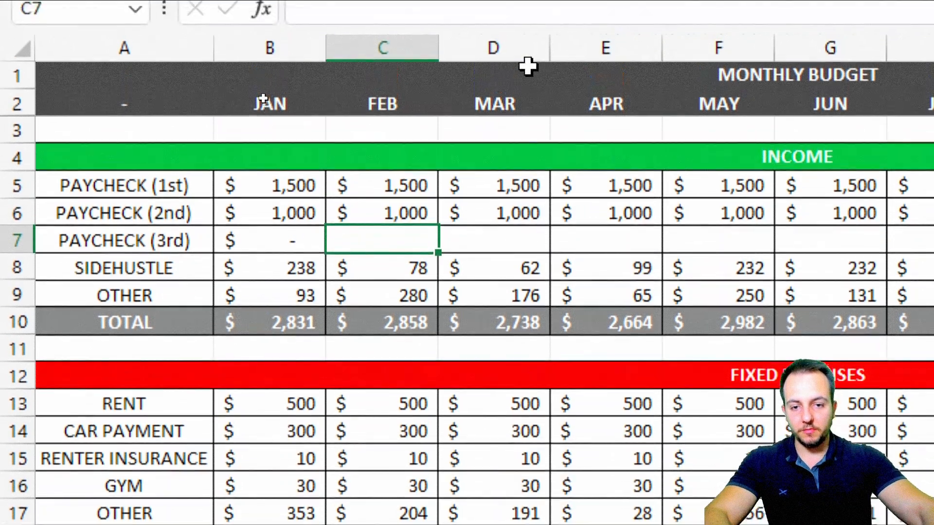
{"action": "type", "text": "5000"}
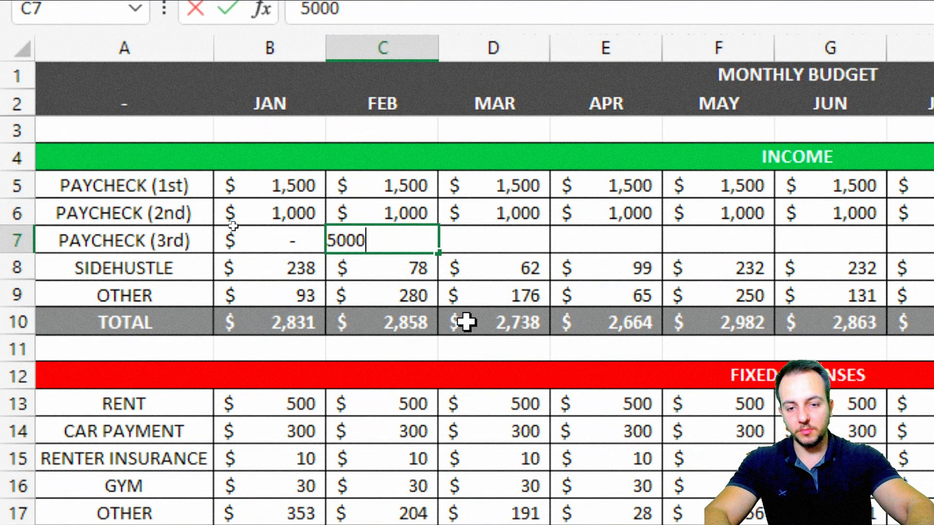
{"action": "key", "text": "Return"}
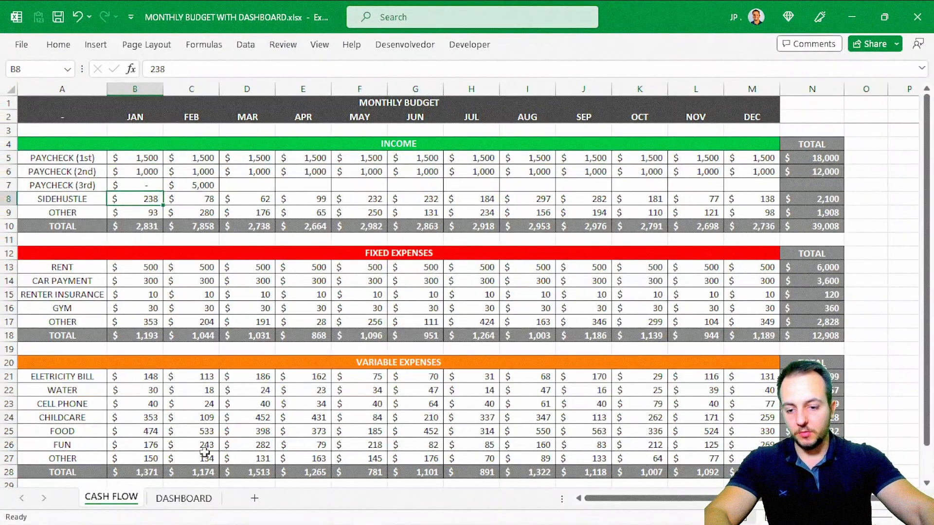
{"action": "left_click", "coordinate": [185, 498]}
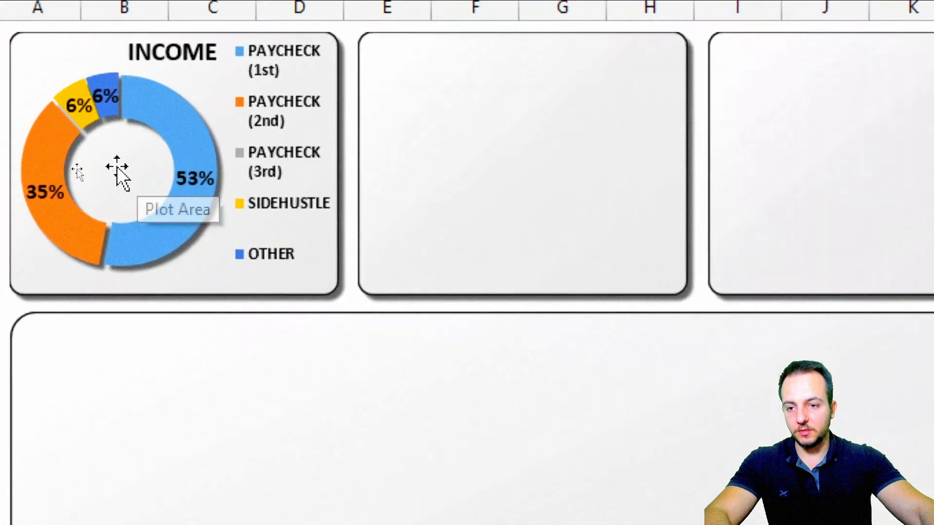
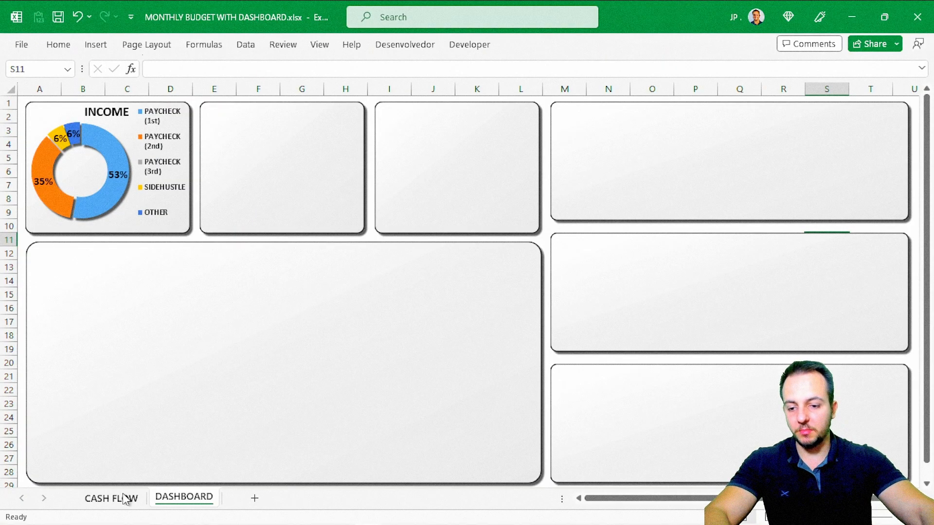
On the CASH FLOW sheet, sum B6:M6 in the PAYCHECK (2nd) total cell and fill the formula down to the PAYCHECK (3rd) row.
{"action": "left_click", "coordinate": [125, 498]}
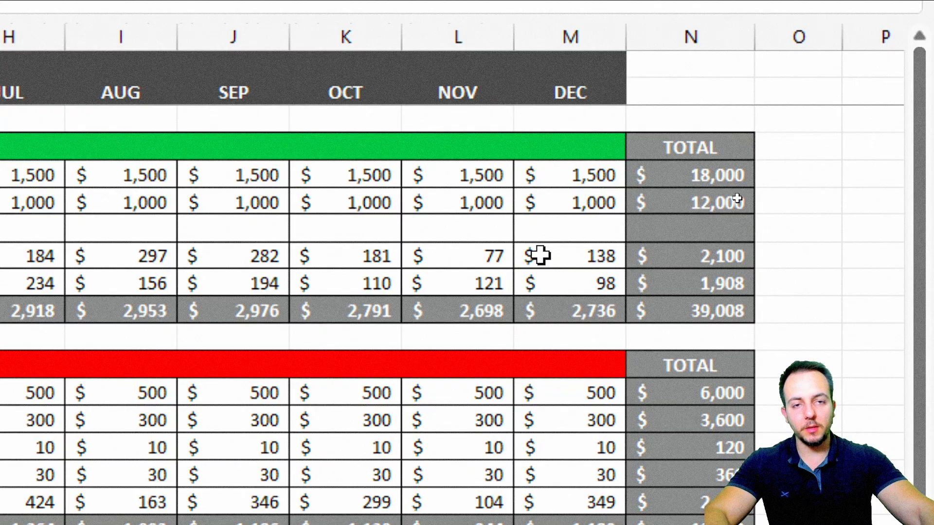
{"action": "left_click", "coordinate": [738, 198]}
{"action": "key", "text": "alt+equal"}
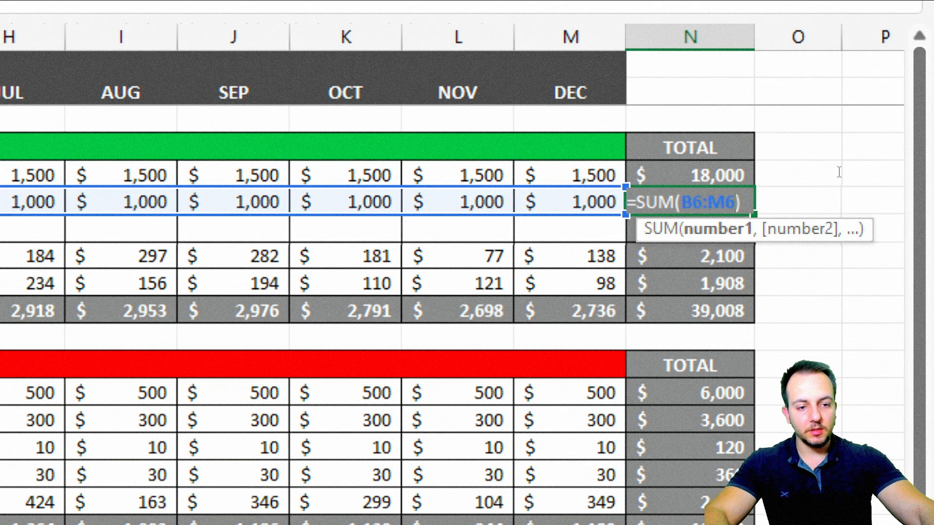
{"action": "key", "text": "ctrl+Return"}
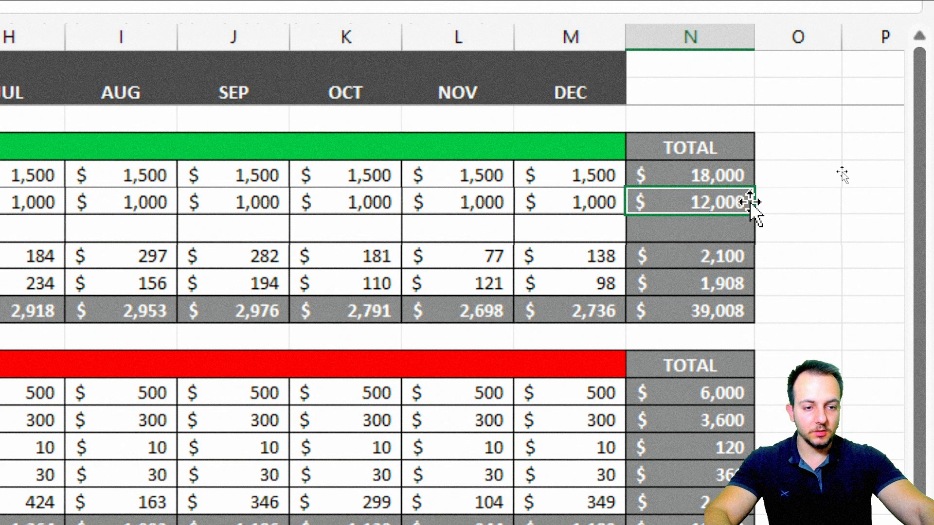
{"action": "left_click_drag", "start_coordinate": [751, 214], "coordinate": [749, 241]}
{"action": "left_click", "coordinate": [714, 224]}
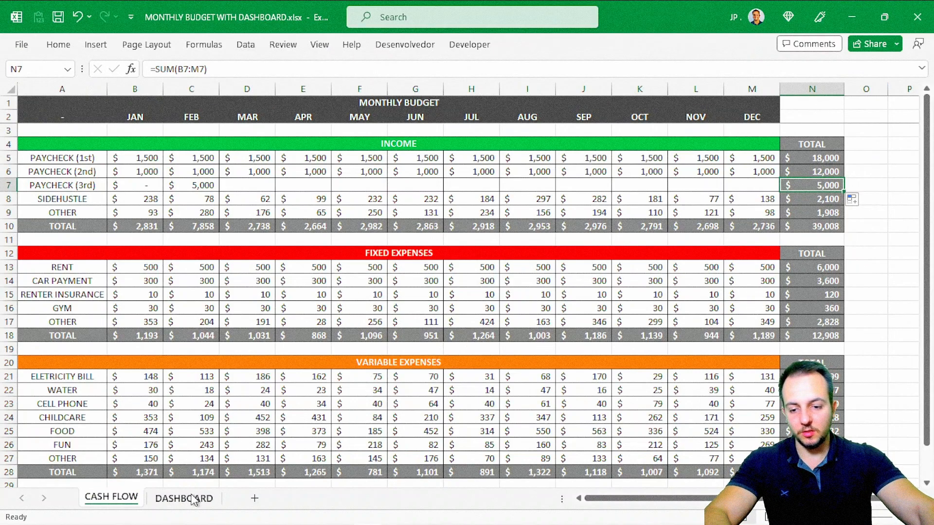
Examine the PAYCHECK (3rd) slice and legend entry in the INCOME chart on the DASHBOARD sheet.
{"action": "left_click", "coordinate": [184, 498]}
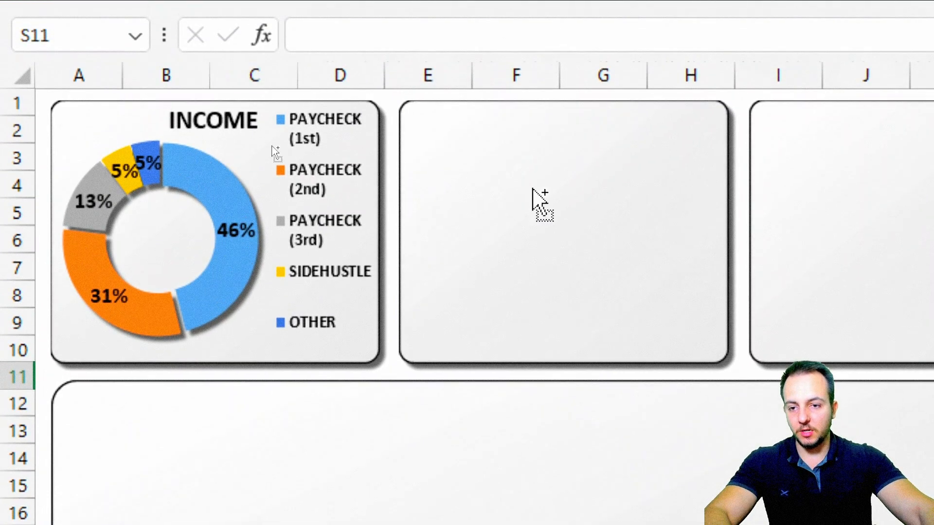
{"action": "key", "text": "ctrl+2"}
{"action": "left_click_drag", "start_coordinate": [25, 135], "coordinate": [53, 156]}
{"action": "left_click_drag", "start_coordinate": [109, 210], "coordinate": [149, 239]}
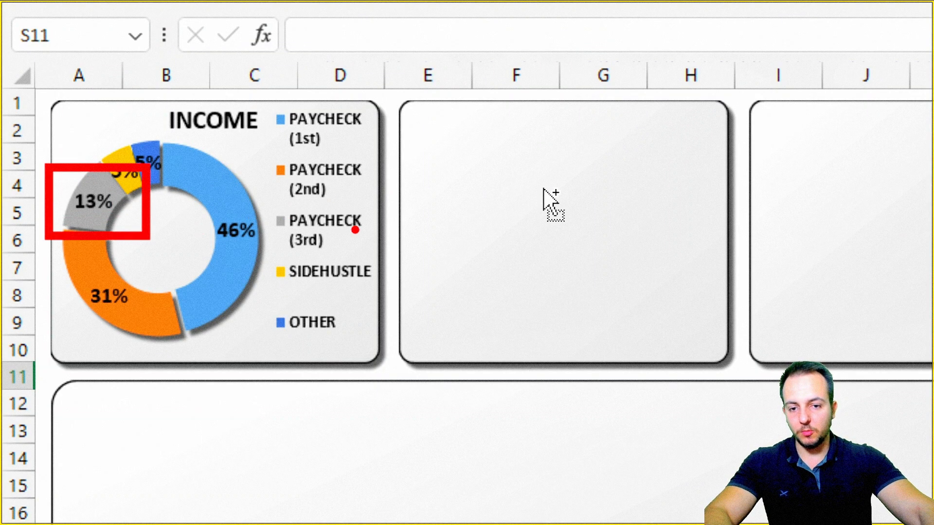
{"action": "left_click_drag", "start_coordinate": [355, 244], "coordinate": [489, 244]}
{"action": "key", "text": "Escape"}
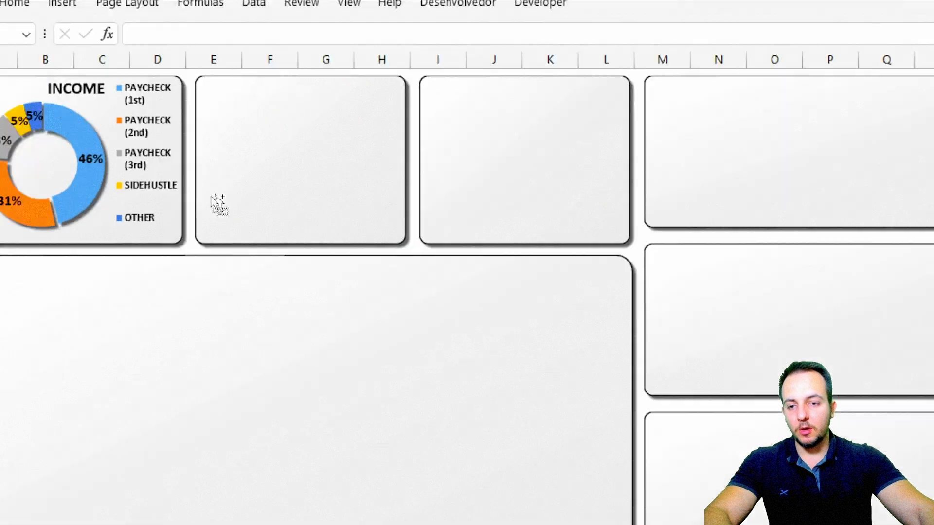
Delete the PAYCHECK (3rd) row from the CASH FLOW sheet.
{"action": "key", "text": "ctrl+Page_Up"}
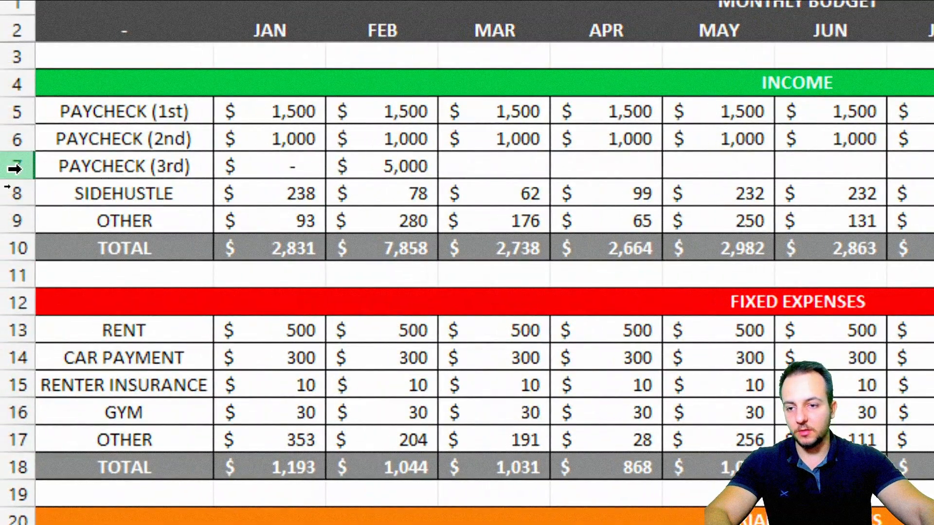
{"action": "left_click", "coordinate": [6, 186]}
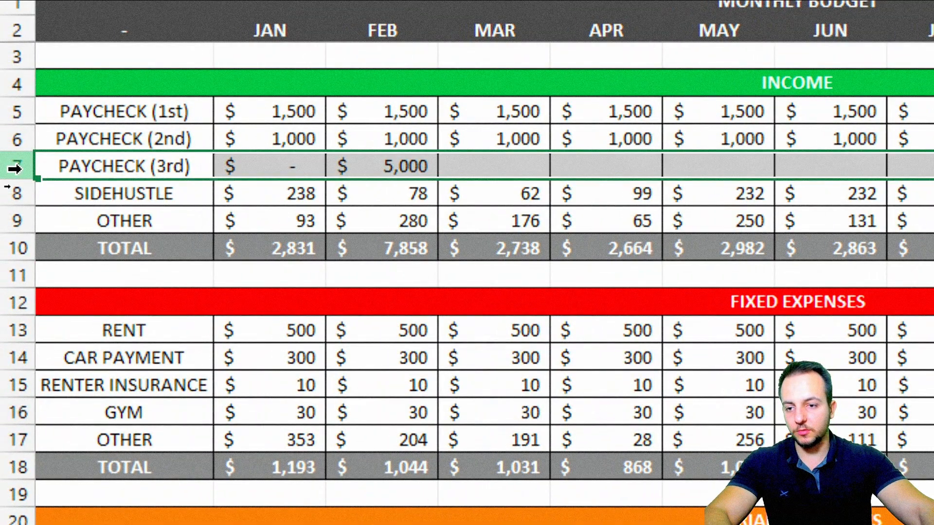
{"action": "right_click", "coordinate": [14, 169]}
{"action": "left_click", "coordinate": [140, 480]}
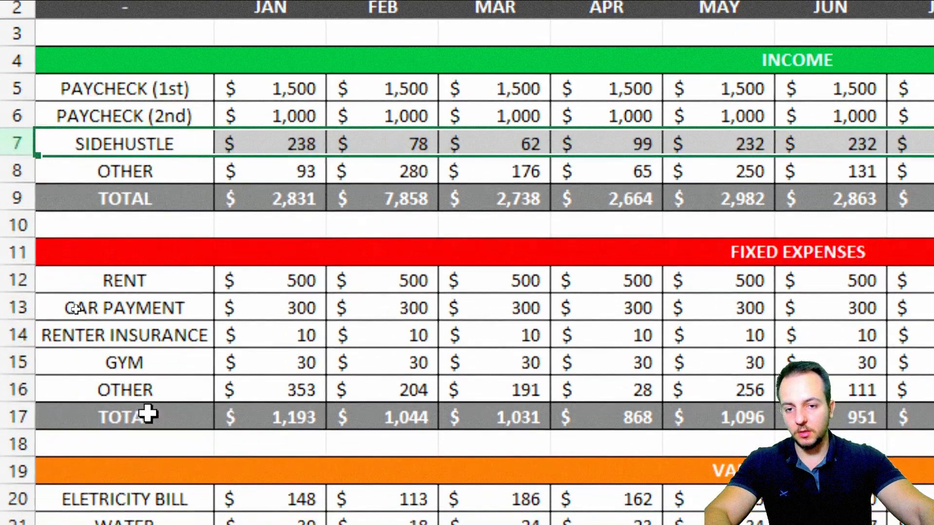
{"action": "left_click", "coordinate": [157, 356]}
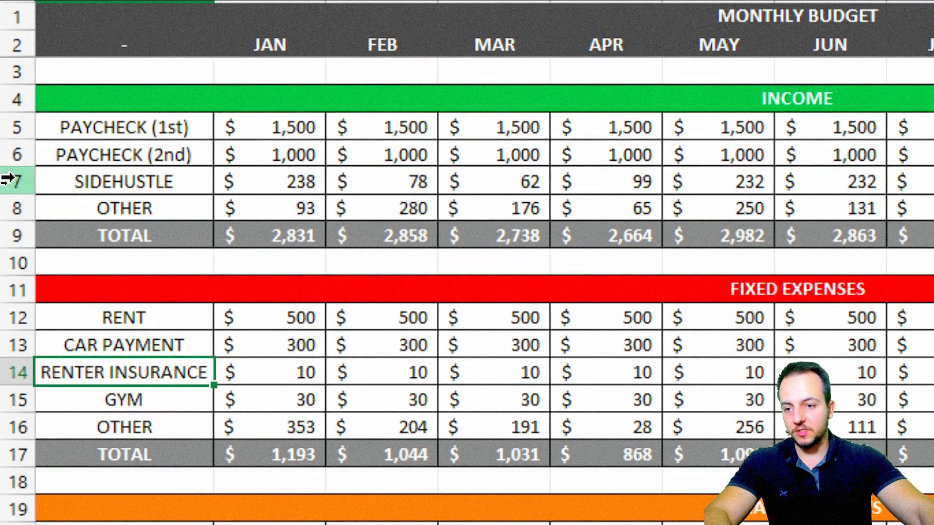
Insert a copy of the SIDEHUSTLE row above the original and inspect the SUM formula in the copy's TOTAL cell.
{"action": "left_click", "coordinate": [11, 146]}
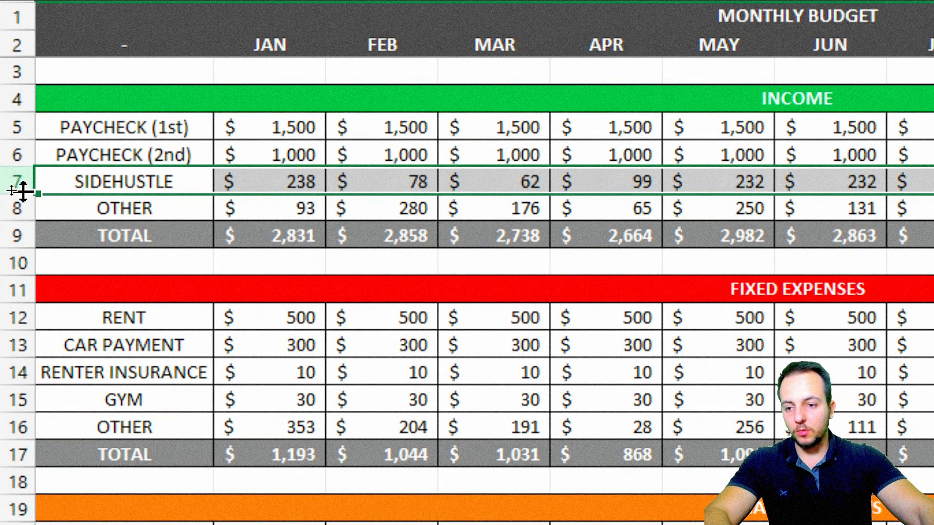
{"action": "key", "text": "ctrl+c"}
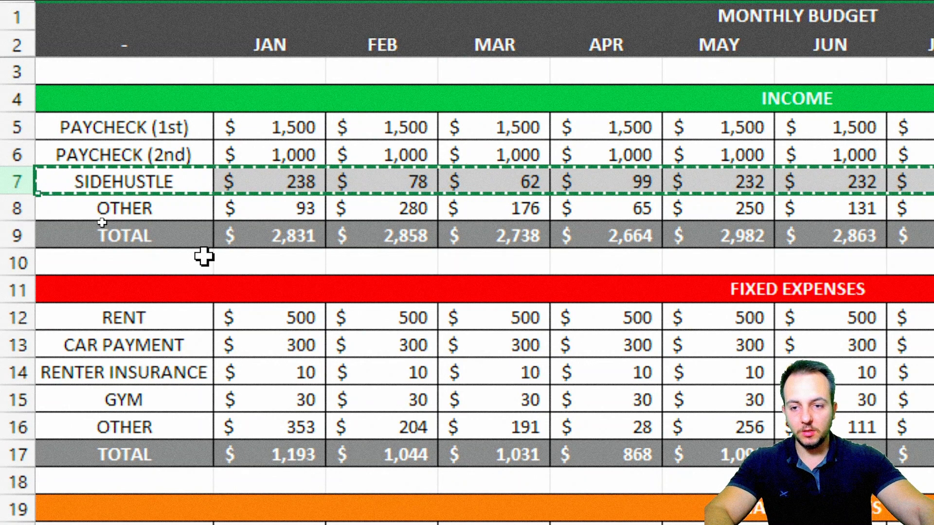
{"action": "key", "text": "ctrl+shift+plus"}
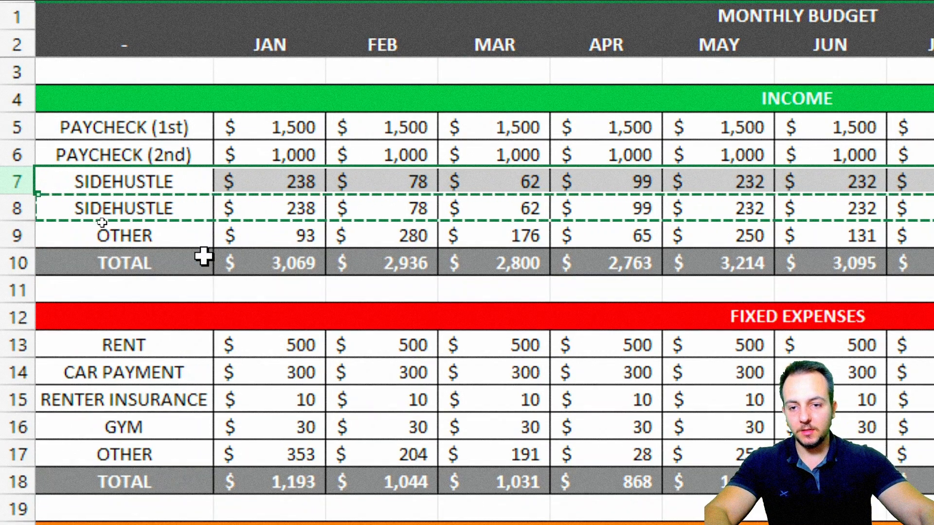
{"action": "left_click", "coordinate": [163, 173]}
{"action": "key", "text": "Escape"}
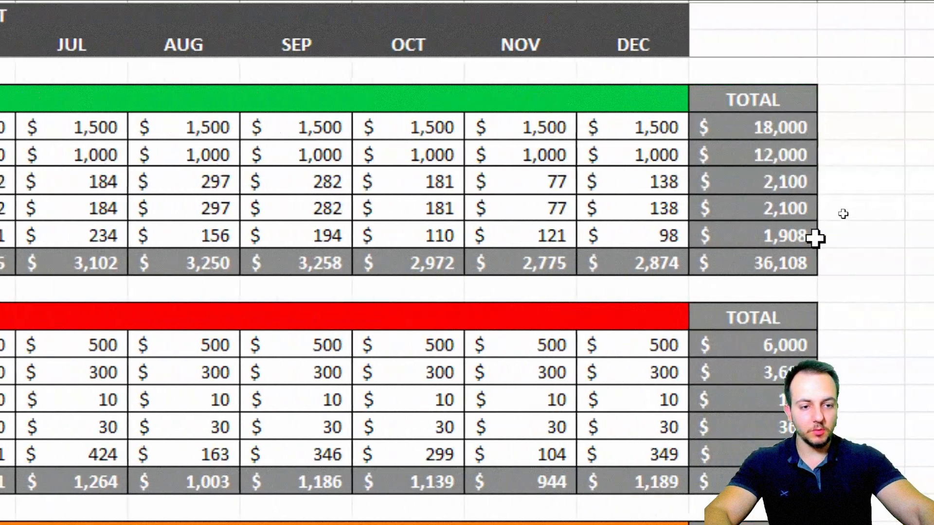
{"action": "double_click", "coordinate": [736, 183]}
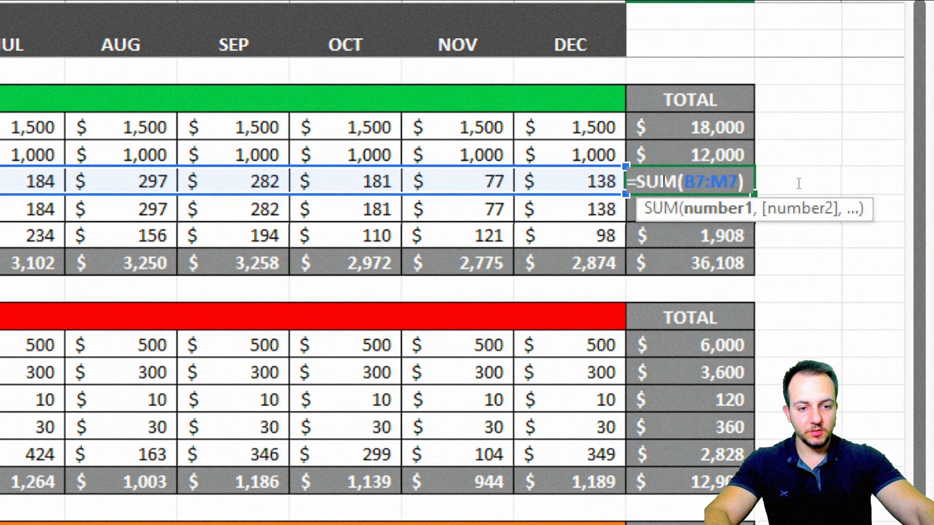
{"action": "key", "text": "Escape"}
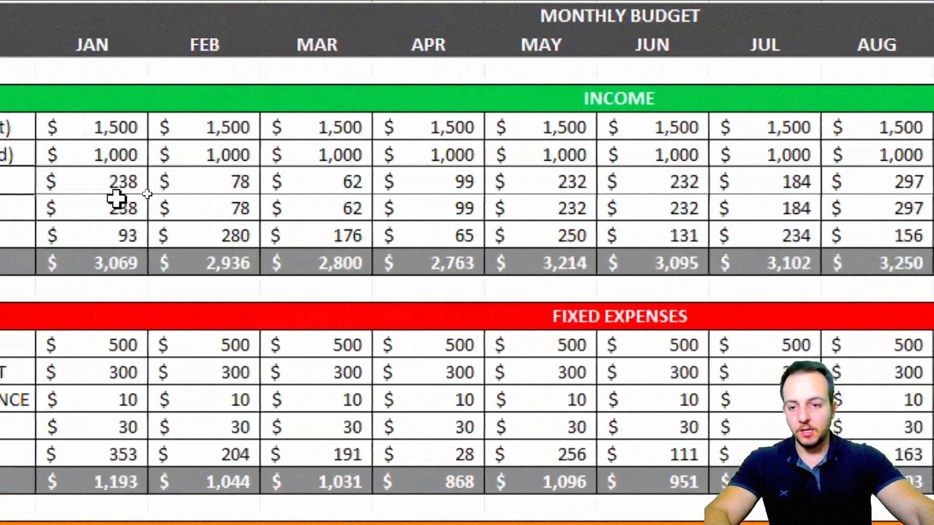
Rename the copied row in A7 as PAYCHECK (3rd) and view the INCOME chart on the DASHBOARD sheet.
{"action": "left_click", "coordinate": [160, 181]}
{"action": "key", "text": "ctrl+z"}
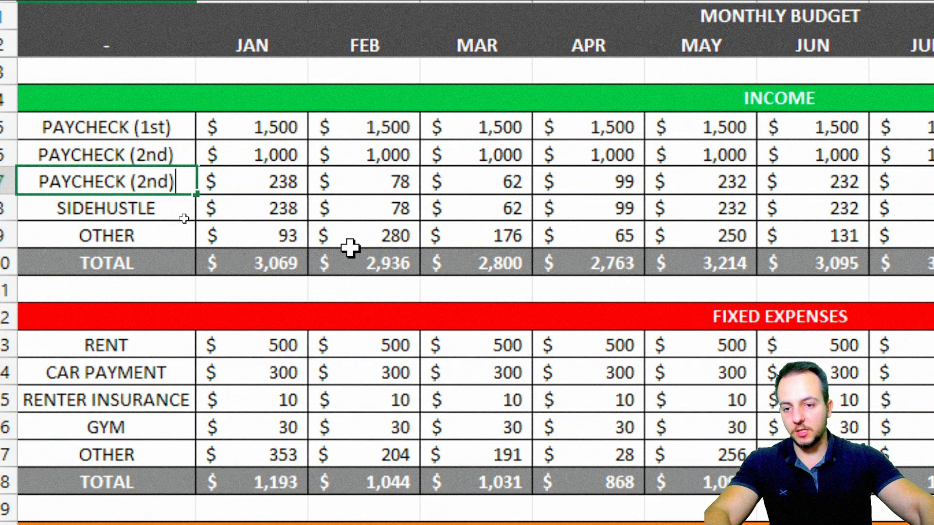
{"action": "type", "text": "3rd"}
{"action": "key", "text": "ctrl+Return"}
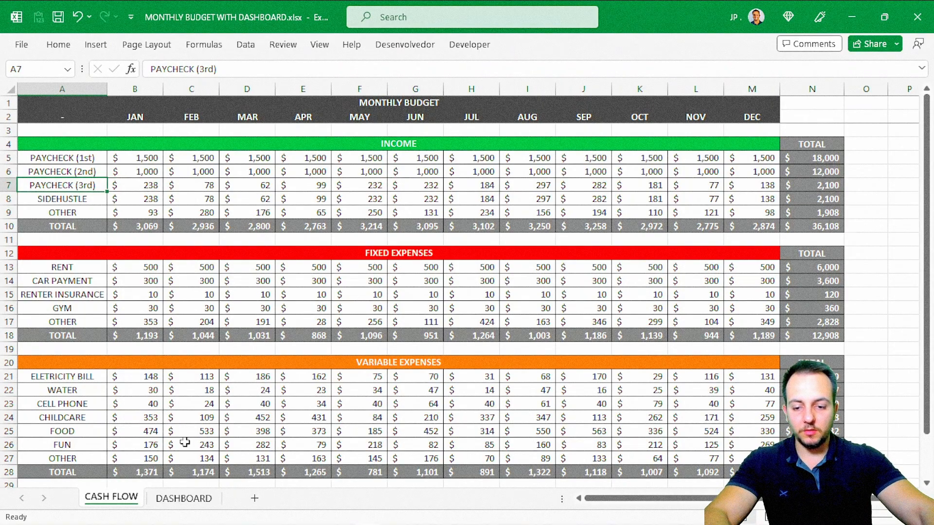
{"action": "left_click", "coordinate": [184, 497]}
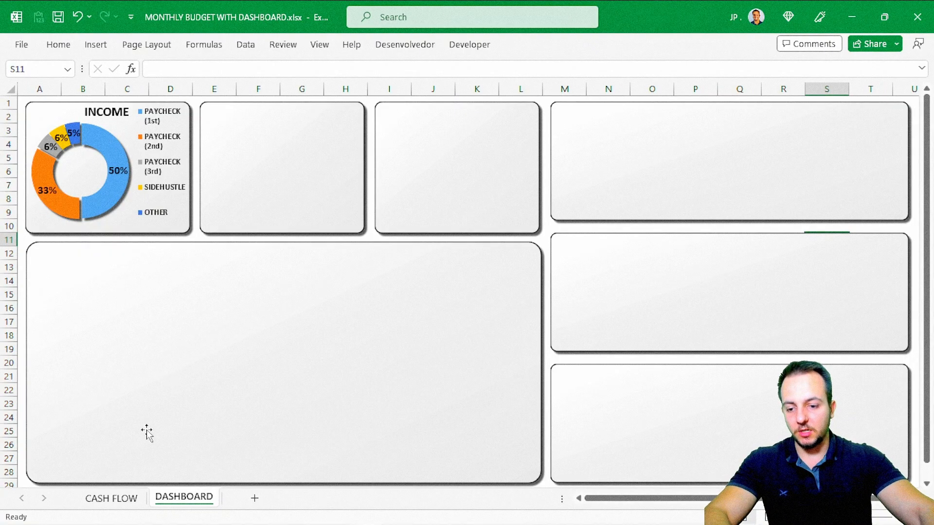
Delete the PAYCHECK (3rd) row from the CASH FLOW sheet and return to the INCOME chart on the DASHBOARD sheet.
{"action": "left_click", "coordinate": [111, 498]}
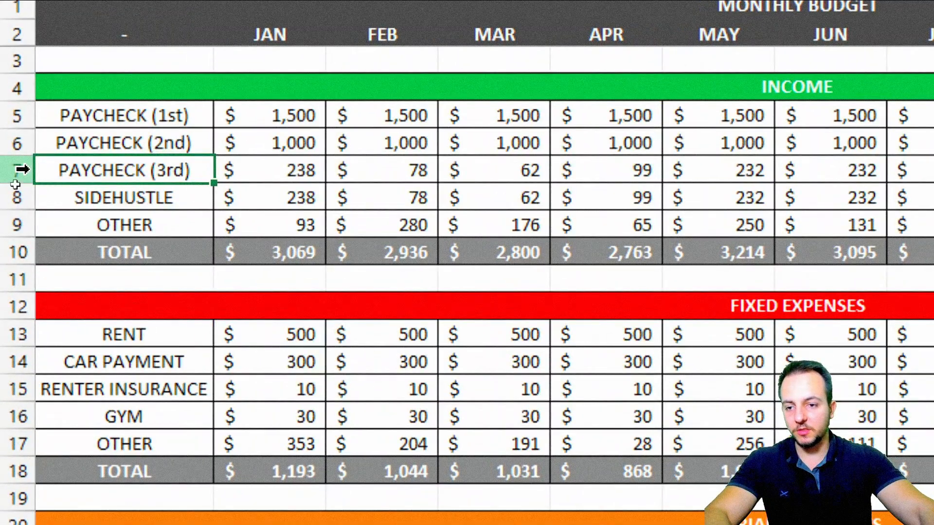
{"action": "left_click", "coordinate": [20, 169]}
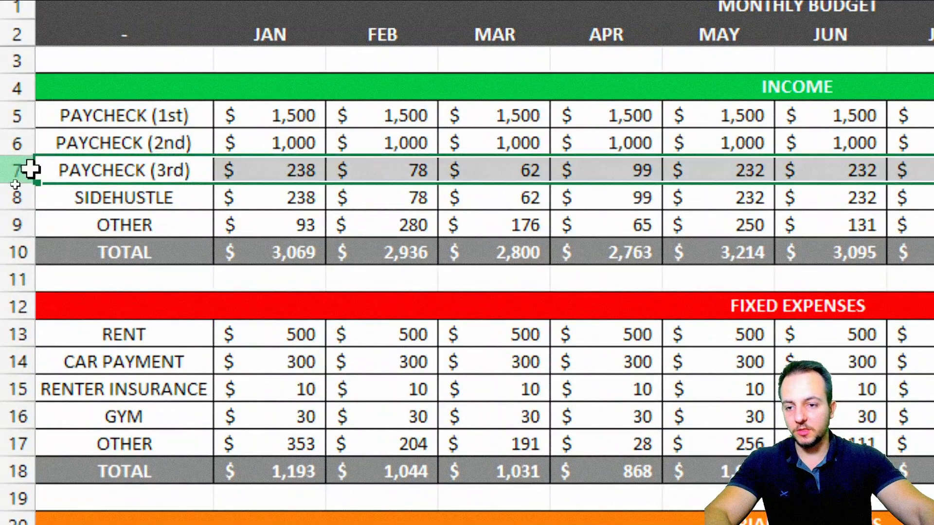
{"action": "right_click", "coordinate": [20, 171]}
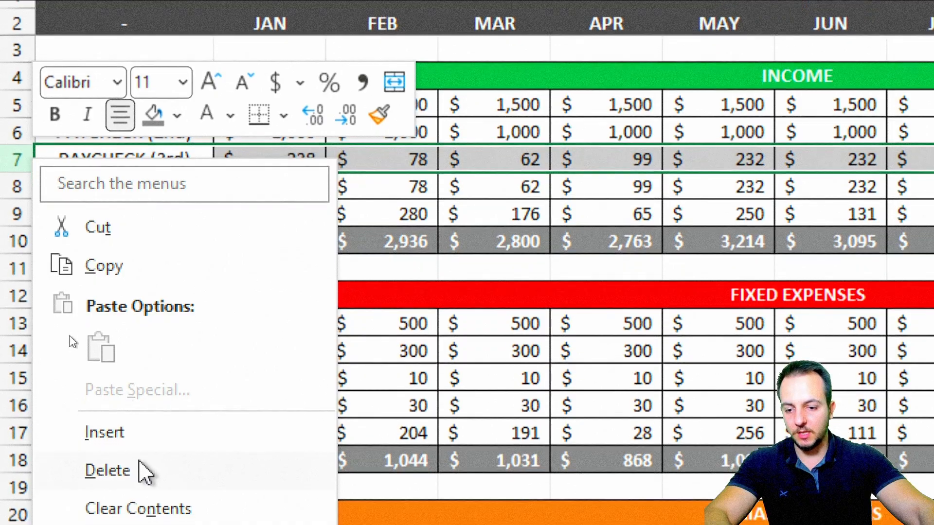
{"action": "left_click", "coordinate": [141, 470]}
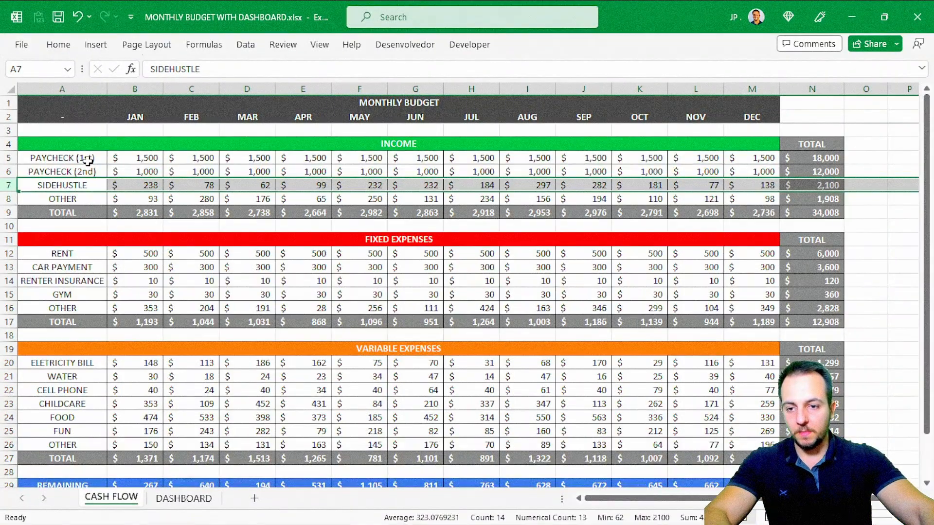
{"action": "left_click", "coordinate": [159, 107]}
{"action": "left_click", "coordinate": [183, 500]}
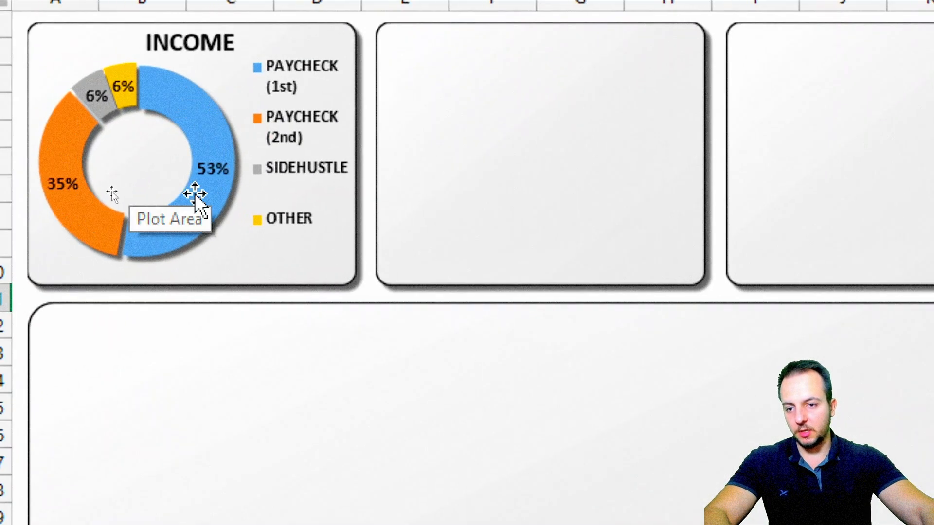
Duplicate the INCOME doughnut chart into the adjacent empty dashboard panel over columns E to H, keeping it aligned with the original.
{"action": "left_click", "coordinate": [139, 215]}
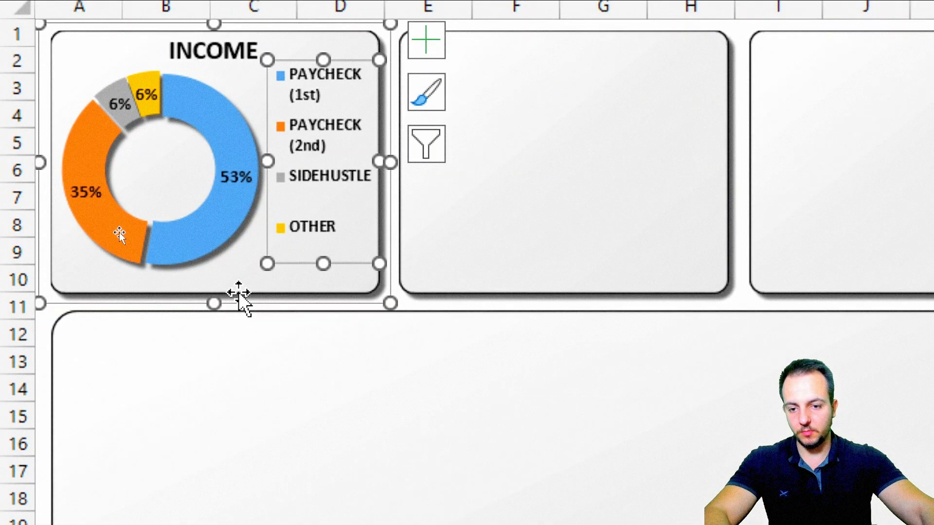
{"action": "left_click", "coordinate": [240, 398]}
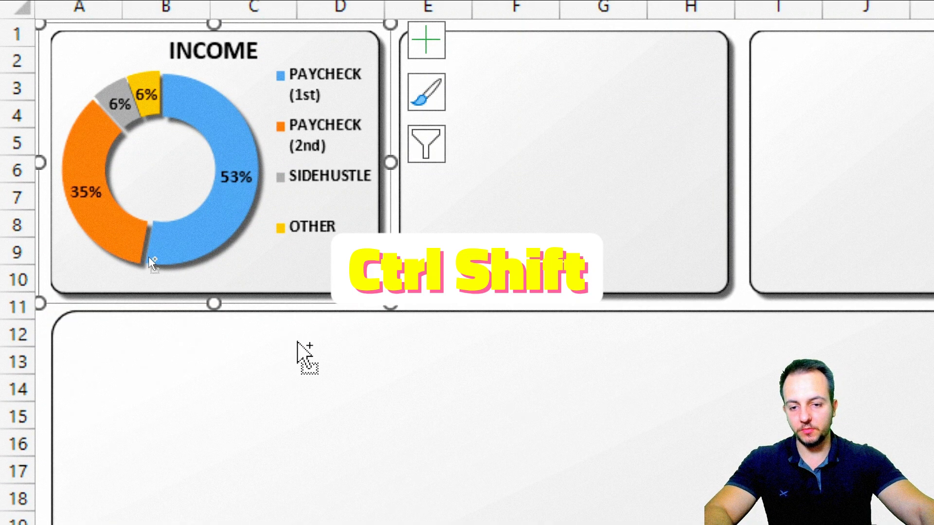
{"action": "left_click_drag", "start_coordinate": [292, 289], "coordinate": [639, 297]}
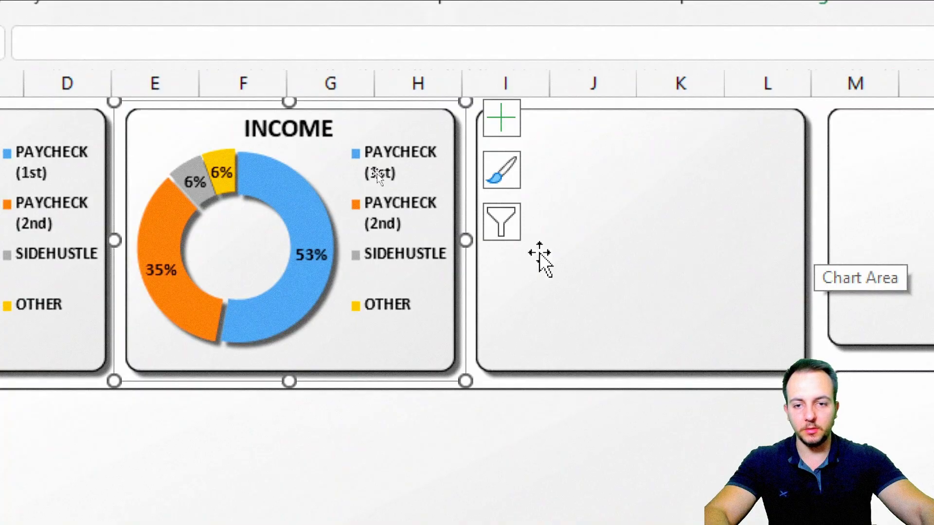
Change the title of the copied chart to FIXED EXPENSES.
{"action": "left_click", "coordinate": [275, 127]}
{"action": "left_click", "coordinate": [275, 129]}
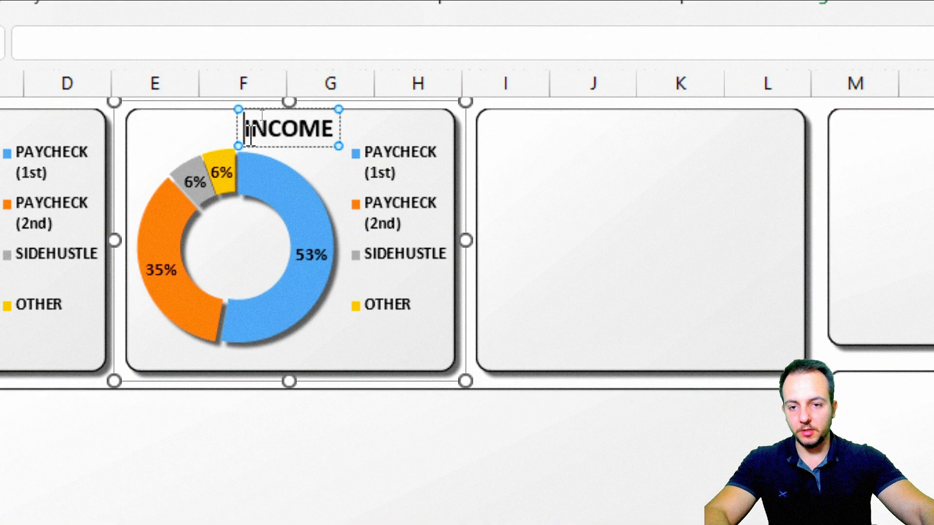
{"action": "left_click_drag", "start_coordinate": [251, 135], "coordinate": [676, 194]}
{"action": "type", "text": "FIX"}
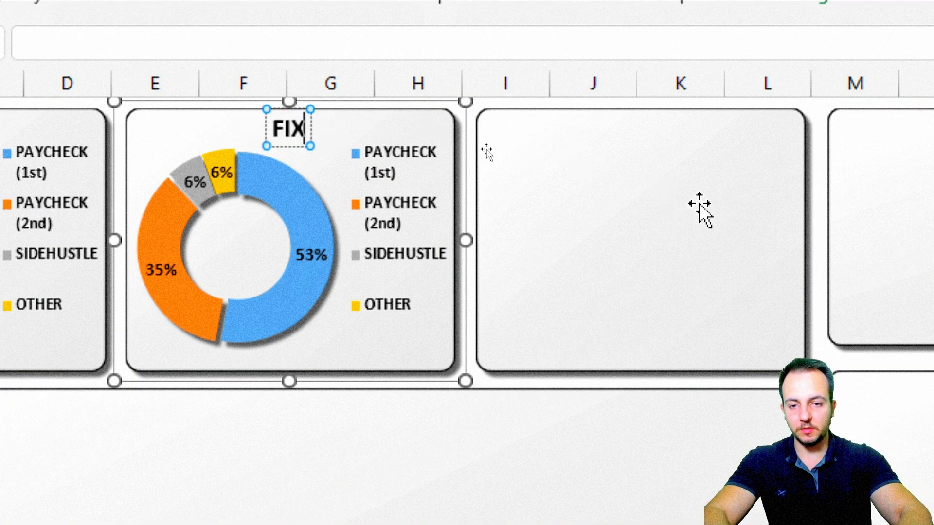
{"action": "type", "text": "ED EXPENSES"}
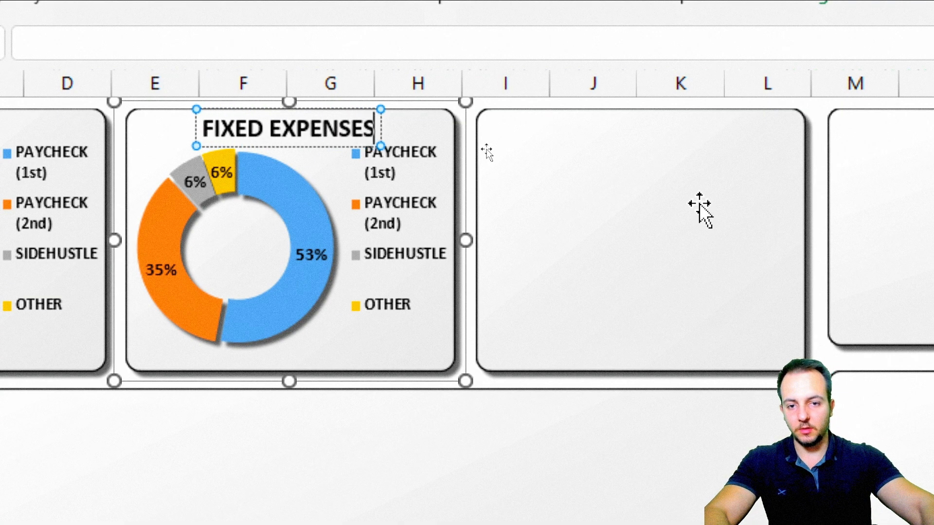
{"action": "key", "text": "Escape"}
Set the series values of the FIXED EXPENSES chart to the TOTAL cells ='CASH FLOW'!$N$12:$N$16.
{"action": "right_click", "coordinate": [304, 219]}
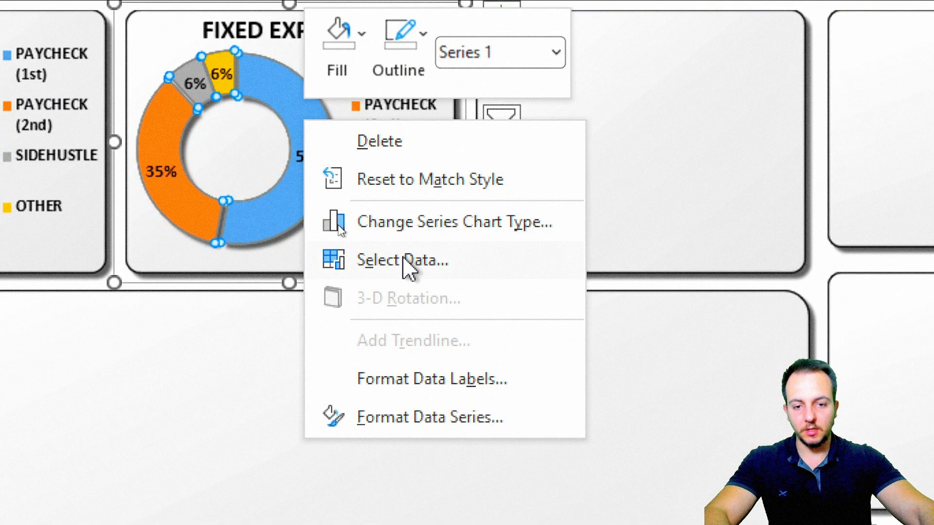
{"action": "left_click", "coordinate": [408, 266]}
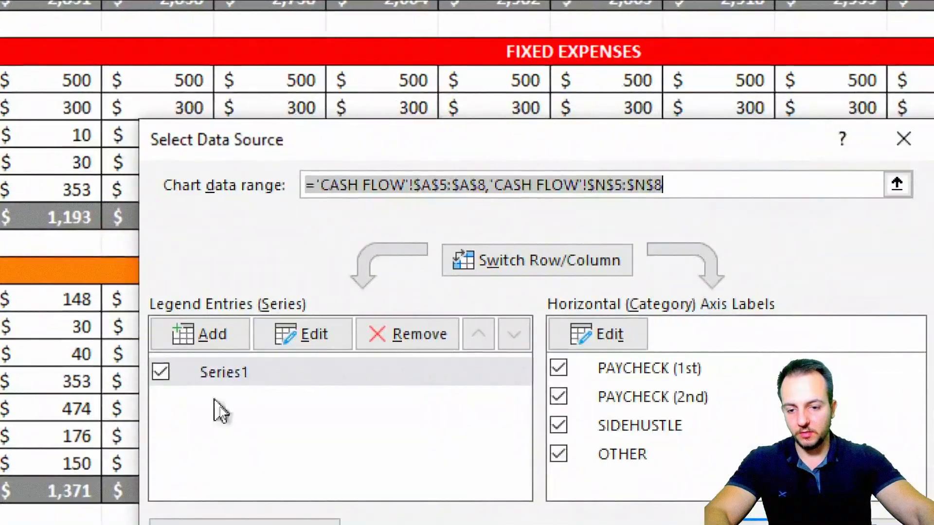
{"action": "left_click", "coordinate": [214, 379]}
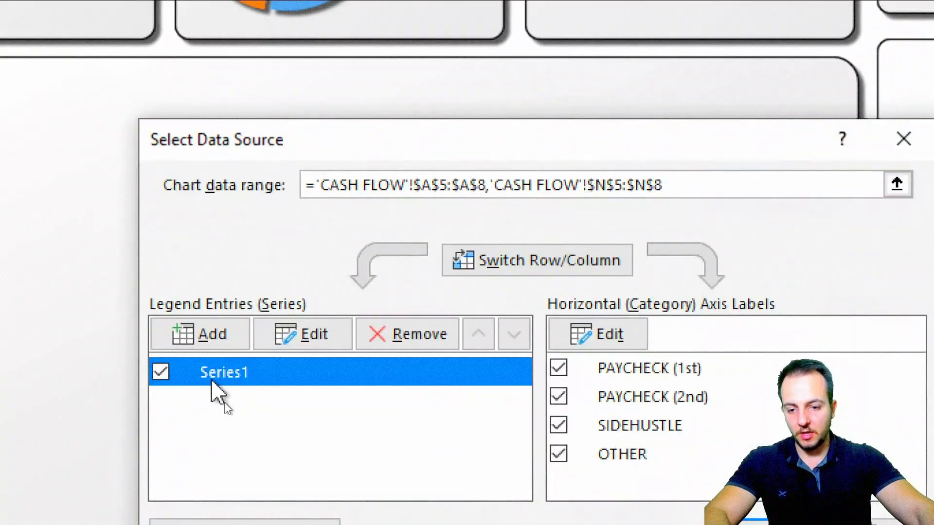
{"action": "left_click", "coordinate": [302, 334]}
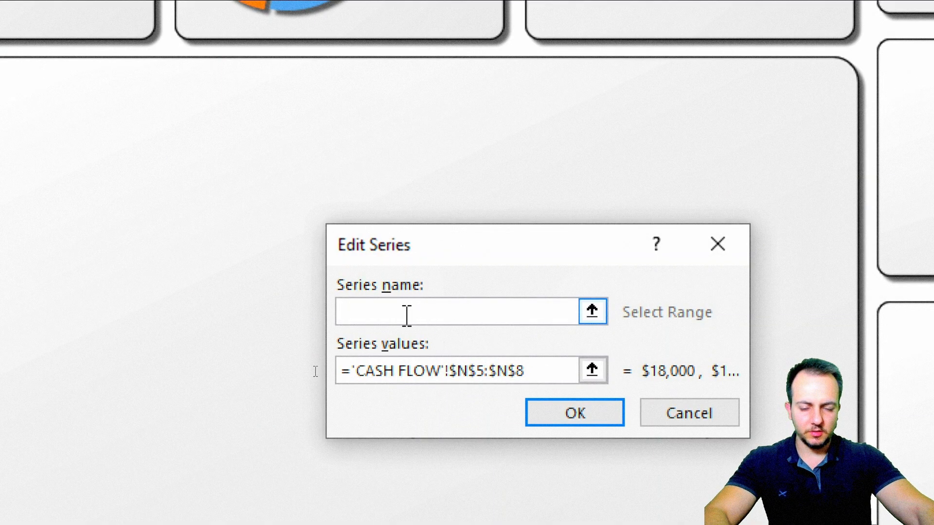
{"action": "left_click", "coordinate": [425, 371]}
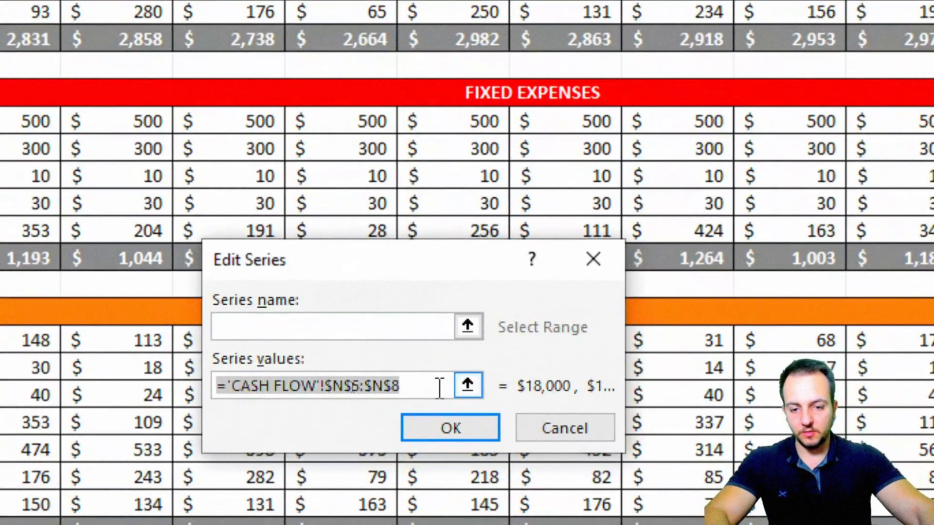
{"action": "left_click", "coordinate": [352, 386]}
{"action": "left_click_drag", "start_coordinate": [352, 387], "coordinate": [237, 386]}
{"action": "key", "text": "BackSpace"}
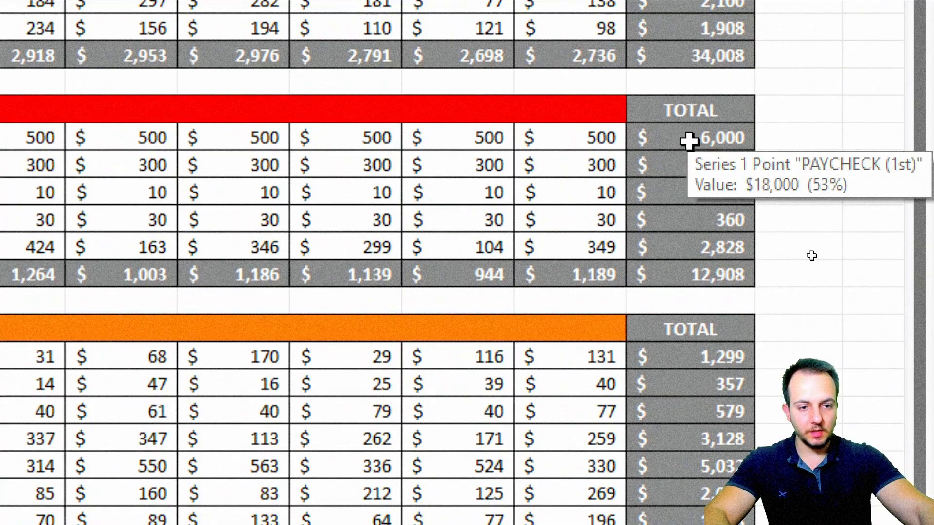
{"action": "left_click_drag", "start_coordinate": [933, 122], "coordinate": [933, 205]}
{"action": "left_click_drag", "start_coordinate": [673, 221], "coordinate": [661, 243]}
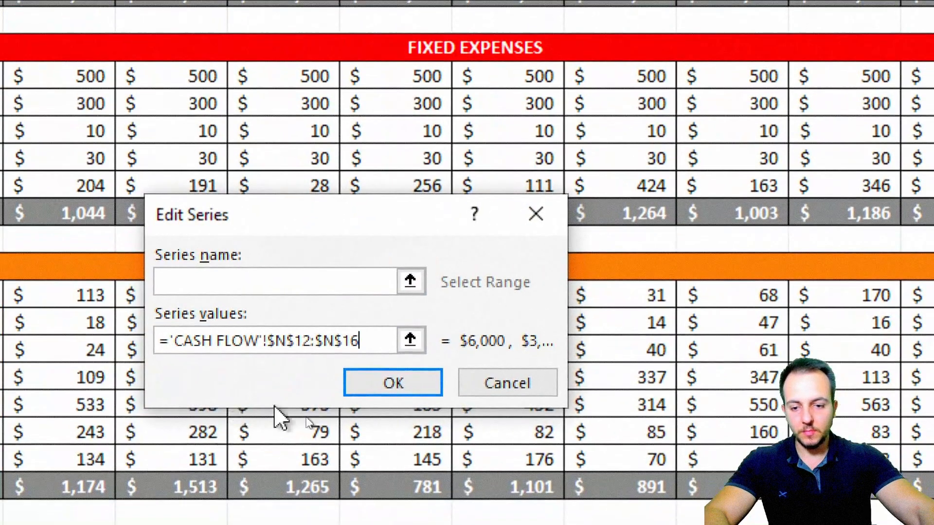
{"action": "left_click", "coordinate": [387, 380]}
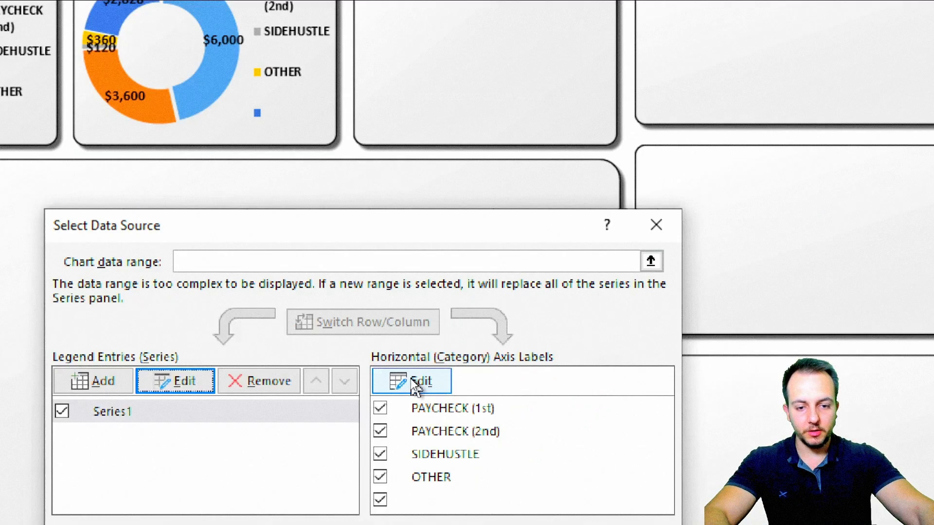
Set the chart's category label range to ='CASH FLOW'!$A$12:$A$16 and apply the new data source.
{"action": "left_click", "coordinate": [491, 330]}
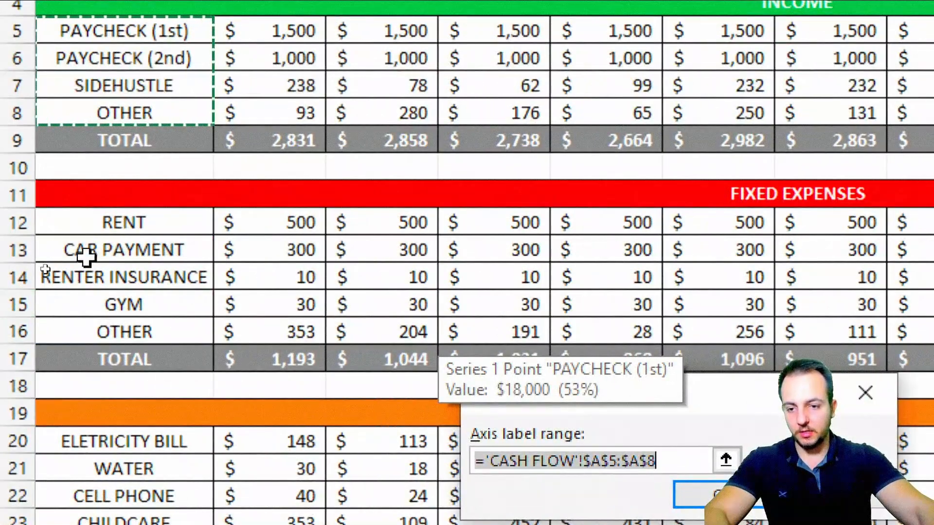
{"action": "left_click_drag", "start_coordinate": [53, 253], "coordinate": [68, 307]}
{"action": "left_click_drag", "start_coordinate": [135, 329], "coordinate": [136, 329]}
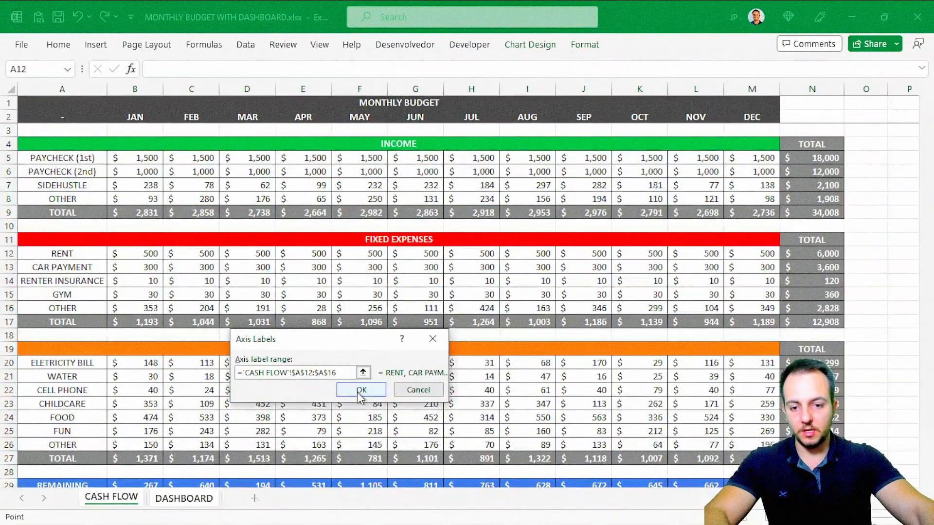
{"action": "left_click", "coordinate": [360, 390]}
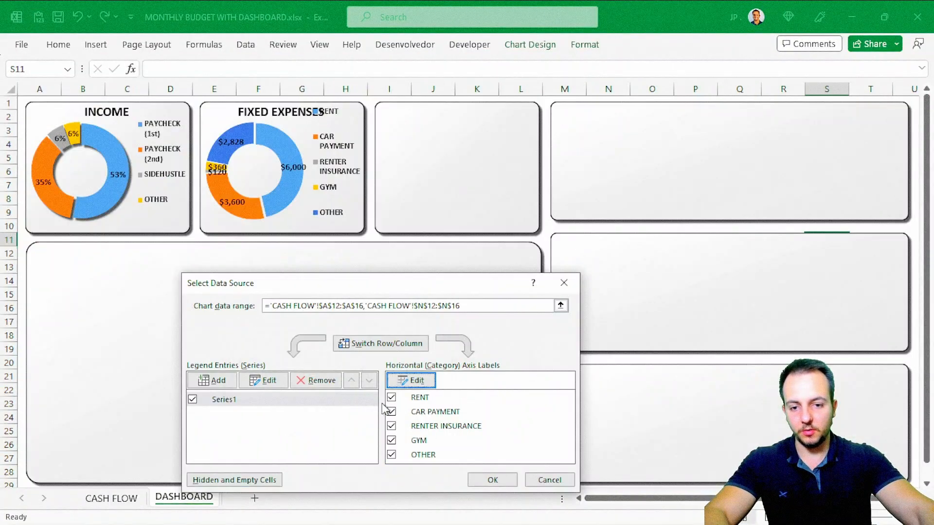
{"action": "left_click", "coordinate": [492, 480]}
{"action": "key", "text": "Escape"}
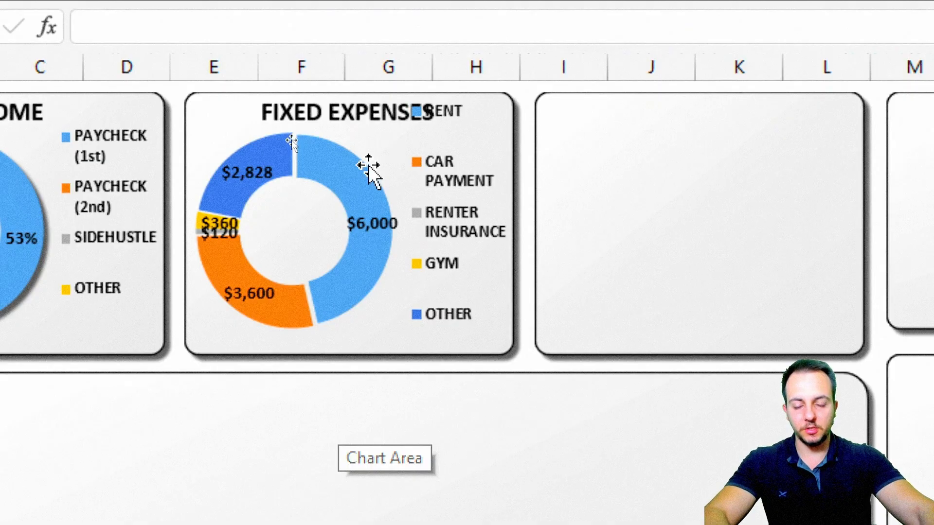
Make the FIXED EXPENSES chart's data labels show percentages instead of values.
{"action": "left_click", "coordinate": [405, 413]}
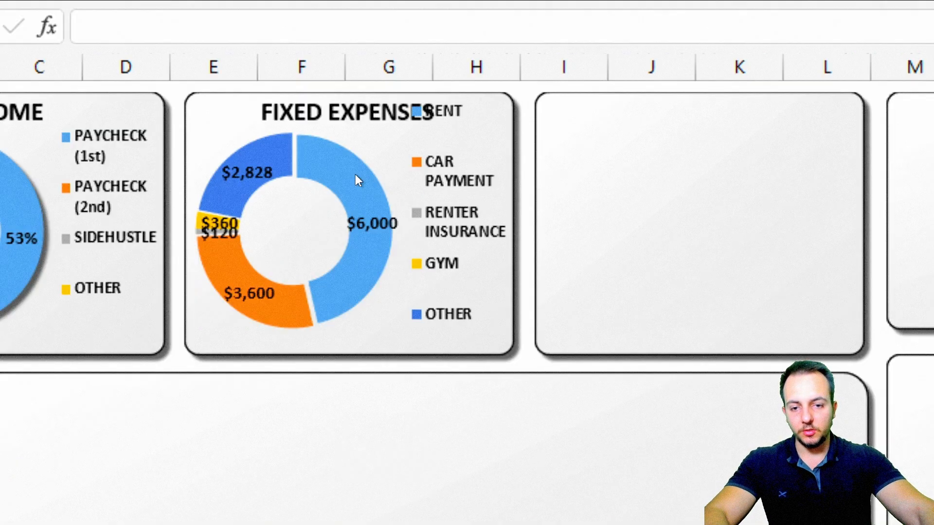
{"action": "double_click", "coordinate": [376, 224]}
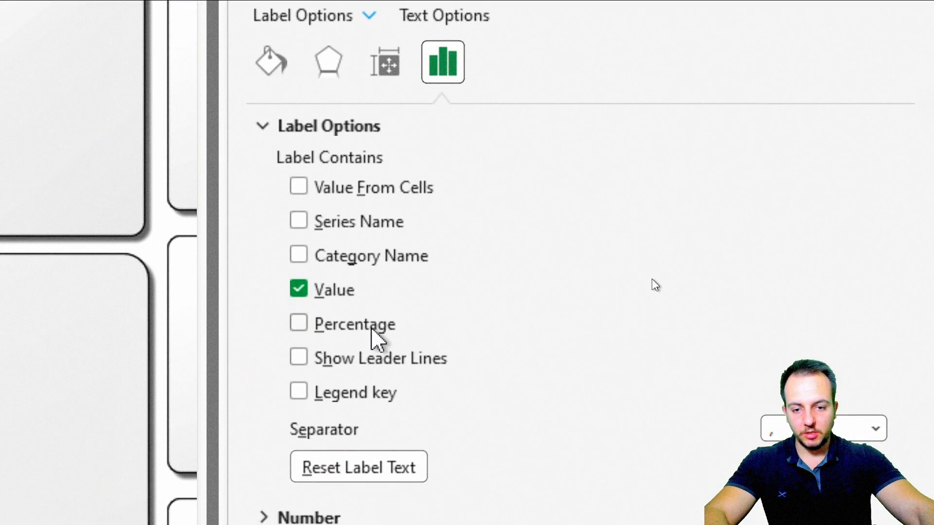
{"action": "left_click", "coordinate": [334, 289]}
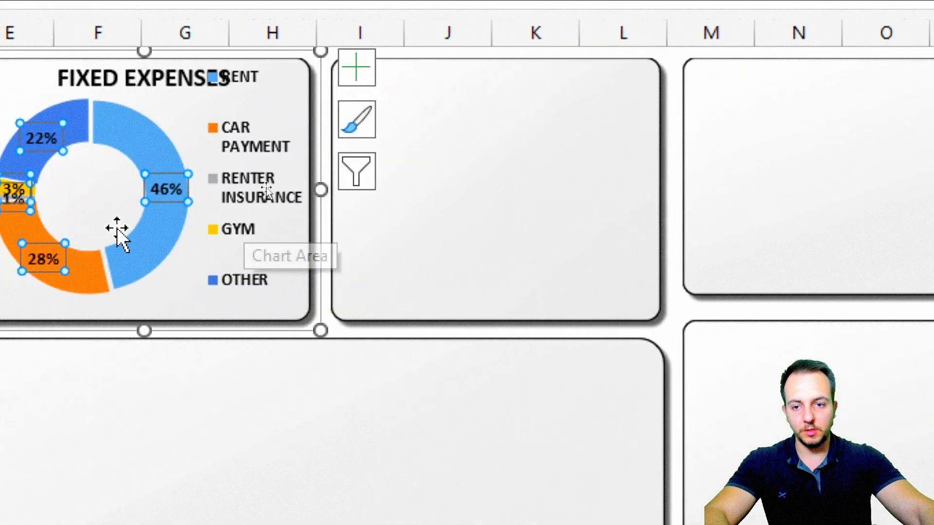
{"action": "left_click", "coordinate": [105, 284]}
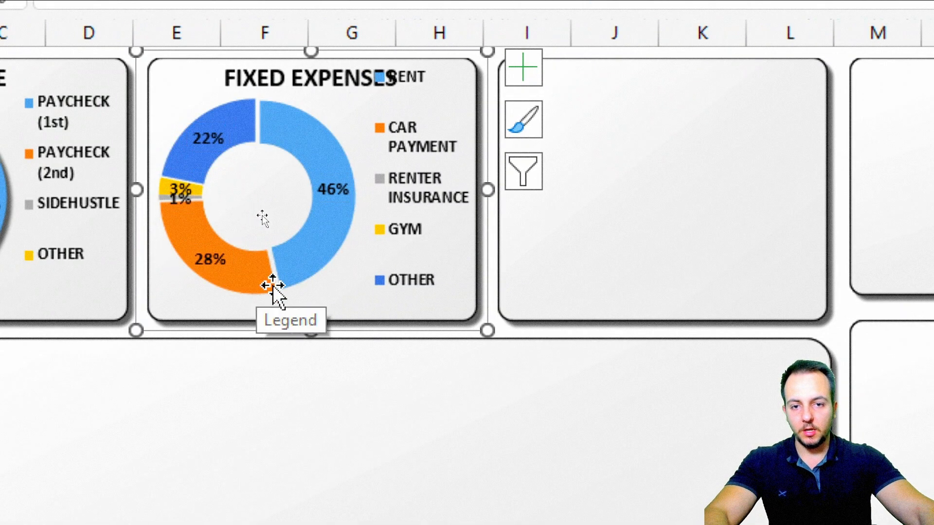
{"action": "left_click", "coordinate": [114, 301]}
{"action": "left_click", "coordinate": [761, 344]}
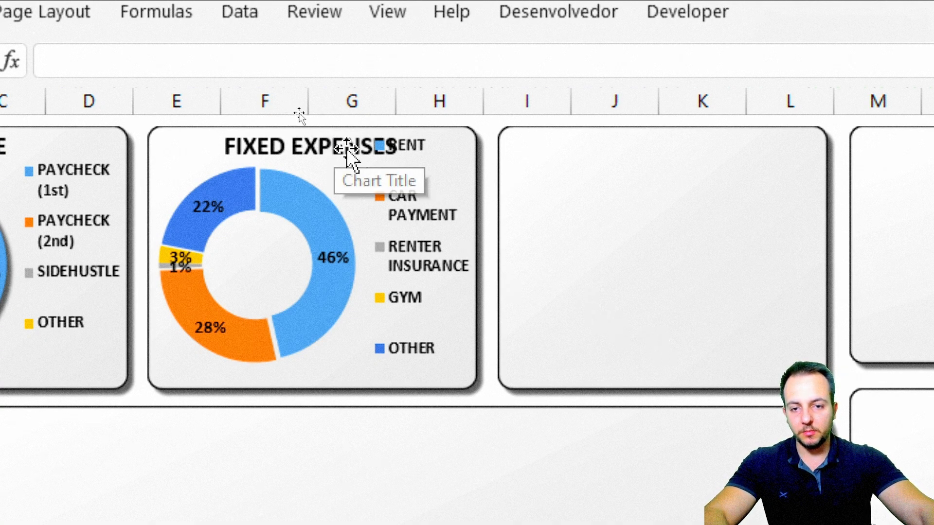
Move the FIXED EXPENSES title to the chart's upper-left corner, clear of the RENT legend entry.
{"action": "key", "text": "ctrl+2"}
{"action": "mouse_move", "coordinate": [364, 132]}
{"action": "left_mouse_down"}
{"action": "mouse_move", "coordinate": [467, 271]}
{"action": "mouse_move", "coordinate": [485, 369]}
{"action": "left_mouse_up"}
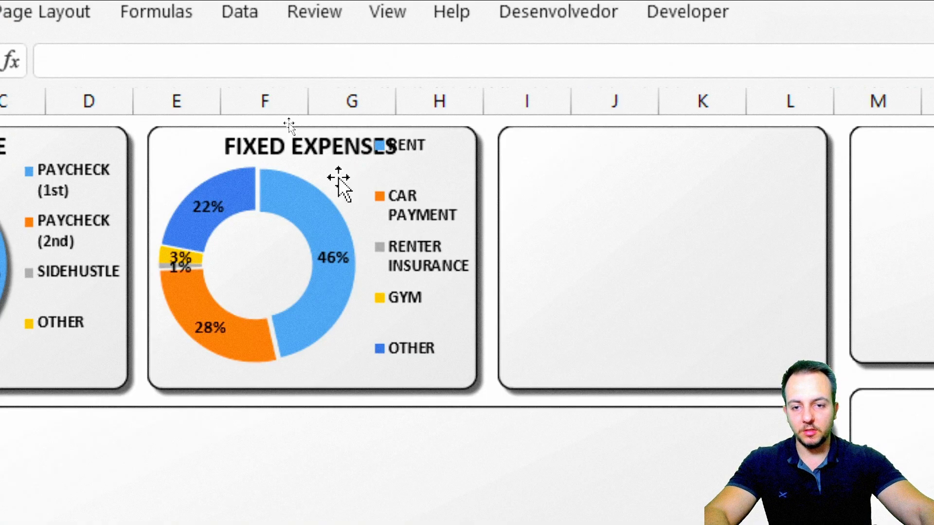
{"action": "left_click", "coordinate": [311, 146]}
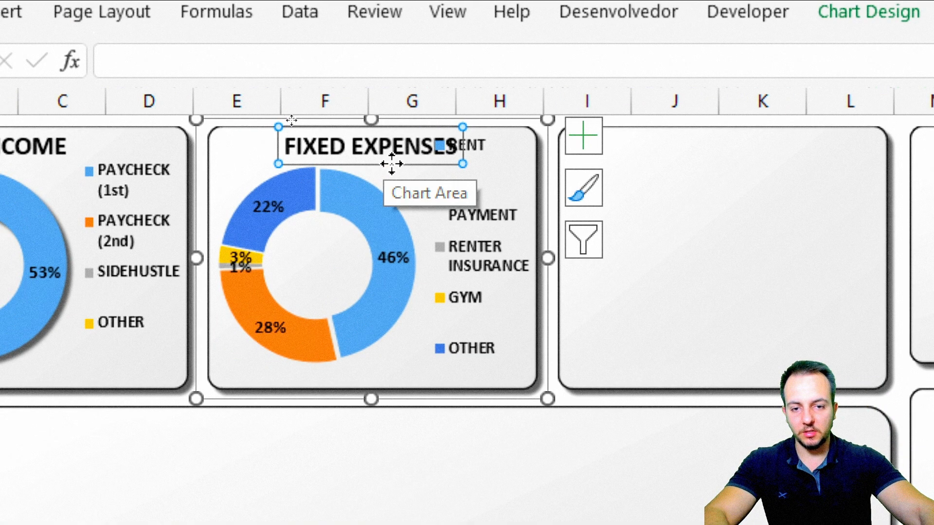
{"action": "left_click_drag", "start_coordinate": [400, 165], "coordinate": [334, 171]}
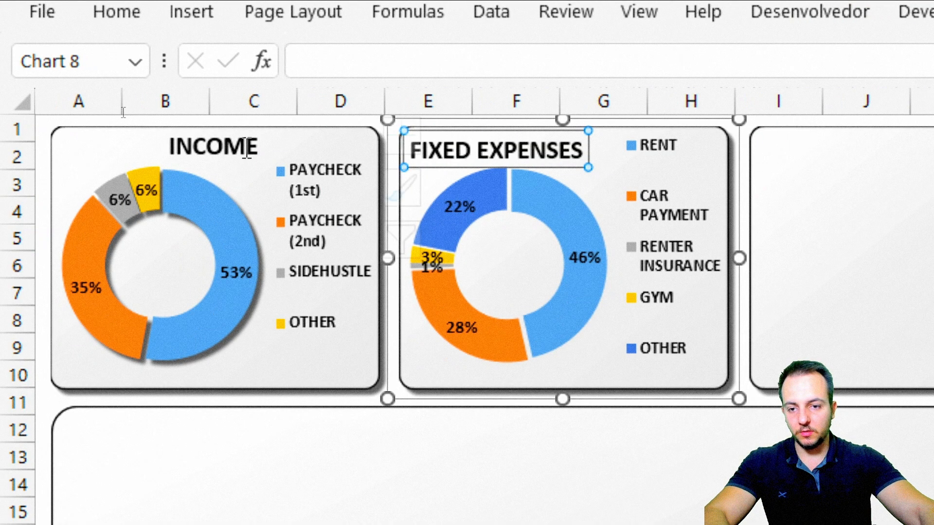
Move the INCOME title to its chart's upper-left corner and level the FIXED EXPENSES title with it.
{"action": "left_click", "coordinate": [247, 147]}
{"action": "left_click_drag", "start_coordinate": [199, 163], "coordinate": [188, 160]}
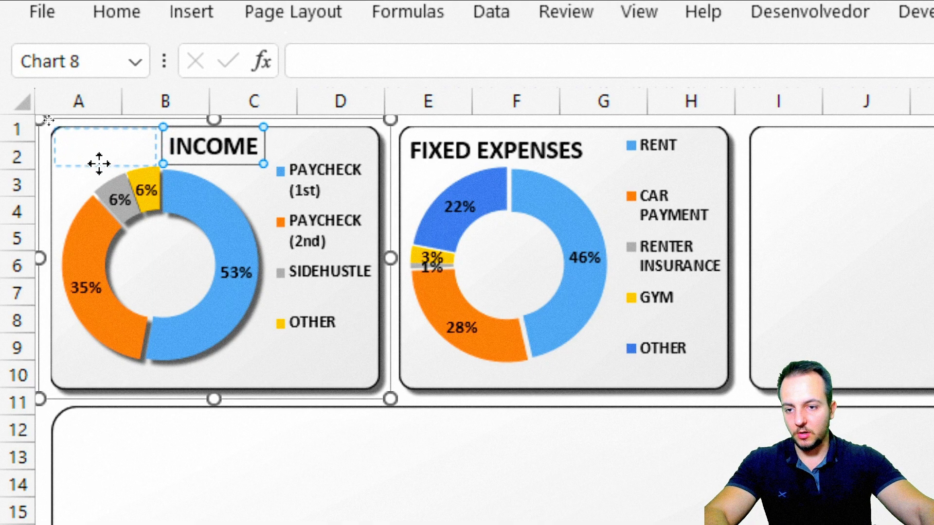
{"action": "left_click_drag", "start_coordinate": [98, 163], "coordinate": [97, 164]}
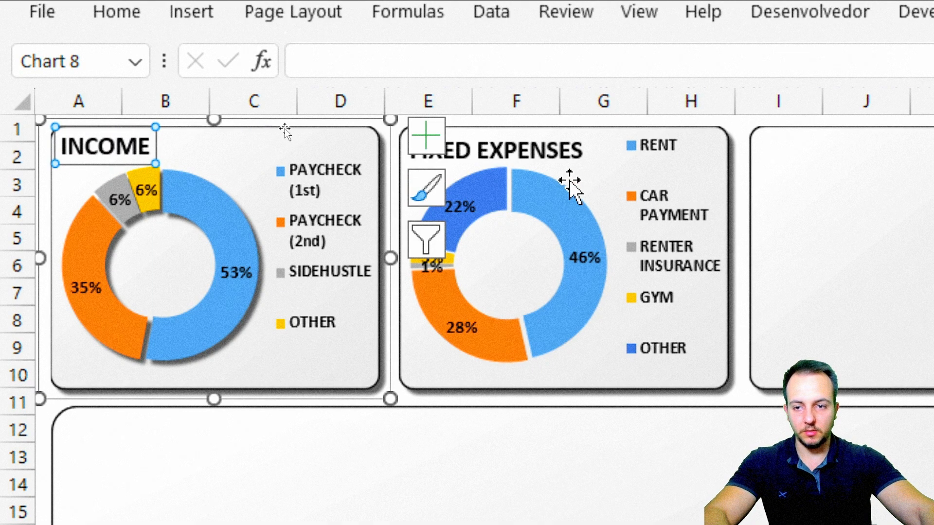
{"action": "left_click", "coordinate": [547, 153]}
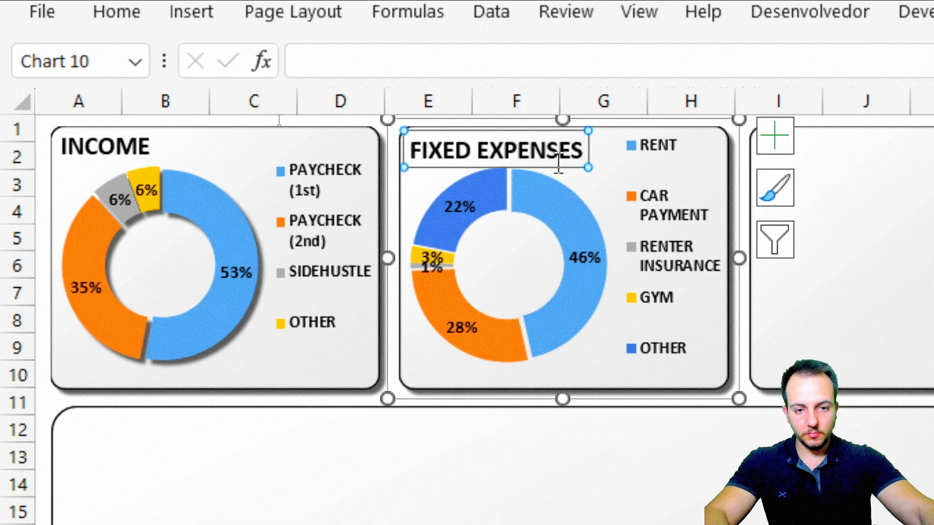
{"action": "left_click_drag", "start_coordinate": [570, 169], "coordinate": [569, 167]}
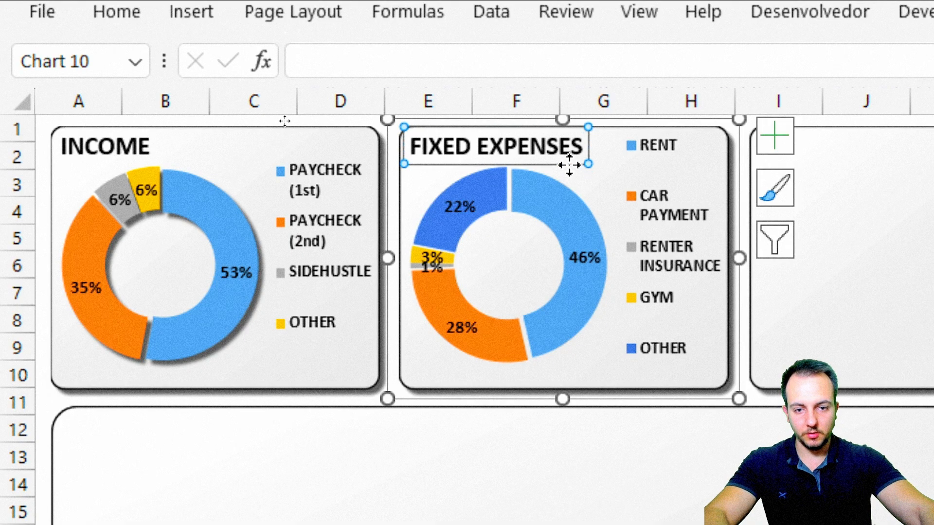
Duplicate the FIXED EXPENSES chart and place the copy on the empty card spanning columns I to L.
{"action": "key", "text": "Escape"}
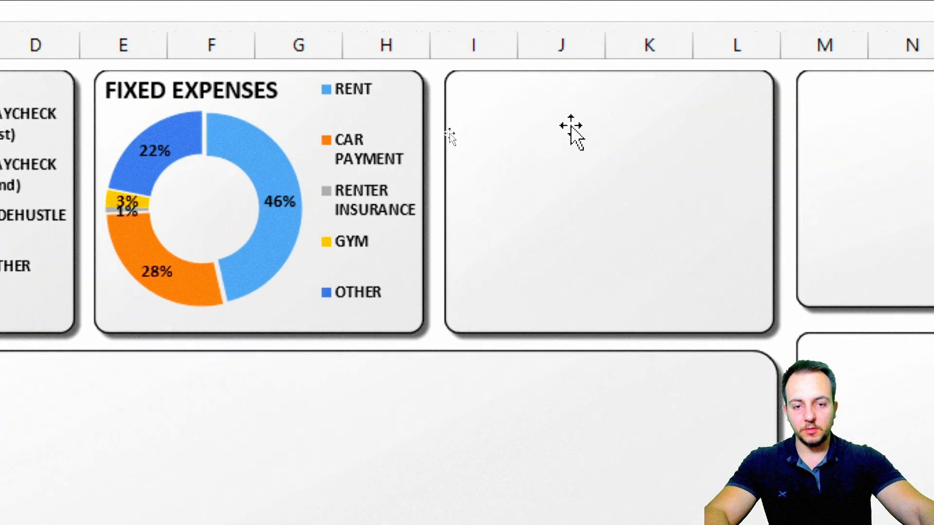
{"action": "left_click", "coordinate": [310, 297]}
{"action": "key", "text": "Escape"}
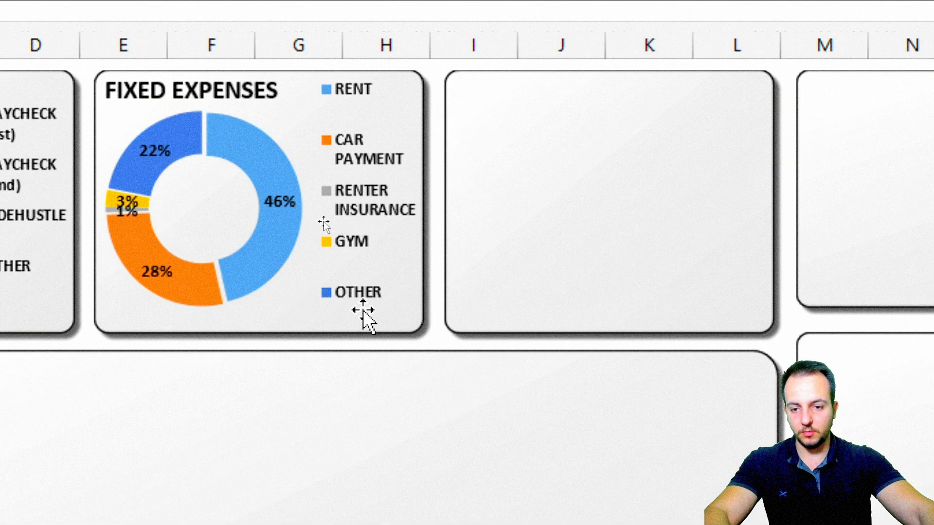
{"action": "left_click", "coordinate": [322, 301]}
{"action": "left_click_drag", "start_coordinate": [306, 326], "coordinate": [652, 327]}
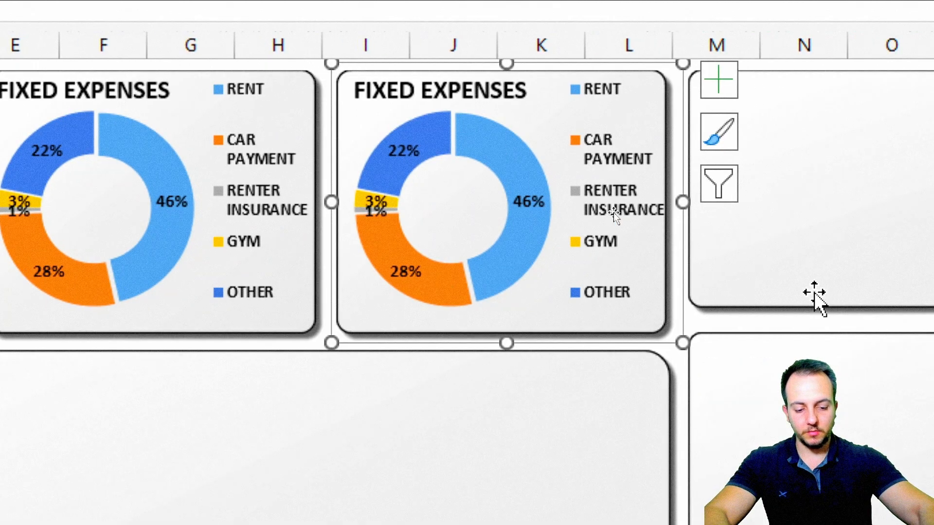
Retitle the copied chart VARIABLE EXPENSES and position the title inside the card's upper-left corner.
{"action": "left_click", "coordinate": [468, 92]}
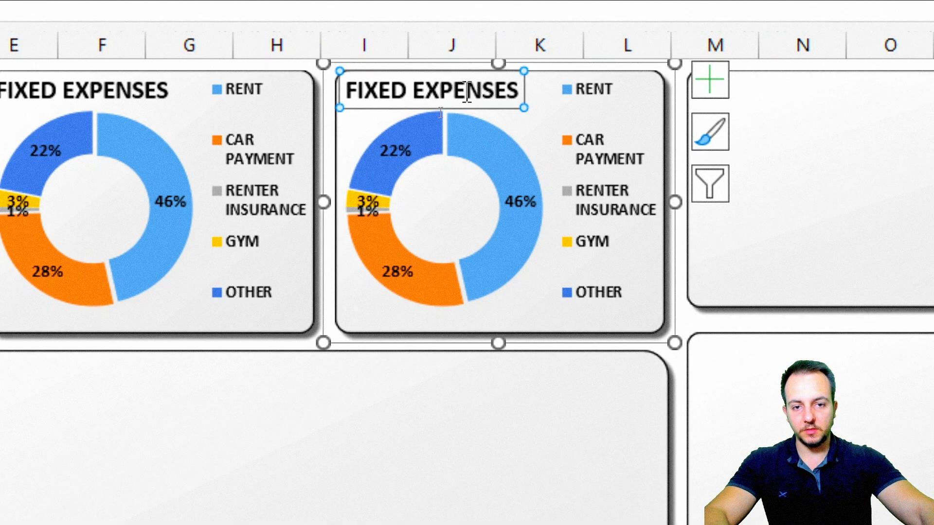
{"action": "double_click", "coordinate": [382, 92]}
{"action": "type", "text": "VARIABL"}
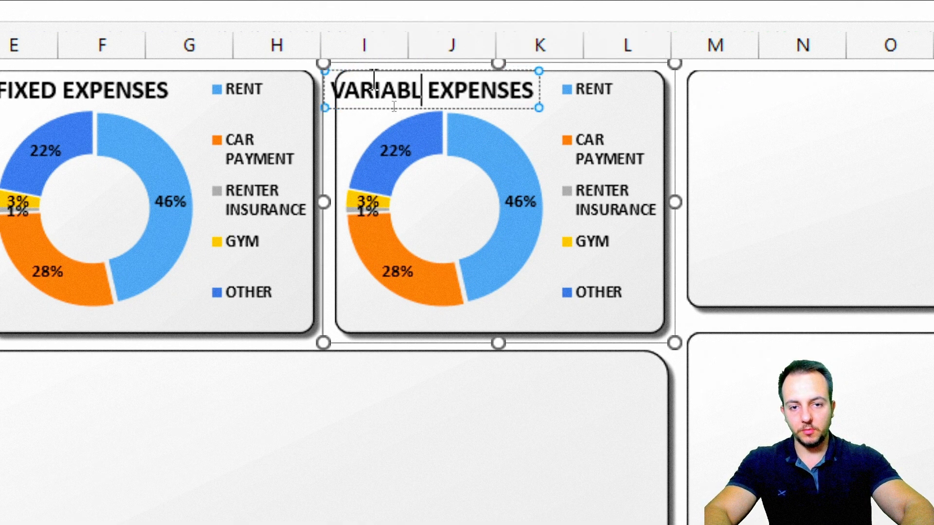
{"action": "type", "text": "E"}
{"action": "key", "text": "Delete"}
{"action": "key", "text": "Escape"}
{"action": "key", "text": "Escape"}
{"action": "scroll", "coordinate": [784, 287], "scroll_direction": "right", "scroll_amount": 1}
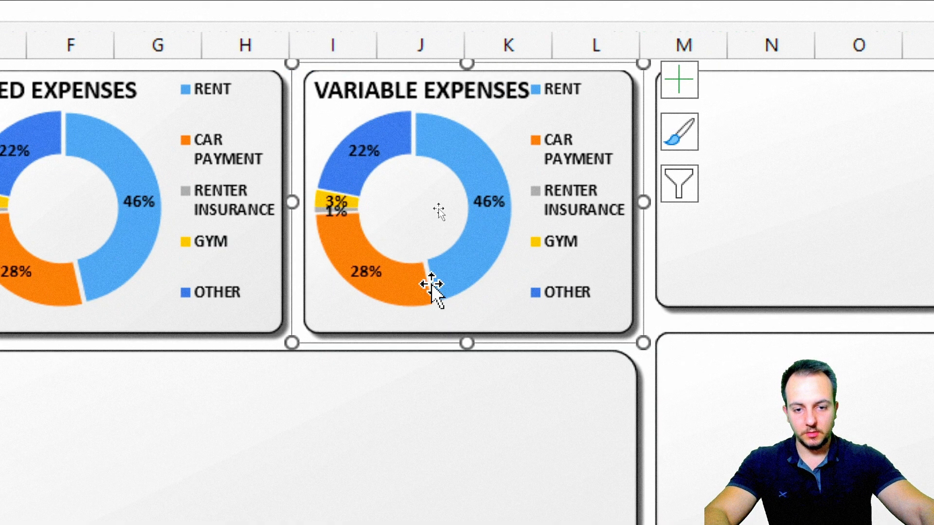
Link the VARIABLE EXPENSES chart to values ='CASH FLOW'!$N$20:$N$26 with category labels from ='CASH FLOW'!$A$20:$A$26.
{"action": "right_click", "coordinate": [463, 271]}
{"action": "left_click", "coordinate": [529, 411]}
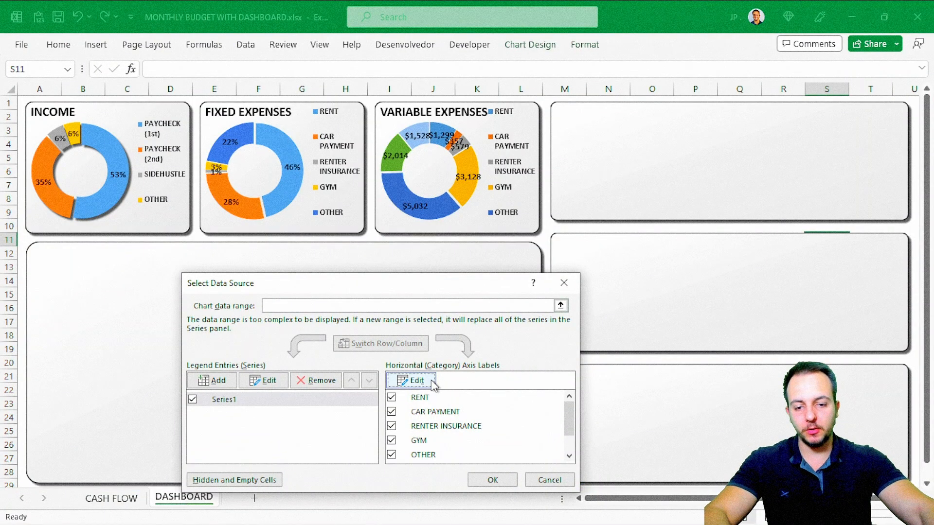
{"action": "left_click", "coordinate": [431, 380]}
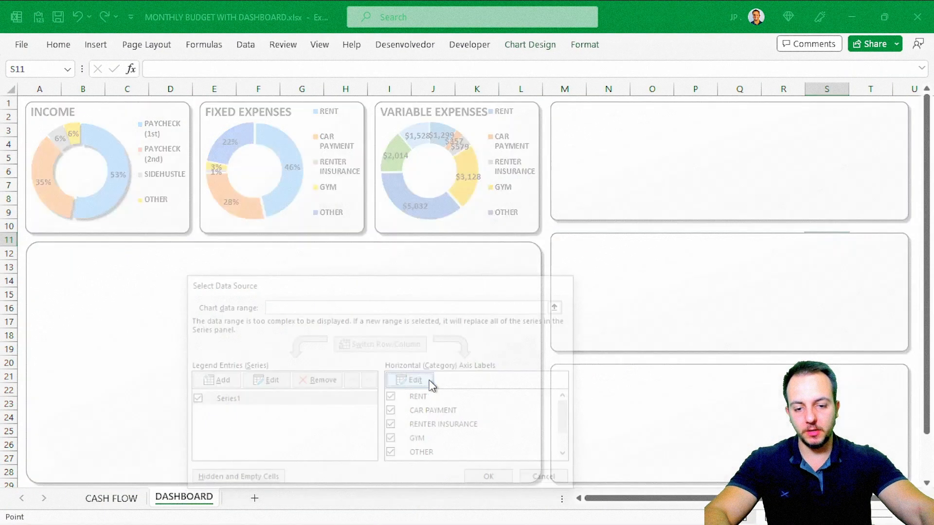
{"action": "left_click_drag", "start_coordinate": [62, 363], "coordinate": [62, 445]}
{"action": "left_click", "coordinate": [422, 404]}
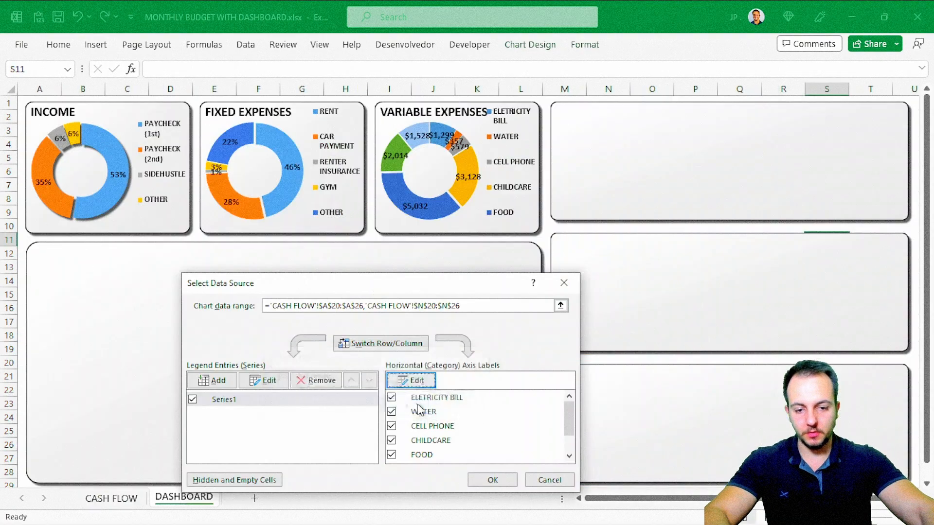
{"action": "left_click", "coordinate": [492, 480]}
{"action": "key", "text": "Escape"}
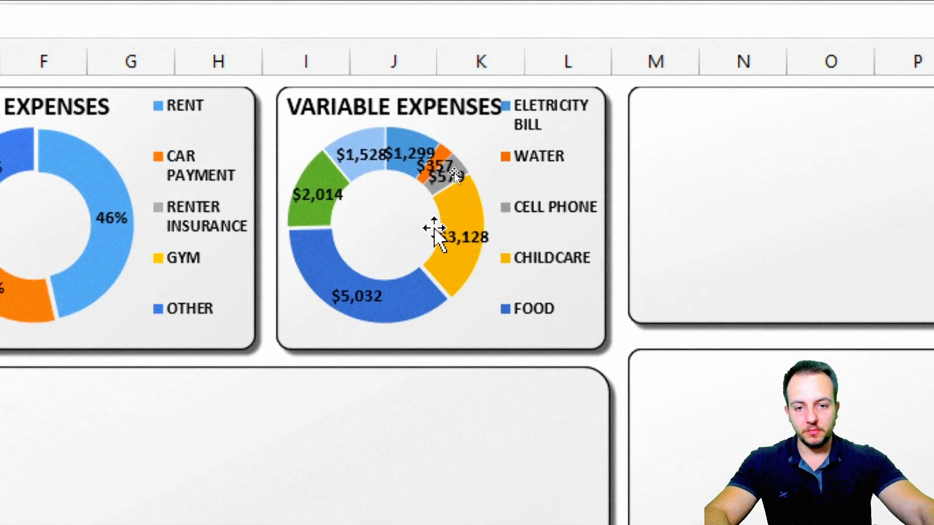
Make the VARIABLE EXPENSES chart's data labels show percentages instead of values.
{"action": "double_click", "coordinate": [471, 178]}
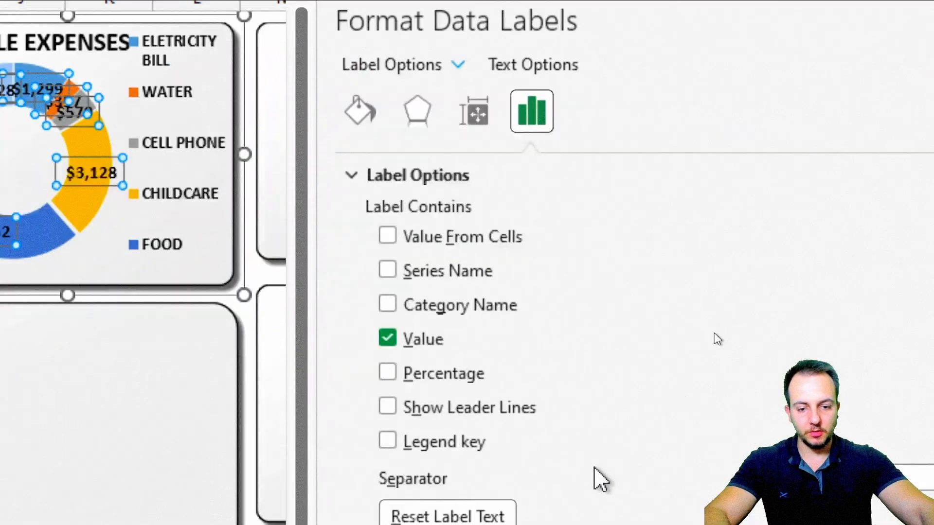
{"action": "left_click", "coordinate": [778, 438]}
{"action": "left_click", "coordinate": [795, 404]}
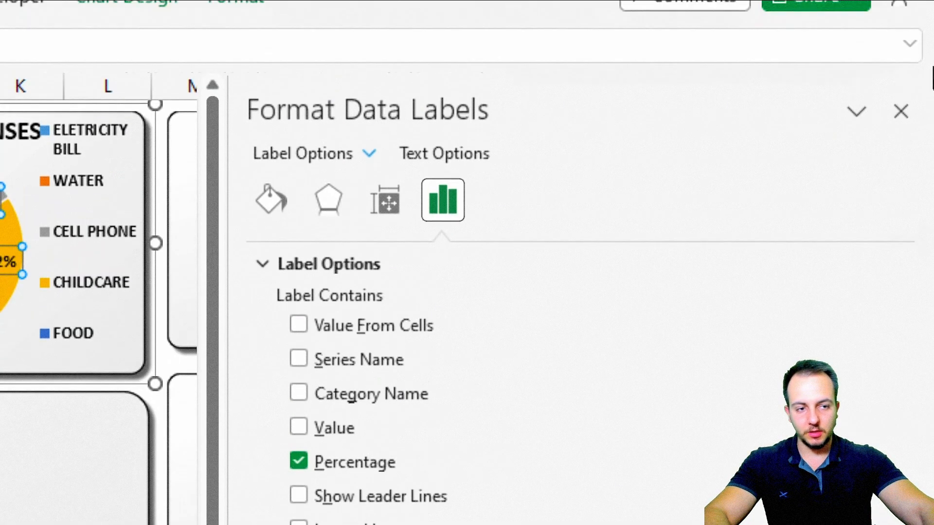
{"action": "left_click", "coordinate": [900, 116]}
{"action": "key", "text": "Escape"}
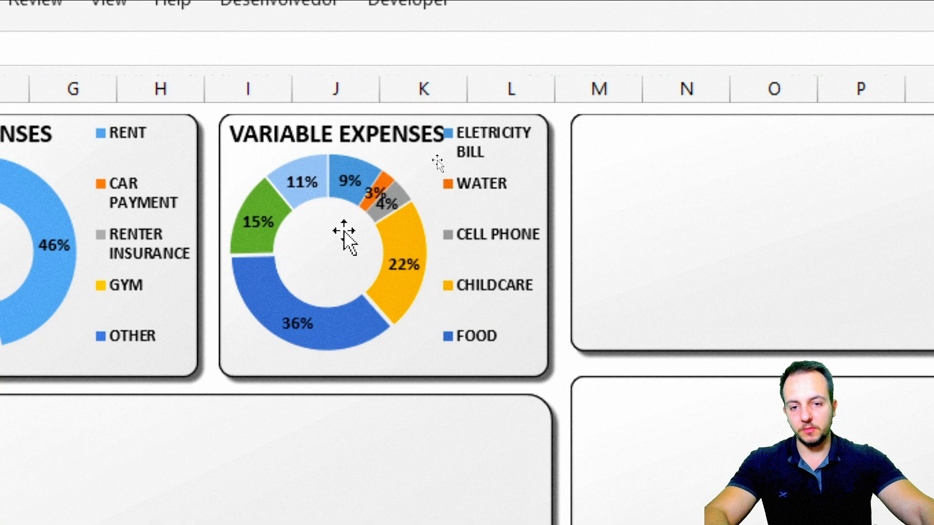
Reduce the font size of the VARIABLE EXPENSES legend so all categories through FUN and OTHER fit clear of the title.
{"action": "left_click", "coordinate": [487, 175]}
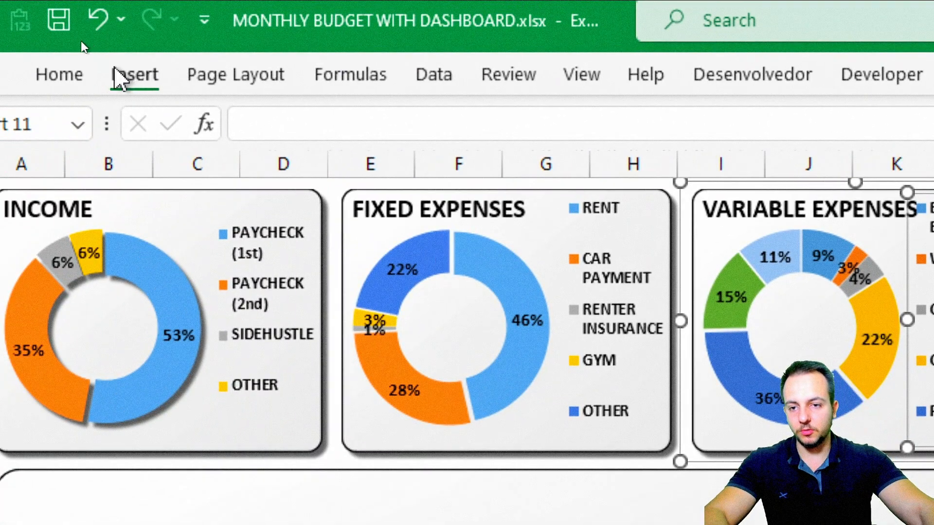
{"action": "left_click", "coordinate": [63, 77]}
{"action": "left_click", "coordinate": [432, 142]}
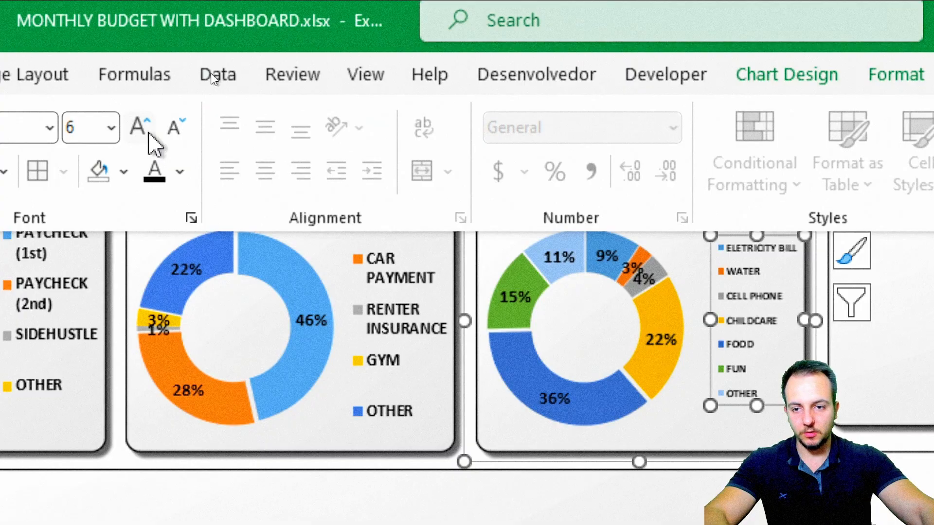
{"action": "left_click", "coordinate": [147, 132]}
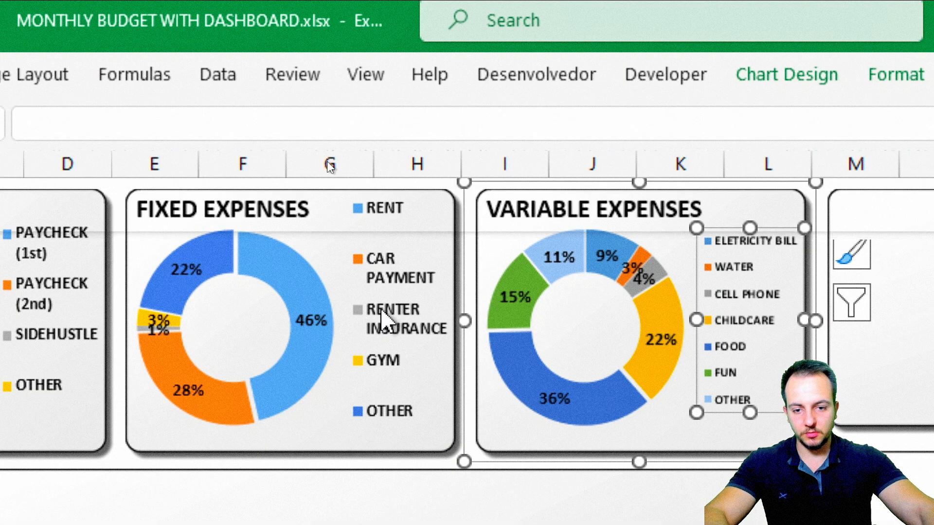
Reduce the legend font size of the FIXED EXPENSES and INCOME charts to match the VARIABLE EXPENSES legend.
{"action": "left_click", "coordinate": [384, 318]}
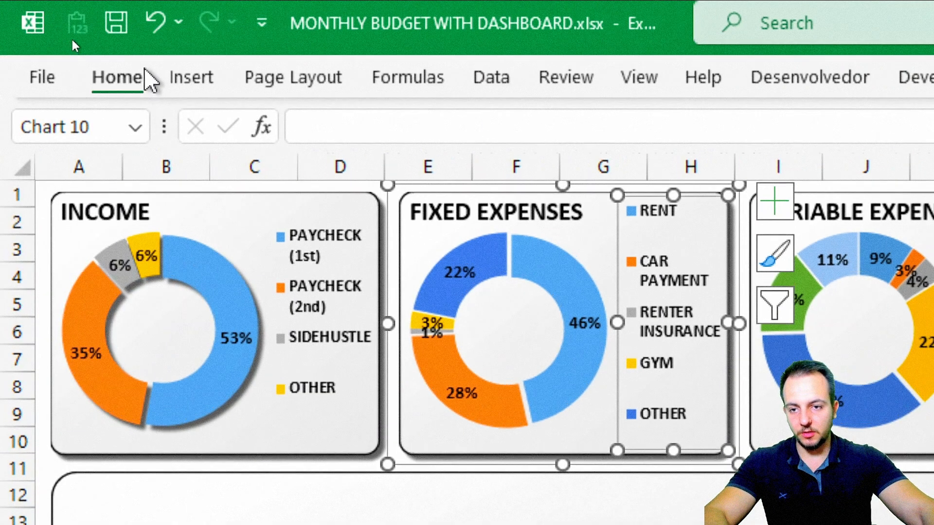
{"action": "left_click", "coordinate": [141, 78]}
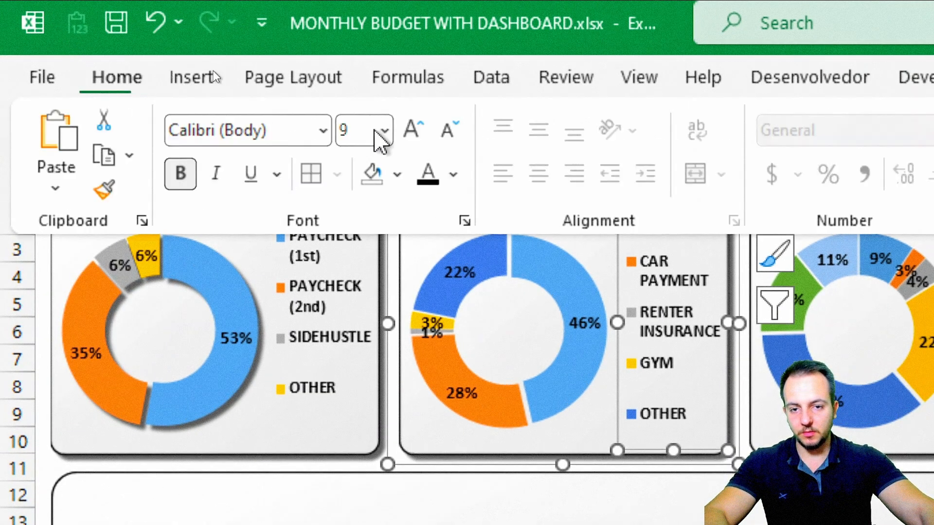
{"action": "left_click", "coordinate": [445, 138]}
{"action": "left_click", "coordinate": [445, 139]}
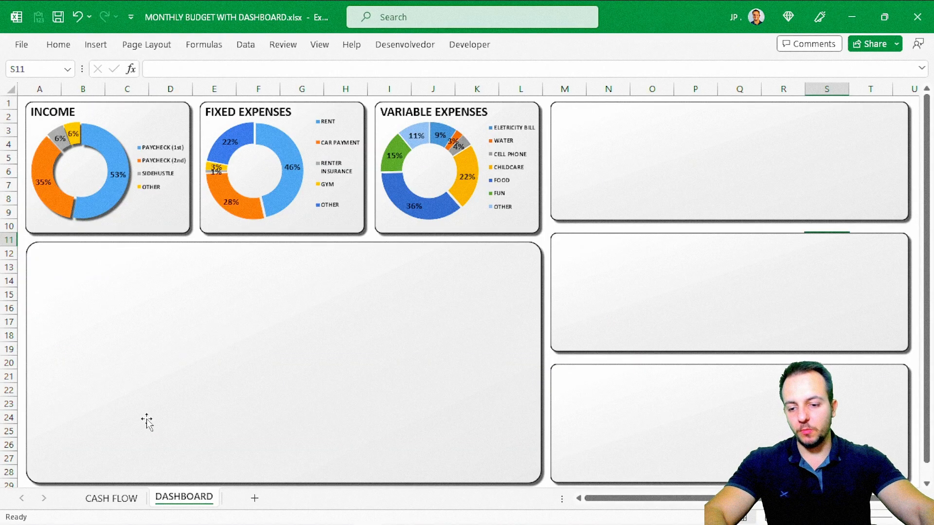
{"action": "key", "text": "ctrl+2"}
{"action": "mouse_move", "coordinate": [50, 411]}
{"action": "left_mouse_down"}
{"action": "mouse_move", "coordinate": [304, 362]}
{"action": "mouse_move", "coordinate": [513, 299]}
{"action": "left_mouse_up"}
{"action": "key", "text": "Escape"}
Insert a blank 2-D area chart on the CASH FLOW sheet, starting from an empty cell below the BALANCE row.
{"action": "left_click", "coordinate": [102, 498]}
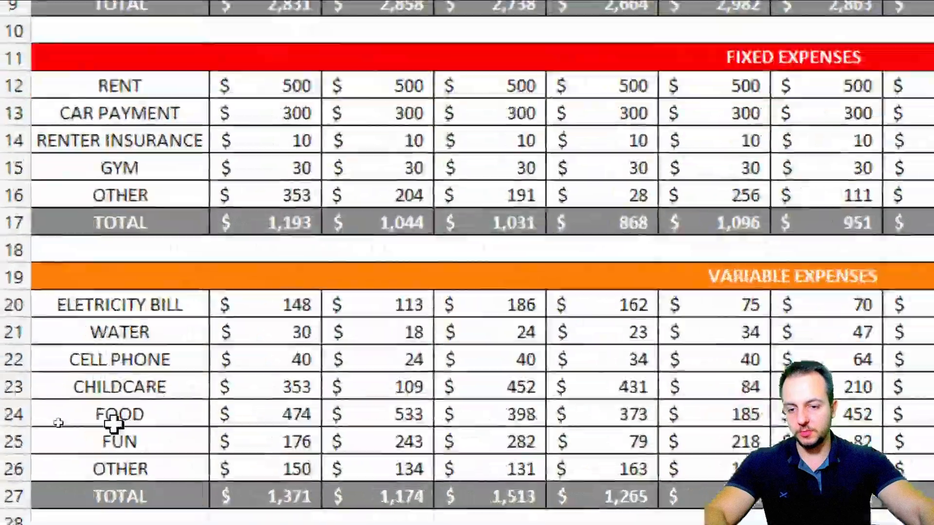
{"action": "scroll", "coordinate": [111, 431], "scroll_direction": "down", "scroll_amount": 3}
{"action": "scroll", "coordinate": [110, 434], "scroll_direction": "down", "scroll_amount": 1}
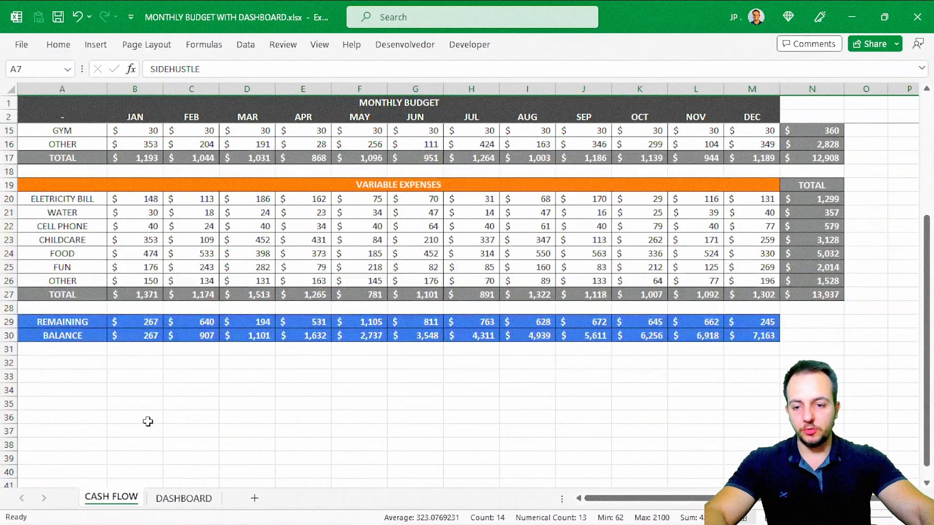
{"action": "left_click", "coordinate": [116, 426]}
{"action": "left_click", "coordinate": [191, 400]}
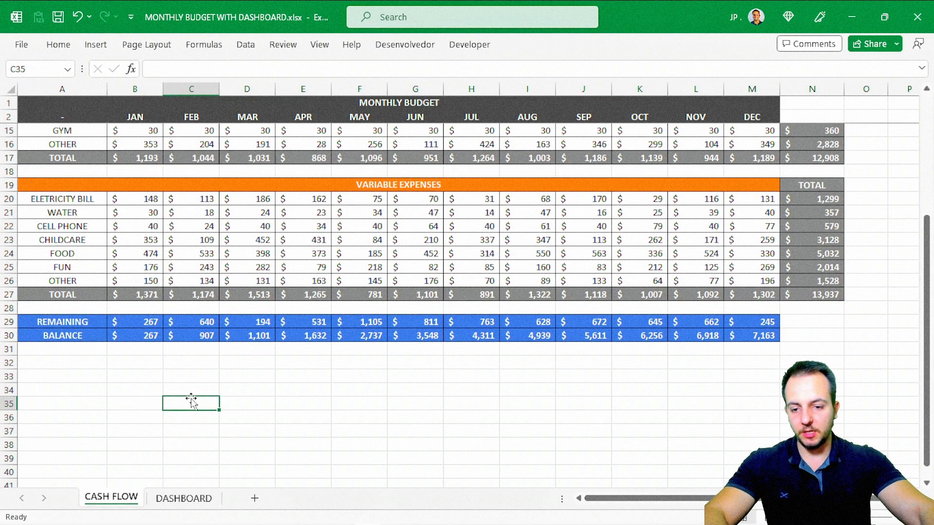
{"action": "left_click", "coordinate": [99, 45]}
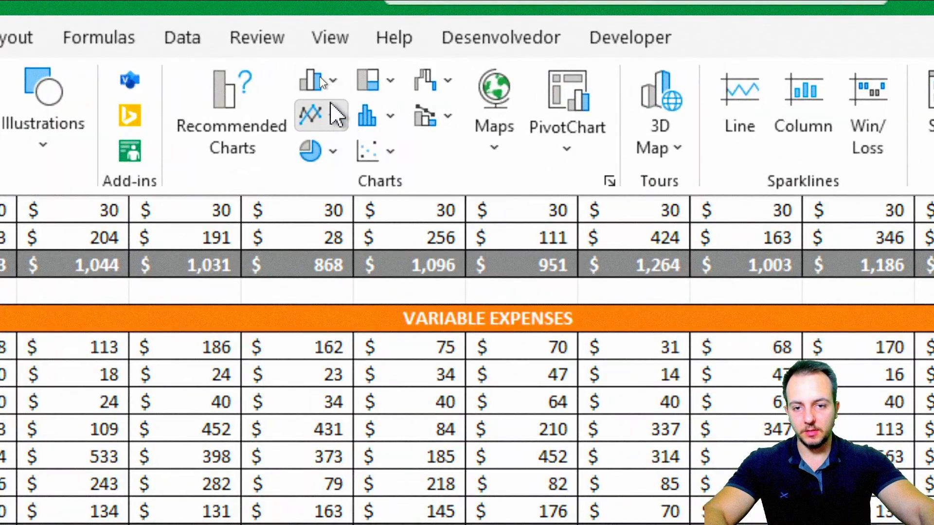
{"action": "left_click", "coordinate": [328, 115]}
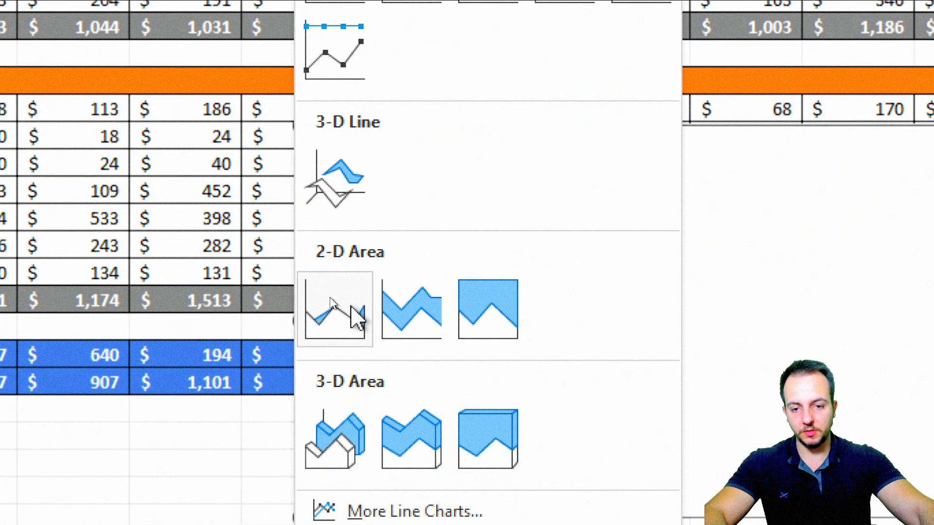
{"action": "left_click", "coordinate": [354, 459]}
Move the blank area chart below the REMAINING and BALANCE rows so it no longer covers the tables.
{"action": "left_click_drag", "start_coordinate": [458, 142], "coordinate": [292, 174]}
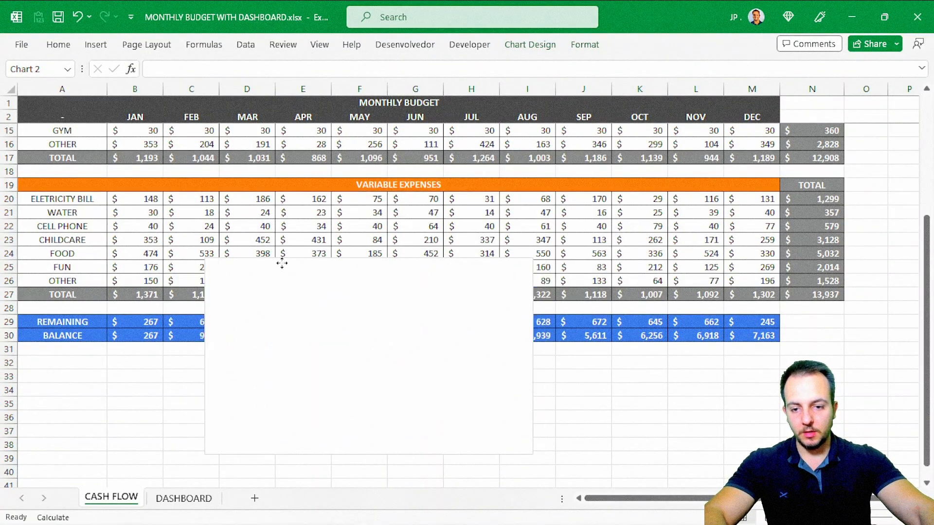
{"action": "left_click_drag", "start_coordinate": [298, 227], "coordinate": [183, 373]}
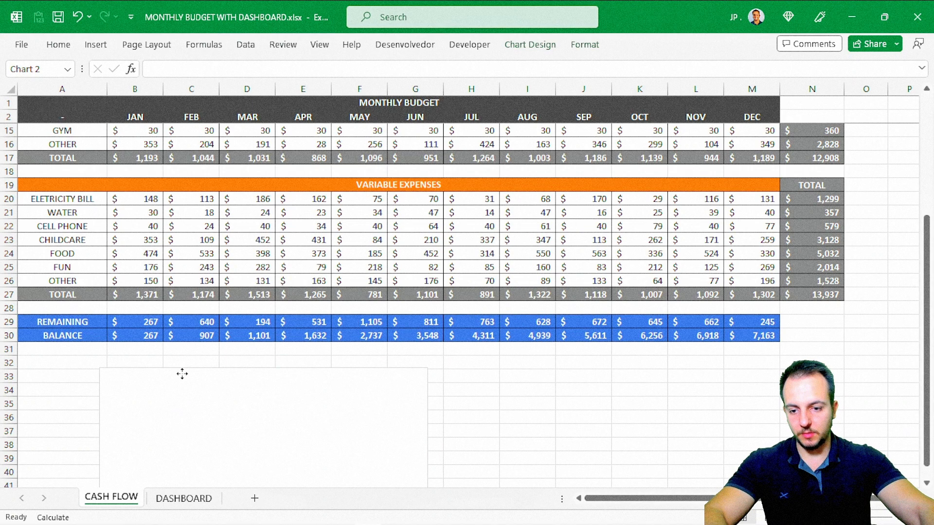
{"action": "scroll", "coordinate": [219, 334], "scroll_direction": "down", "scroll_amount": 3}
Add a series to the area chart with the monthly BALANCE values ='CASH FLOW'!$B$30:$M$30.
{"action": "right_click", "coordinate": [208, 256]}
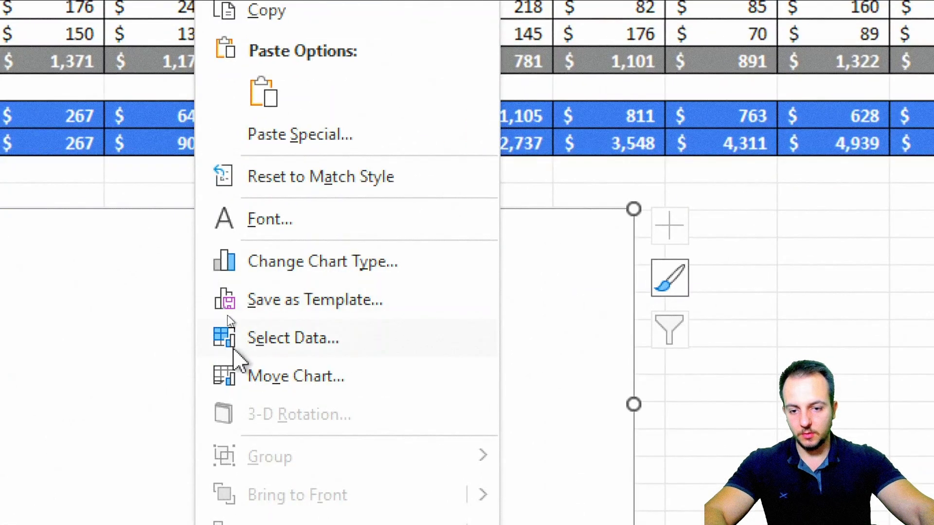
{"action": "left_click", "coordinate": [229, 311]}
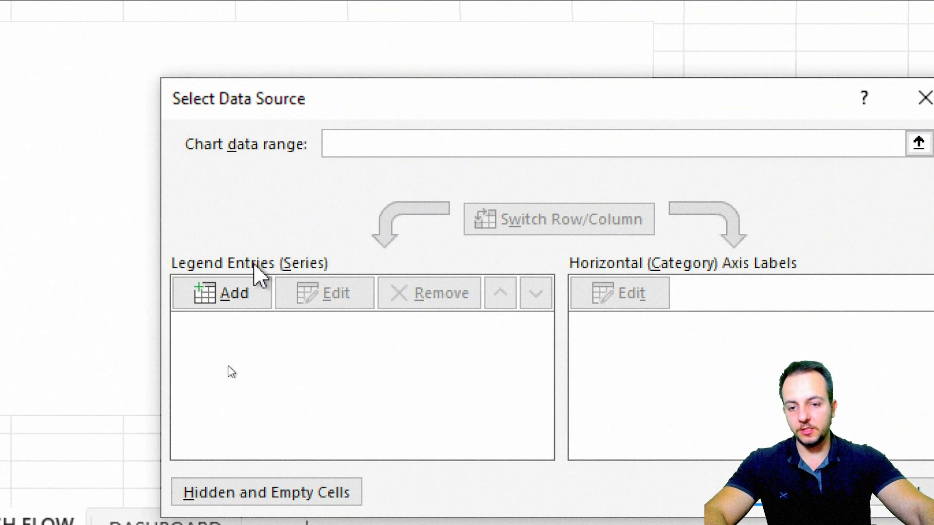
{"action": "left_click", "coordinate": [228, 296]}
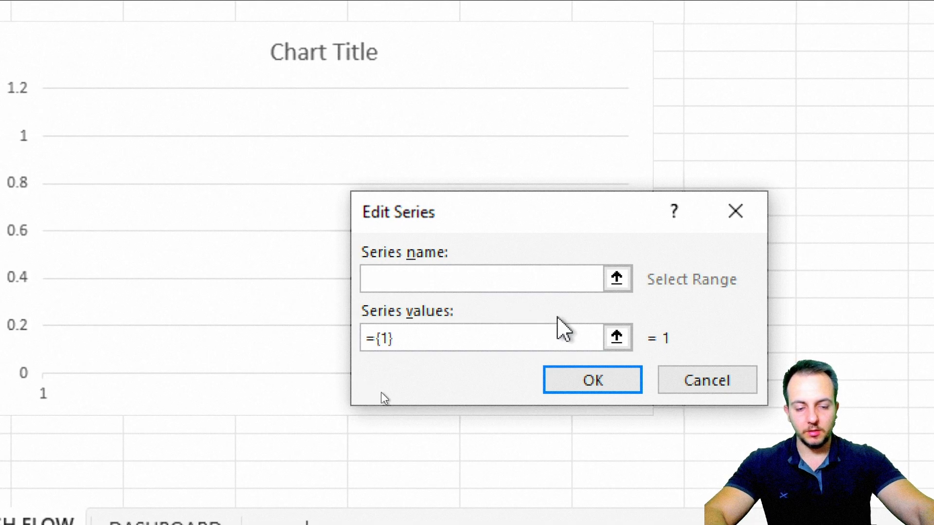
{"action": "left_click", "coordinate": [616, 337]}
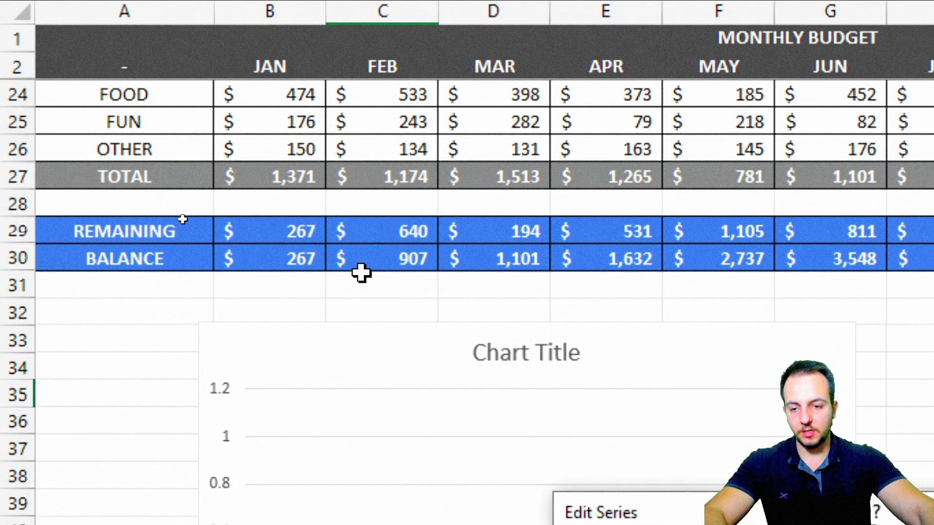
{"action": "left_click_drag", "start_coordinate": [264, 259], "coordinate": [771, 264]}
{"action": "left_click", "coordinate": [443, 309]}
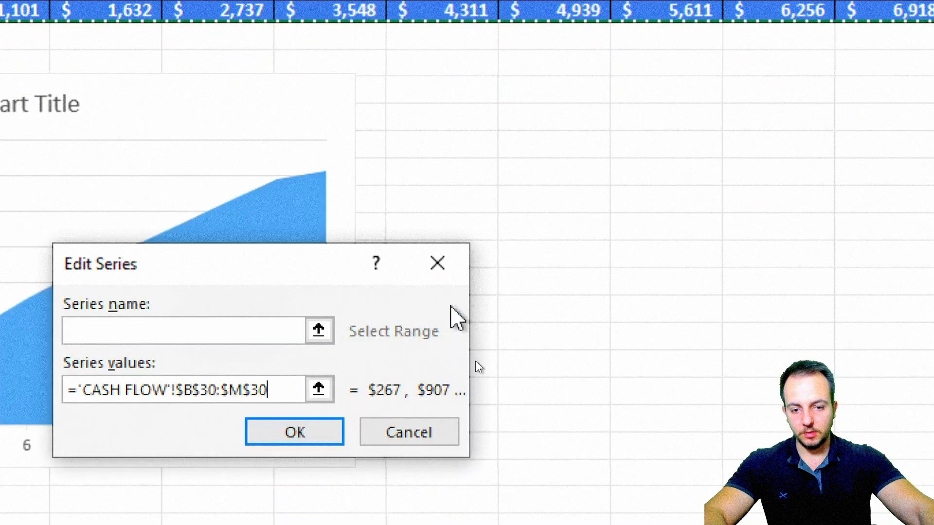
{"action": "left_click", "coordinate": [396, 423]}
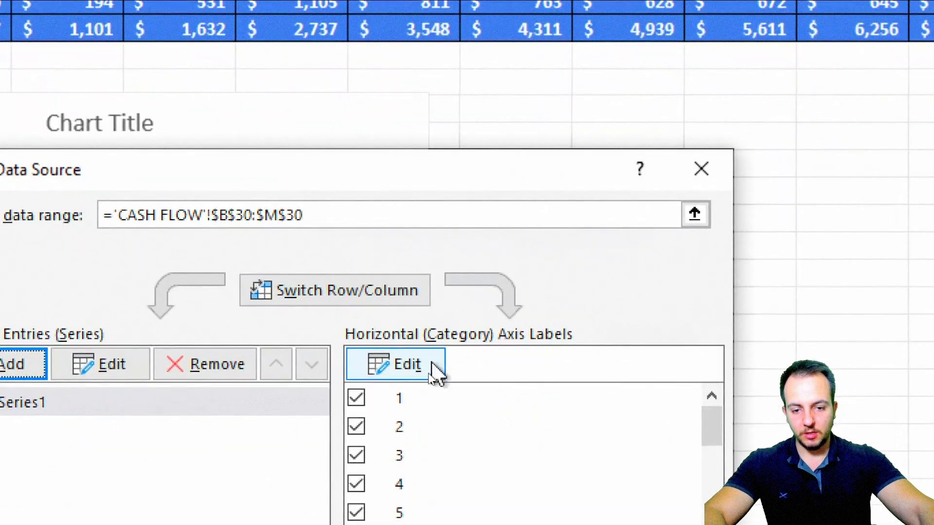
Set the area chart's horizontal axis labels to the months JAN to DEC in ='CASH FLOW'!$B$2:$M$2.
{"action": "left_click", "coordinate": [411, 380]}
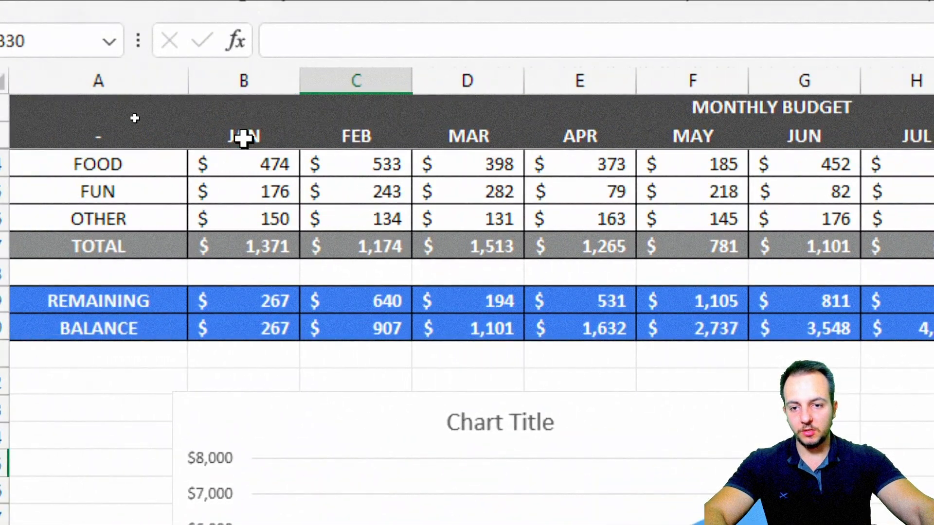
{"action": "left_click_drag", "start_coordinate": [243, 140], "coordinate": [813, 142]}
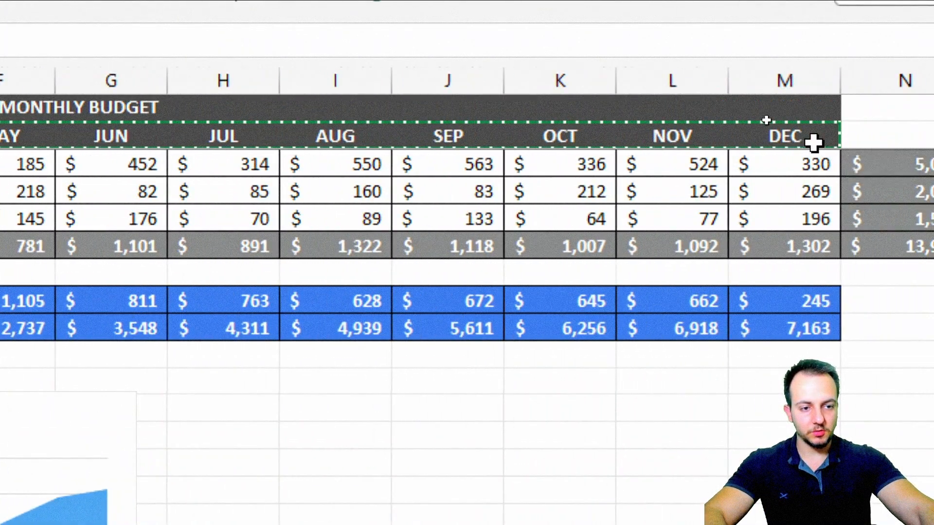
{"action": "left_click", "coordinate": [395, 407]}
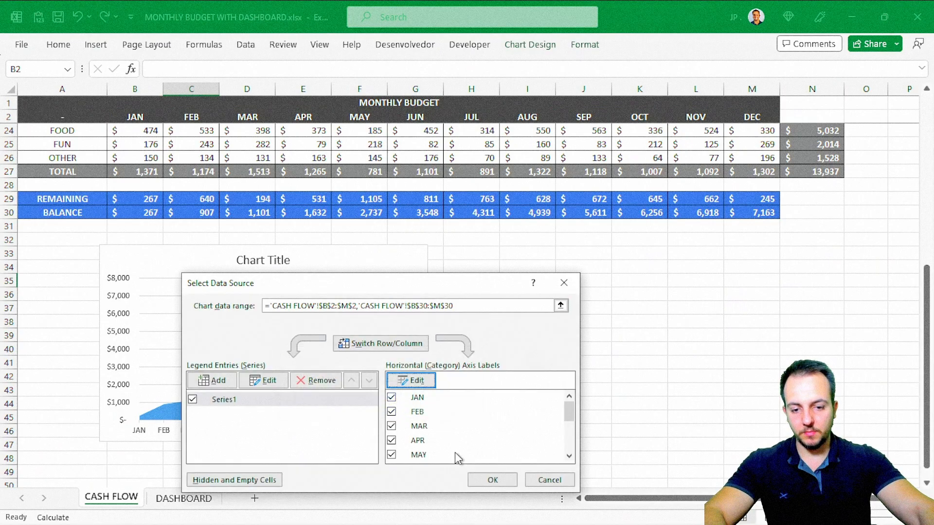
Accept the area chart's data source settings and apply chart Style 10 to the chart.
{"action": "left_click", "coordinate": [493, 479]}
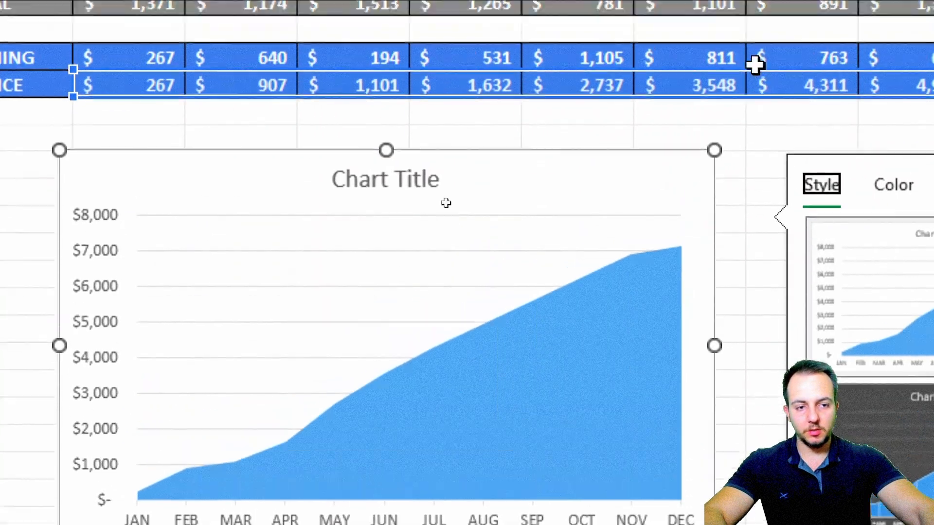
{"action": "left_click", "coordinate": [756, 138]}
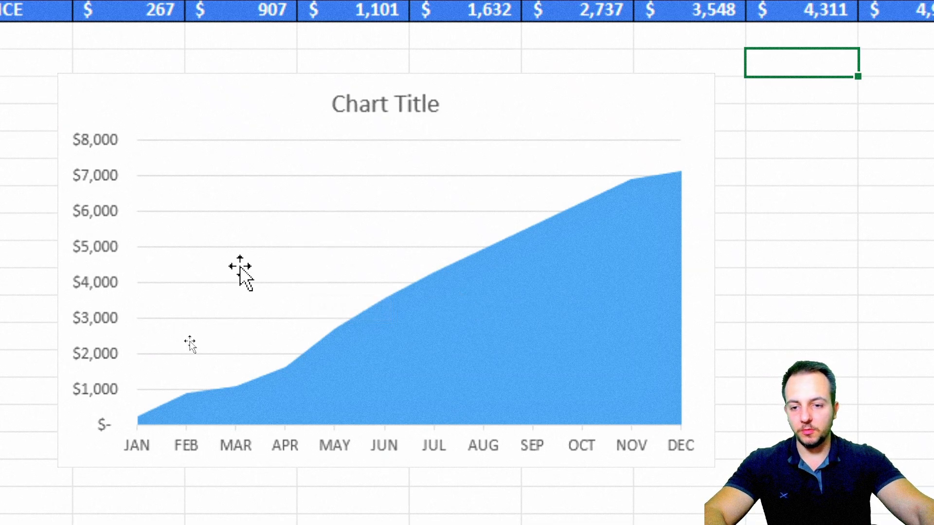
{"action": "left_click", "coordinate": [384, 110]}
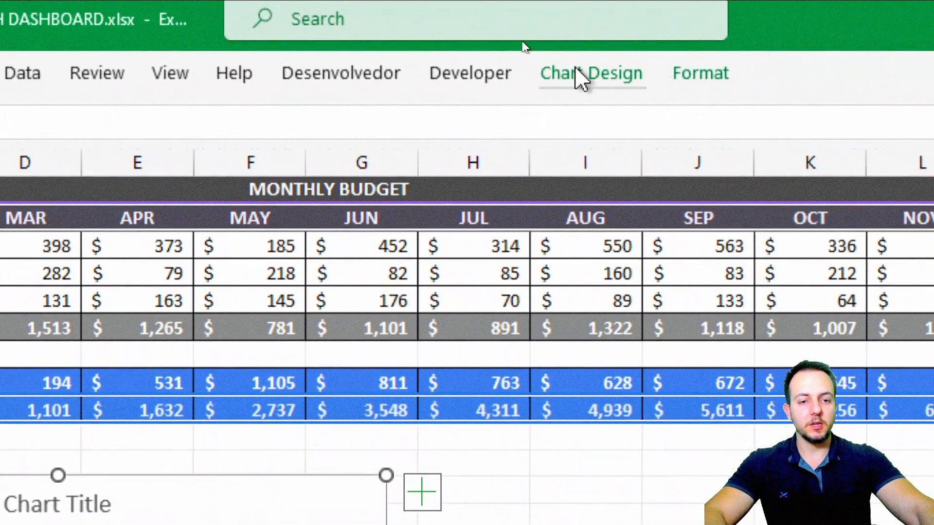
{"action": "left_click", "coordinate": [581, 77]}
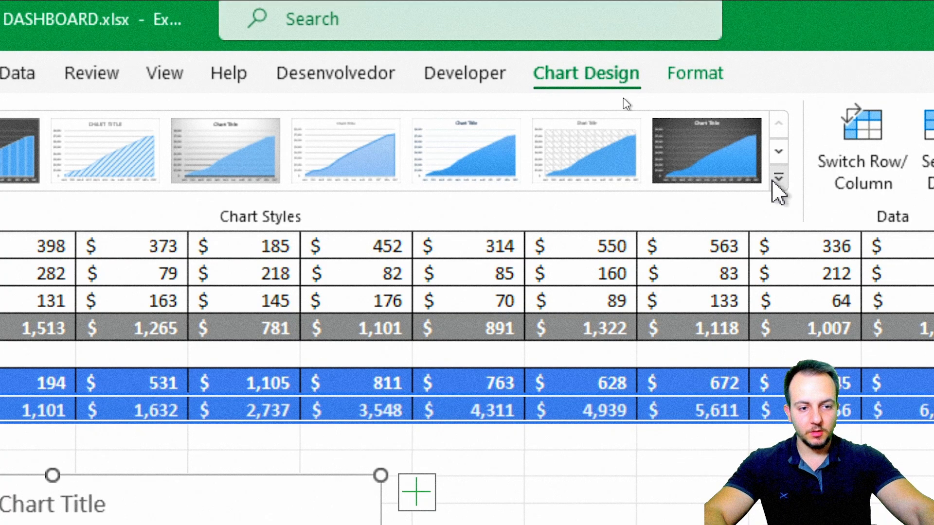
{"action": "left_click", "coordinate": [777, 179]}
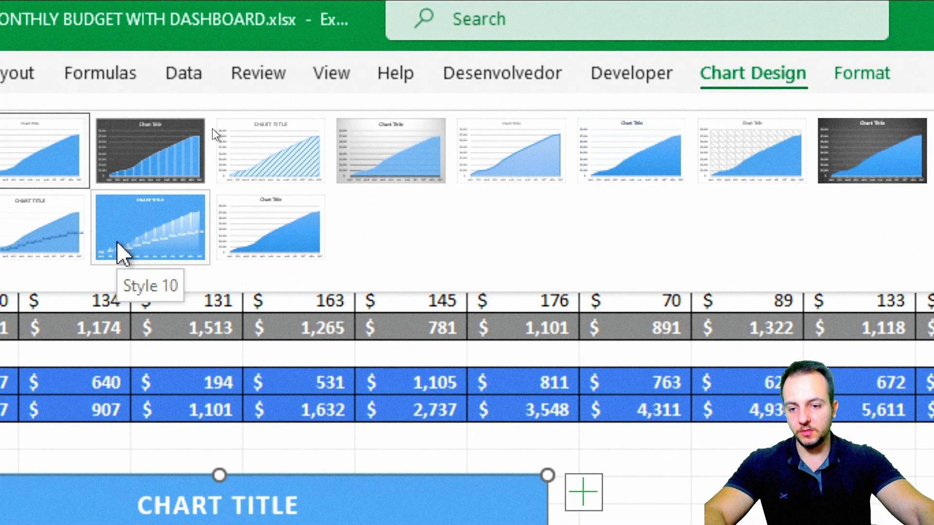
{"action": "left_click", "coordinate": [121, 253]}
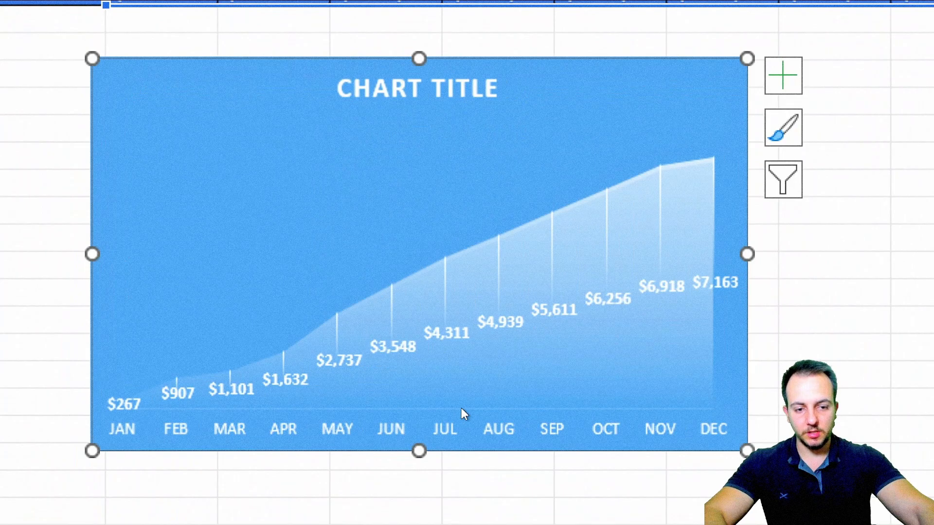
Delete the title of the area chart.
{"action": "left_click", "coordinate": [867, 293]}
{"action": "left_click", "coordinate": [478, 88]}
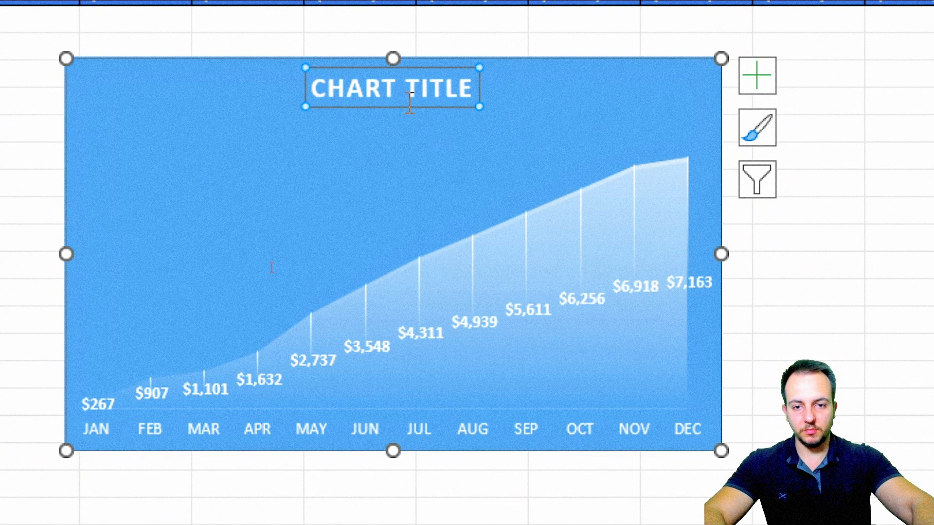
{"action": "key", "text": "Delete"}
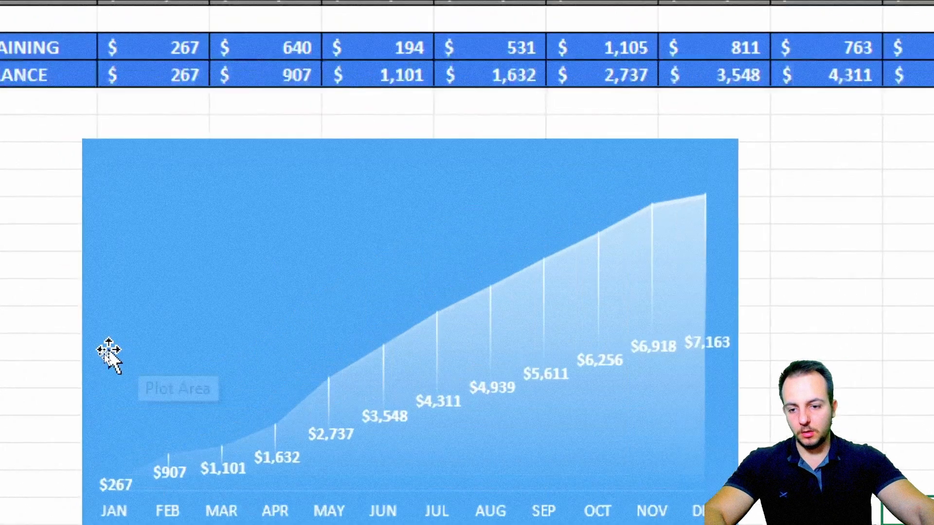
{"action": "key", "text": "ctrl+2"}
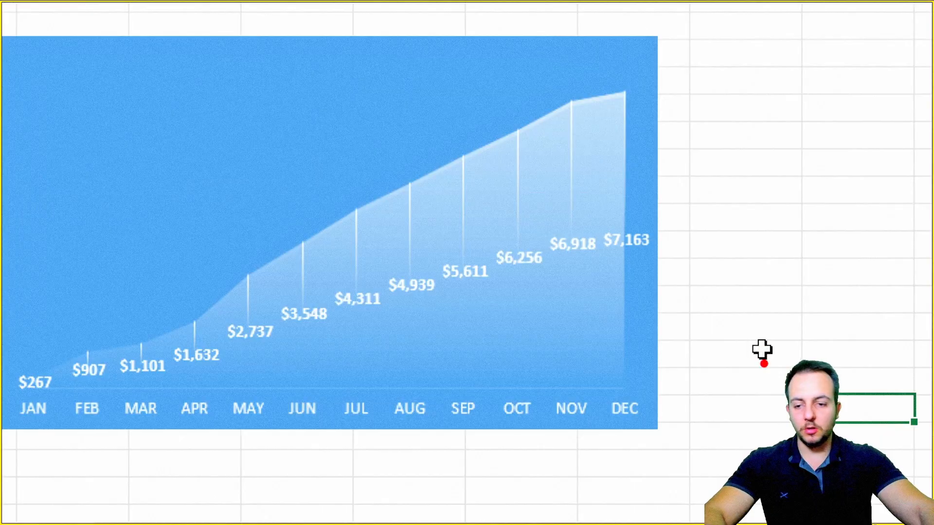
{"action": "mouse_move", "coordinate": [657, 60]}
{"action": "left_mouse_down"}
{"action": "mouse_move", "coordinate": [282, 406]}
{"action": "mouse_move", "coordinate": [111, 450]}
{"action": "left_mouse_up"}
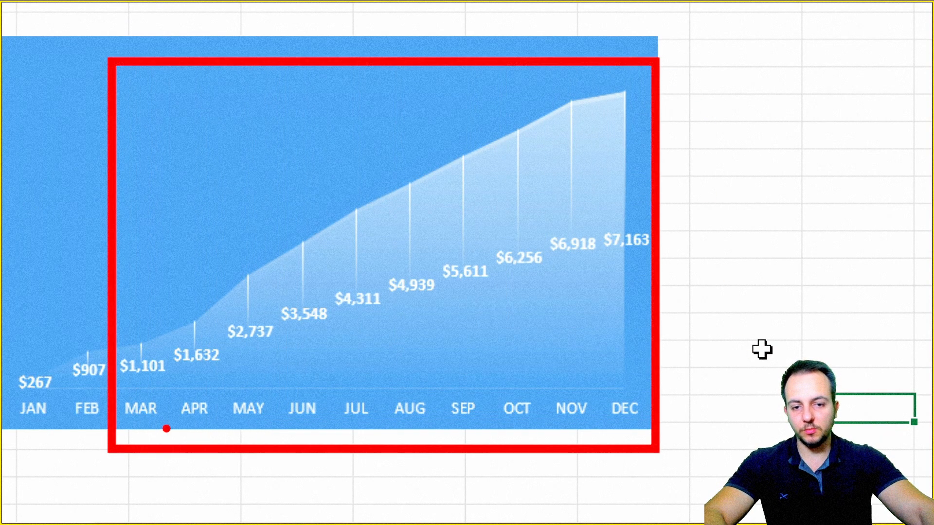
{"action": "left_click_drag", "start_coordinate": [505, 212], "coordinate": [321, 329]}
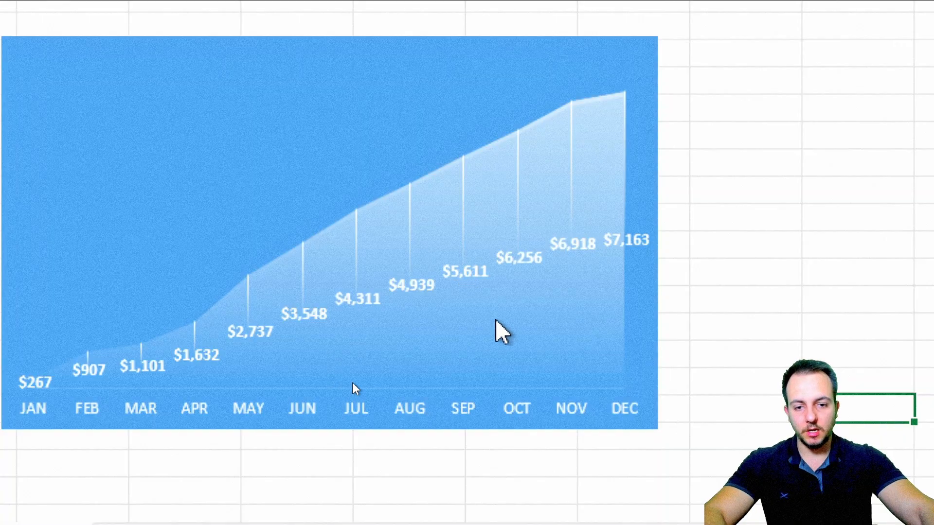
Open the fill settings of the chart's BALANCE area series and choose Gradient fill.
{"action": "left_click", "coordinate": [561, 279]}
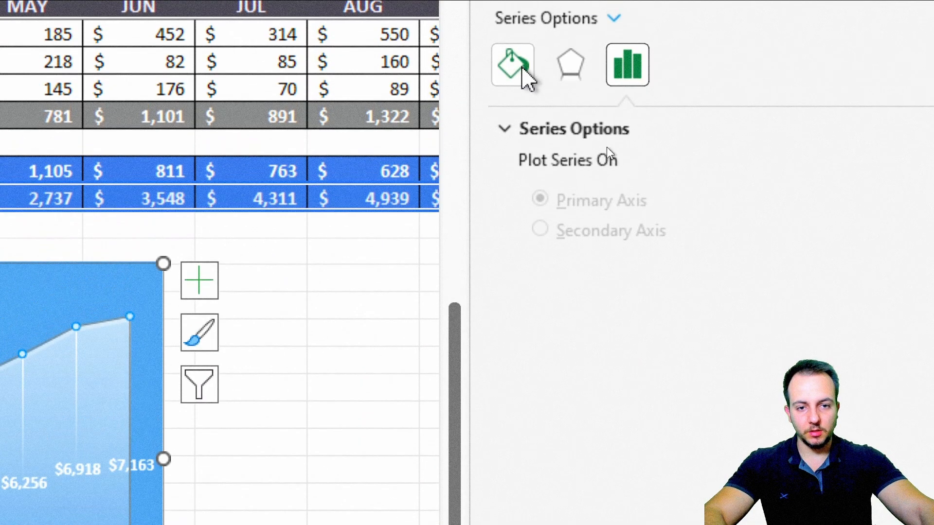
{"action": "left_click", "coordinate": [522, 67]}
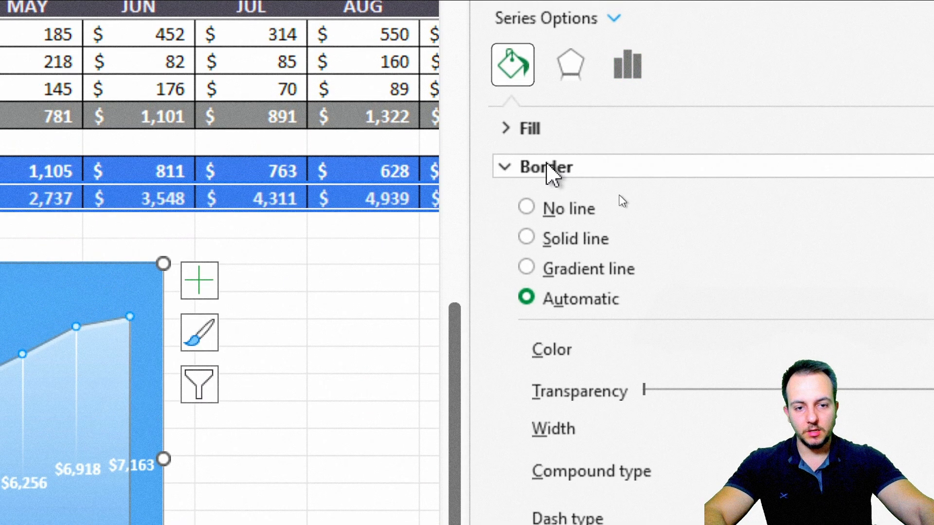
{"action": "left_click", "coordinate": [555, 168]}
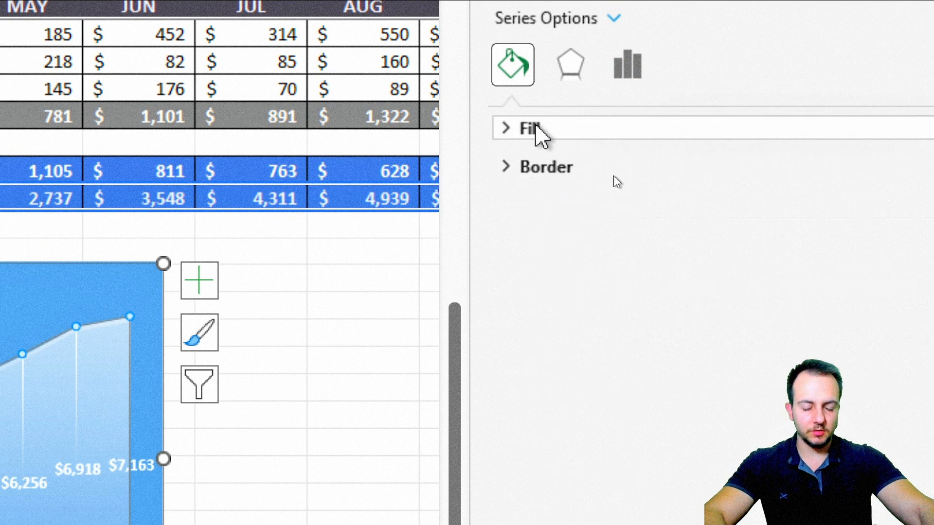
{"action": "left_click", "coordinate": [535, 130]}
{"action": "left_click", "coordinate": [557, 231]}
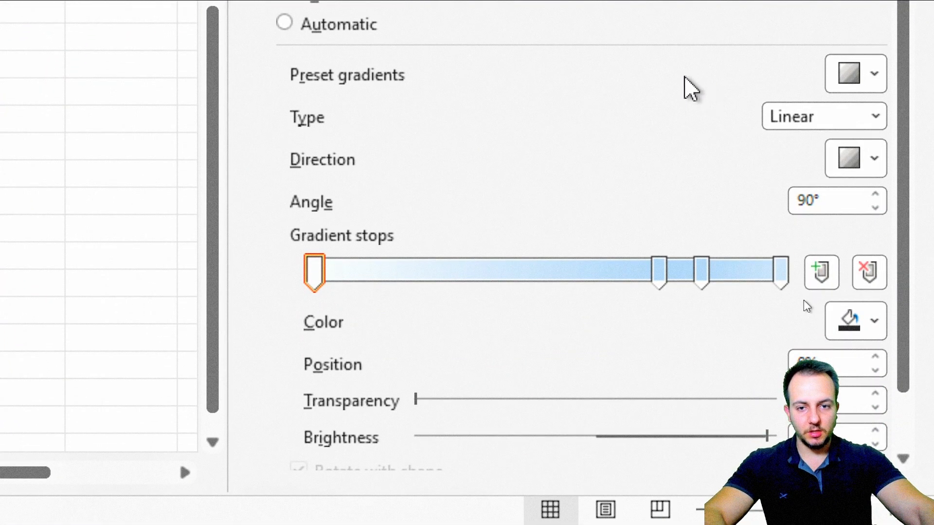
Remove the first two gradient stops and place the remaining two at positions 0% and 100%.
{"action": "scroll", "coordinate": [617, 351], "scroll_direction": "down", "scroll_amount": 2}
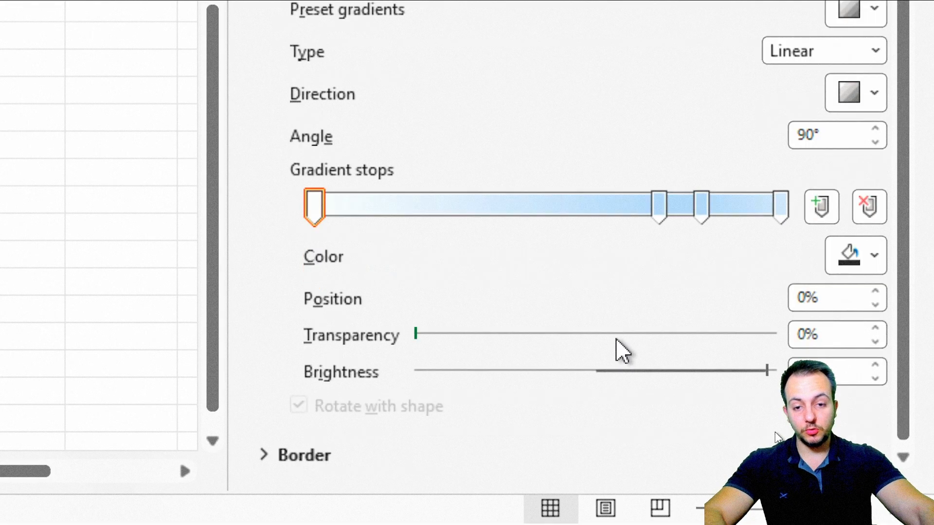
{"action": "left_click", "coordinate": [876, 205]}
{"action": "left_click", "coordinate": [876, 204]}
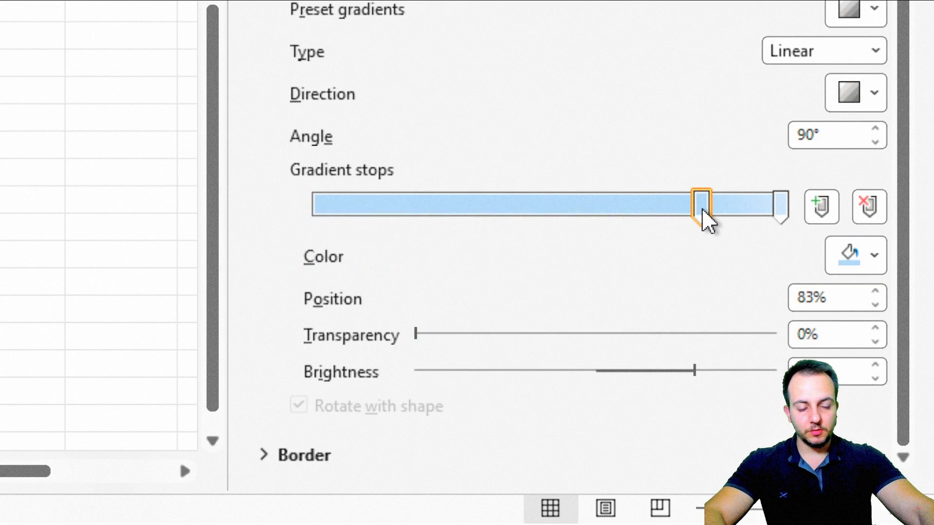
{"action": "left_click_drag", "start_coordinate": [702, 209], "coordinate": [271, 210]}
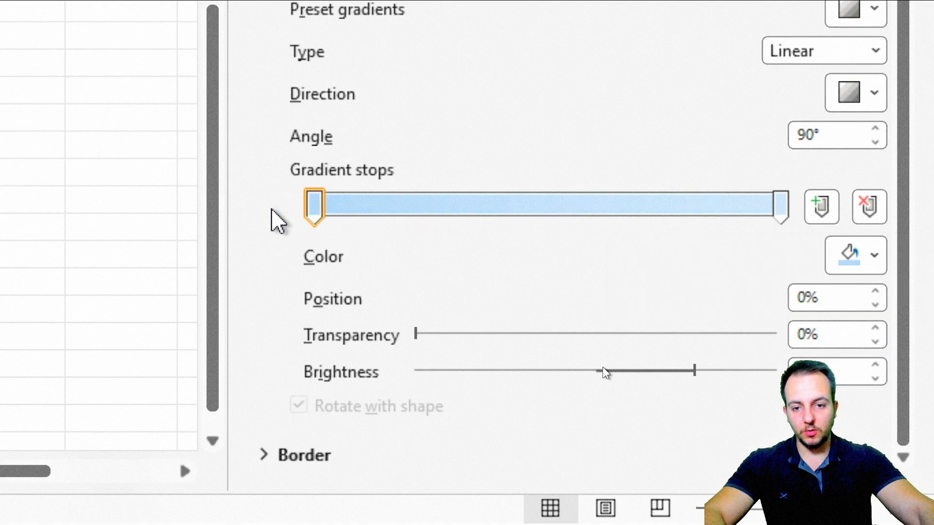
{"action": "mouse_move", "coordinate": [780, 209]}
{"action": "left_mouse_down"}
{"action": "mouse_move", "coordinate": [715, 225]}
{"action": "mouse_move", "coordinate": [773, 214]}
{"action": "left_mouse_up"}
{"action": "left_click_drag", "start_coordinate": [739, 239], "coordinate": [825, 216]}
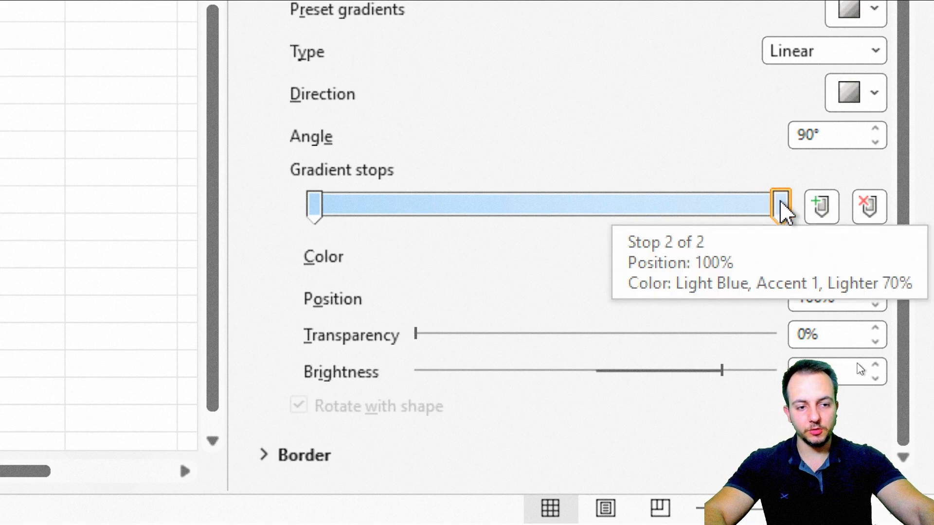
Color the gradient stop at 100% light pink, picked from the standard color palette.
{"action": "left_click", "coordinate": [871, 271]}
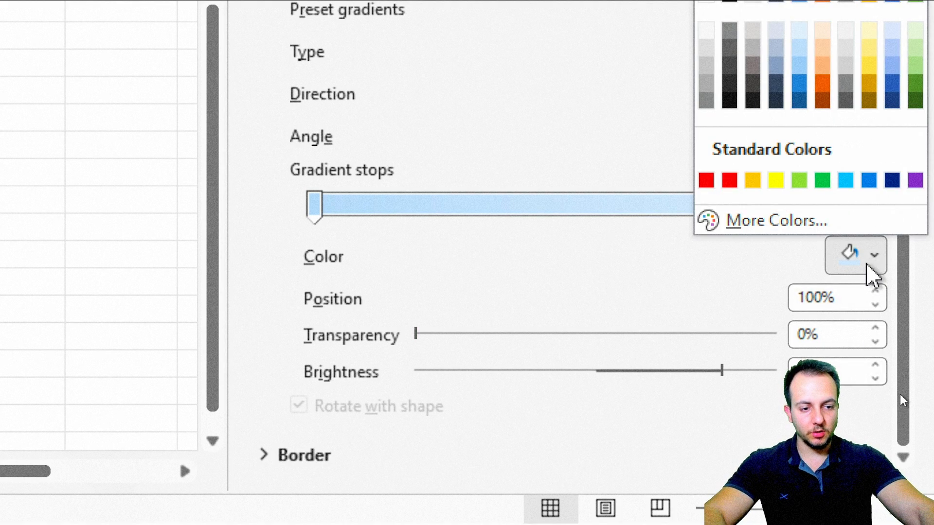
{"action": "left_click", "coordinate": [778, 220]}
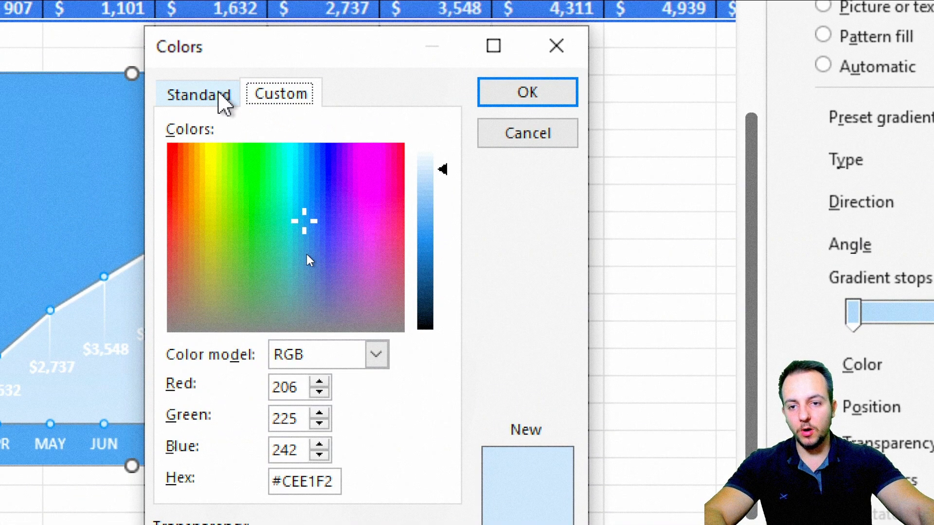
{"action": "left_click", "coordinate": [204, 95]}
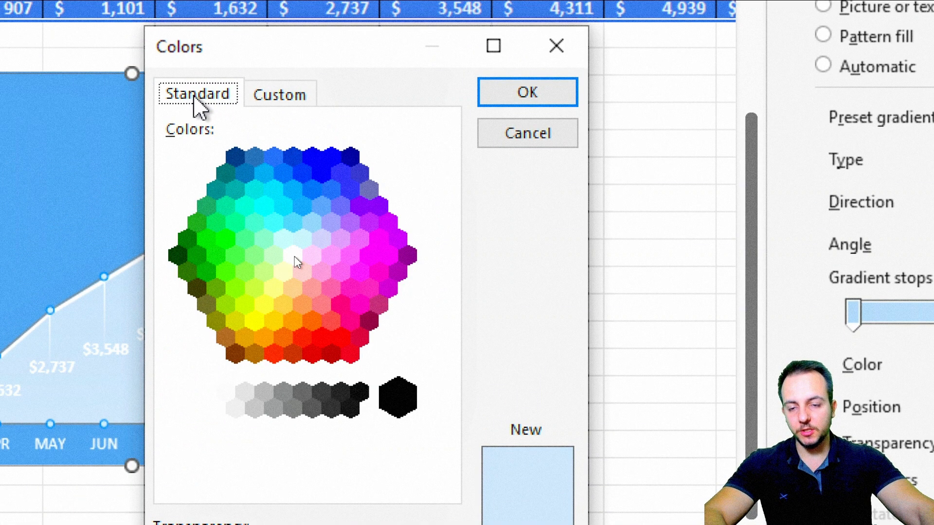
{"action": "left_click", "coordinate": [331, 254]}
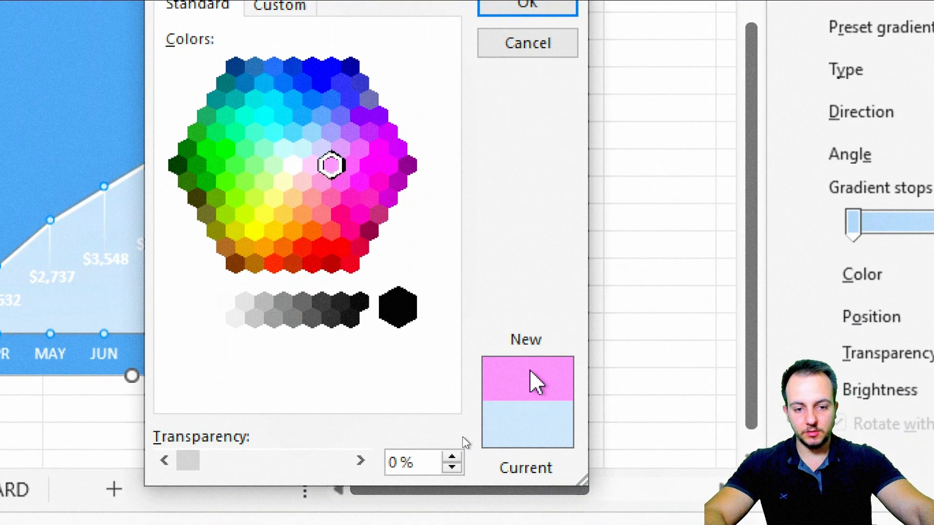
{"action": "left_click", "coordinate": [349, 166]}
{"action": "left_click", "coordinate": [349, 132]}
{"action": "left_click", "coordinate": [340, 149]}
{"action": "left_click", "coordinate": [330, 165]}
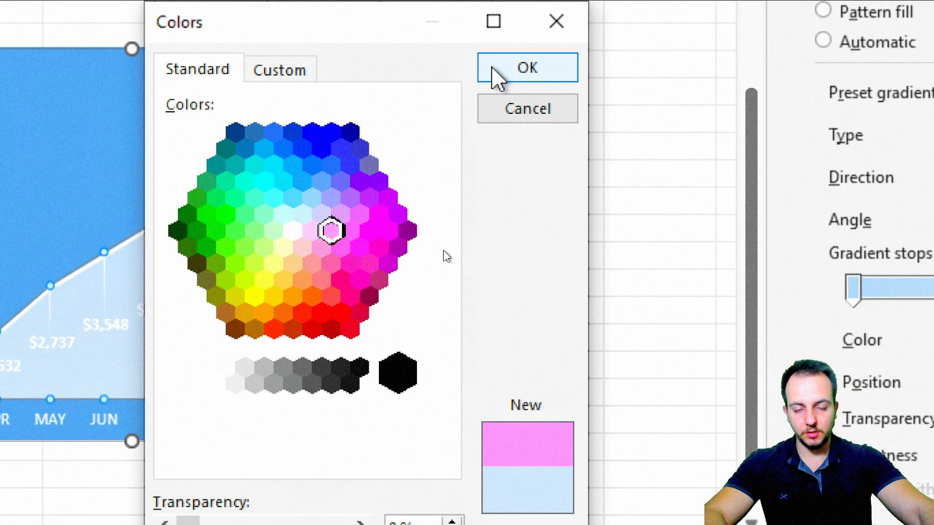
{"action": "left_click", "coordinate": [526, 86]}
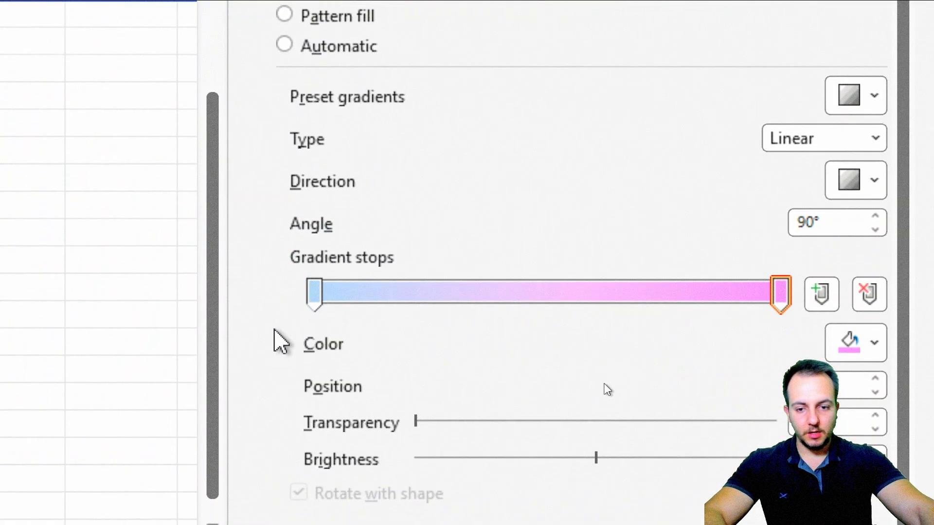
Give the gradient stop at 0% the recently used pink and set its transparency and brightness to 100%.
{"action": "left_click", "coordinate": [311, 303]}
{"action": "left_click", "coordinate": [870, 344]}
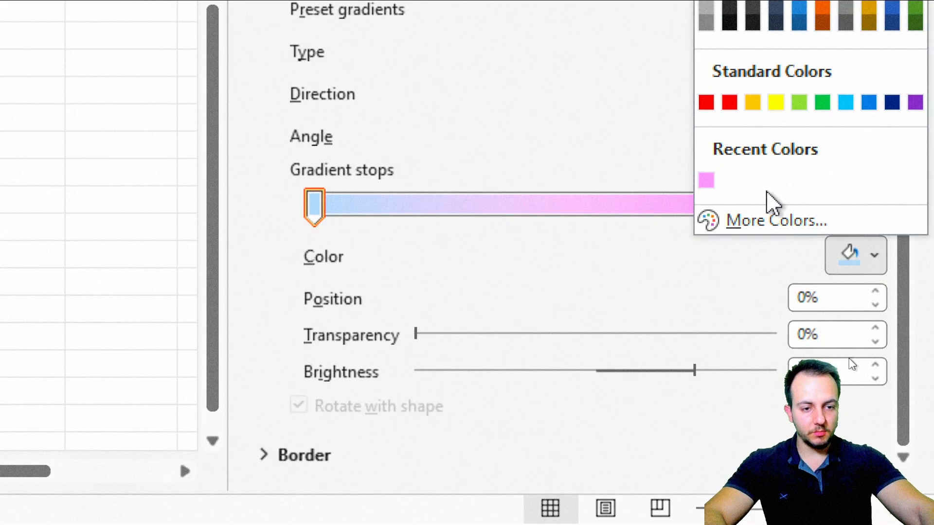
{"action": "left_click", "coordinate": [706, 180]}
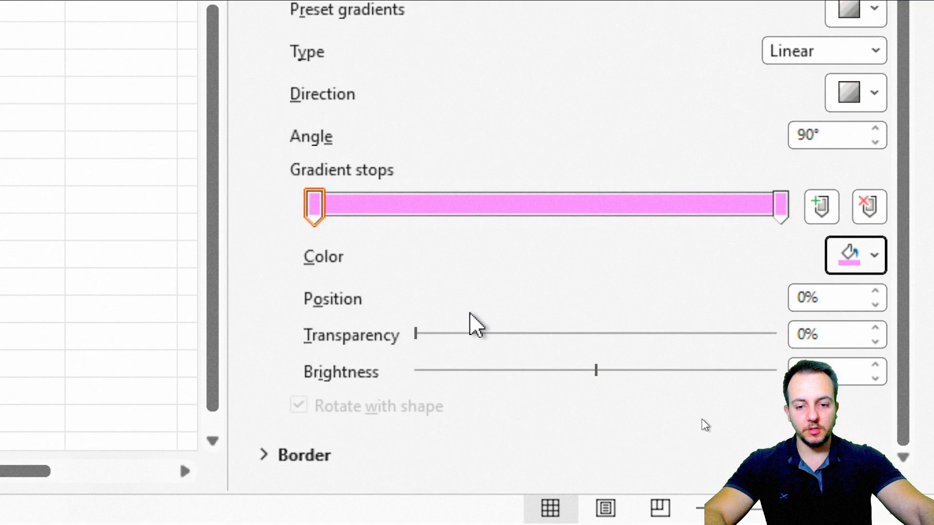
{"action": "left_click_drag", "start_coordinate": [415, 325], "coordinate": [798, 339]}
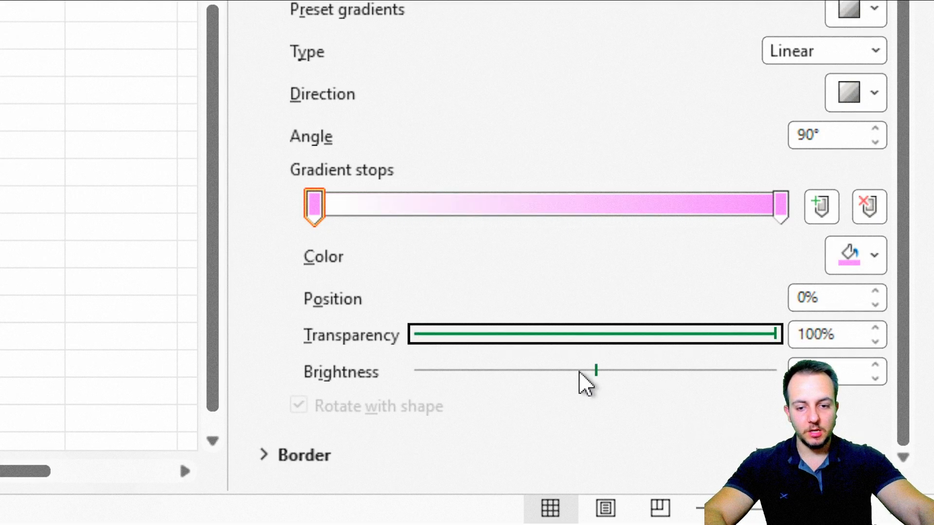
{"action": "left_click_drag", "start_coordinate": [596, 371], "coordinate": [774, 372]}
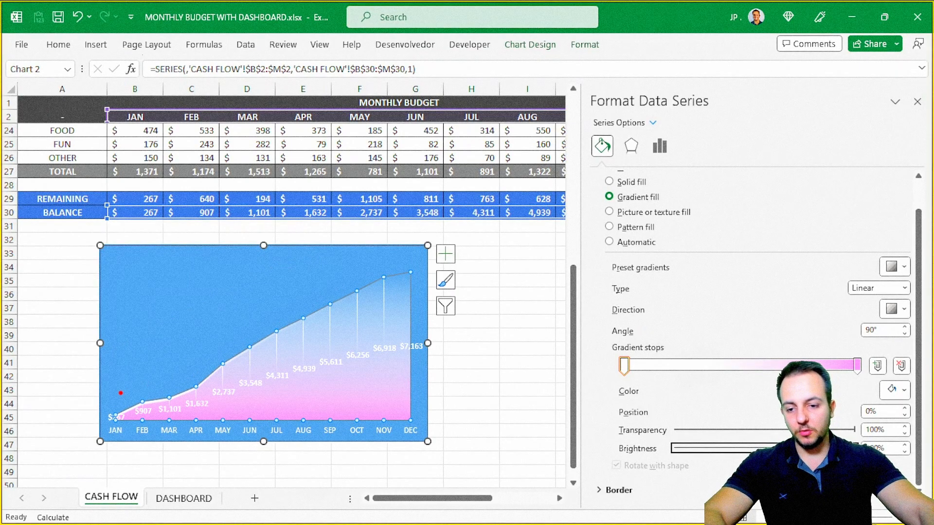
{"action": "left_click_drag", "start_coordinate": [120, 393], "coordinate": [432, 435]}
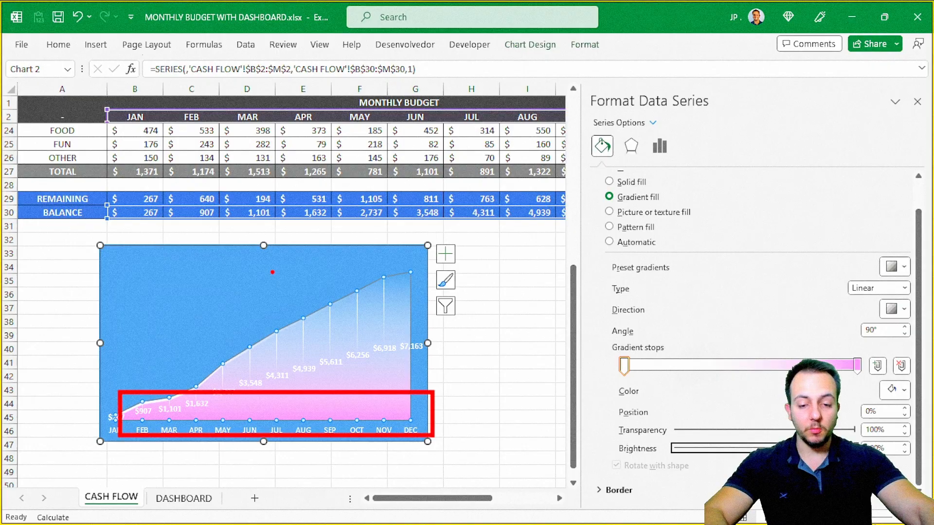
{"action": "left_click_drag", "start_coordinate": [181, 266], "coordinate": [457, 320]}
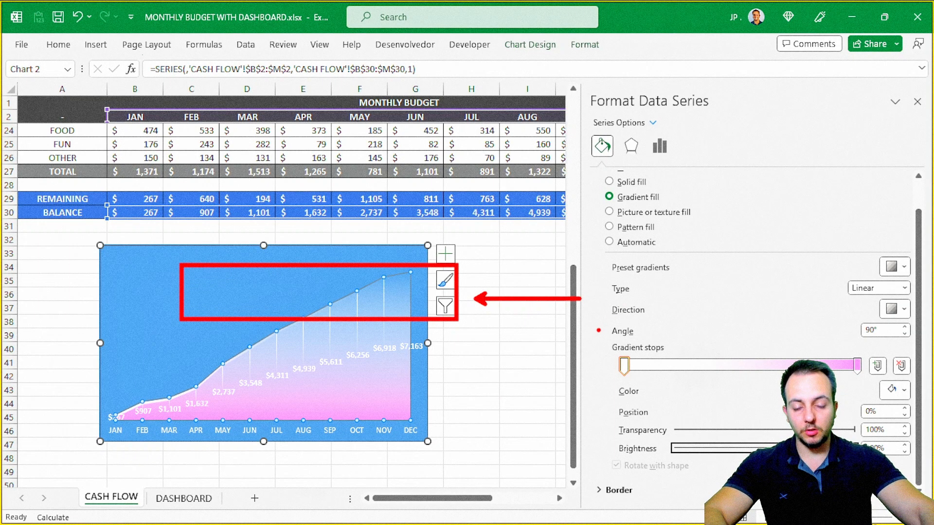
{"action": "key", "text": "Escape"}
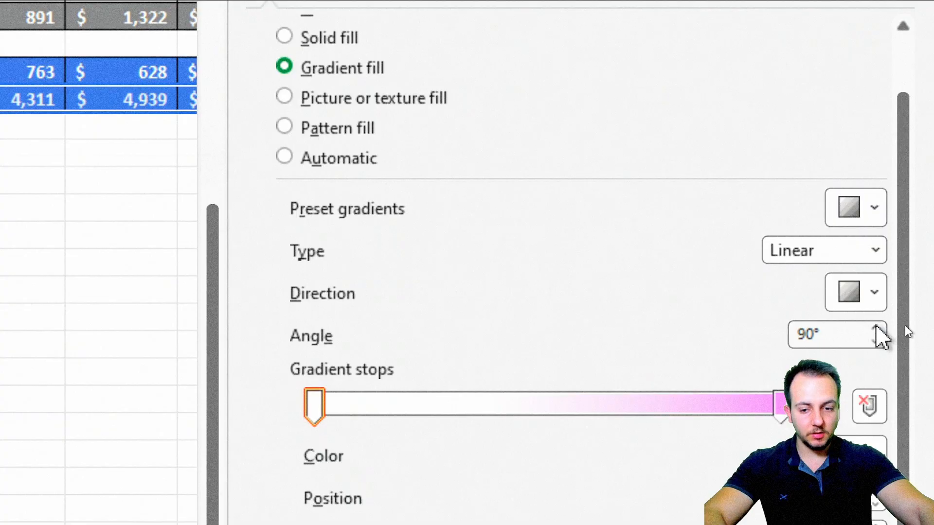
Set the angle of the area series' linear gradient to 270°.
{"action": "left_click", "coordinate": [904, 327]}
{"action": "left_click", "coordinate": [905, 327]}
{"action": "left_click", "coordinate": [905, 326]}
{"action": "left_click", "coordinate": [905, 327]}
{"action": "left_click", "coordinate": [905, 326]}
{"action": "left_click", "coordinate": [905, 327]}
{"action": "left_click", "coordinate": [876, 328]}
{"action": "left_click", "coordinate": [877, 328]}
{"action": "left_click", "coordinate": [876, 329]}
{"action": "left_click", "coordinate": [876, 328]}
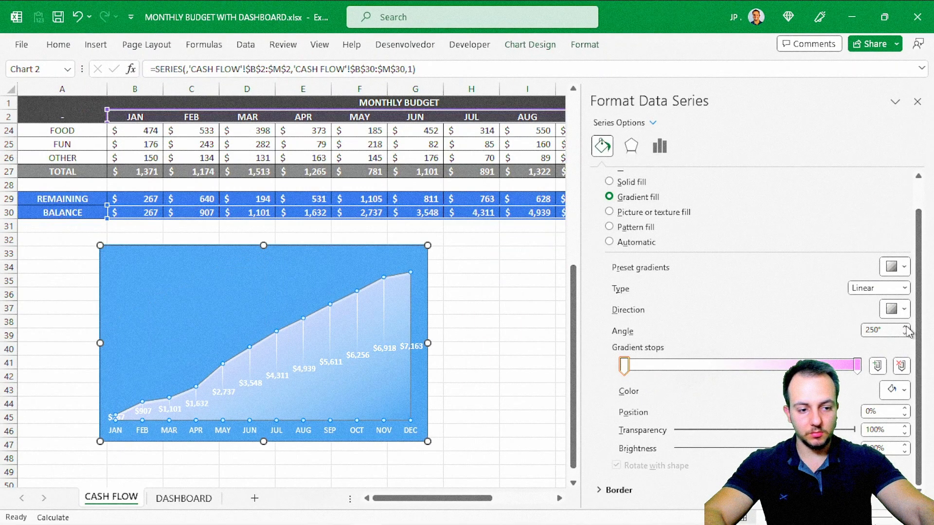
{"action": "left_click", "coordinate": [905, 327]}
{"action": "left_click", "coordinate": [905, 327]}
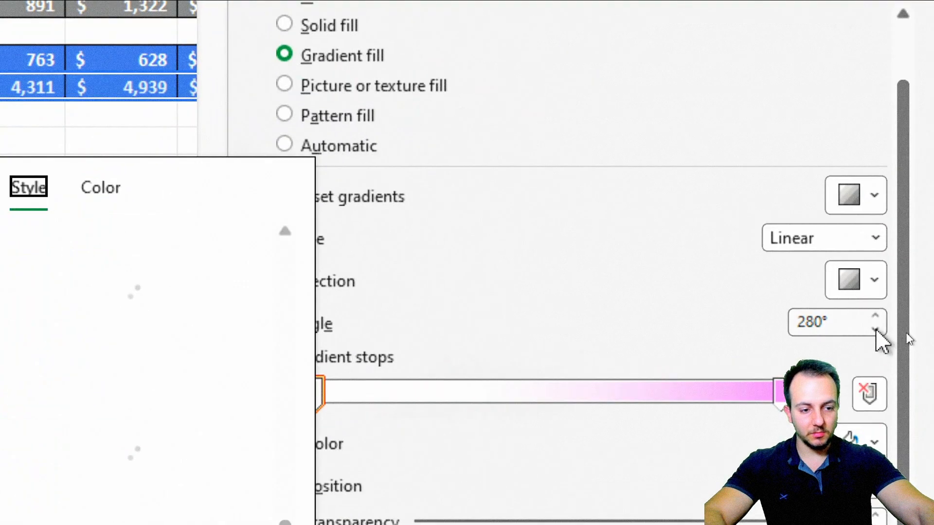
{"action": "left_click", "coordinate": [905, 334]}
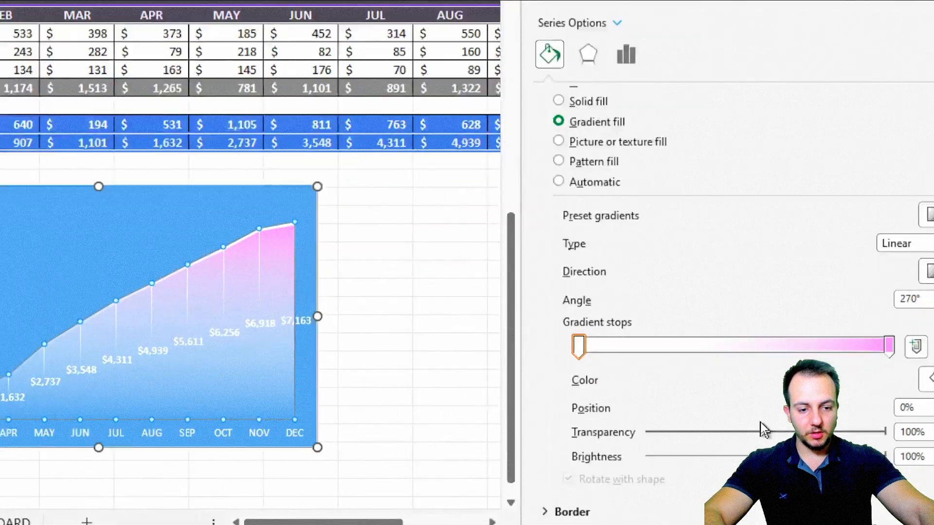
Move the area series' pink gradient stop to position 80% and close the series formatting.
{"action": "left_click", "coordinate": [891, 413]}
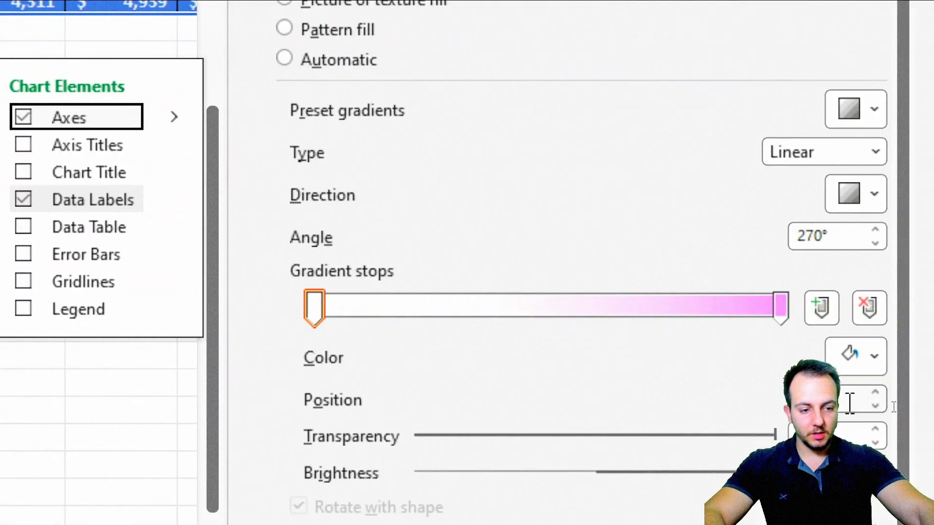
{"action": "left_click", "coordinate": [776, 315]}
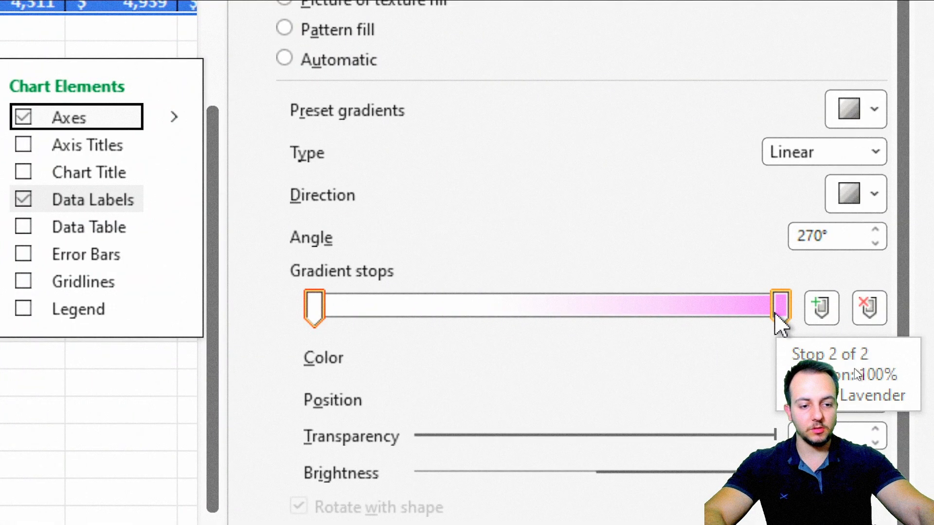
{"action": "left_click_drag", "start_coordinate": [767, 317], "coordinate": [691, 327]}
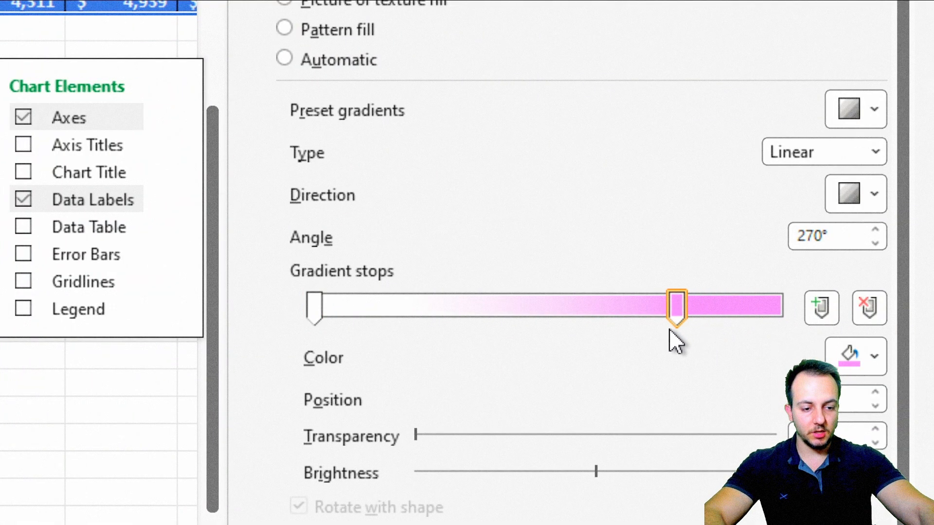
{"action": "left_click", "coordinate": [877, 392]}
{"action": "left_click", "coordinate": [877, 392]}
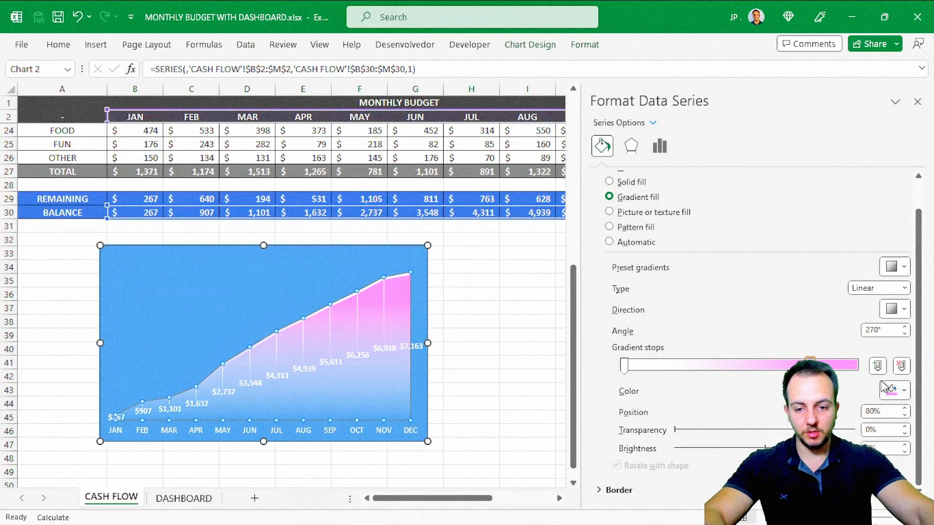
{"action": "left_click", "coordinate": [917, 101]}
Move the balance area chart from the CASH FLOW sheet to the DASHBOARD sheet by cutting and pasting it.
{"action": "left_click", "coordinate": [695, 348]}
{"action": "left_click", "coordinate": [340, 255]}
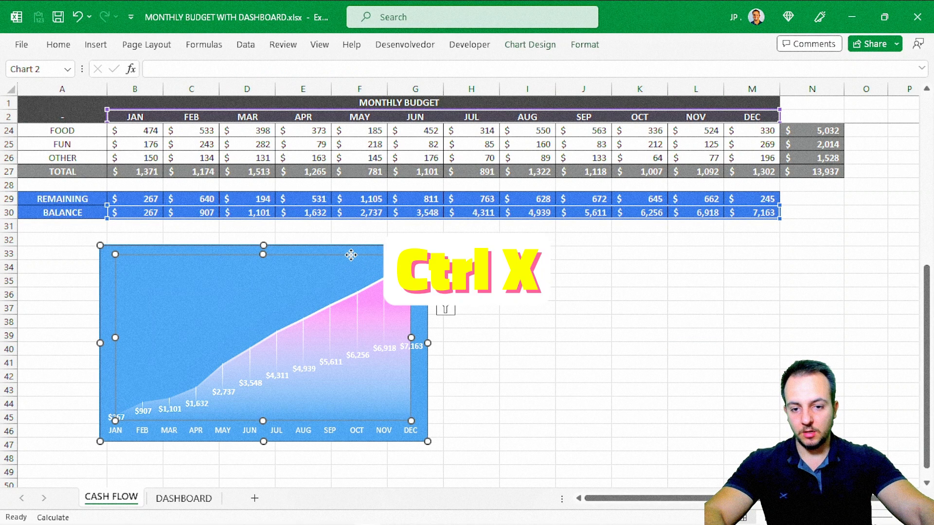
{"action": "key", "text": "ctrl+x"}
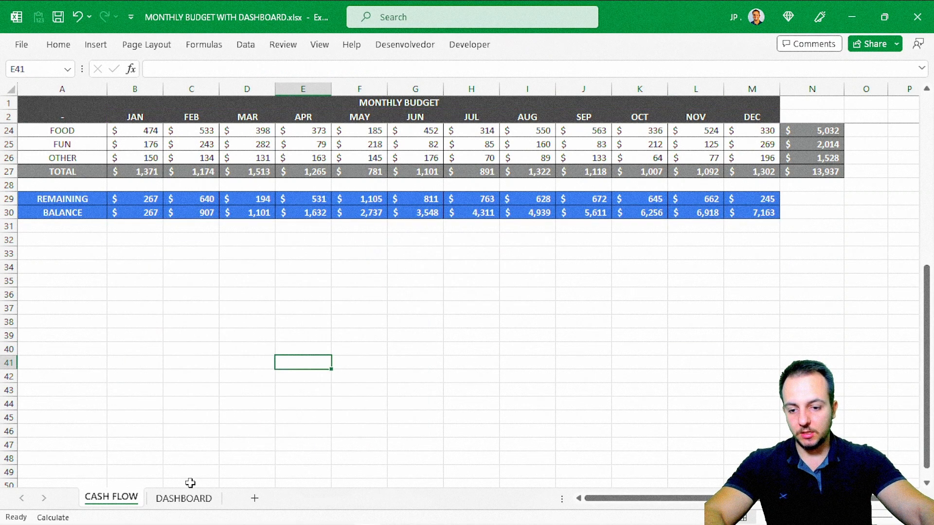
{"action": "left_click", "coordinate": [185, 496]}
{"action": "key", "text": "ctrl+v"}
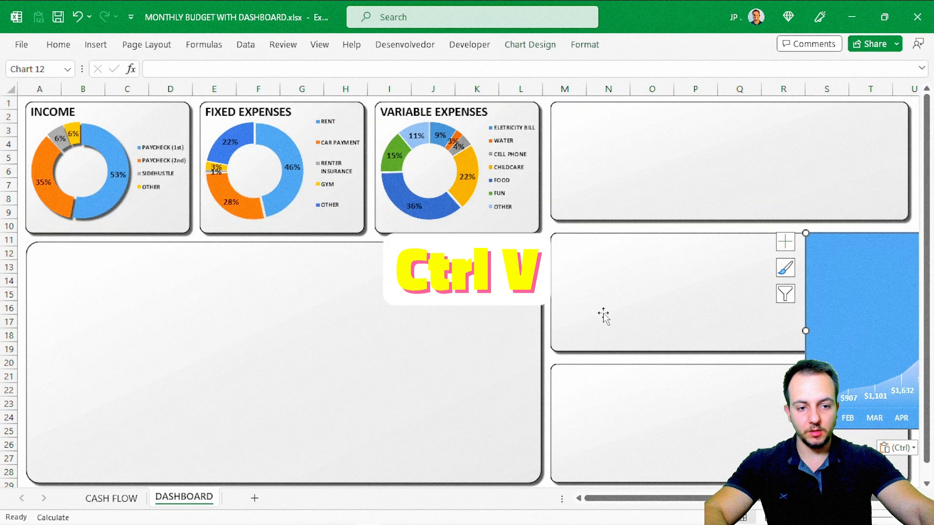
Place the balance chart over the large empty panel below the doughnut charts and enlarge it to about 8.01" by 3.84".
{"action": "left_click_drag", "start_coordinate": [859, 239], "coordinate": [74, 242]}
{"action": "left_click_drag", "start_coordinate": [340, 434], "coordinate": [544, 446]}
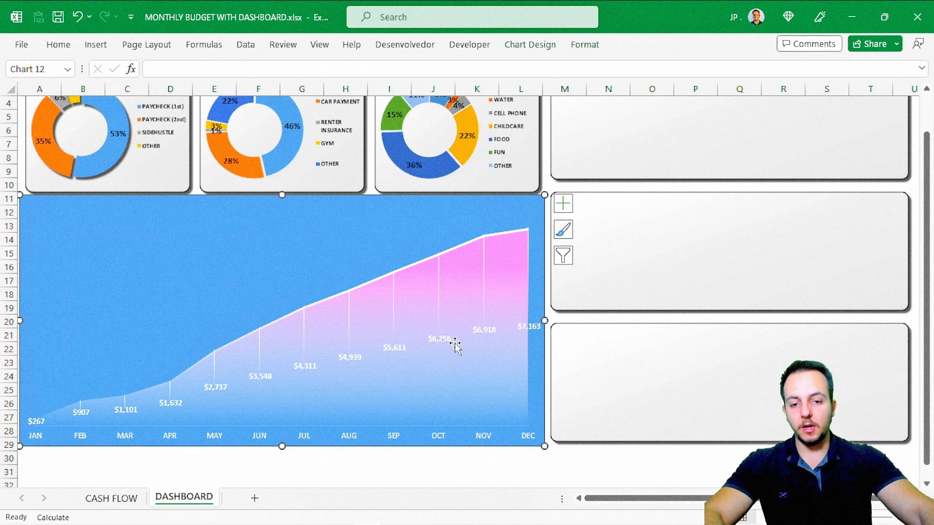
{"action": "scroll", "coordinate": [273, 316], "scroll_direction": "up", "scroll_amount": 1}
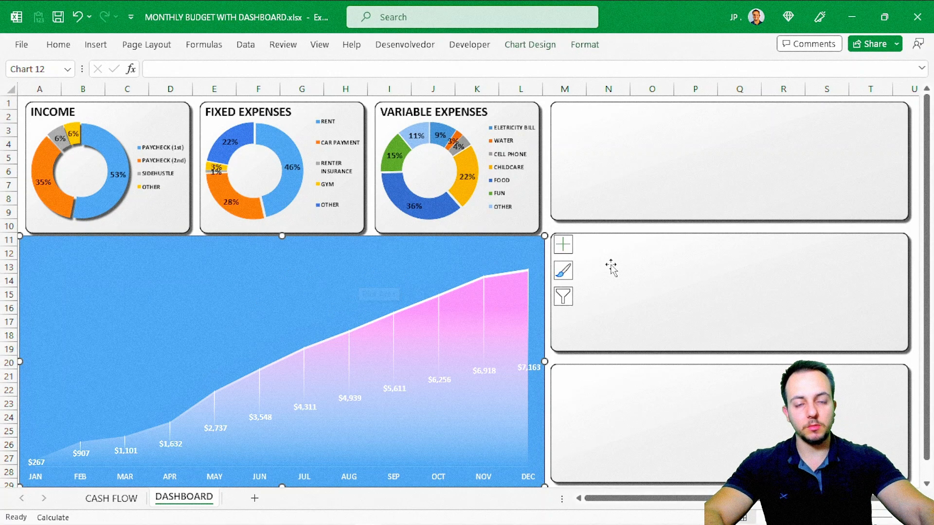
Remove the outline and the background fill from the balance chart's chart area.
{"action": "left_click", "coordinate": [591, 48]}
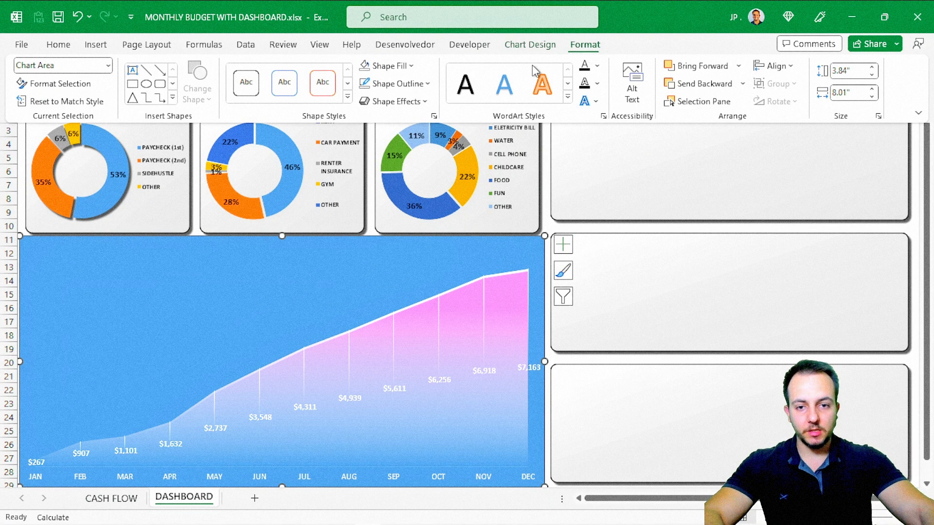
{"action": "left_click", "coordinate": [407, 84]}
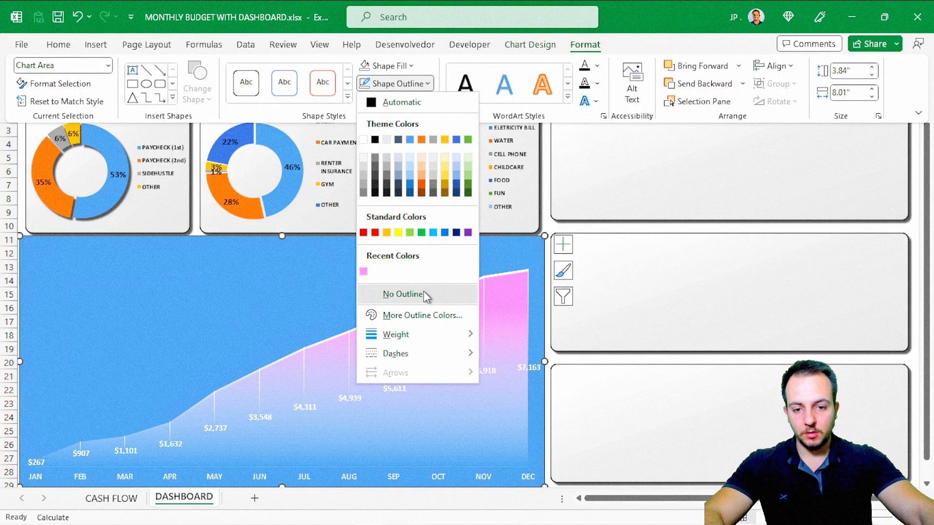
{"action": "left_click", "coordinate": [424, 293]}
{"action": "left_click", "coordinate": [404, 69]}
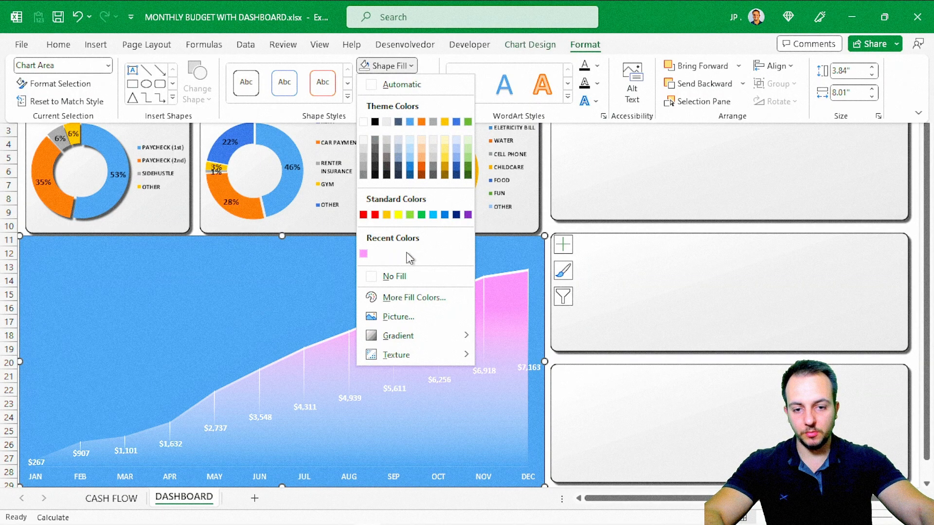
{"action": "left_click", "coordinate": [408, 276]}
{"action": "key", "text": "Escape"}
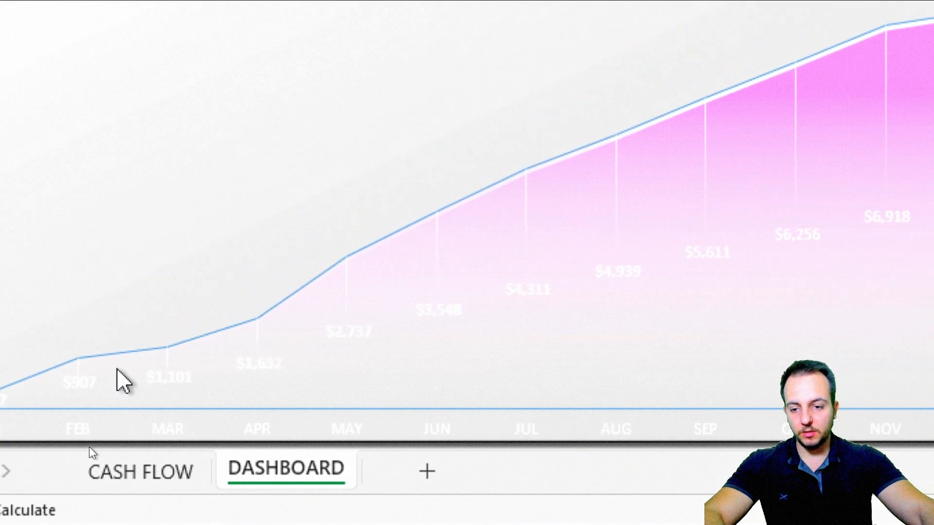
Make all the balance chart's month and value labels bold and black.
{"action": "left_click", "coordinate": [197, 359]}
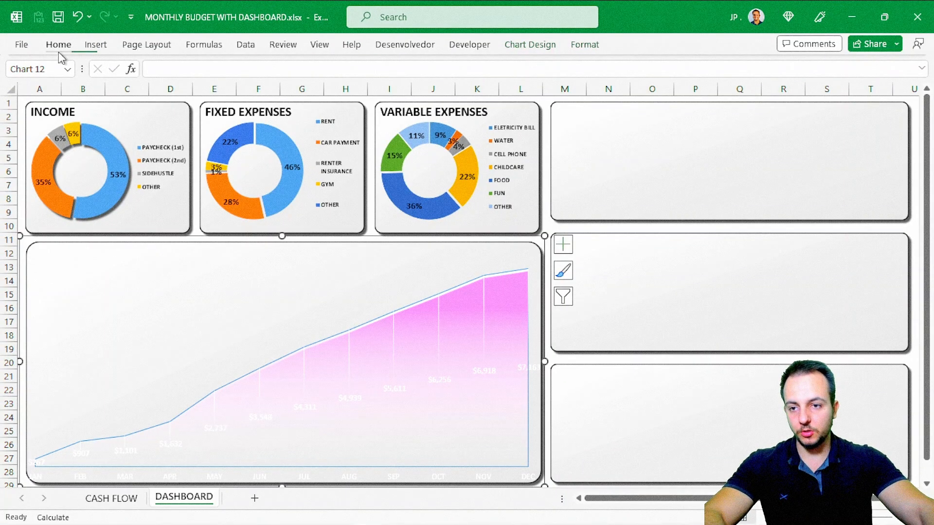
{"action": "left_click", "coordinate": [62, 57]}
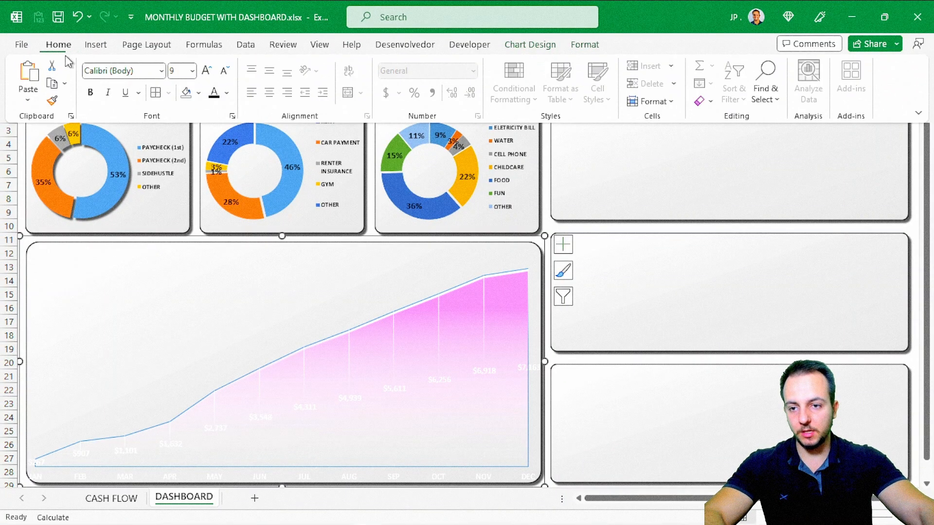
{"action": "left_click", "coordinate": [213, 101]}
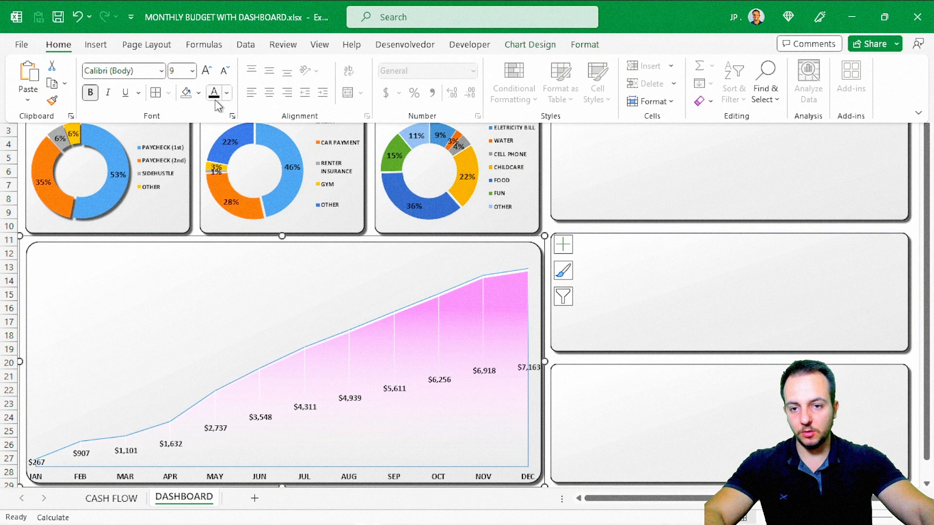
{"action": "key", "text": "Escape"}
{"action": "key", "text": "Escape"}
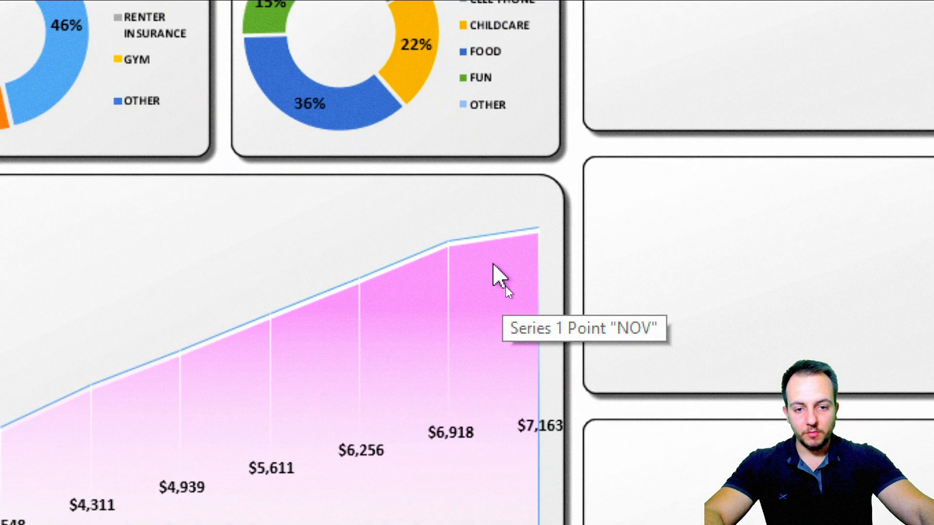
Set the border of the balance chart's area series to no line and close the series formatting.
{"action": "double_click", "coordinate": [506, 286]}
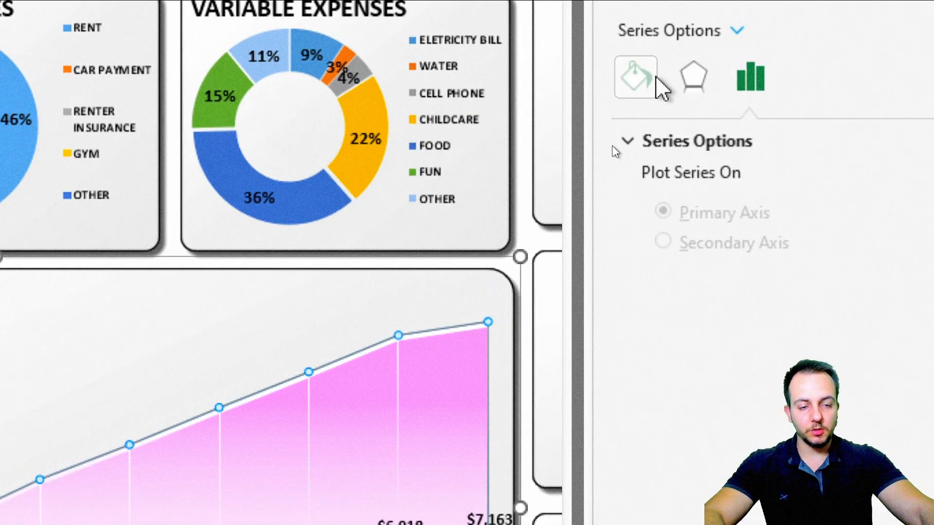
{"action": "left_click", "coordinate": [662, 88]}
{"action": "left_click", "coordinate": [652, 141]}
{"action": "left_click", "coordinate": [658, 180]}
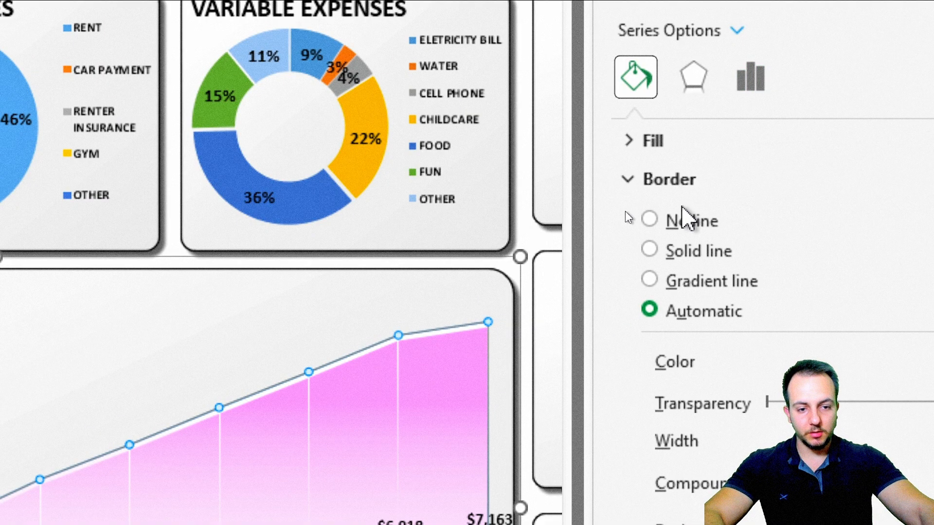
{"action": "left_click", "coordinate": [695, 225]}
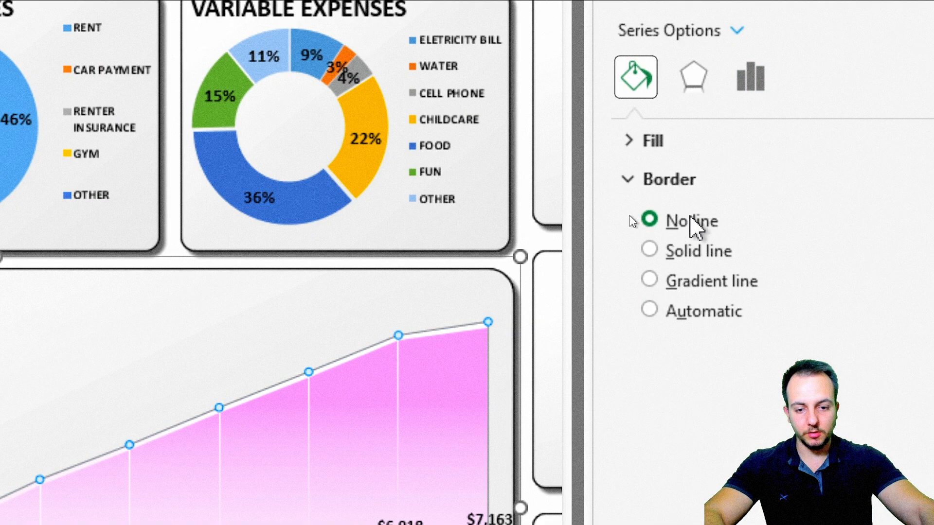
{"action": "left_click", "coordinate": [699, 180]}
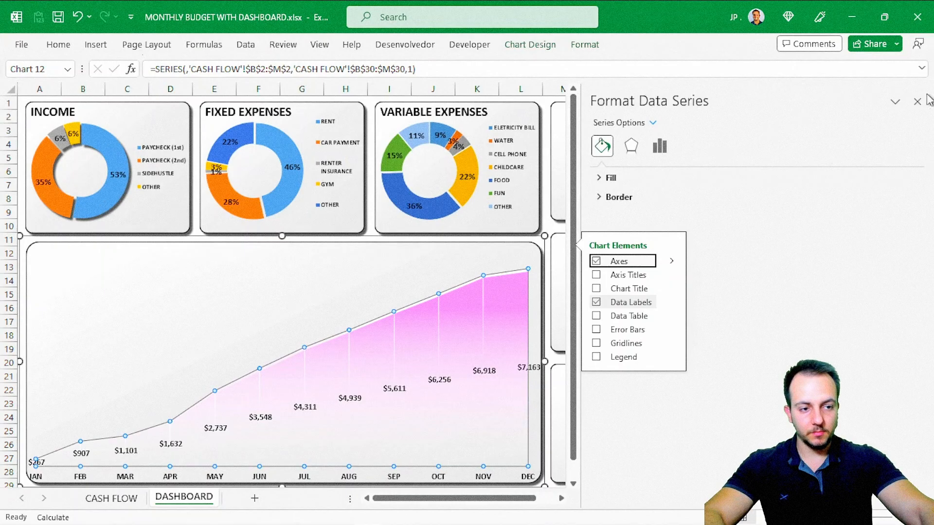
{"action": "left_click", "coordinate": [918, 102]}
{"action": "left_click", "coordinate": [821, 233]}
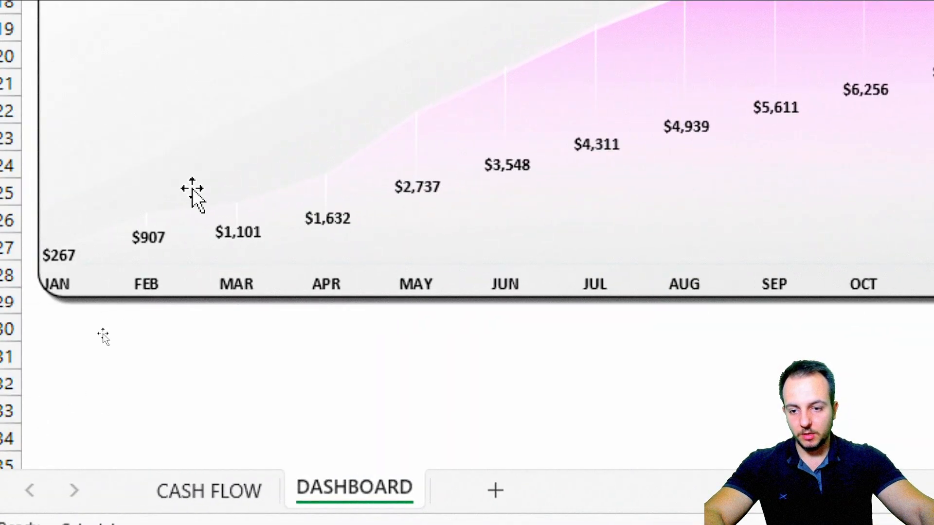
Narrow the balance chart slightly on both sides so its labels fit inside the panel's edges, then deselect it.
{"action": "left_click", "coordinate": [207, 201]}
{"action": "left_click_drag", "start_coordinate": [528, 305], "coordinate": [585, 287]}
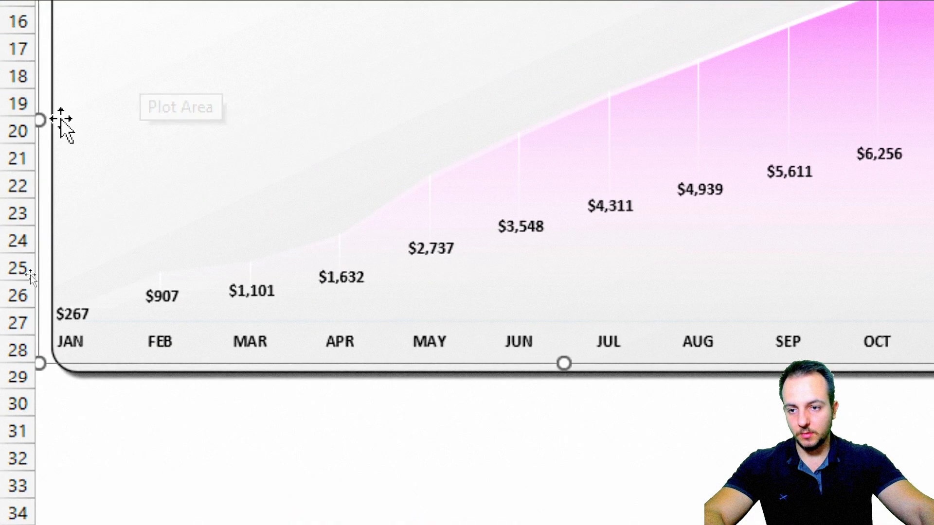
{"action": "left_click_drag", "start_coordinate": [28, 47], "coordinate": [48, 49]}
{"action": "left_click_drag", "start_coordinate": [61, 124], "coordinate": [62, 125]}
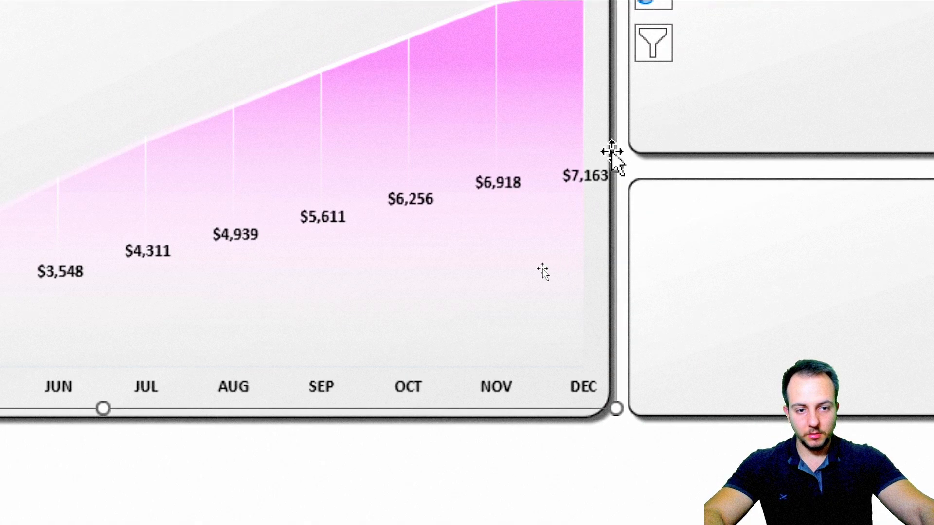
{"action": "left_click_drag", "start_coordinate": [609, 161], "coordinate": [598, 163]}
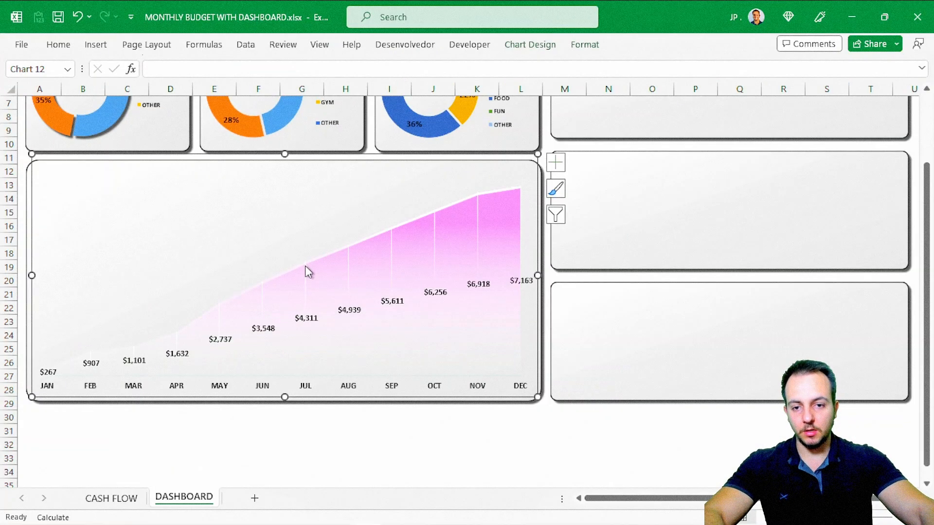
{"action": "key", "text": "Escape"}
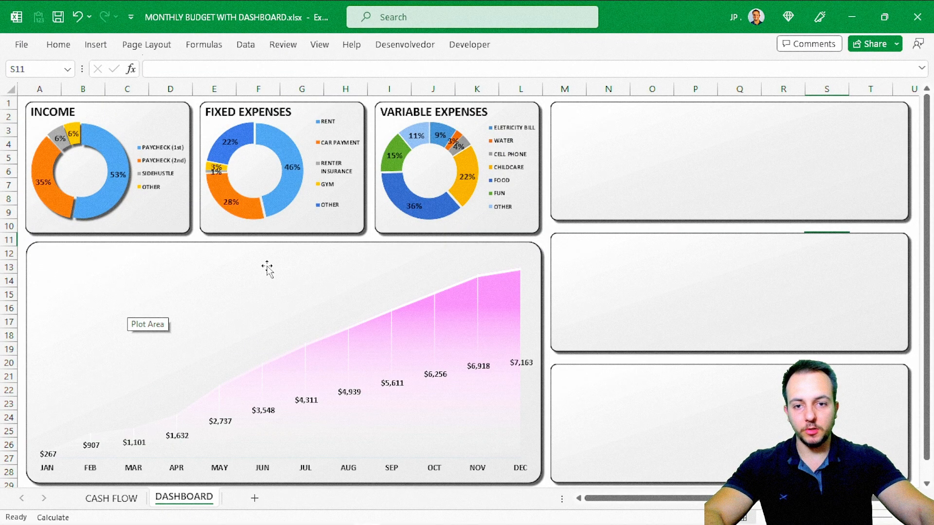
Insert a text box reading BALANCE BY MONTH in the upper-left corner of the balance chart's panel.
{"action": "left_click", "coordinate": [106, 45]}
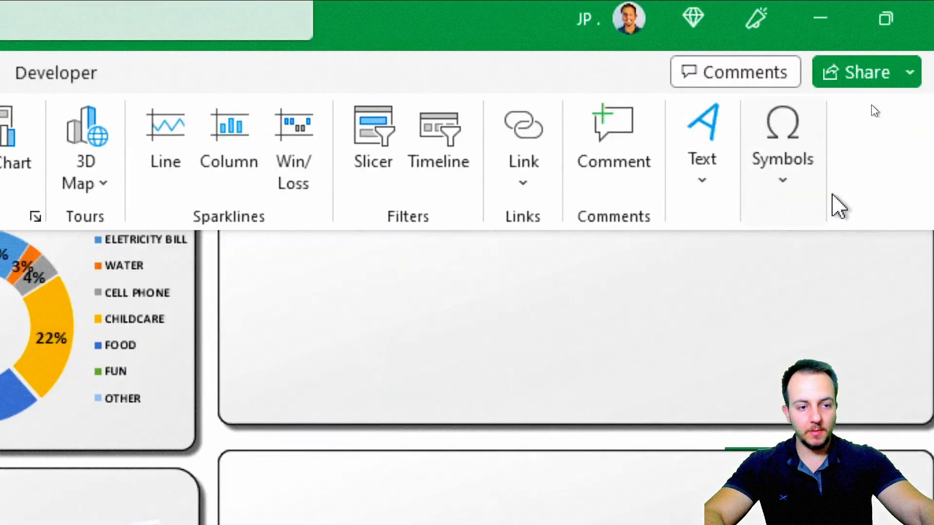
{"action": "left_click", "coordinate": [685, 176]}
{"action": "left_click", "coordinate": [600, 277]}
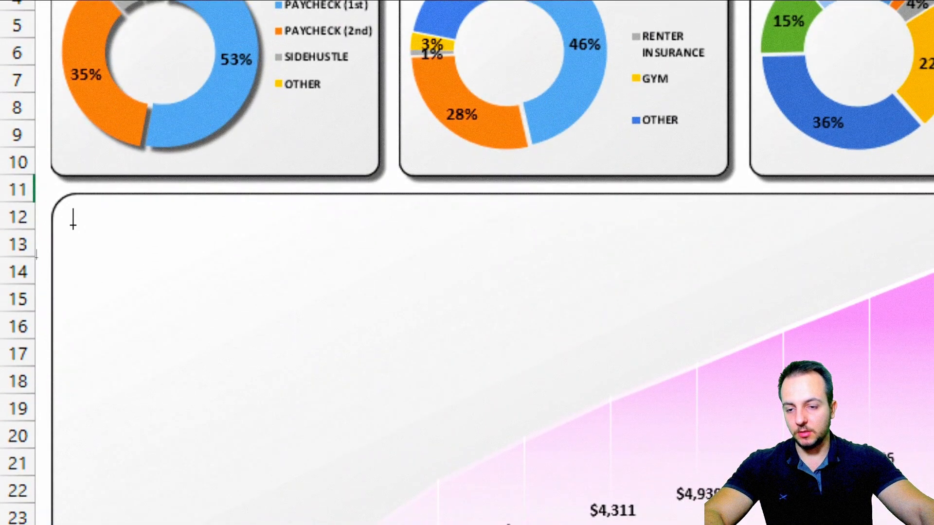
{"action": "left_click_drag", "start_coordinate": [61, 200], "coordinate": [331, 276]}
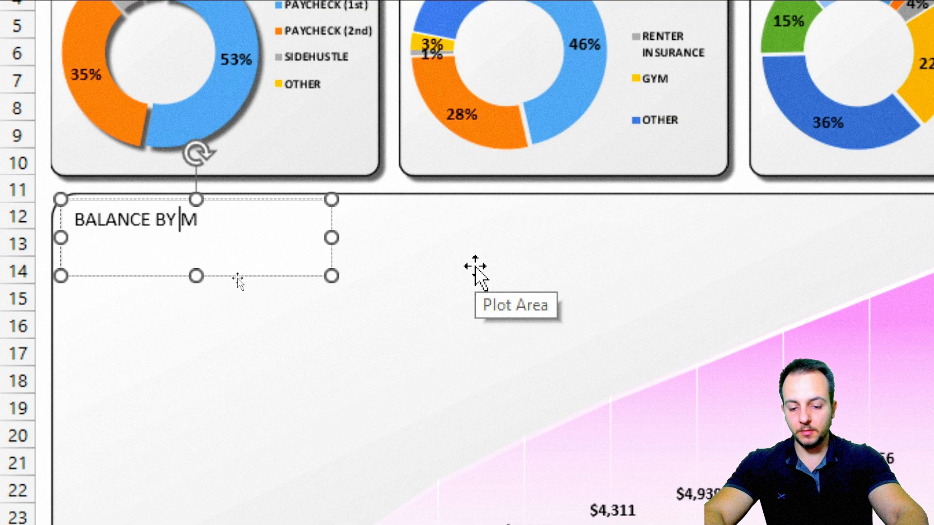
Format the BALANCE BY MONTH title as bold, size 12, centered horizontally and vertically in its text box.
{"action": "double_click", "coordinate": [180, 218]}
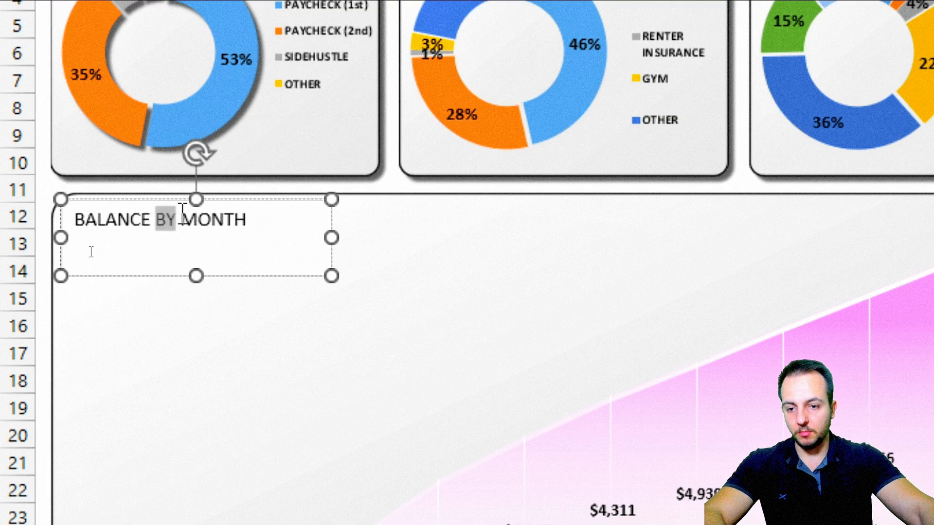
{"action": "triple_click", "coordinate": [164, 221]}
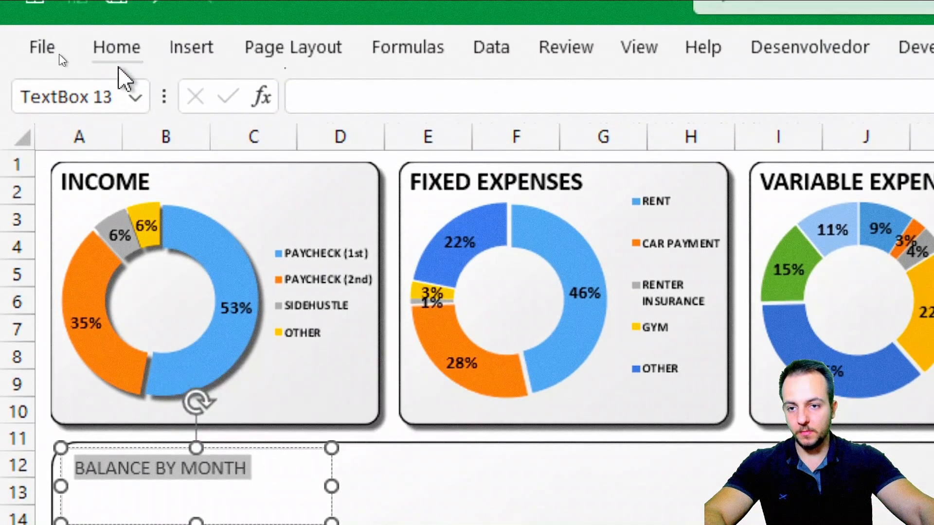
{"action": "left_click", "coordinate": [118, 63]}
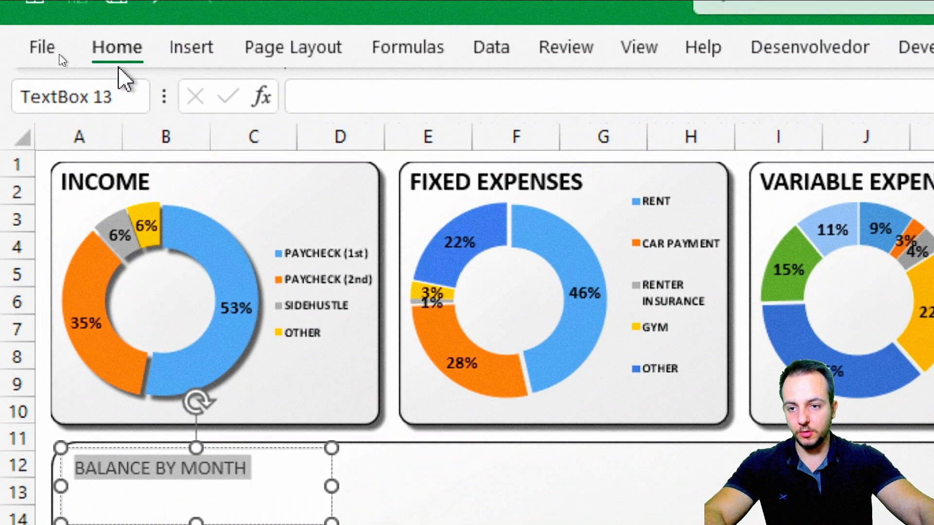
{"action": "left_click", "coordinate": [534, 144]}
{"action": "left_click", "coordinate": [538, 100]}
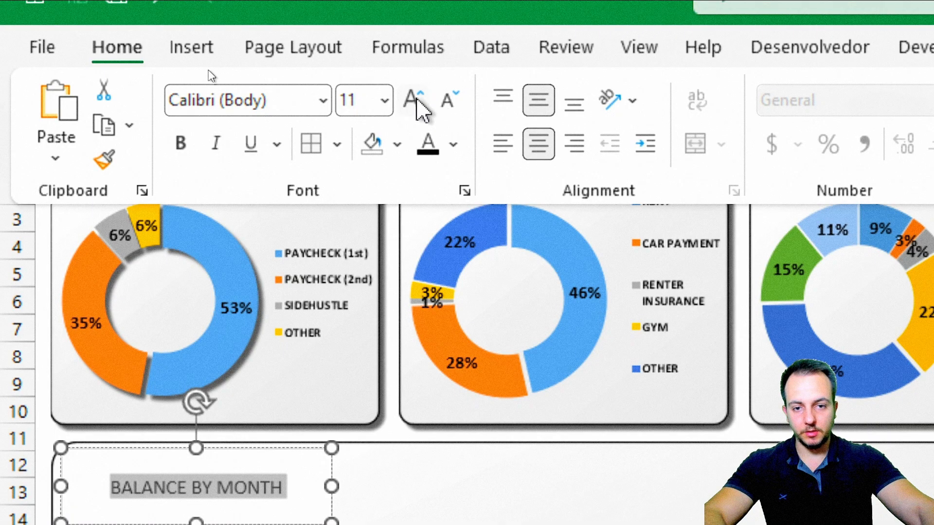
{"action": "left_click", "coordinate": [416, 100]}
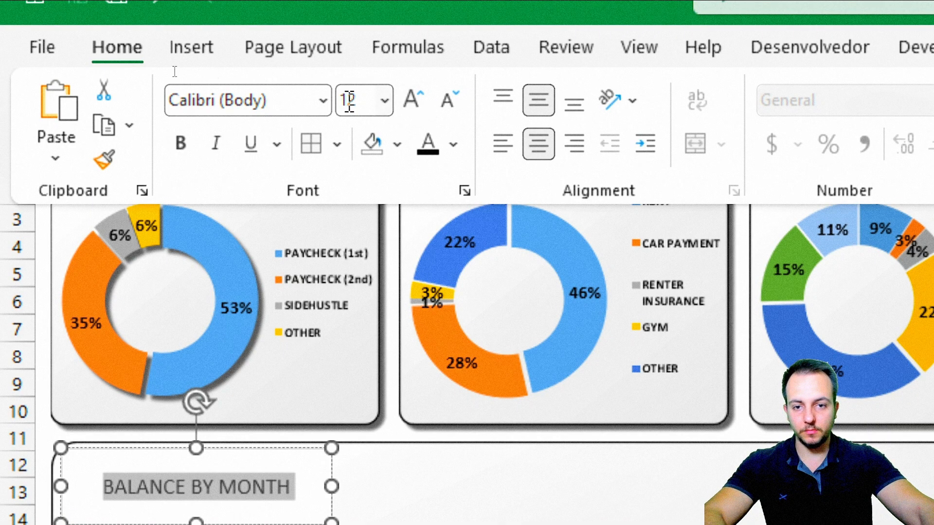
{"action": "left_click", "coordinate": [181, 143]}
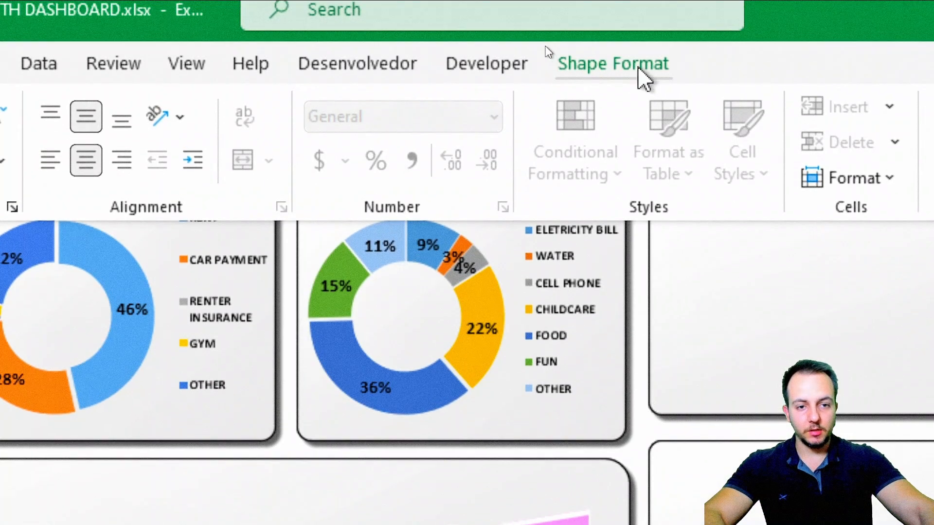
Remove the outline and fill of the BALANCE BY MONTH text box, shrink it around its title and deselect it.
{"action": "left_click", "coordinate": [640, 73]}
{"action": "left_click", "coordinate": [267, 149]}
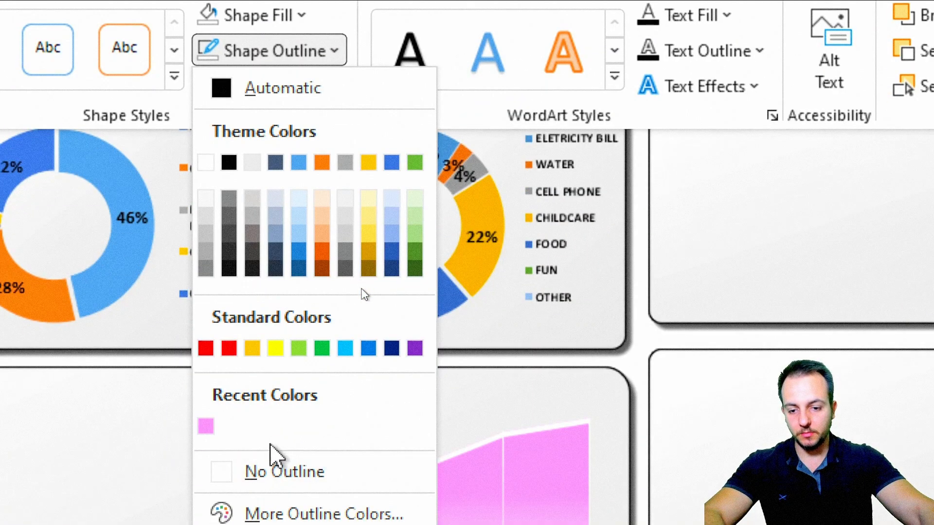
{"action": "left_click", "coordinate": [273, 524]}
{"action": "left_click", "coordinate": [252, 107]}
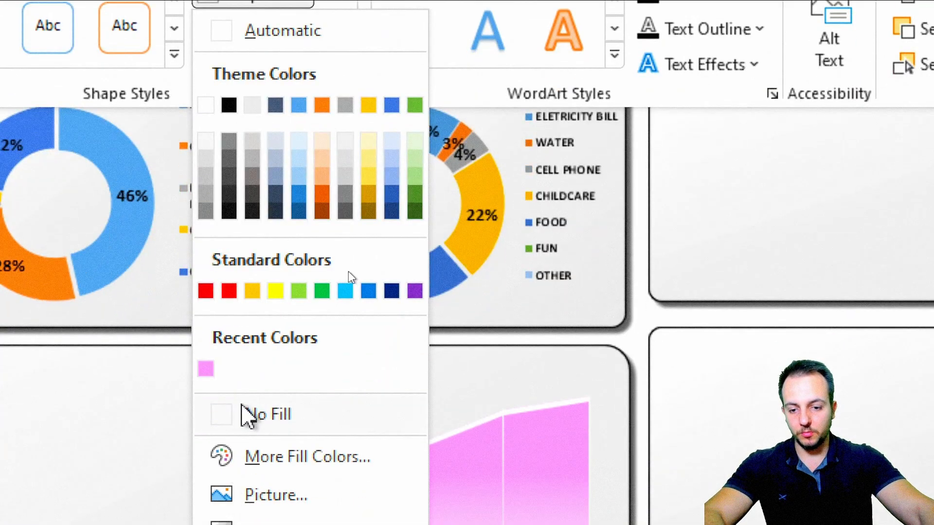
{"action": "left_click", "coordinate": [248, 521]}
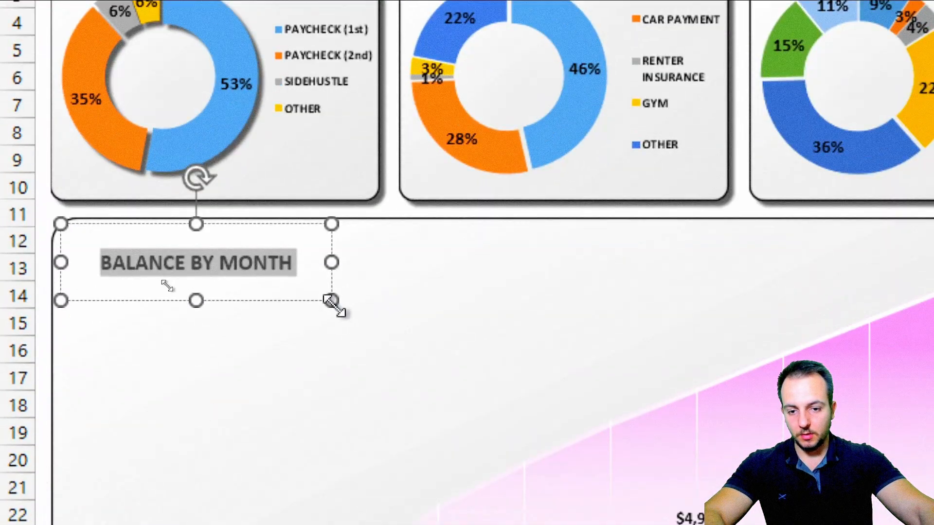
{"action": "left_click_drag", "start_coordinate": [333, 303], "coordinate": [310, 265]}
{"action": "key", "text": "Escape"}
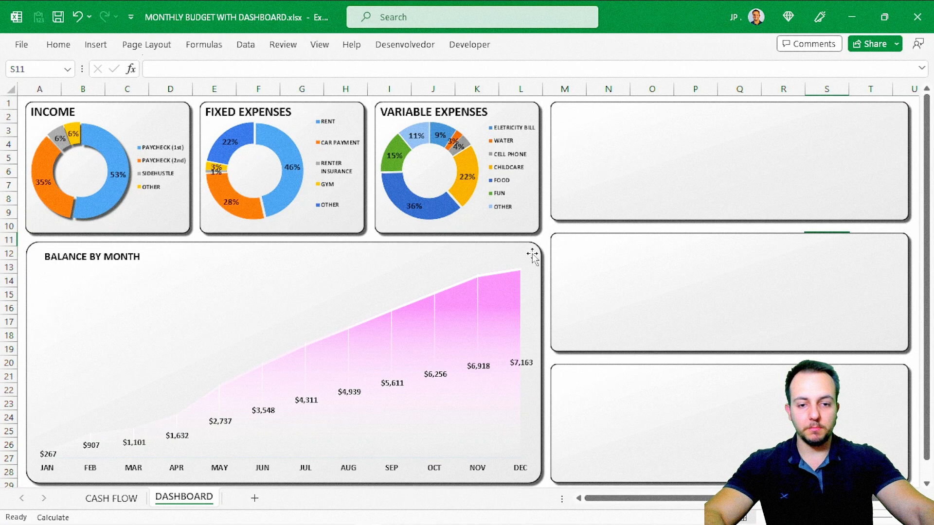
{"action": "key", "text": "ctrl+2"}
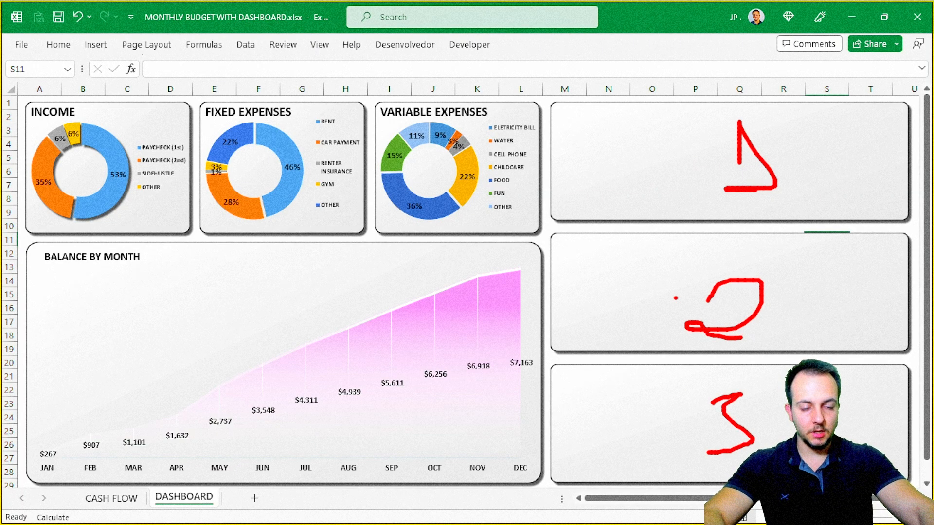
{"action": "left_click_drag", "start_coordinate": [656, 157], "coordinate": [487, 185]}
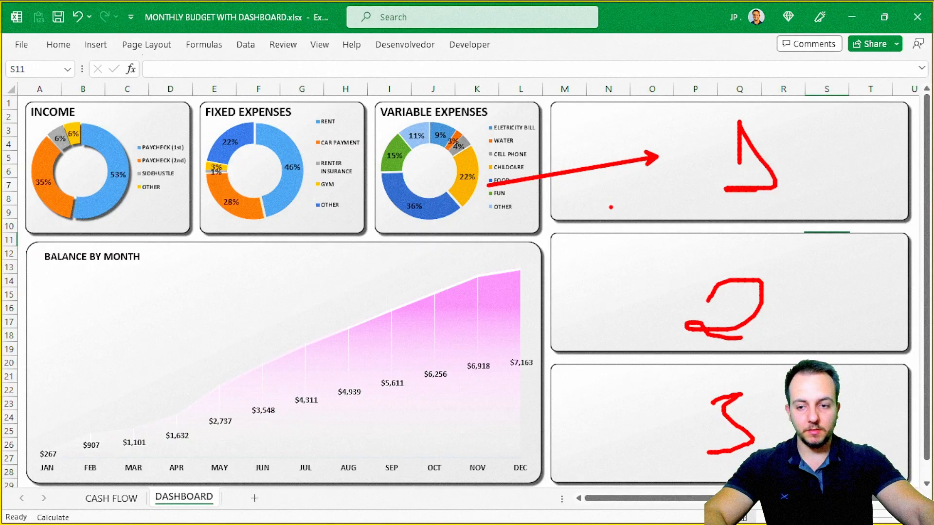
{"action": "left_click_drag", "start_coordinate": [665, 283], "coordinate": [479, 283]}
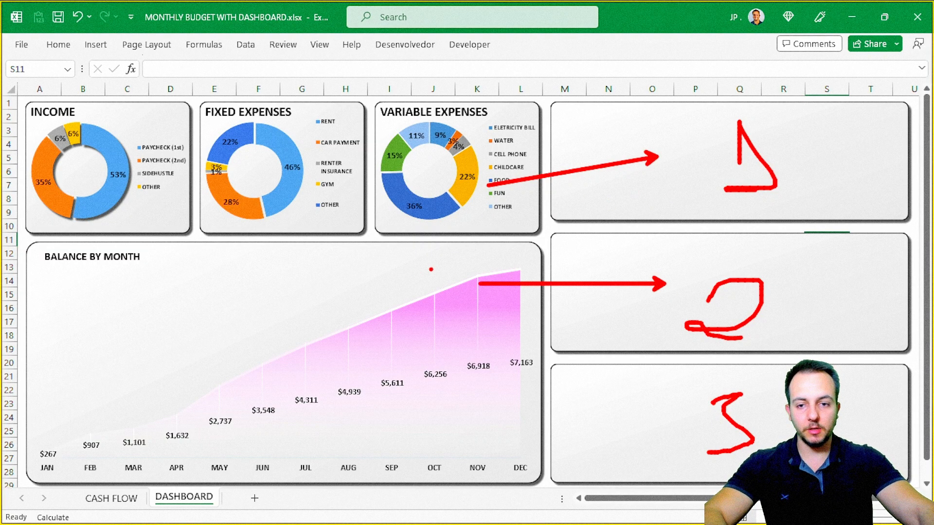
{"action": "left_click_drag", "start_coordinate": [497, 398], "coordinate": [458, 387]}
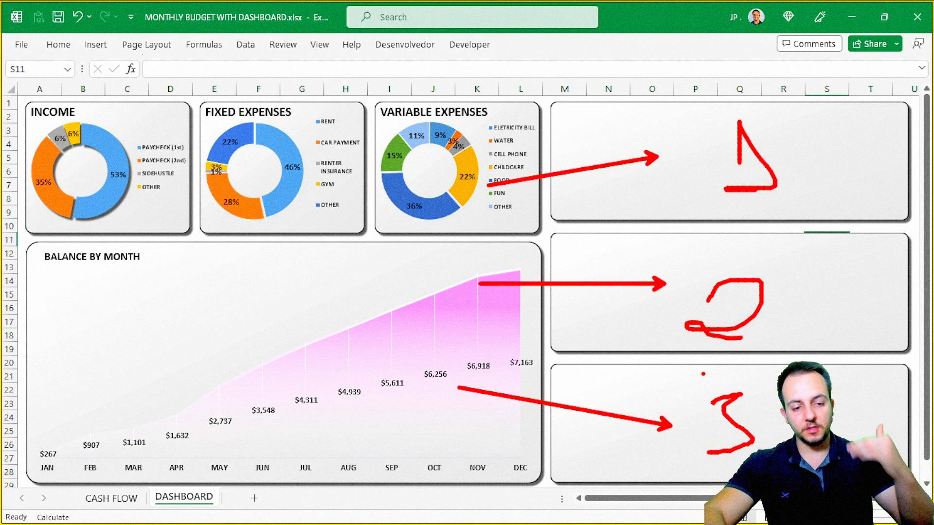
{"action": "key", "text": "Escape"}
Insert a clustered column chart on the CASH FLOW sheet from the month headers B2:M2 and the income totals B9:M9.
{"action": "left_click", "coordinate": [117, 496]}
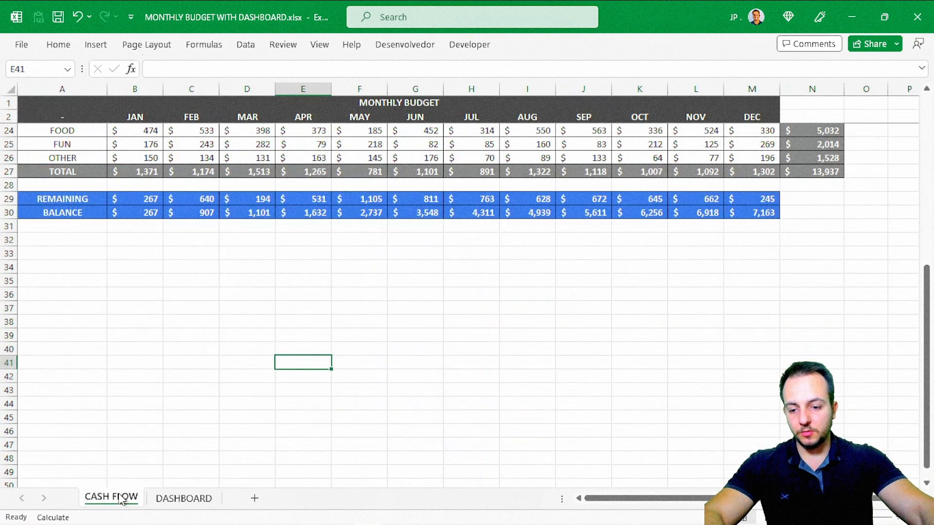
{"action": "scroll", "coordinate": [177, 416], "scroll_direction": "up", "scroll_amount": 4}
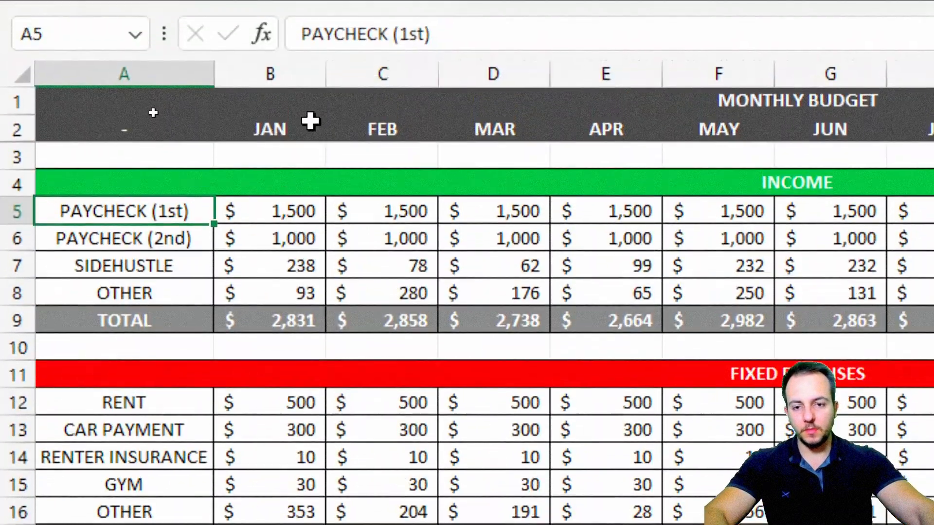
{"action": "left_click_drag", "start_coordinate": [277, 51], "coordinate": [933, 68]}
{"action": "left_click_drag", "start_coordinate": [834, 144], "coordinate": [933, 131]}
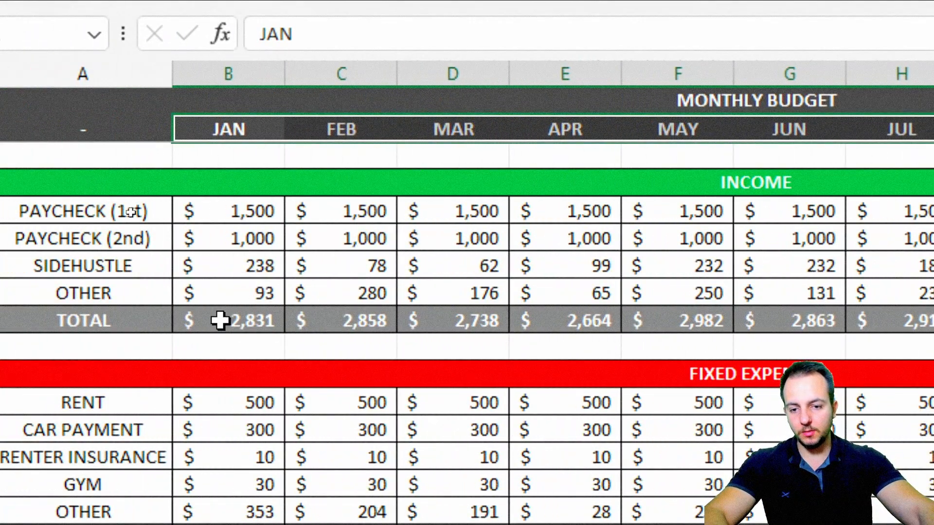
{"action": "left_click_drag", "start_coordinate": [219, 319], "coordinate": [933, 313]}
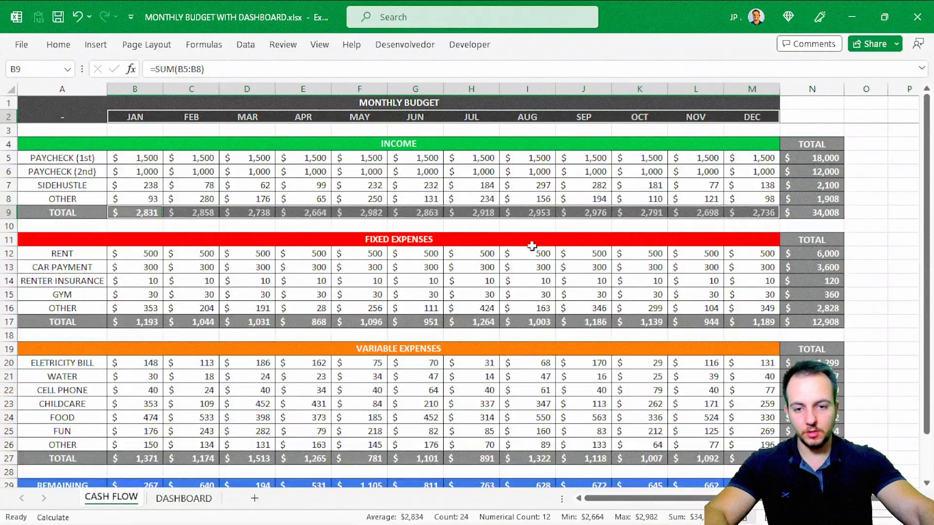
{"action": "left_click", "coordinate": [96, 44]}
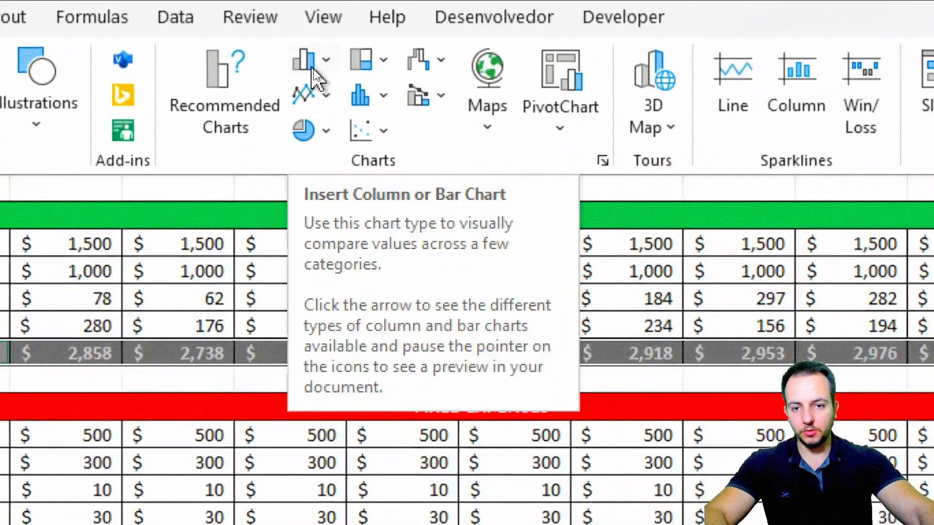
{"action": "left_click", "coordinate": [313, 73]}
{"action": "left_click", "coordinate": [324, 175]}
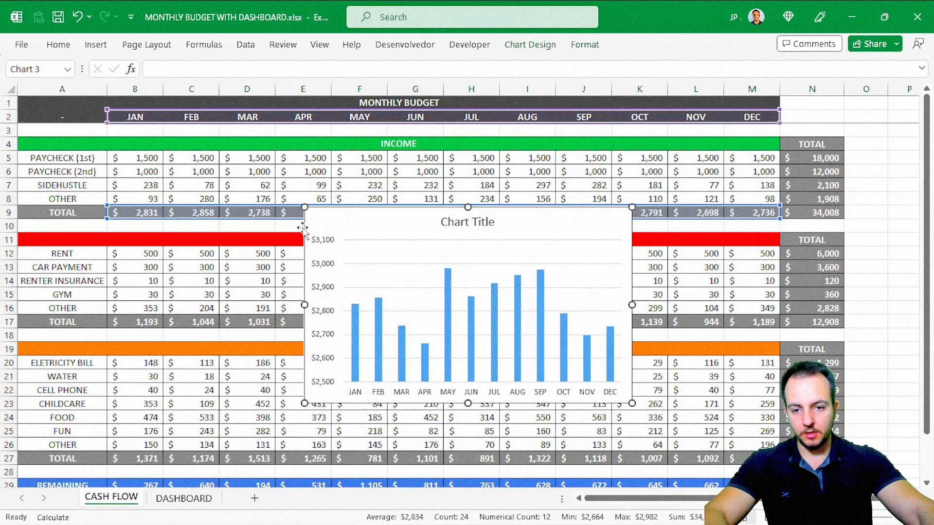
Move the income column chart to the DASHBOARD sheet and resize it to fit the first empty panel beside VARIABLE EXPENSES.
{"action": "key", "text": "ctrl+x"}
{"action": "left_click", "coordinate": [184, 497]}
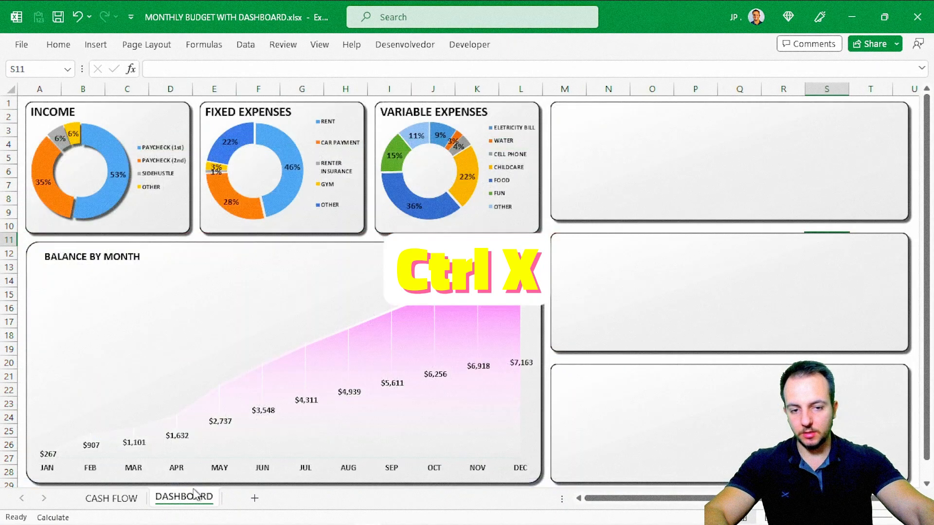
{"action": "key", "text": "ctrl+v"}
{"action": "left_click_drag", "start_coordinate": [838, 241], "coordinate": [579, 109]}
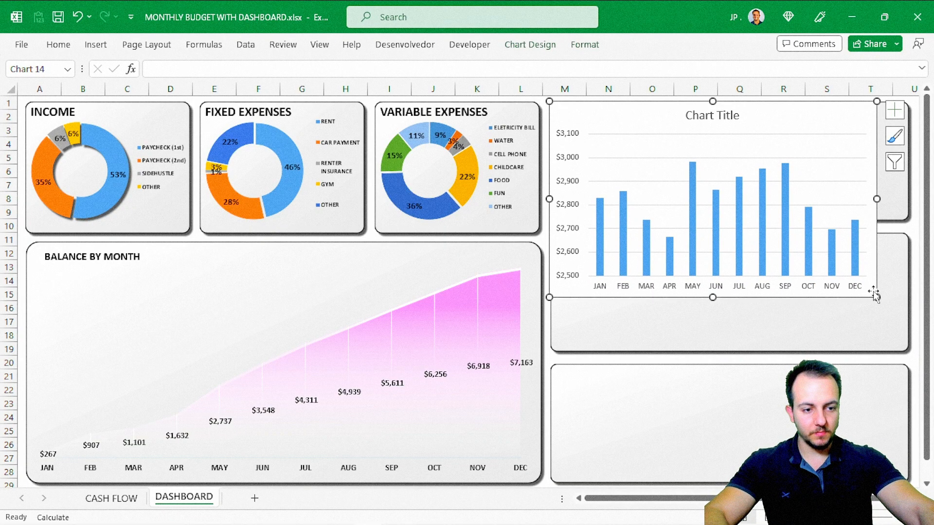
{"action": "left_click_drag", "start_coordinate": [876, 296], "coordinate": [697, 225]}
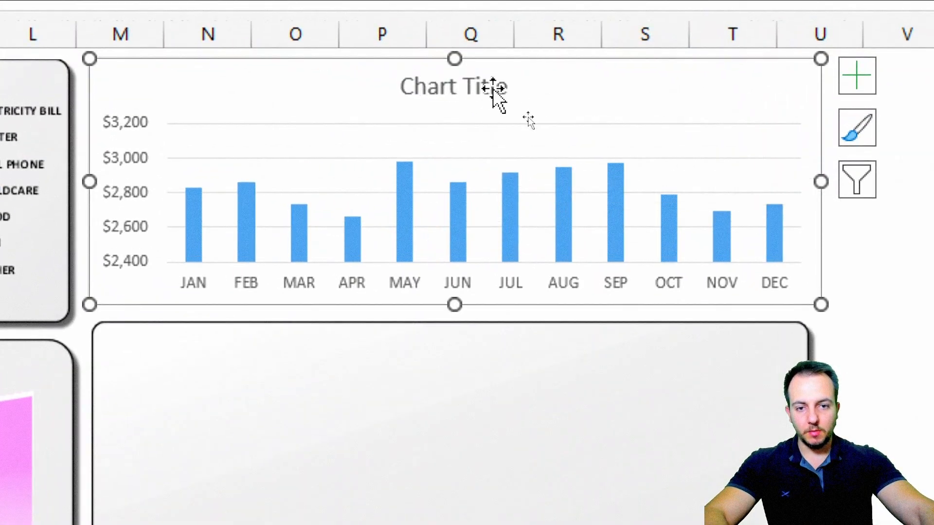
Delete the title, gridlines and vertical axis from the monthly income column chart.
{"action": "left_click", "coordinate": [526, 118]}
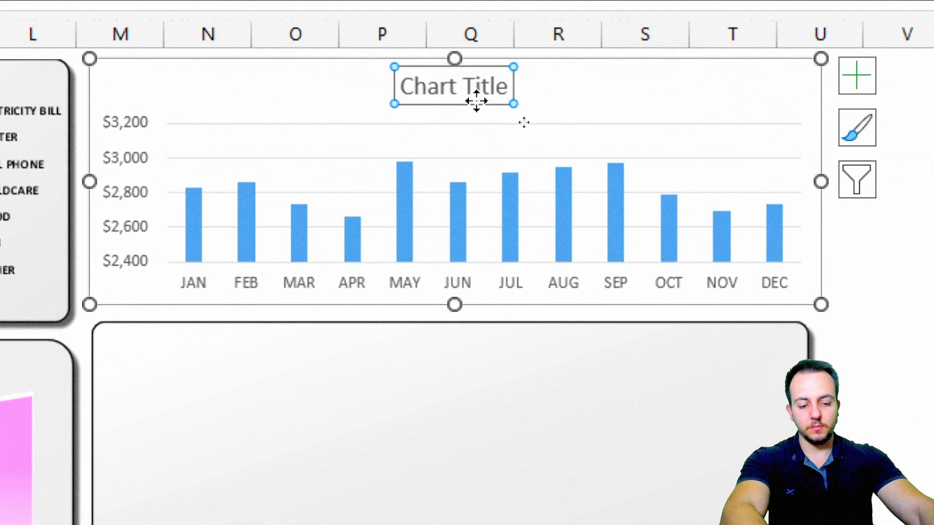
{"action": "key", "text": "Delete"}
{"action": "left_click", "coordinate": [216, 108]}
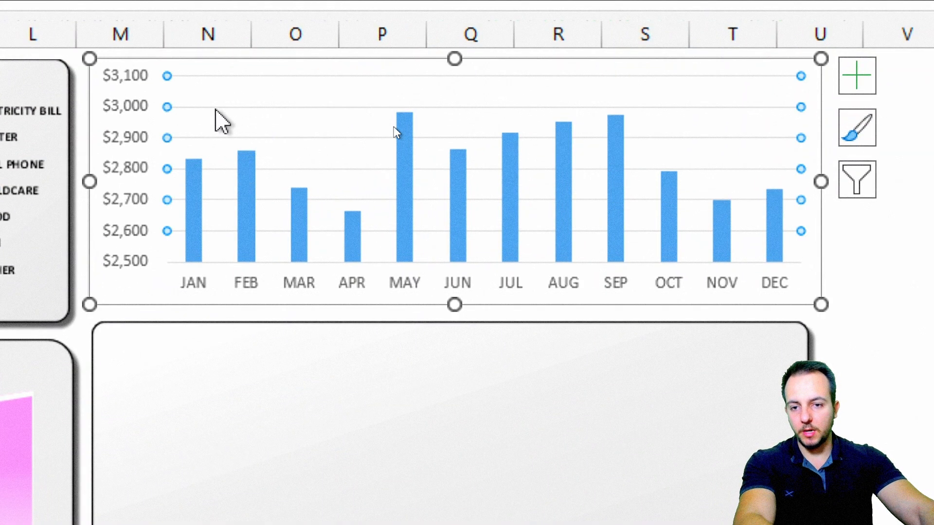
{"action": "key", "text": "Delete"}
{"action": "left_click", "coordinate": [125, 113]}
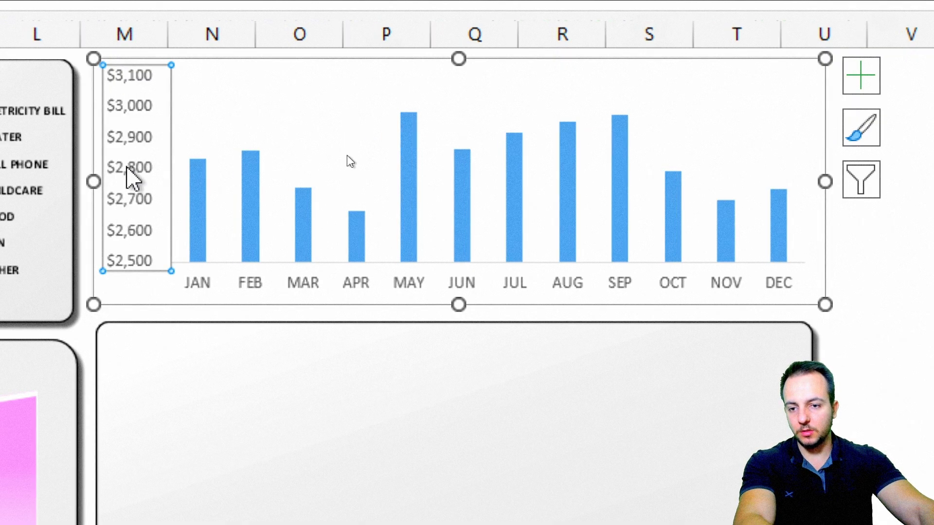
{"action": "key", "text": "Delete"}
{"action": "key", "text": "ctrl+2"}
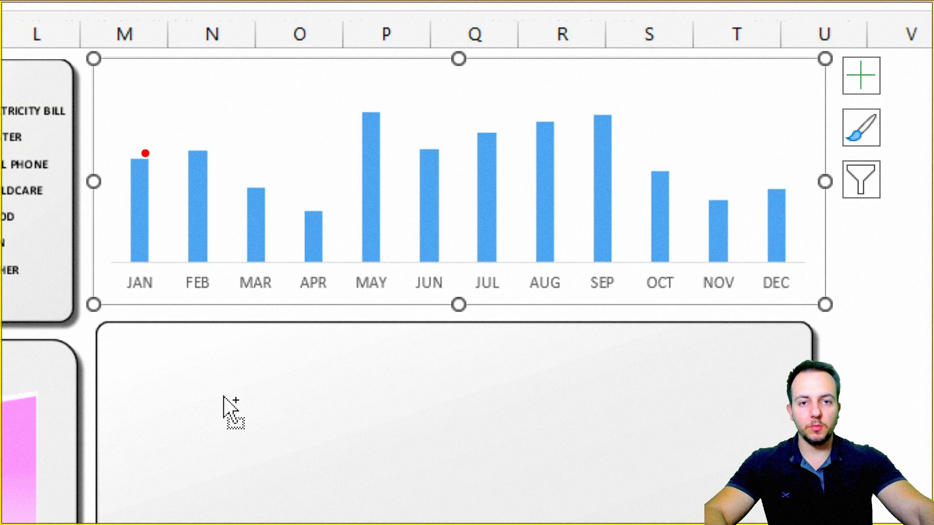
{"action": "mouse_move", "coordinate": [108, 138]}
{"action": "left_mouse_down"}
{"action": "mouse_move", "coordinate": [164, 253]}
{"action": "mouse_move", "coordinate": [165, 306]}
{"action": "left_mouse_up"}
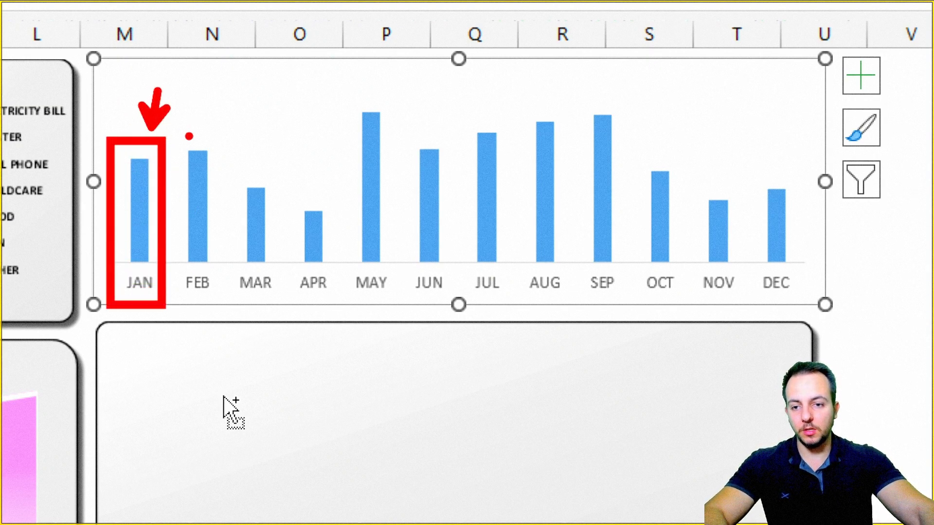
{"action": "mouse_move", "coordinate": [231, 154]}
{"action": "left_mouse_down"}
{"action": "mouse_move", "coordinate": [265, 298]}
{"action": "mouse_move", "coordinate": [279, 308]}
{"action": "left_mouse_up"}
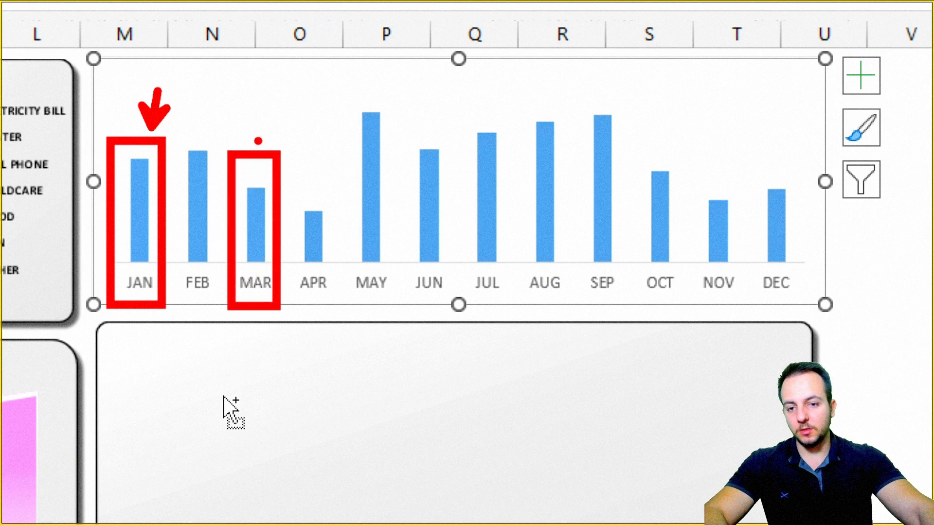
{"action": "left_click_drag", "start_coordinate": [256, 139], "coordinate": [281, 81]}
{"action": "key", "text": "ctrl+z"}
{"action": "key", "text": "ctrl+z"}
{"action": "key", "text": "ctrl+z"}
{"action": "key", "text": "ctrl+z"}
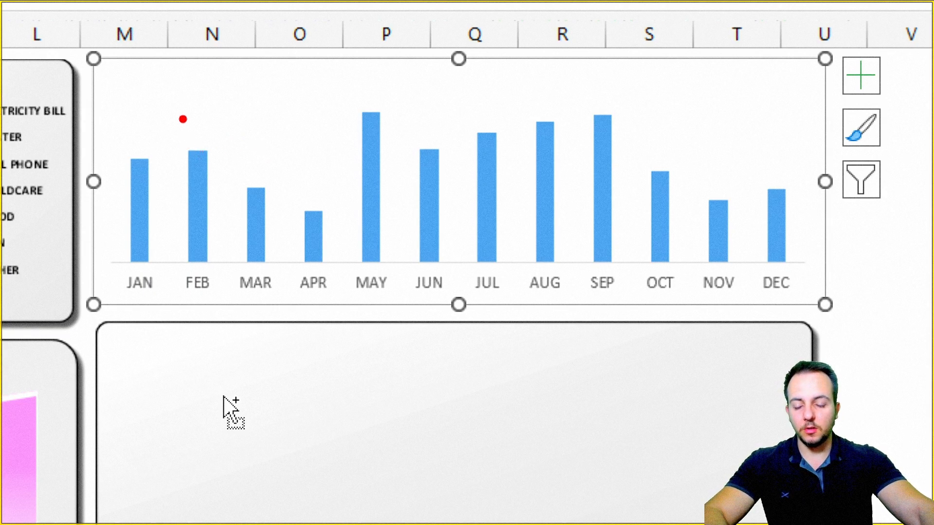
{"action": "left_click_drag", "start_coordinate": [136, 298], "coordinate": [152, 372]}
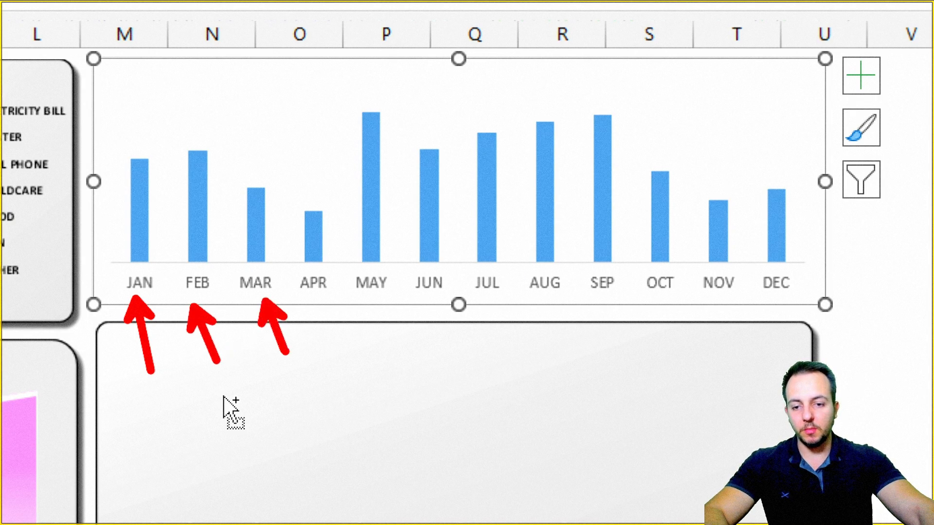
{"action": "key", "text": "ctrl+z"}
{"action": "key", "text": "ctrl+z"}
{"action": "key", "text": "ctrl+z"}
{"action": "left_click_drag", "start_coordinate": [124, 124], "coordinate": [162, 159]}
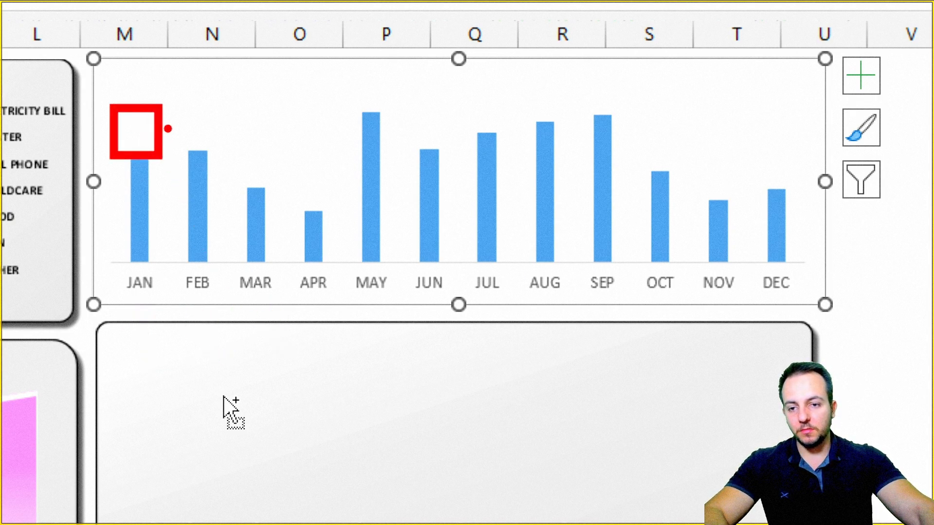
{"action": "left_click_drag", "start_coordinate": [202, 126], "coordinate": [223, 155]}
{"action": "left_click_drag", "start_coordinate": [261, 188], "coordinate": [280, 197]}
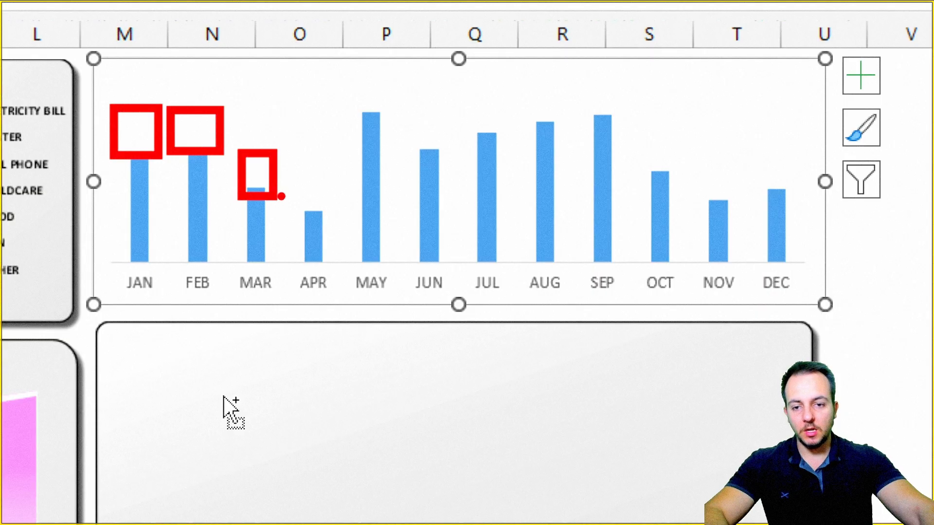
{"action": "left_click_drag", "start_coordinate": [81, 85], "coordinate": [135, 276]}
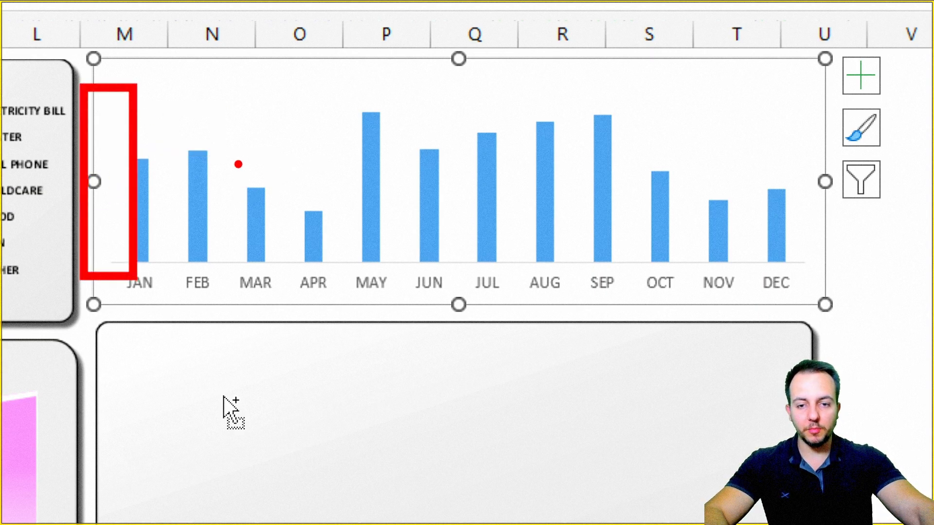
{"action": "left_click_drag", "start_coordinate": [112, 114], "coordinate": [165, 165]}
{"action": "left_click_drag", "start_coordinate": [170, 113], "coordinate": [271, 190]}
{"action": "key", "text": "Escape"}
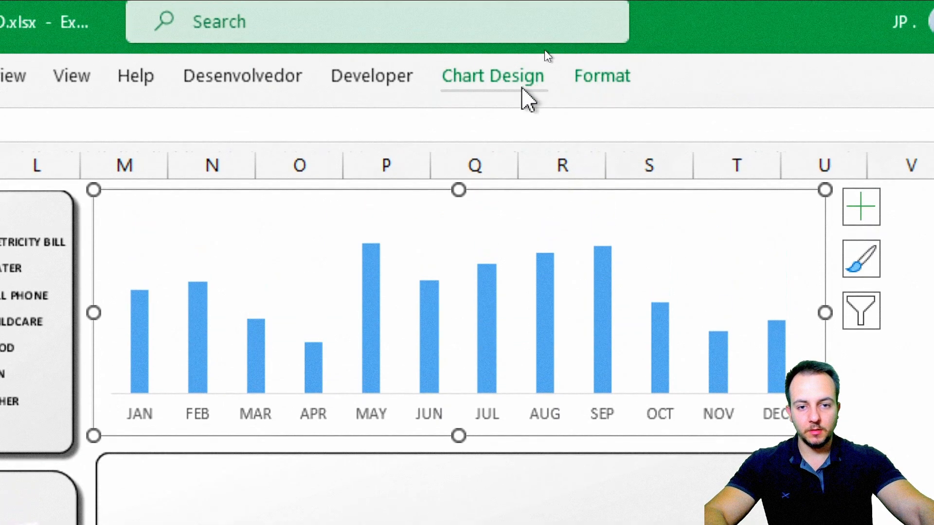
Add Outside End data labels to the columns of the monthly income chart.
{"action": "left_click", "coordinate": [520, 80]}
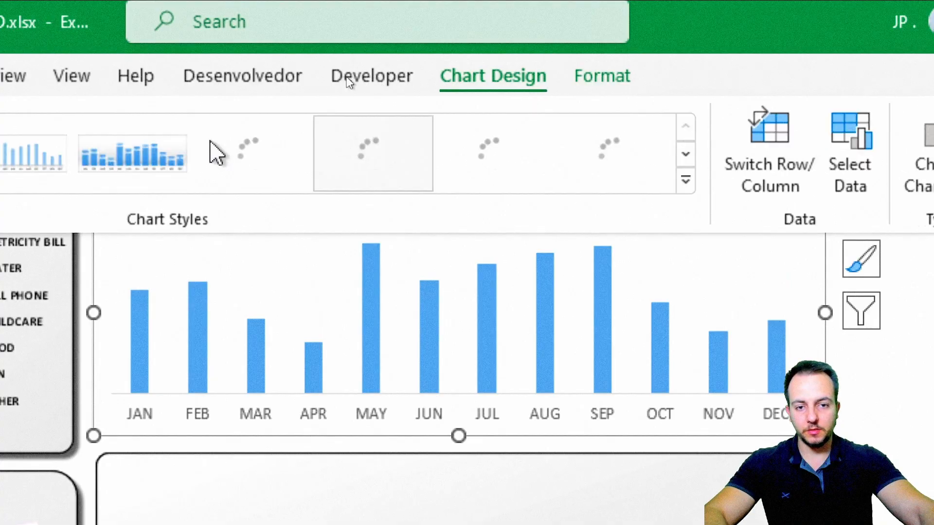
{"action": "left_click", "coordinate": [69, 160]}
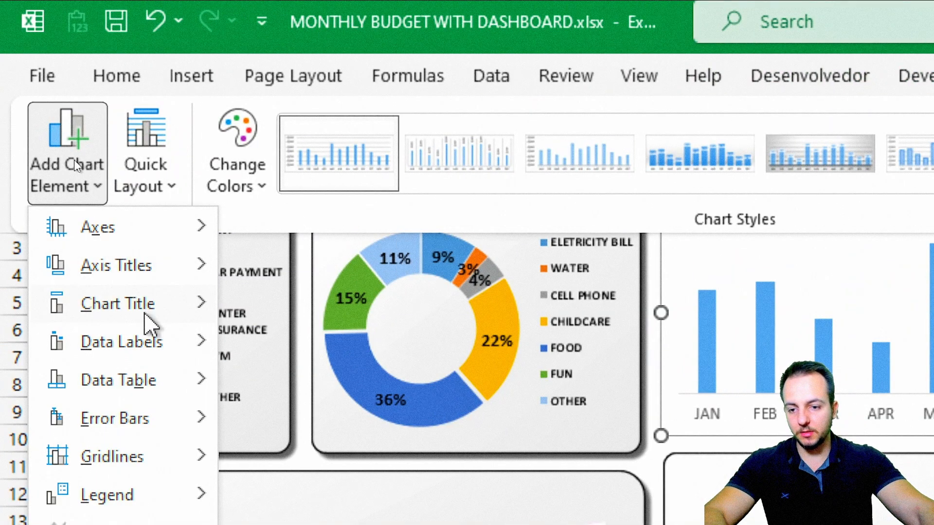
{"action": "mouse_move", "coordinate": [150, 349]}
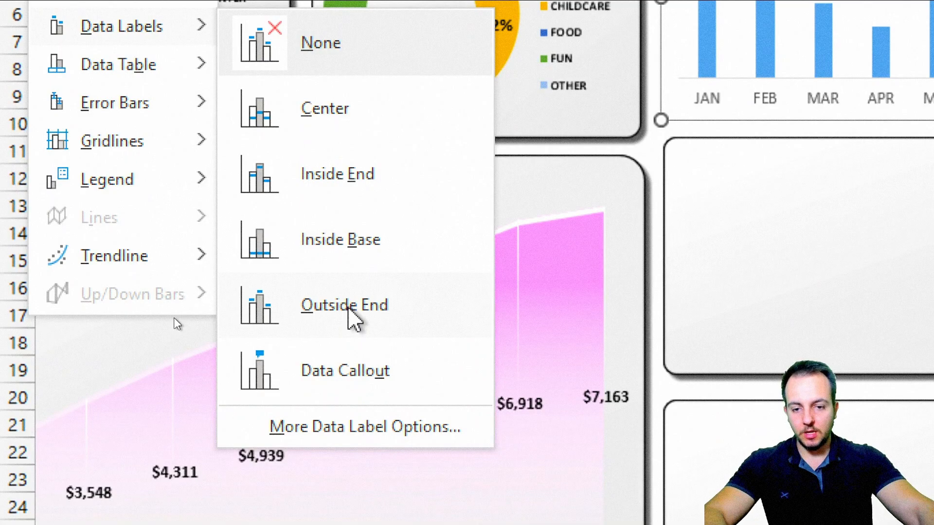
{"action": "left_click", "coordinate": [349, 440]}
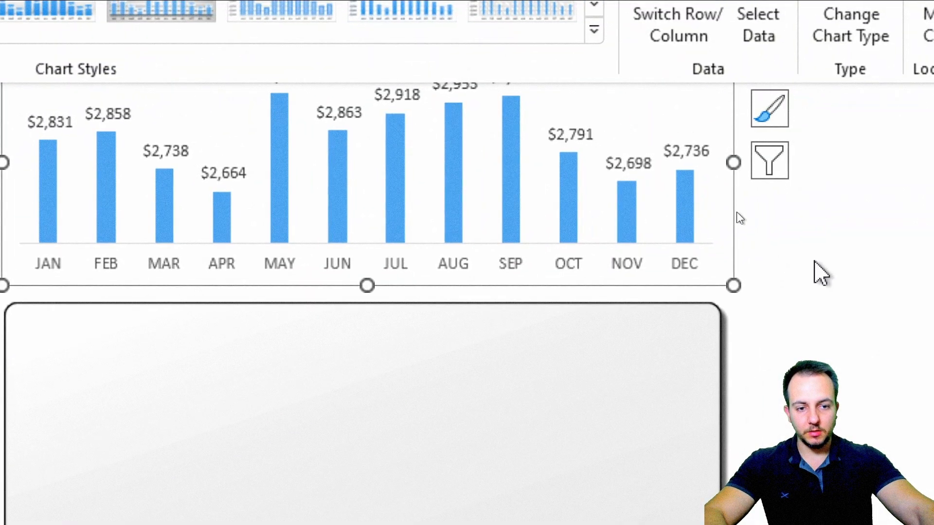
{"action": "left_click", "coordinate": [815, 263]}
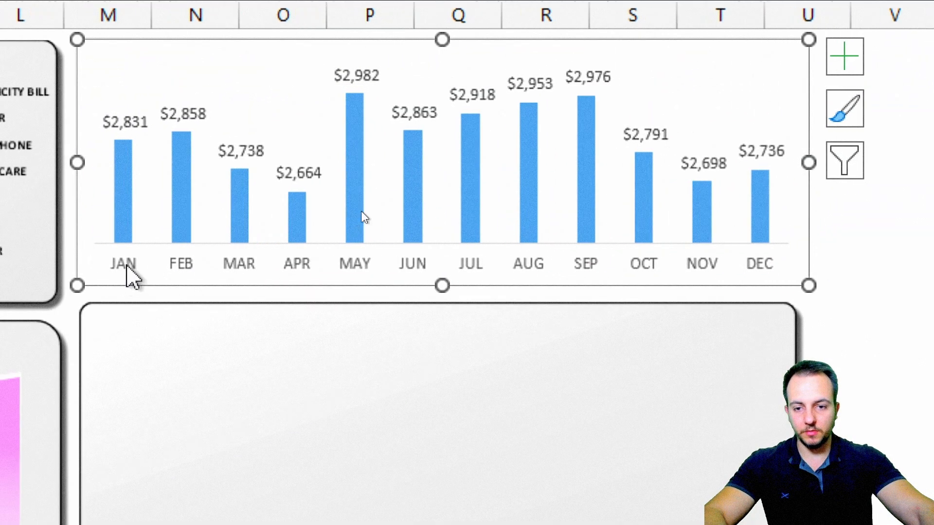
Set the gap width of the monthly income chart's columns to 75%.
{"action": "double_click", "coordinate": [181, 177]}
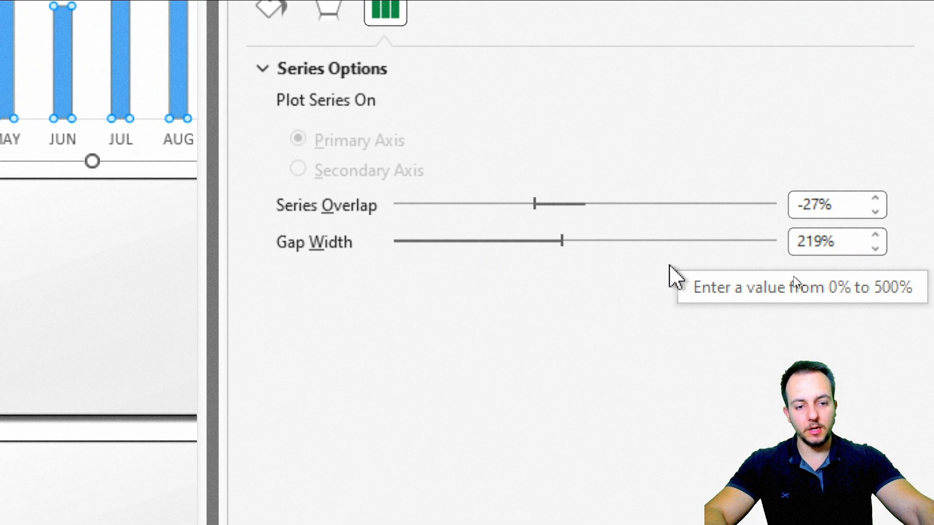
{"action": "left_click_drag", "start_coordinate": [560, 246], "coordinate": [503, 250]}
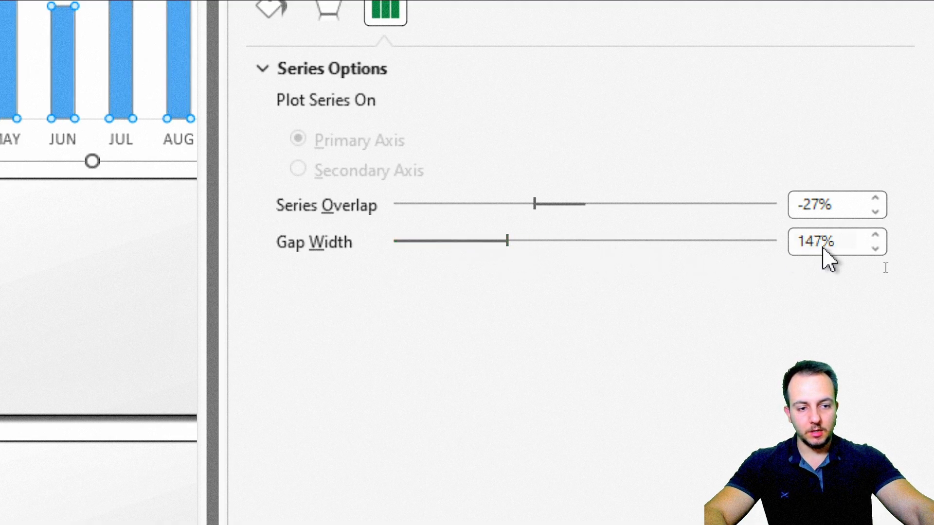
{"action": "key", "text": "Tab"}
{"action": "type", "text": "100"}
{"action": "key", "text": "Return"}
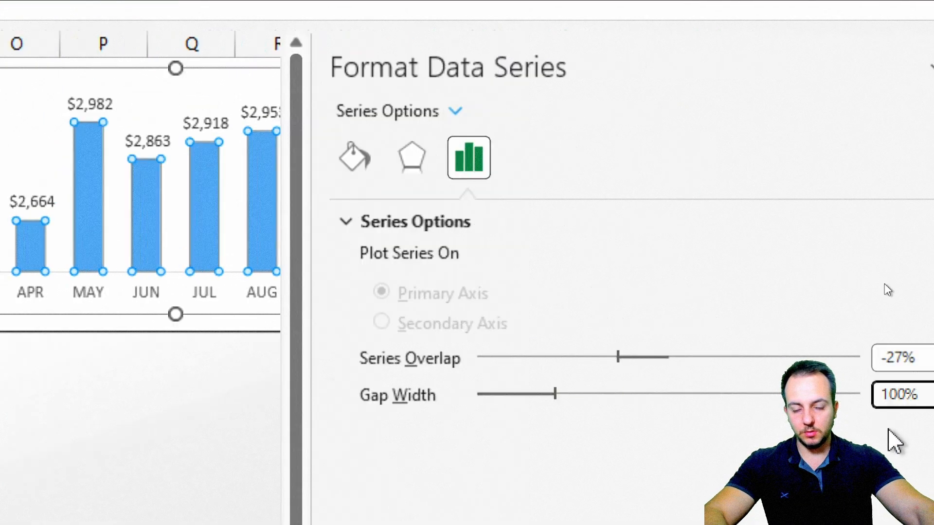
{"action": "left_click", "coordinate": [875, 329]}
{"action": "left_click_drag", "start_coordinate": [875, 329], "coordinate": [875, 329]}
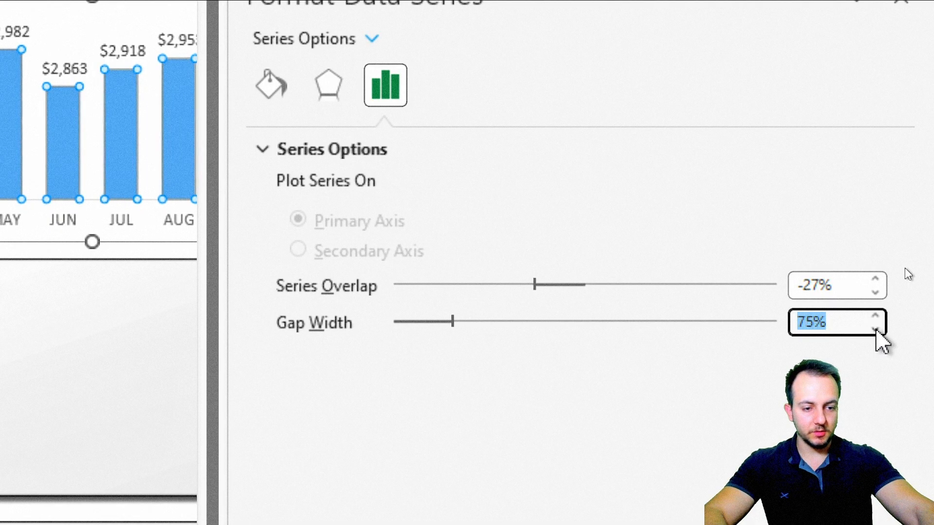
Apply an outer shadow to the income columns with 35% transparency, 2 pt blur and 4 pt distance.
{"action": "left_click", "coordinate": [318, 87]}
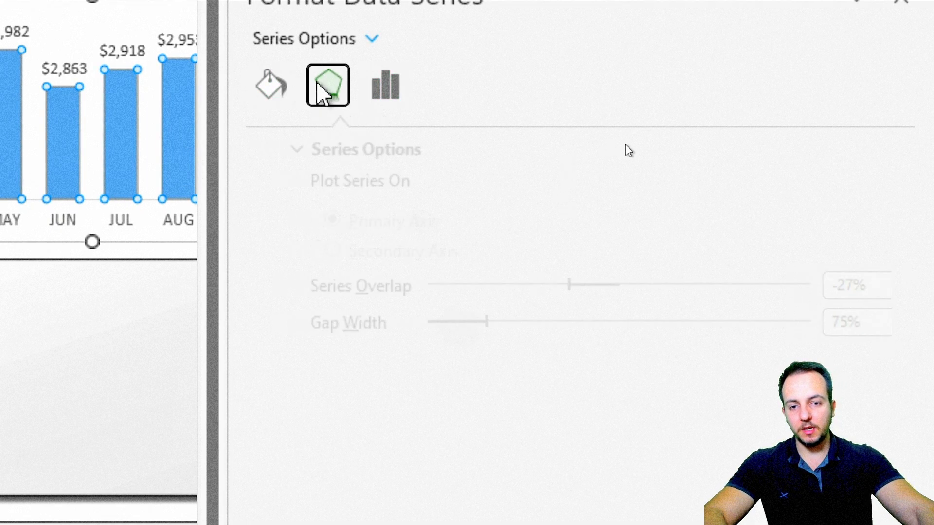
{"action": "left_click", "coordinate": [846, 192]}
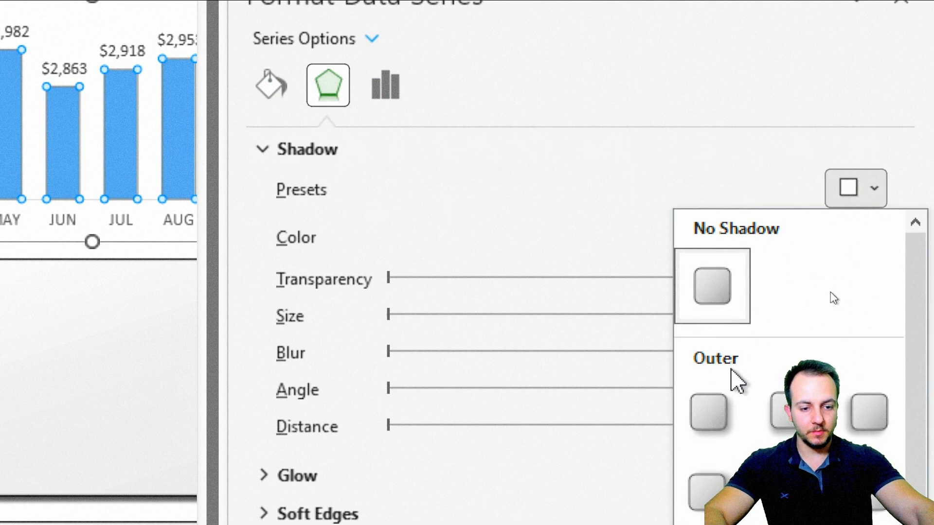
{"action": "left_click", "coordinate": [712, 413]}
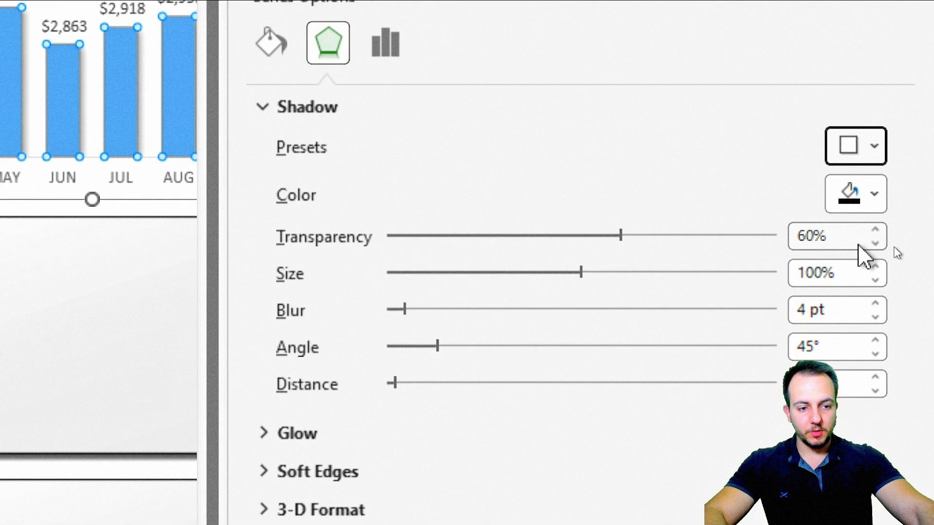
{"action": "left_click_drag", "start_coordinate": [835, 237], "coordinate": [710, 227]}
{"action": "type", "text": "35"}
{"action": "key", "text": "Return"}
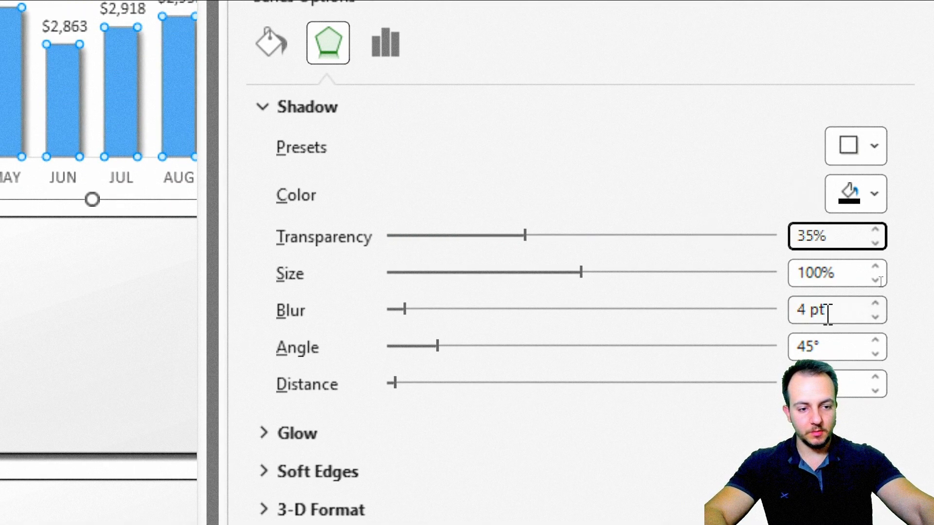
{"action": "left_click", "coordinate": [875, 317]}
{"action": "left_click", "coordinate": [874, 317]}
{"action": "left_click", "coordinate": [875, 378]}
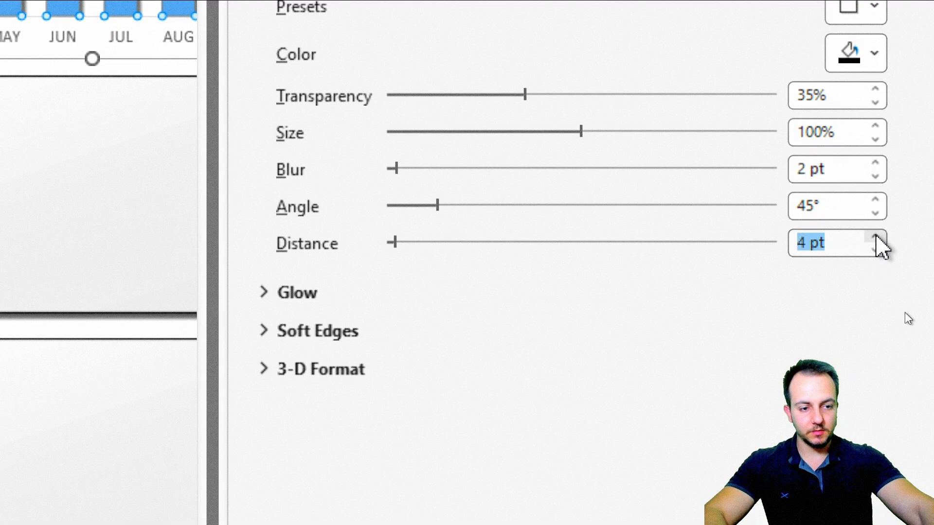
Fill the income columns with the lightest green preset gradient.
{"action": "left_click", "coordinate": [262, 53]}
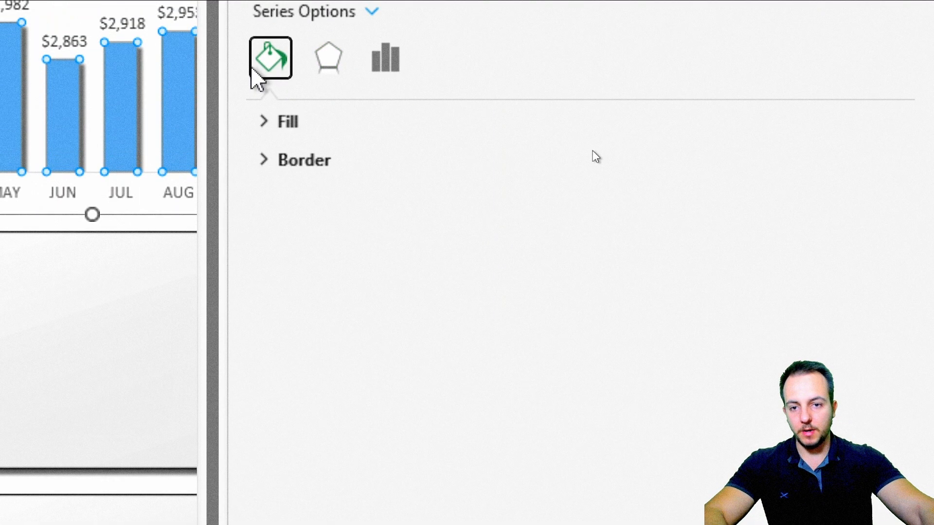
{"action": "left_click", "coordinate": [265, 124]}
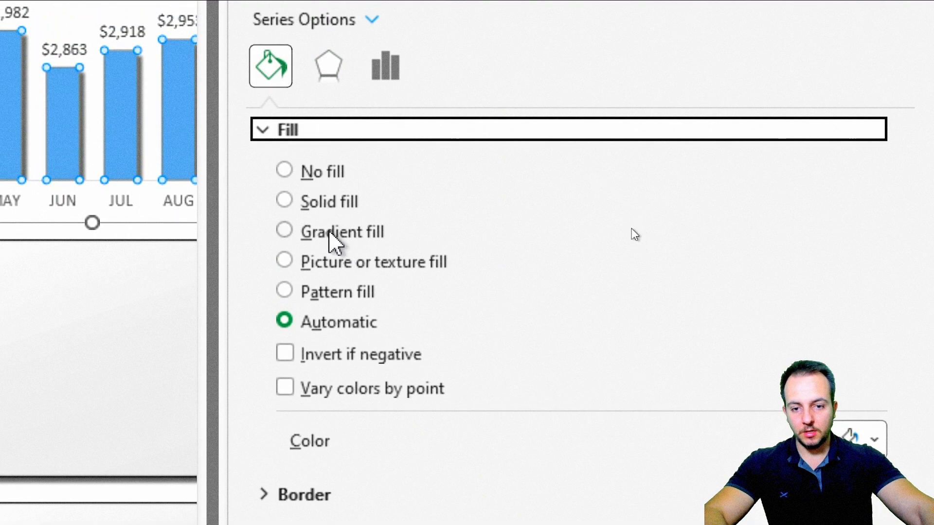
{"action": "left_click", "coordinate": [329, 234]}
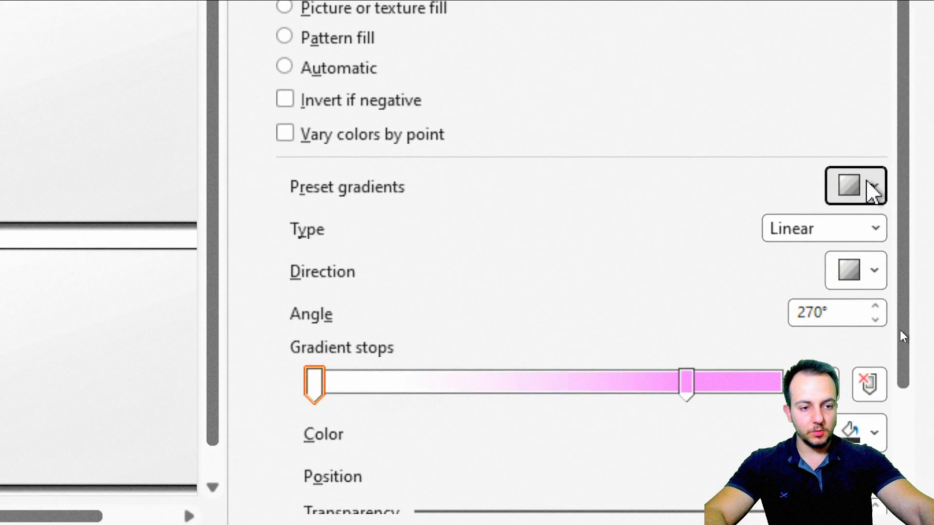
{"action": "left_click", "coordinate": [871, 190]}
{"action": "left_click", "coordinate": [896, 246]}
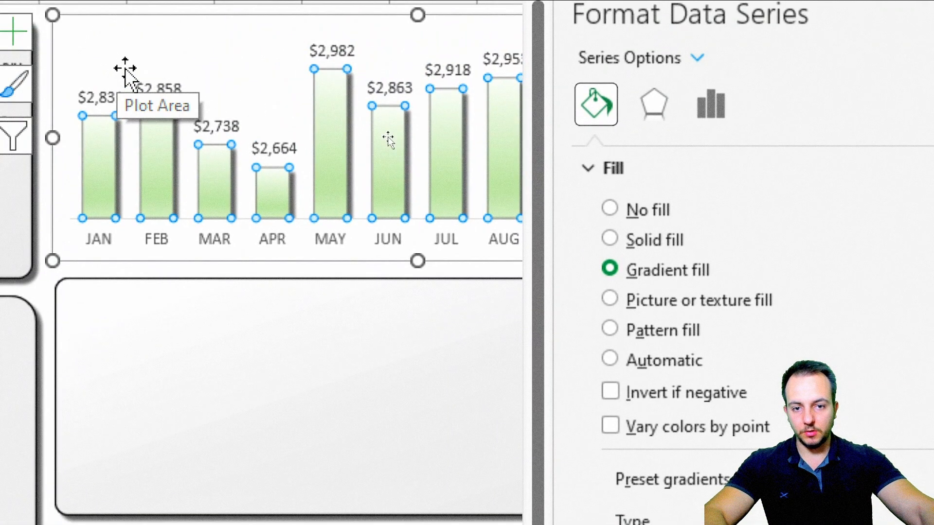
{"action": "left_click", "coordinate": [523, 102]}
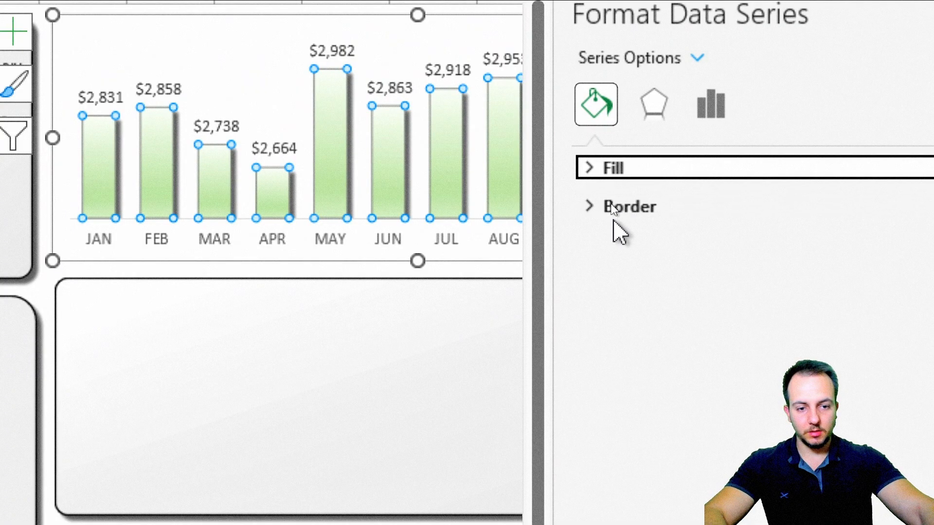
Give the income columns a gradient line border using the darkest green preset, and increase the border width above 0.75 pt.
{"action": "left_click", "coordinate": [613, 209]}
{"action": "left_click", "coordinate": [683, 309]}
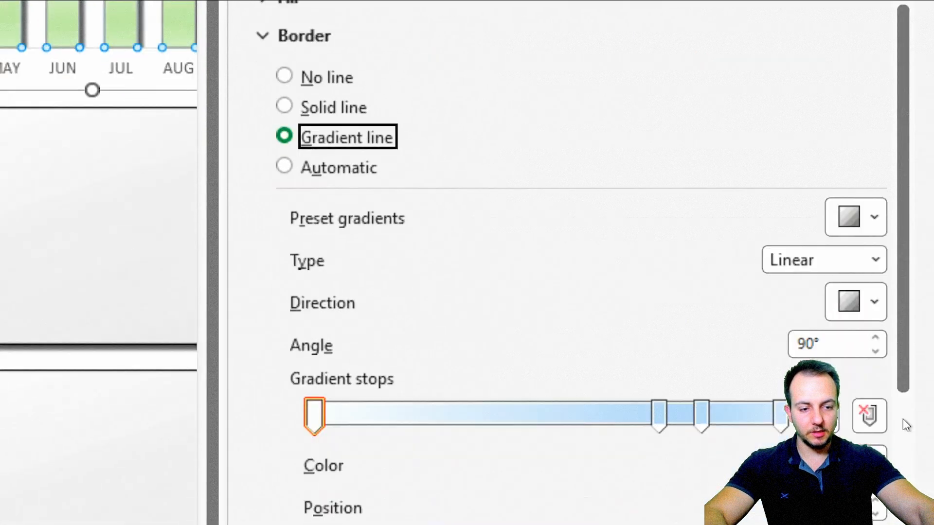
{"action": "left_click", "coordinate": [872, 247]}
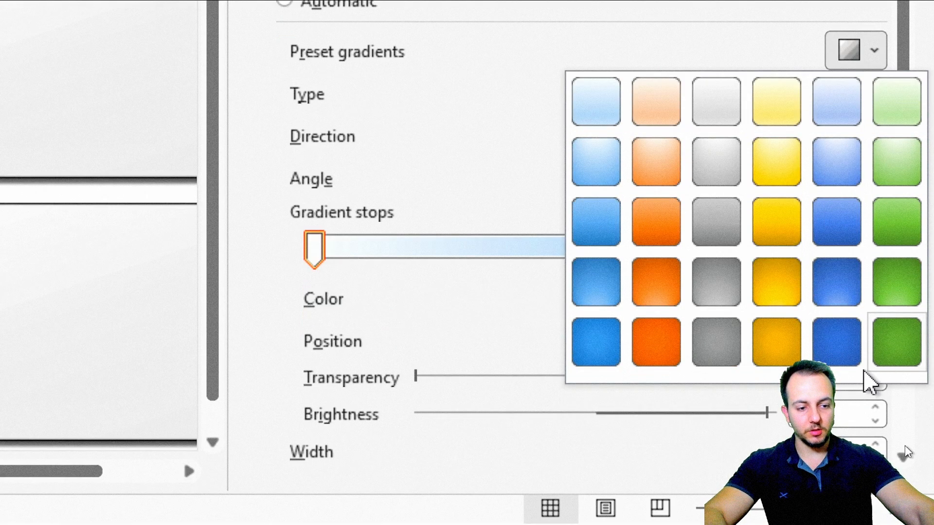
{"action": "left_click", "coordinate": [895, 419]}
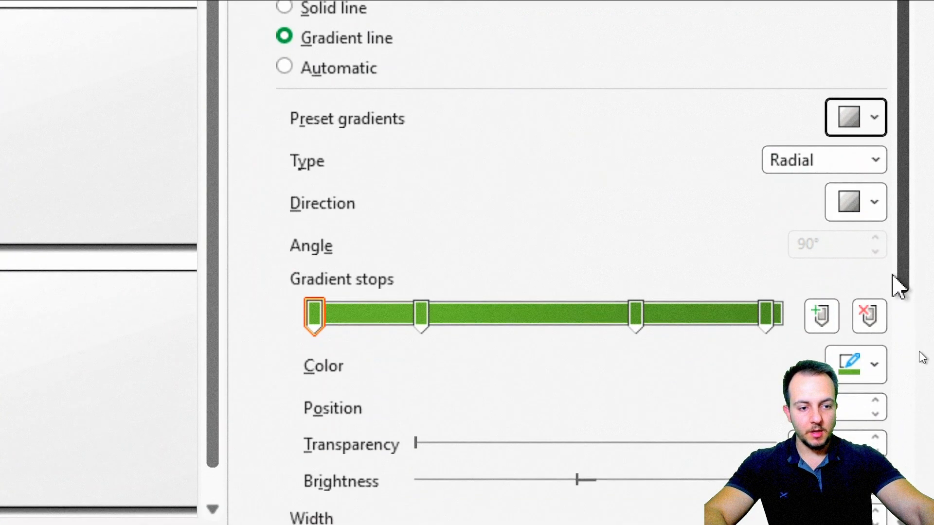
{"action": "scroll", "coordinate": [900, 240], "scroll_direction": "down", "scroll_amount": 5}
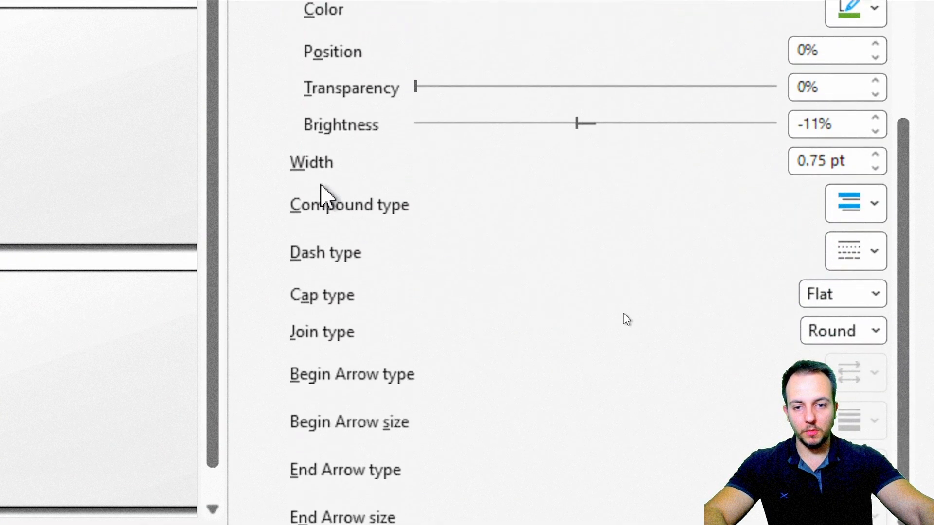
{"action": "left_click", "coordinate": [874, 157]}
{"action": "left_click", "coordinate": [874, 156]}
{"action": "left_click", "coordinate": [874, 156]}
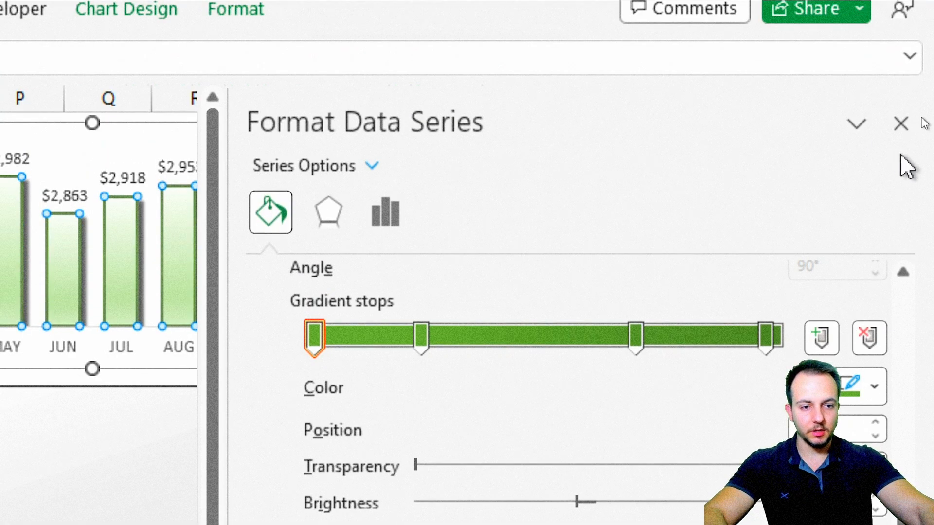
{"action": "left_click", "coordinate": [901, 125]}
Try showing a legend on the monthly income chart.
{"action": "left_click", "coordinate": [714, 109]}
{"action": "left_click", "coordinate": [774, 223]}
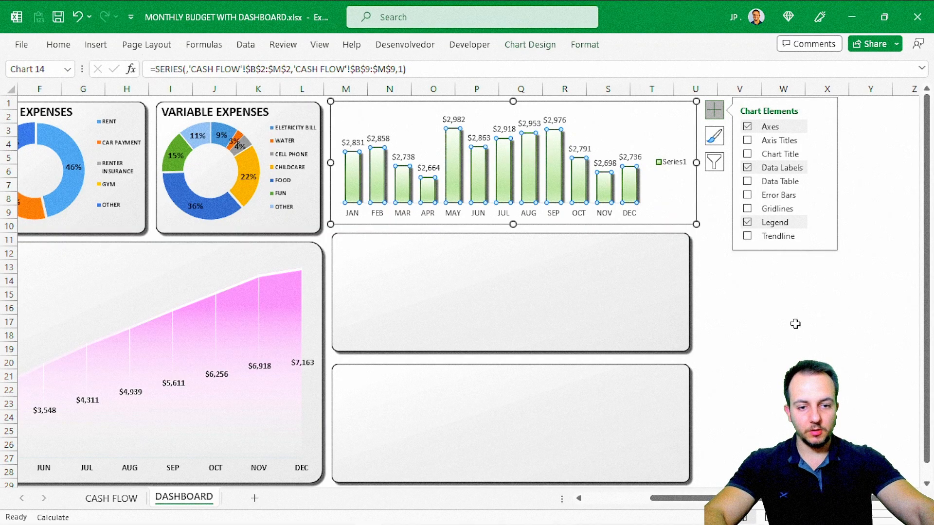
{"action": "left_click", "coordinate": [797, 320]}
{"action": "key", "text": "ctrl+z"}
Make the data labels and month labels of the income chart bold and black.
{"action": "left_click", "coordinate": [773, 278]}
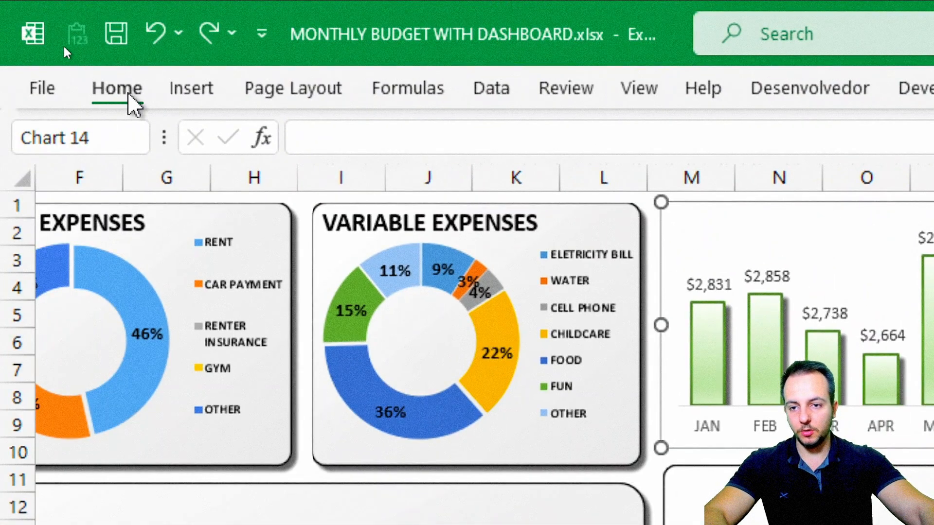
{"action": "left_click", "coordinate": [115, 90]}
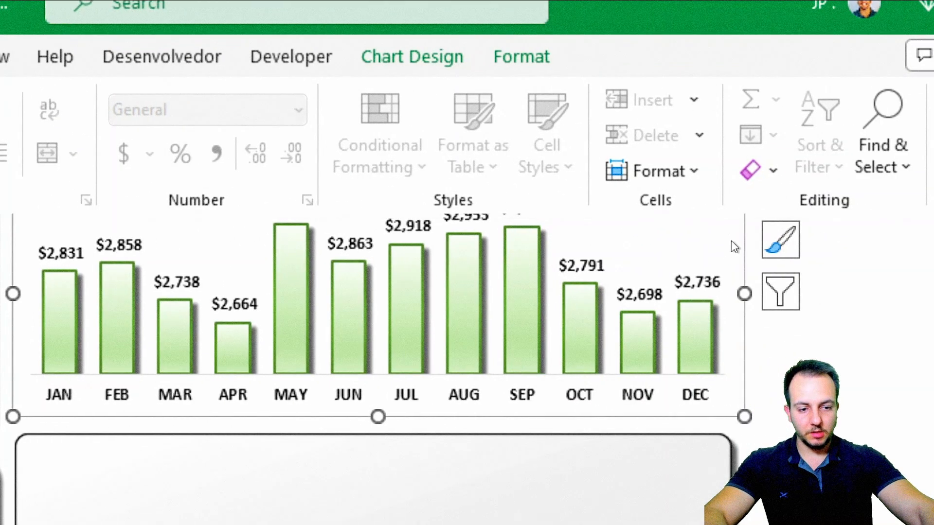
{"action": "left_click", "coordinate": [866, 254]}
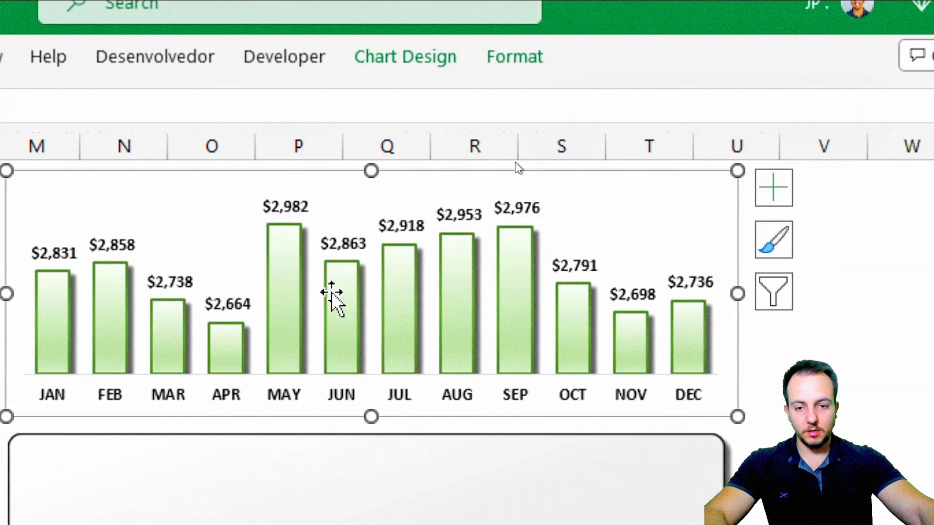
Remove the outline and background fill from the income chart so the panel behind it shows through.
{"action": "left_click", "coordinate": [593, 62]}
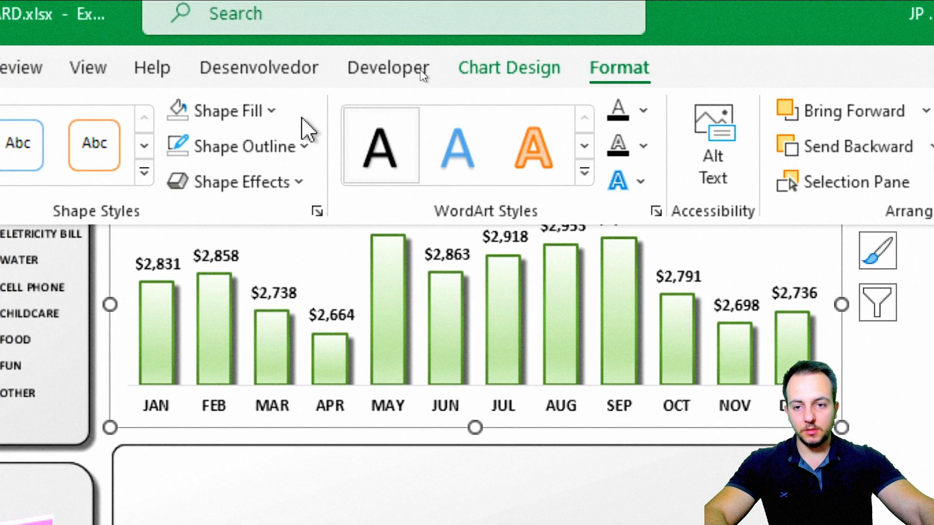
{"action": "left_click", "coordinate": [291, 146]}
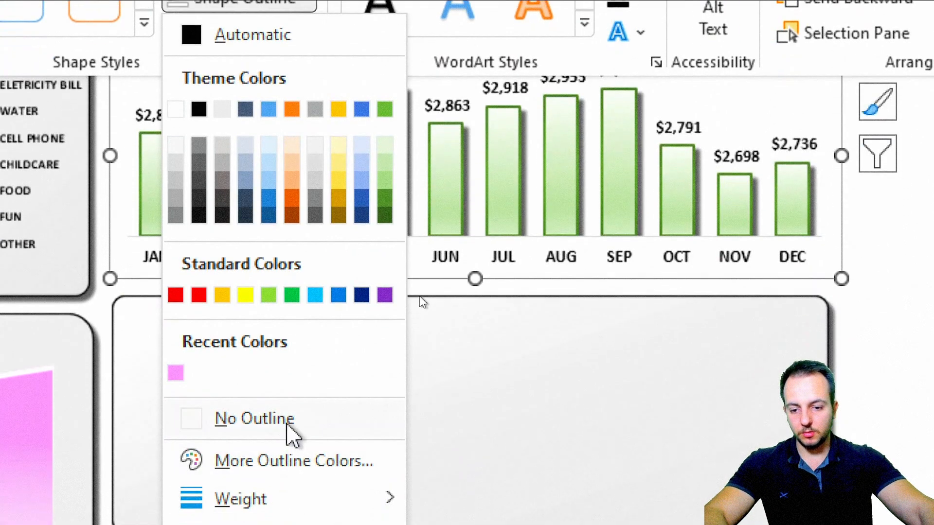
{"action": "left_click", "coordinate": [287, 421]}
{"action": "left_click", "coordinate": [229, 58]}
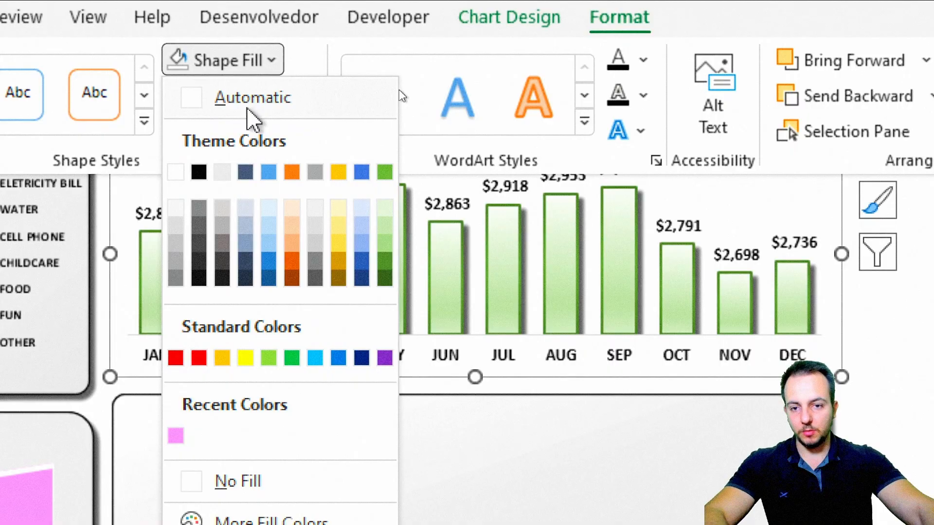
{"action": "left_click", "coordinate": [258, 419]}
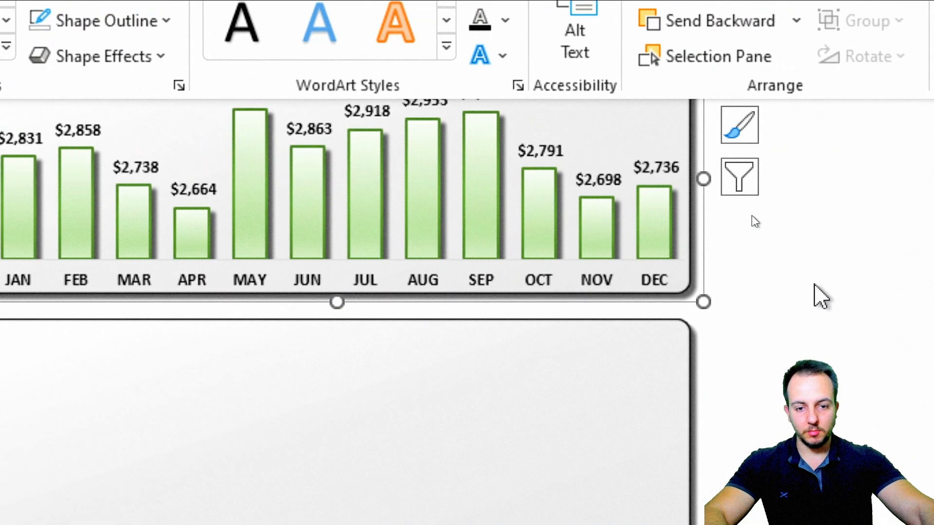
{"action": "left_click", "coordinate": [922, 285]}
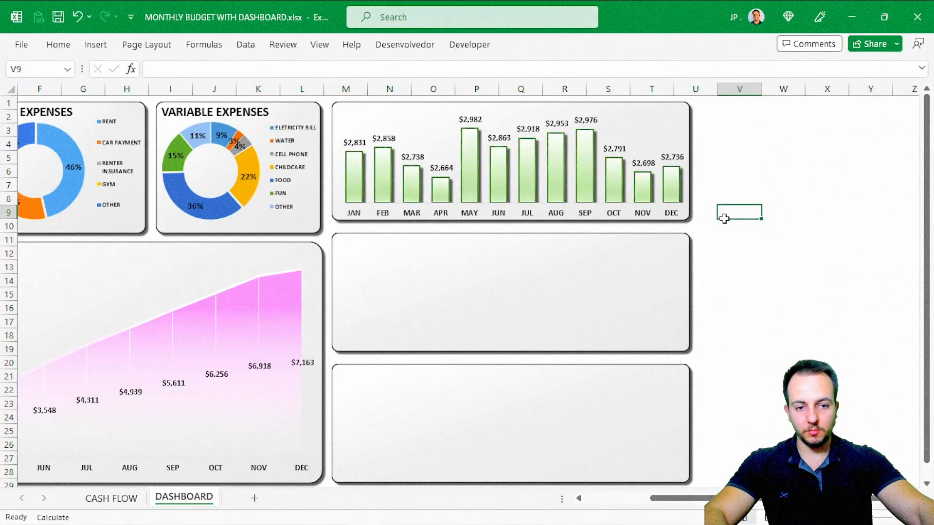
Copy the BALANCE BY MONTH title box to the top of the income chart panel and change its text to INCOME BY MONTH.
{"action": "scroll", "coordinate": [482, 316], "scroll_direction": "left", "scroll_amount": 3}
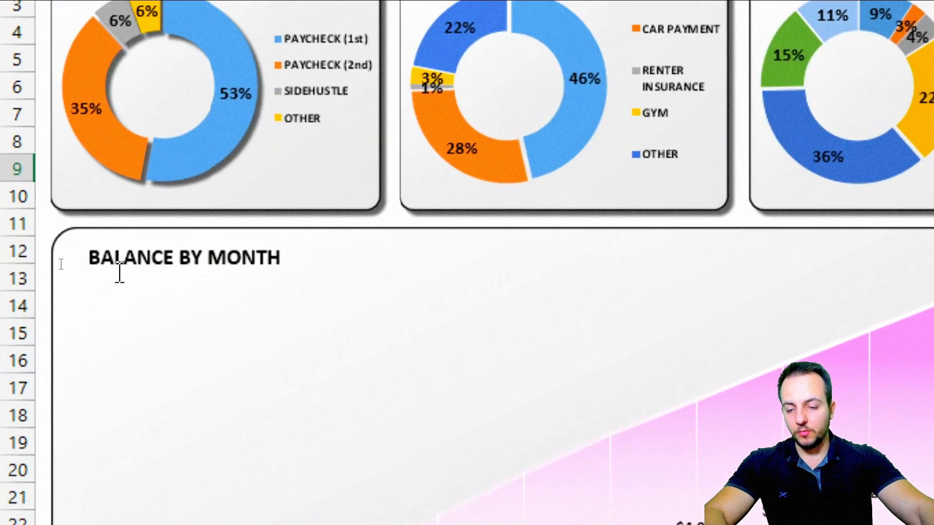
{"action": "left_click", "coordinate": [62, 259]}
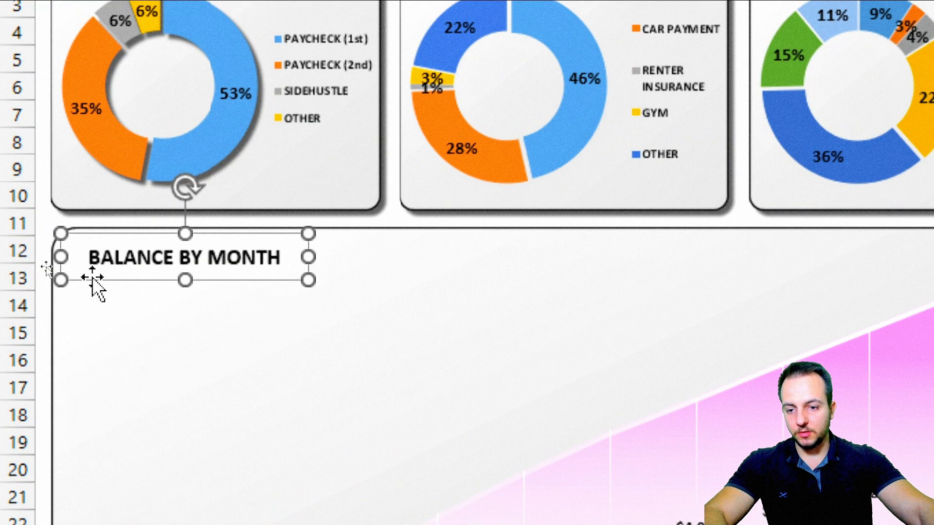
{"action": "left_click_drag", "start_coordinate": [240, 282], "coordinate": [389, 117]}
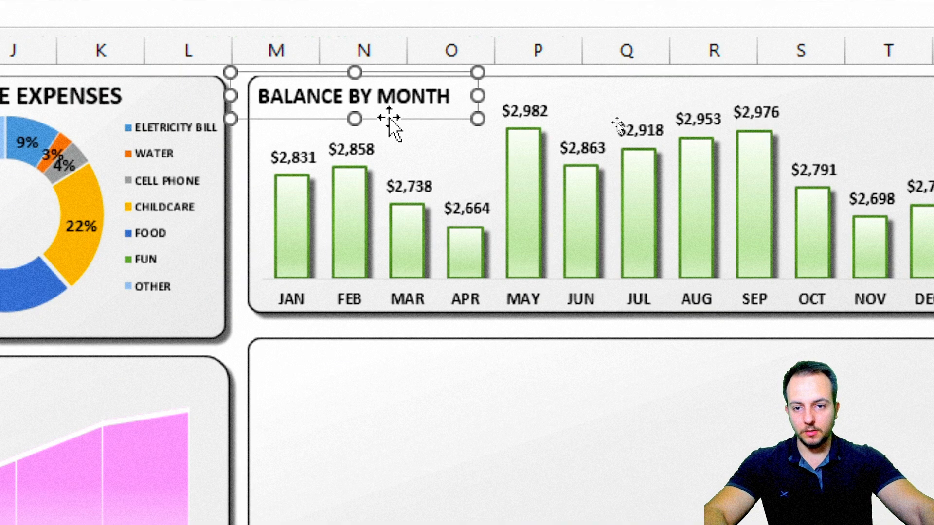
{"action": "double_click", "coordinate": [306, 97]}
{"action": "type", "text": "INCOME"}
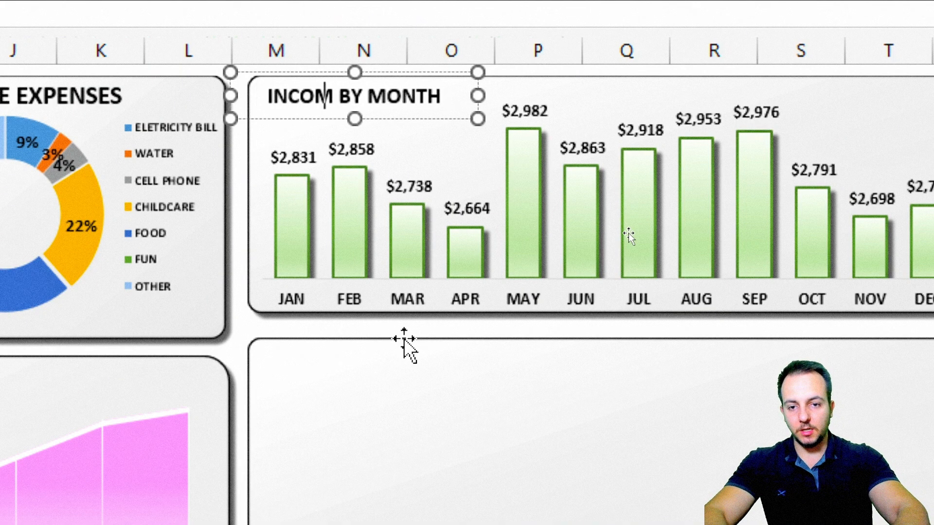
{"action": "left_click", "coordinate": [406, 317]}
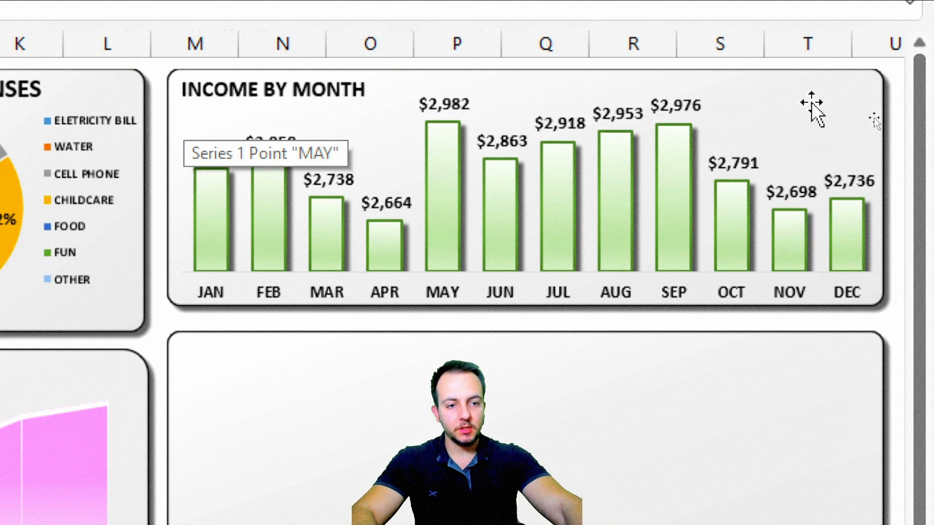
Duplicate the income column chart straight down into the empty panel directly below it.
{"action": "left_click", "coordinate": [847, 75]}
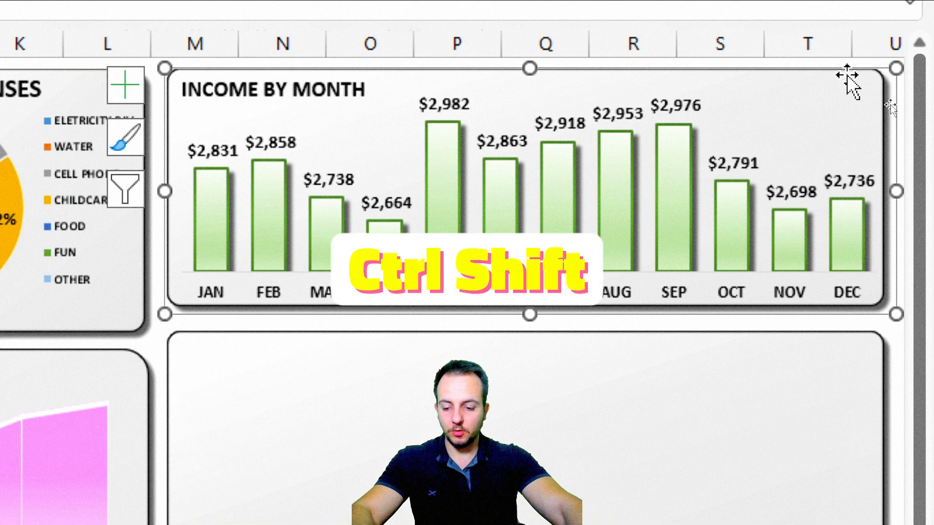
{"action": "left_click_drag", "start_coordinate": [846, 86], "coordinate": [854, 360]}
{"action": "scroll", "coordinate": [733, 463], "scroll_direction": "down", "scroll_amount": 5}
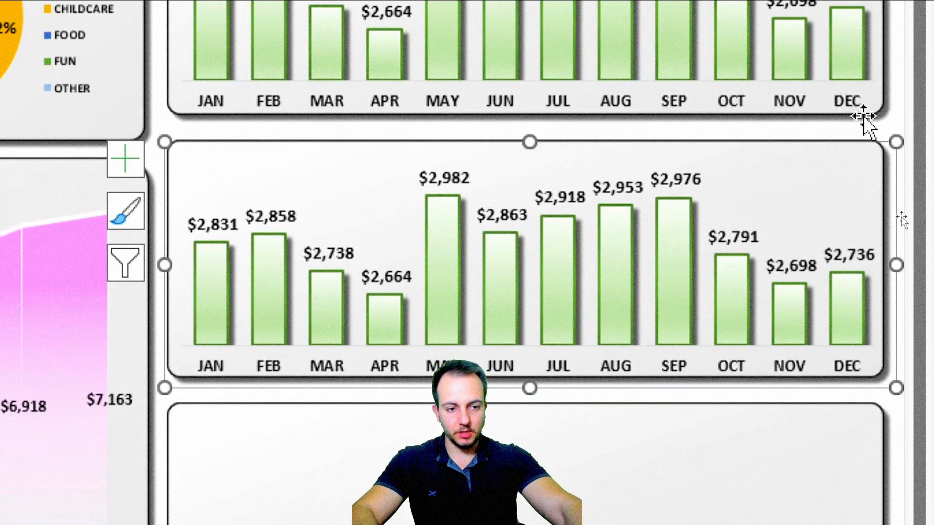
Duplicate the column chart into the lowest panel and copy the INCOME BY MONTH title box to the two lower panels.
{"action": "left_click_drag", "start_coordinate": [844, 152], "coordinate": [844, 418]}
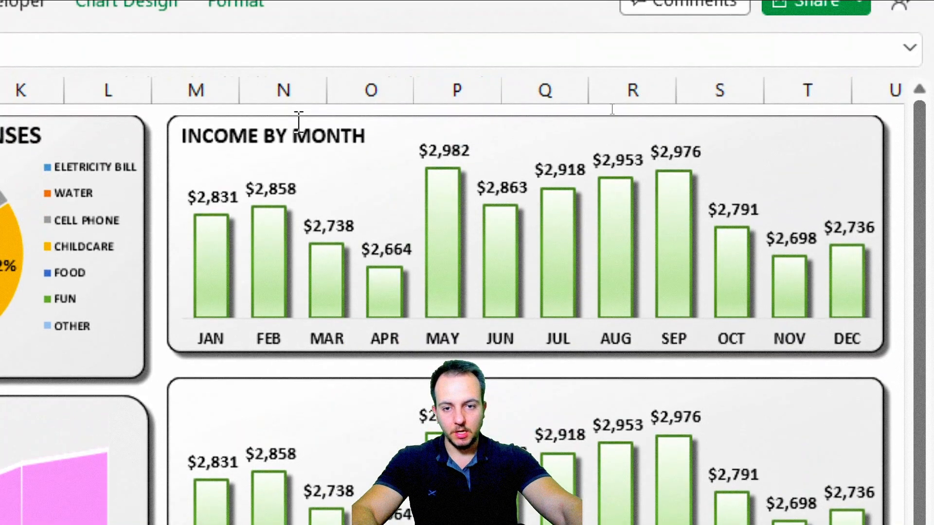
{"action": "left_click", "coordinate": [287, 136]}
{"action": "left_click_drag", "start_coordinate": [303, 157], "coordinate": [301, 428]}
{"action": "left_click", "coordinate": [227, 140]}
Change the middle chart's title to FIXED EXPENSES BY MONTH and widen its text box so it fits on one line.
{"action": "double_click", "coordinate": [216, 163]}
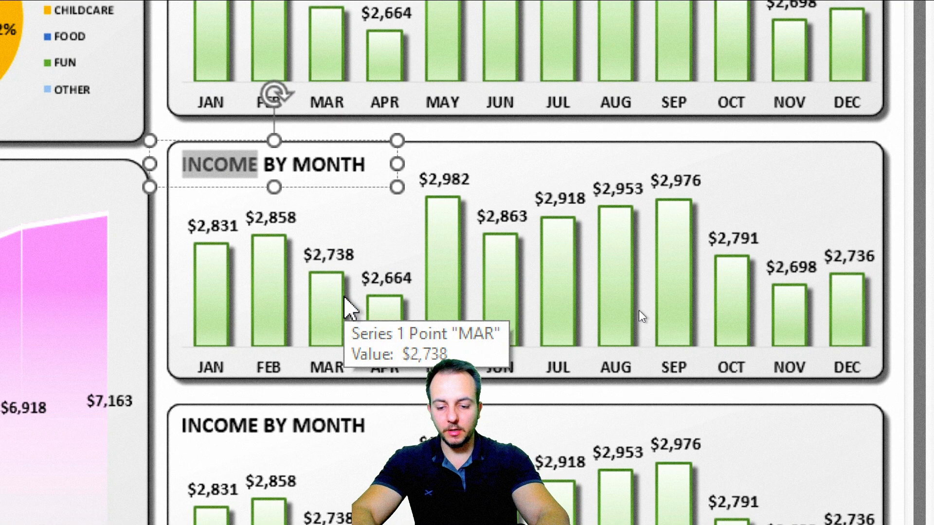
{"action": "type", "text": "FIXE"}
{"action": "type", "text": "D ES"}
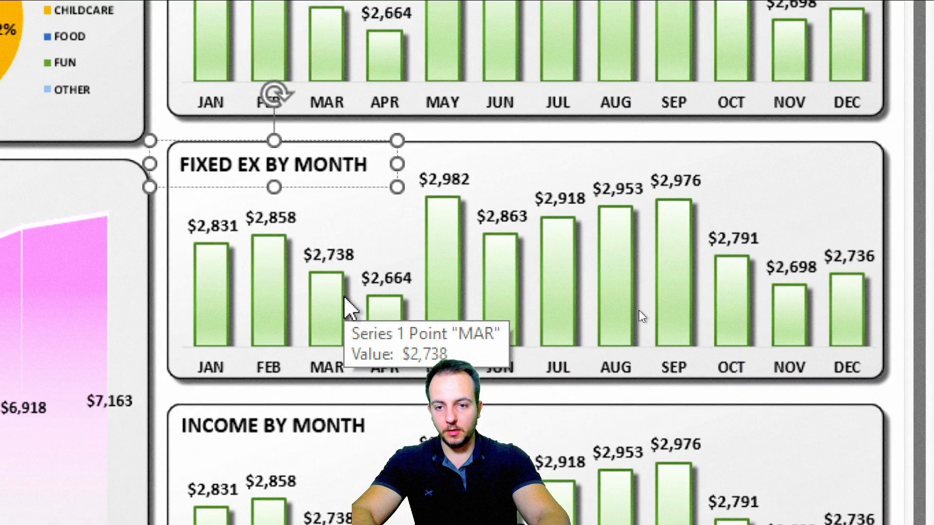
{"action": "type", "text": "PENSES"}
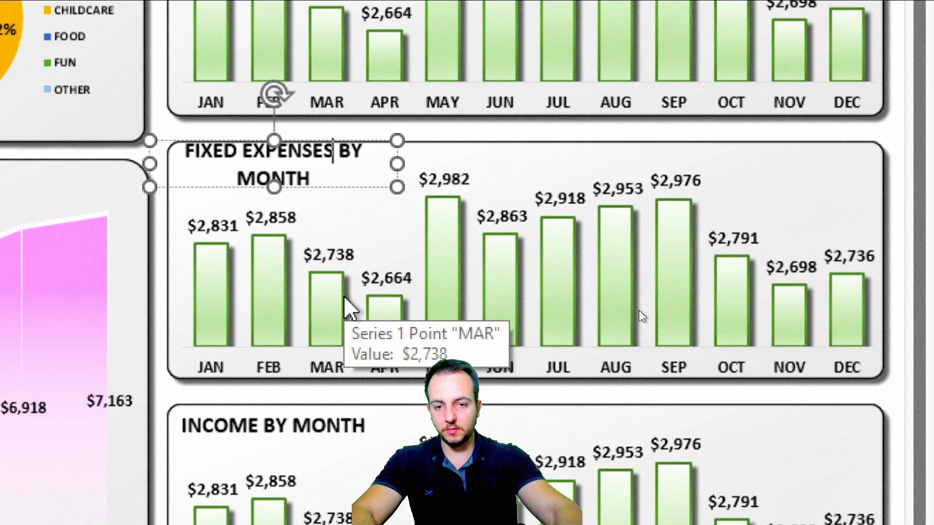
{"action": "left_click_drag", "start_coordinate": [397, 164], "coordinate": [467, 158]}
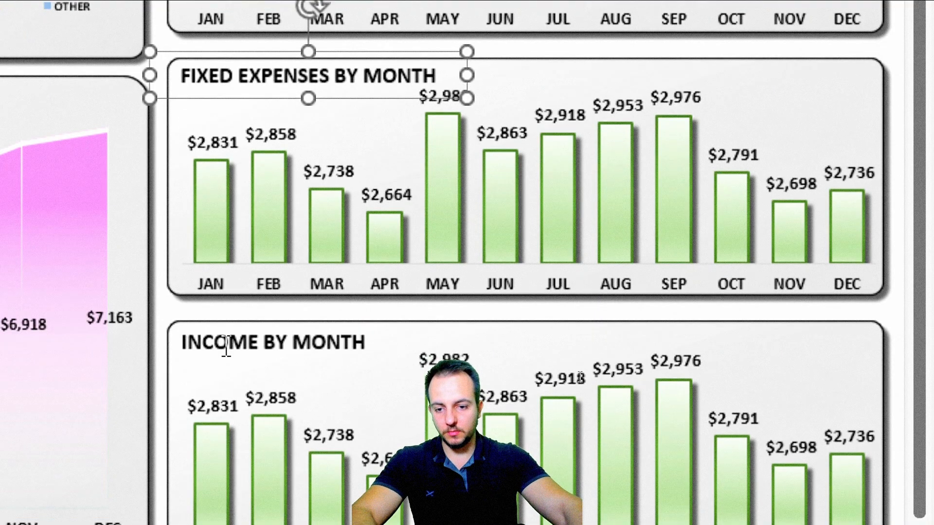
Change the lowest chart's title to VARIABLE EXPENSES BY MONTH, widen its text box to one line and nudge it into alignment.
{"action": "double_click", "coordinate": [226, 343]}
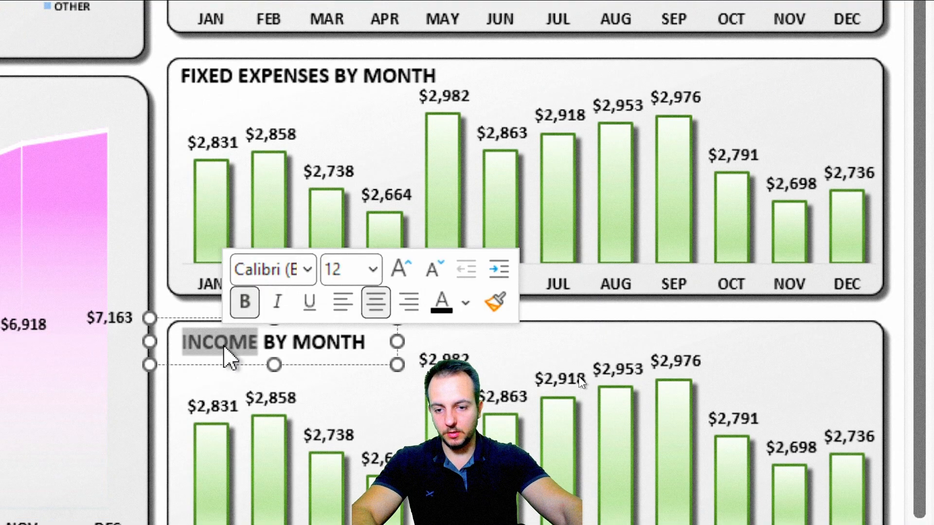
{"action": "type", "text": "VARIABLE "}
{"action": "type", "text": "EXPENSES"}
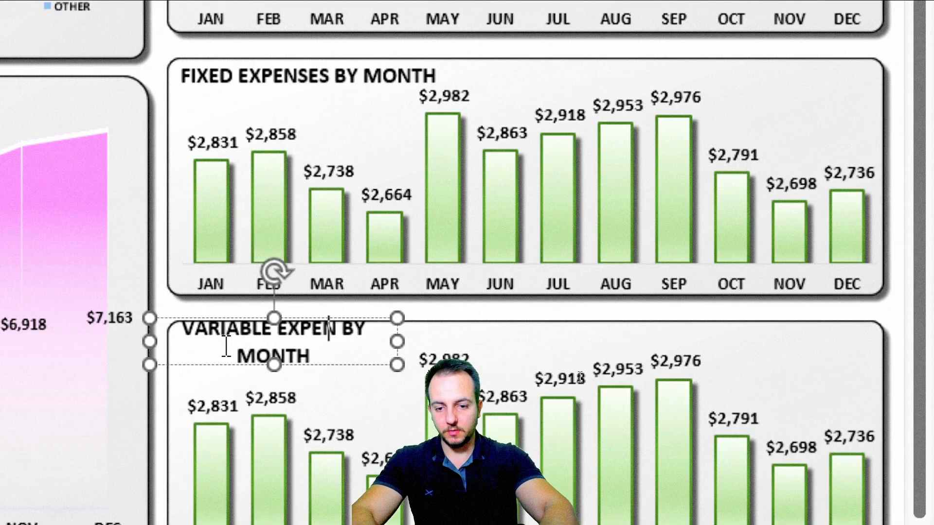
{"action": "left_click_drag", "start_coordinate": [395, 340], "coordinate": [478, 339]}
{"action": "key", "text": "Up"}
{"action": "key", "text": "Up"}
{"action": "key", "text": "Right"}
{"action": "key", "text": "Down"}
{"action": "key", "text": "Down"}
{"action": "key", "text": "Right"}
{"action": "key", "text": "Escape"}
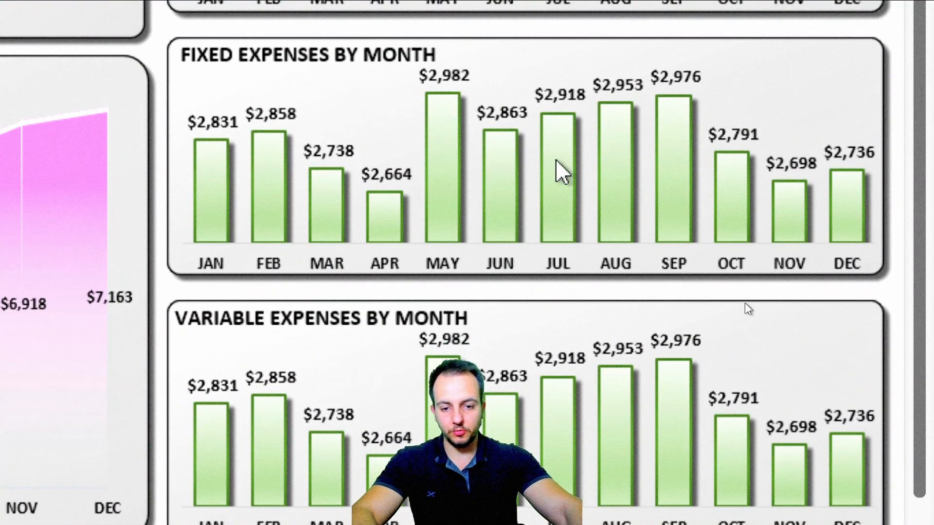
Point the middle chart's series values to the fixed expenses totals in 'CASH FLOW'!$B$17:$M$17.
{"action": "right_click", "coordinate": [675, 124]}
{"action": "left_click", "coordinate": [554, 262]}
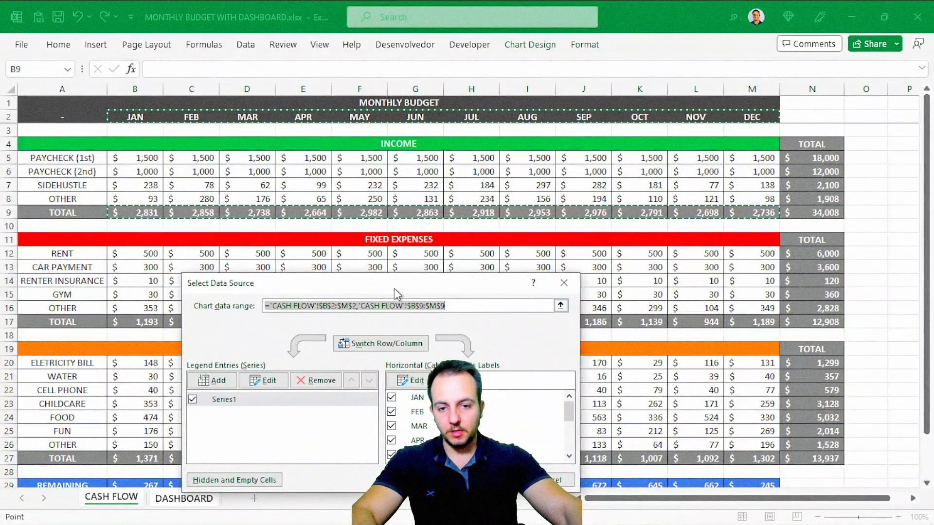
{"action": "left_click_drag", "start_coordinate": [386, 285], "coordinate": [341, 249]}
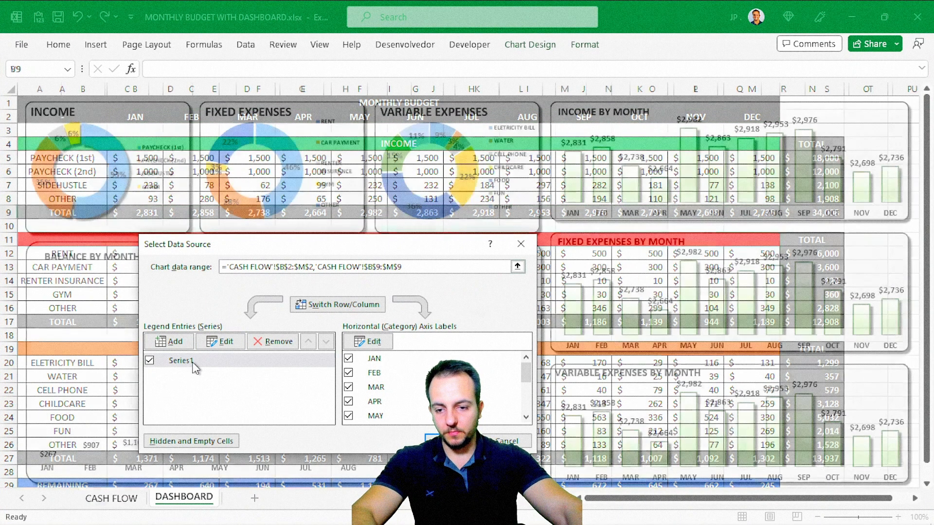
{"action": "left_click", "coordinate": [192, 362]}
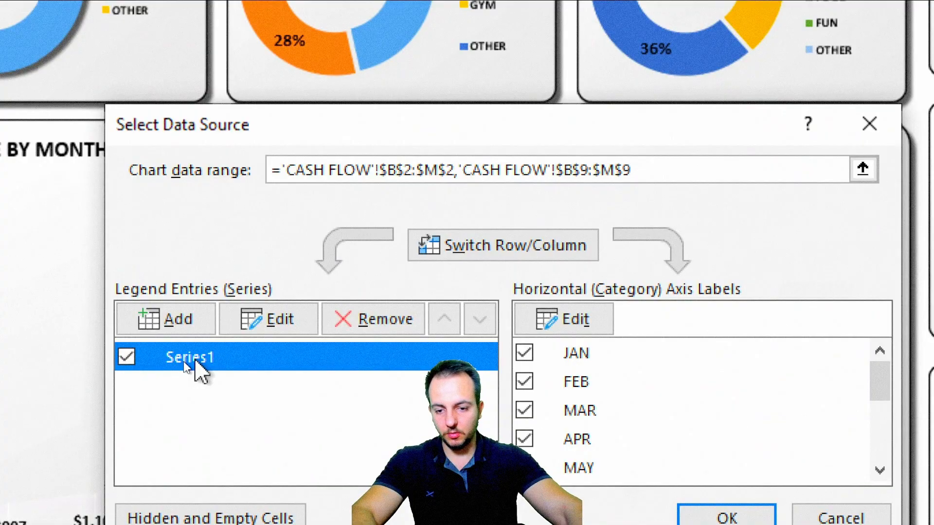
{"action": "left_click", "coordinate": [281, 322]}
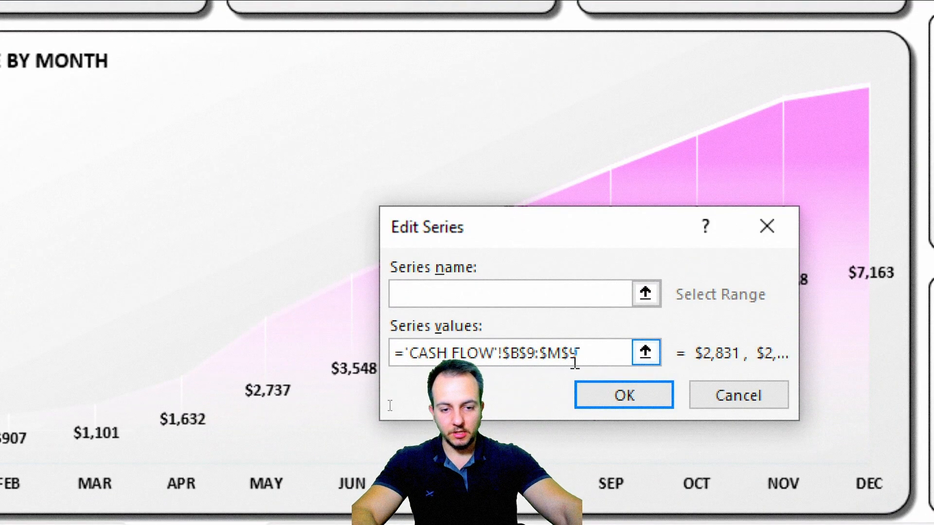
{"action": "left_click", "coordinate": [646, 351]}
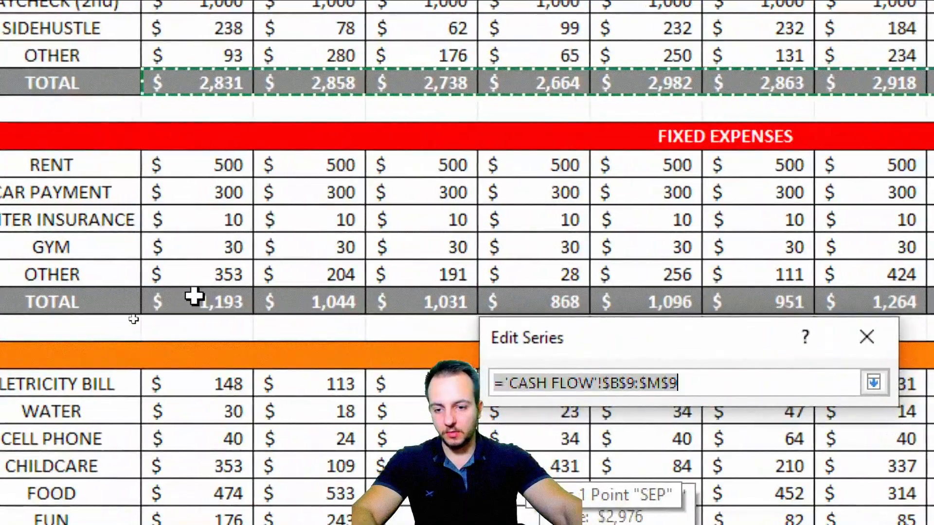
{"action": "left_click_drag", "start_coordinate": [149, 307], "coordinate": [933, 314]}
{"action": "left_click_drag", "start_coordinate": [813, 311], "coordinate": [764, 298]}
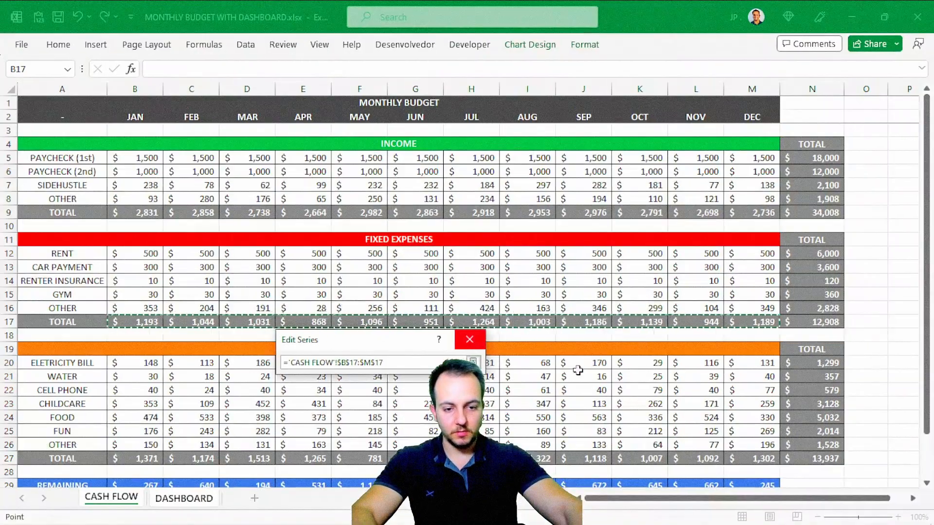
{"action": "left_click", "coordinate": [472, 363]}
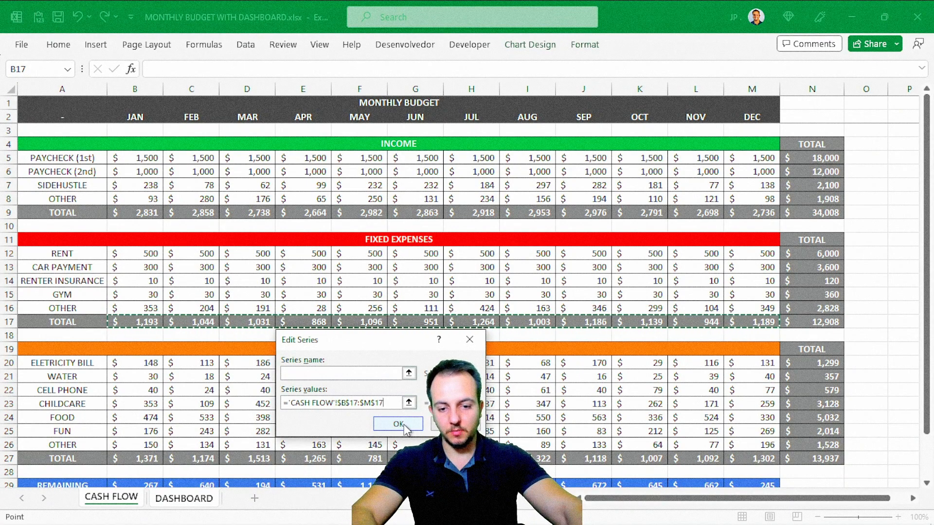
{"action": "left_click", "coordinate": [421, 428]}
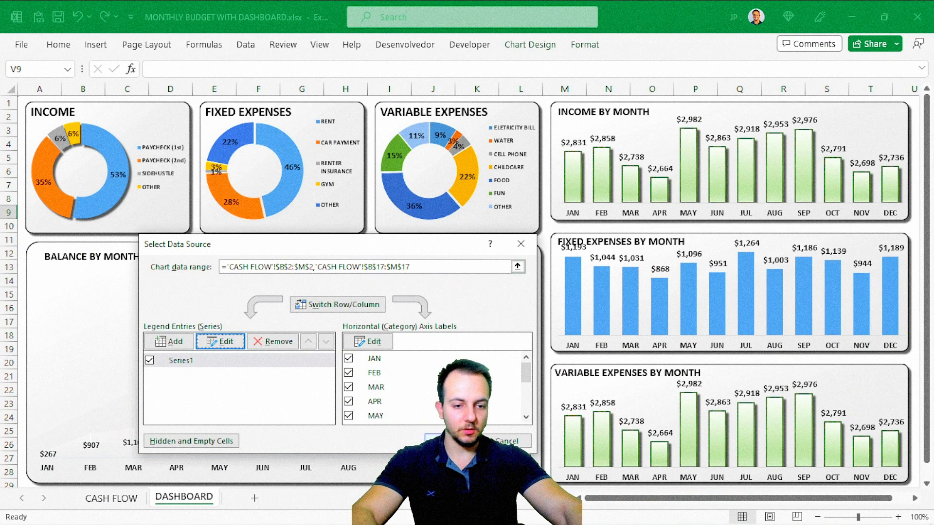
{"action": "left_click", "coordinate": [452, 441]}
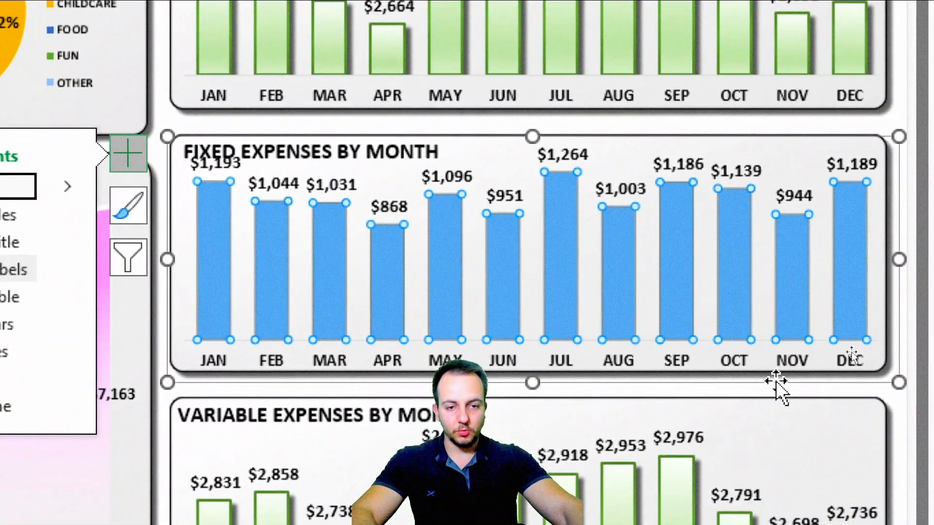
Lower the upper edge of the plot area in the fixed expenses and income charts to leave space below their titles.
{"action": "left_click", "coordinate": [578, 217]}
{"action": "left_click", "coordinate": [705, 264]}
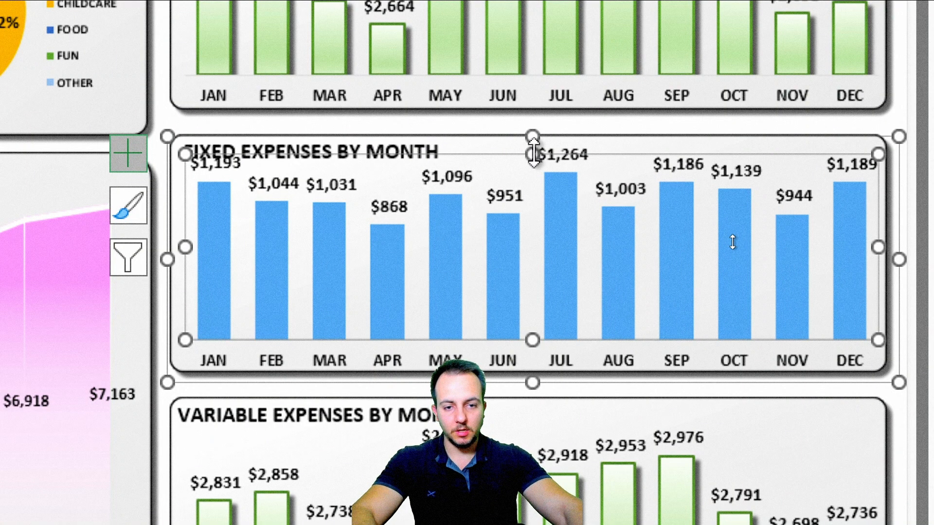
{"action": "left_click_drag", "start_coordinate": [533, 154], "coordinate": [533, 176]}
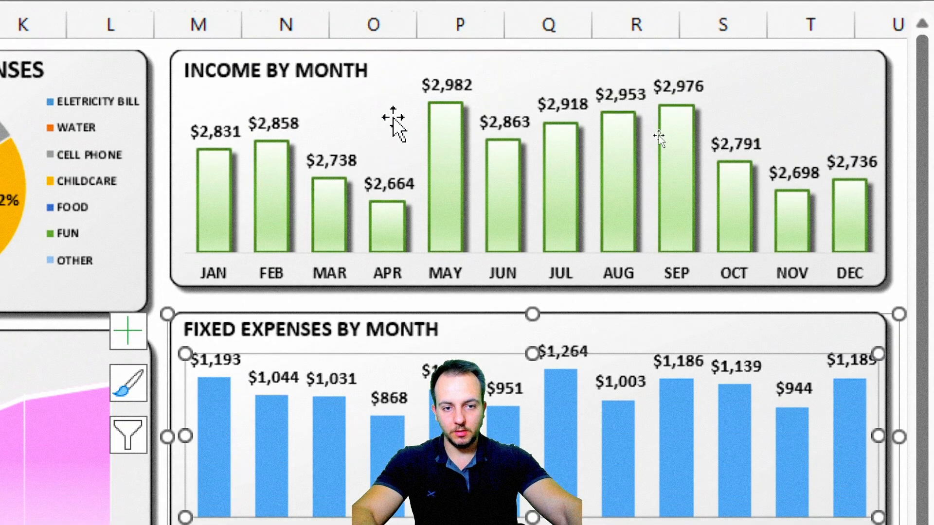
{"action": "left_click", "coordinate": [479, 87]}
{"action": "left_click_drag", "start_coordinate": [533, 69], "coordinate": [483, 83]}
{"action": "key", "text": "Escape"}
{"action": "key", "text": "Escape"}
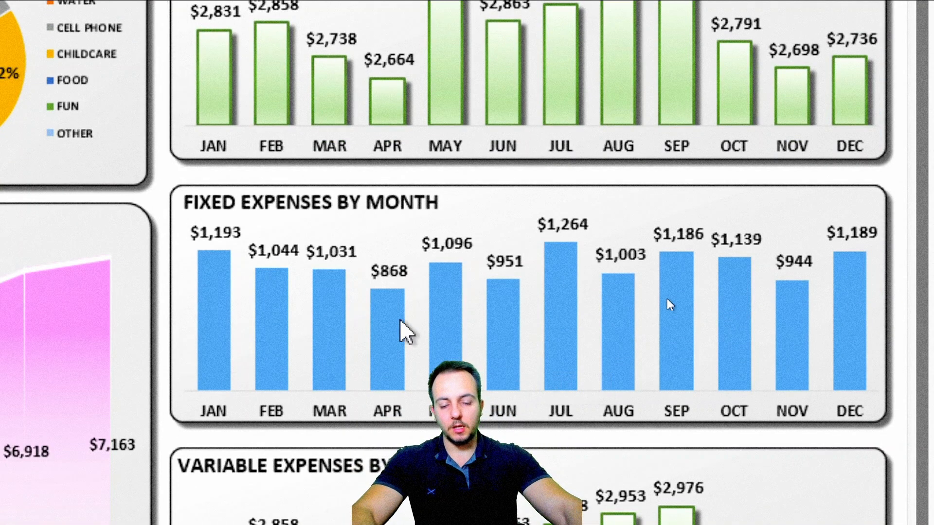
Try a gradient line with an orange preset as the border of the fixed expenses columns.
{"action": "double_click", "coordinate": [452, 304]}
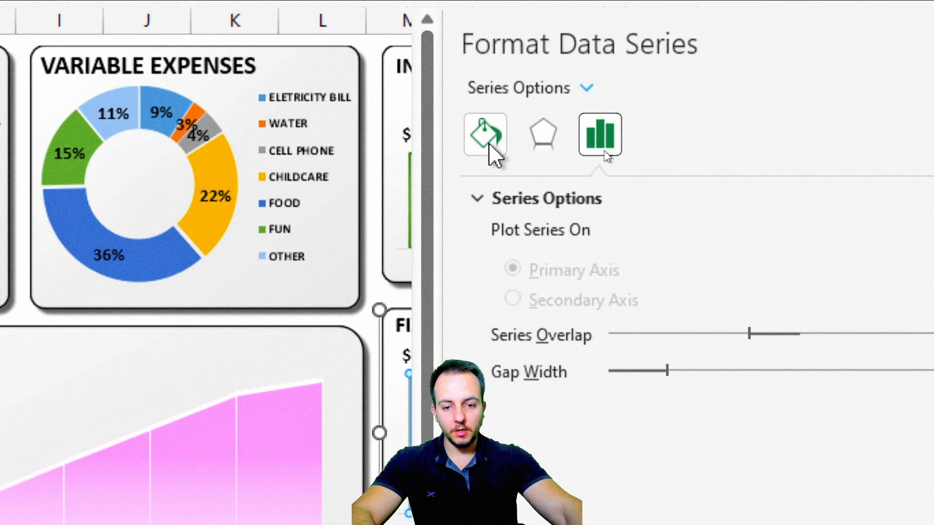
{"action": "left_click", "coordinate": [490, 146]}
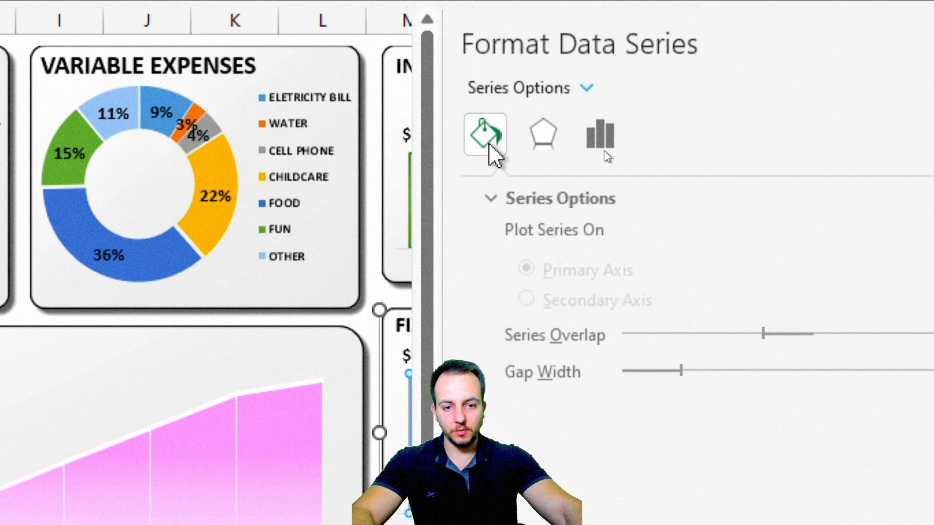
{"action": "left_click", "coordinate": [546, 340]}
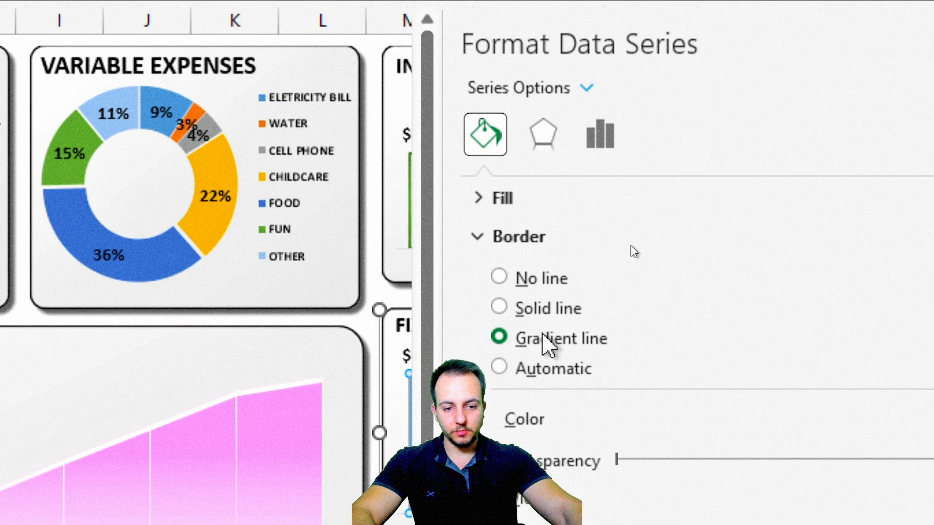
{"action": "left_click", "coordinate": [855, 204]}
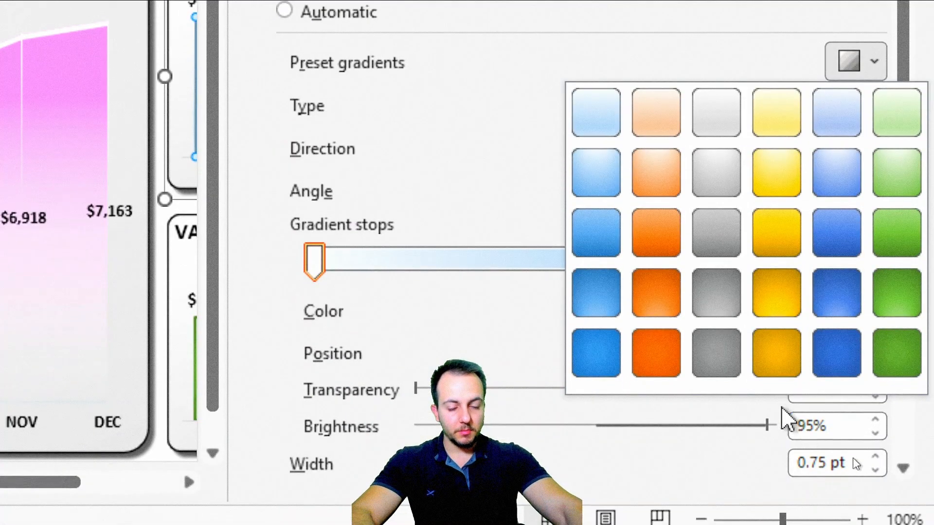
{"action": "left_click", "coordinate": [646, 345]}
{"action": "left_click", "coordinate": [846, 77]}
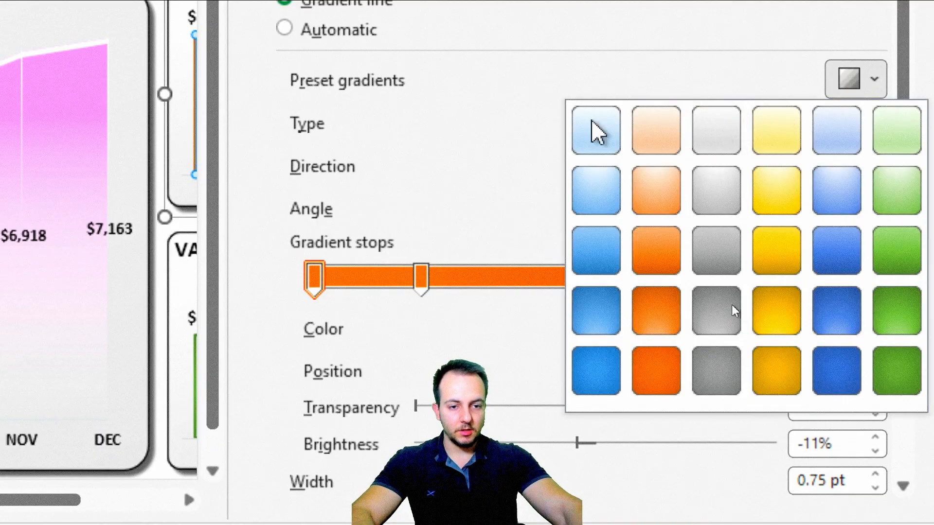
{"action": "left_click", "coordinate": [521, 120]}
Give the fixed expenses columns a solid line border in the first standard red.
{"action": "left_click", "coordinate": [353, 83]}
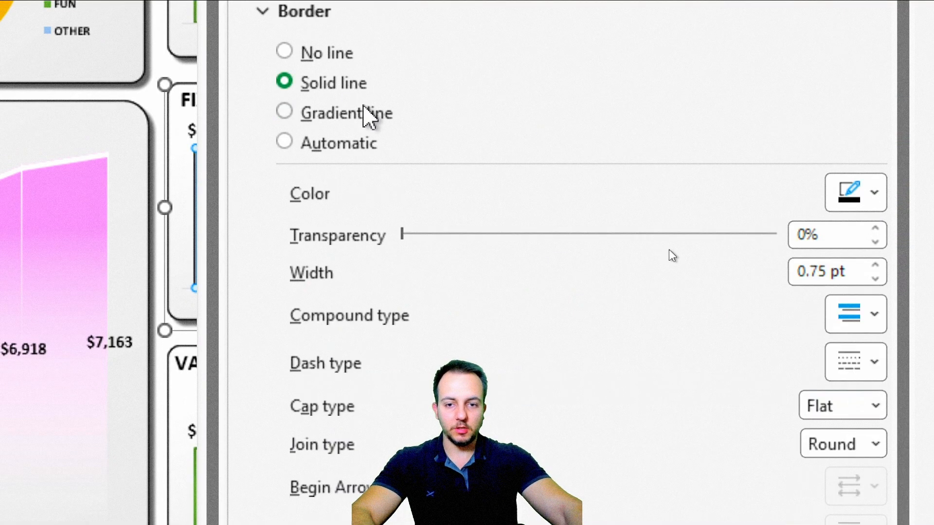
{"action": "left_click", "coordinate": [856, 192]}
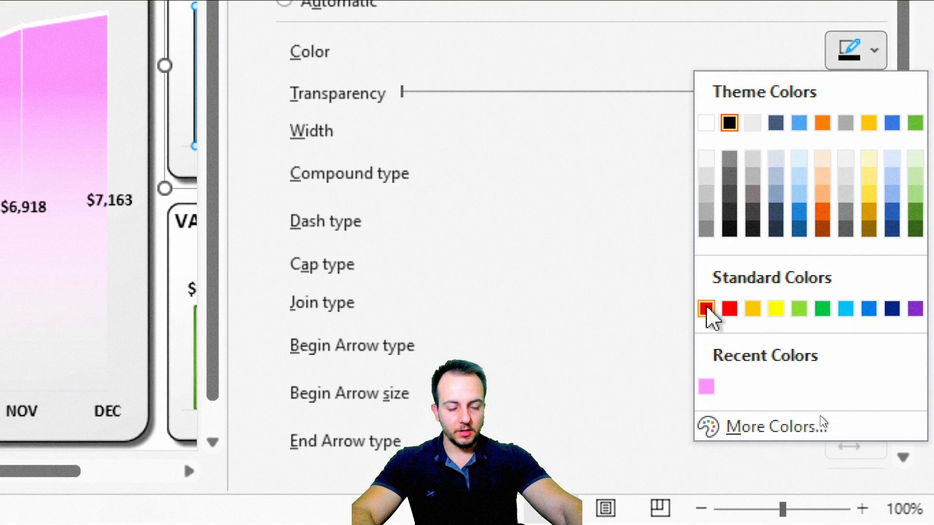
{"action": "left_click", "coordinate": [706, 308]}
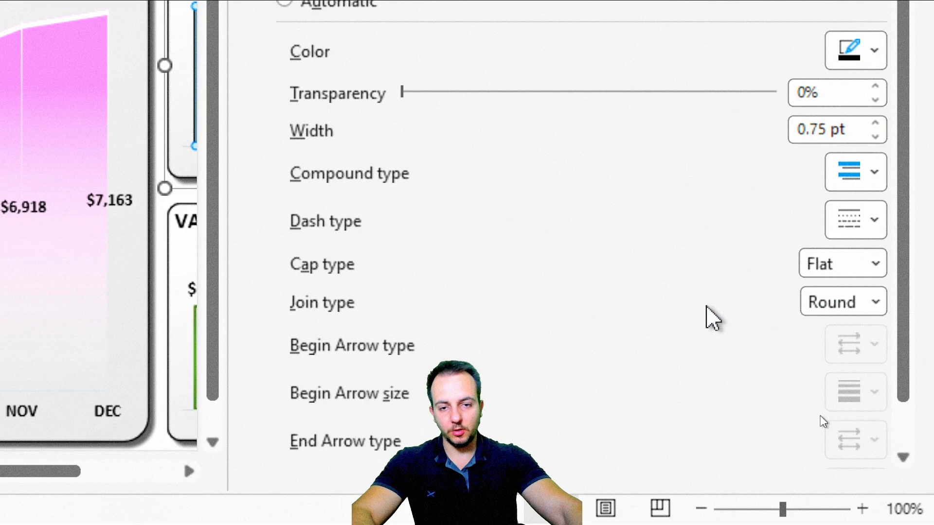
Switch the fixed expenses columns to a gradient fill, using a gray linear preset with a 270° angle.
{"action": "left_click", "coordinate": [335, 79]}
{"action": "left_click", "coordinate": [348, 67]}
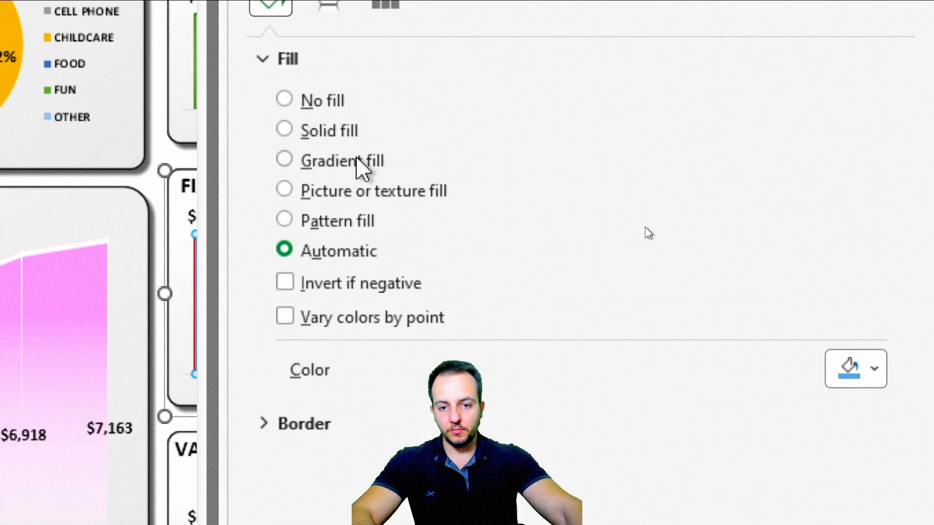
{"action": "left_click", "coordinate": [358, 160]}
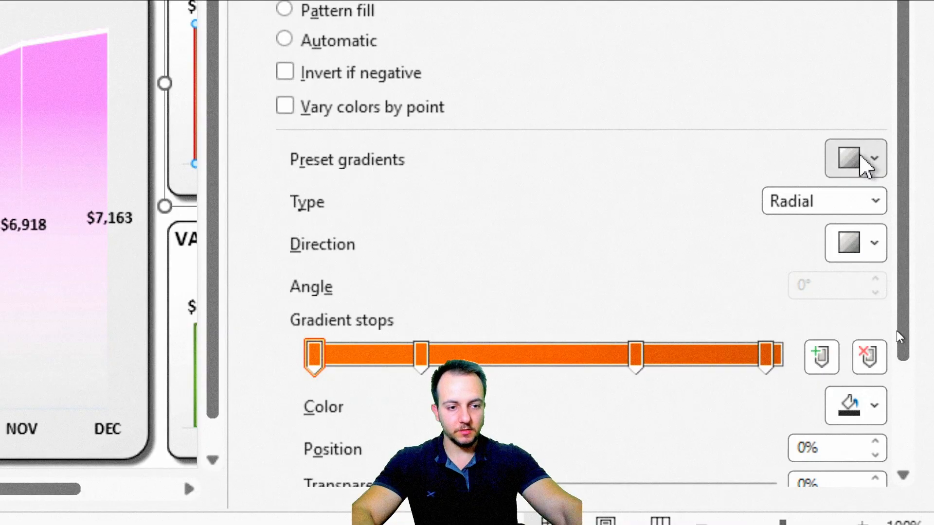
{"action": "left_click", "coordinate": [855, 159]}
{"action": "left_click", "coordinate": [777, 210]}
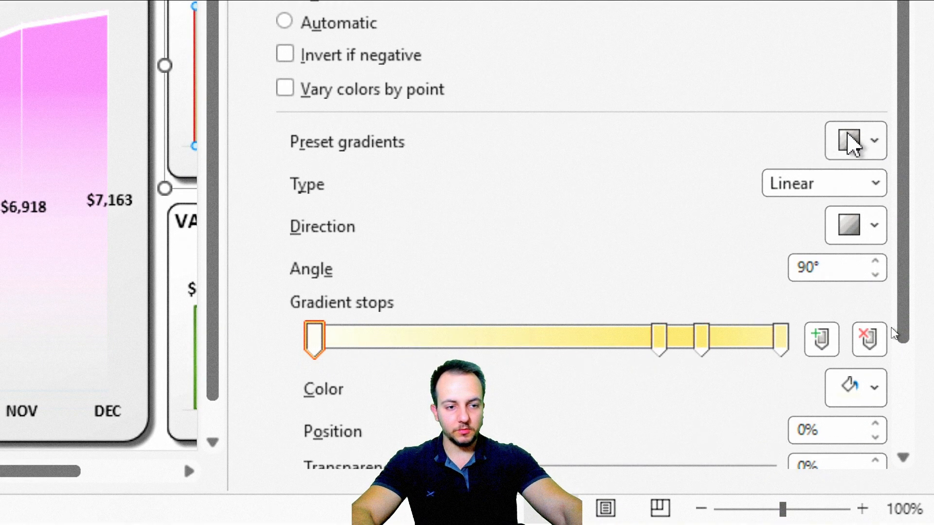
{"action": "left_click", "coordinate": [851, 144]}
{"action": "left_click", "coordinate": [713, 281]}
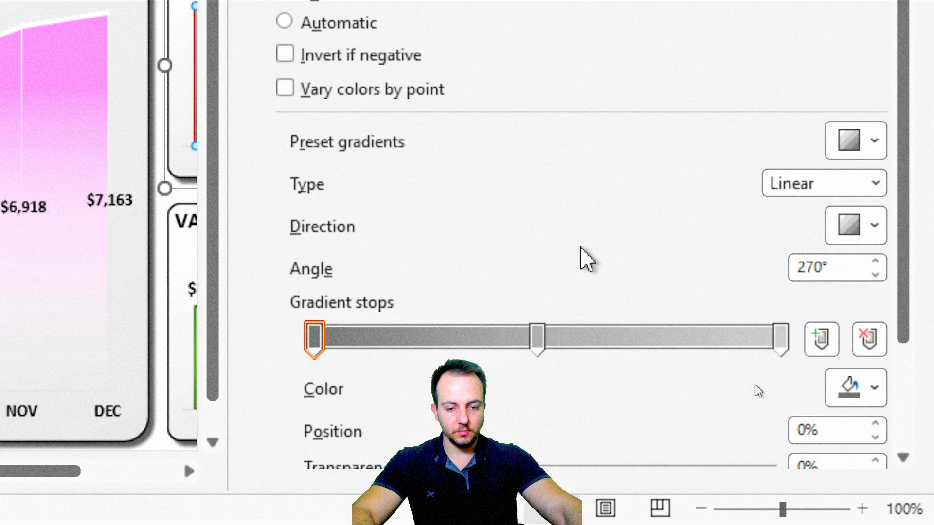
Recolor all three gradient stops of the fixed expenses columns with the second standard red.
{"action": "scroll", "coordinate": [708, 239], "scroll_direction": "down", "scroll_amount": 3}
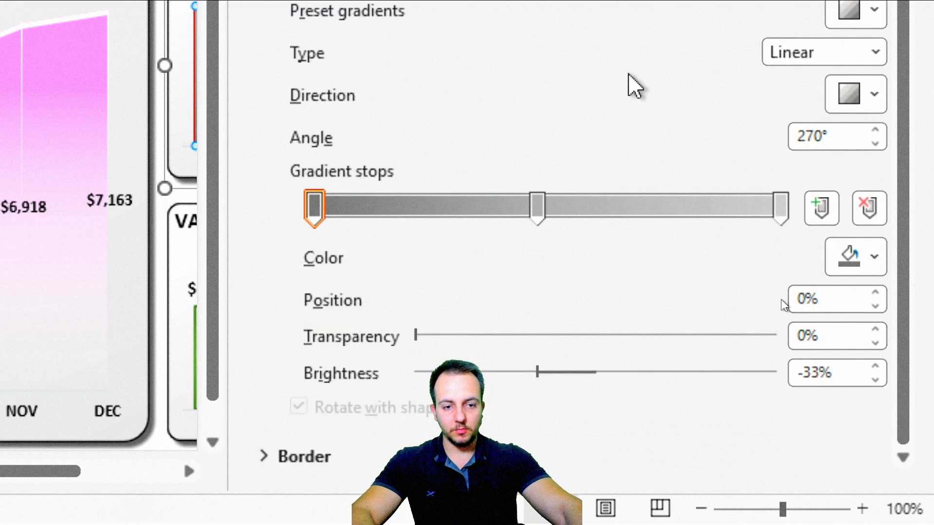
{"action": "left_click_drag", "start_coordinate": [323, 197], "coordinate": [301, 205]}
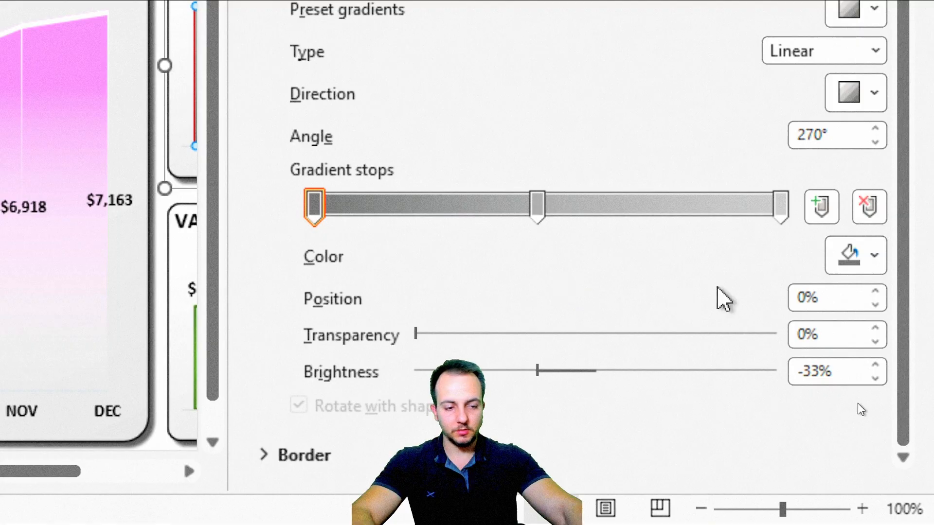
{"action": "left_click", "coordinate": [853, 252]}
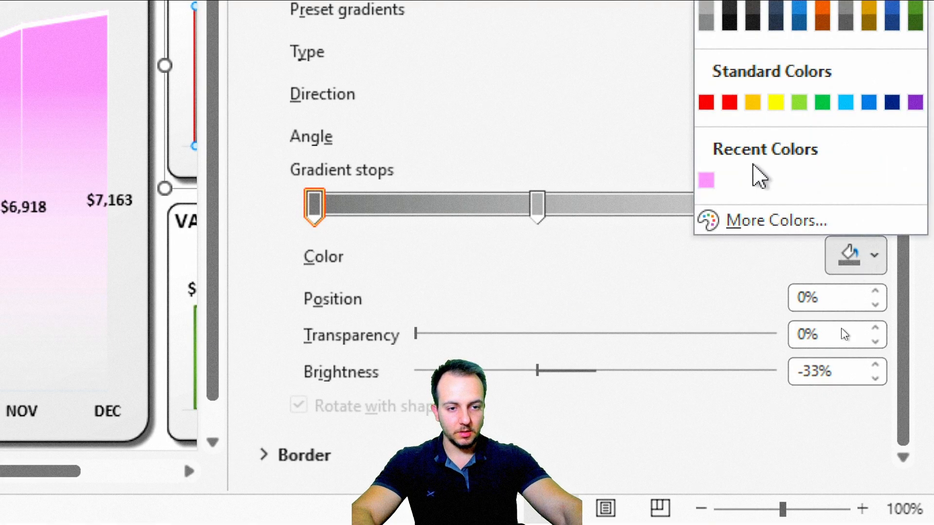
{"action": "left_click", "coordinate": [729, 102]}
{"action": "left_click", "coordinate": [537, 207]}
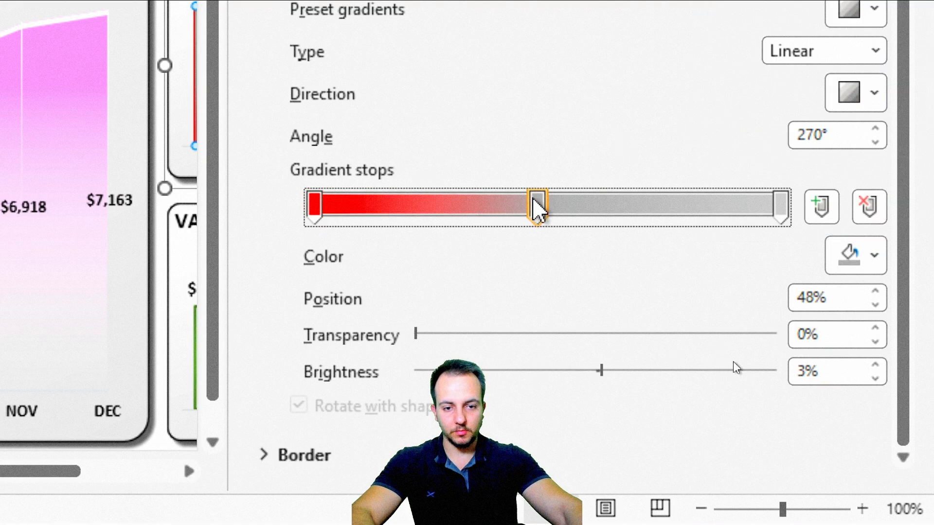
{"action": "left_click", "coordinate": [852, 257]}
{"action": "left_click", "coordinate": [728, 105]}
{"action": "left_click", "coordinate": [781, 206]}
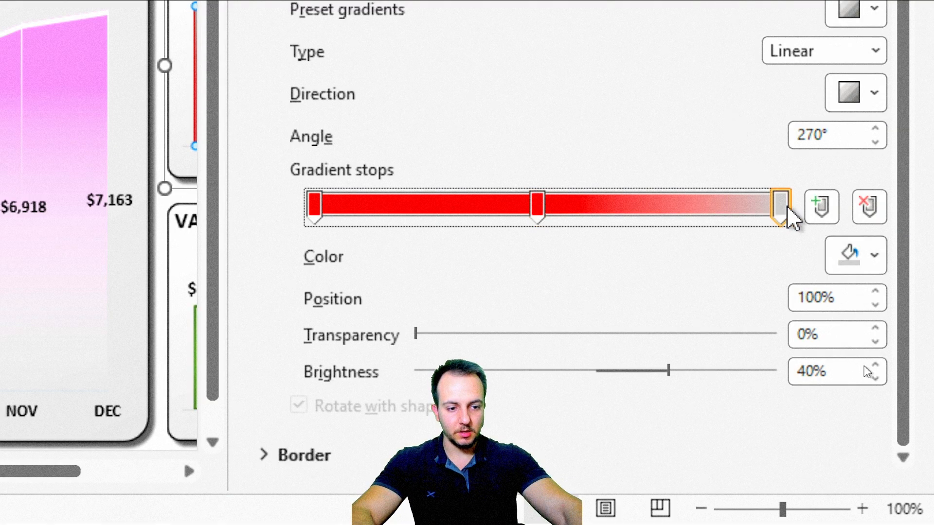
{"action": "left_click", "coordinate": [850, 254]}
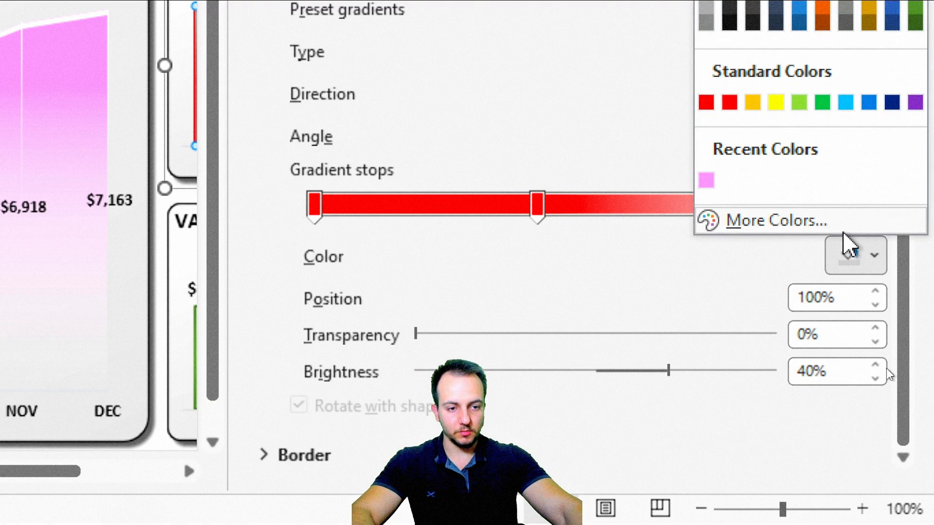
{"action": "left_click", "coordinate": [729, 102]}
Set the brightness of the fixed expenses gradient's last stop to 44% and its first stop to -41%.
{"action": "left_click_drag", "start_coordinate": [783, 206], "coordinate": [800, 221]}
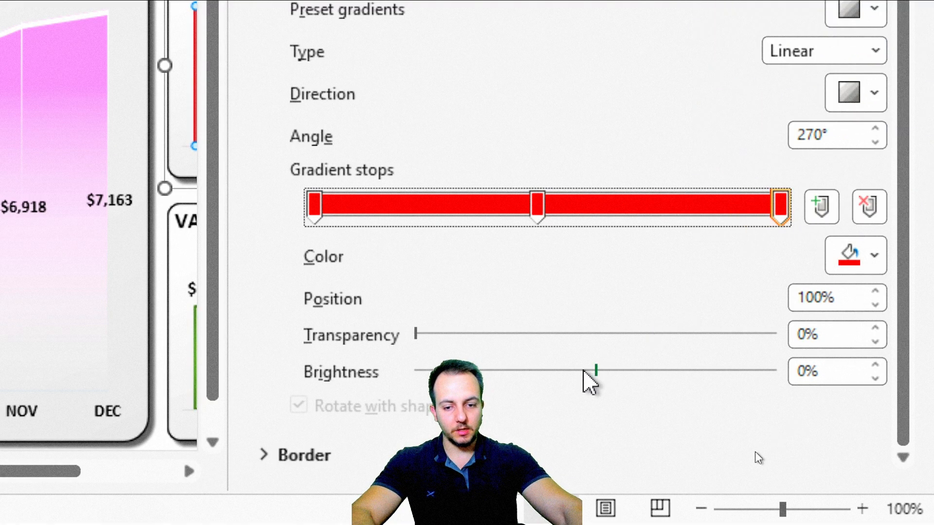
{"action": "left_click_drag", "start_coordinate": [594, 370], "coordinate": [674, 372]}
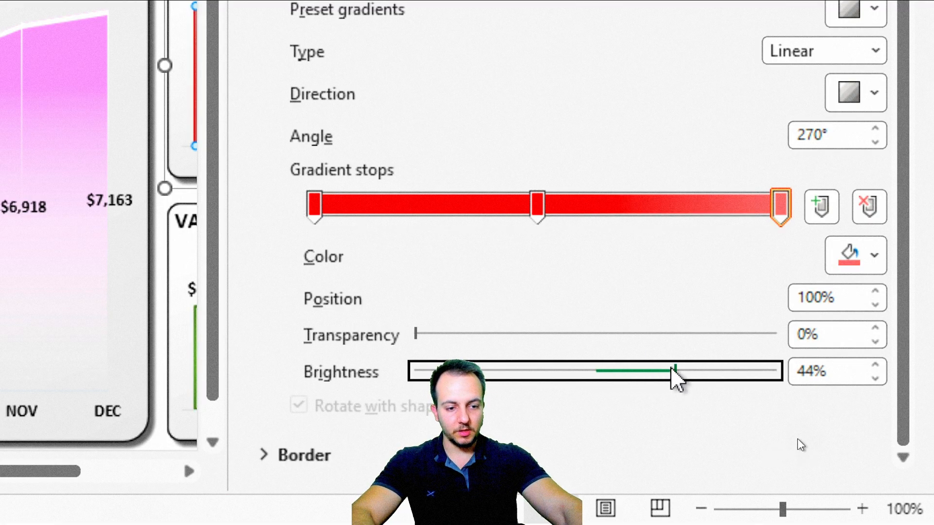
{"action": "left_click", "coordinate": [543, 199]}
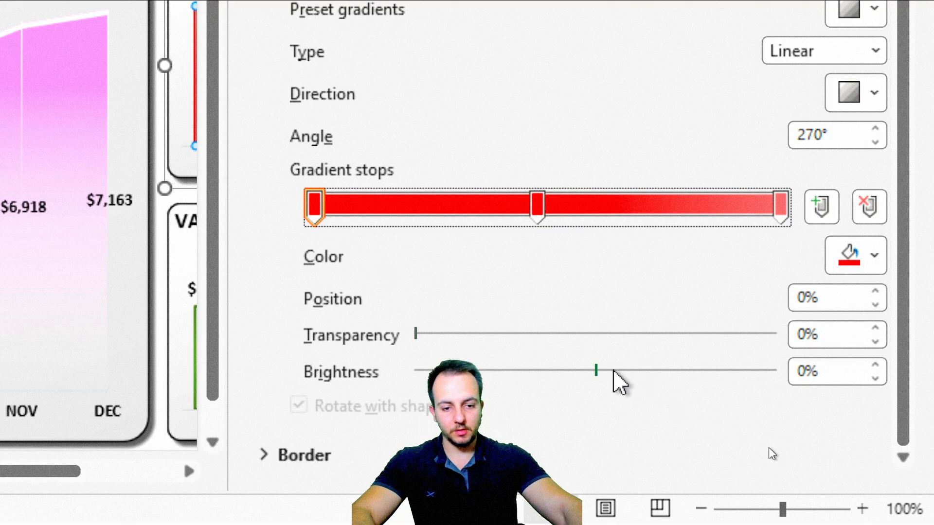
{"action": "left_click_drag", "start_coordinate": [594, 370], "coordinate": [518, 371]}
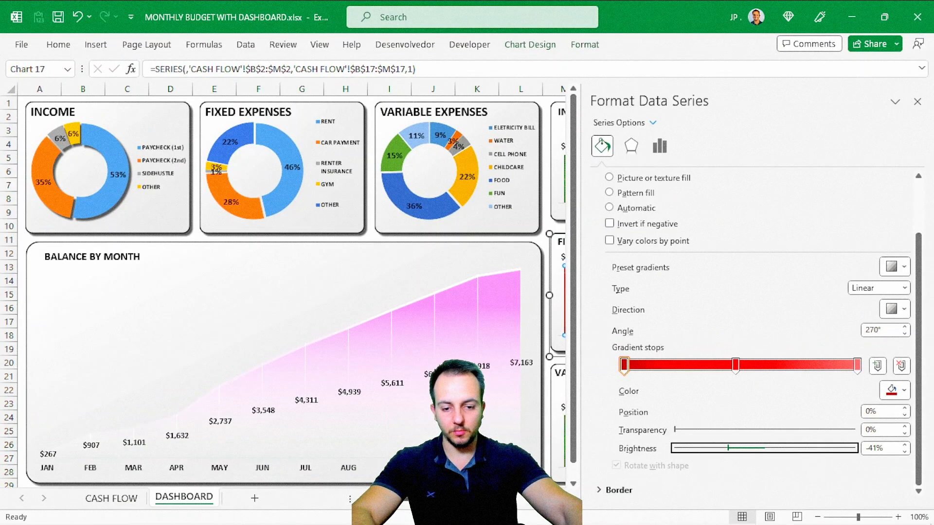
Increase the border width of the fixed expenses columns to 1.5 pt.
{"action": "left_click_drag", "start_coordinate": [39, 471], "coordinate": [134, 470]}
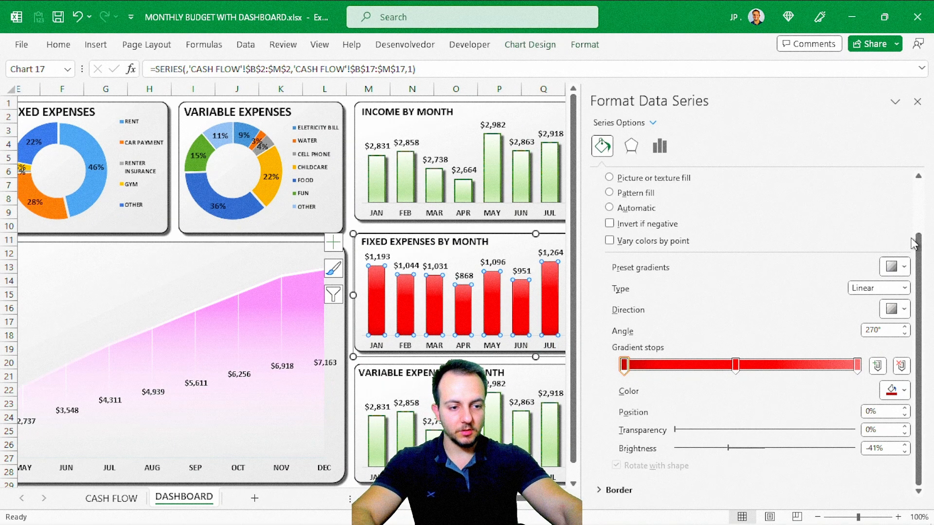
{"action": "scroll", "coordinate": [918, 245], "scroll_direction": "up", "scroll_amount": 3}
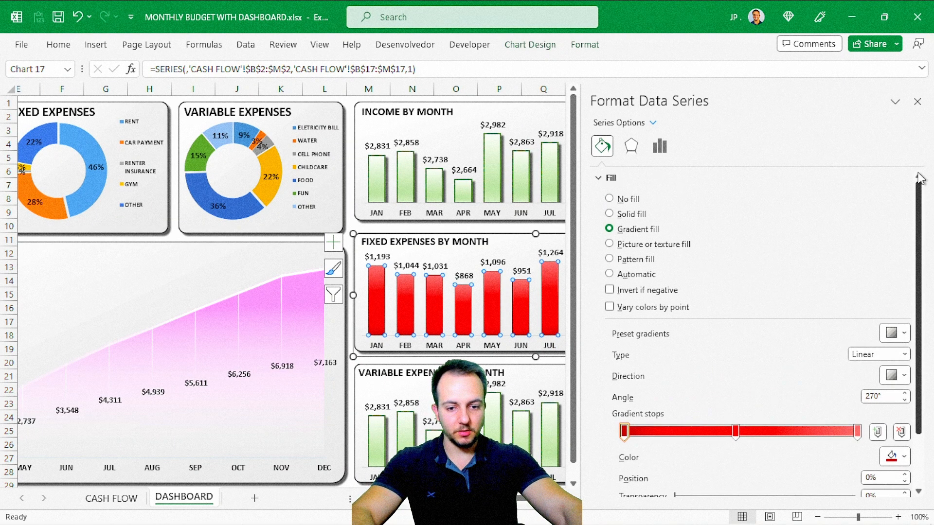
{"action": "left_click", "coordinate": [646, 181]}
{"action": "left_click", "coordinate": [632, 198]}
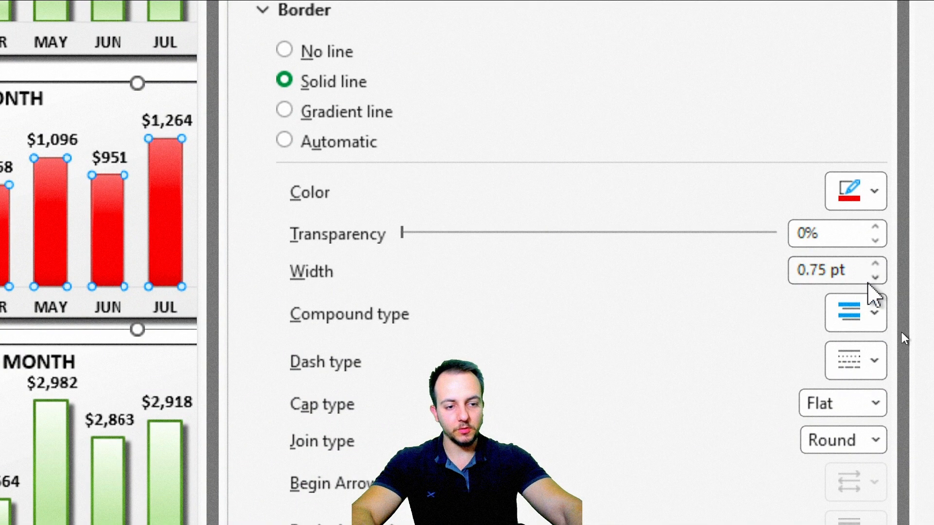
{"action": "left_click", "coordinate": [874, 264]}
{"action": "left_click", "coordinate": [875, 264]}
{"action": "left_click", "coordinate": [875, 264]}
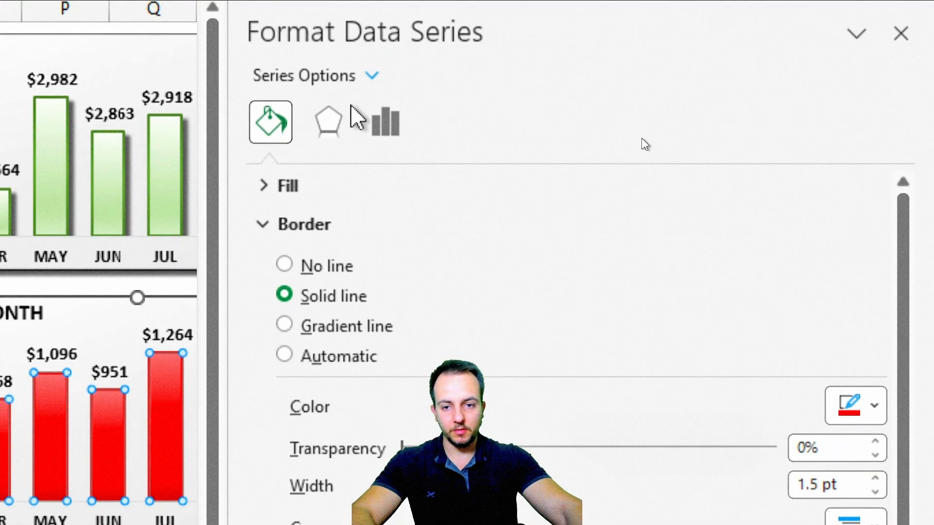
Add an Offset: Bottom Right outer shadow to the fixed expenses columns and set its transparency to 35%.
{"action": "left_click", "coordinate": [343, 119]}
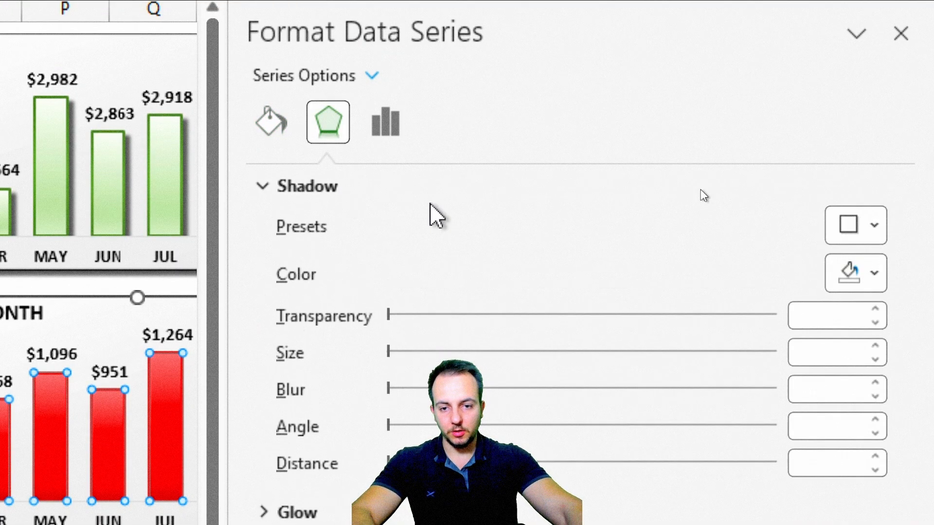
{"action": "left_click", "coordinate": [848, 228]}
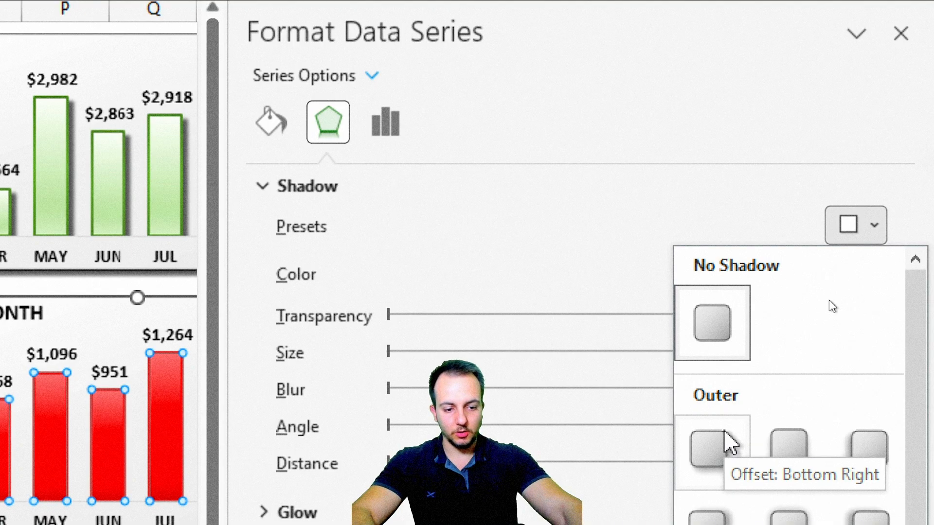
{"action": "left_click", "coordinate": [725, 443]}
{"action": "double_click", "coordinate": [841, 316]}
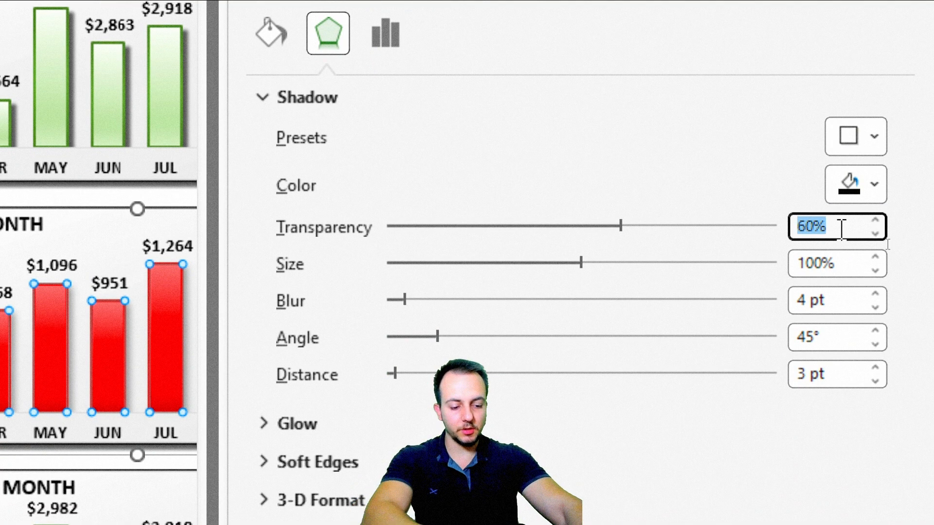
{"action": "type", "text": "35"}
{"action": "key", "text": "Return"}
Set the fixed expenses columns' shadow blur to 2 pt and distance to 4 pt, and close the series formatting.
{"action": "left_click", "coordinate": [840, 304]}
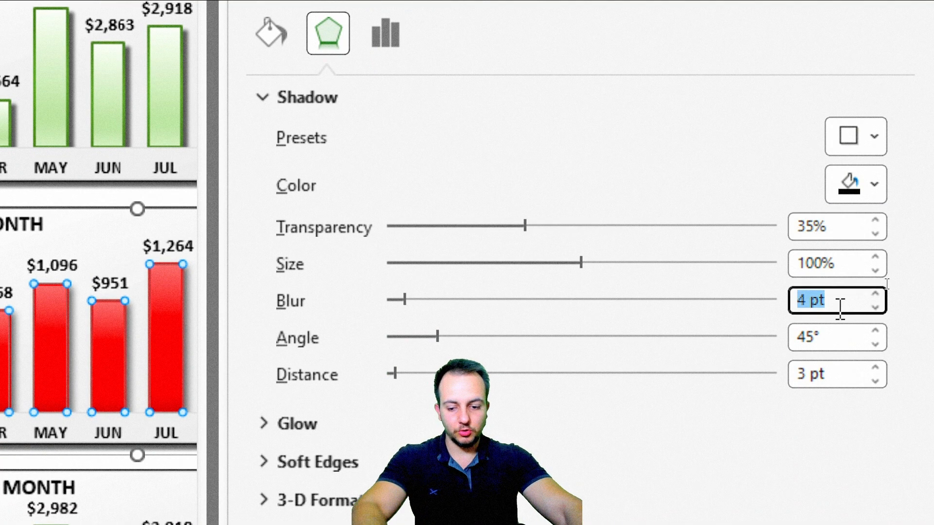
{"action": "type", "text": "2"}
{"action": "left_click", "coordinate": [849, 367]}
{"action": "type", "text": "4"}
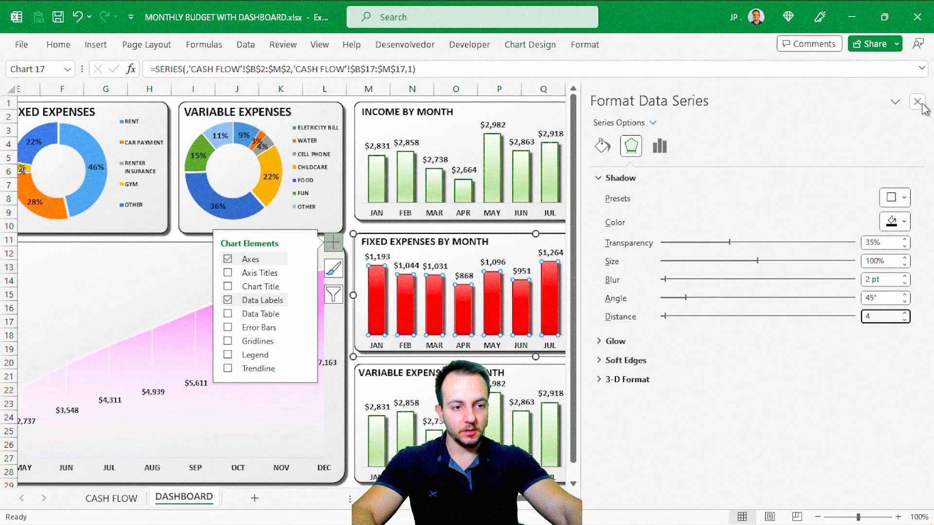
{"action": "left_click", "coordinate": [917, 103]}
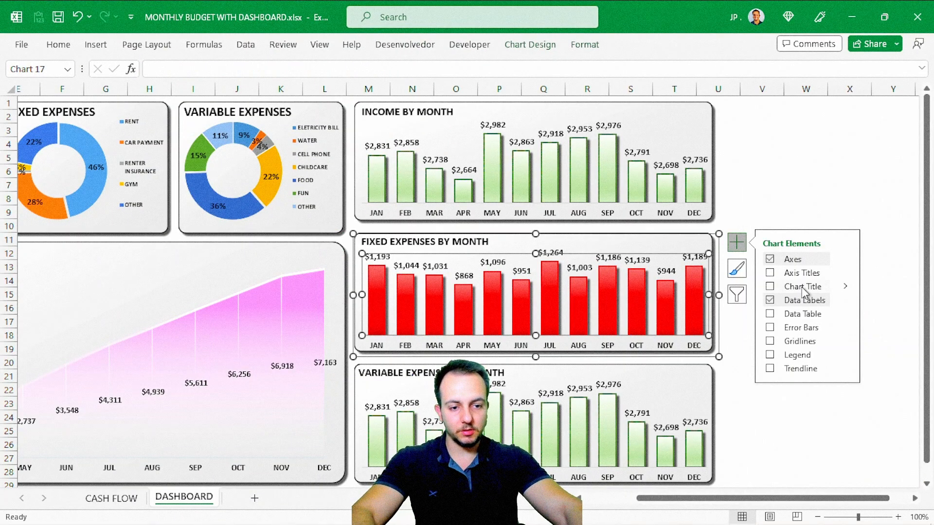
{"action": "left_click", "coordinate": [761, 213]}
{"action": "left_click", "coordinate": [806, 183]}
{"action": "scroll", "coordinate": [796, 267], "scroll_direction": "left", "scroll_amount": 4}
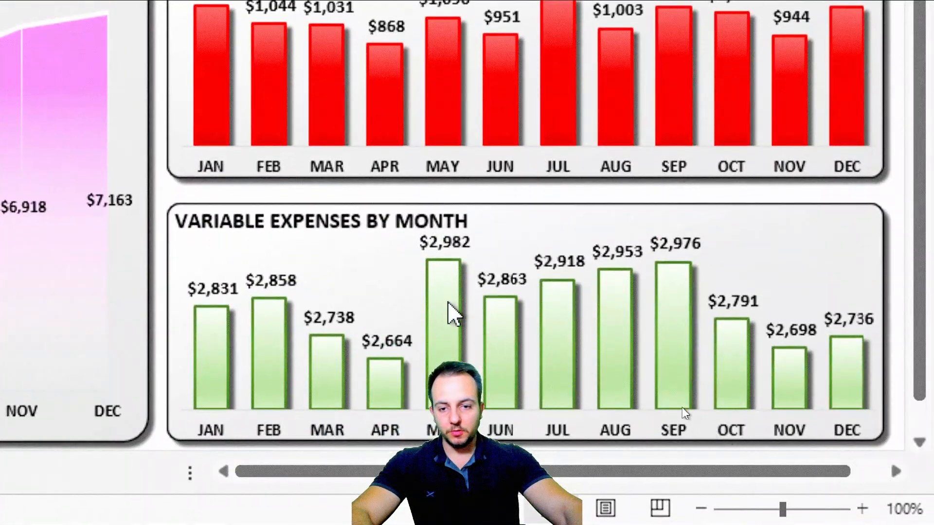
Change the variable expenses chart's series values to the CASH FLOW sheet's variable expenses totals in B27:M27.
{"action": "mouse_move", "coordinate": [510, 347]}
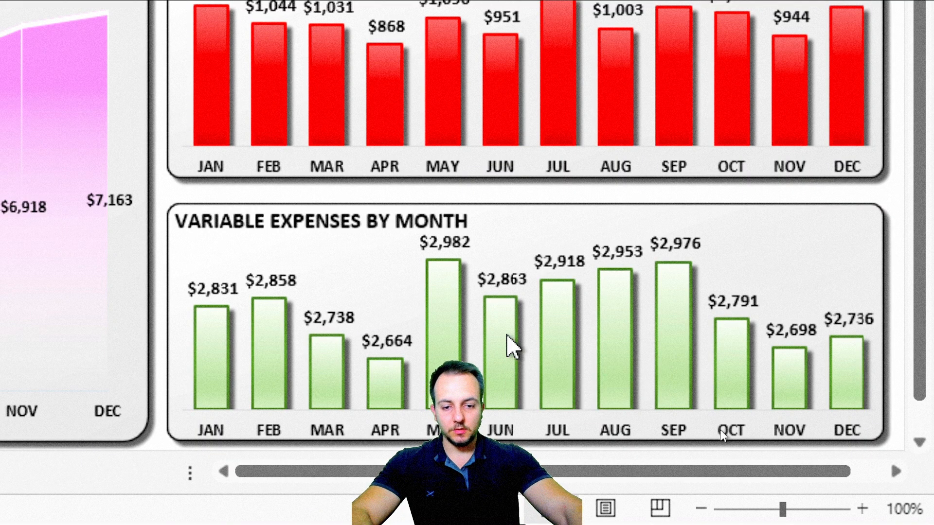
{"action": "right_click", "coordinate": [509, 346]}
{"action": "left_click", "coordinate": [653, 155]}
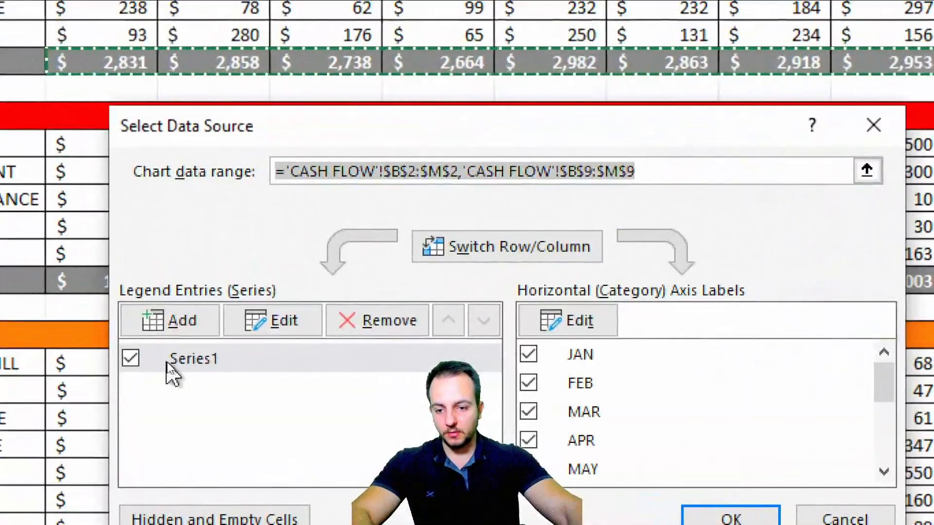
{"action": "left_click", "coordinate": [171, 360]}
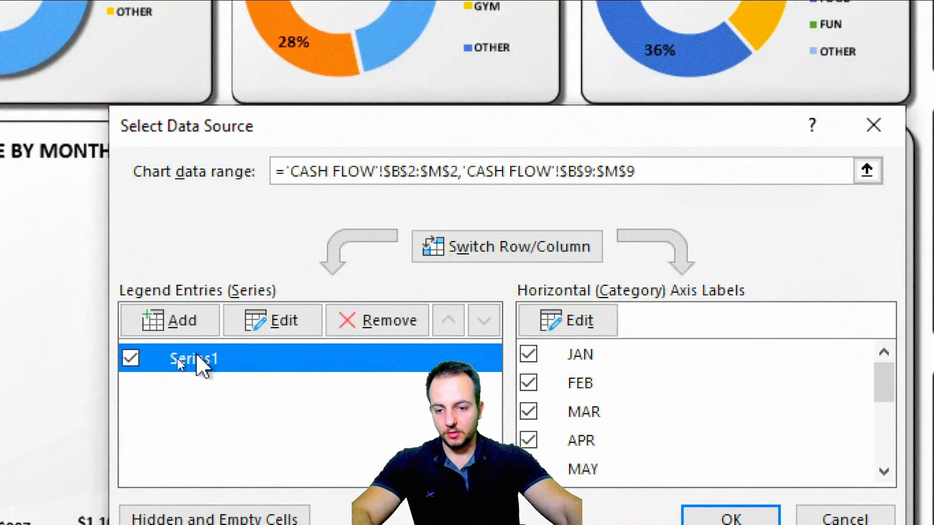
{"action": "left_click", "coordinate": [273, 322]}
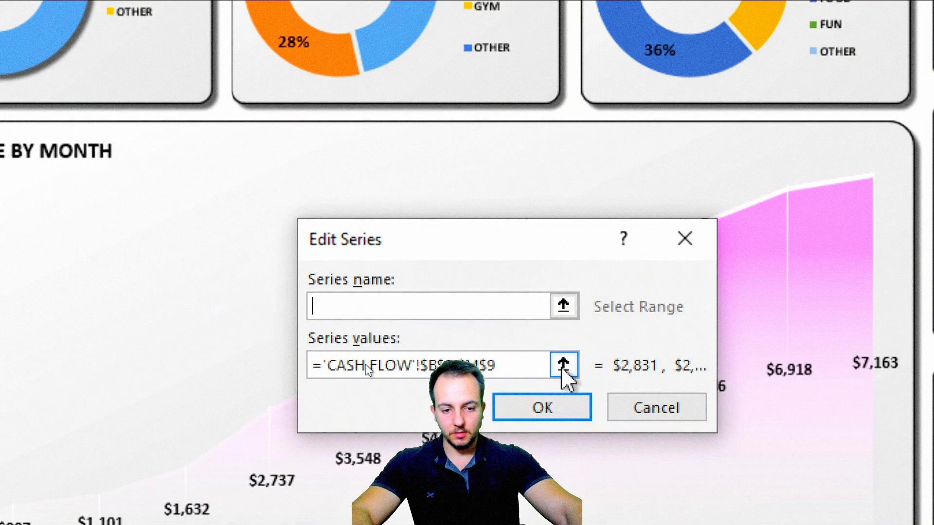
{"action": "left_click_drag", "start_coordinate": [583, 243], "coordinate": [713, 109]}
{"action": "left_click", "coordinate": [693, 228]}
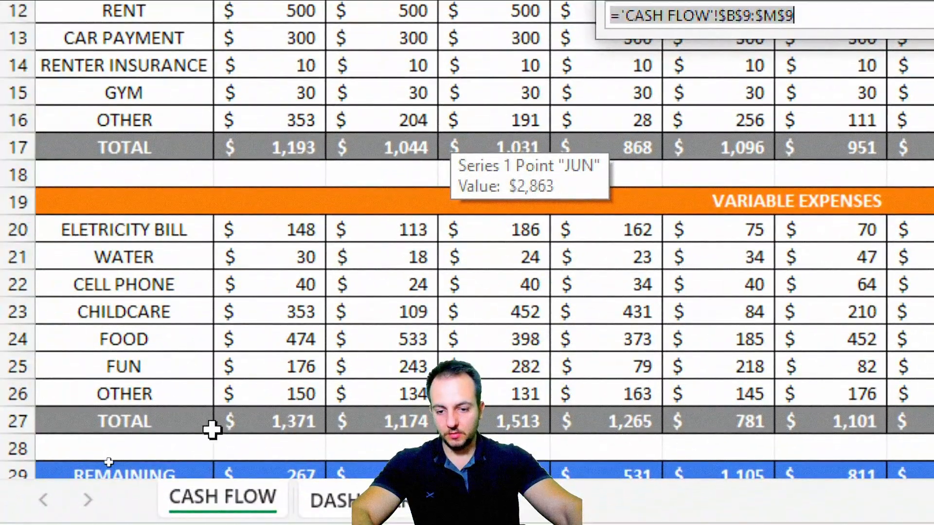
{"action": "left_click_drag", "start_coordinate": [128, 452], "coordinate": [933, 435]}
{"action": "left_click_drag", "start_coordinate": [813, 410], "coordinate": [933, 417]}
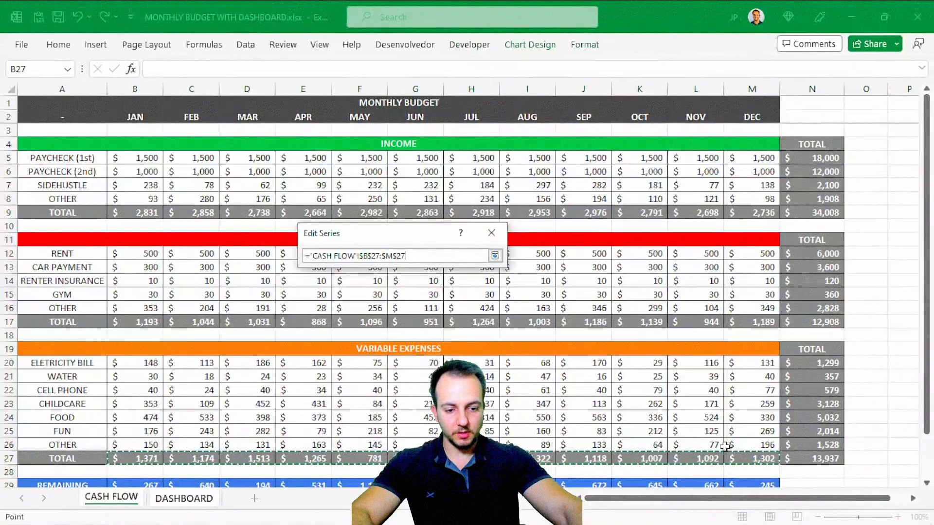
{"action": "left_click", "coordinate": [495, 255]}
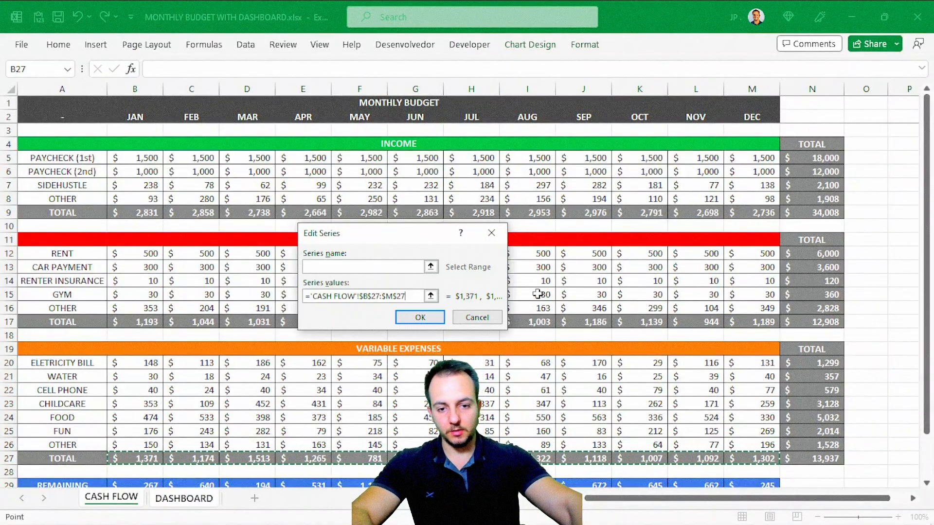
{"action": "left_click", "coordinate": [421, 317]}
{"action": "left_click", "coordinate": [450, 441]}
Lower the upper edge of the plot area in the variable expenses chart to leave space below its title.
{"action": "left_click", "coordinate": [580, 448]}
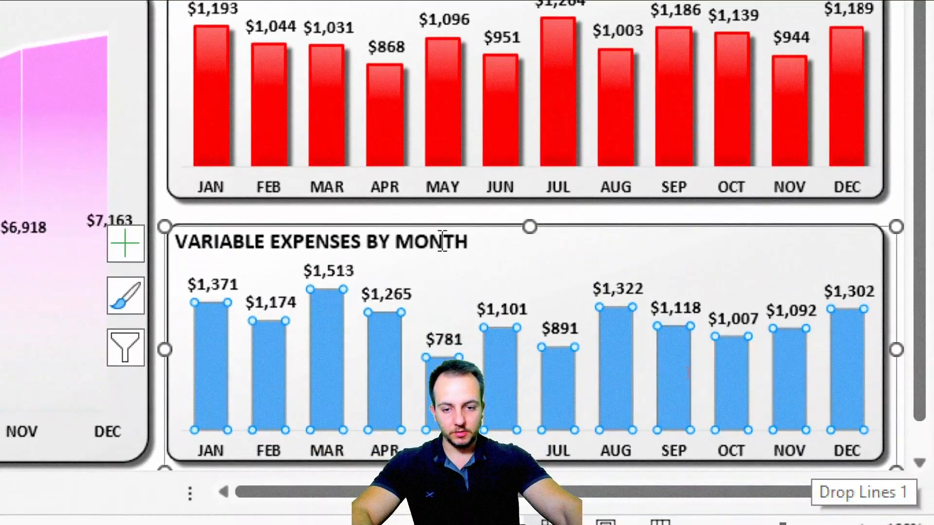
{"action": "left_click", "coordinate": [512, 282]}
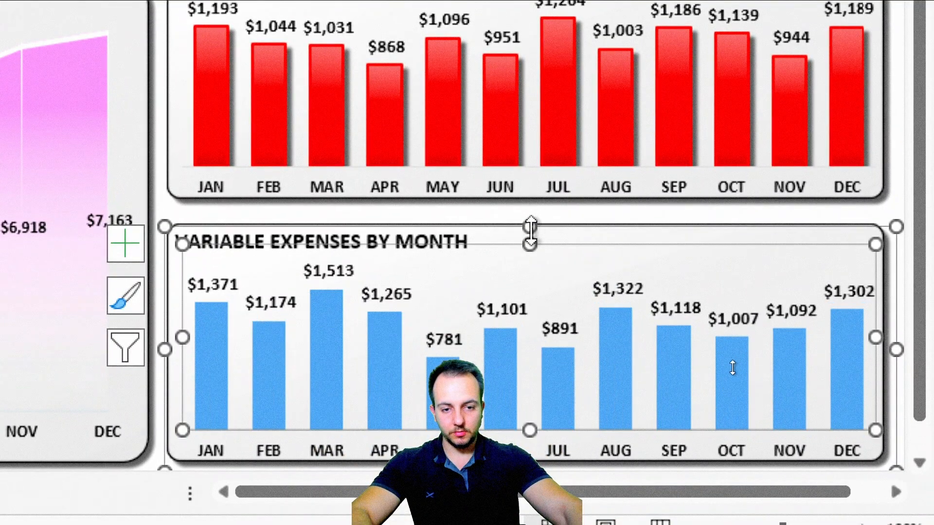
{"action": "left_click", "coordinate": [513, 254]}
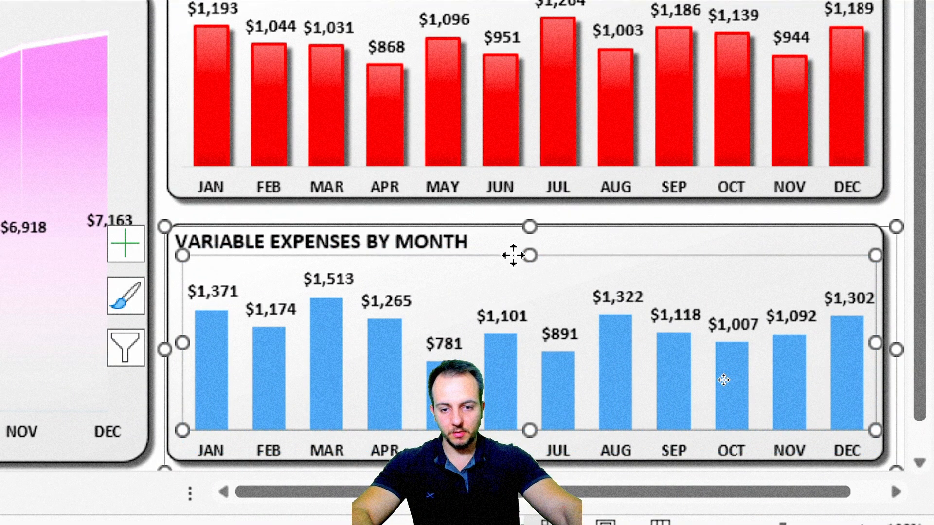
Add an Offset: Bottom Right outer shadow to the variable expenses chart's columns and set its transparency to 35%.
{"action": "double_click", "coordinate": [333, 358]}
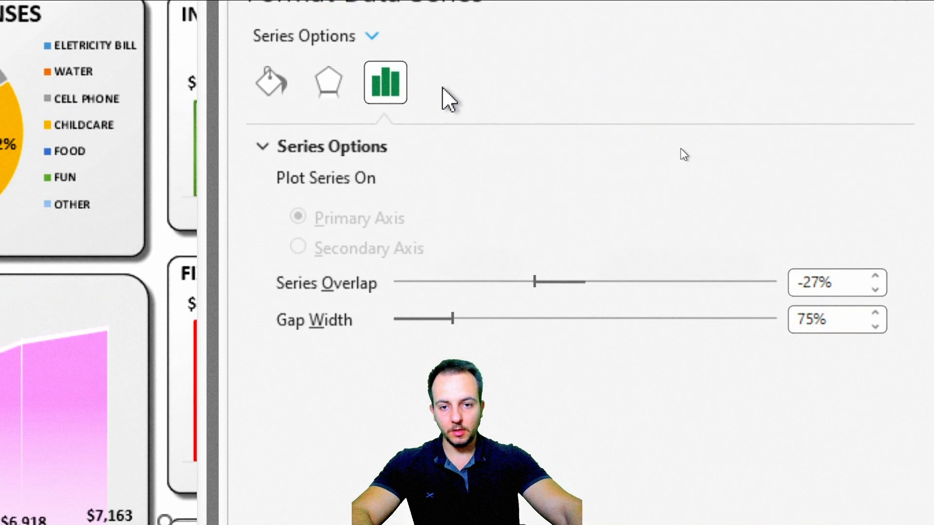
{"action": "left_click", "coordinate": [333, 92]}
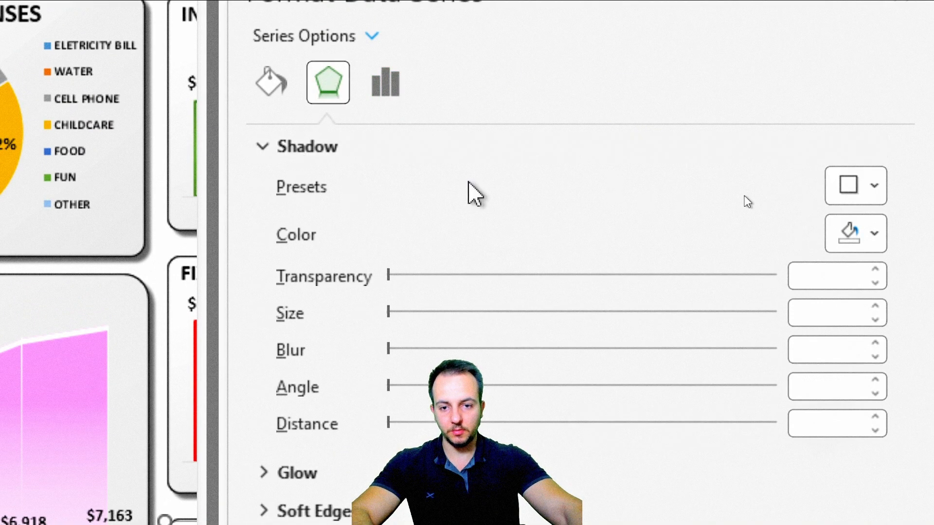
{"action": "left_click", "coordinate": [868, 193]}
{"action": "left_click", "coordinate": [736, 391]}
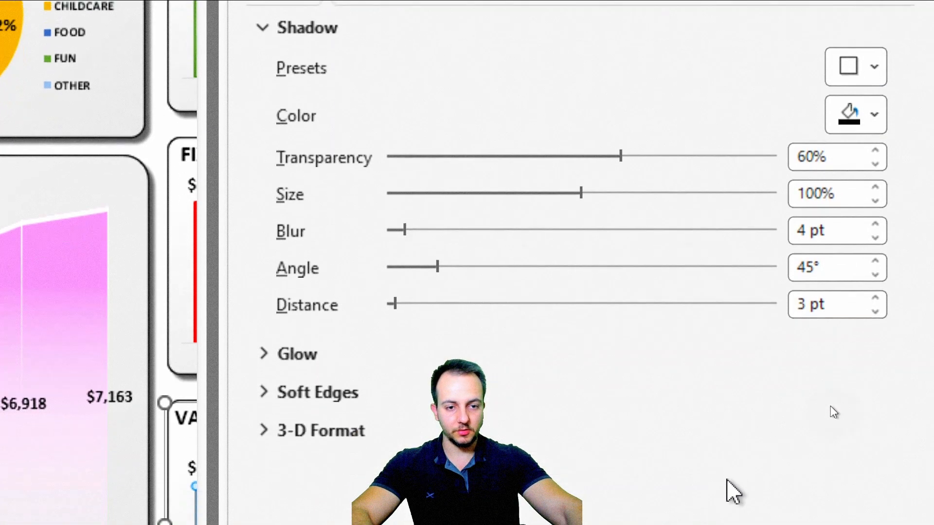
{"action": "left_click", "coordinate": [843, 131]}
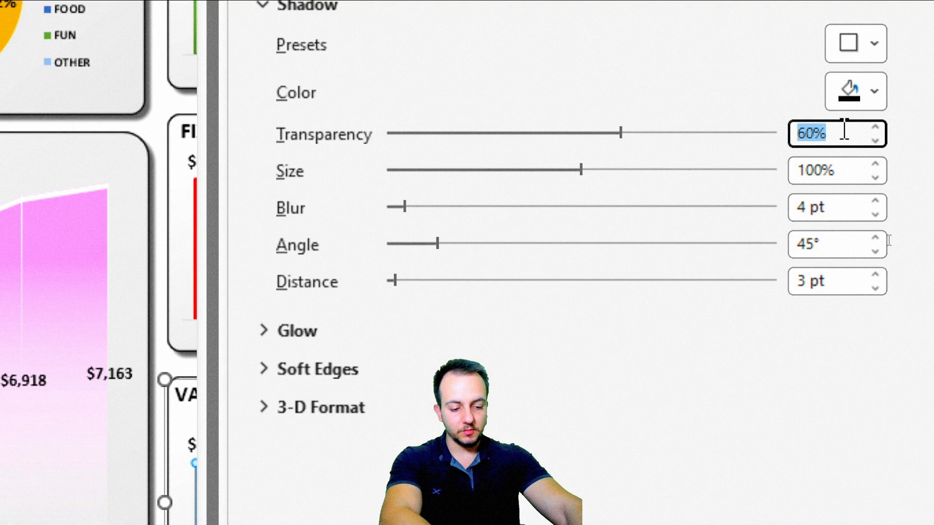
{"action": "type", "text": "35"}
Set the variable expenses columns' shadow blur to 2 pt and its distance to 4 pt.
{"action": "left_click", "coordinate": [841, 202]}
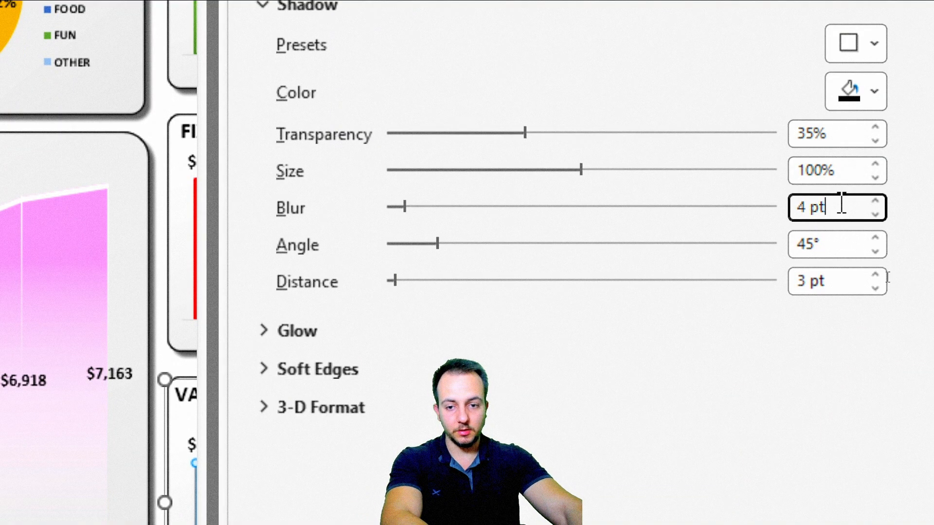
{"action": "left_click", "coordinate": [874, 214]}
{"action": "left_click", "coordinate": [875, 214]}
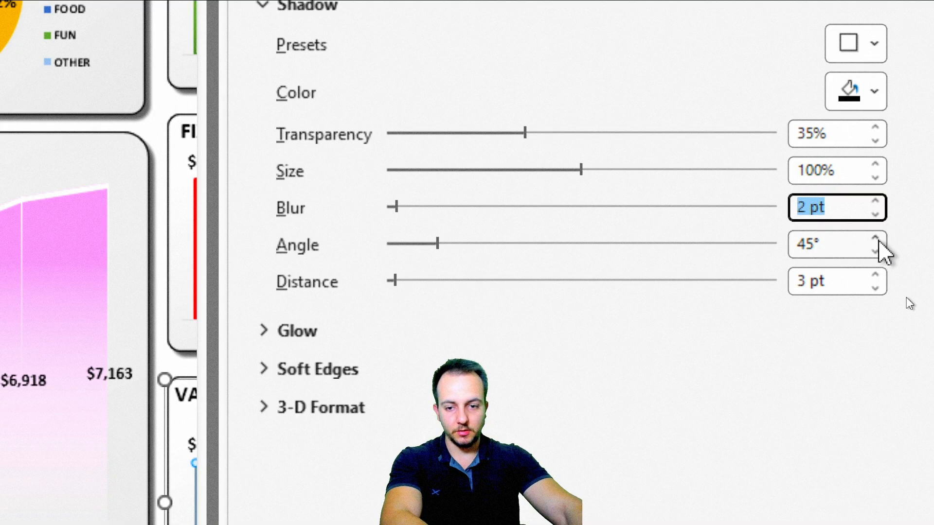
{"action": "left_click", "coordinate": [875, 288]}
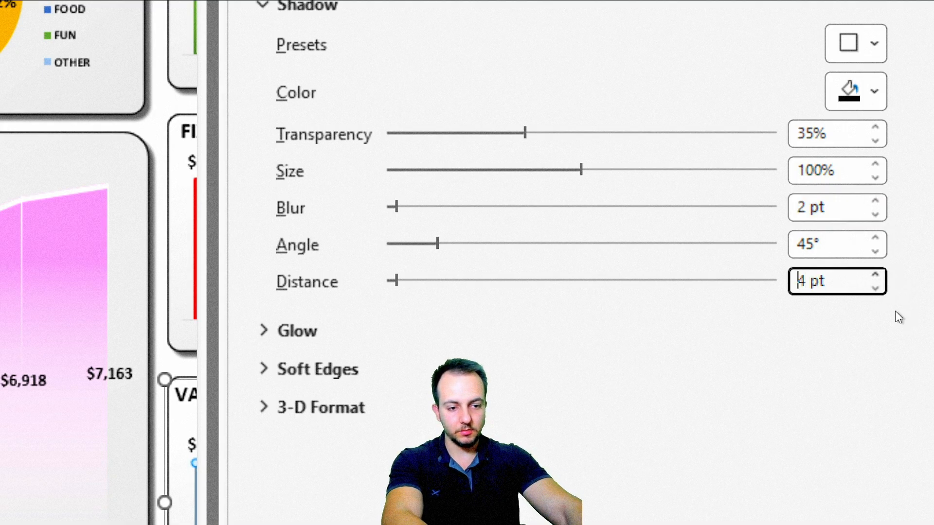
Give the variable expenses columns a gradient line border using the darkest orange radial preset gradient.
{"action": "left_click", "coordinate": [269, 57]}
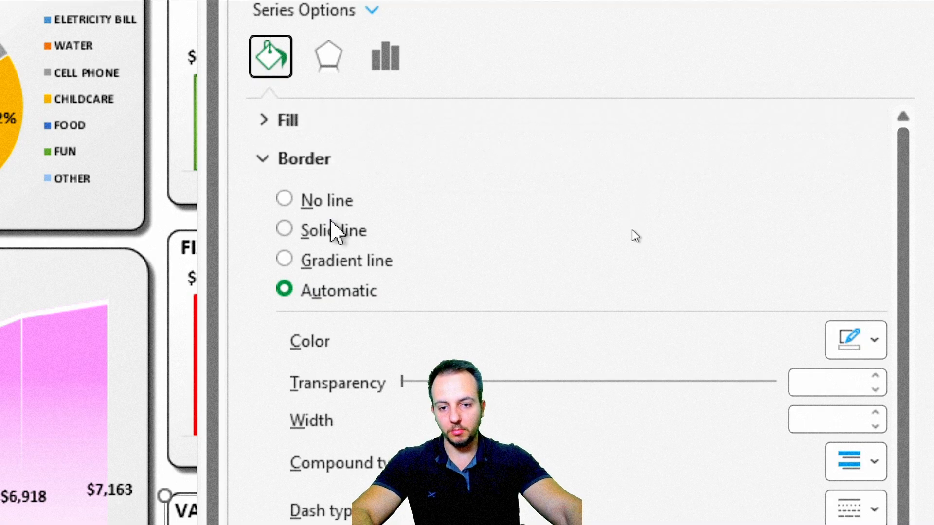
{"action": "left_click", "coordinate": [284, 228]}
{"action": "left_click", "coordinate": [856, 340]}
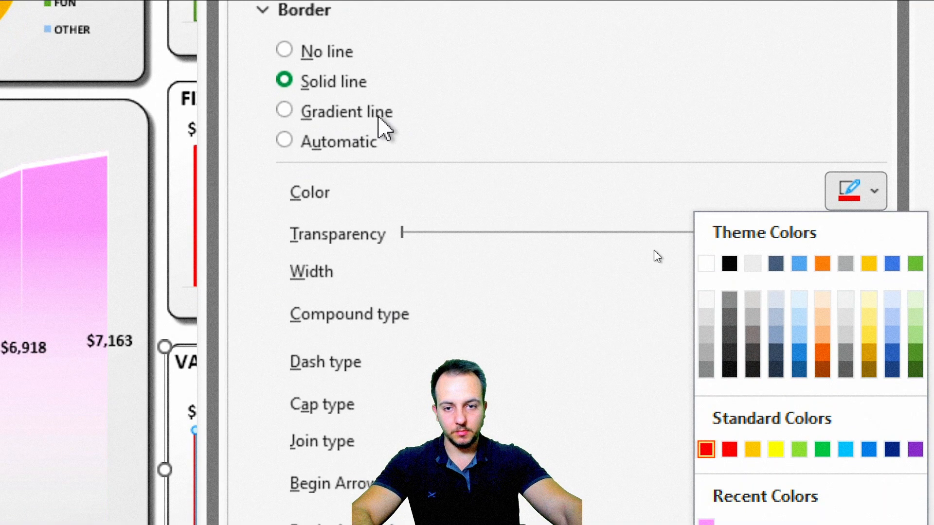
{"action": "left_click", "coordinate": [380, 117]}
{"action": "left_click", "coordinate": [858, 191]}
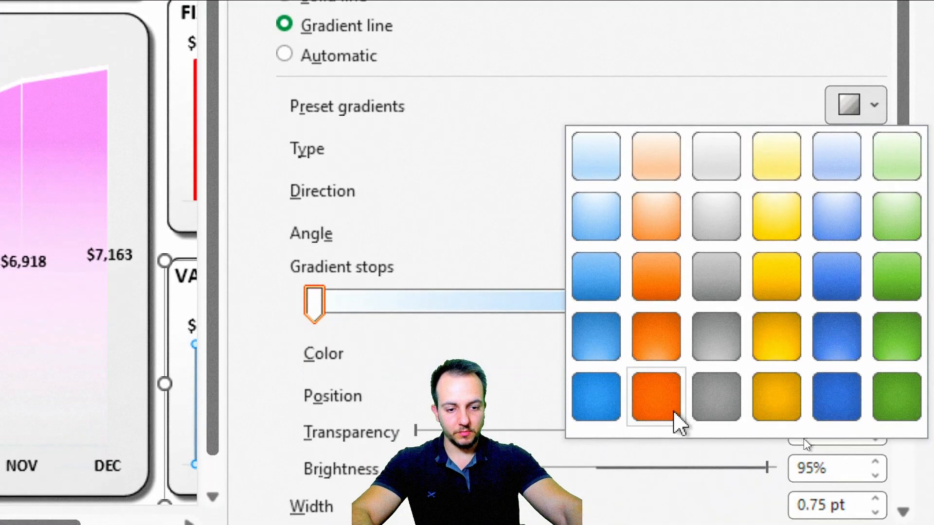
{"action": "left_click", "coordinate": [678, 414]}
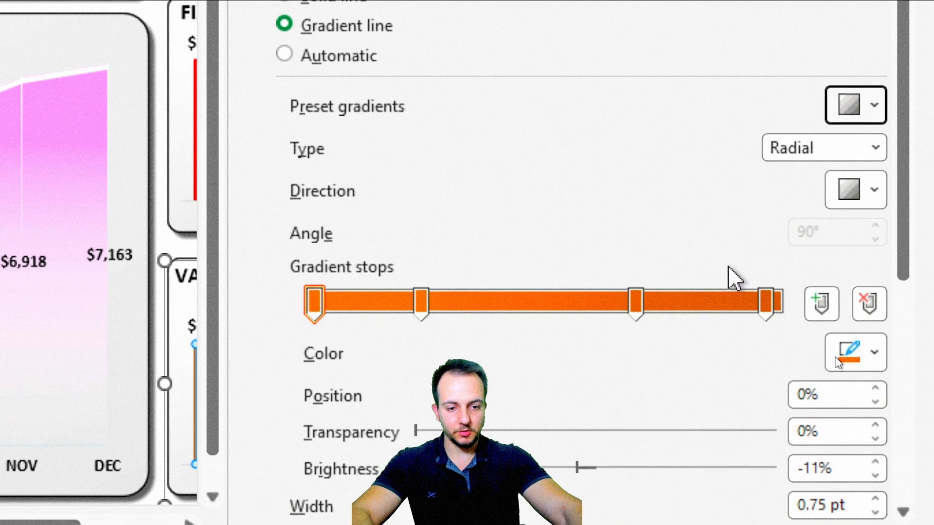
Increase the width of the variable expenses columns' gradient border by three increments.
{"action": "scroll", "coordinate": [727, 277], "scroll_direction": "down", "scroll_amount": 2}
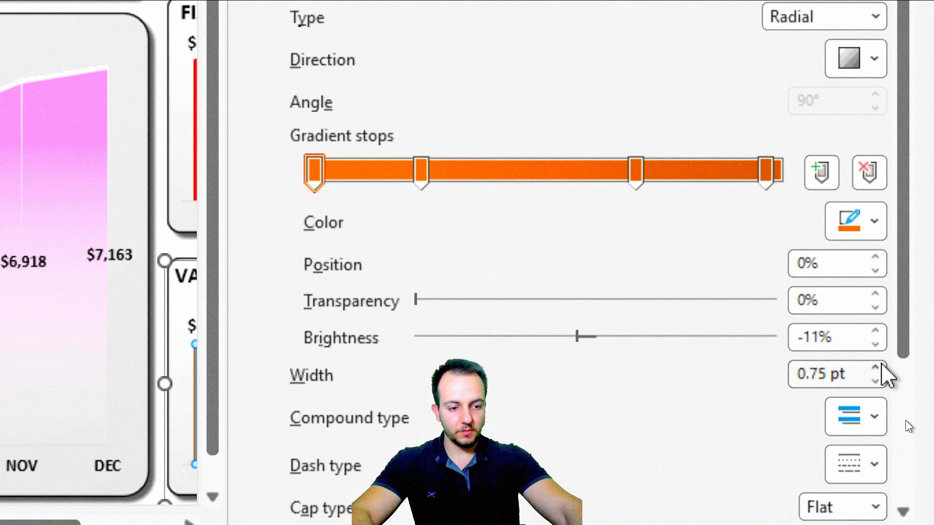
{"action": "left_click", "coordinate": [875, 368]}
{"action": "left_click", "coordinate": [875, 368]}
{"action": "left_click", "coordinate": [874, 368]}
Fill the variable expenses columns with the Top Spotlight - Accent 2 preset gradient, and leave the chart formatting with nothing selected.
{"action": "scroll", "coordinate": [340, 195], "scroll_direction": "up", "scroll_amount": 3}
{"action": "left_click", "coordinate": [287, 139]}
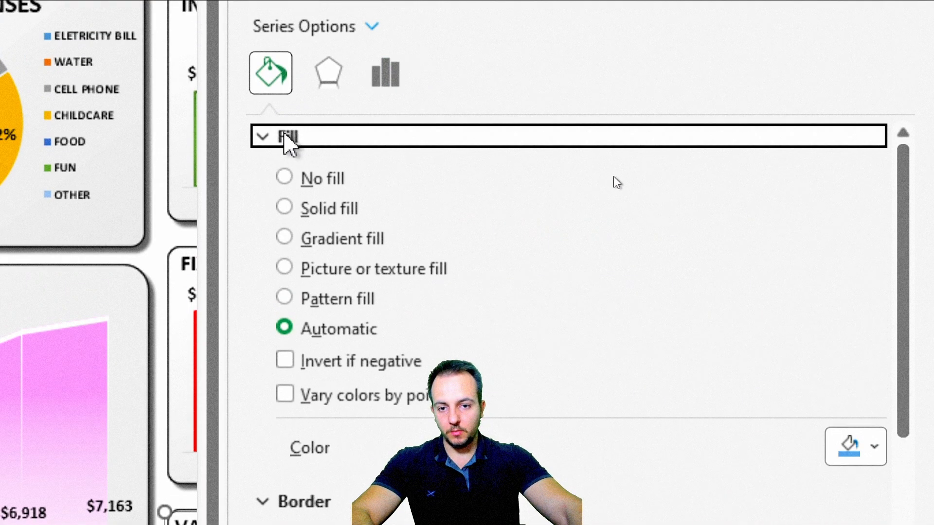
{"action": "left_click", "coordinate": [341, 239]}
{"action": "left_click", "coordinate": [864, 266]}
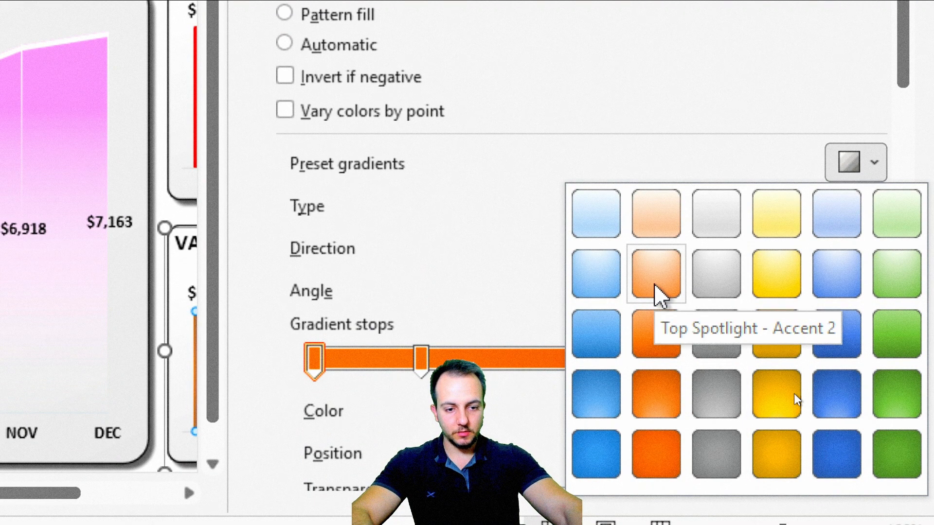
{"action": "left_click", "coordinate": [656, 287]}
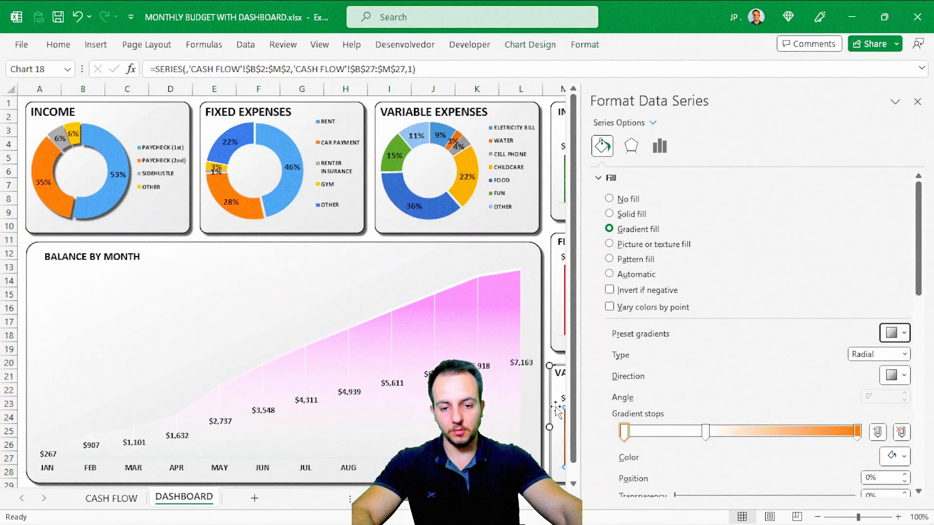
{"action": "scroll", "coordinate": [291, 292], "scroll_direction": "right", "scroll_amount": 4}
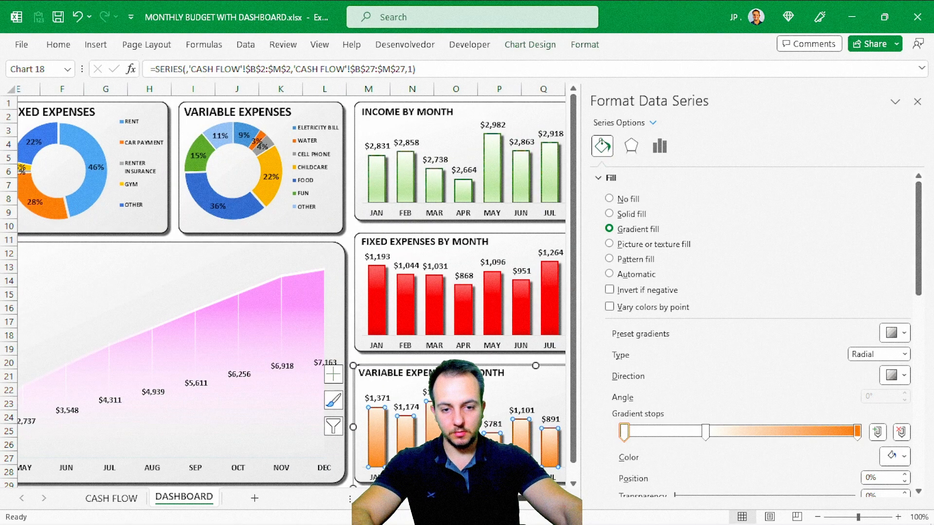
{"action": "left_click", "coordinate": [917, 102]}
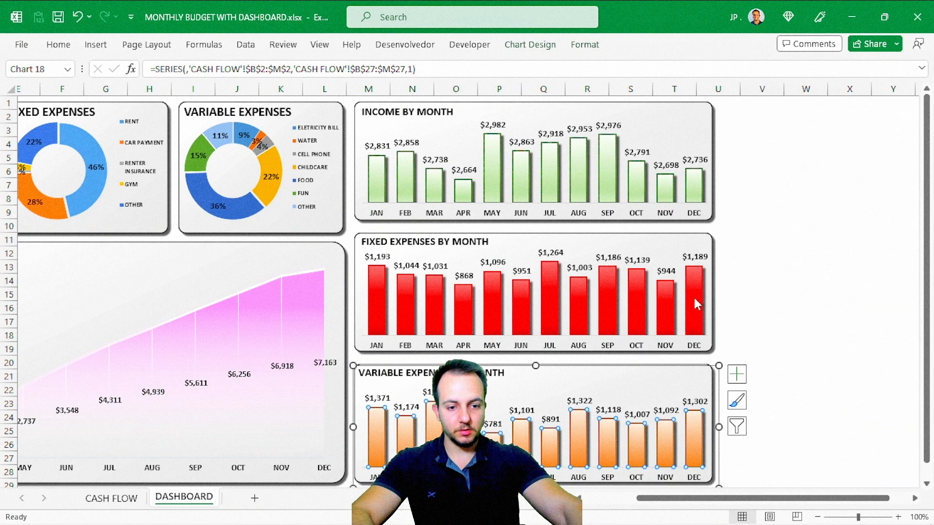
{"action": "left_click_drag", "start_coordinate": [737, 498], "coordinate": [683, 499]}
{"action": "key", "text": "Escape"}
{"action": "key", "text": "Escape"}
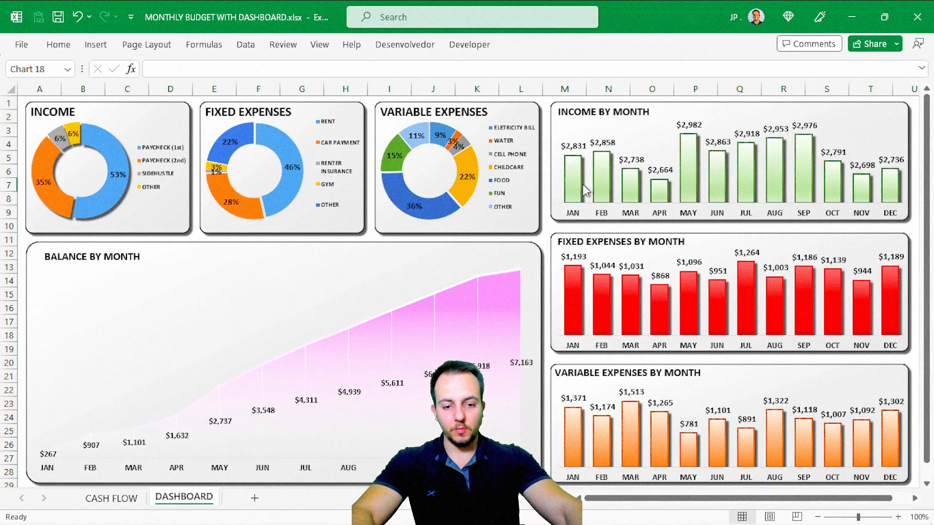
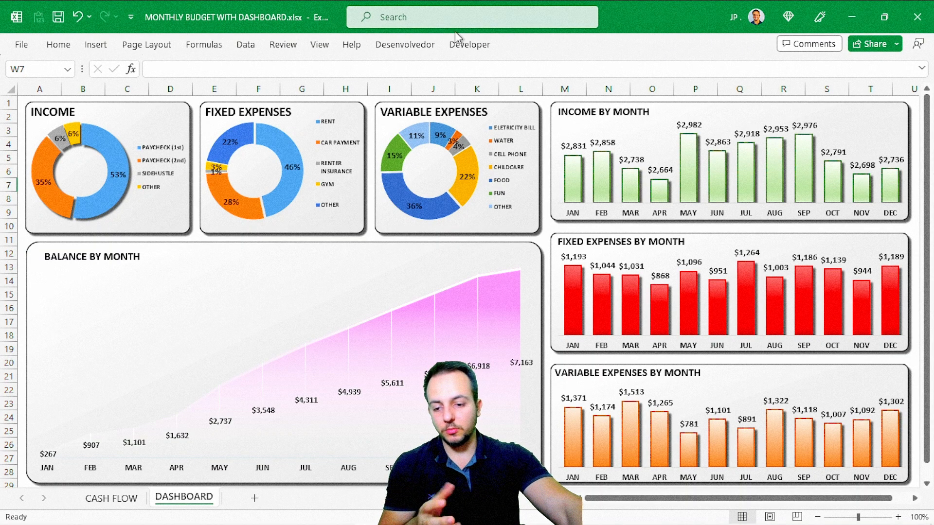
Review the income, fixed expenses, variable expenses and balance rows on the CASH FLOW sheet, and return to the DASHBOARD sheet.
{"action": "left_click", "coordinate": [111, 498]}
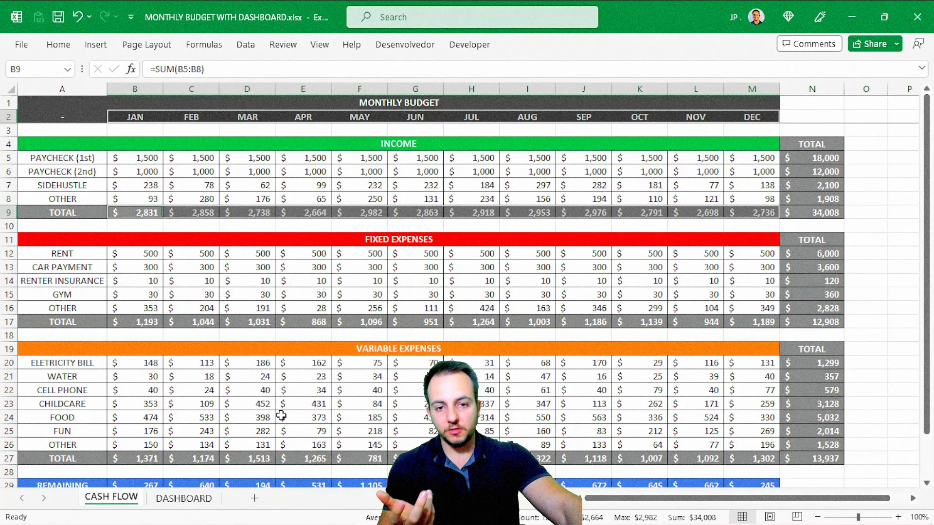
{"action": "left_click", "coordinate": [85, 139]}
{"action": "left_click", "coordinate": [102, 130]}
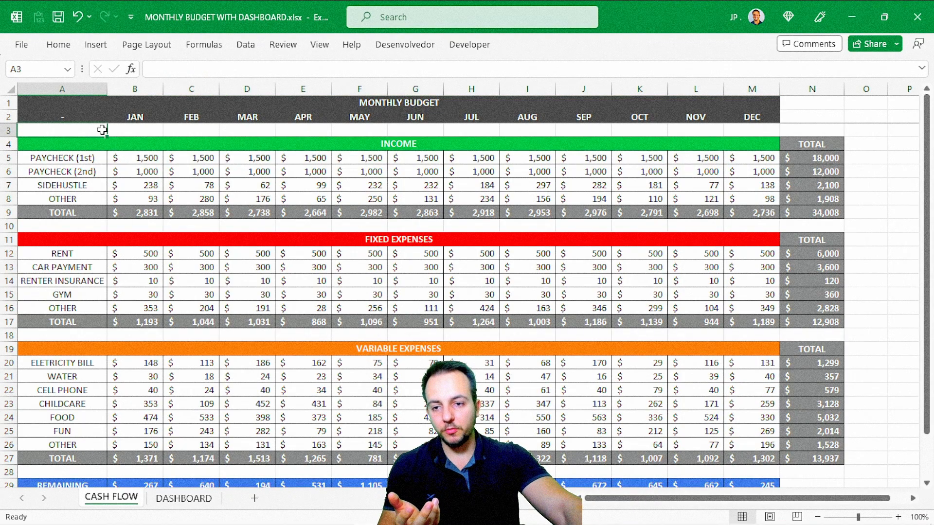
{"action": "scroll", "coordinate": [685, 242], "scroll_direction": "down", "scroll_amount": 2}
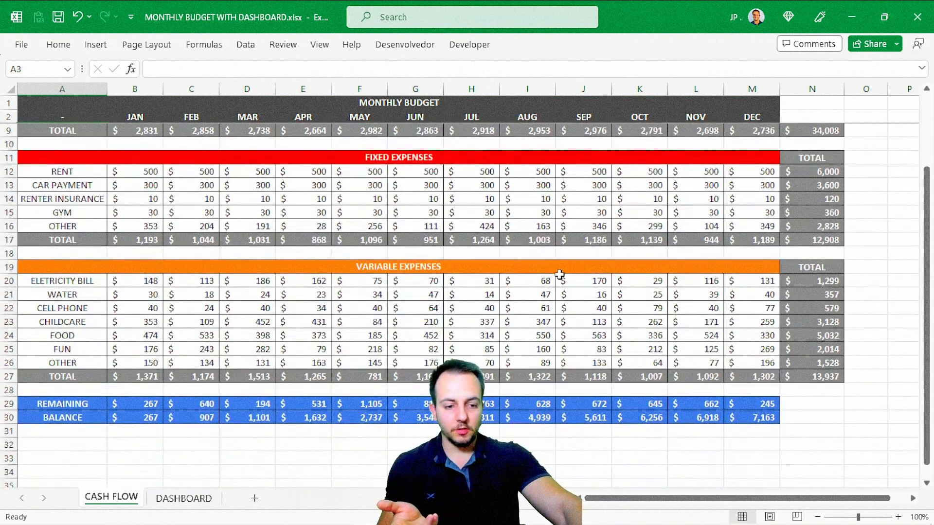
{"action": "scroll", "coordinate": [413, 321], "scroll_direction": "up", "scroll_amount": 2}
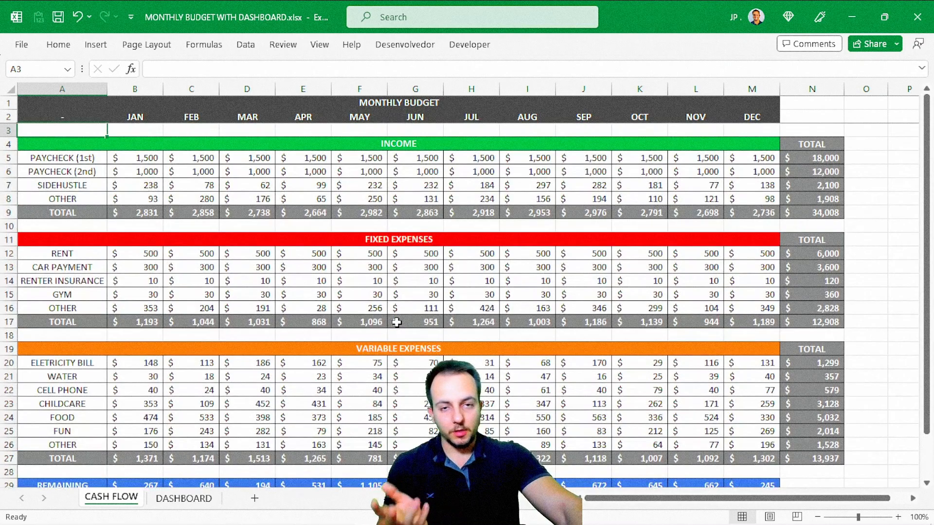
{"action": "left_click", "coordinate": [188, 497]}
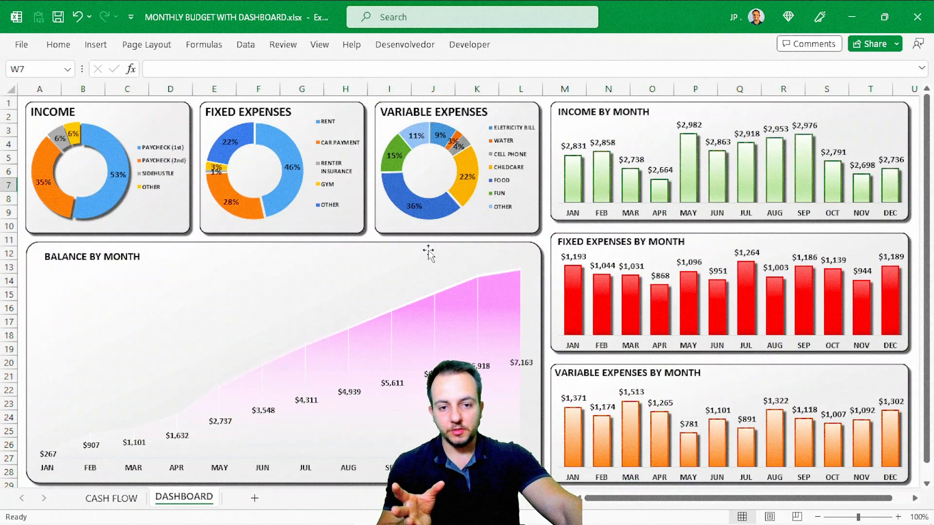